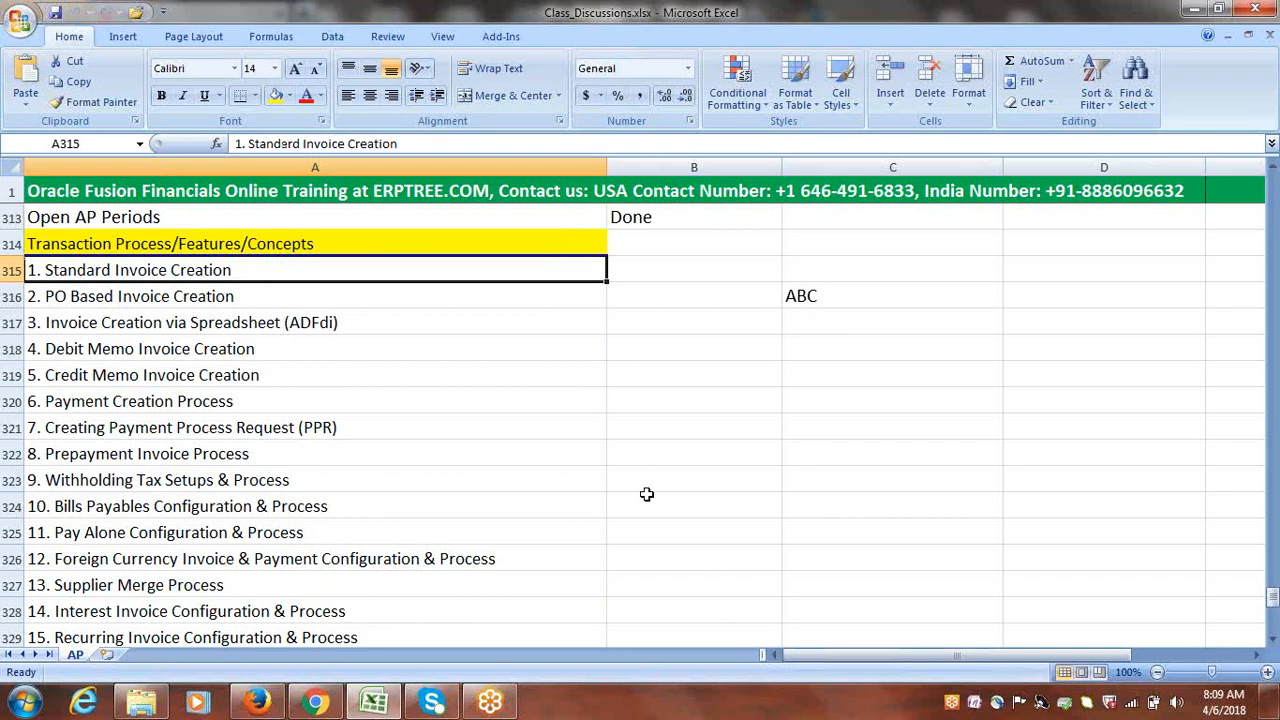
# Sign in to Oracle Applications Cloud in Firefox with the user ID and password
pyautogui.click(274, 705)
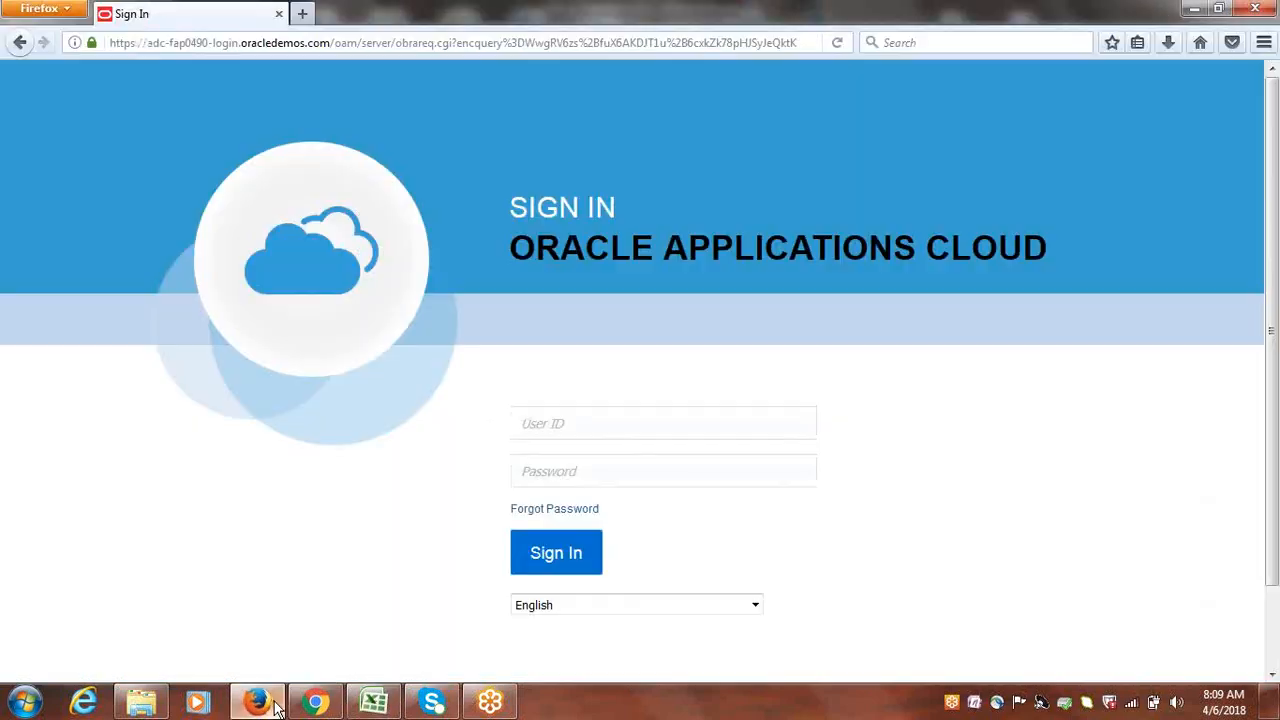
pyautogui.click(570, 428)
pyautogui.write('google')
pyautogui.press('Tab')
pyautogui.write('*****')
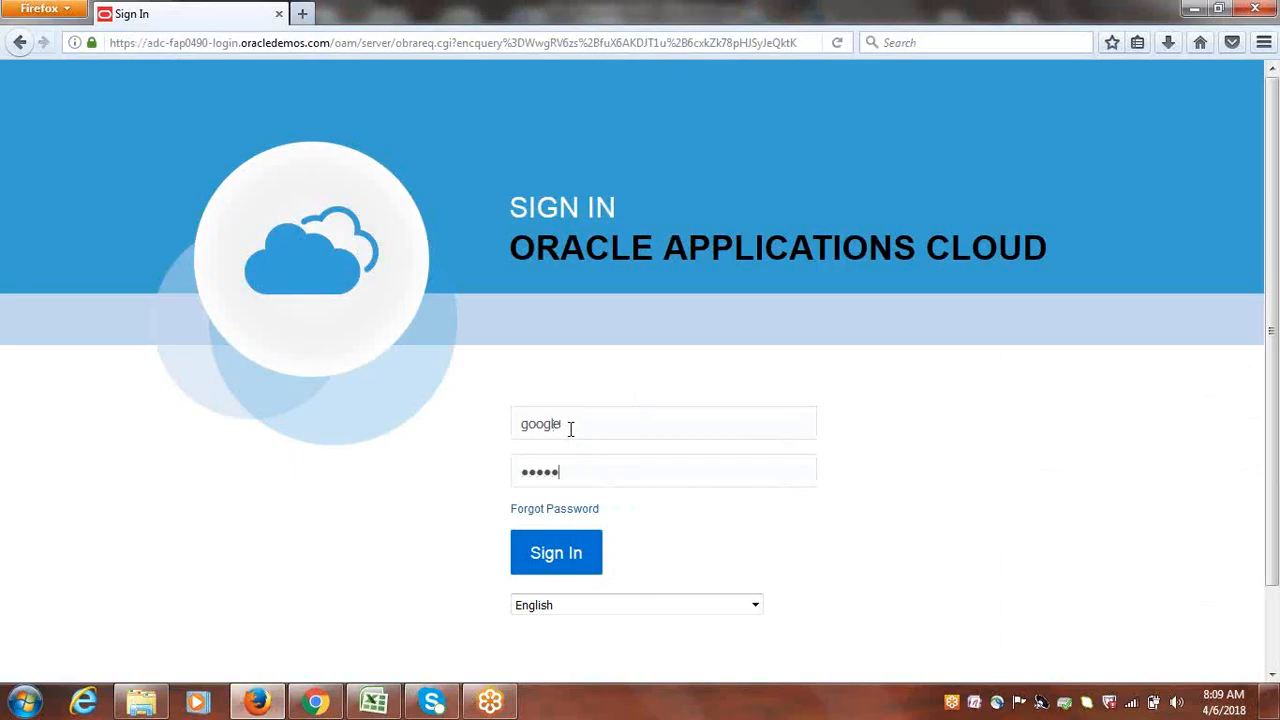
pyautogui.write('***')
pyautogui.press('Return')
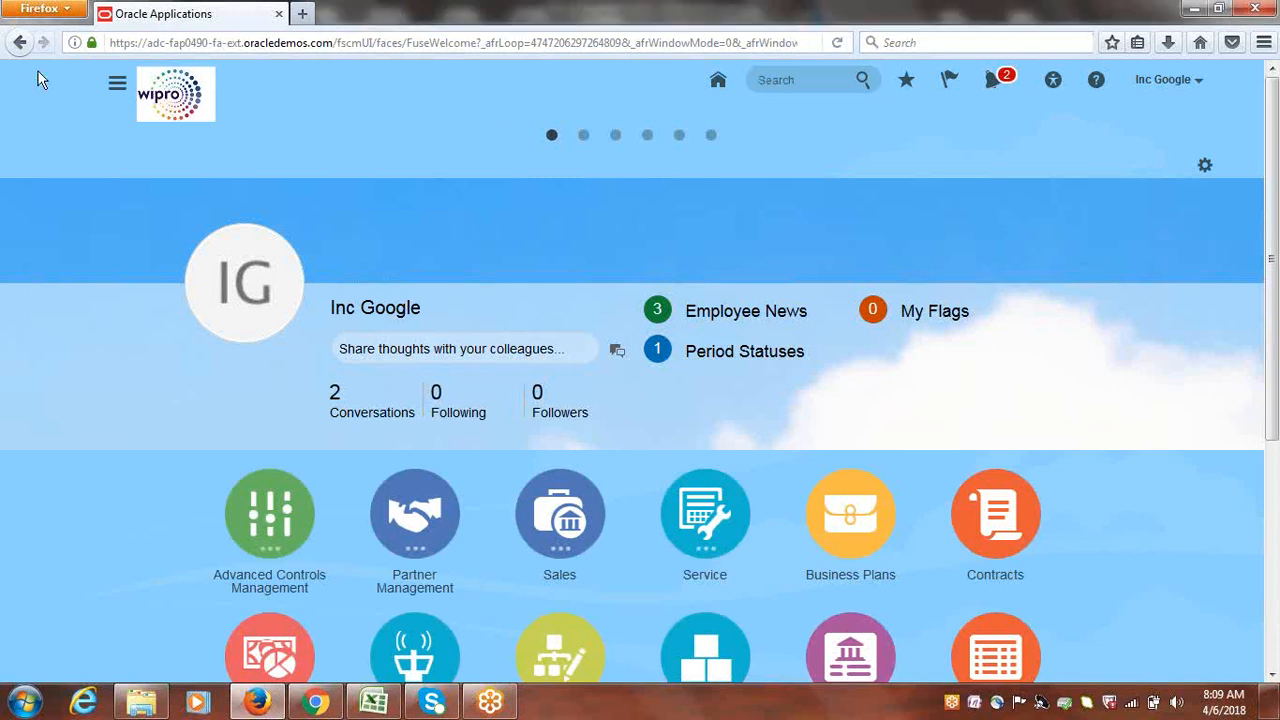
# Go through the Navigator to Payables and open the Invoices work area
pyautogui.click(118, 88)
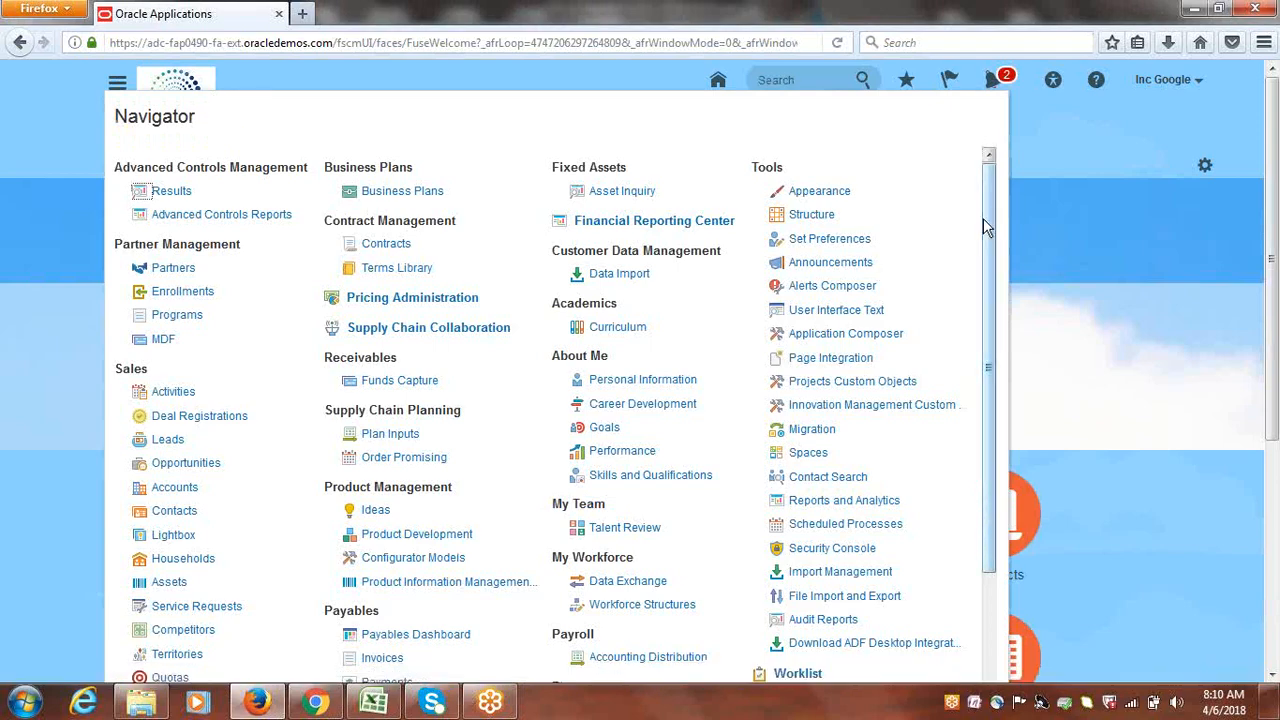
pyautogui.moveTo(994, 166); pyautogui.dragTo(996, 268)
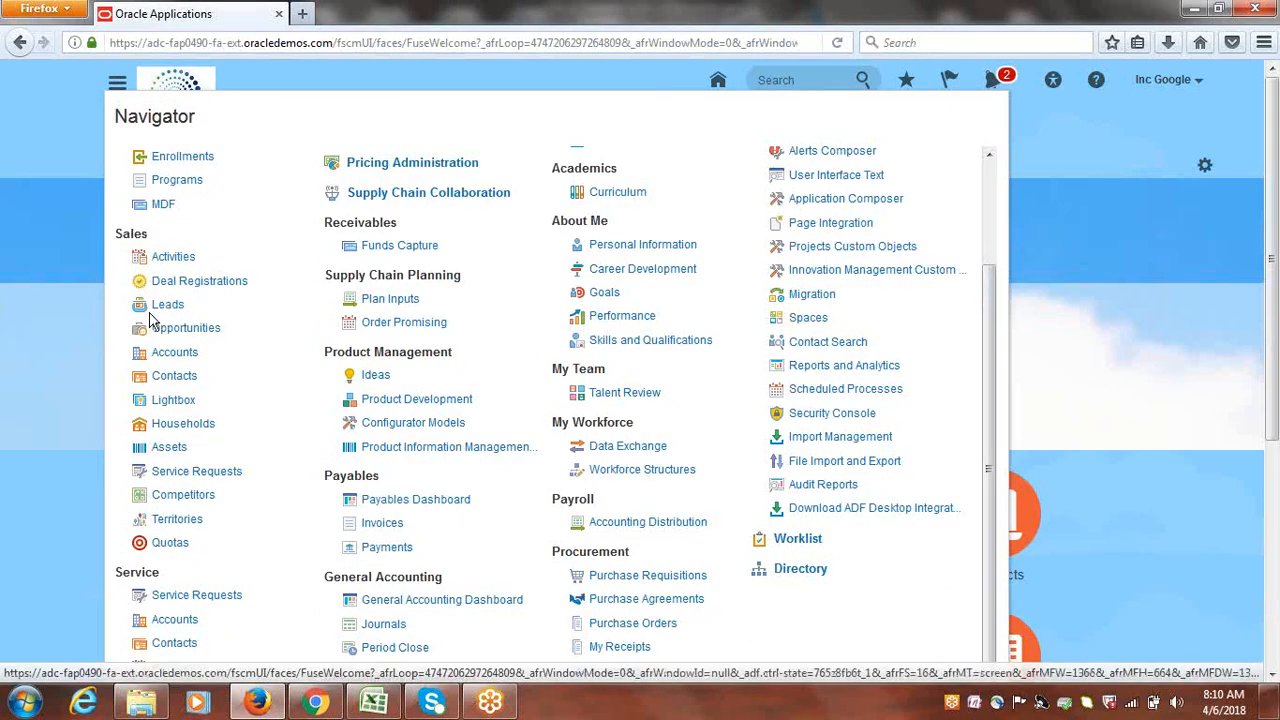
pyautogui.moveTo(324, 480); pyautogui.dragTo(382, 486)
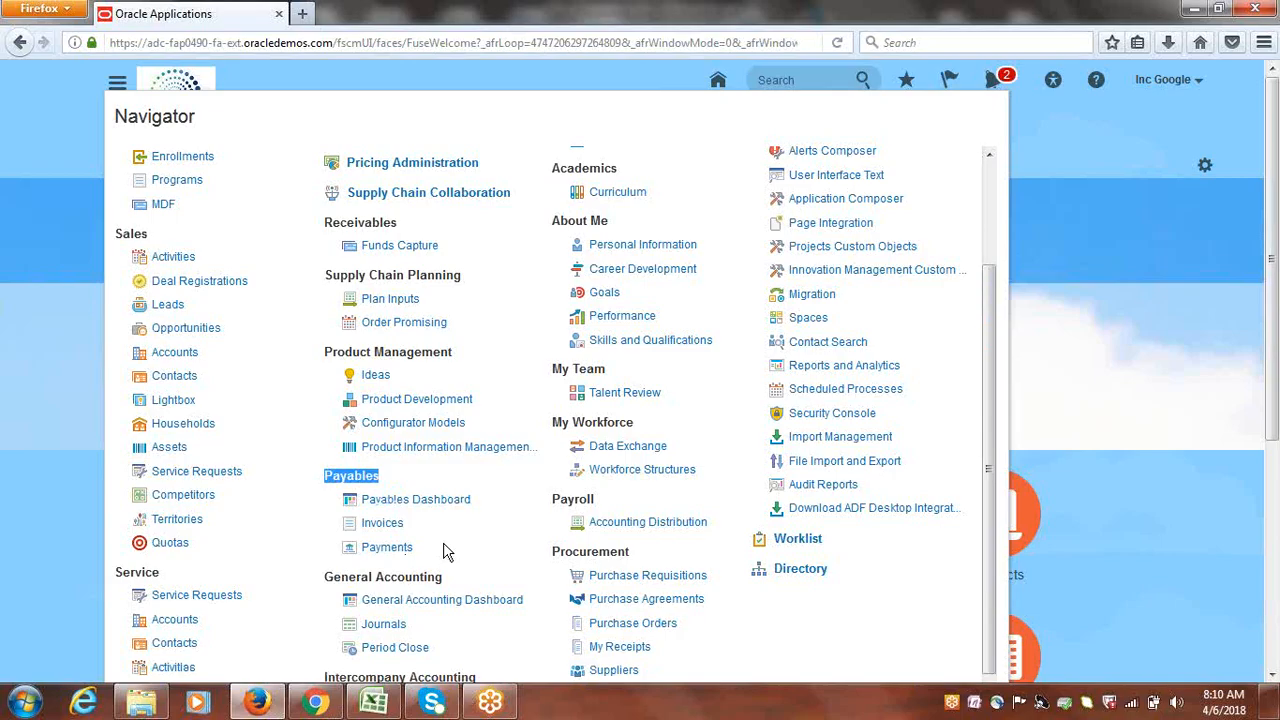
pyautogui.click(379, 530)
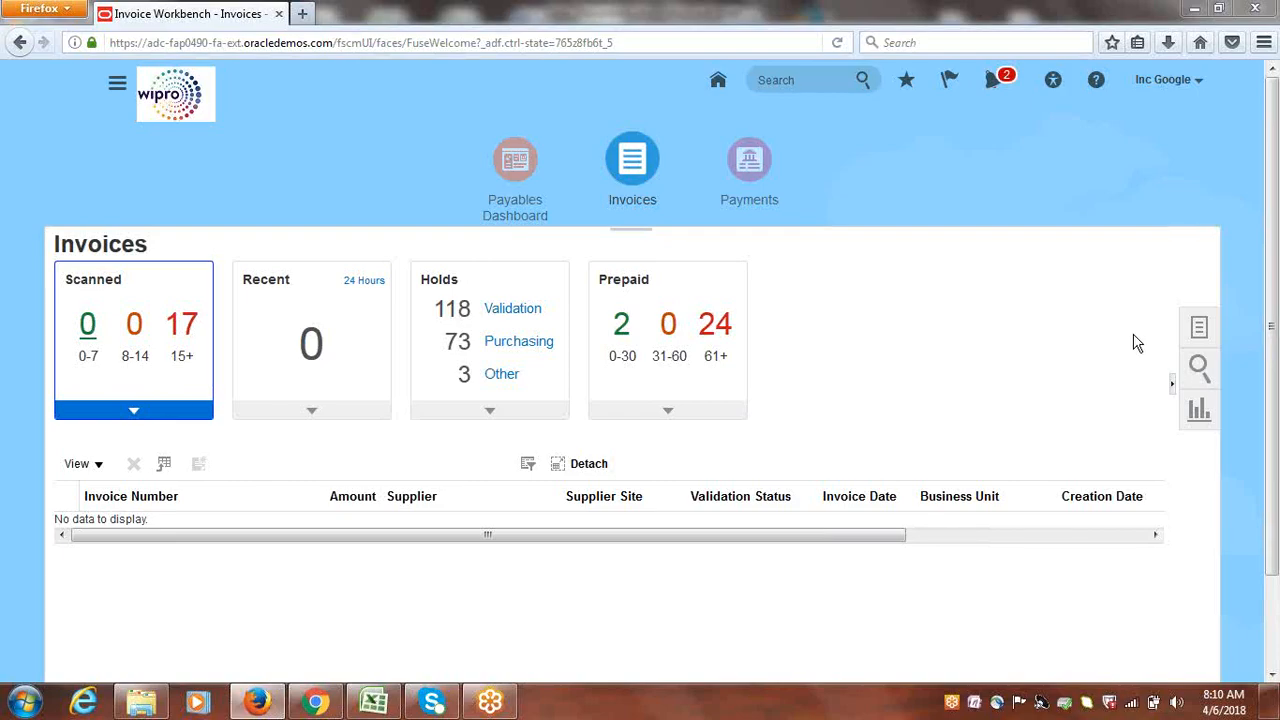
# Show the Invoices Tasks panel listing tasks such as Create Invoice
pyautogui.click(1199, 331)
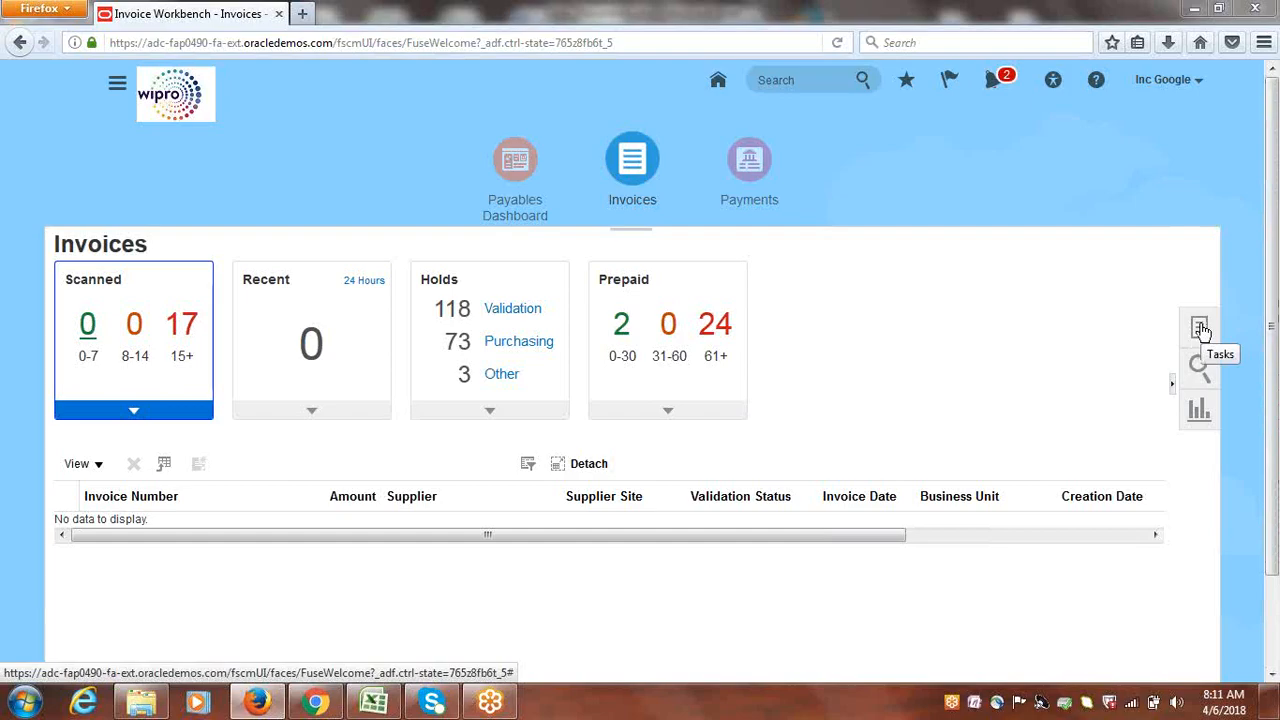
pyautogui.click(1201, 331)
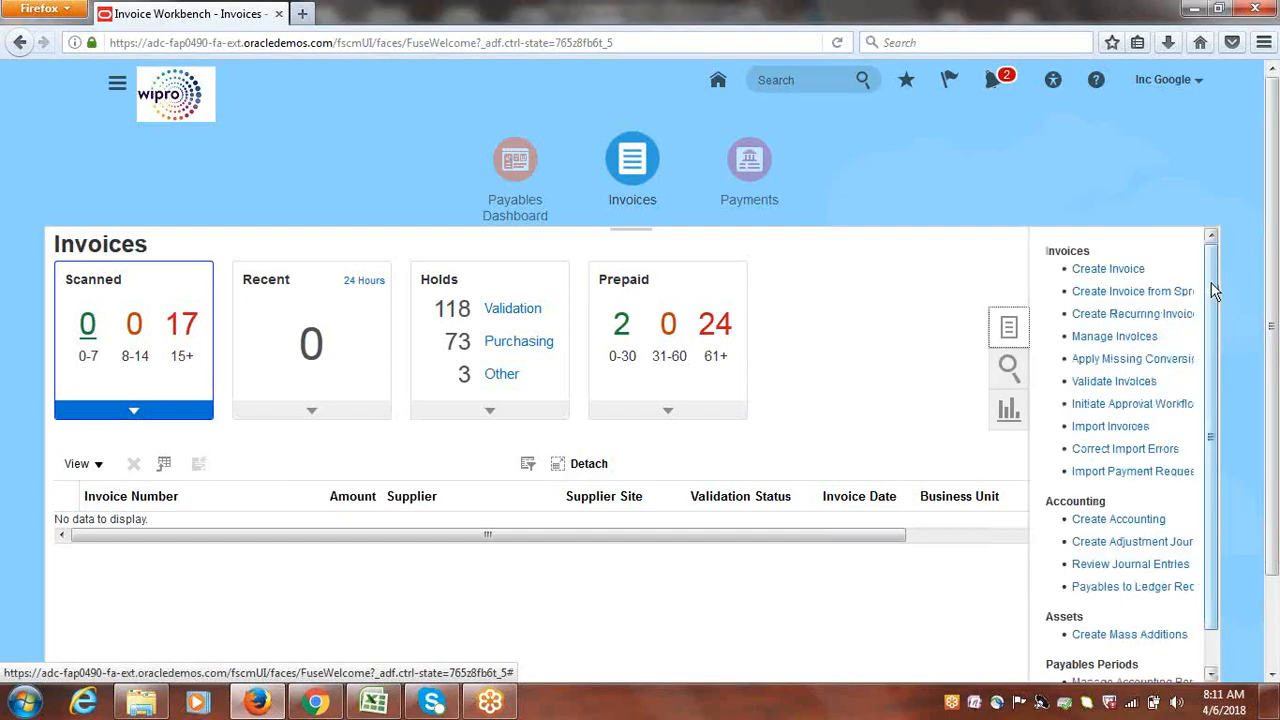
pyautogui.moveTo(1211, 284); pyautogui.dragTo(1229, 212)
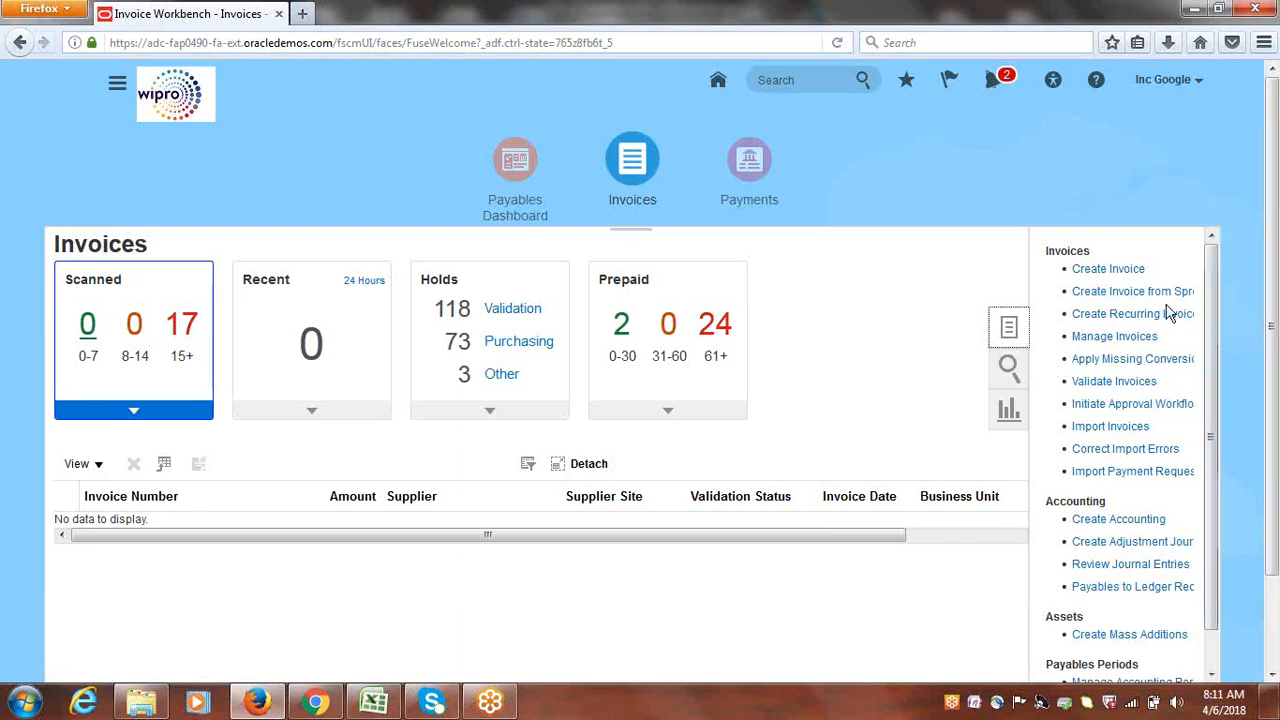
# Start a new invoice with Create Invoice and review its header, pointing out Business Unit
pyautogui.click(1104, 271)
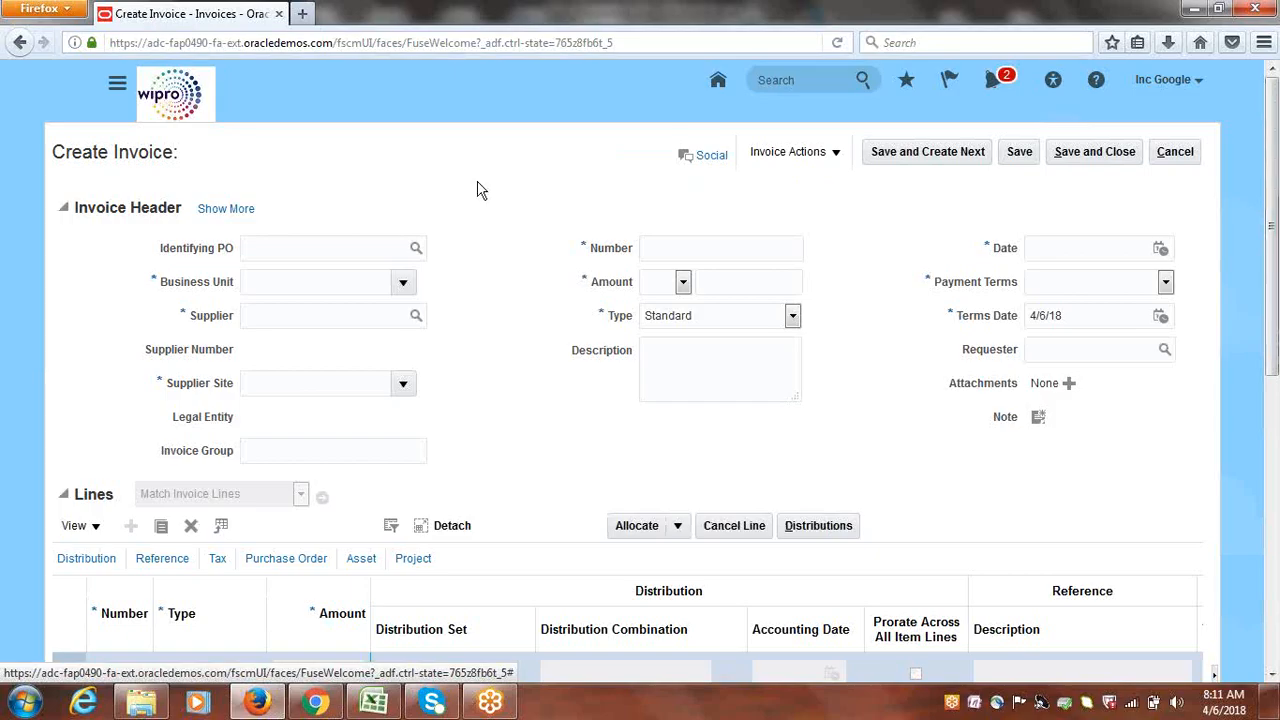
pyautogui.doubleClick(180, 284)
pyautogui.moveTo(222, 289); pyautogui.dragTo(232, 290)
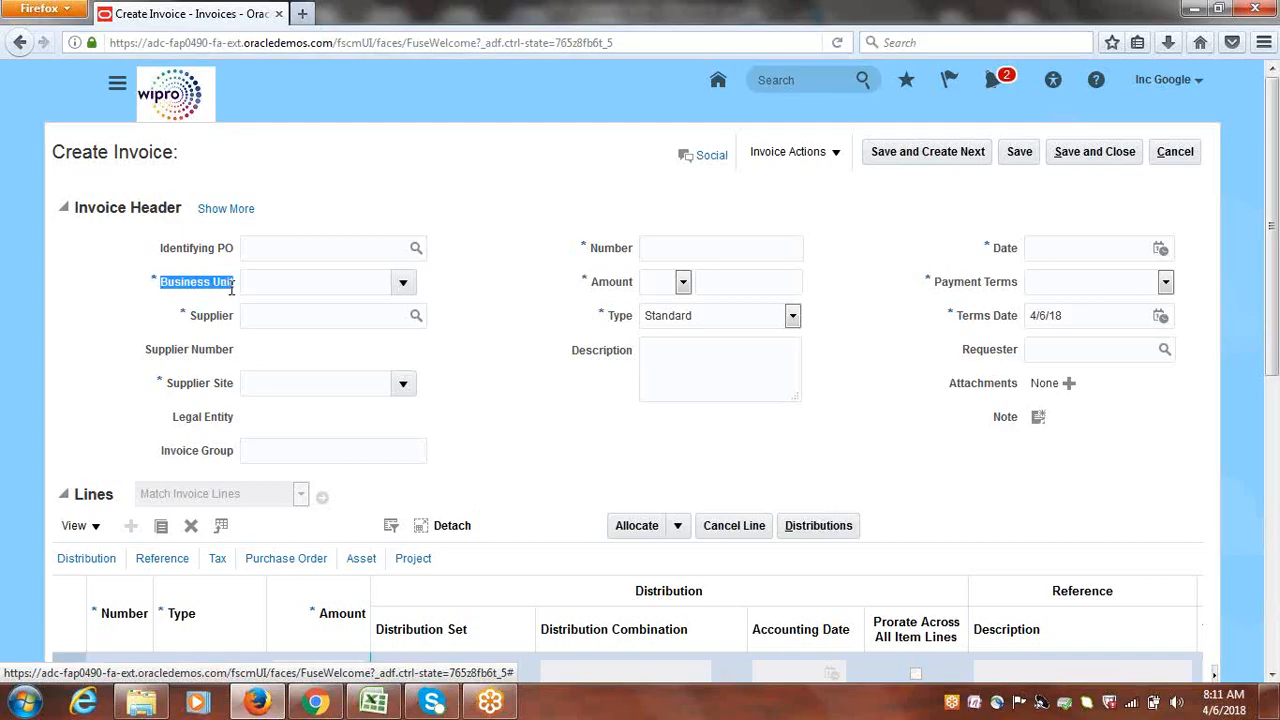
pyautogui.click(531, 275)
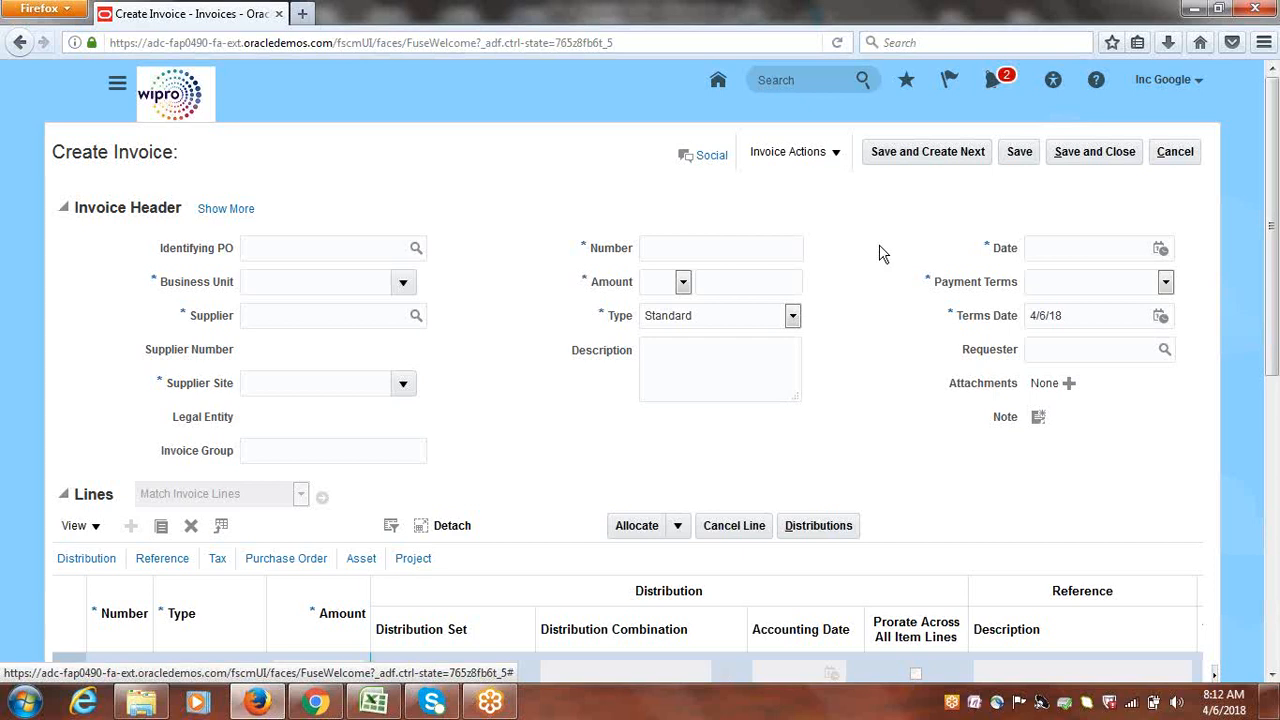
pyautogui.moveTo(1276, 122)
pyautogui.mouseDown()
pyautogui.moveTo(1276, 400)
pyautogui.moveTo(1265, 108)
pyautogui.mouseUp()
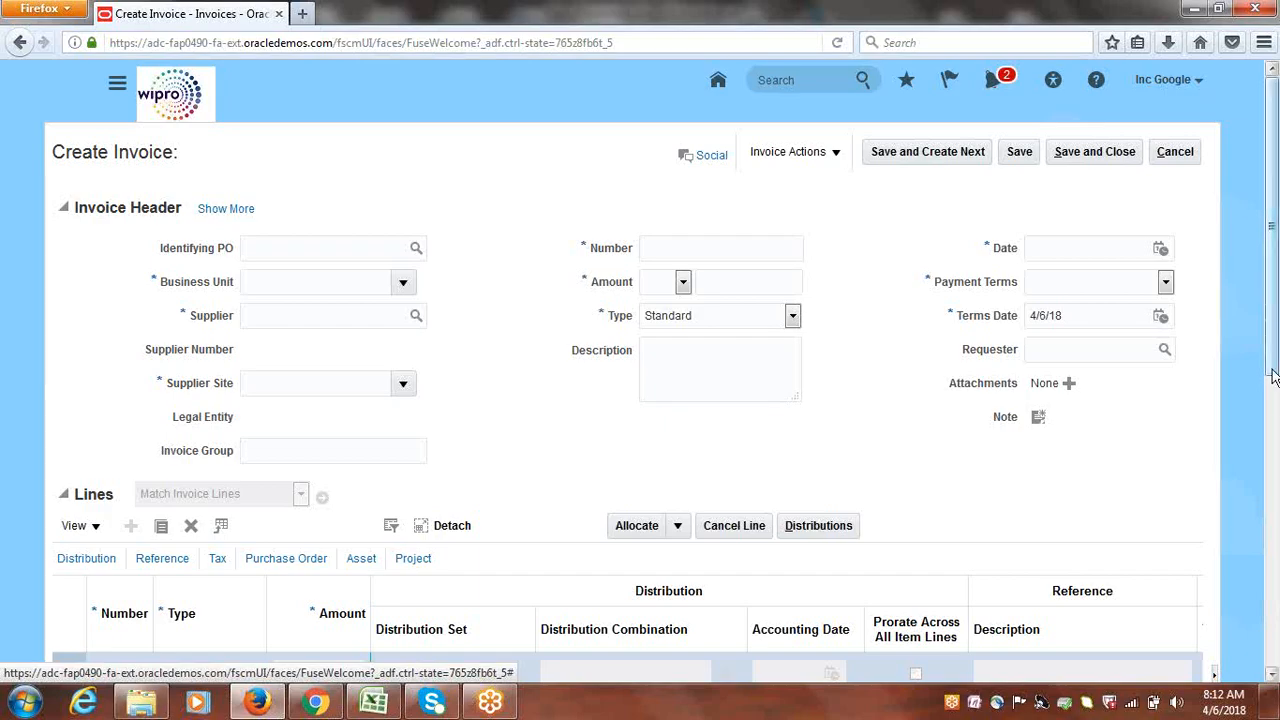
pyautogui.scroll(-1, 1275, 400)
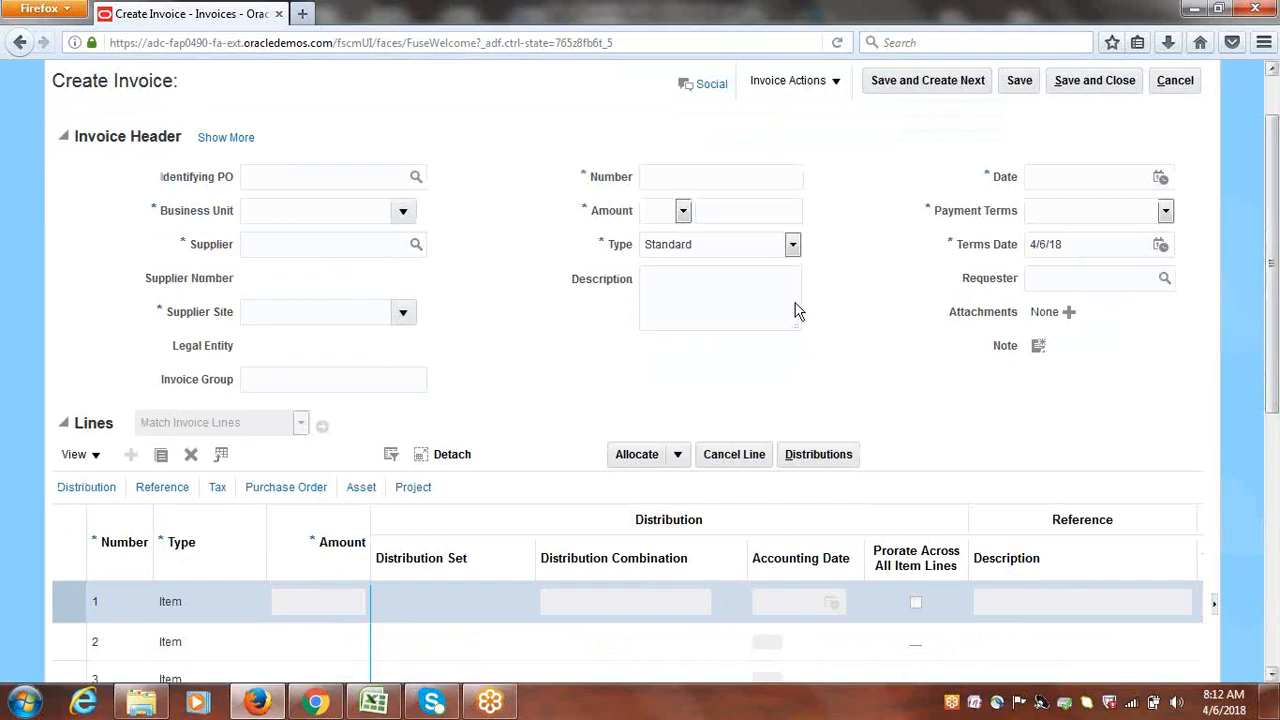
pyautogui.scroll(1, 1275, 378)
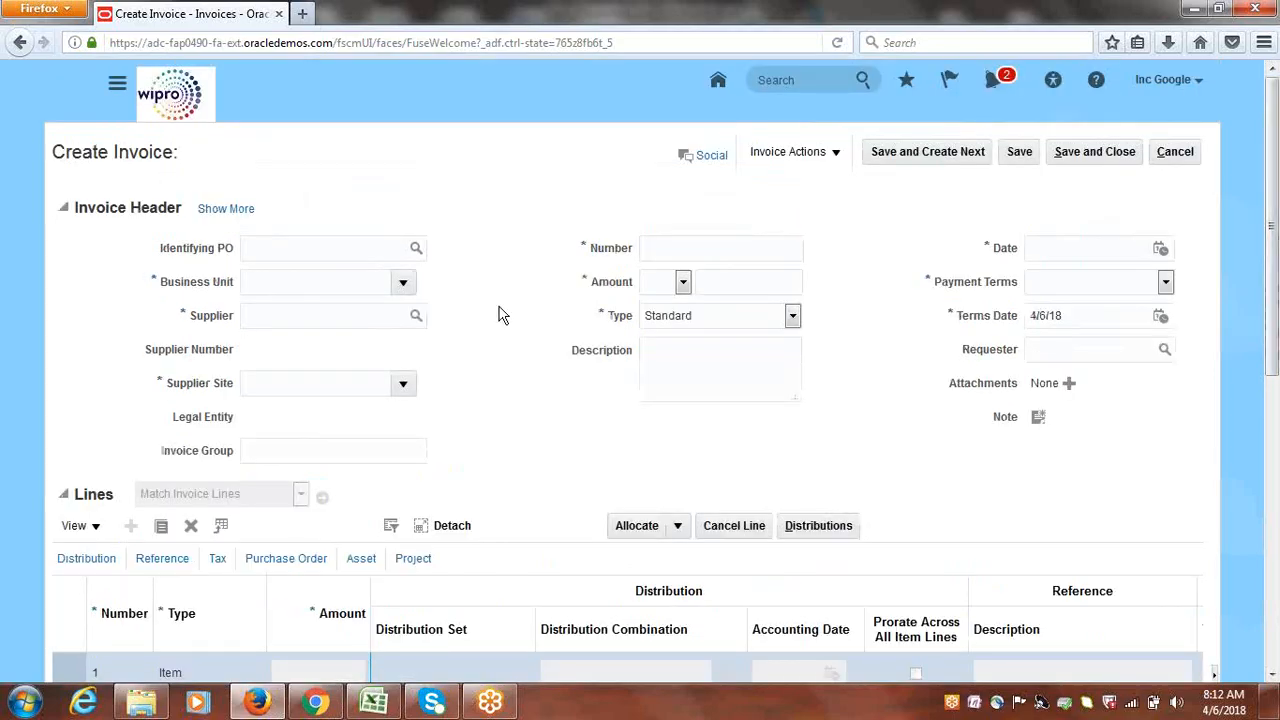
# Browse the Business Unit dropdown's available units, then return to the Class_Discussions workbook
pyautogui.click(403, 286)
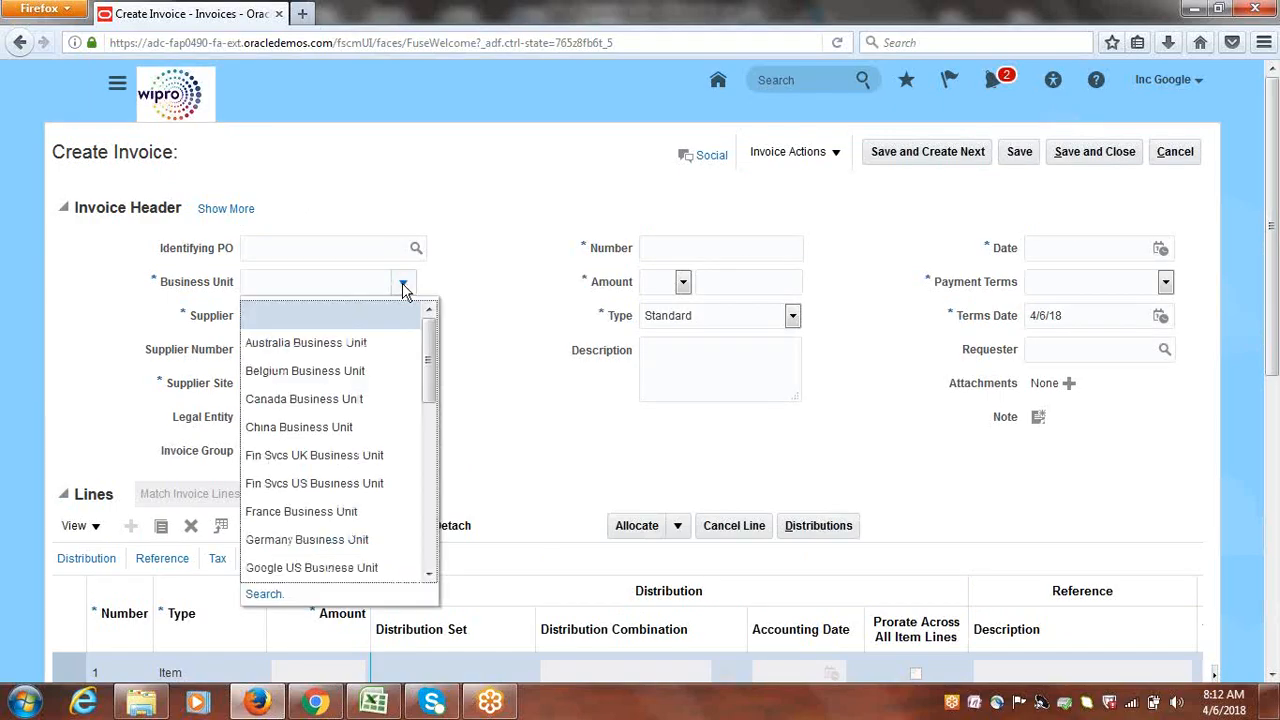
pyautogui.moveTo(429, 344); pyautogui.dragTo(483, 313)
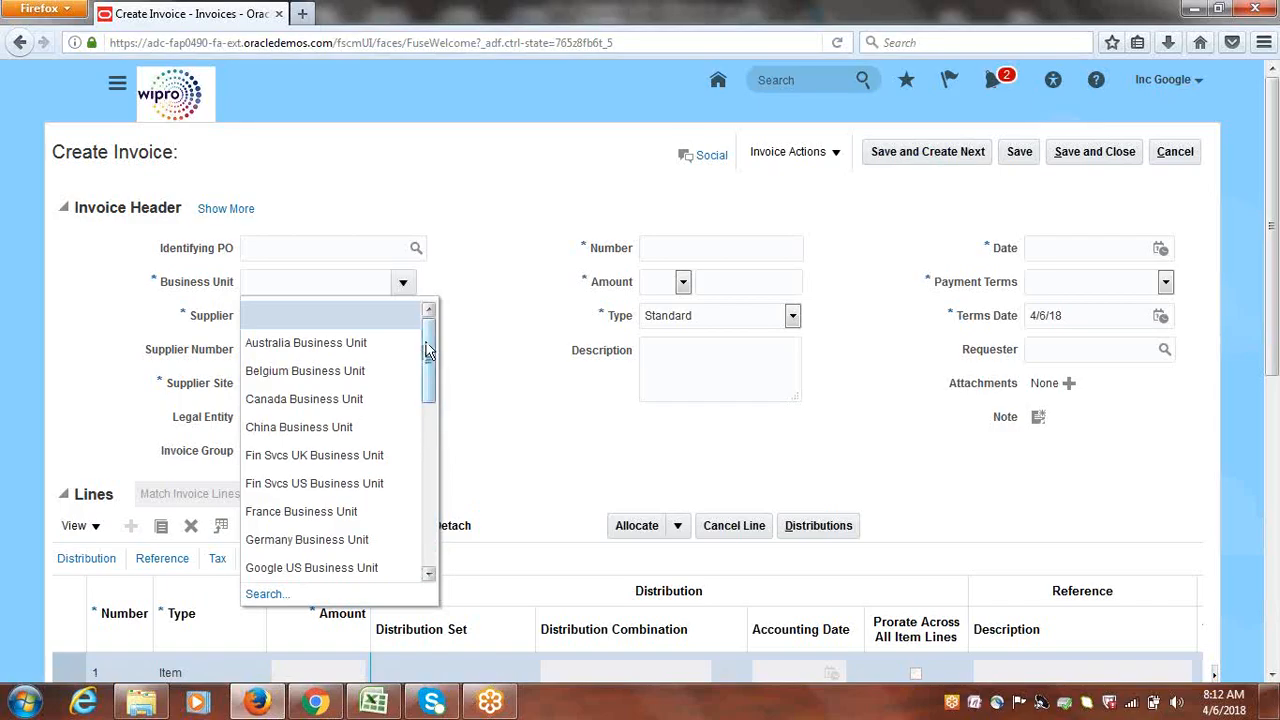
pyautogui.moveTo(429, 360); pyautogui.dragTo(436, 532)
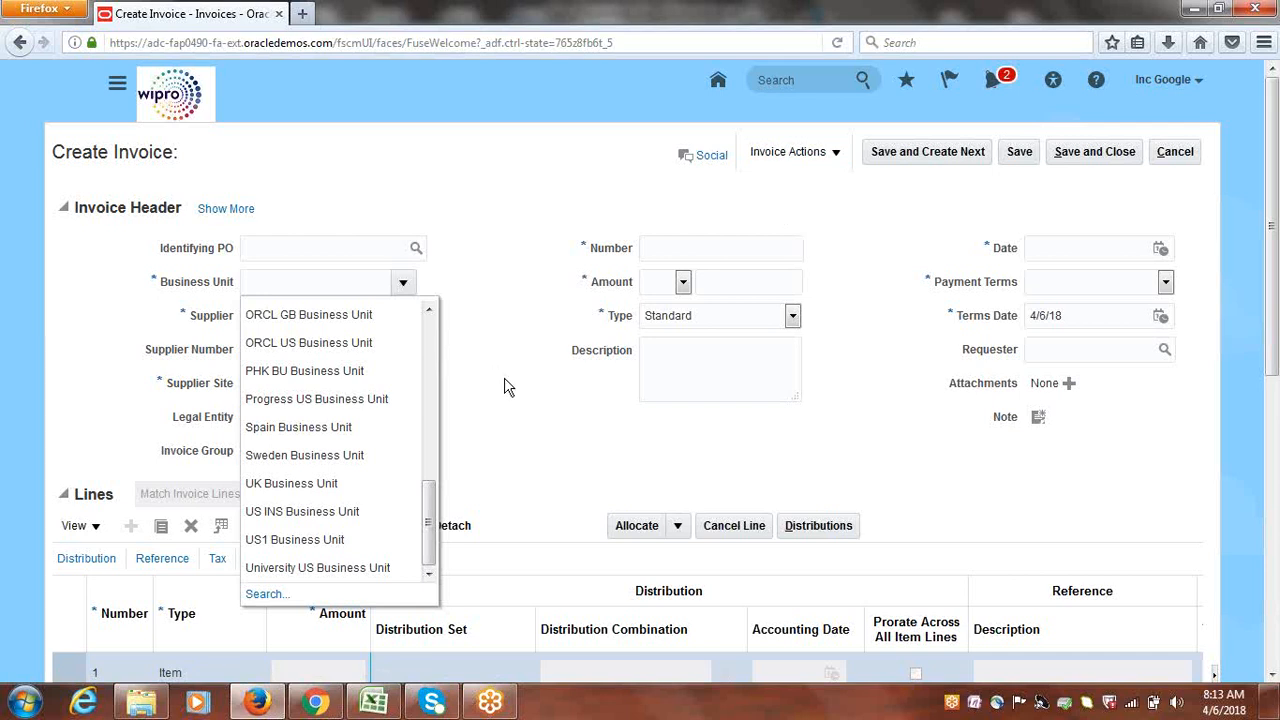
pyautogui.moveTo(431, 522)
pyautogui.mouseDown()
pyautogui.moveTo(446, 398)
pyautogui.moveTo(443, 408)
pyautogui.mouseUp()
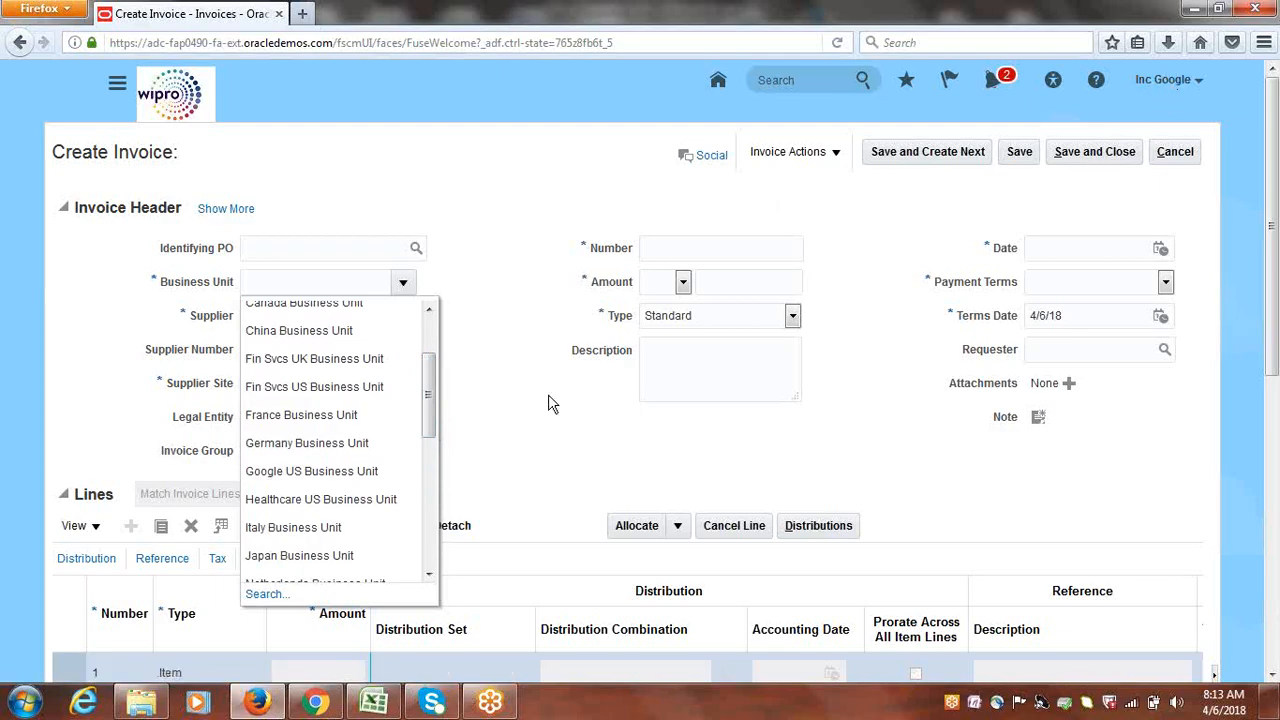
pyautogui.moveTo(431, 382); pyautogui.dragTo(443, 332)
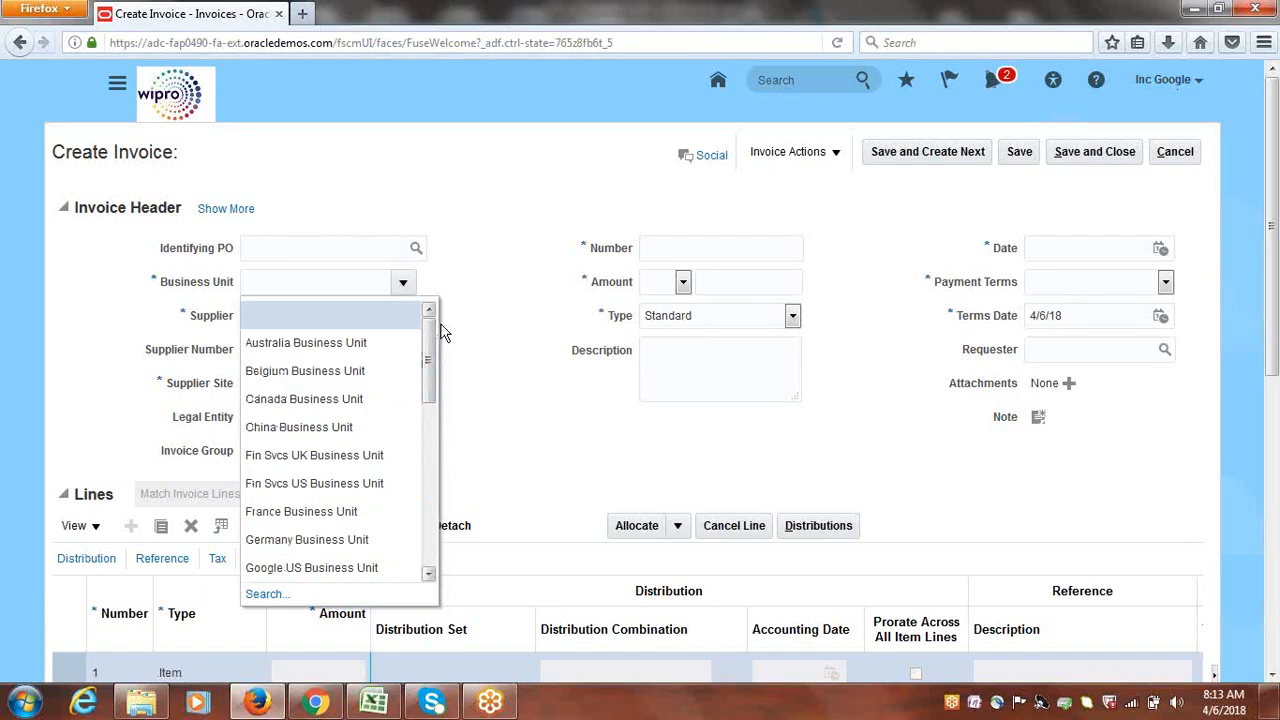
pyautogui.click(378, 706)
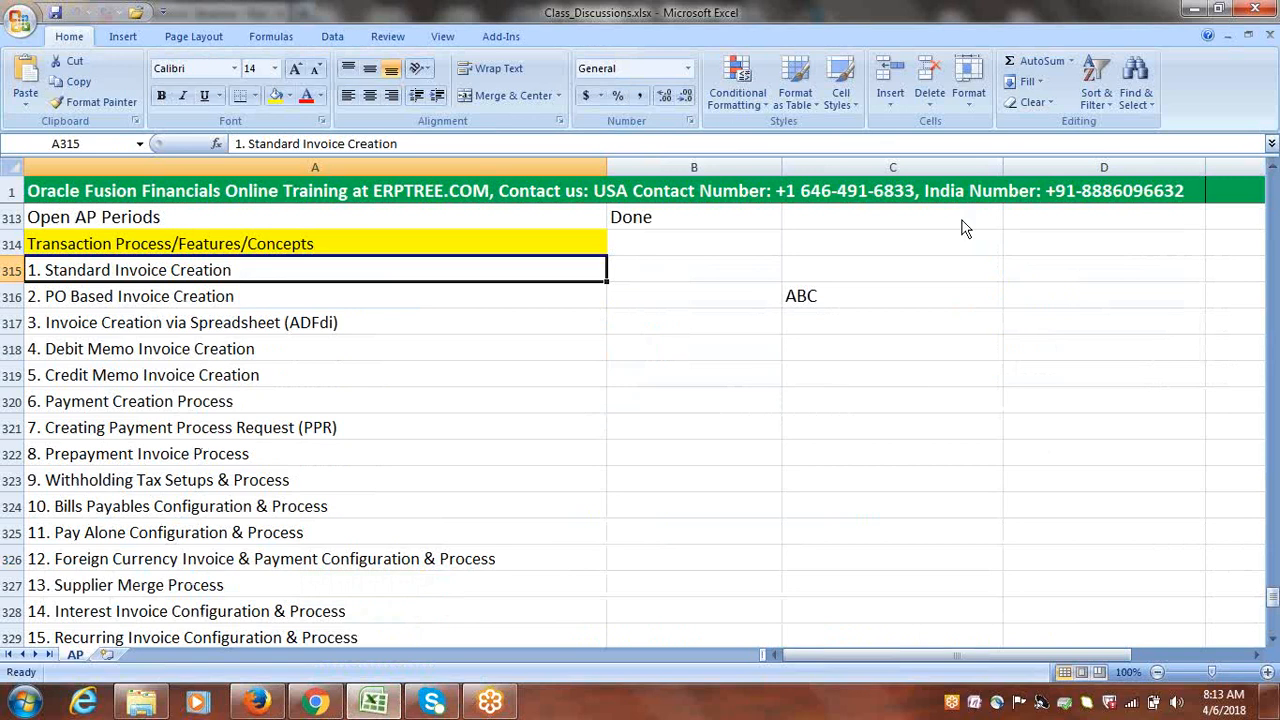
# Enter RDS: COMMON in cell B320 beside Payment Creation Process, then return to Create Invoice
pyautogui.click(1086, 23)
pyautogui.click(1085, 21)
pyautogui.click(1051, 277)
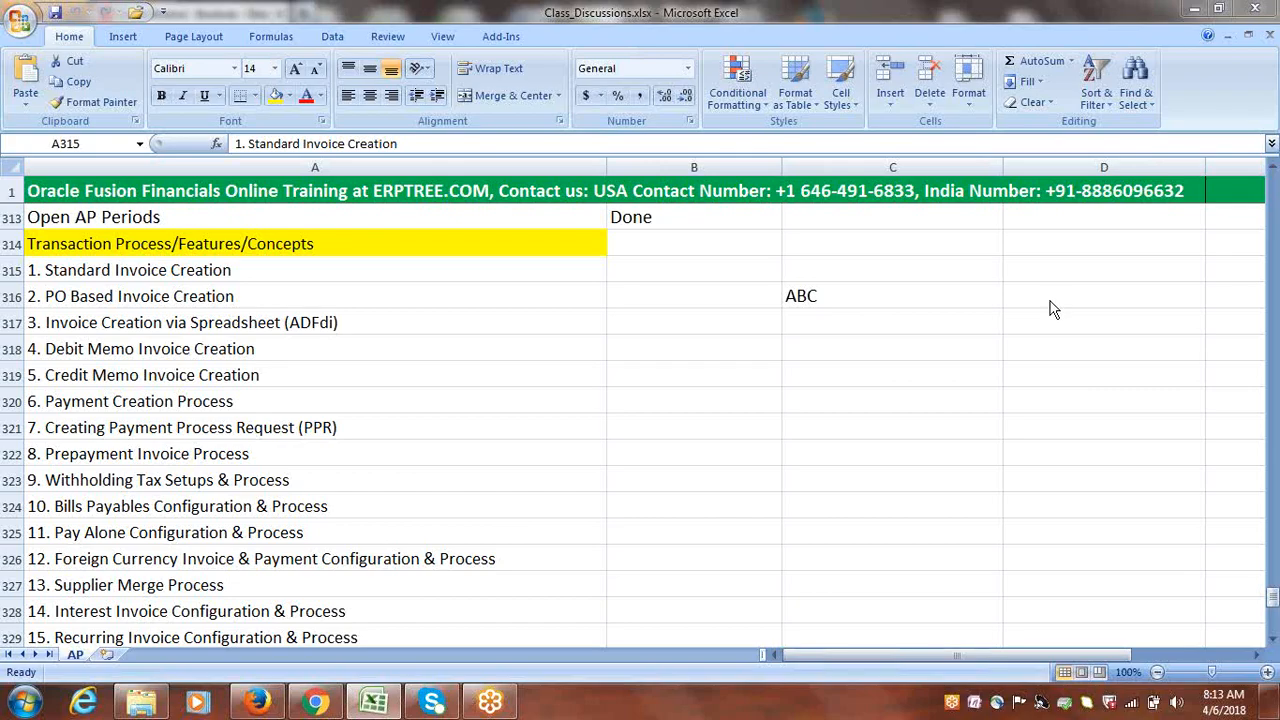
pyautogui.click(700, 400)
pyautogui.click(699, 397)
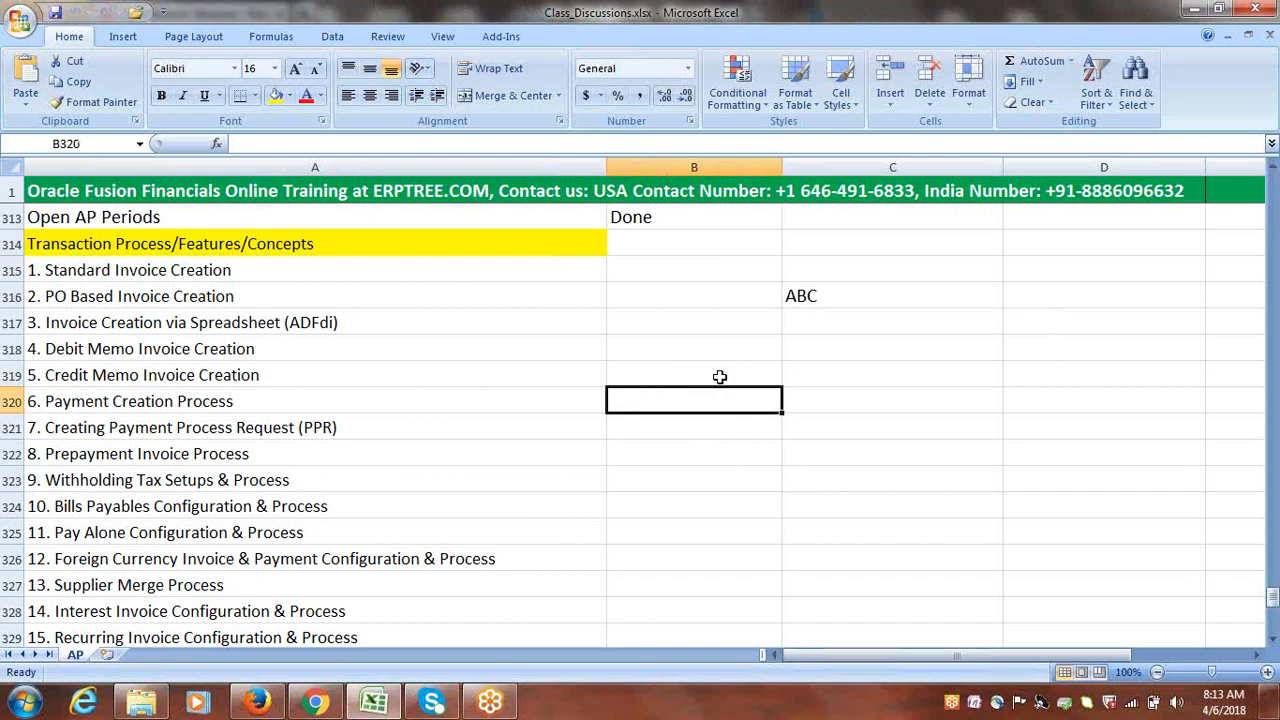
pyautogui.write('RDS:')
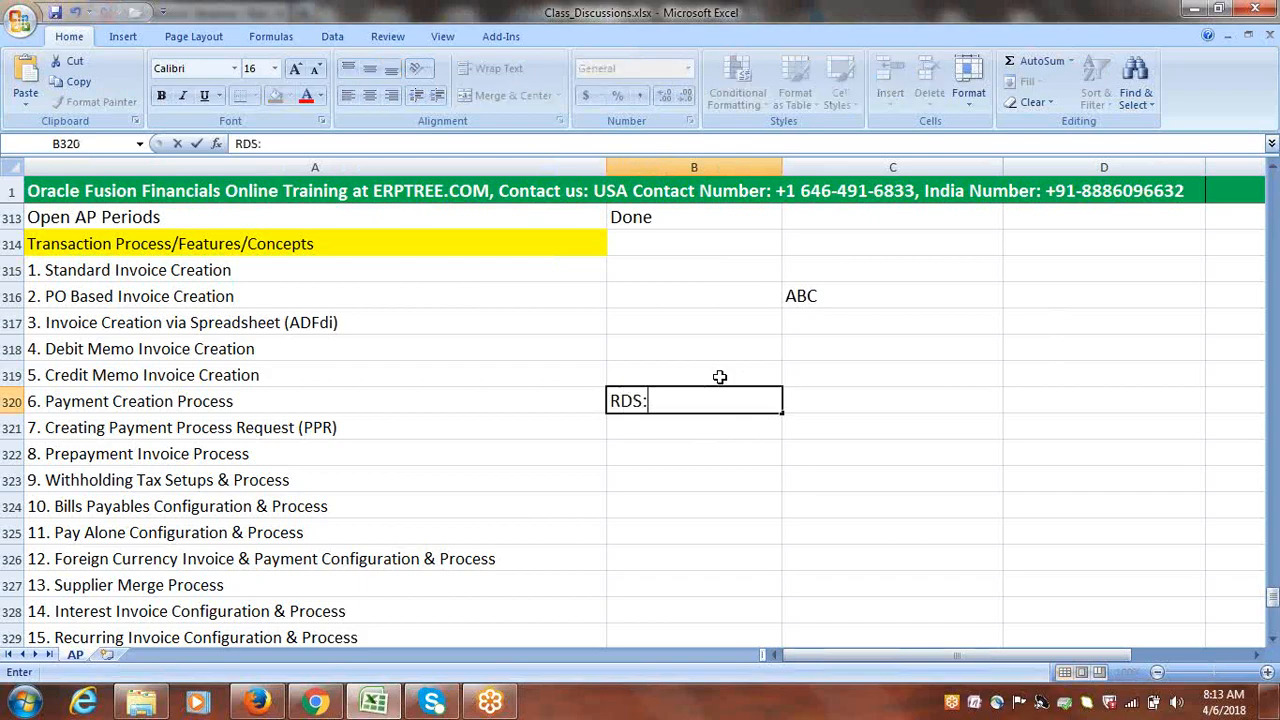
pyautogui.write(' COMMON')
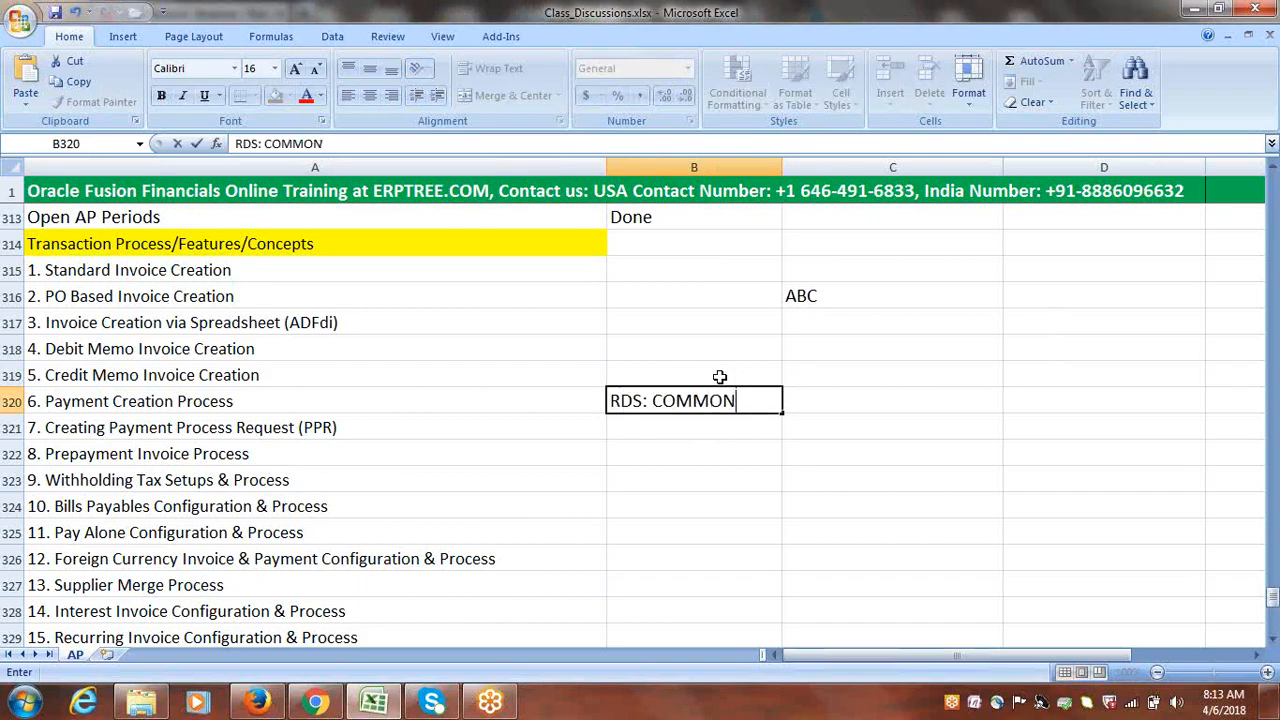
pyautogui.click(684, 425)
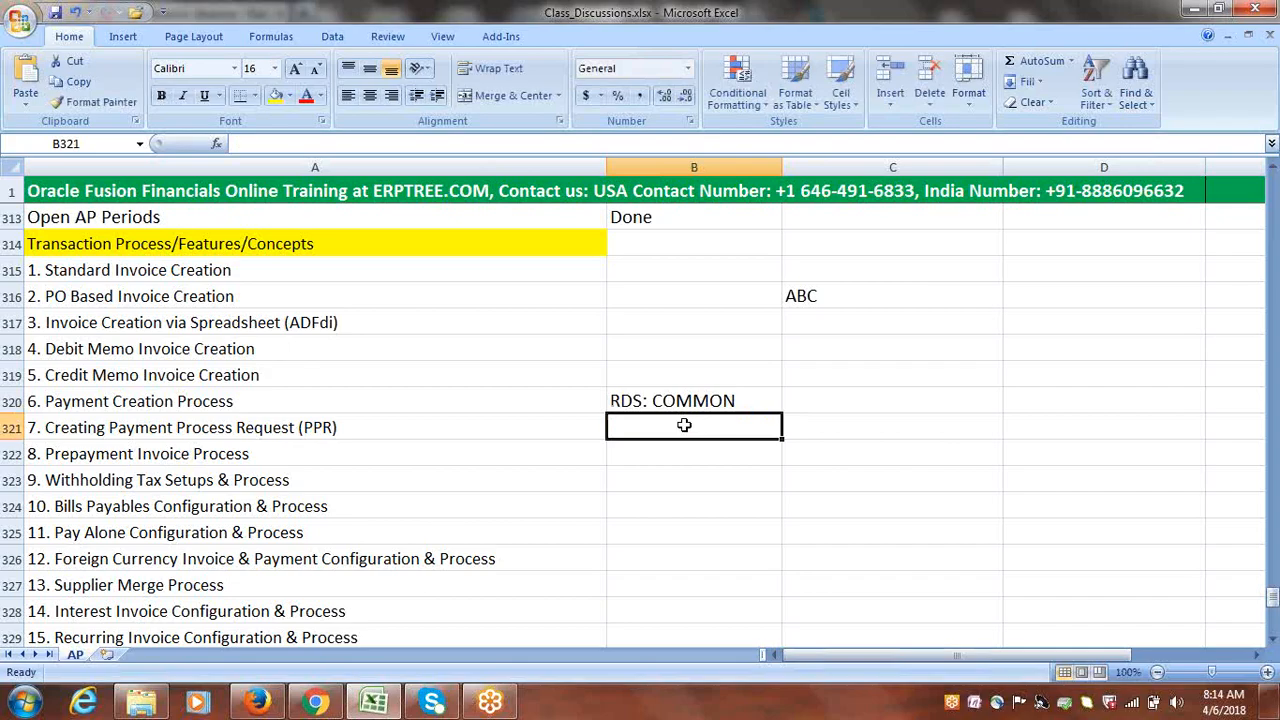
pyautogui.click(257, 702)
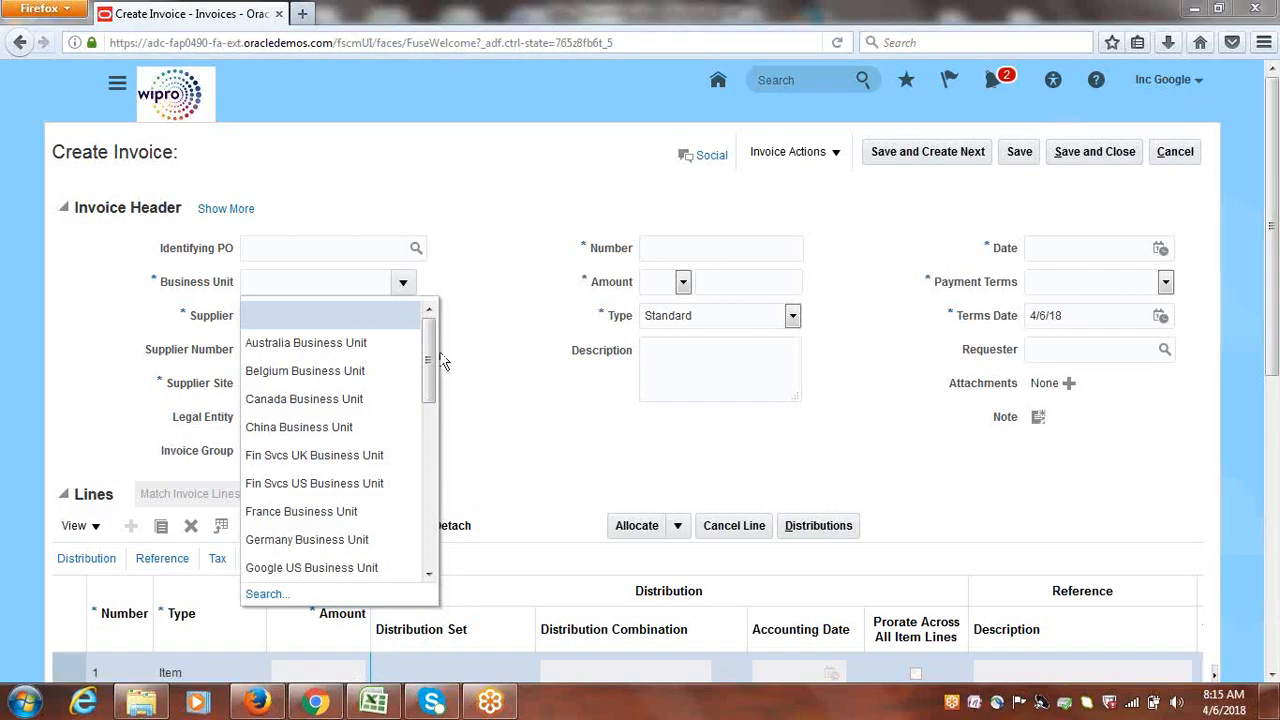
# Scroll the Business Unit list again, then back in Excel begin typing Implementation User
pyautogui.moveTo(430, 357)
pyautogui.mouseDown()
pyautogui.moveTo(429, 527)
pyautogui.moveTo(430, 340)
pyautogui.mouseUp()
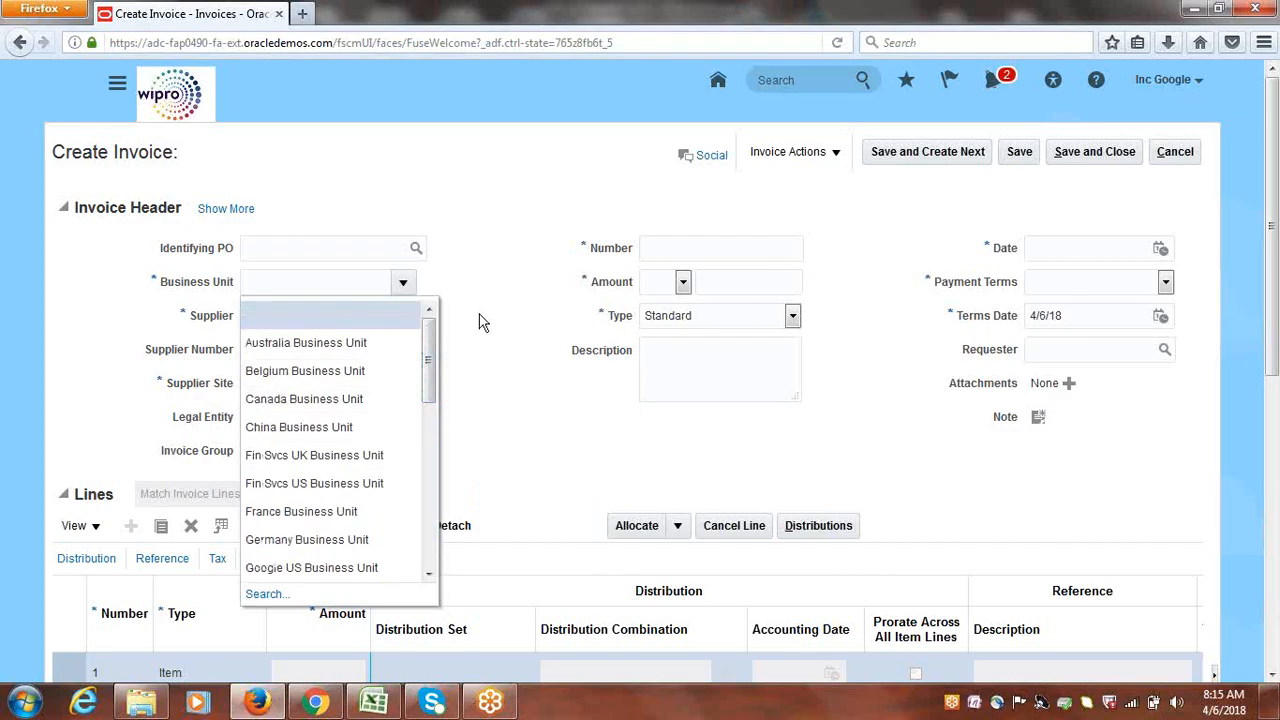
pyautogui.click(385, 700)
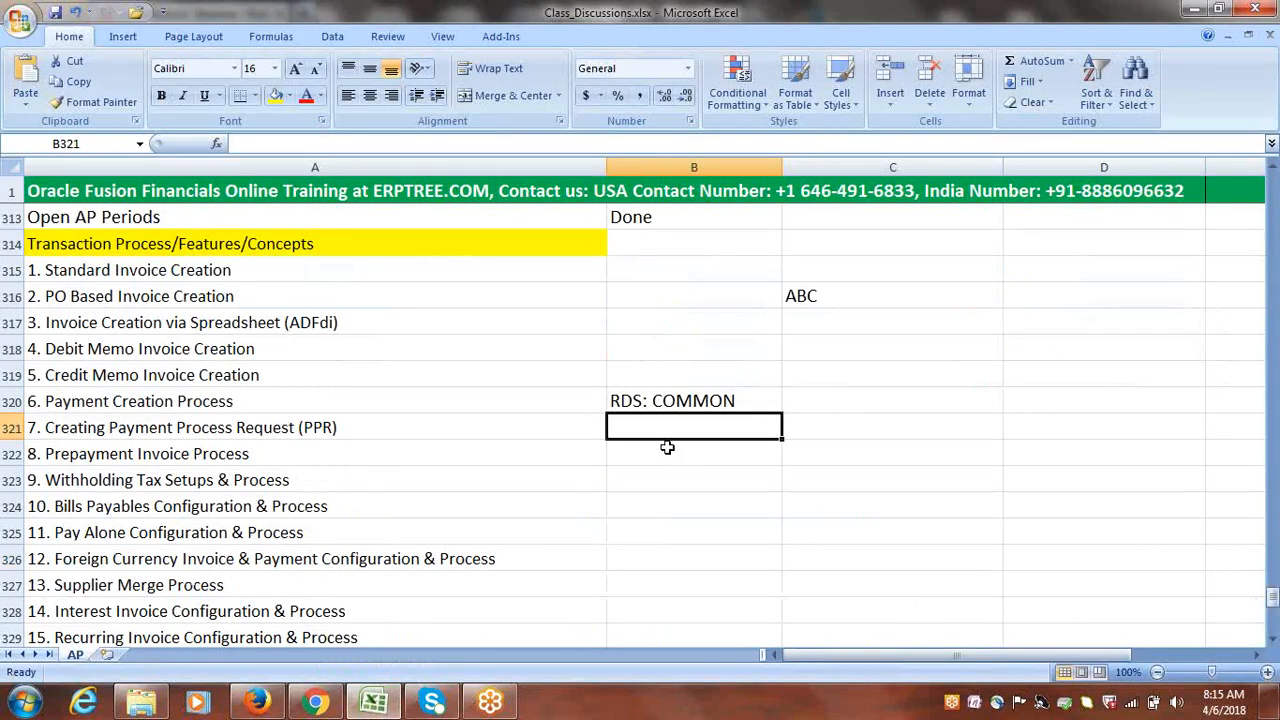
pyautogui.write('Im')
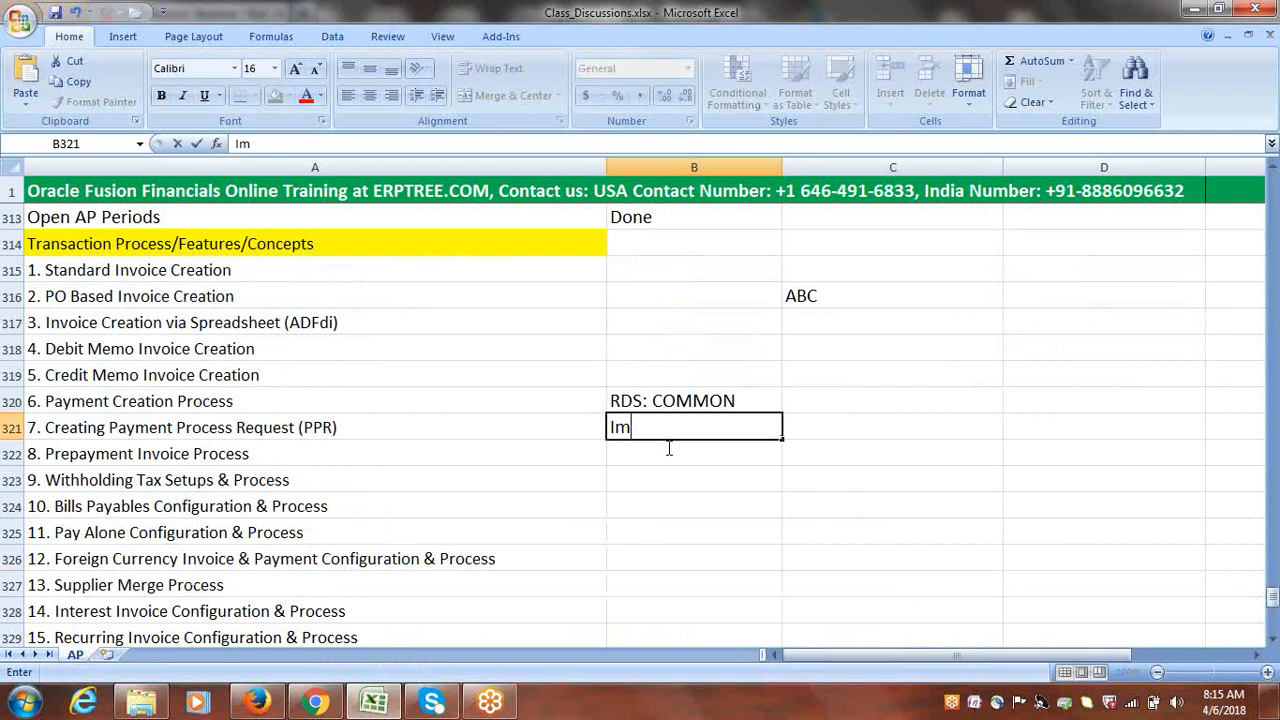
pyautogui.write('plementation ')
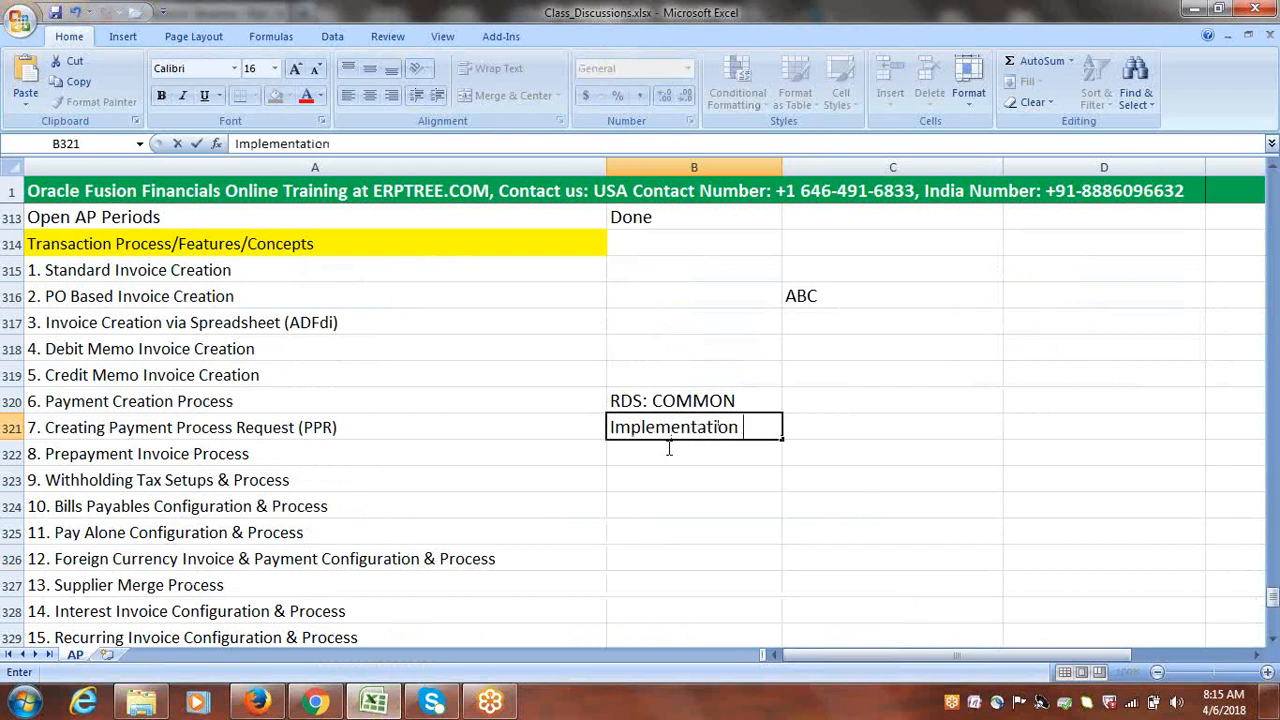
pyautogui.write('User')
# Enter Implementation User in B321 and Role has access to all in B322
pyautogui.click(672, 449)
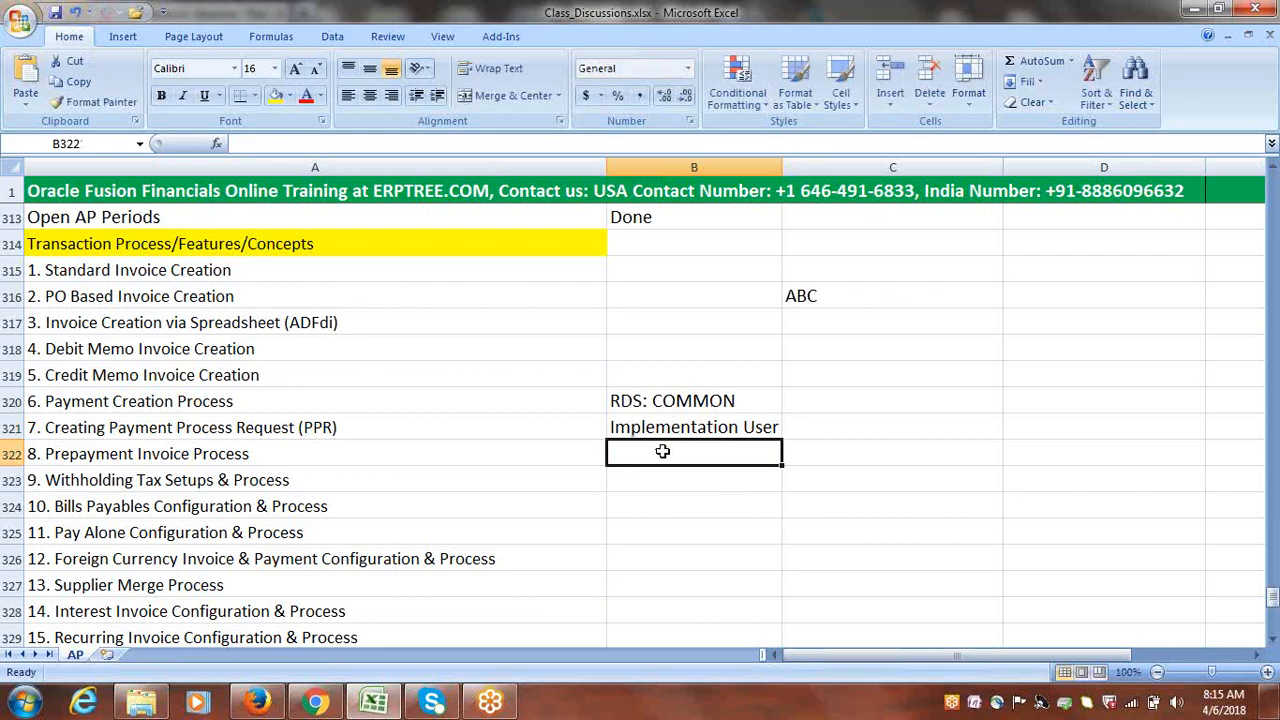
pyautogui.write('Ro')
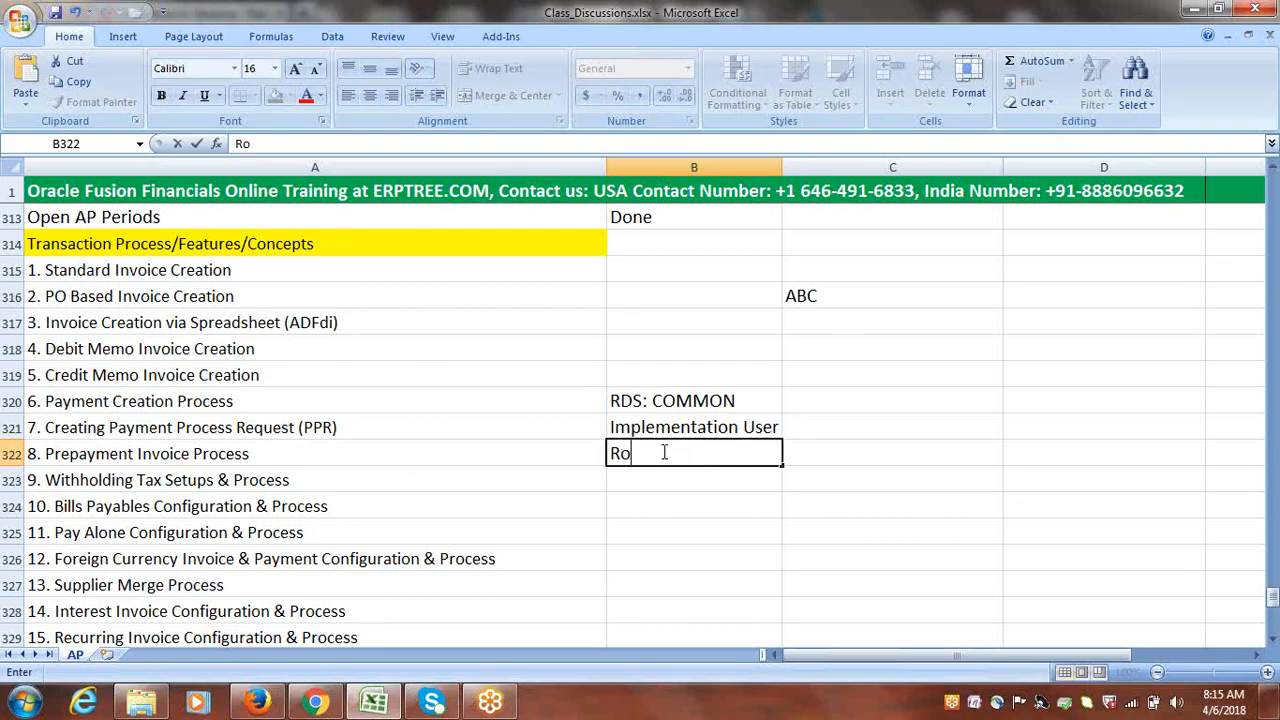
pyautogui.write('le has access')
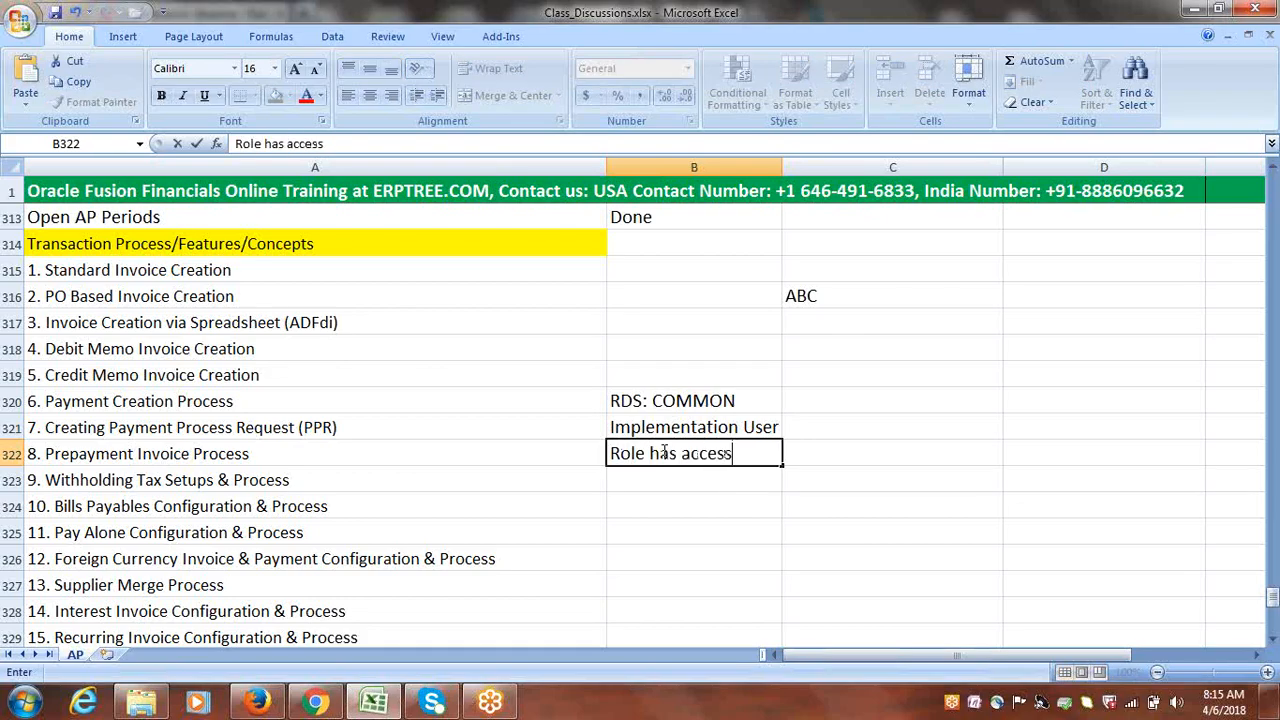
pyautogui.write(' to all')
pyautogui.click(658, 479)
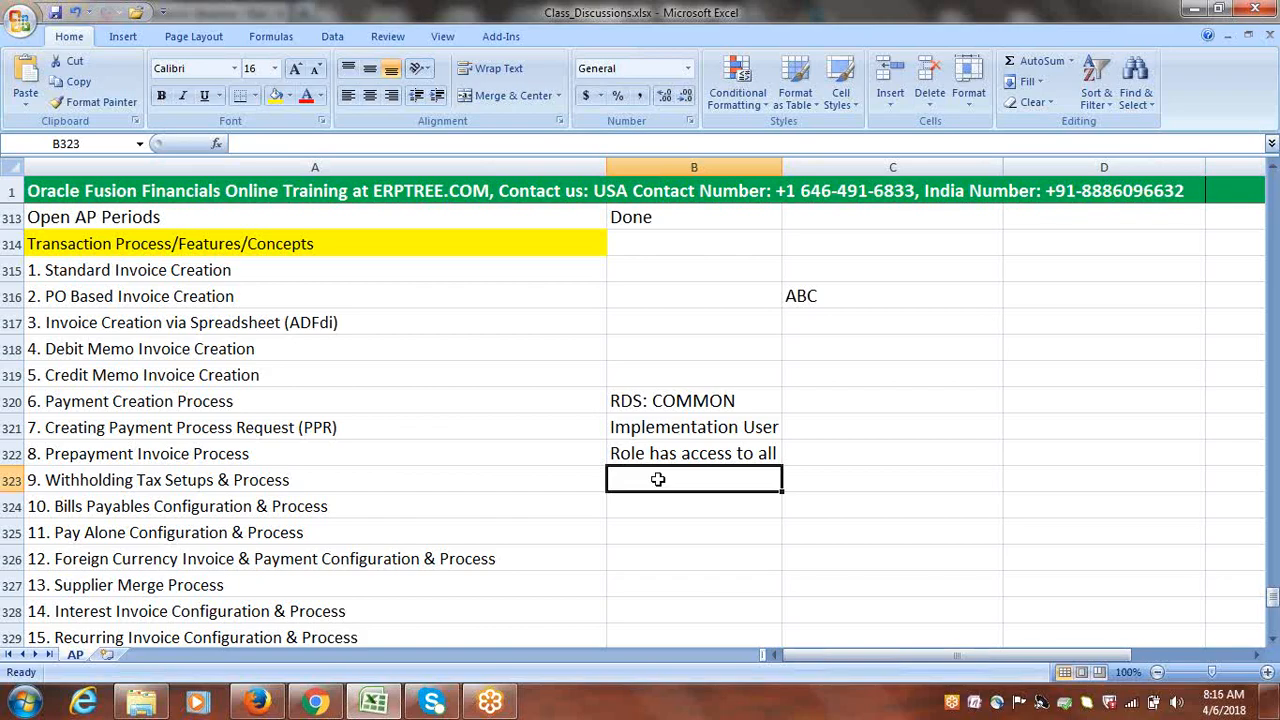
pyautogui.click(672, 404)
pyautogui.click(675, 455)
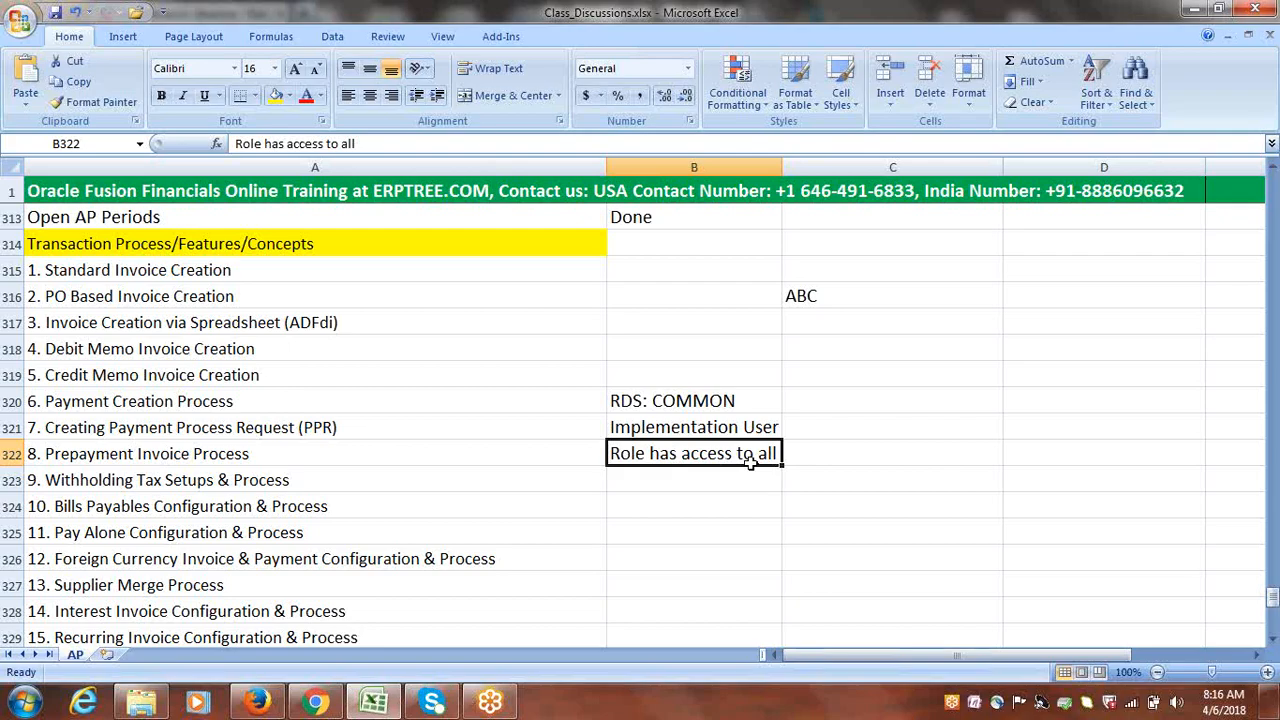
pyautogui.click(825, 454)
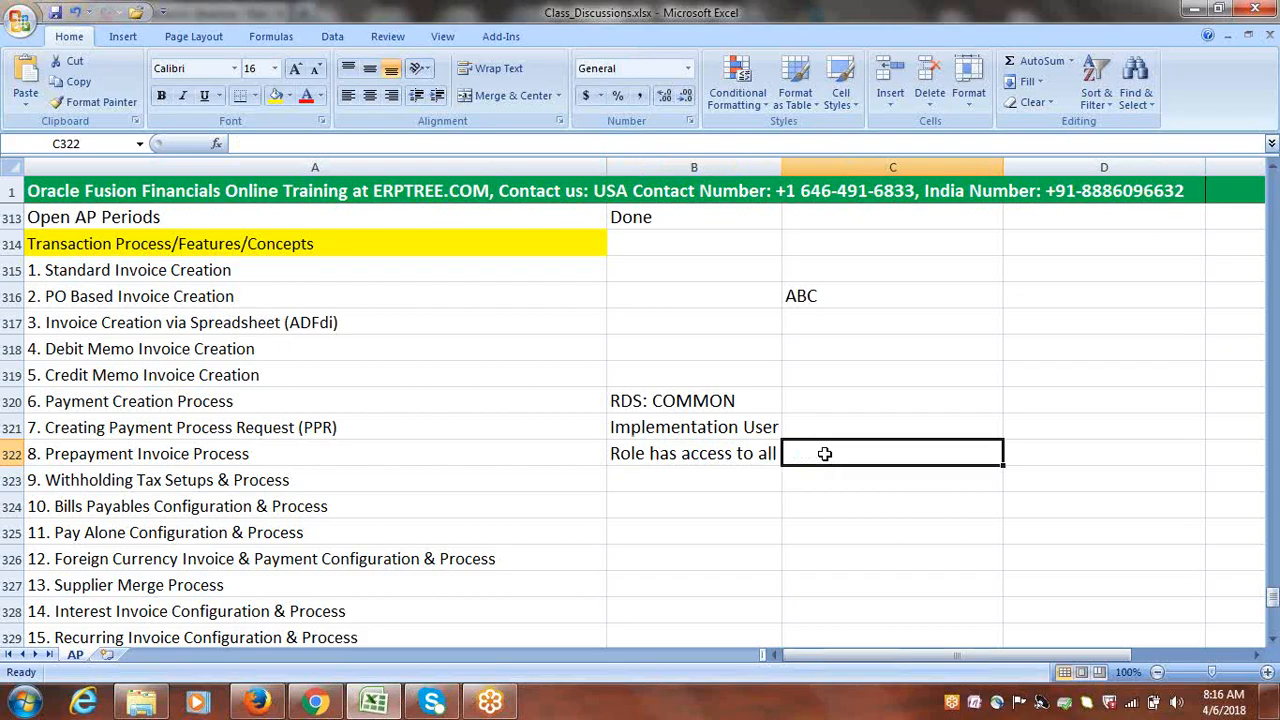
# Enter N/A in C322 and C321, replacing the typed Setups with N/A
pyautogui.write('N/A')
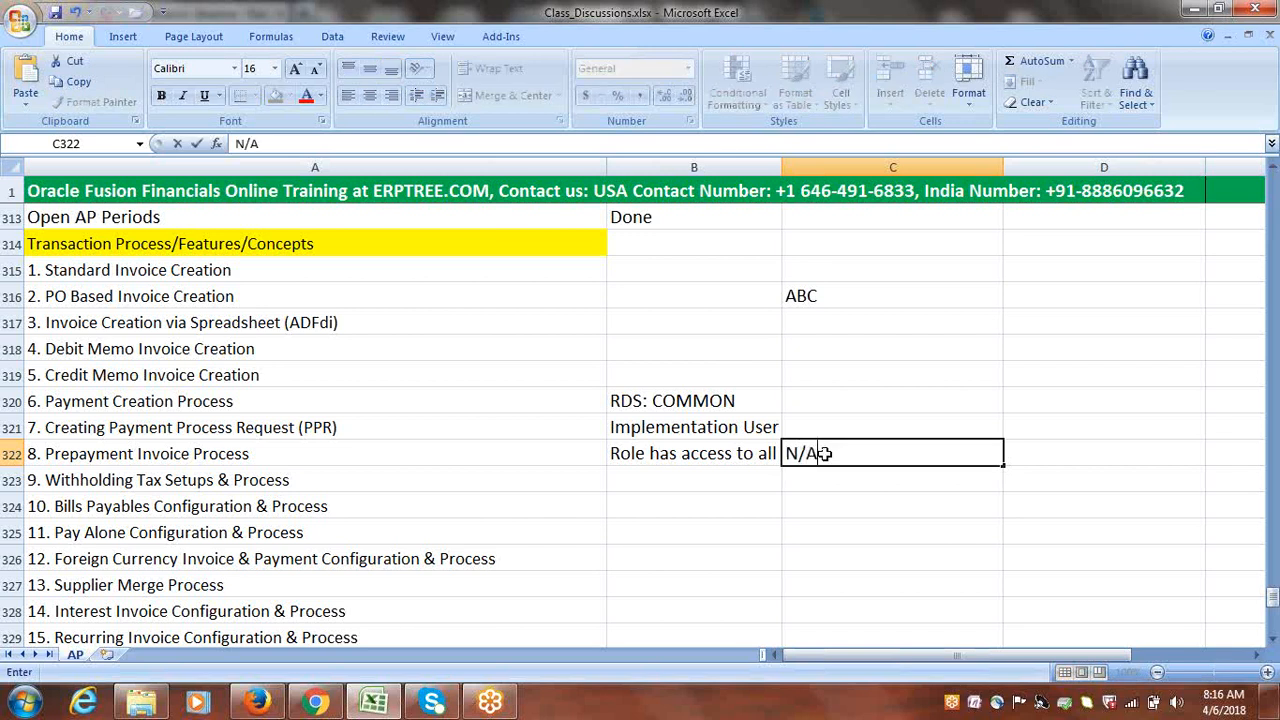
pyautogui.press('Return')
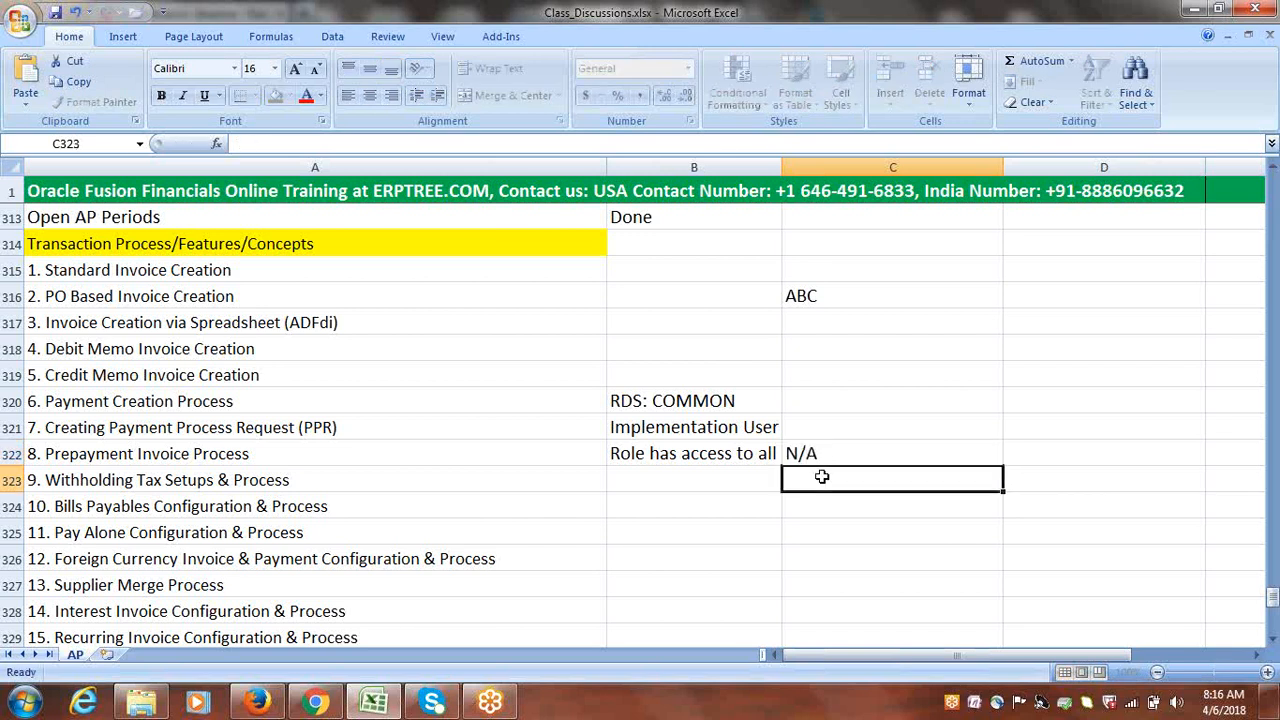
pyautogui.click(700, 454)
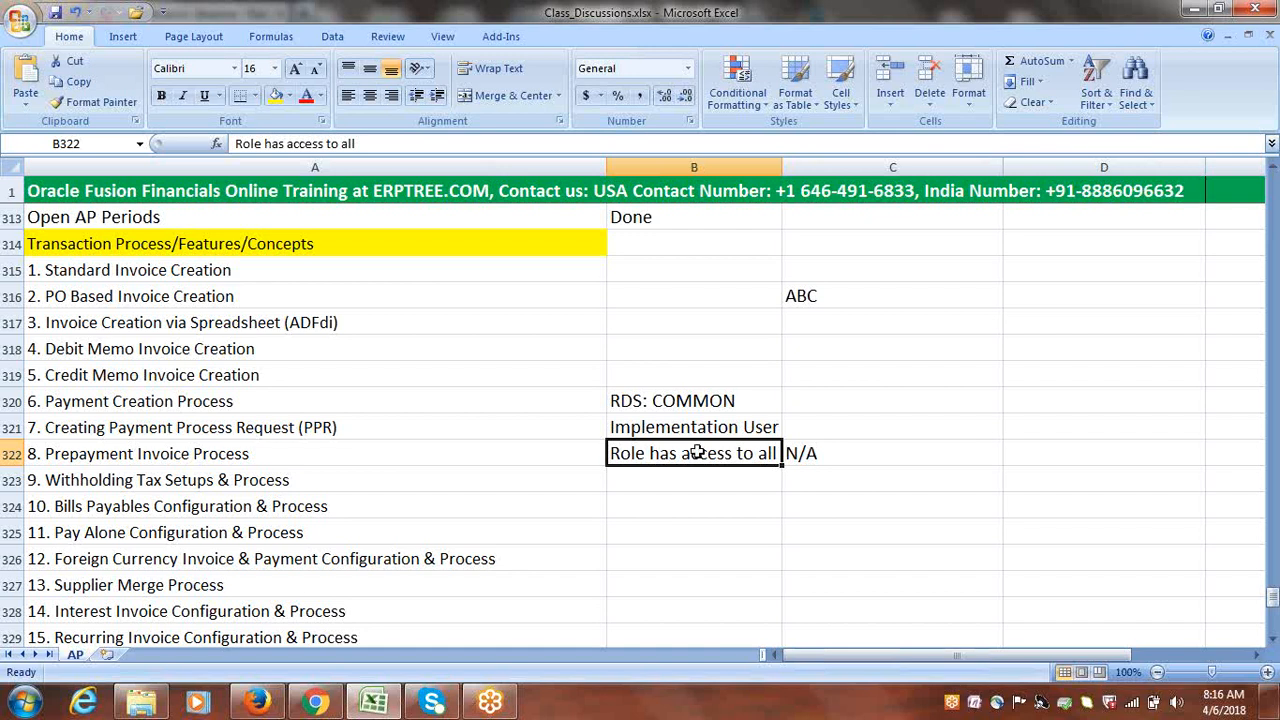
pyautogui.click(685, 429)
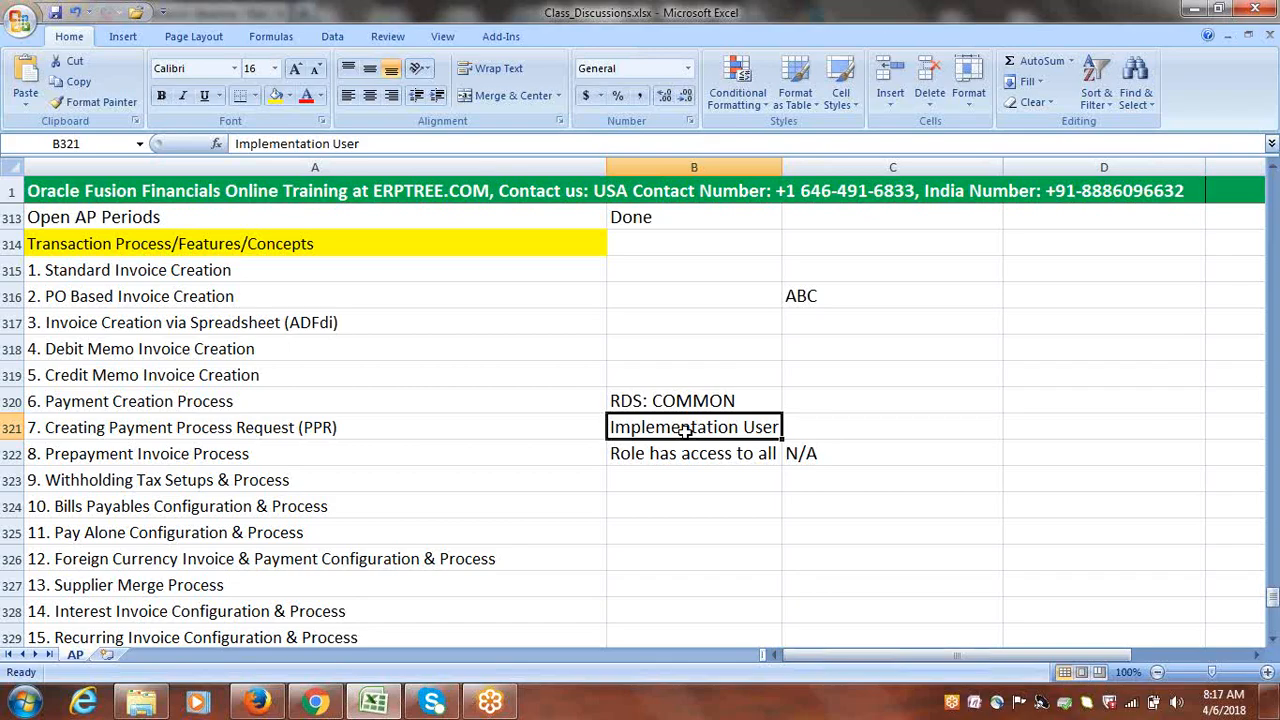
pyautogui.press('Right')
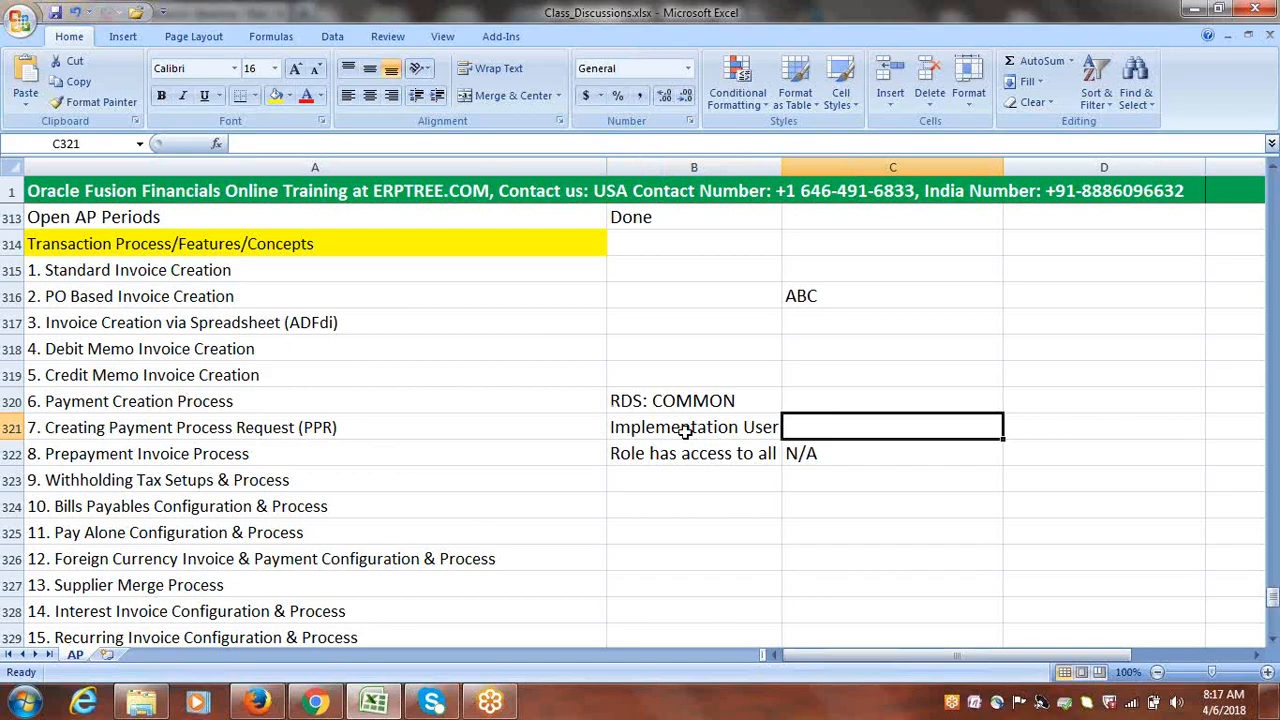
pyautogui.write('Setu')
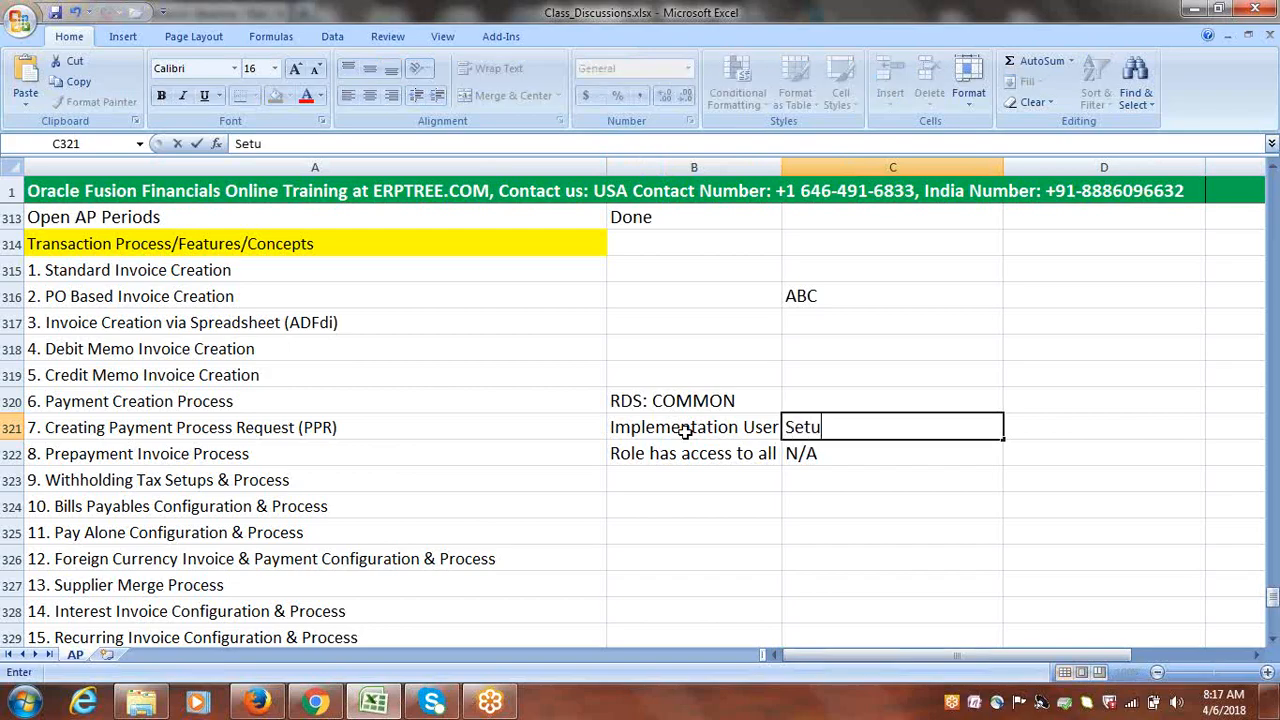
pyautogui.write('ps')
pyautogui.moveTo(860, 429); pyautogui.dragTo(790, 429)
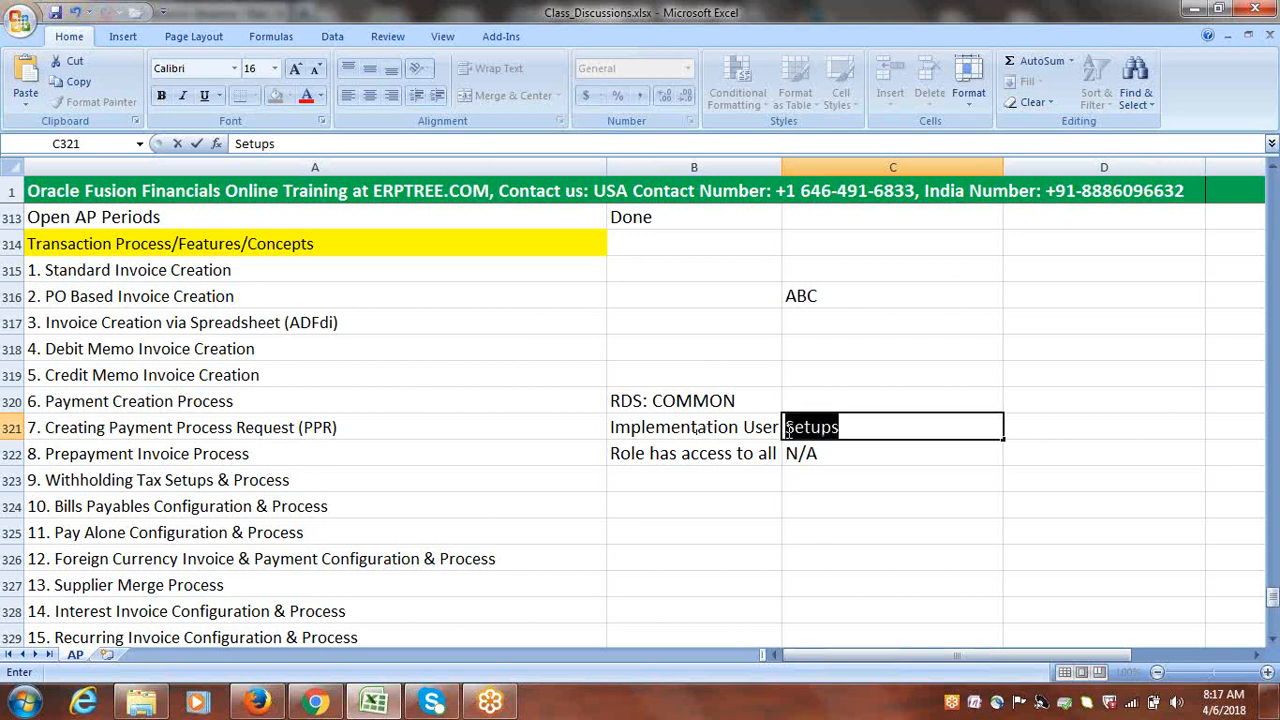
pyautogui.write('N/A')
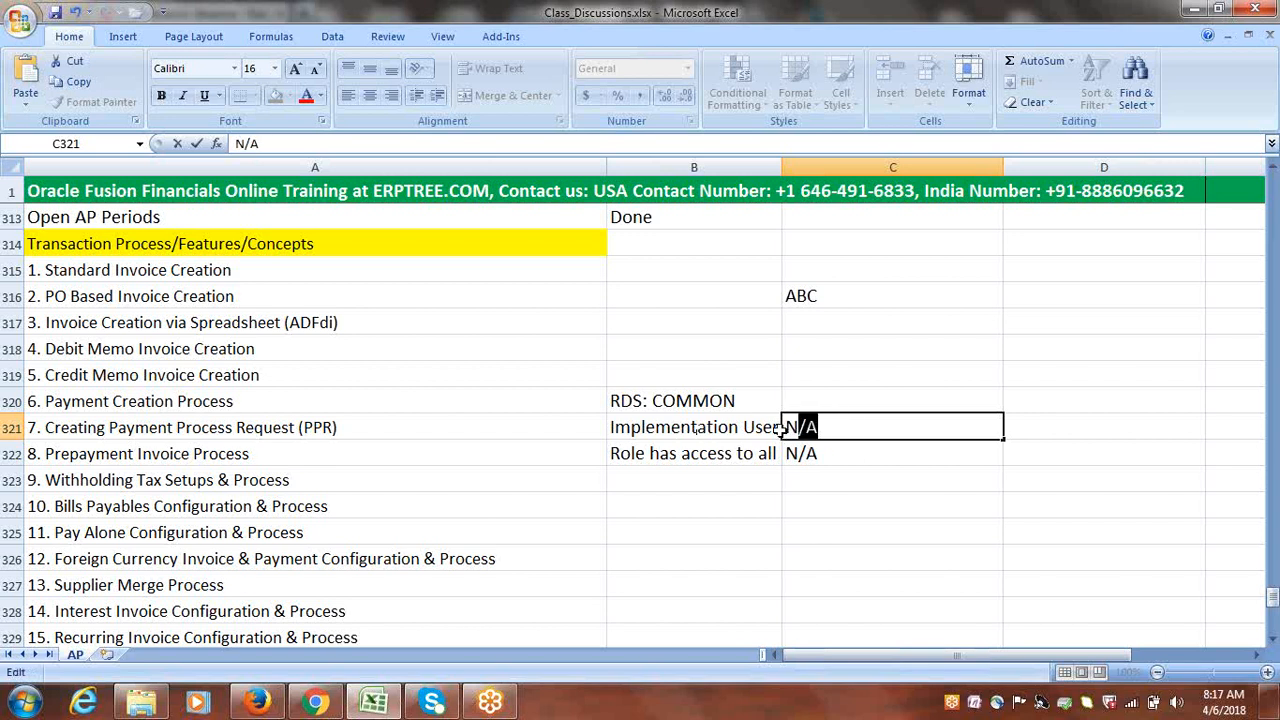
pyautogui.click(855, 458)
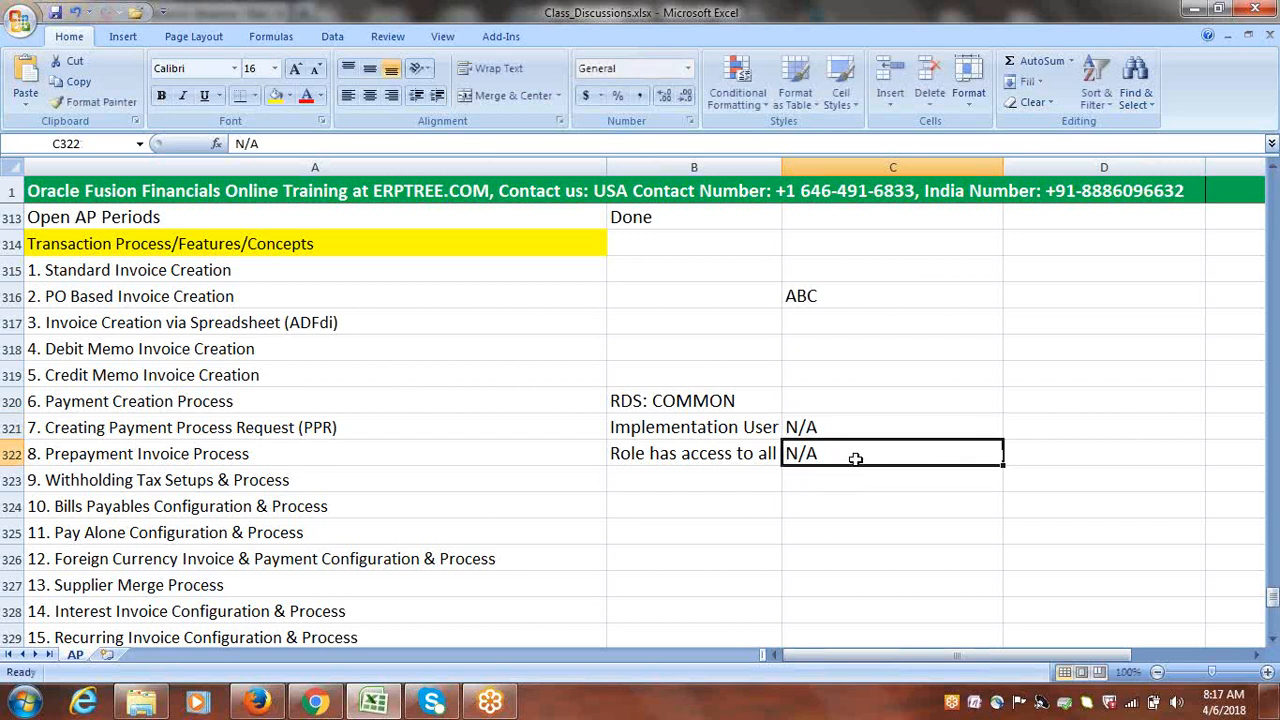
pyautogui.click(660, 401)
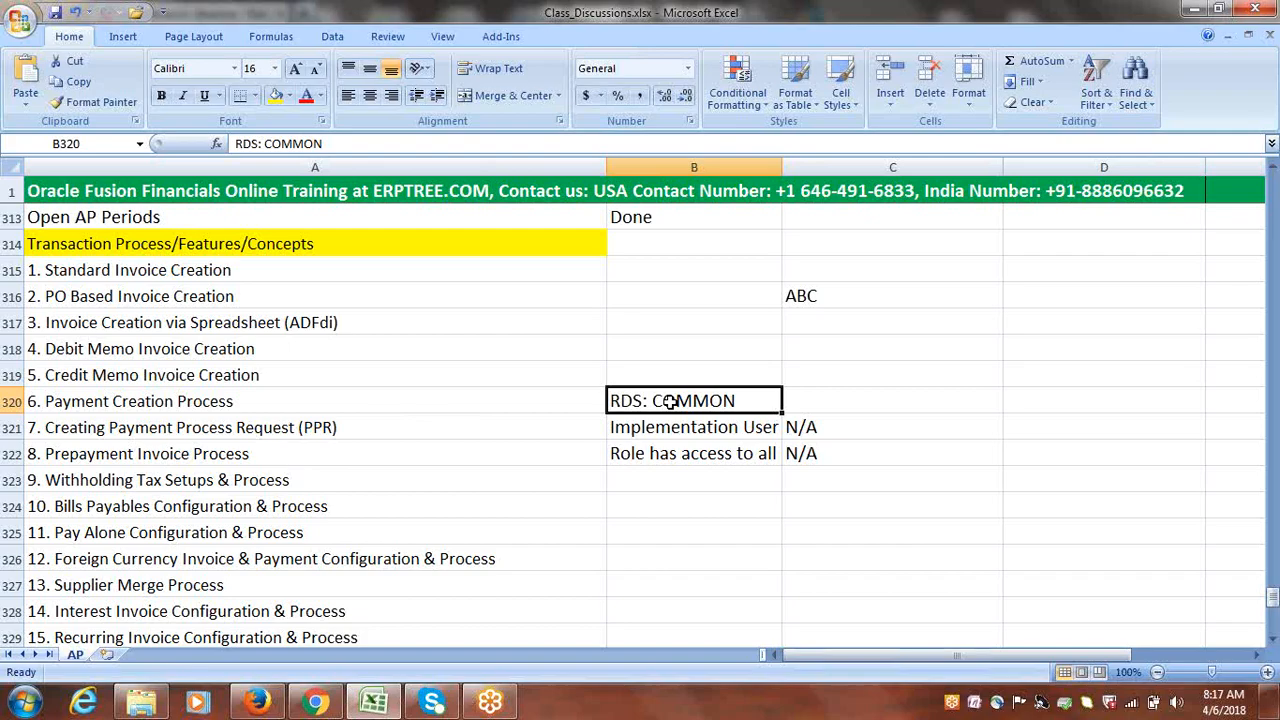
# Label cells B325 through B329 as BU1, BU2, BU3, BU4 and BU5
pyautogui.click(698, 530)
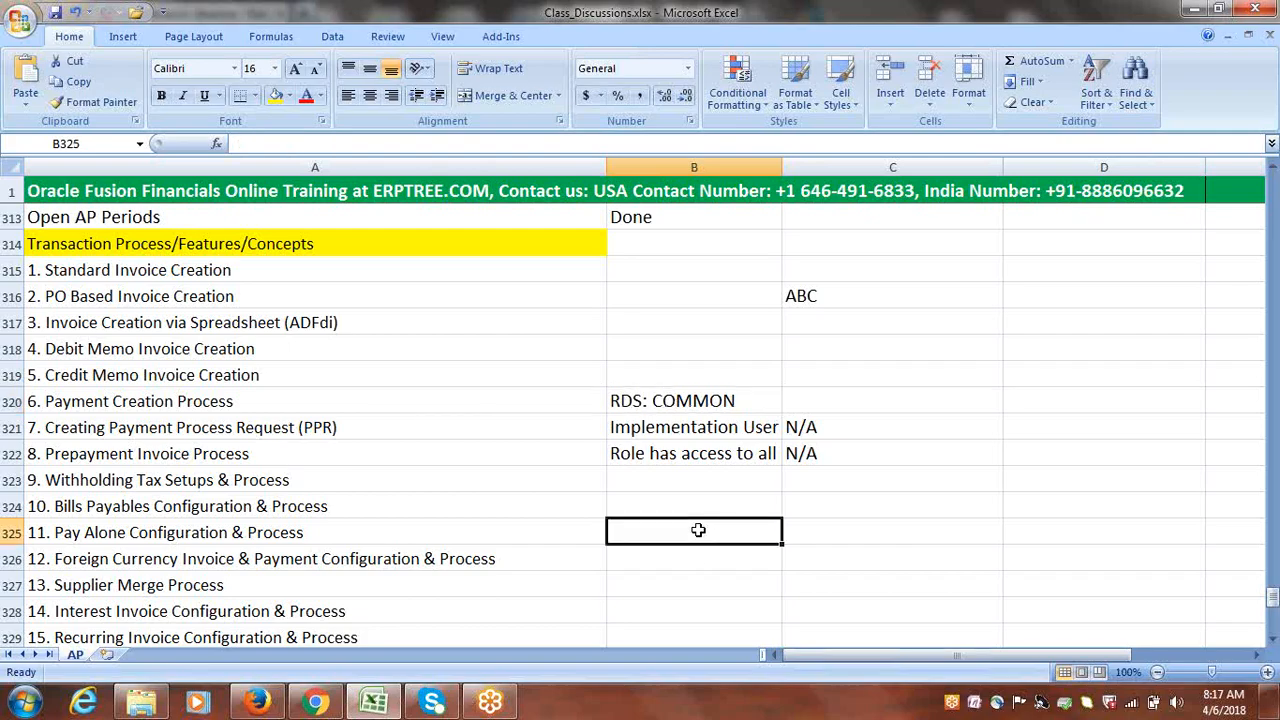
pyautogui.write('b')
pyautogui.press('BackSpace')
pyautogui.write('B')
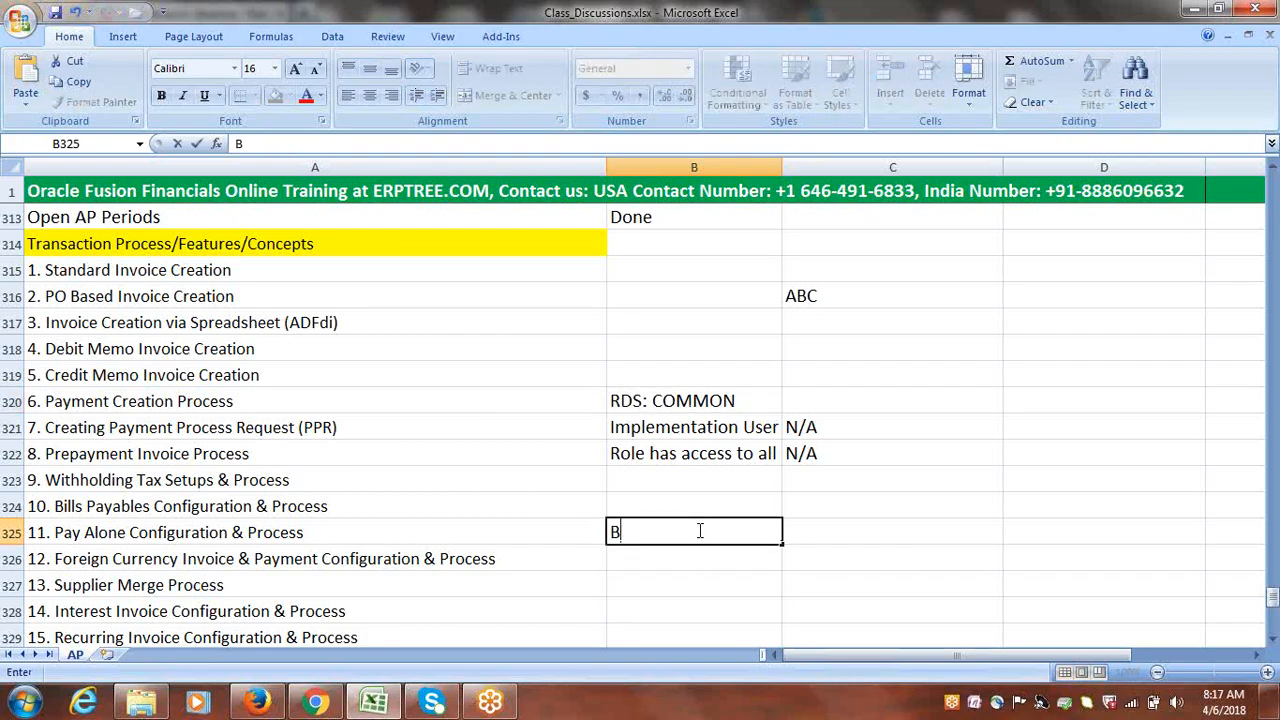
pyautogui.write('U1')
pyautogui.press('Return')
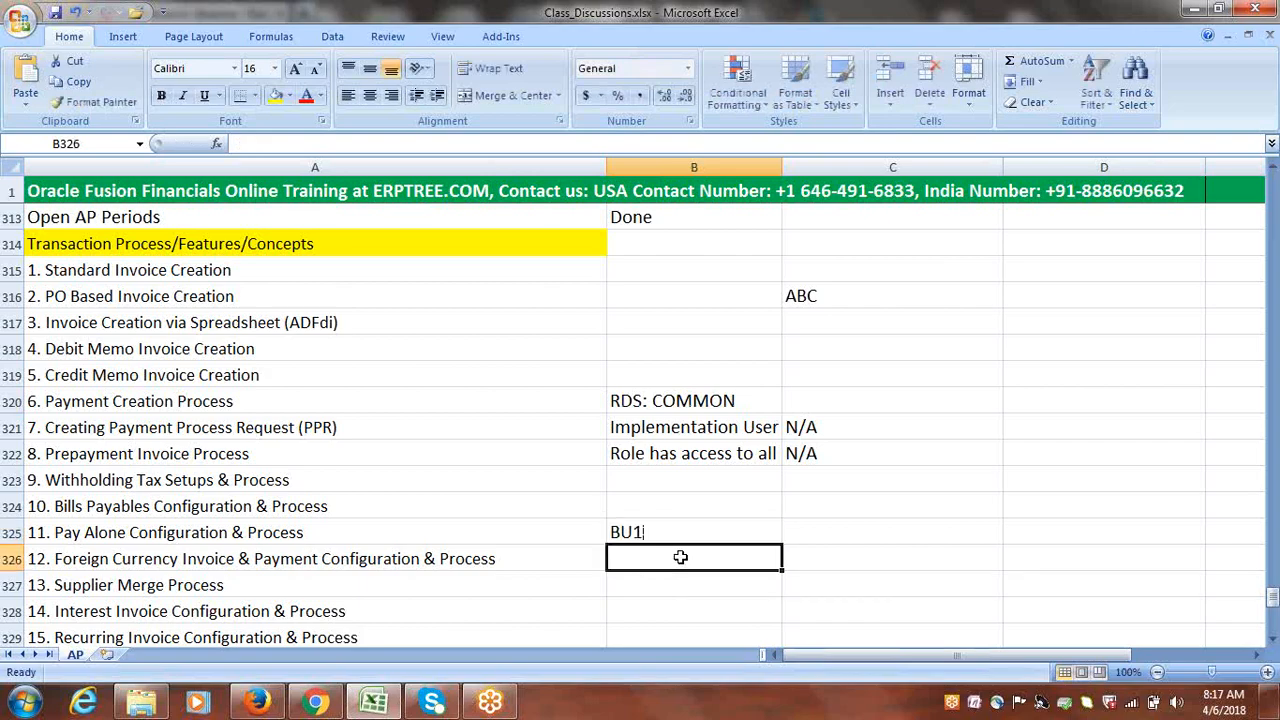
pyautogui.write('BU2')
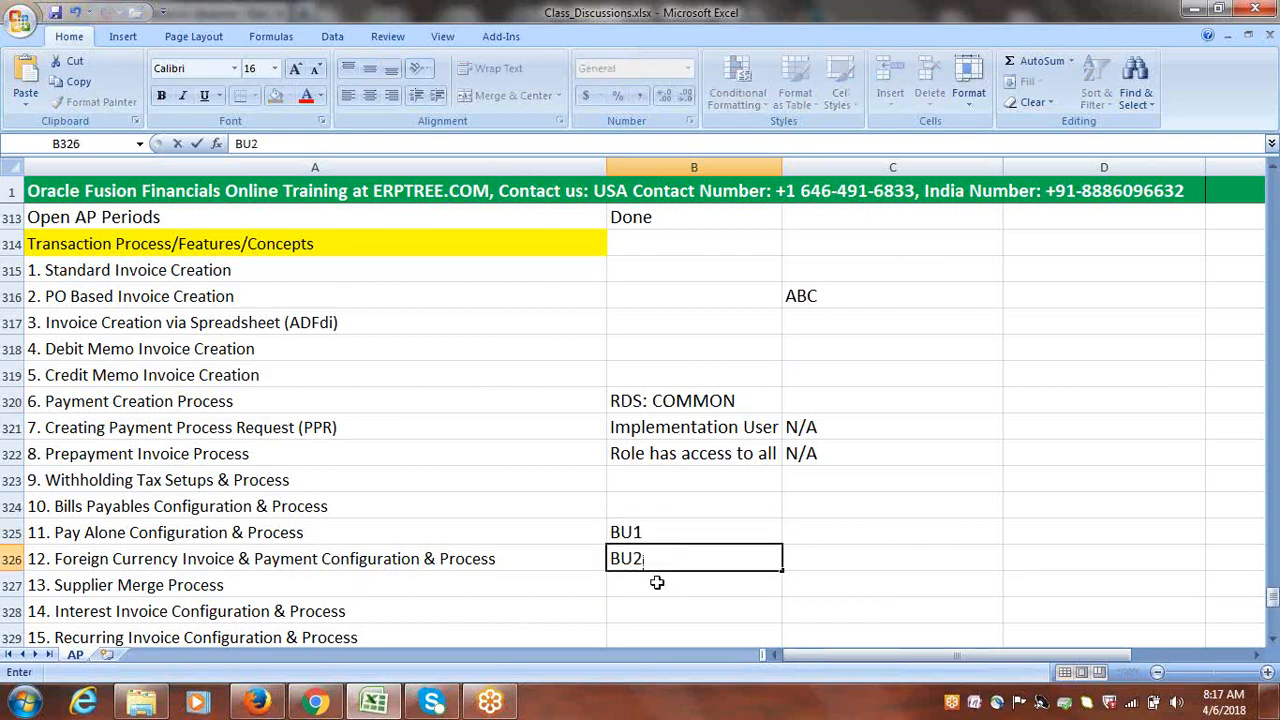
pyautogui.press('Return')
pyautogui.write('BU')
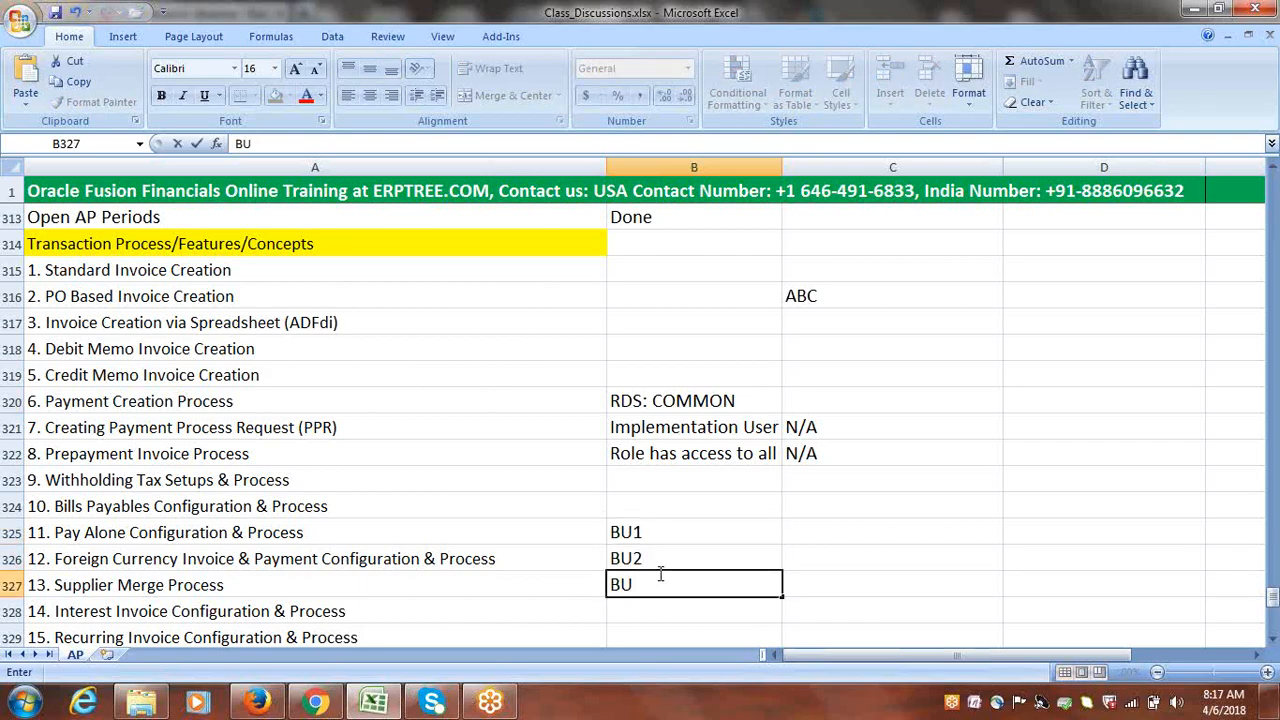
pyautogui.press('F2')
pyautogui.write('3')
pyautogui.press('Return')
pyautogui.write('B')
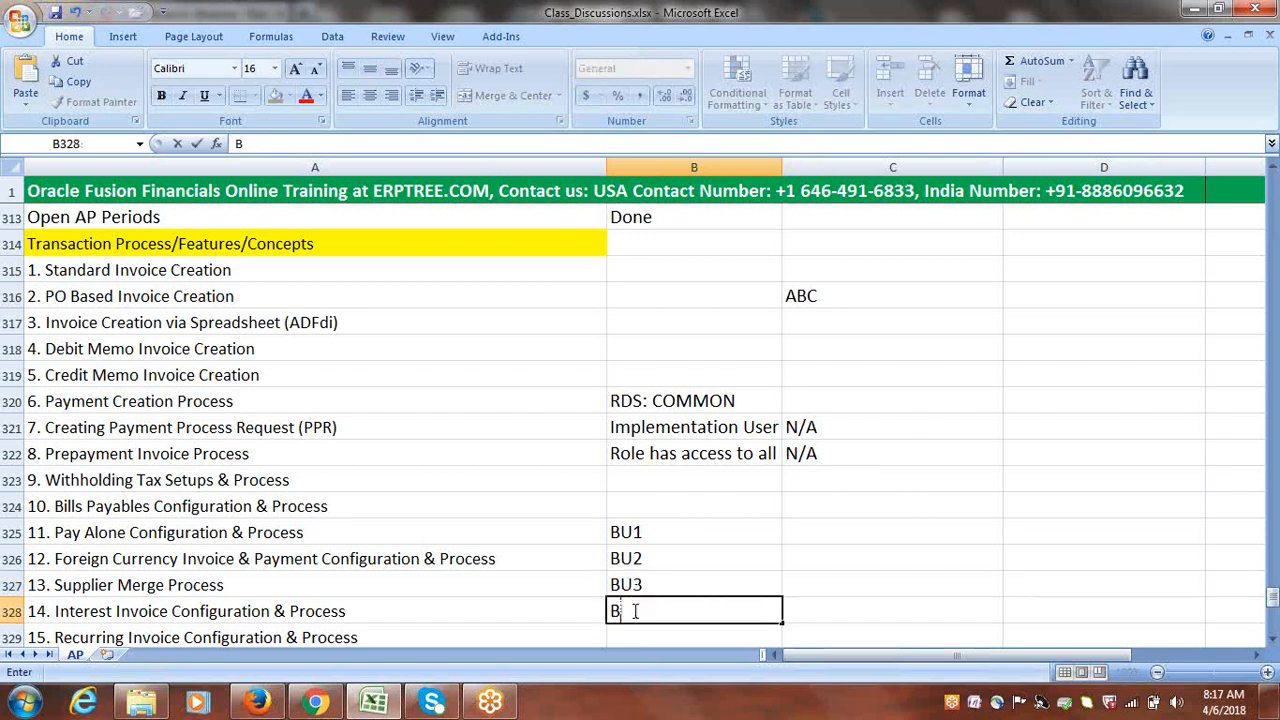
pyautogui.write('U3')
pyautogui.press('BackSpace')
pyautogui.write('4')
pyautogui.press('Return')
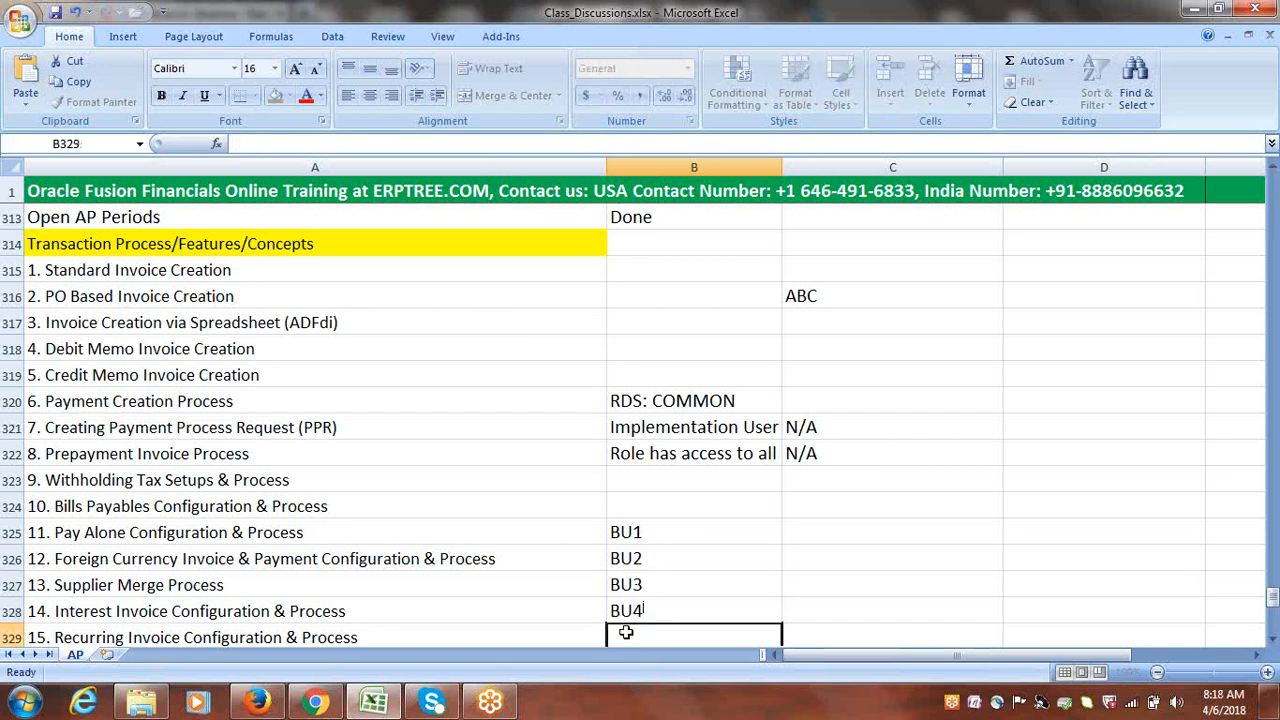
pyautogui.write('BU5')
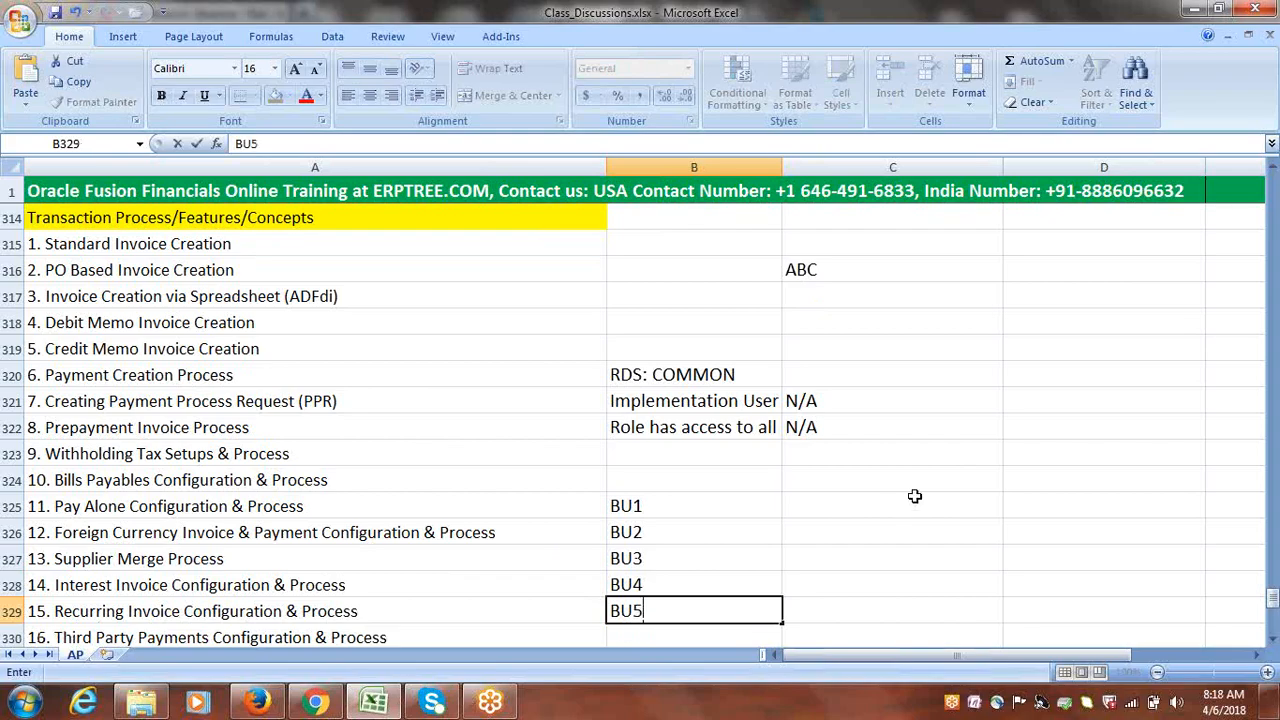
pyautogui.click(914, 496)
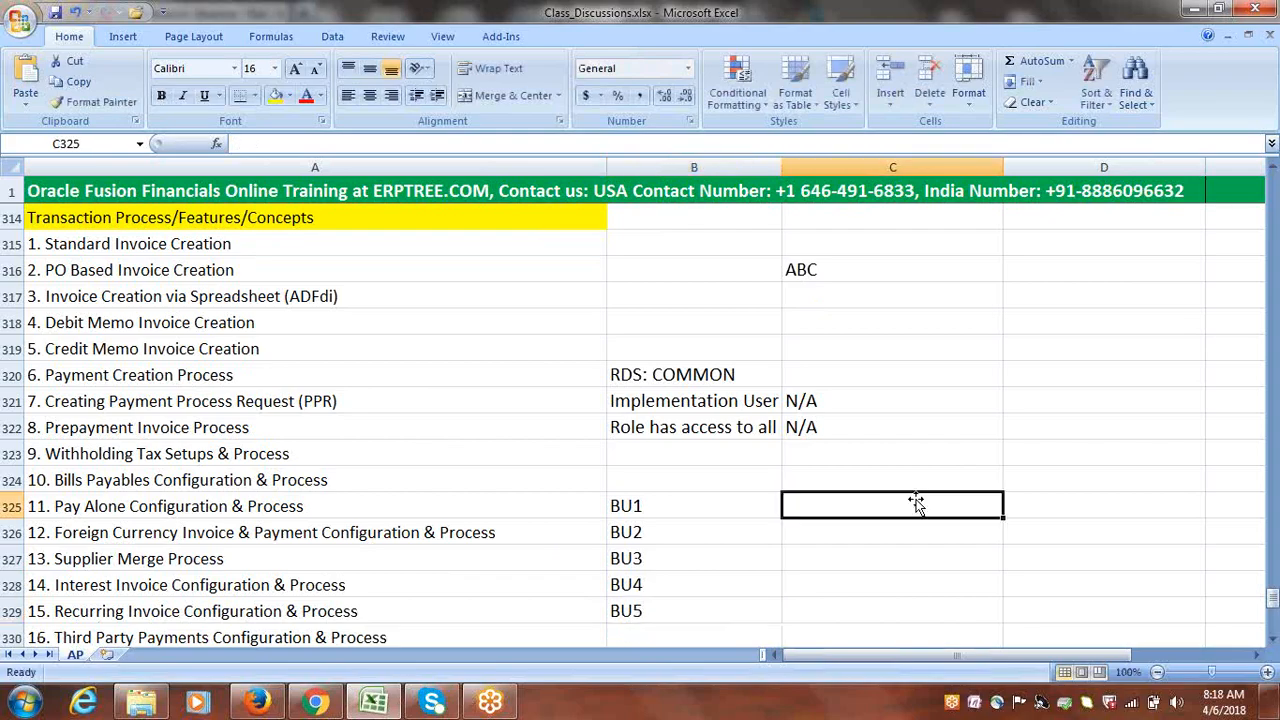
# Fill C325, C326 and C327 with RDS1 beside BU1–BU3
pyautogui.click(1273, 643)
pyautogui.click(1273, 643)
pyautogui.click(1273, 643)
pyautogui.click(1273, 643)
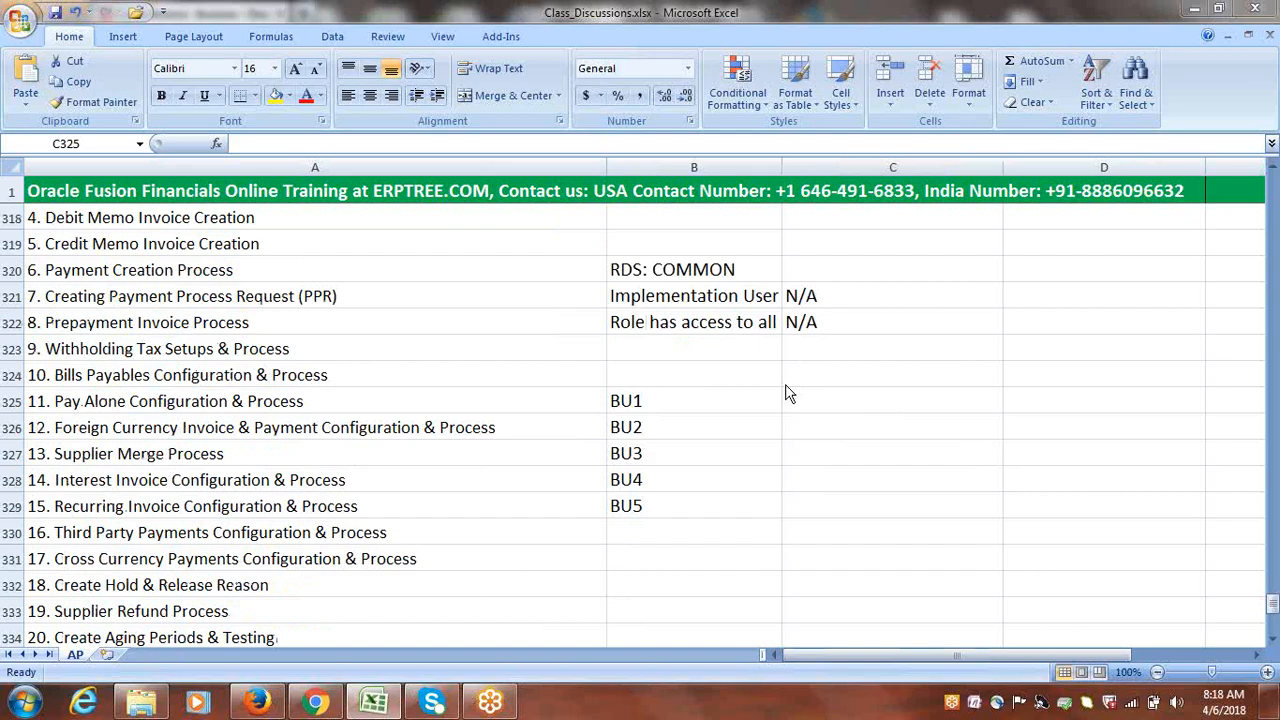
pyautogui.click(728, 406)
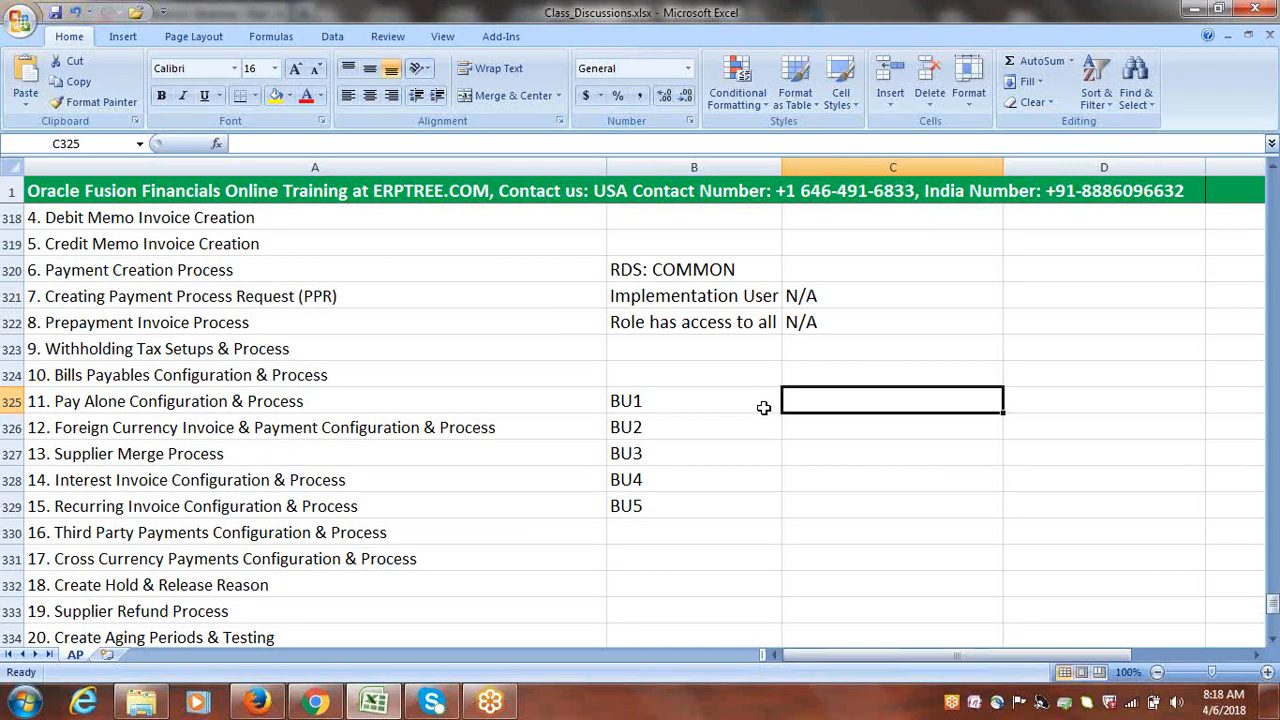
pyautogui.write('r')
pyautogui.press('BackSpace')
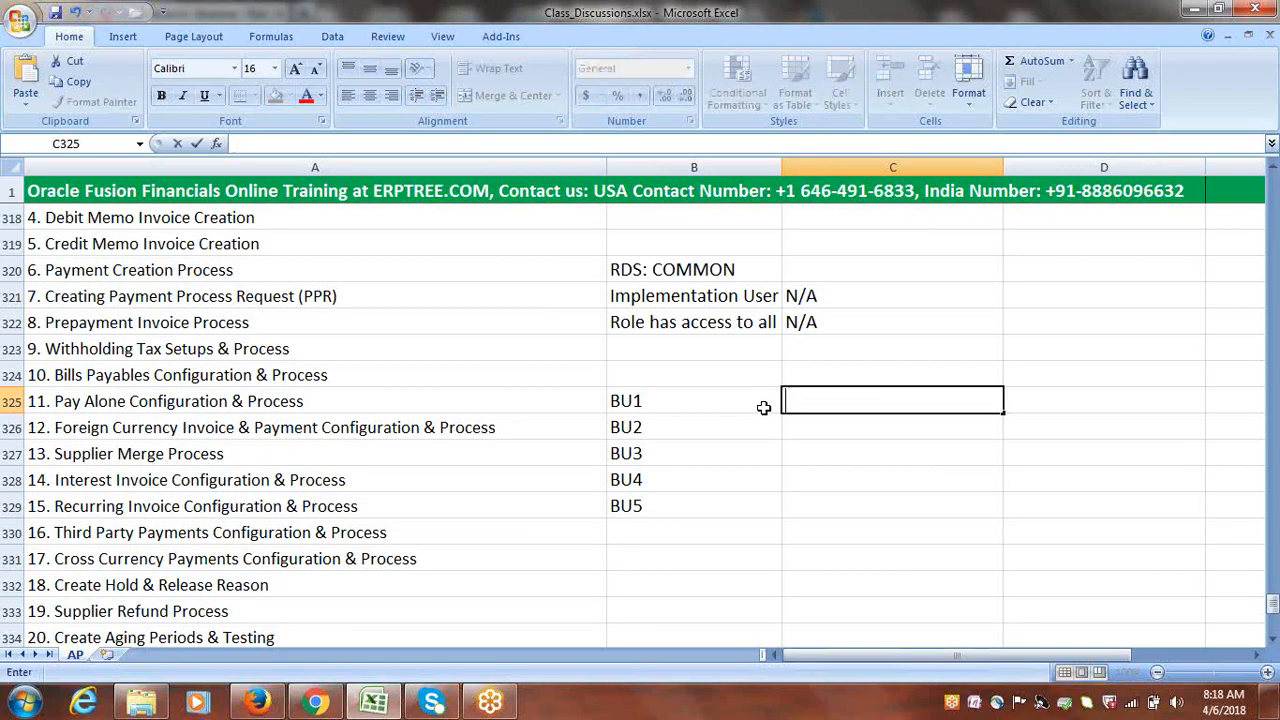
pyautogui.write('RDS1')
pyautogui.click(811, 424)
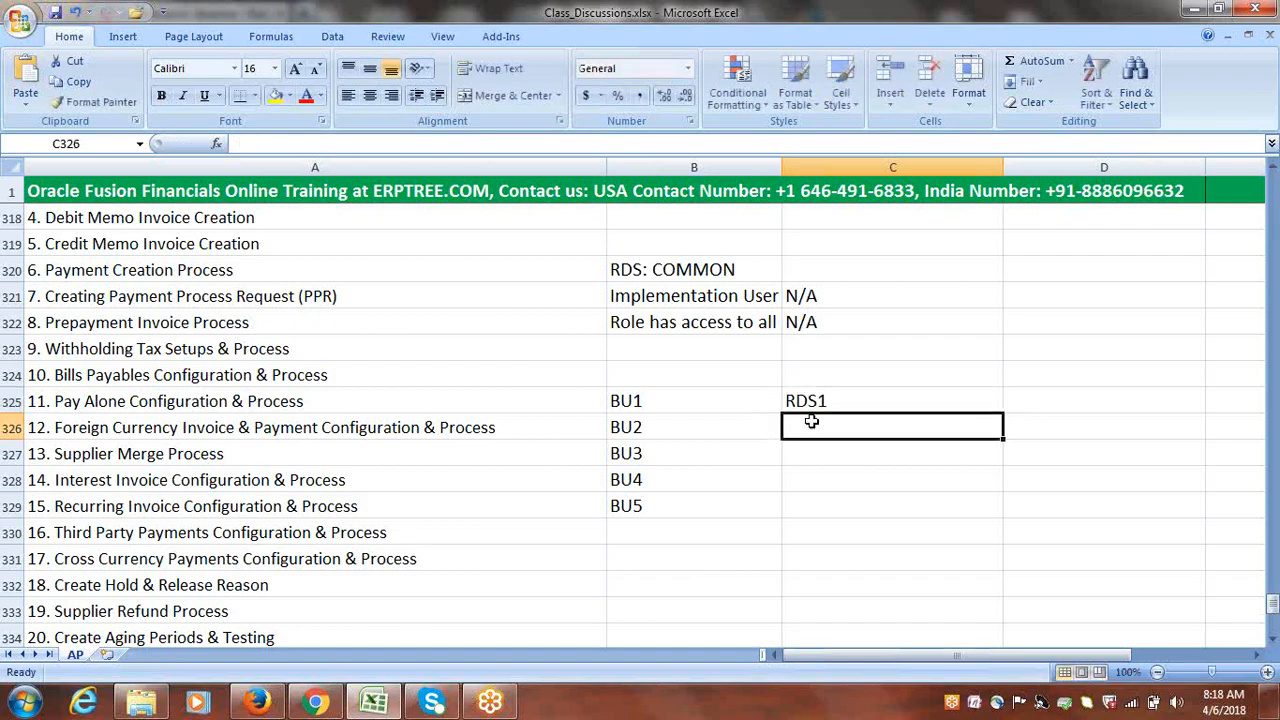
pyautogui.write('RDS1')
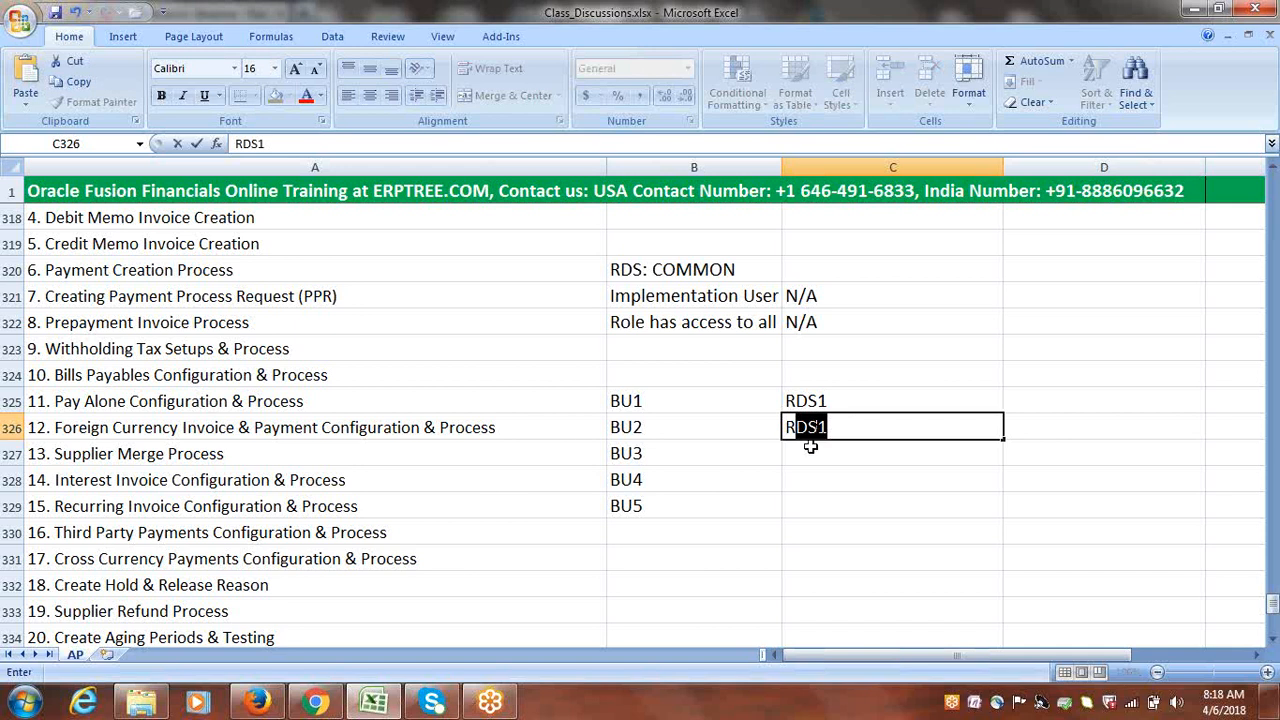
pyautogui.click(814, 446)
pyautogui.write('RDS1')
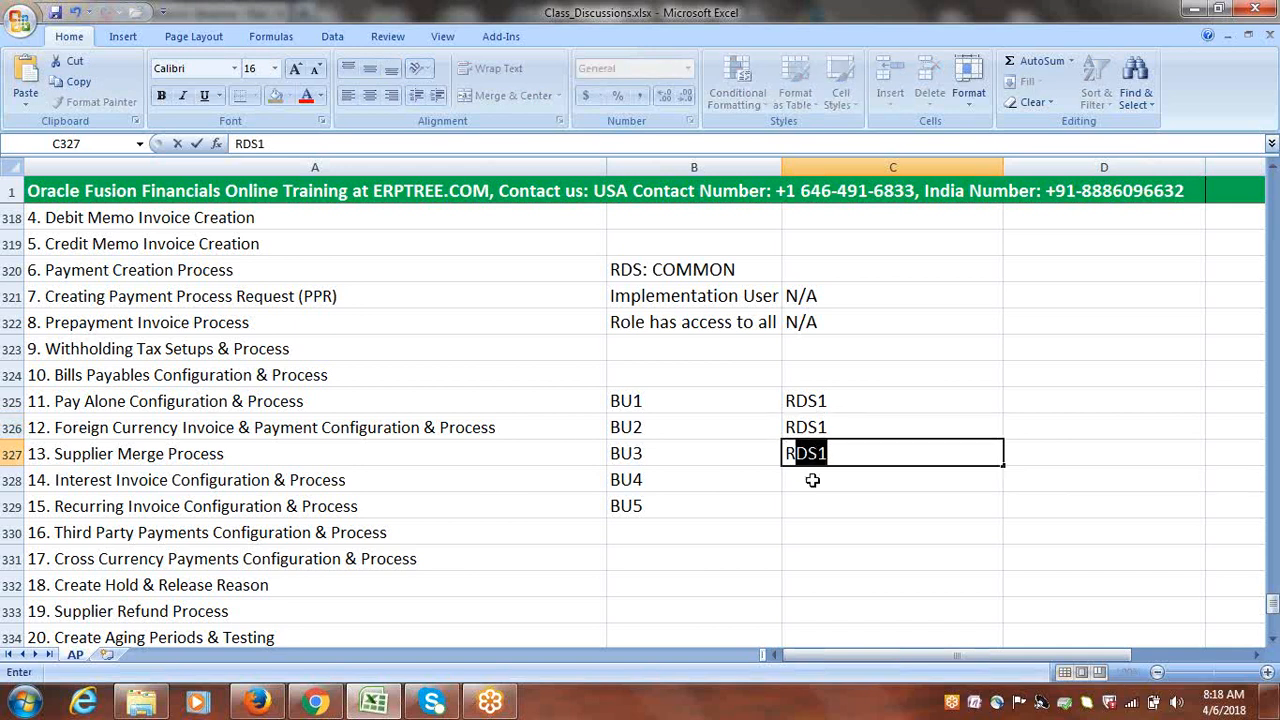
pyautogui.click(814, 480)
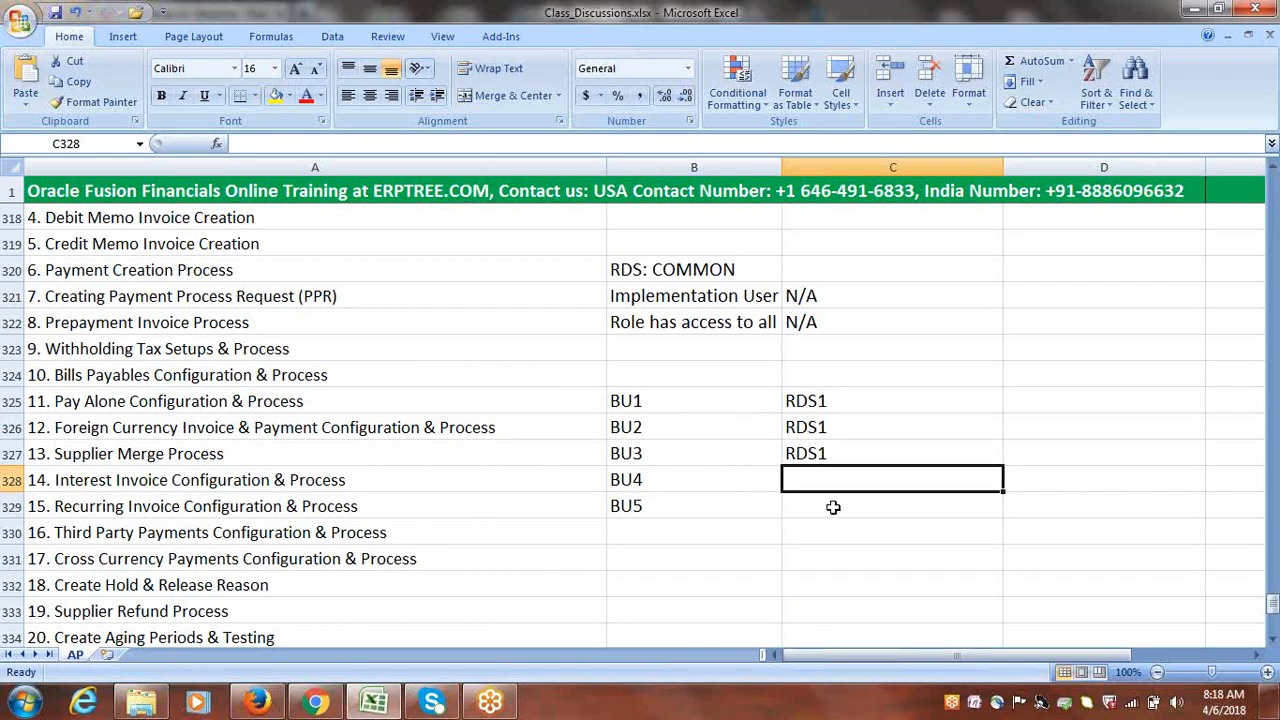
# Fill C328 and C329 with COMMON beside BU4 and BU5
pyautogui.write('cc')
pyautogui.press('BackSpace')
pyautogui.press('BackSpace')
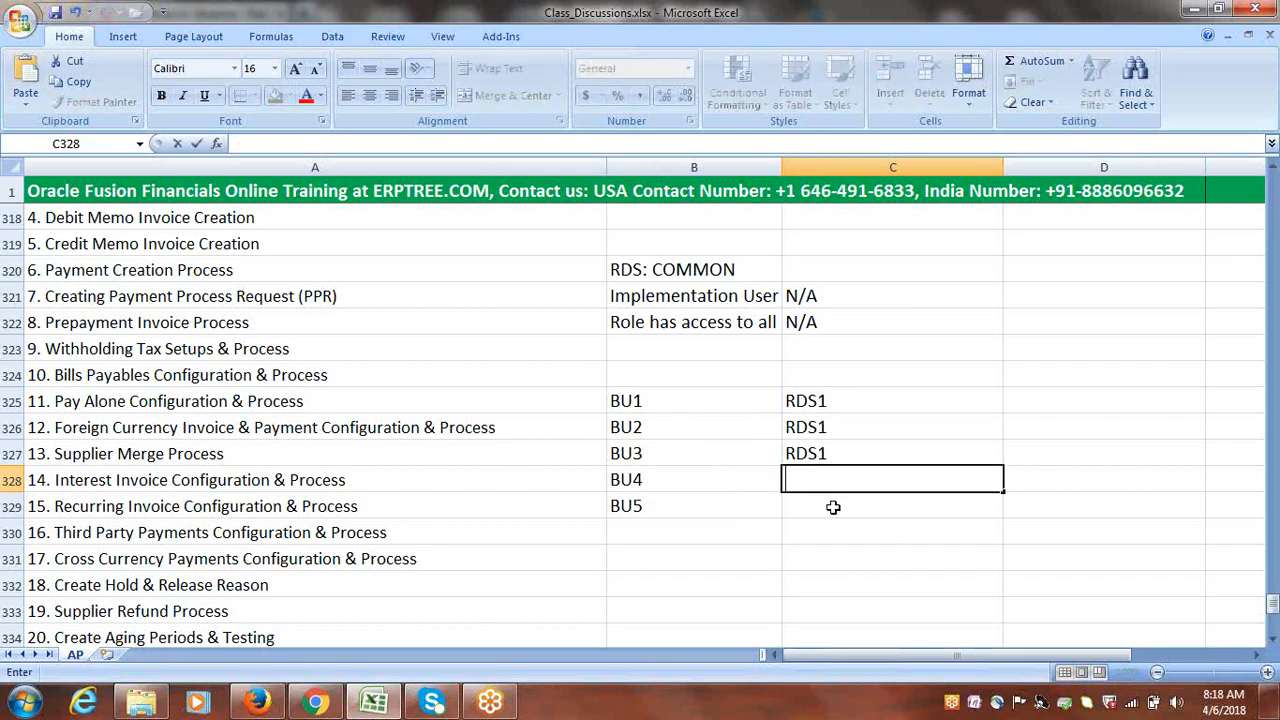
pyautogui.write('COMMON')
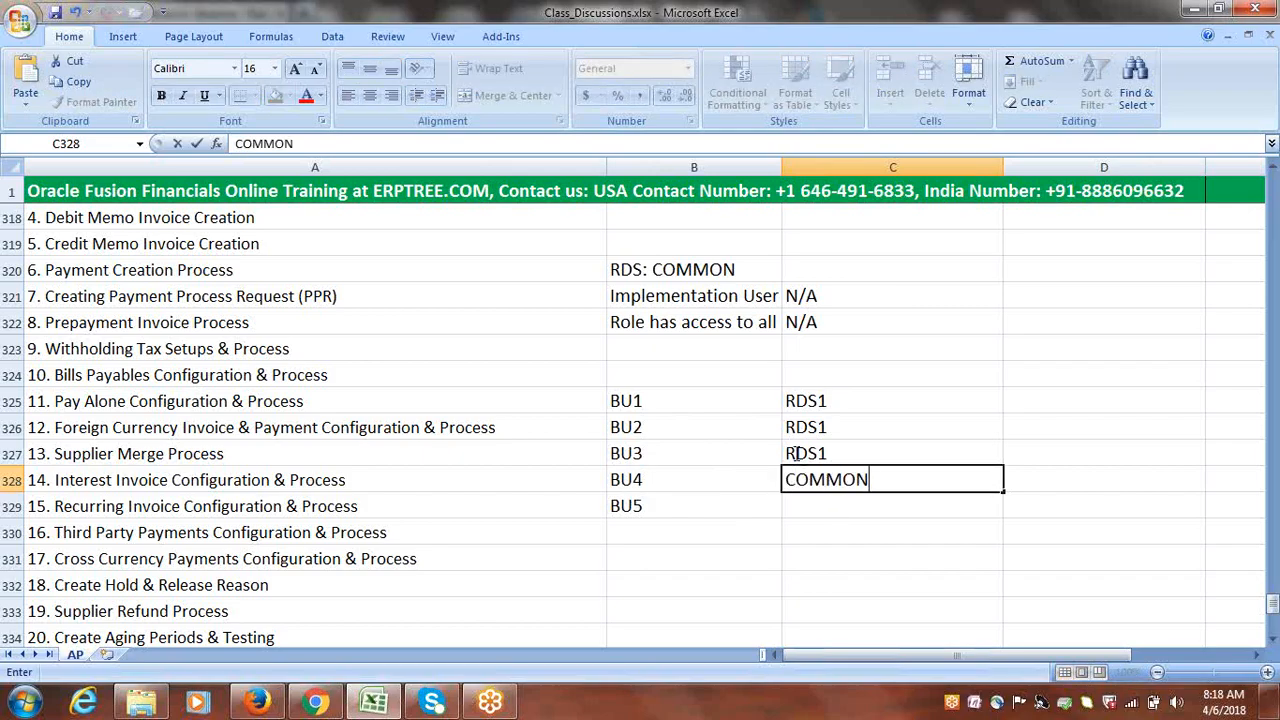
pyautogui.click(805, 505)
pyautogui.write('COMMON')
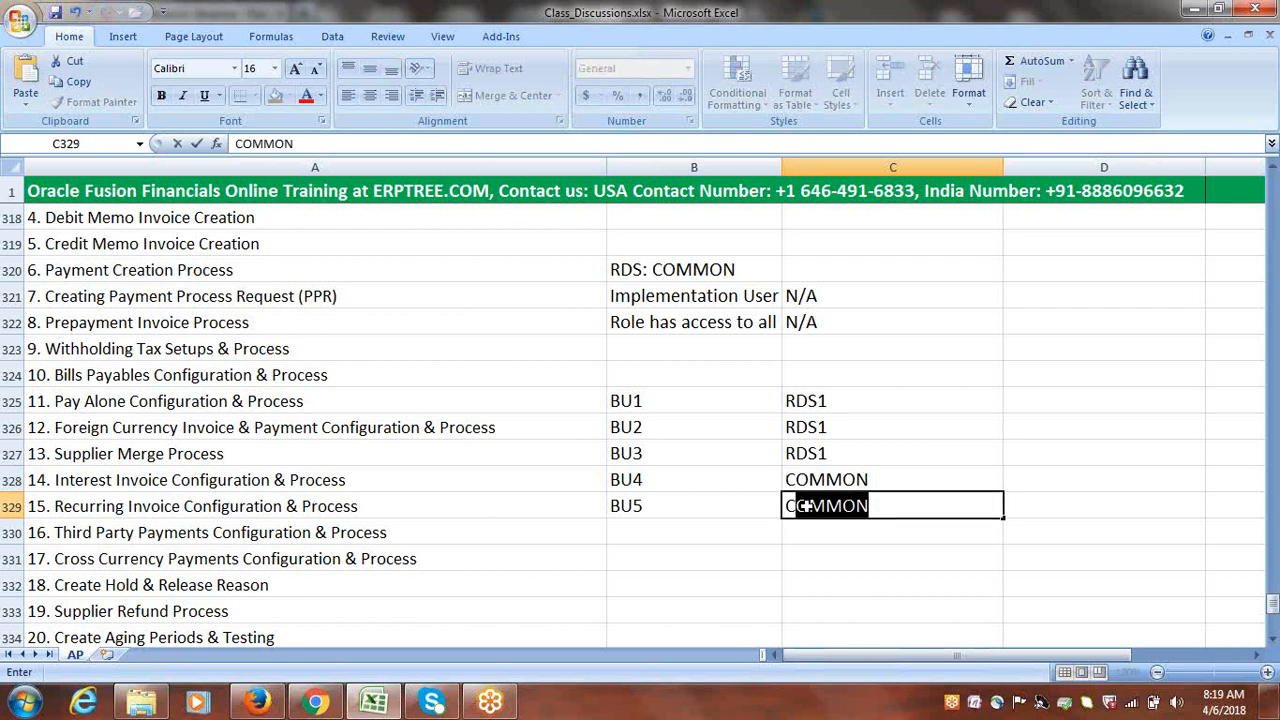
pyautogui.click(812, 554)
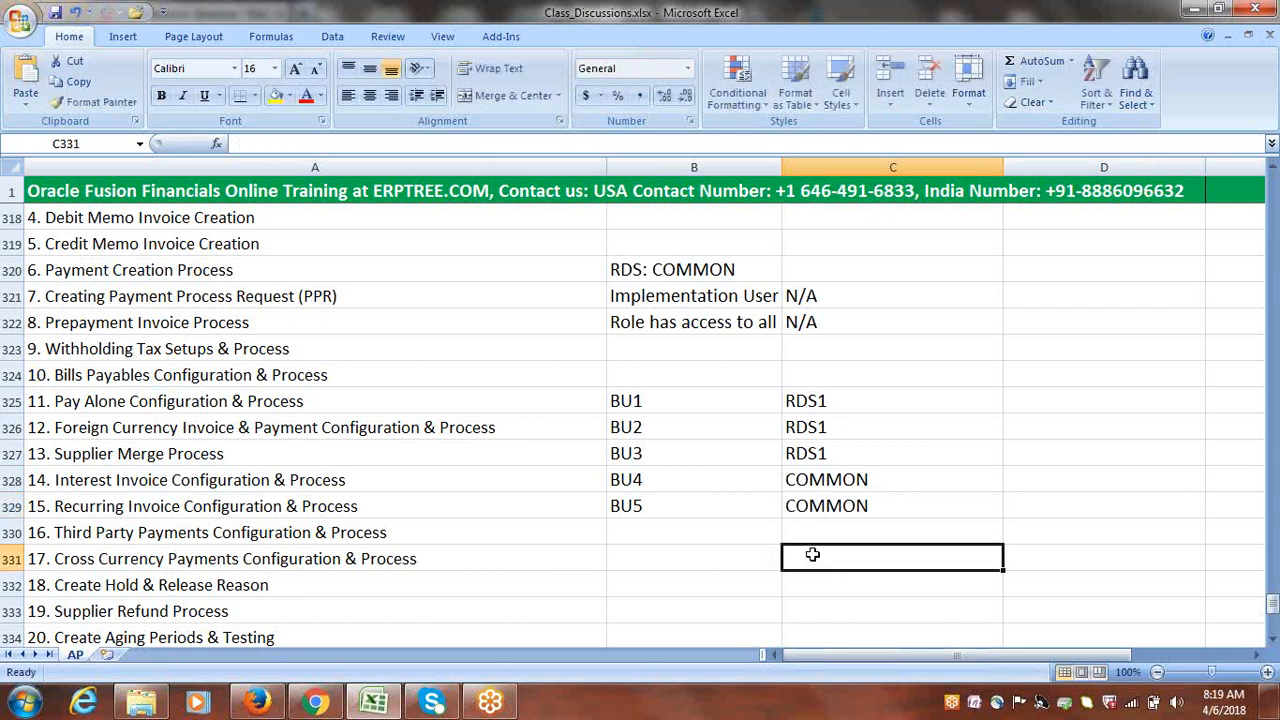
pyautogui.click(693, 584)
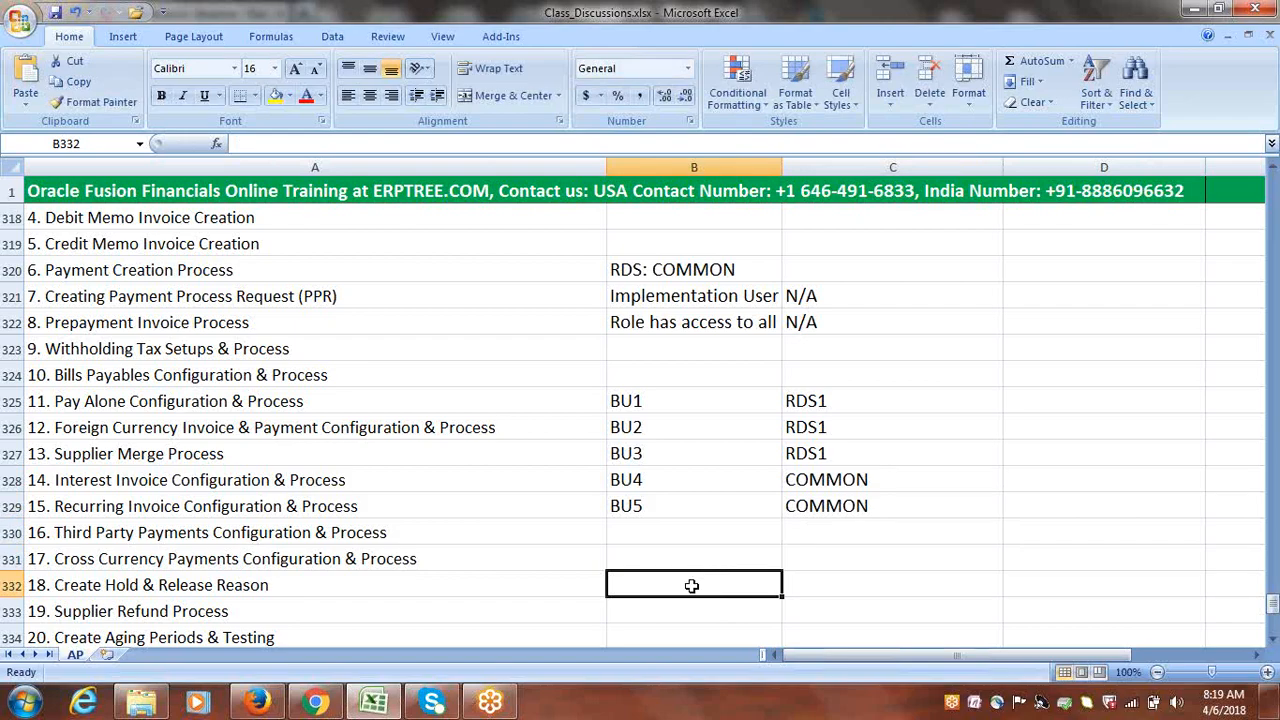
# Enter 'Payables Manager' in B332 and 'Google' in D332
pyautogui.write('p')
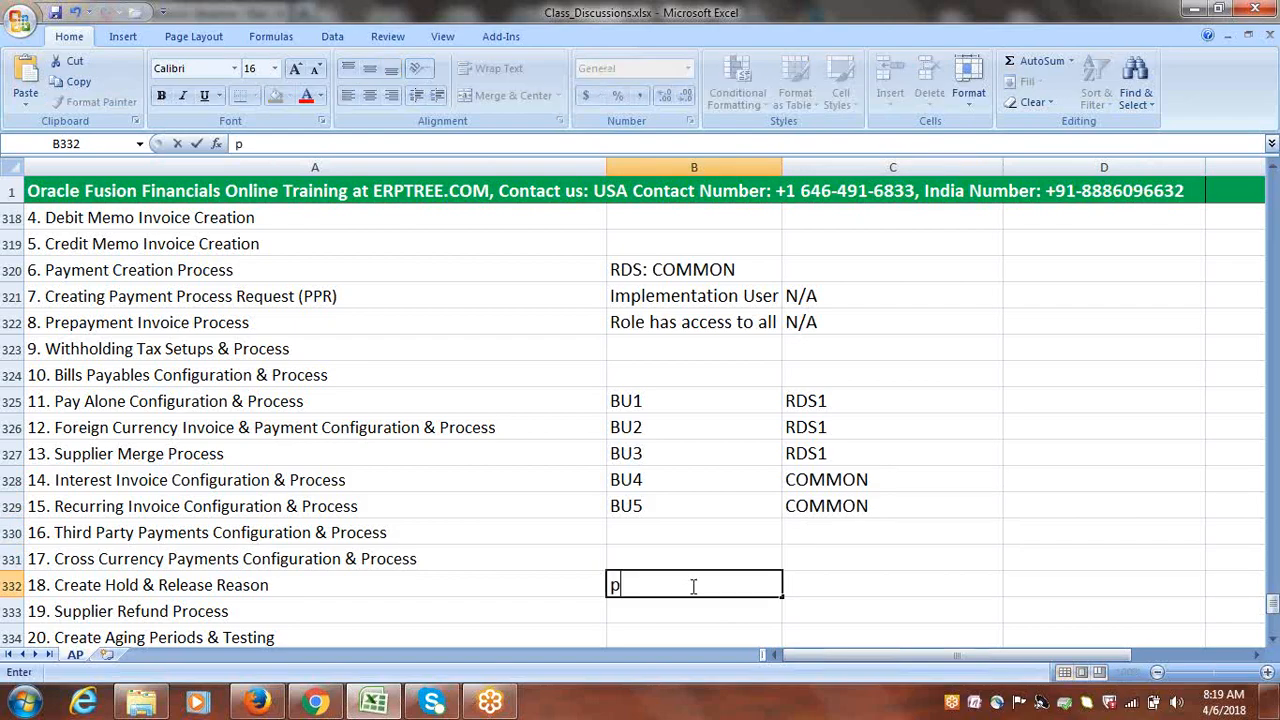
pyautogui.press('BackSpace')
pyautogui.write('Payables Manager')
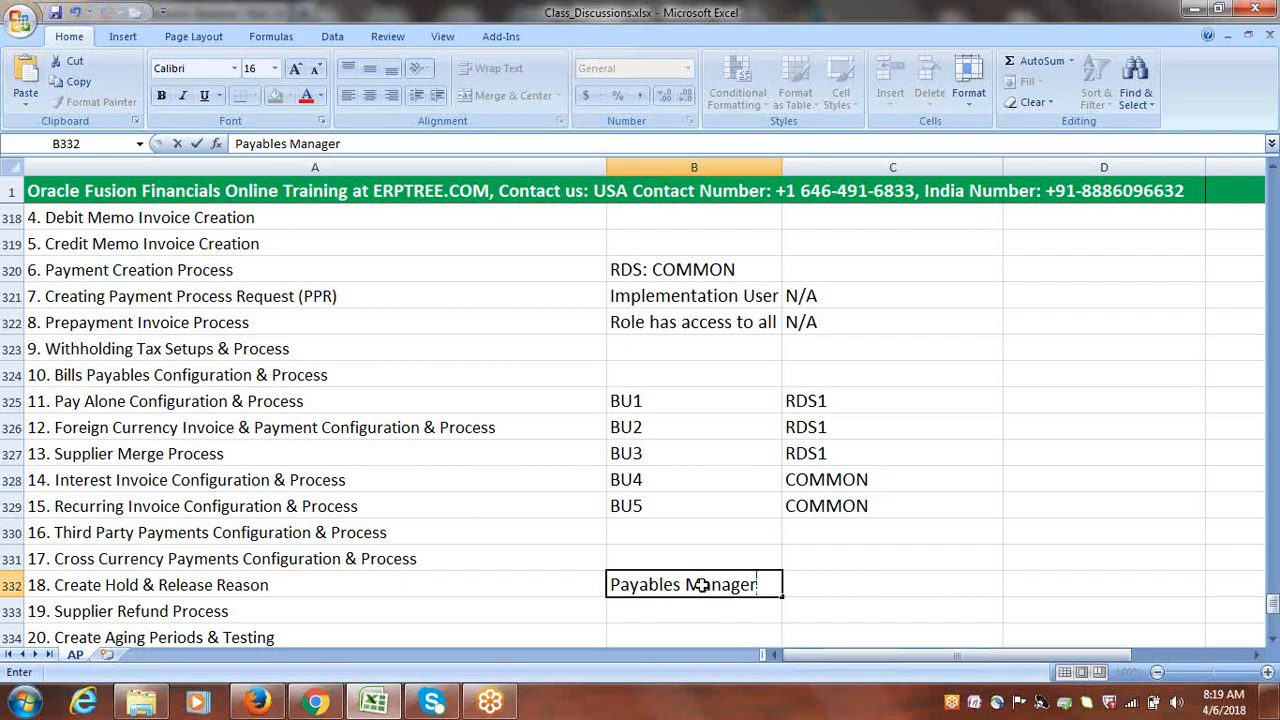
pyautogui.click(1046, 585)
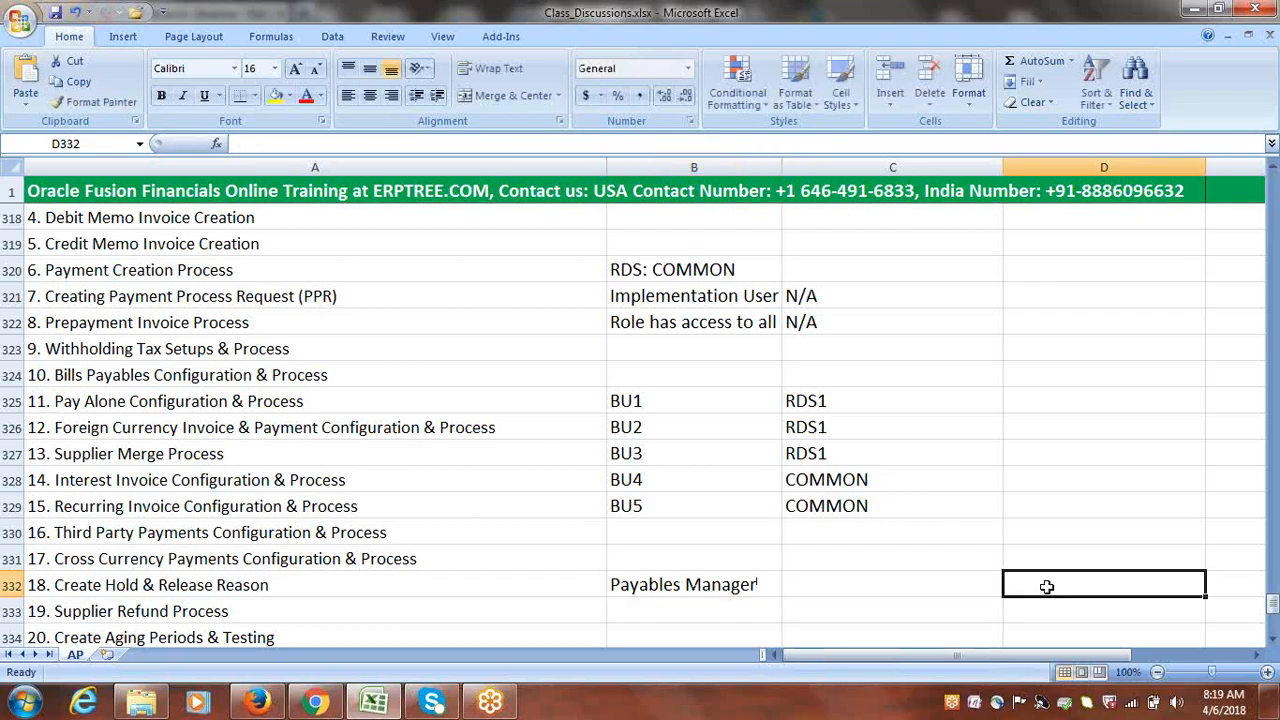
pyautogui.write('Google')
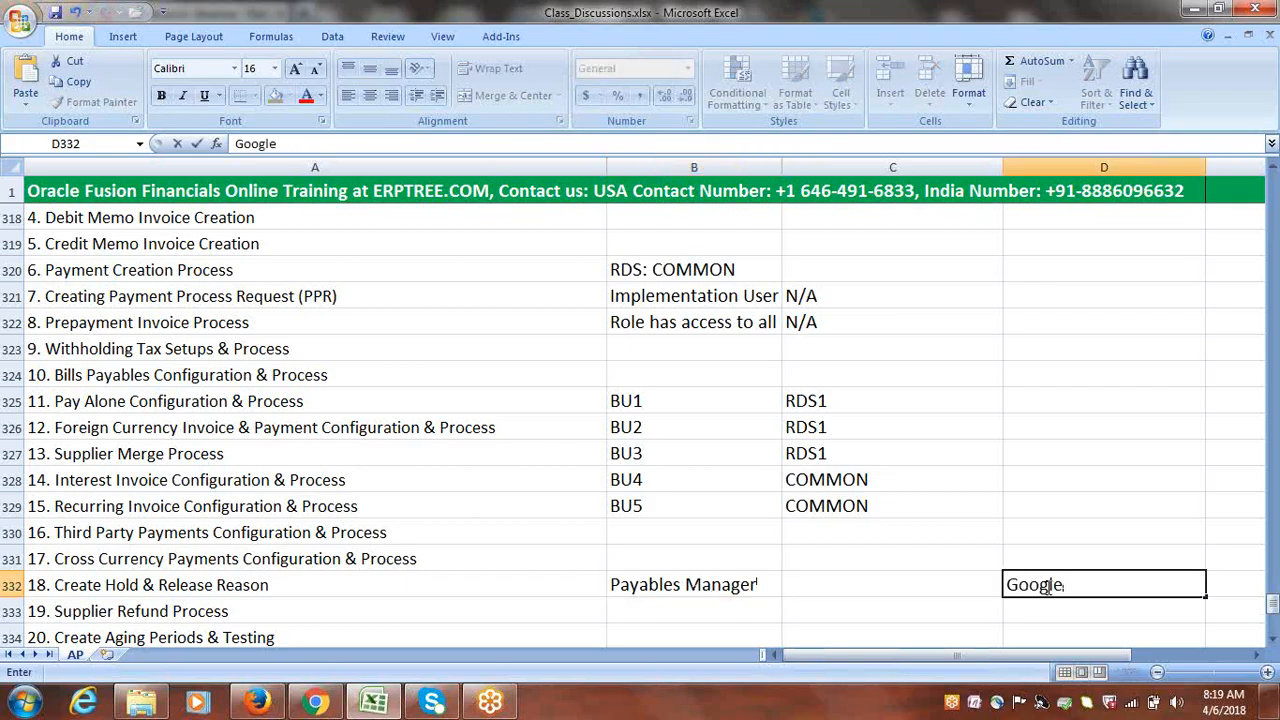
pyautogui.click(942, 609)
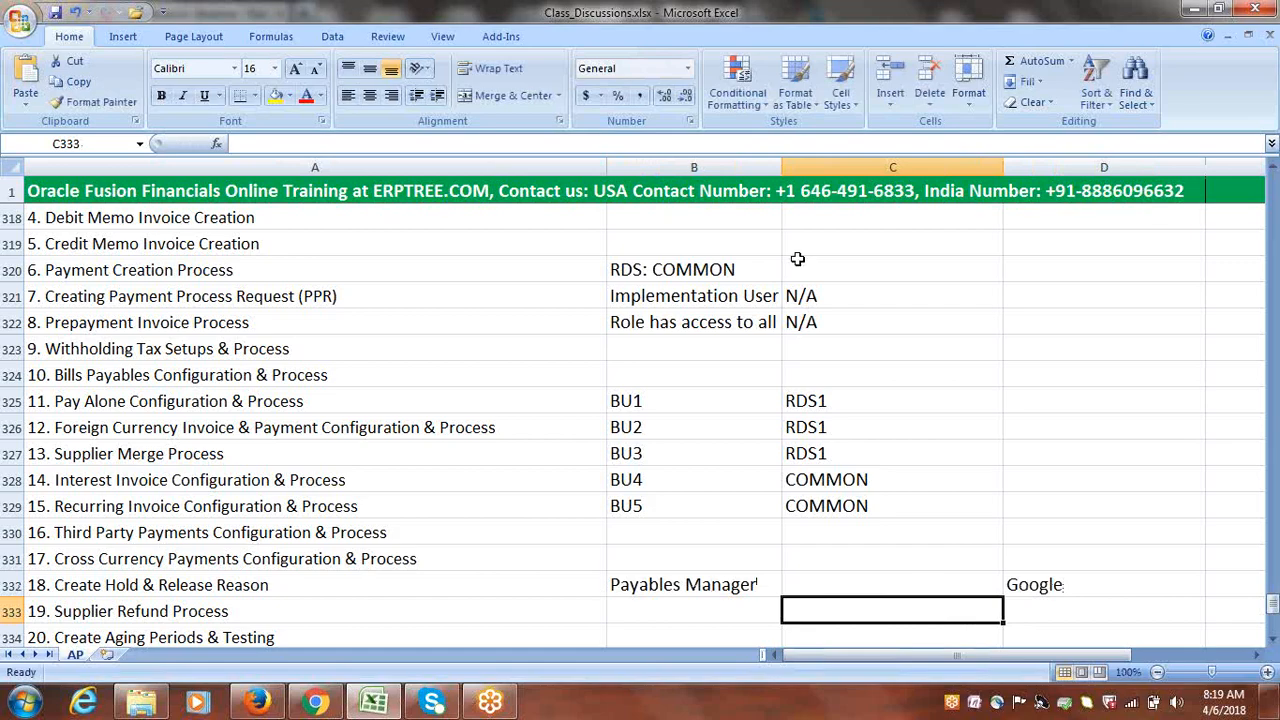
# Draw an arrow from BU2 down to the role and rename it 'Accounts Payable Manager'
pyautogui.click(115, 39)
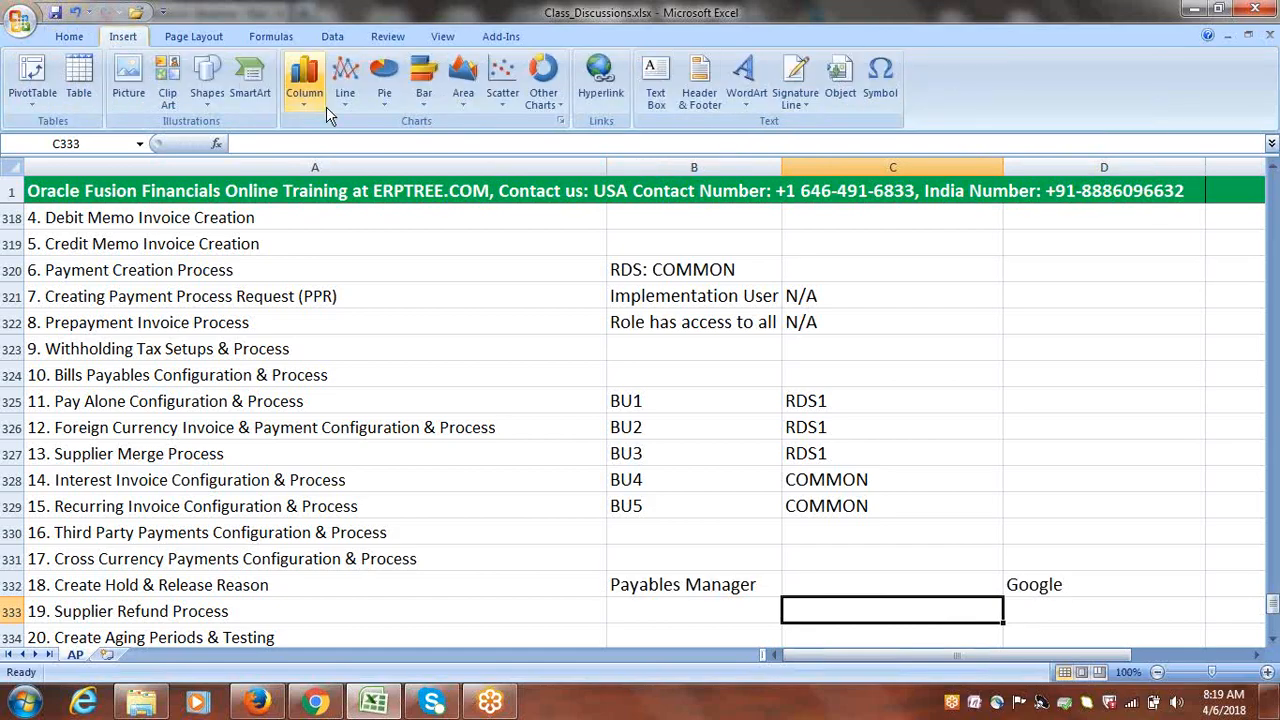
pyautogui.click(207, 82)
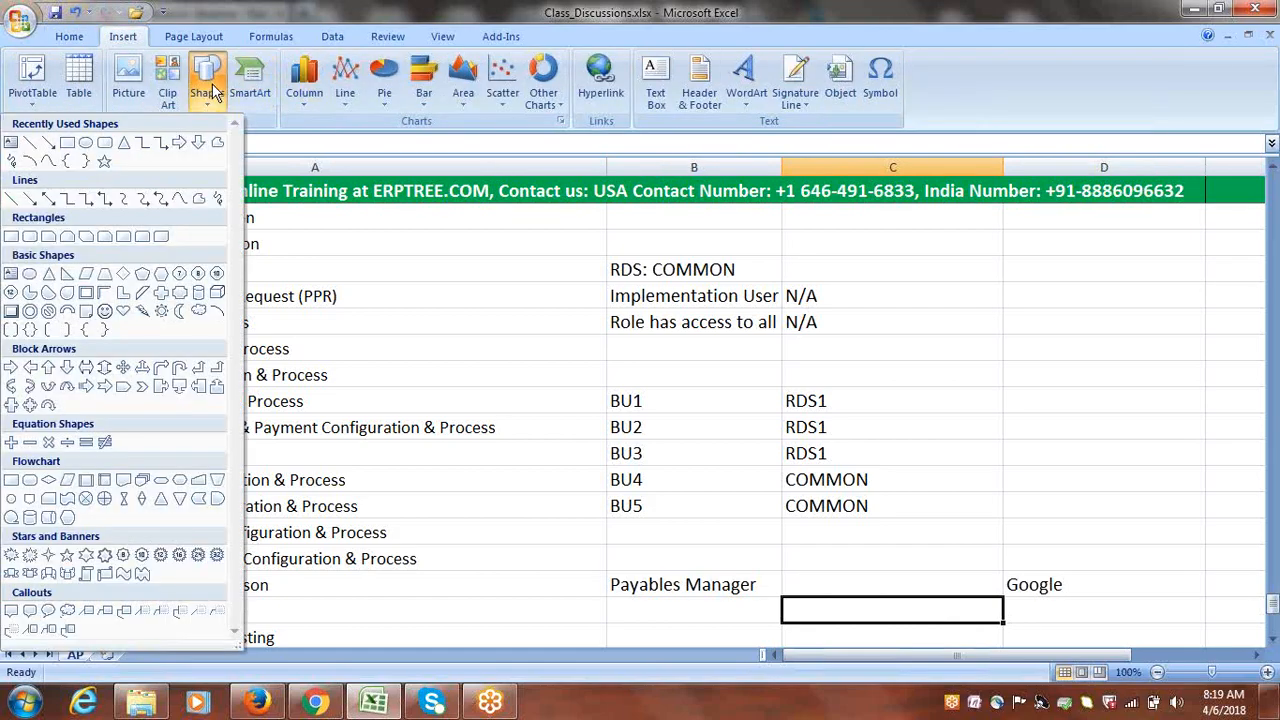
pyautogui.click(48, 143)
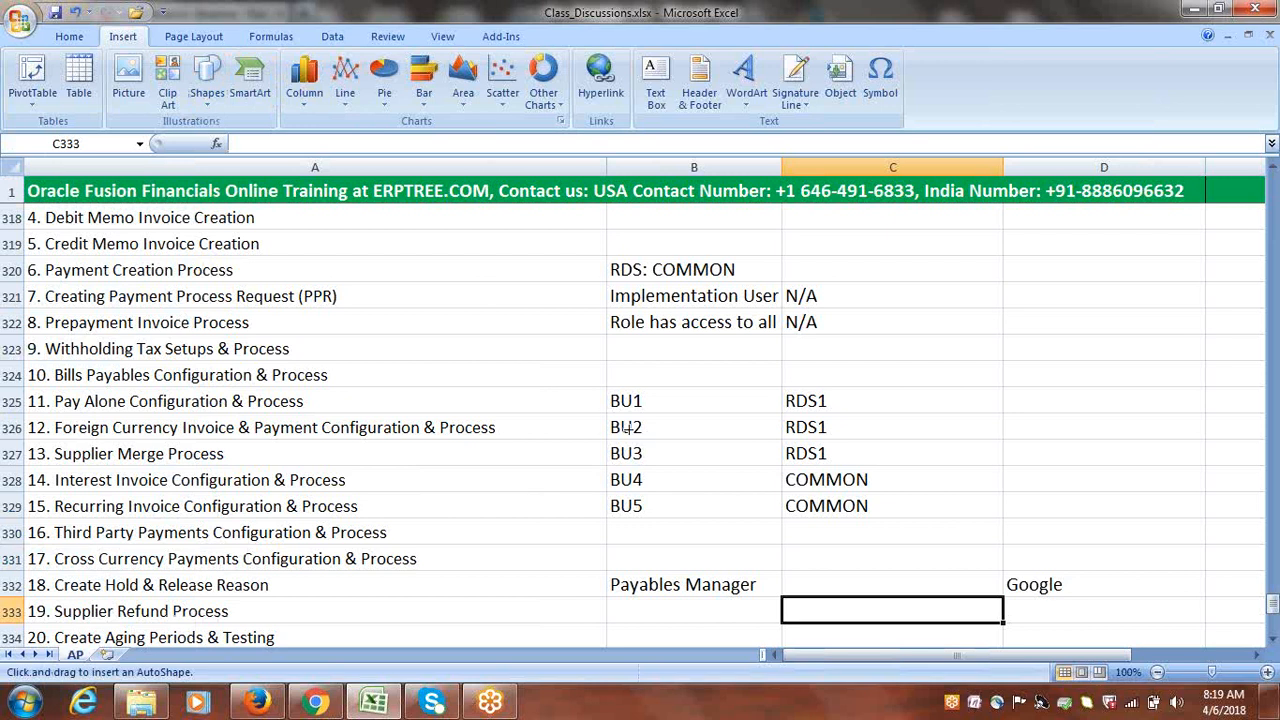
pyautogui.moveTo(629, 428); pyautogui.dragTo(668, 578)
pyautogui.doubleClick(611, 587)
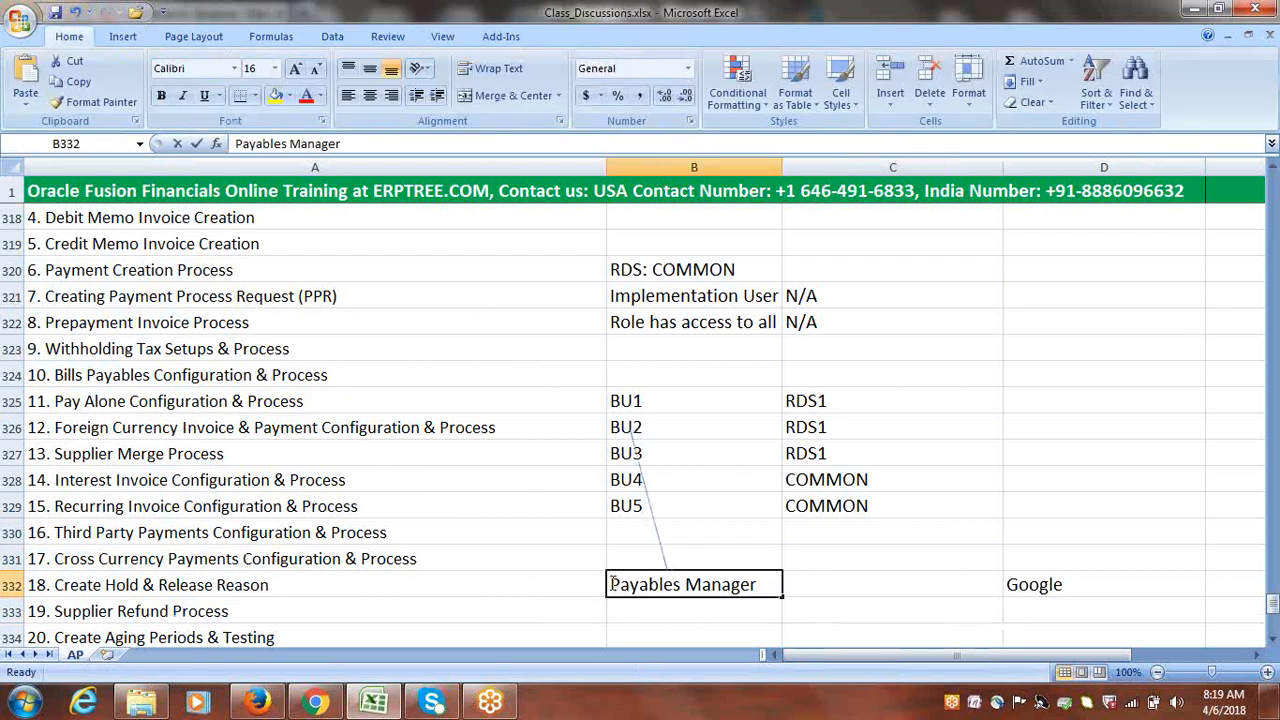
pyautogui.write('Accoun')
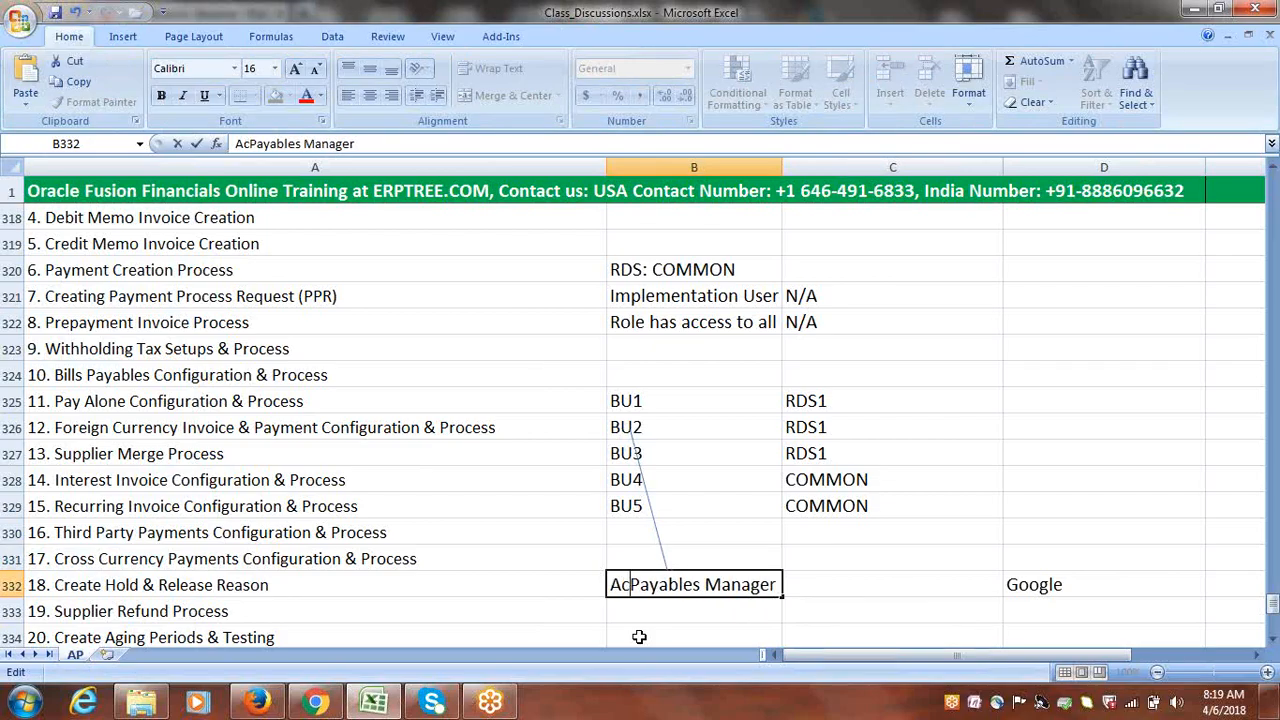
pyautogui.write('ts')
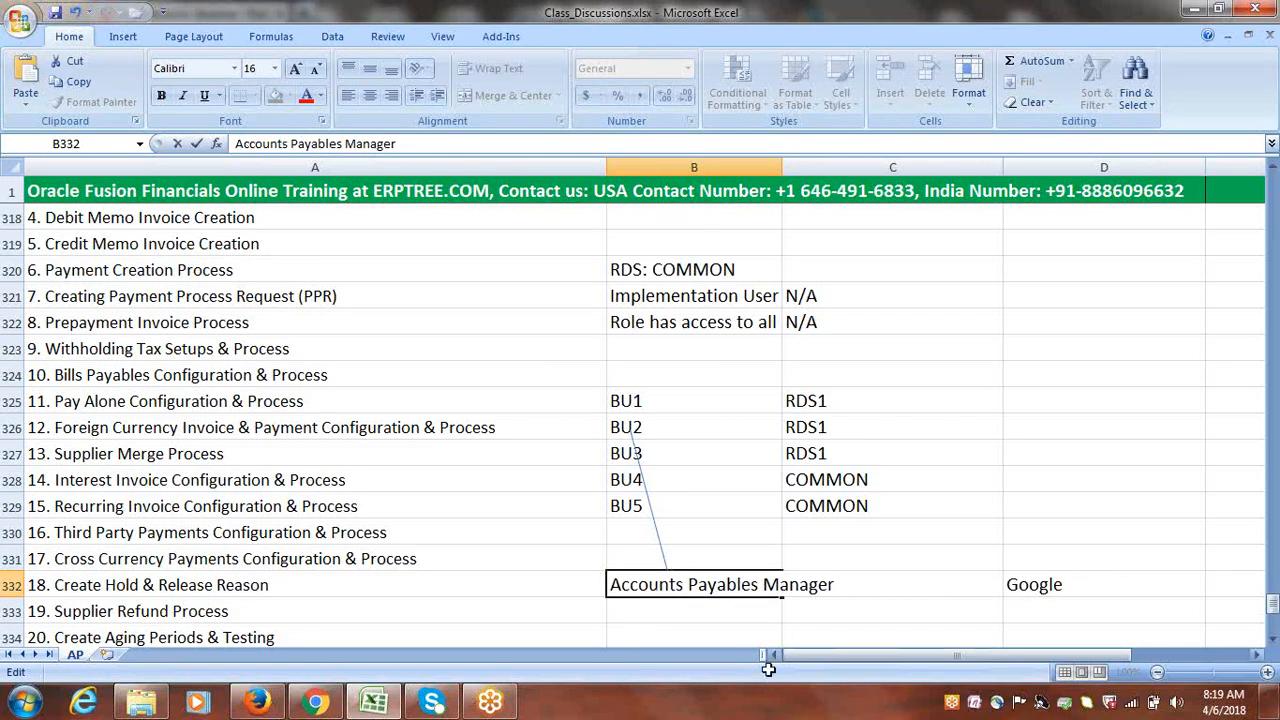
pyautogui.click(758, 586)
pyautogui.press('BackSpace')
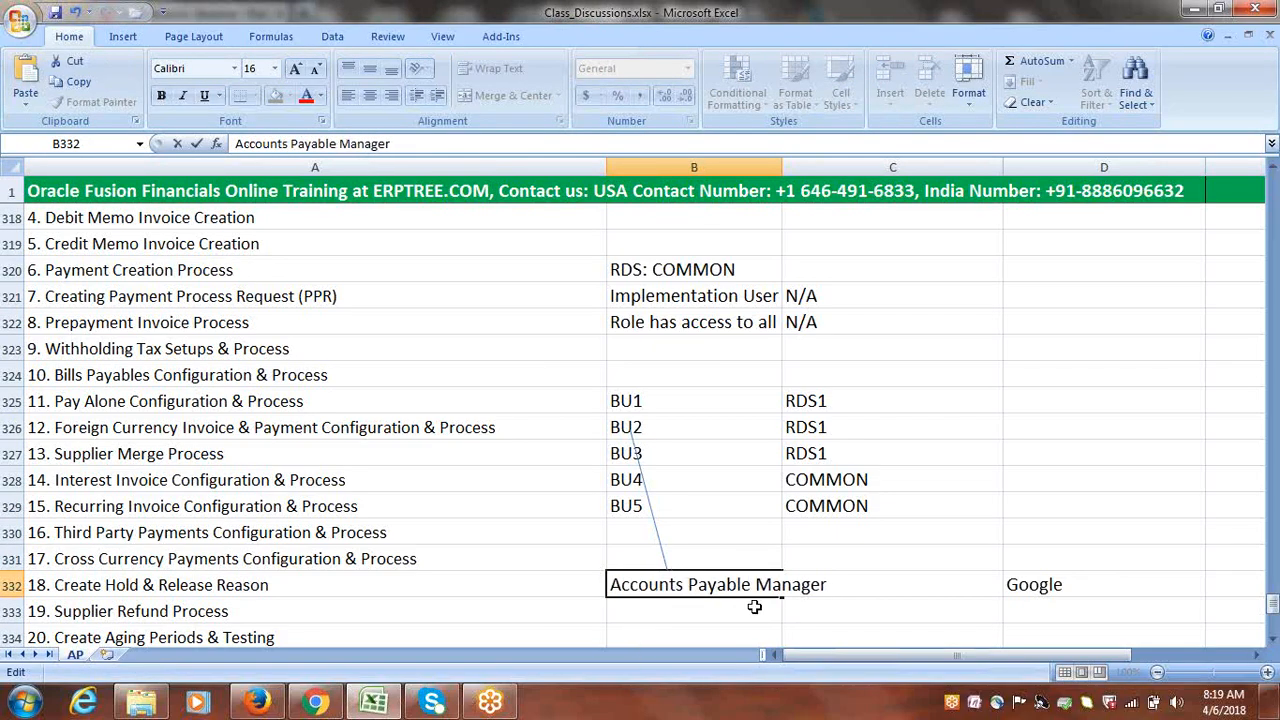
pyautogui.click(754, 607)
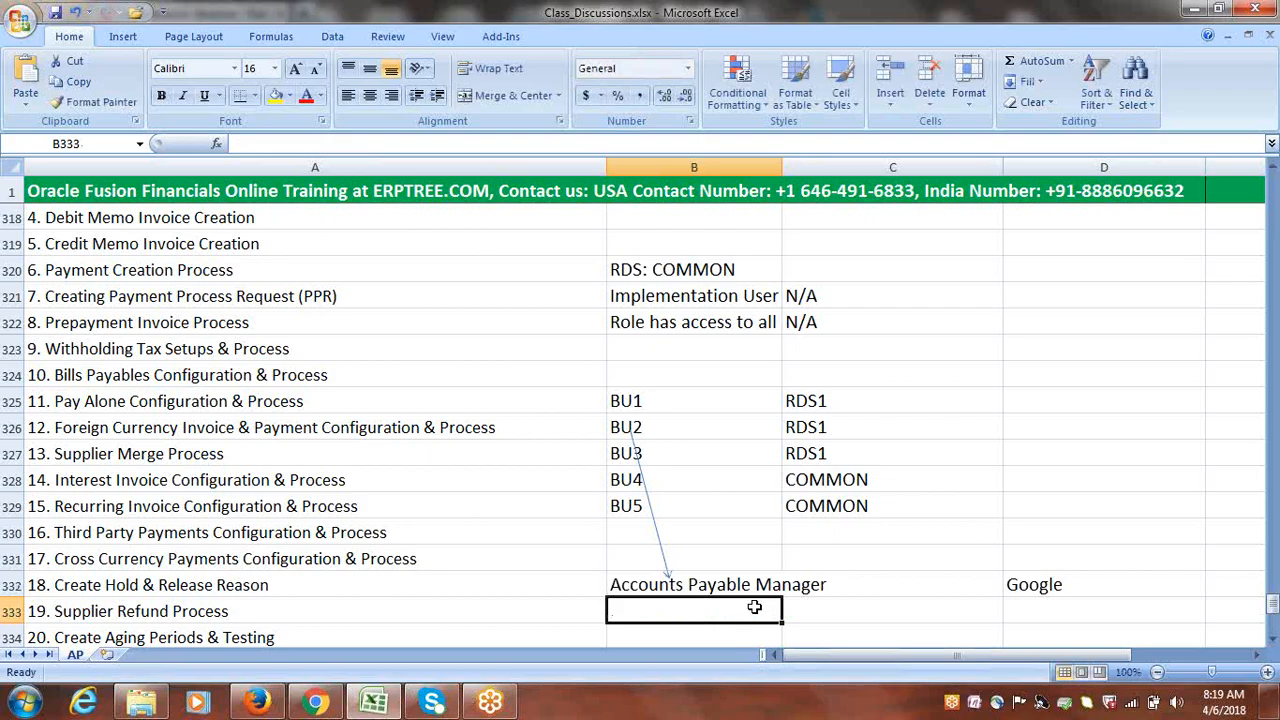
# Draw an arrow from Accounts Payable Manager in B332 across to Google in D332
pyautogui.click(123, 36)
pyautogui.click(210, 78)
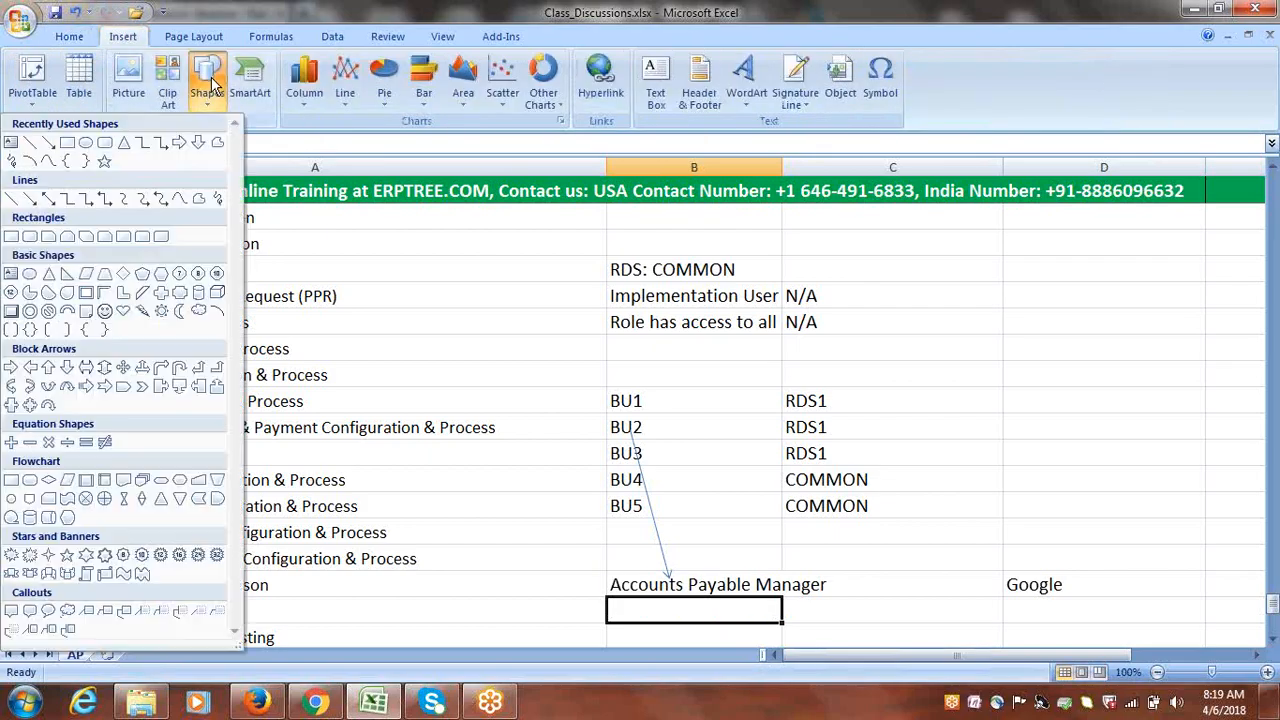
pyautogui.click(48, 142)
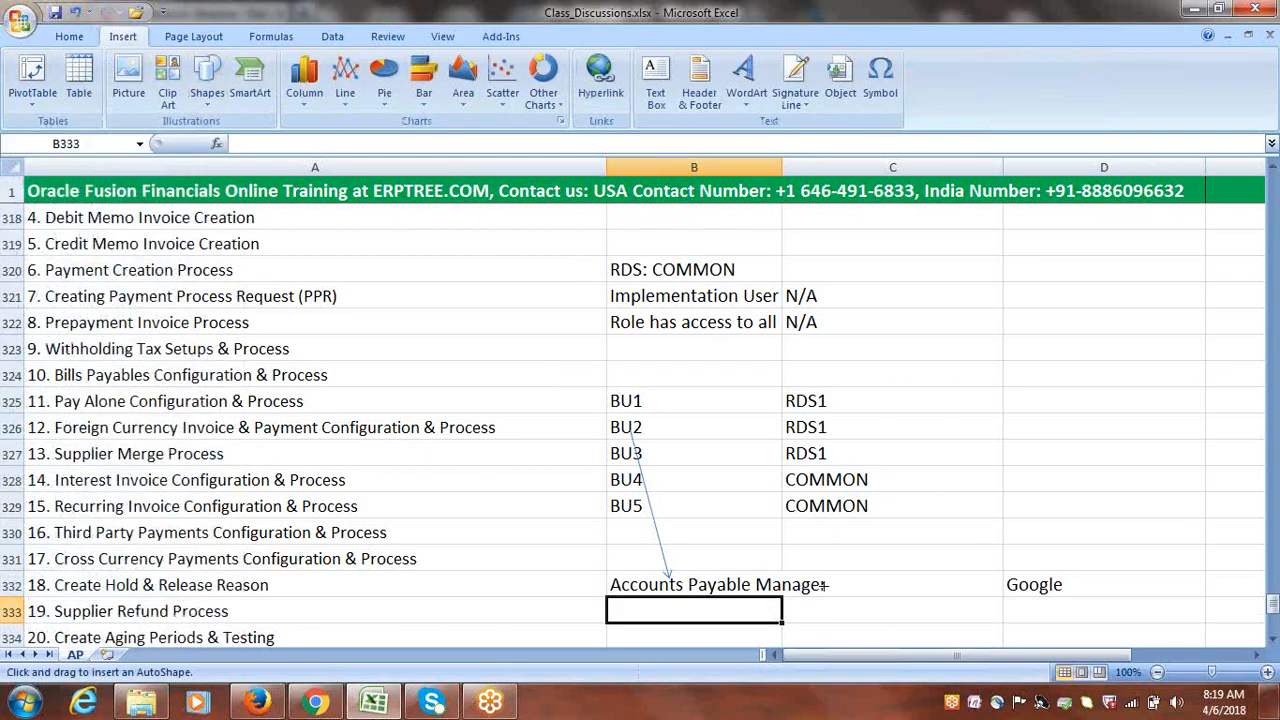
pyautogui.moveTo(826, 585); pyautogui.dragTo(1000, 585)
pyautogui.click(1093, 608)
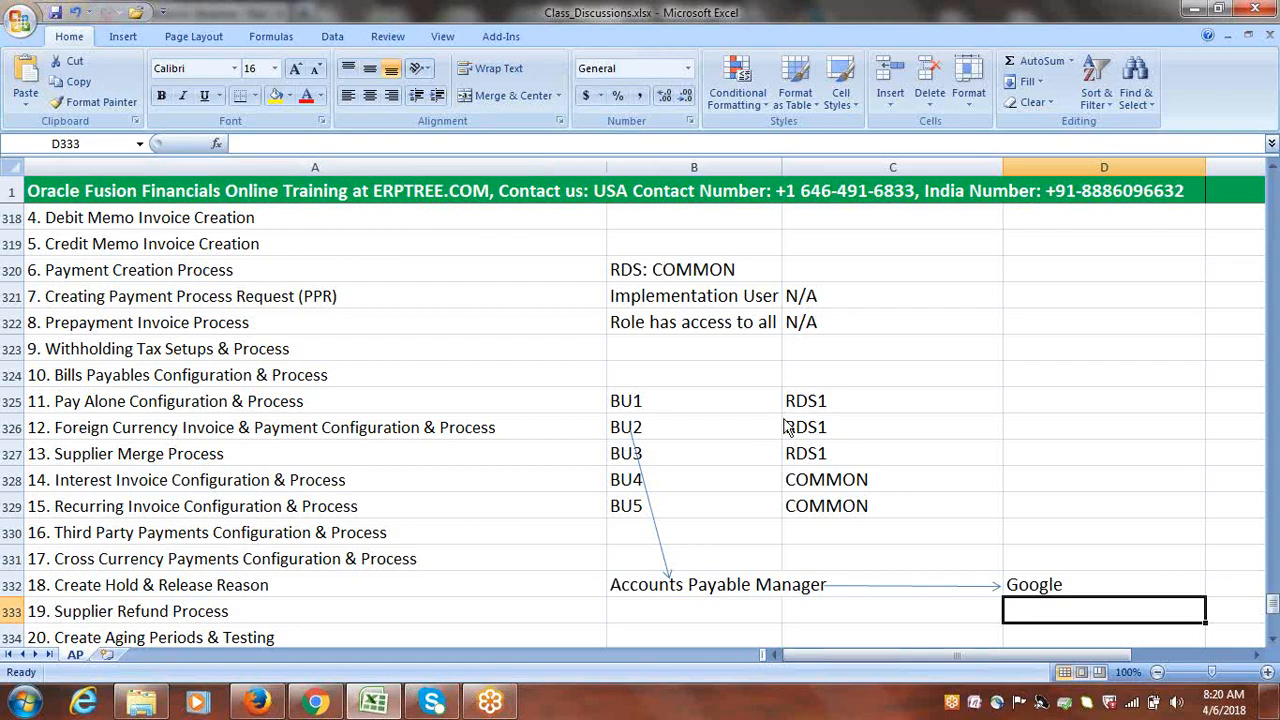
# Draw an arrow from BU2 right to RDS1 in C326
pyautogui.click(120, 37)
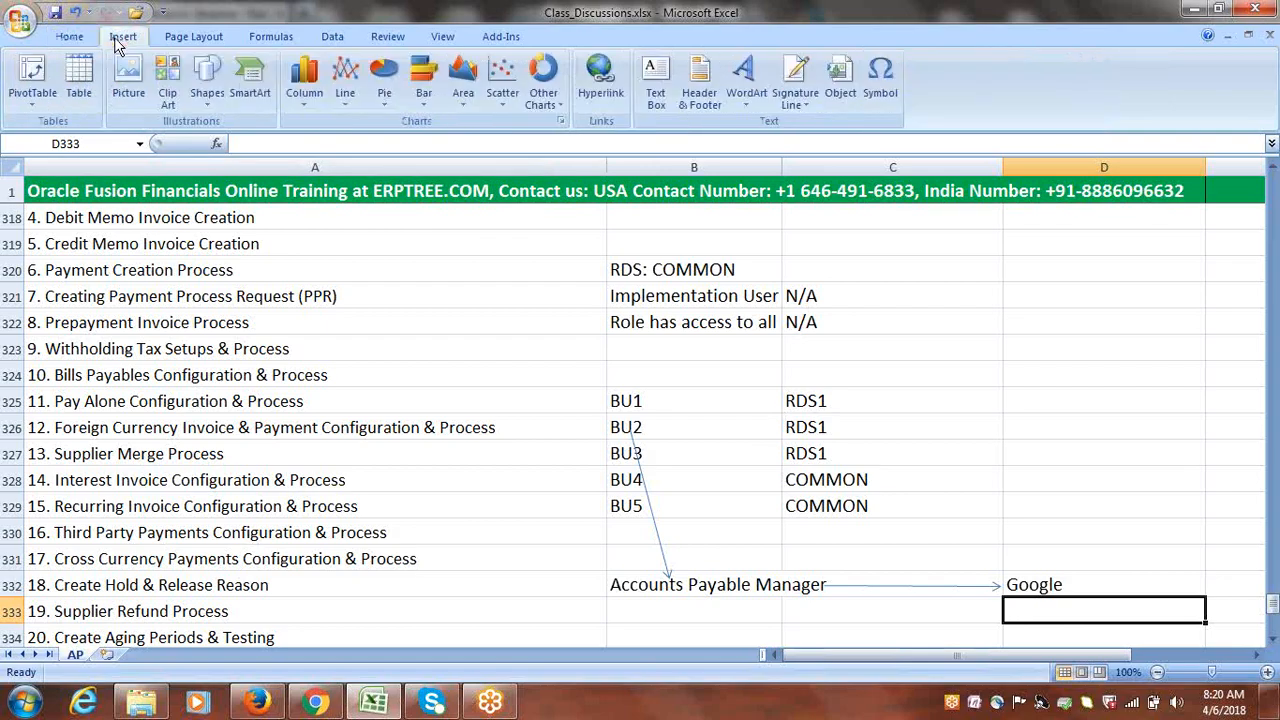
pyautogui.click(207, 85)
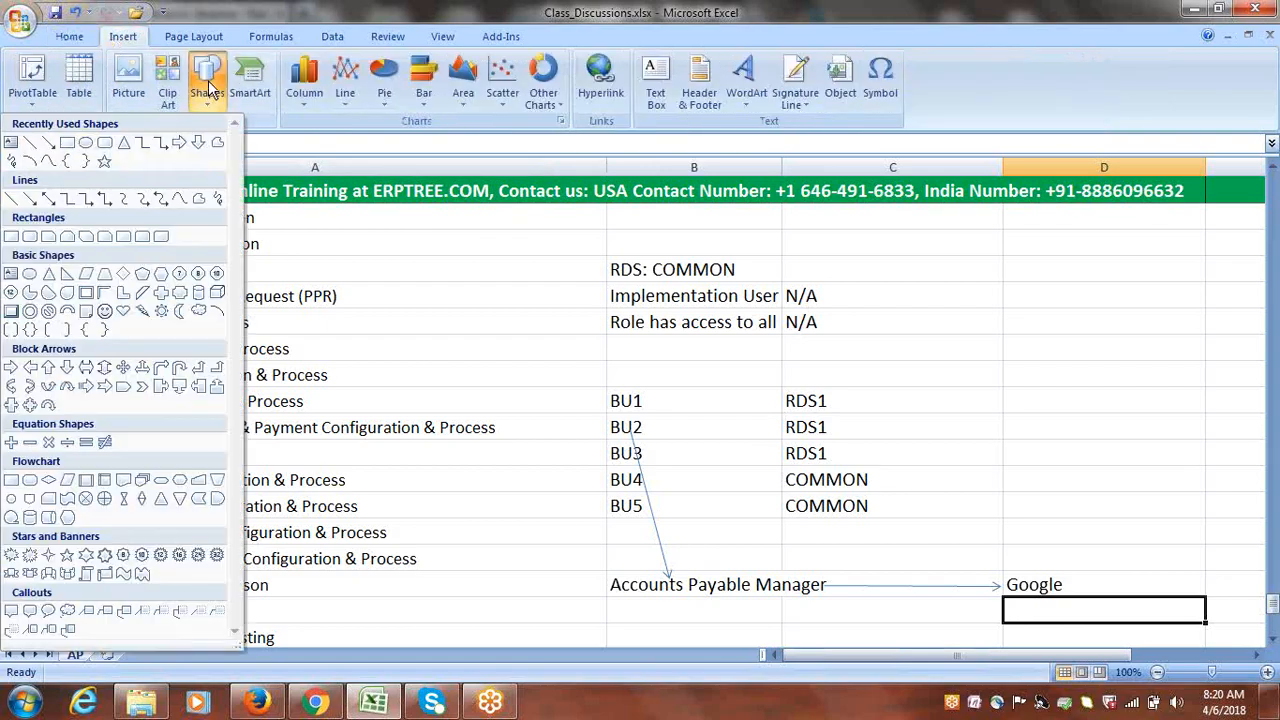
pyautogui.click(48, 143)
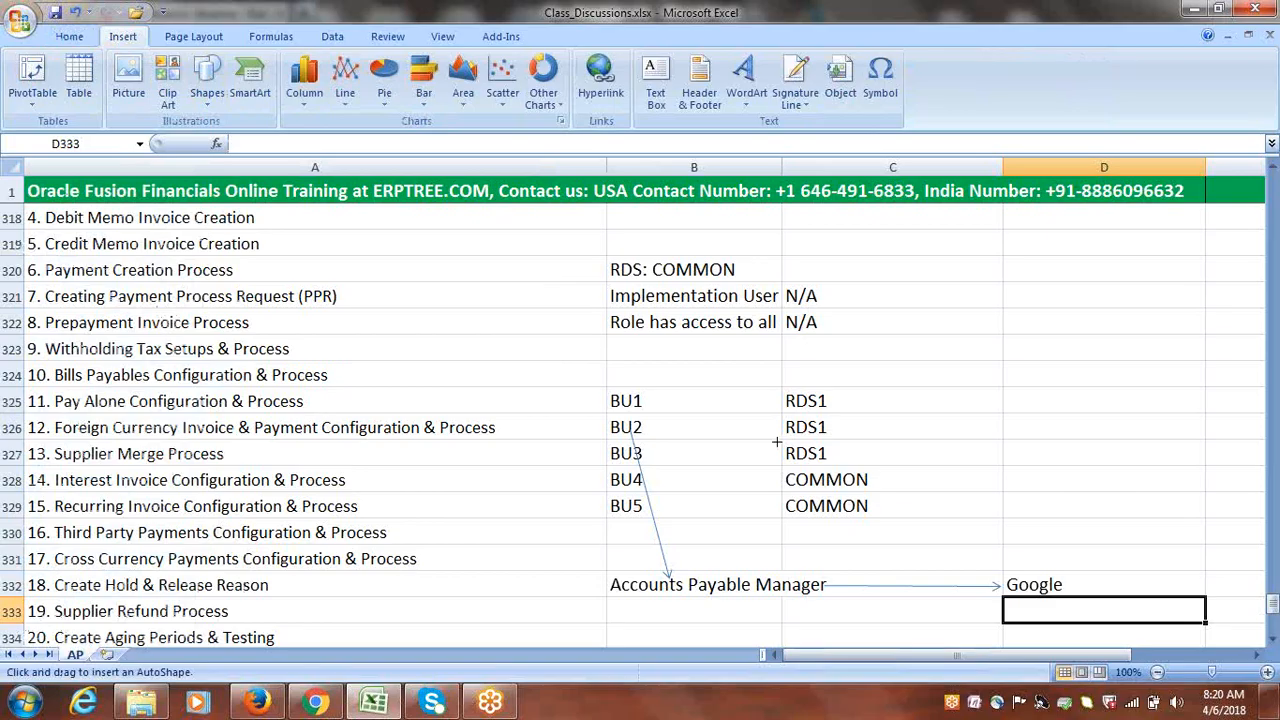
pyautogui.moveTo(641, 427); pyautogui.dragTo(780, 425)
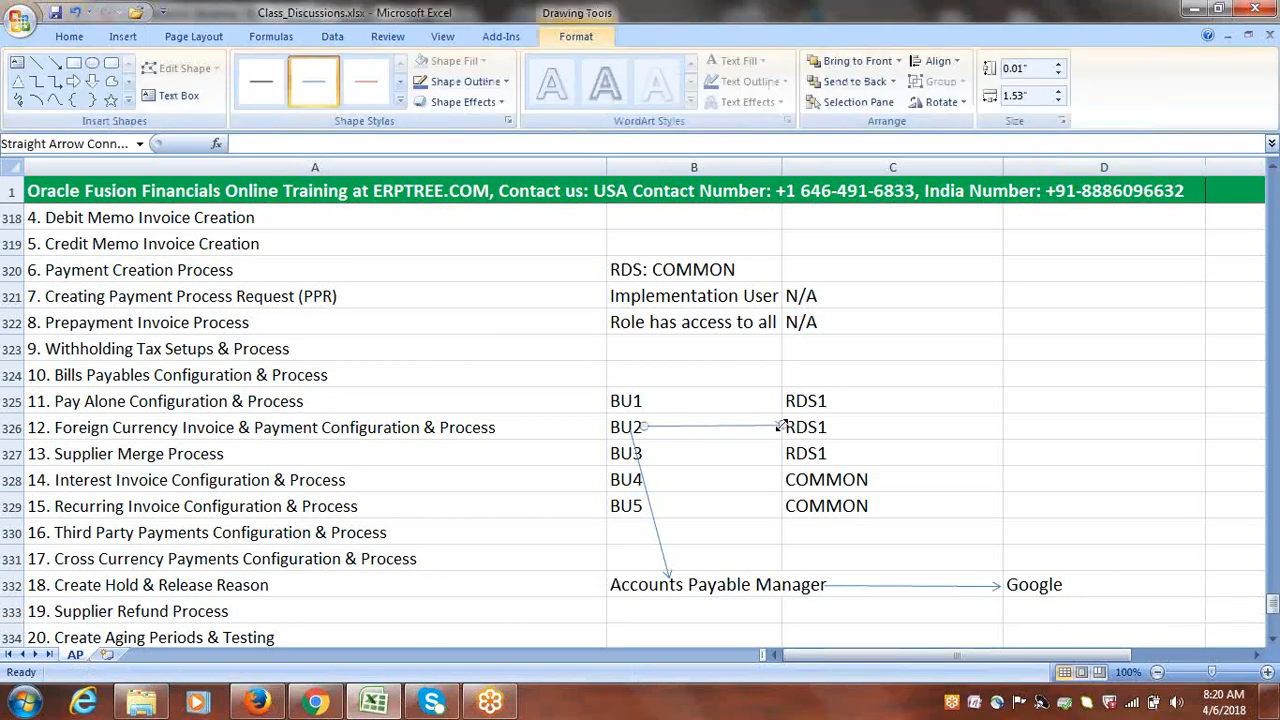
pyautogui.click(1099, 484)
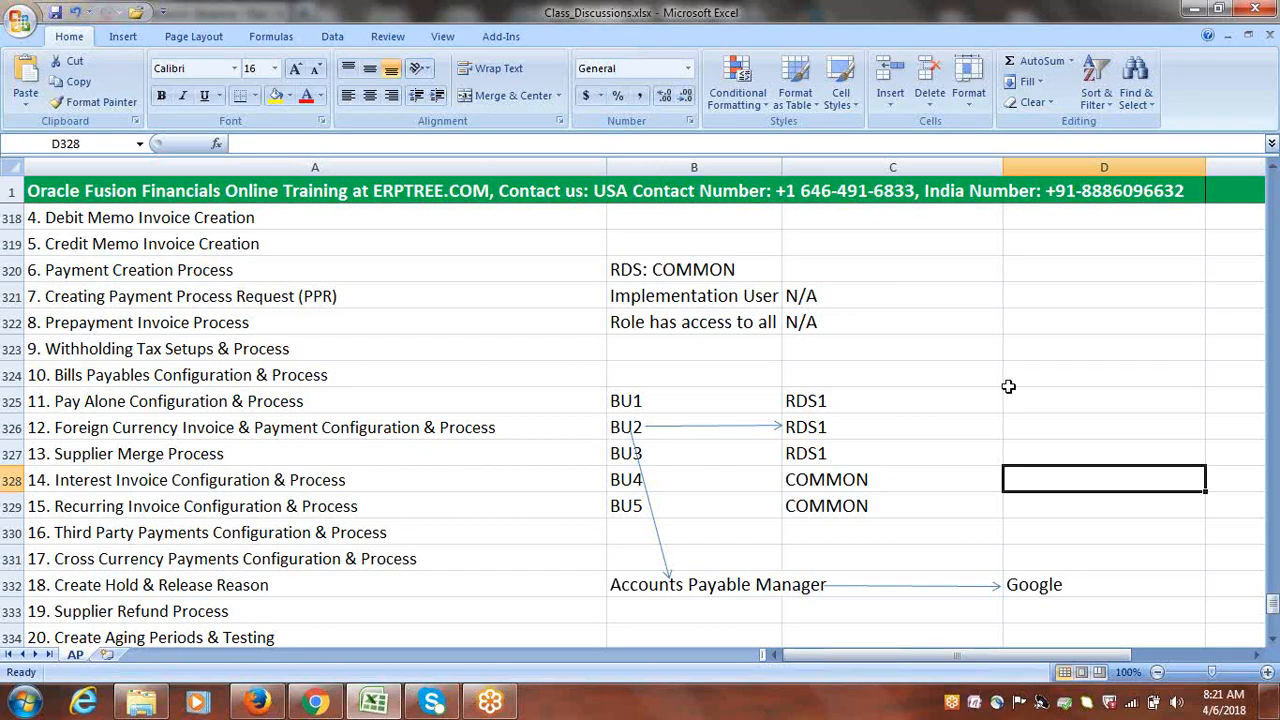
# Add two more arrows from BU1 and BU3 to RDS1 in C326
pyautogui.click(120, 37)
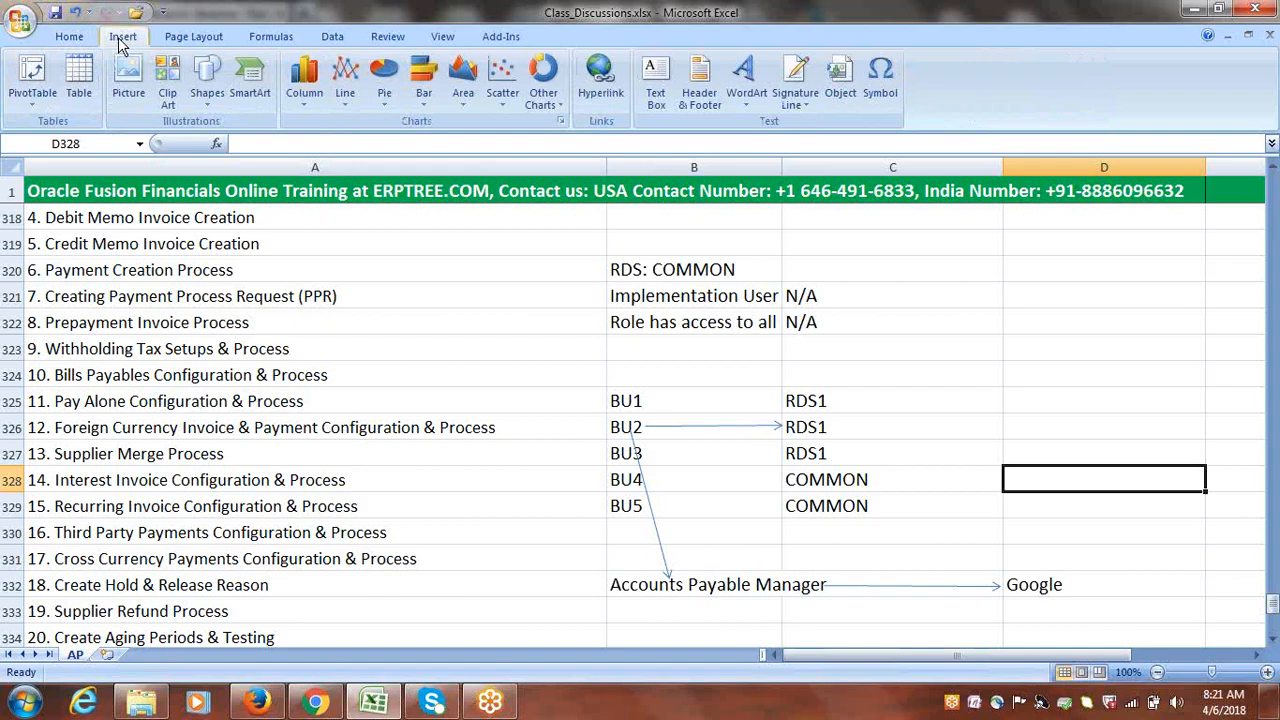
pyautogui.click(207, 80)
pyautogui.click(50, 142)
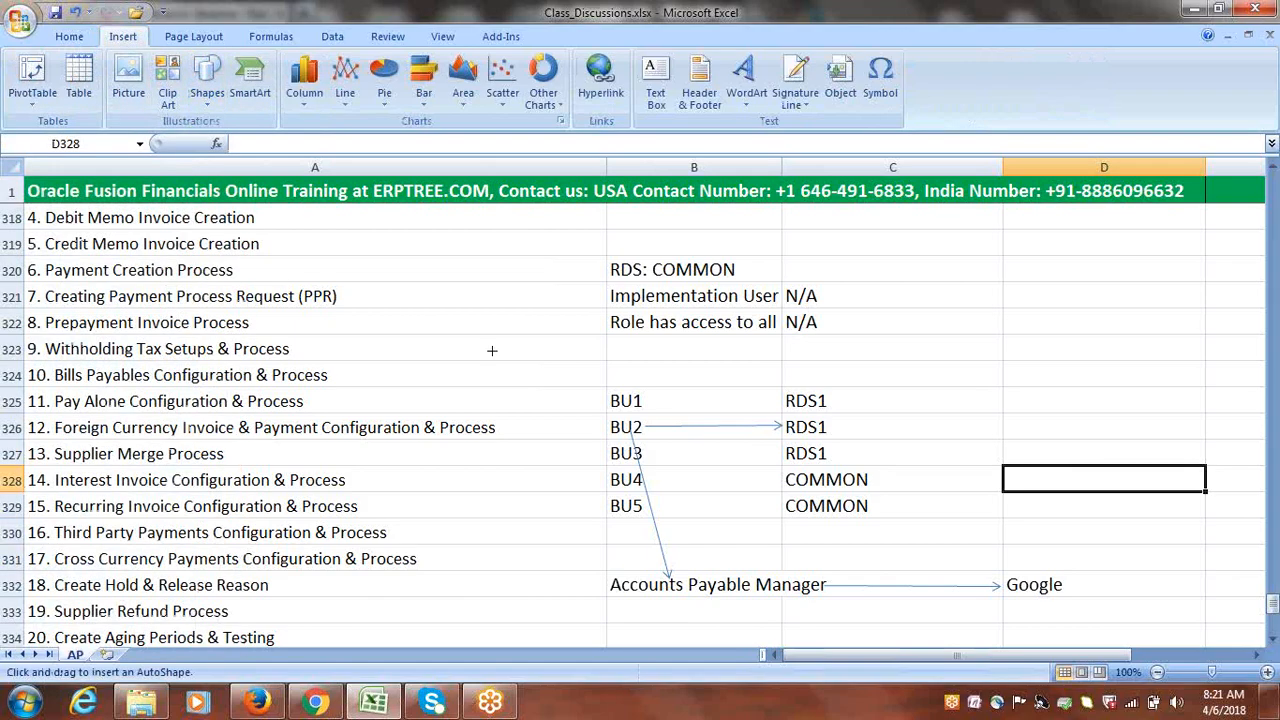
pyautogui.moveTo(645, 397); pyautogui.dragTo(788, 425)
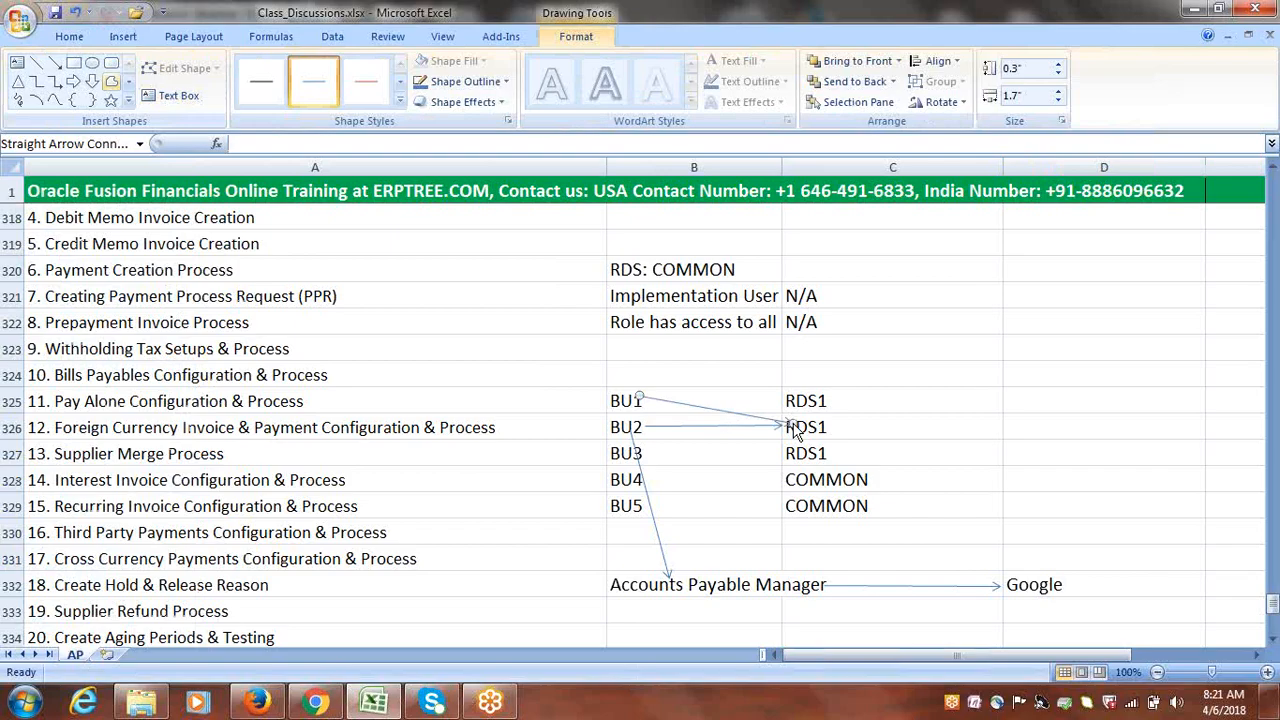
pyautogui.click(55, 62)
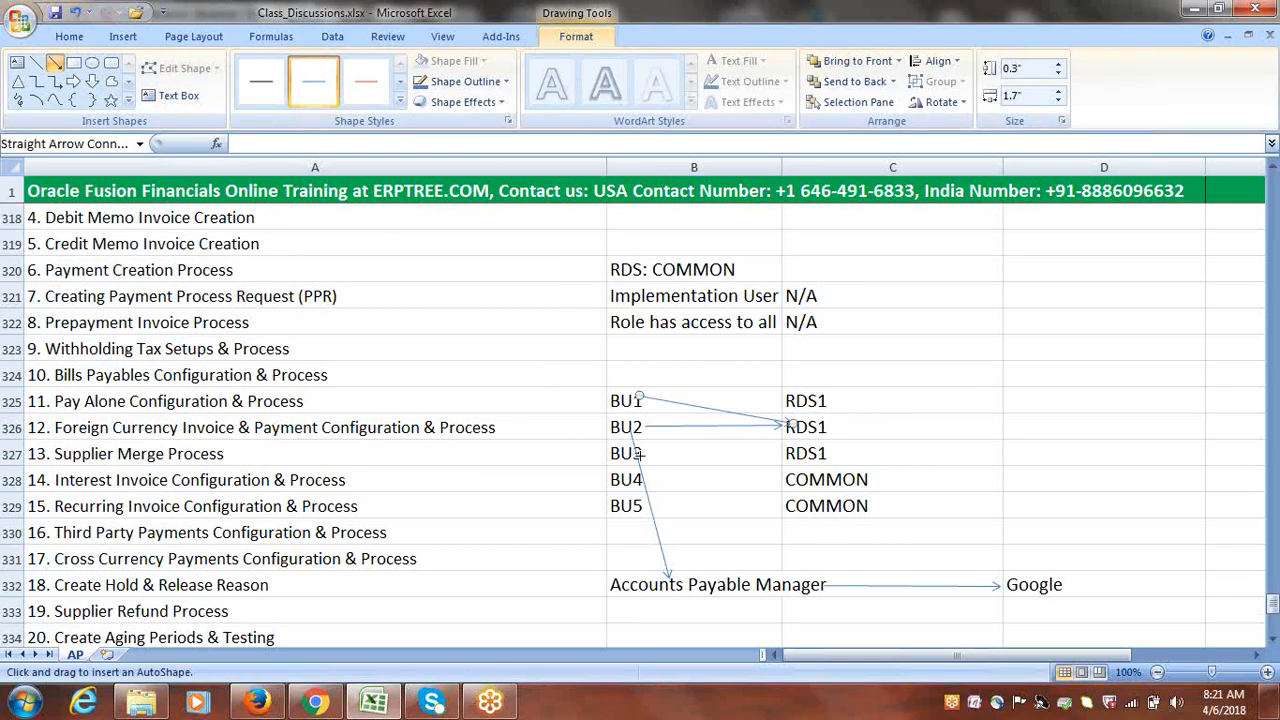
pyautogui.moveTo(640, 453); pyautogui.dragTo(783, 430)
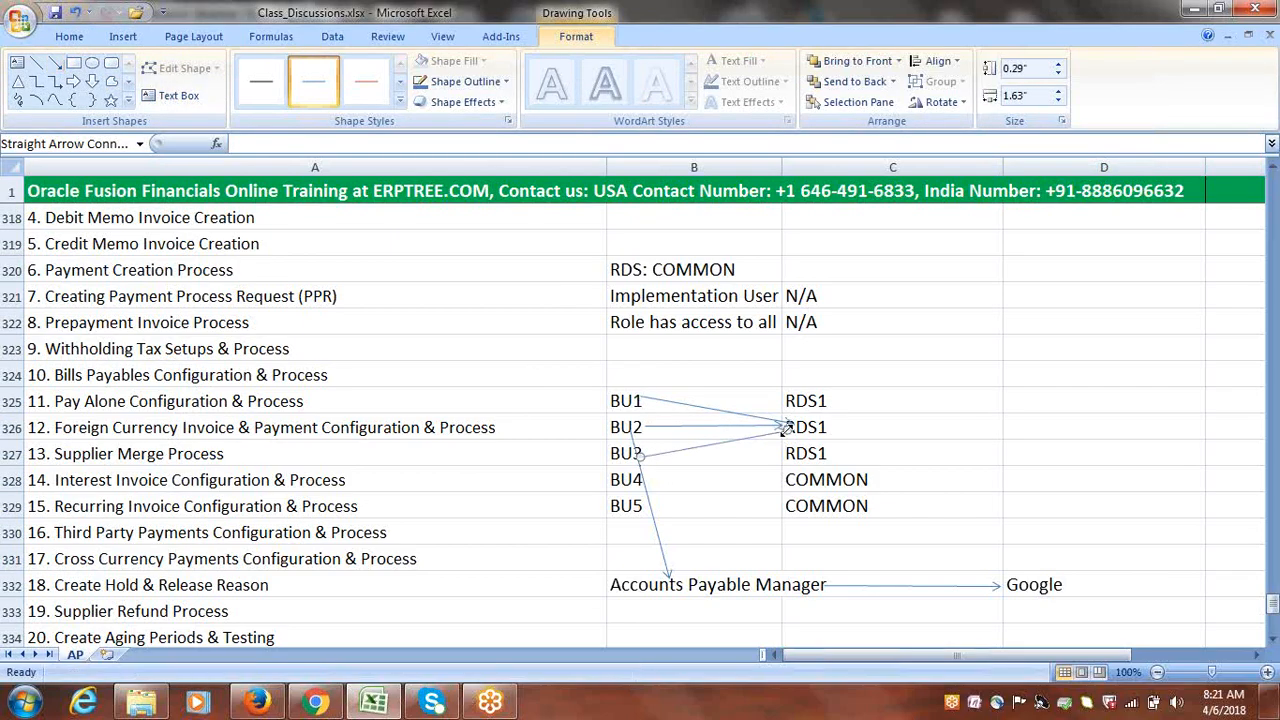
pyautogui.click(1149, 502)
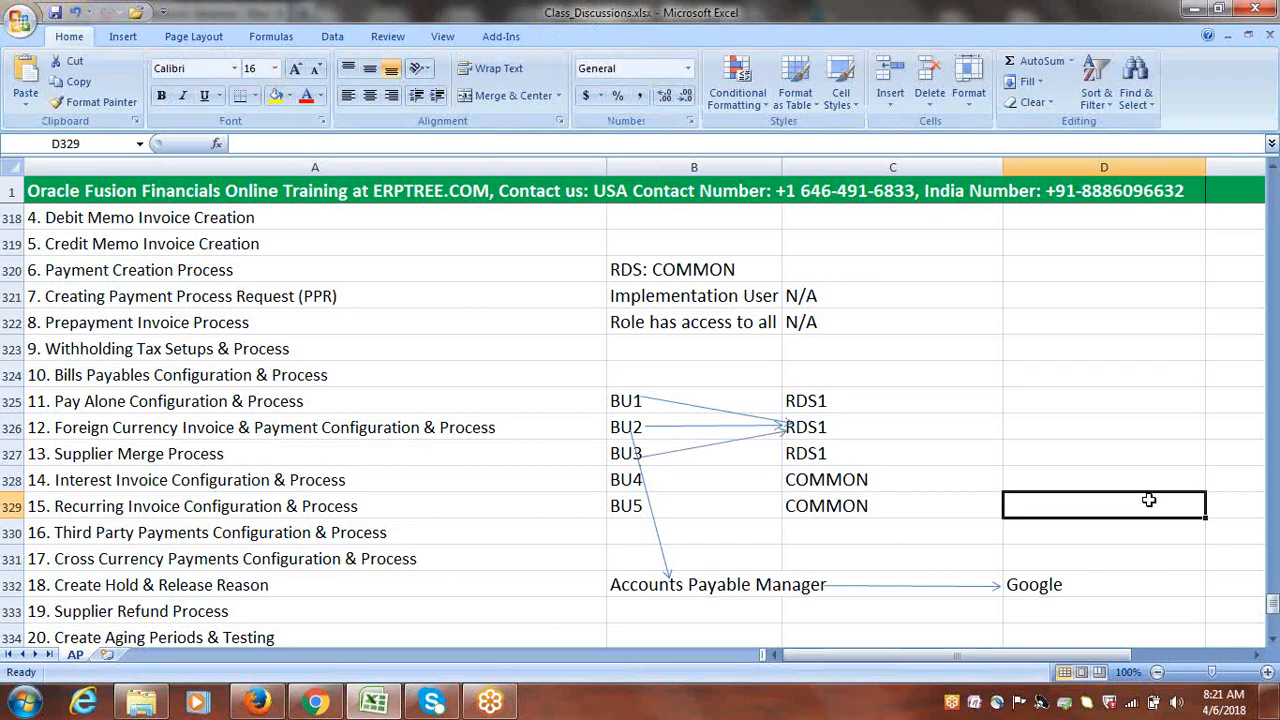
pyautogui.doubleClick(852, 428)
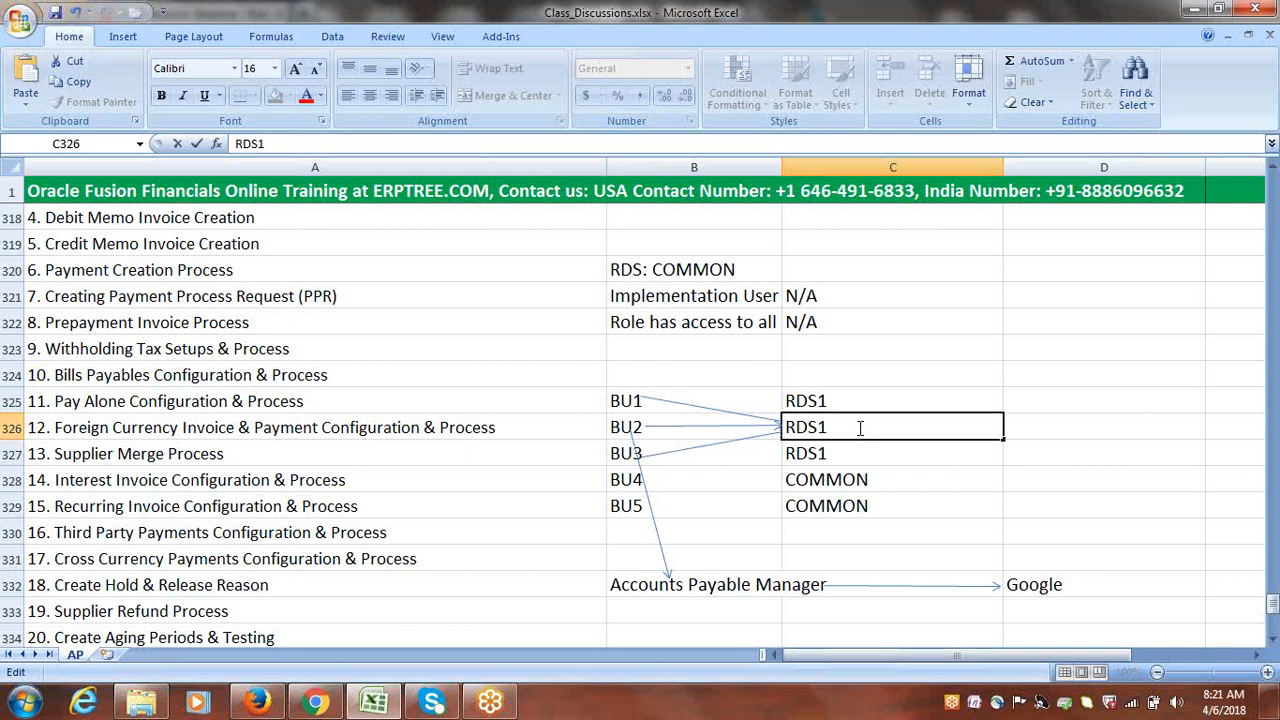
# Append '(BU1, BU2, BU3)' to the RDS1 entry in C326
pyautogui.write('(BU1, BU2, BU3')
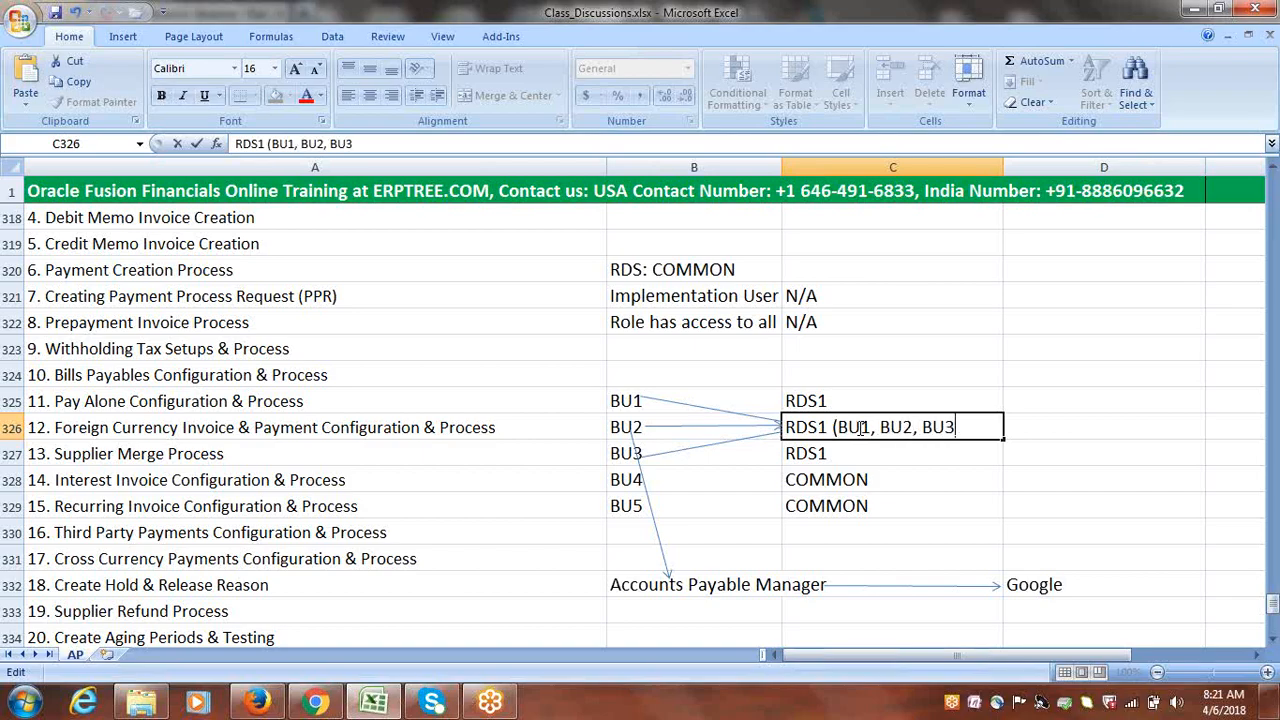
pyautogui.write(')')
pyautogui.click(1075, 455)
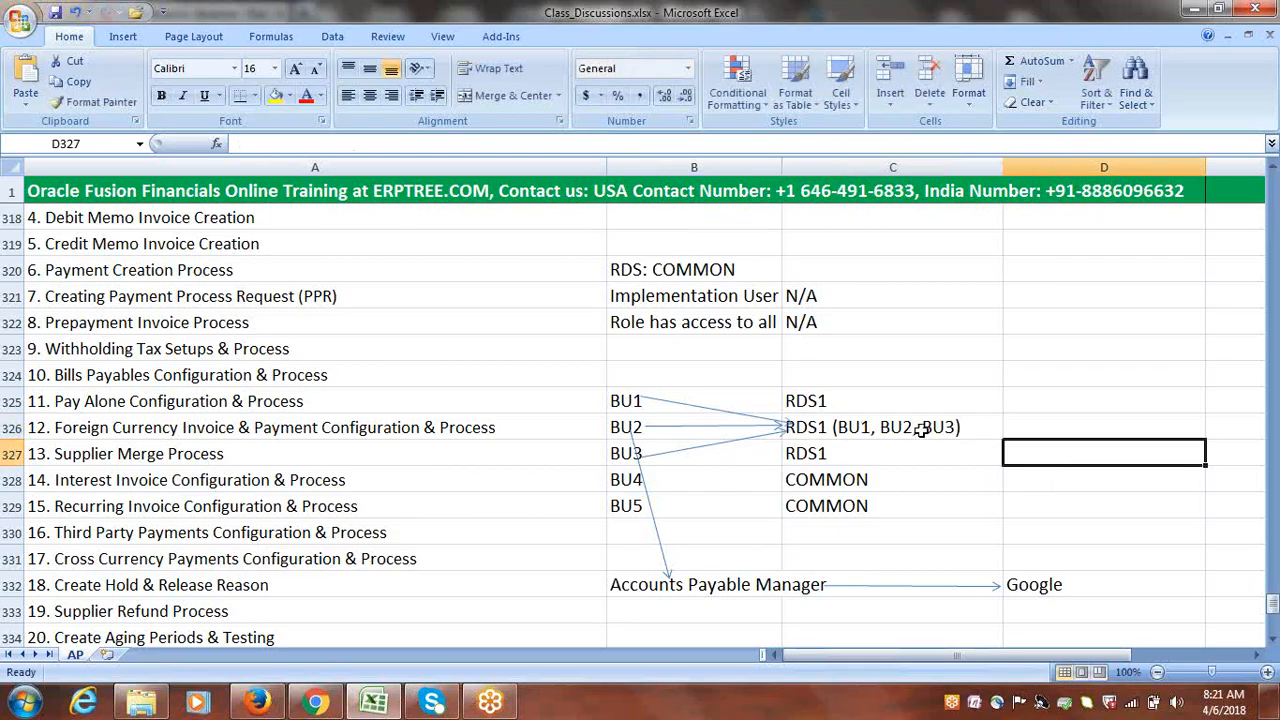
# Select the Google entry in D332 and bring up the Insert options
pyautogui.click(1107, 504)
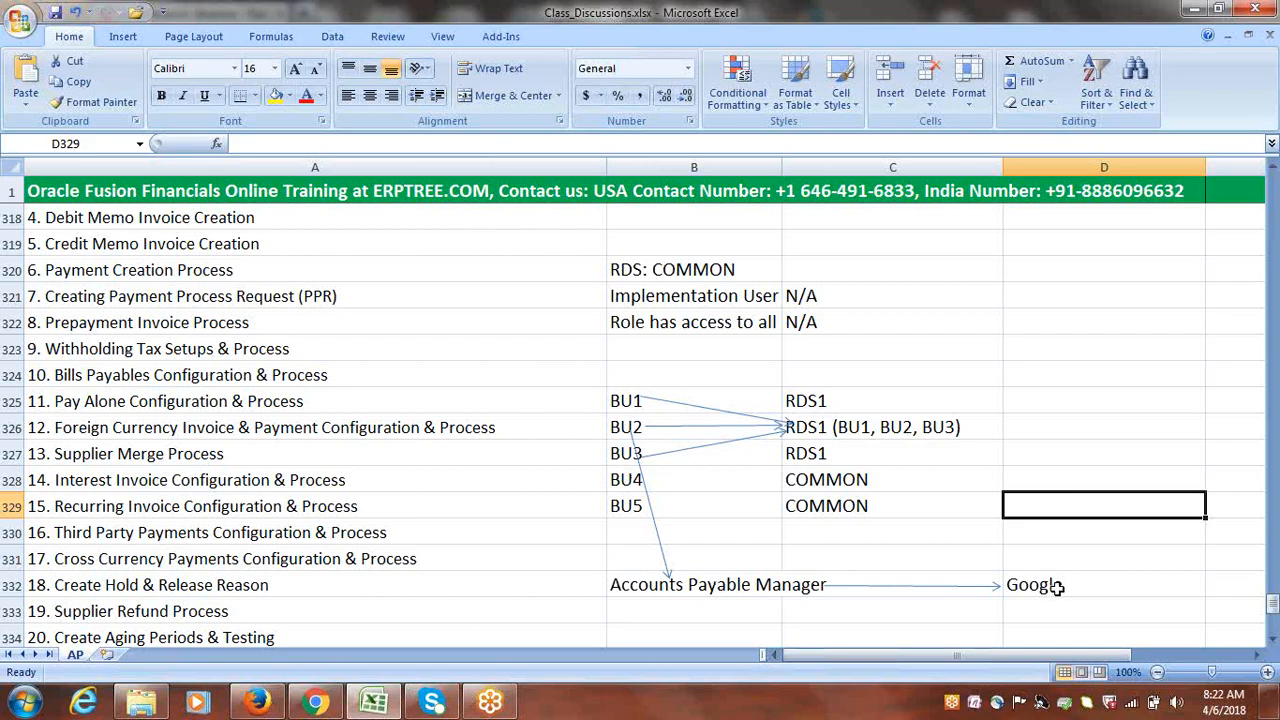
pyautogui.click(1057, 587)
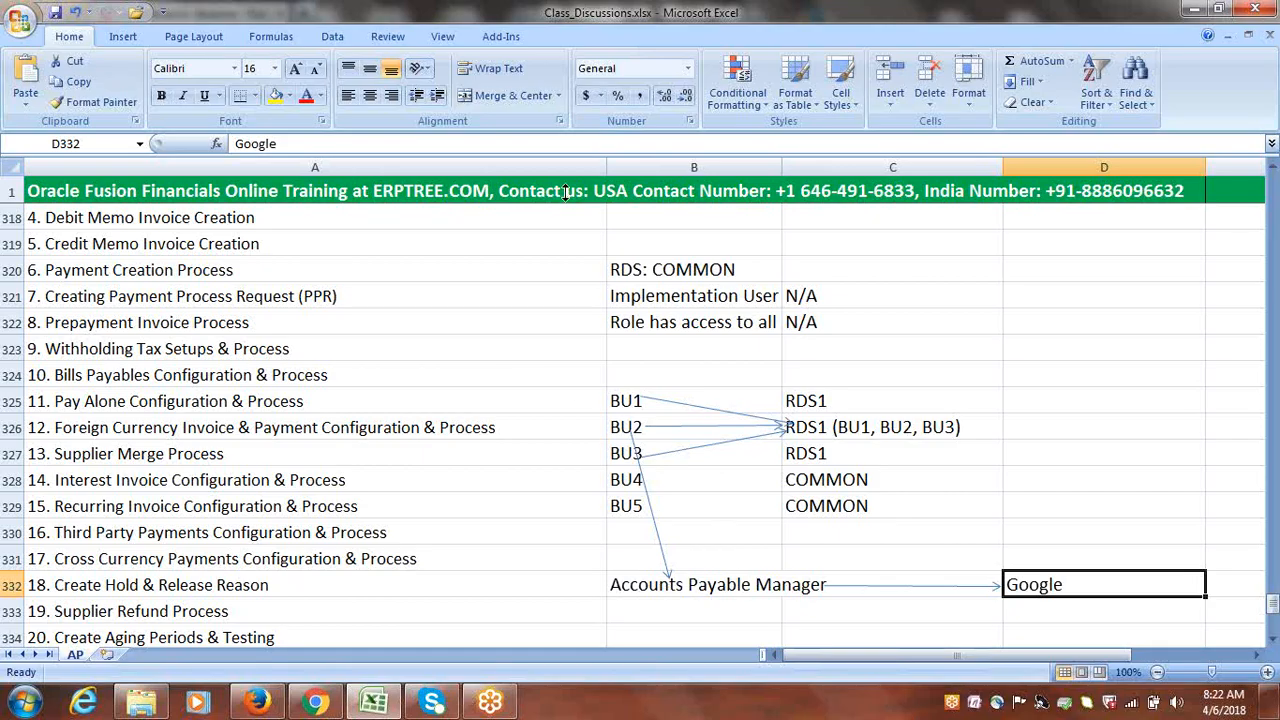
pyautogui.click(120, 37)
# Draw an arrow from Google in D332 up to RDS1 (BU1, BU2, BU3) in C326
pyautogui.click(207, 80)
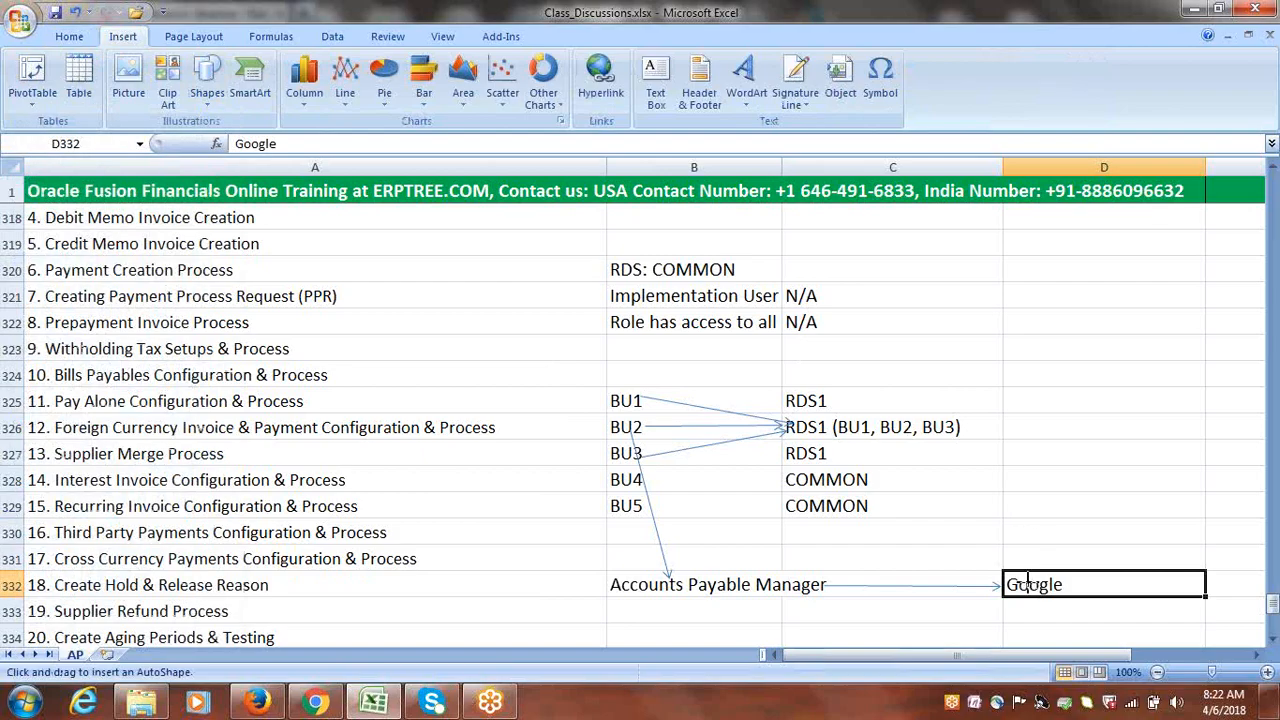
pyautogui.moveTo(1004, 572)
pyautogui.mouseDown()
pyautogui.moveTo(903, 517)
pyautogui.moveTo(809, 434)
pyautogui.mouseUp()
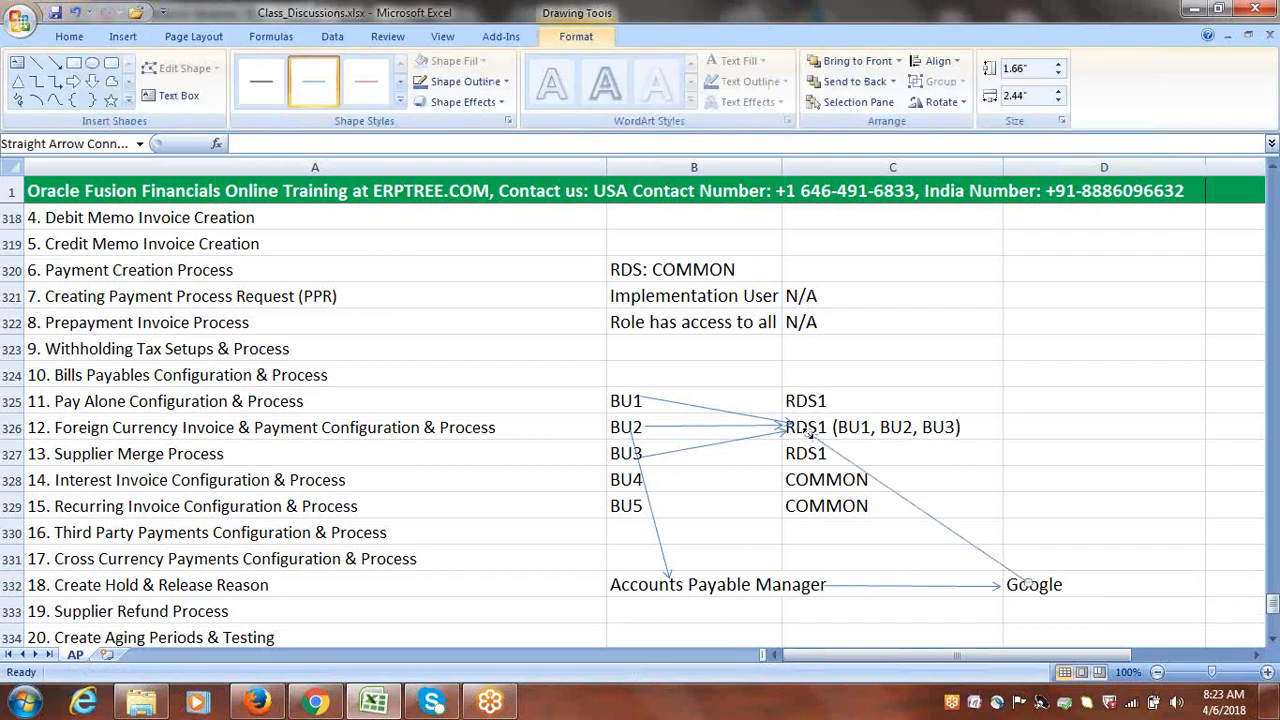
pyautogui.click(1066, 472)
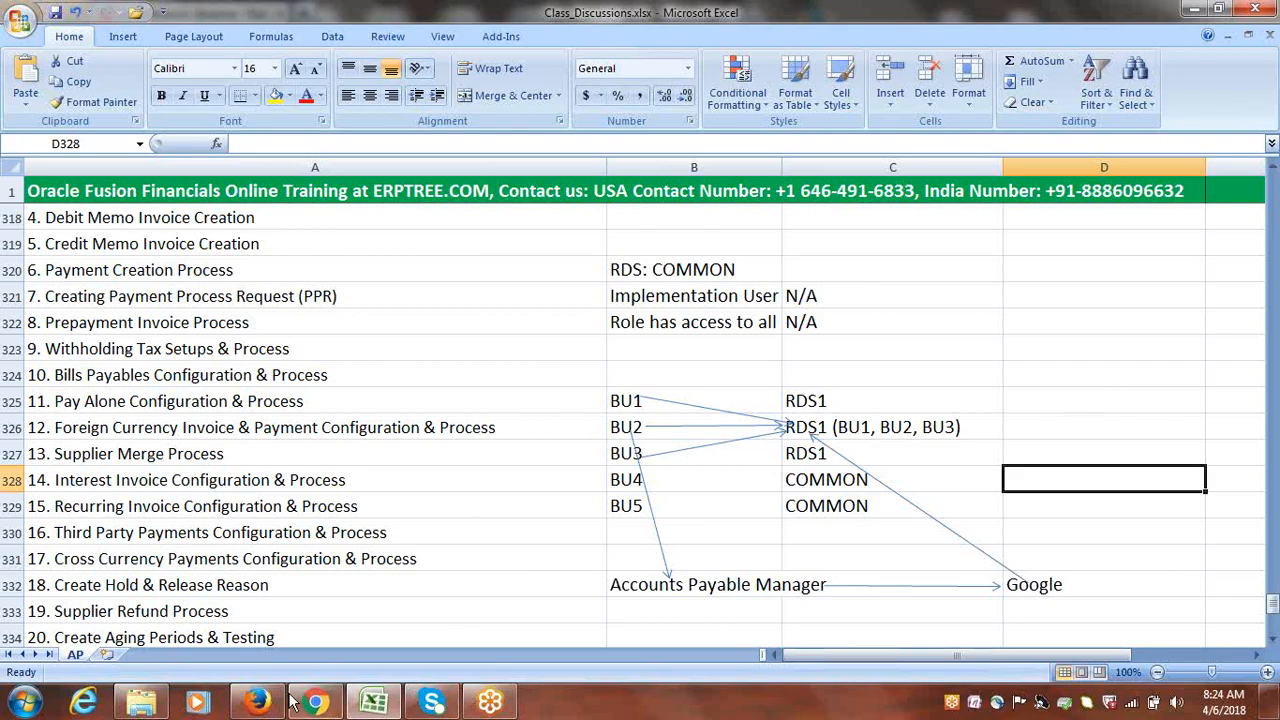
pyautogui.click(258, 703)
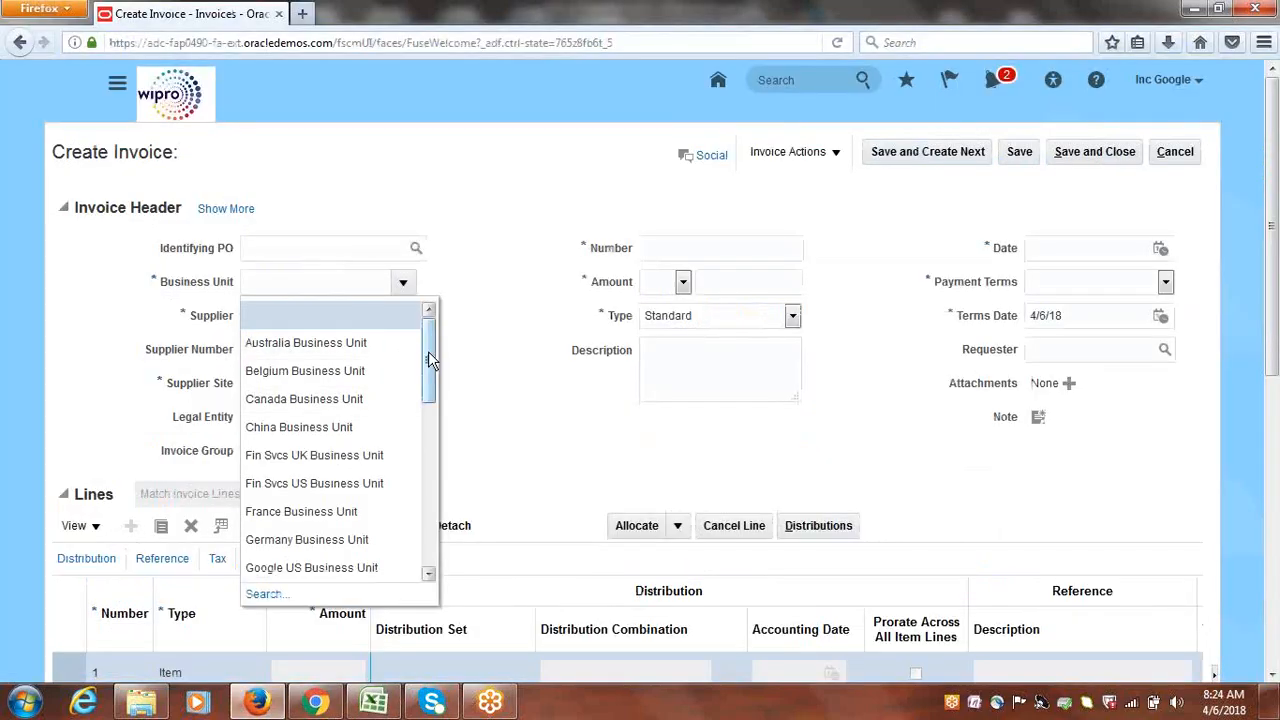
pyautogui.moveTo(428, 351)
pyautogui.mouseDown()
pyautogui.moveTo(431, 545)
pyautogui.moveTo(432, 375)
pyautogui.mouseUp()
pyautogui.hotkey('alt', 'Tab')
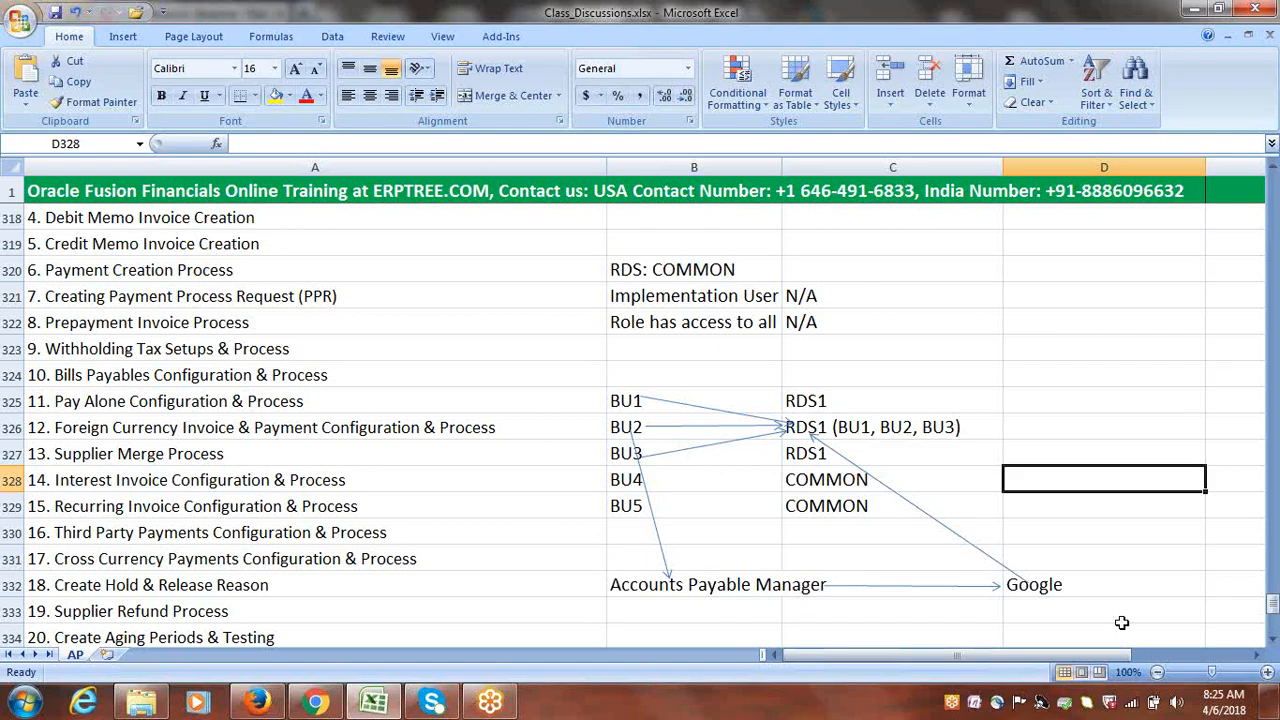
pyautogui.click(1131, 703)
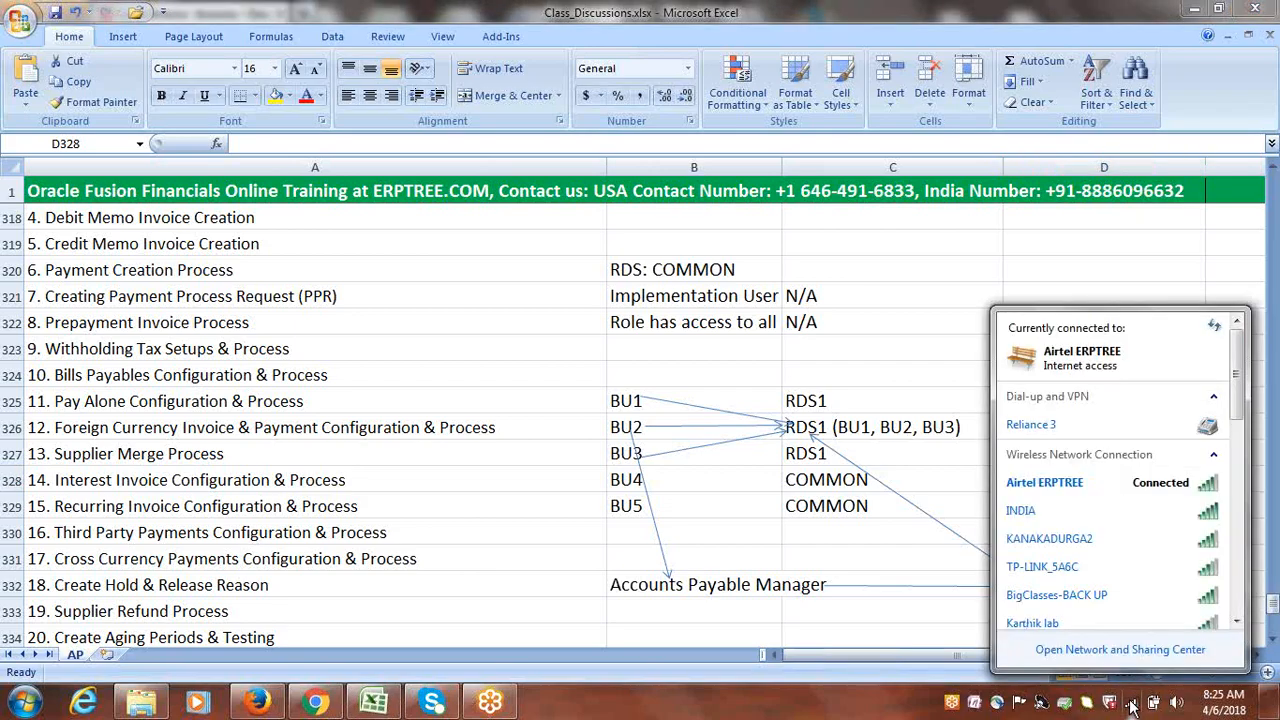
pyautogui.click(923, 330)
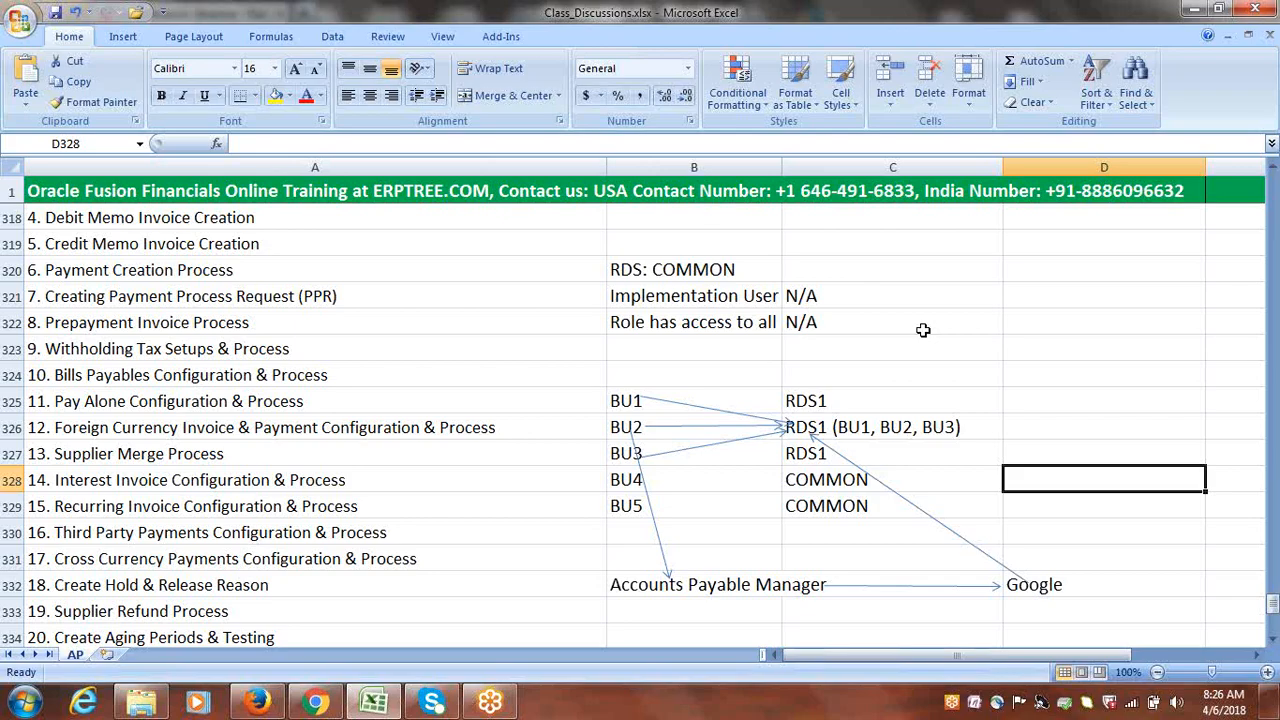
pyautogui.click(731, 341)
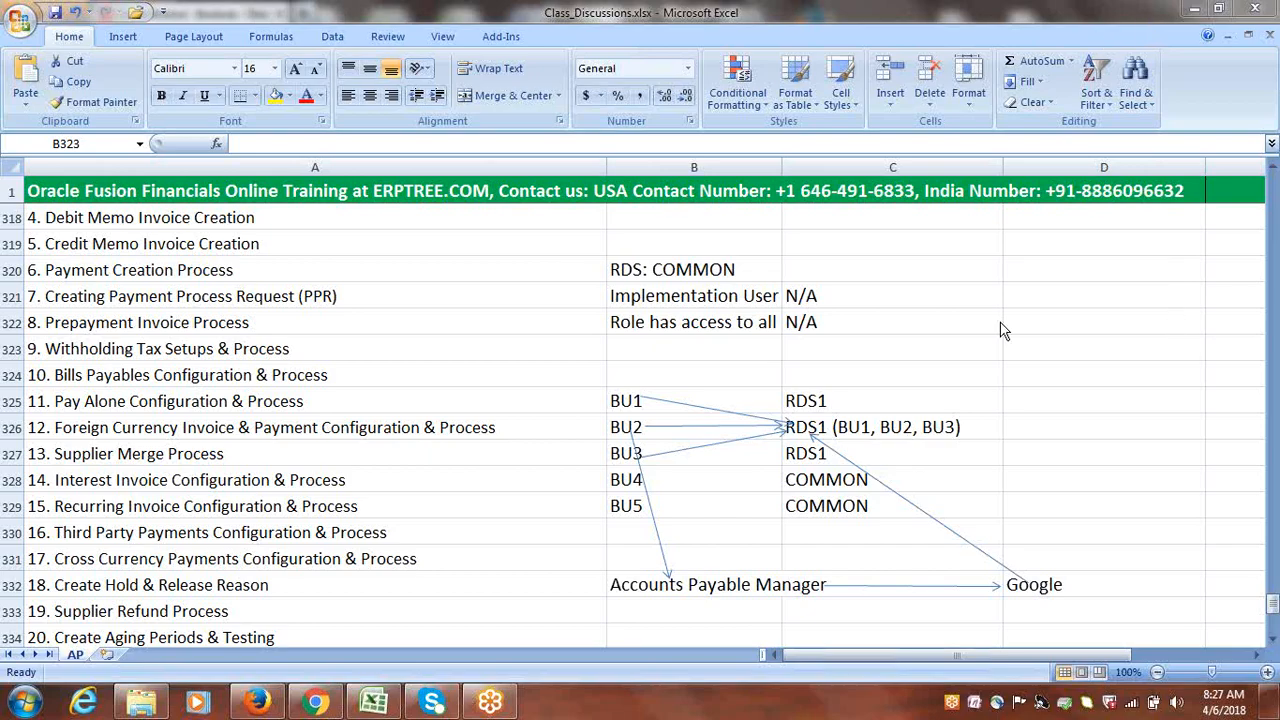
pyautogui.click(873, 355)
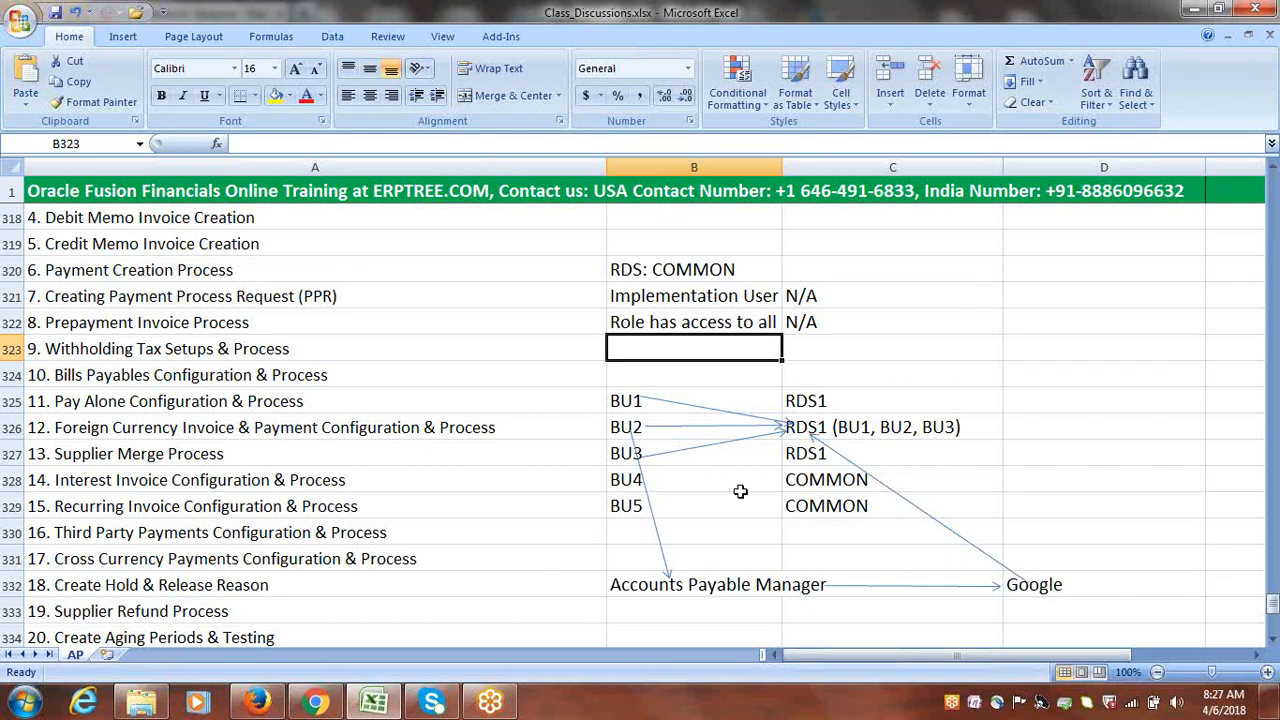
pyautogui.click(510, 609)
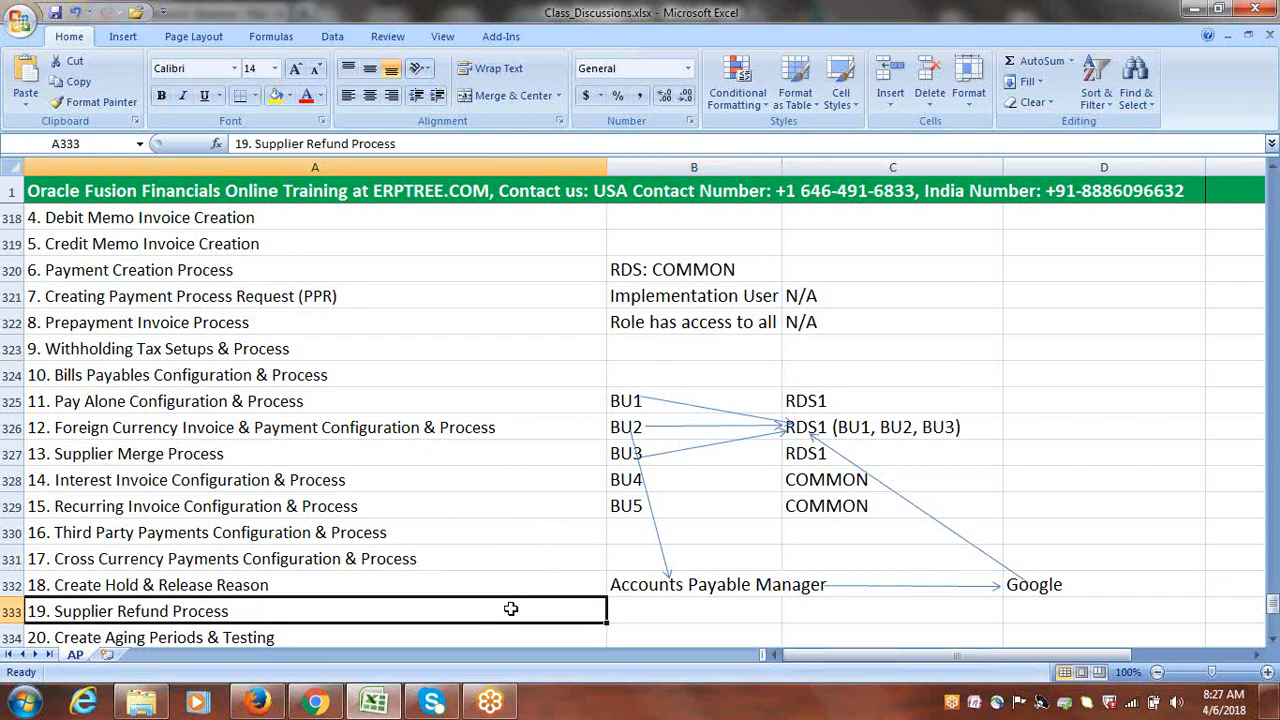
# Scroll down two rows and select cells C337, D332 and B335
pyautogui.click(1273, 641)
pyautogui.click(1273, 641)
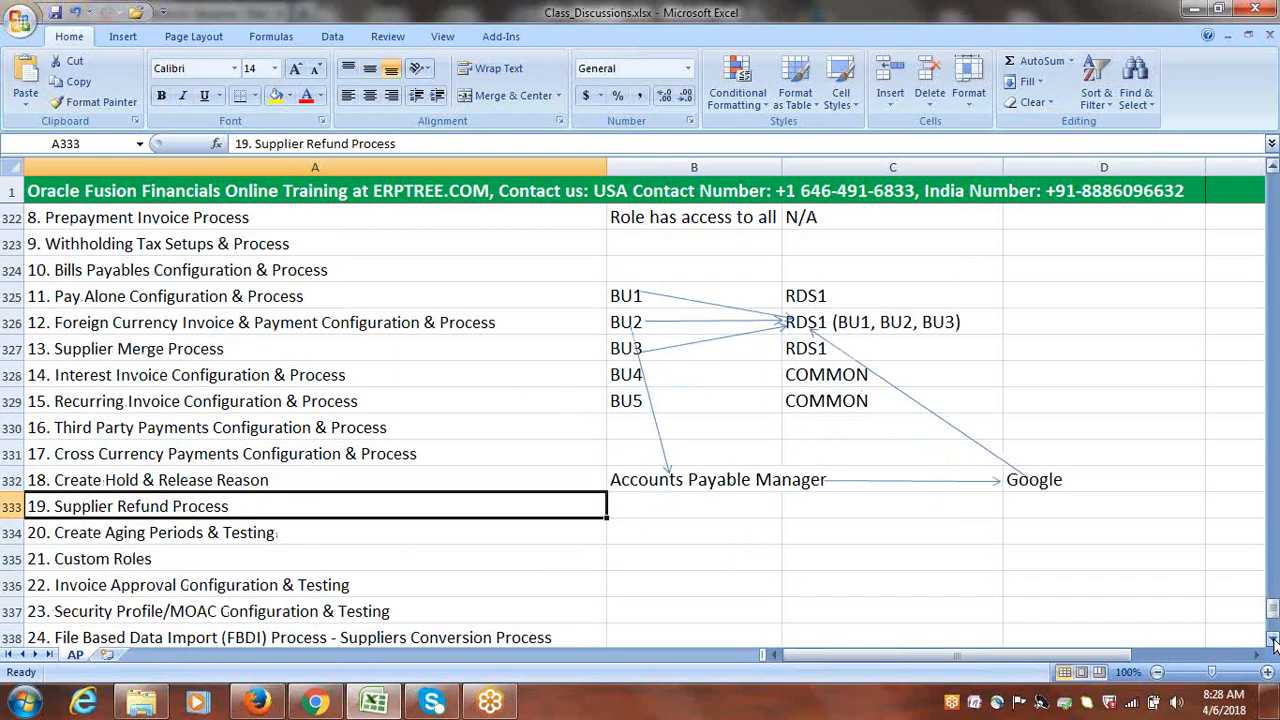
pyautogui.click(887, 613)
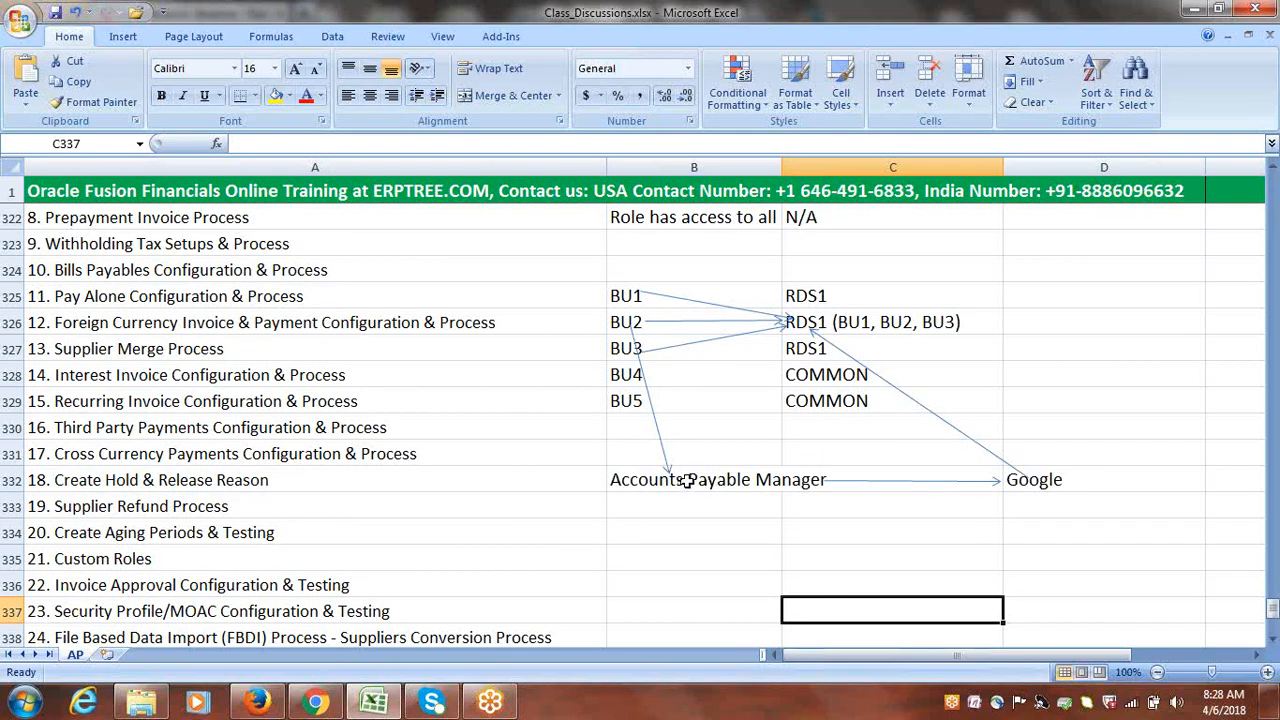
pyautogui.click(1068, 482)
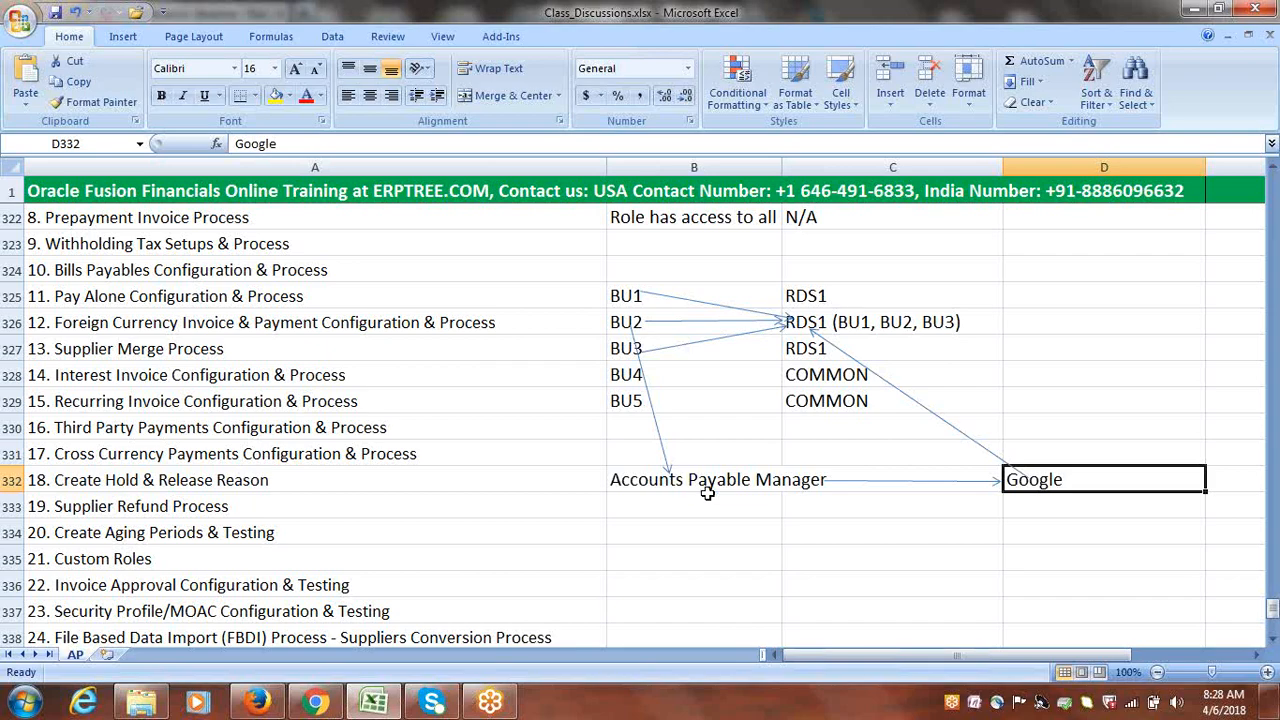
pyautogui.click(700, 556)
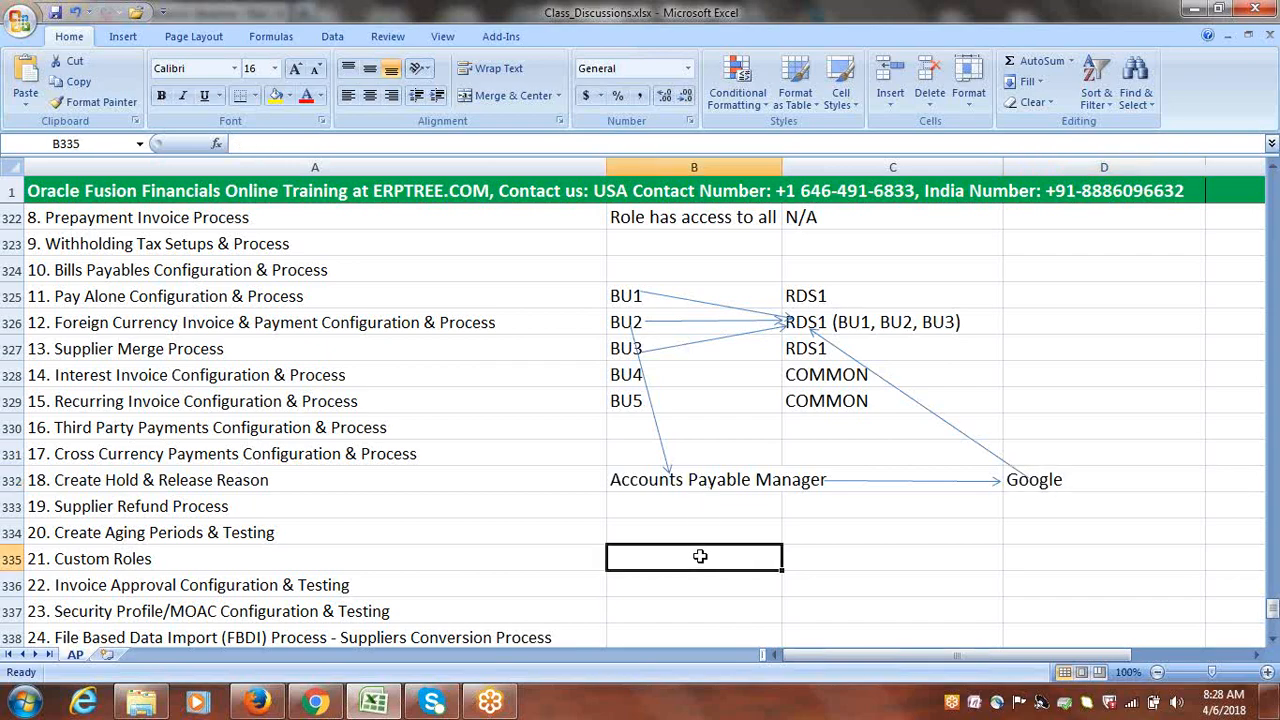
# Enter 'Separate RDS for each BU' in B335 beside 21. Custom Roles
pyautogui.write('S')
pyautogui.press('BackSpace')
pyautogui.write('S')
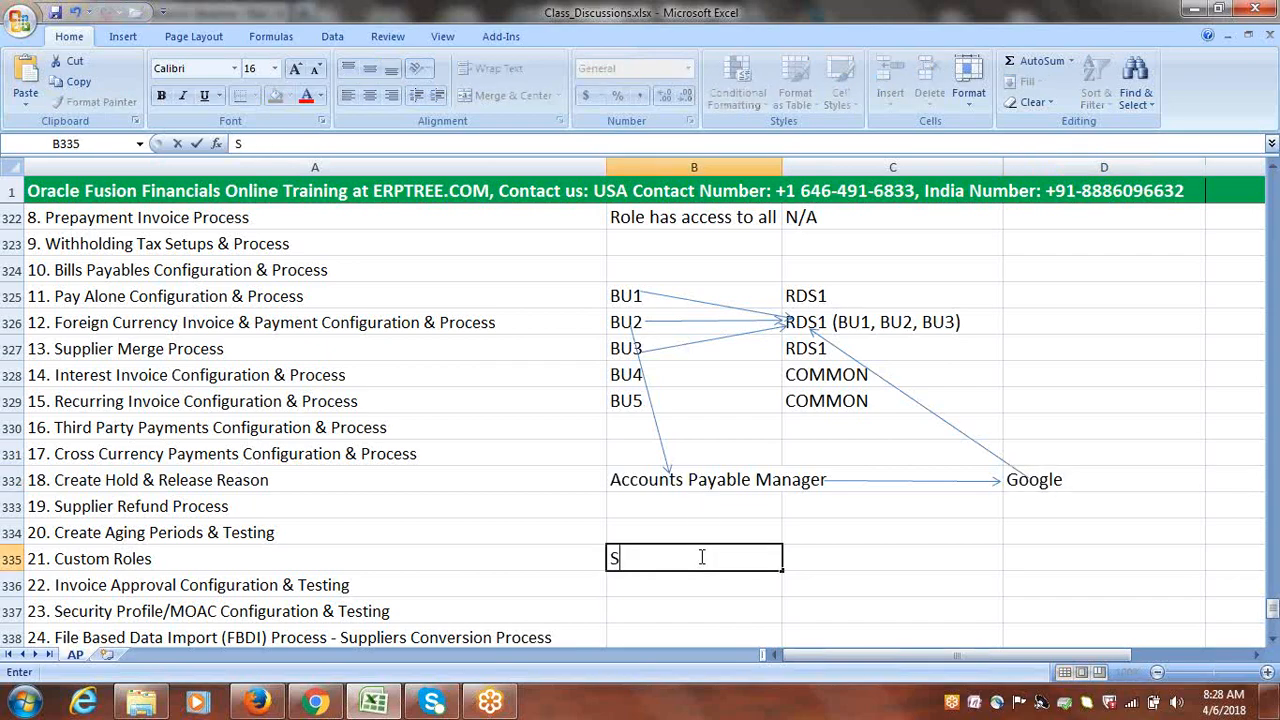
pyautogui.write('eparate')
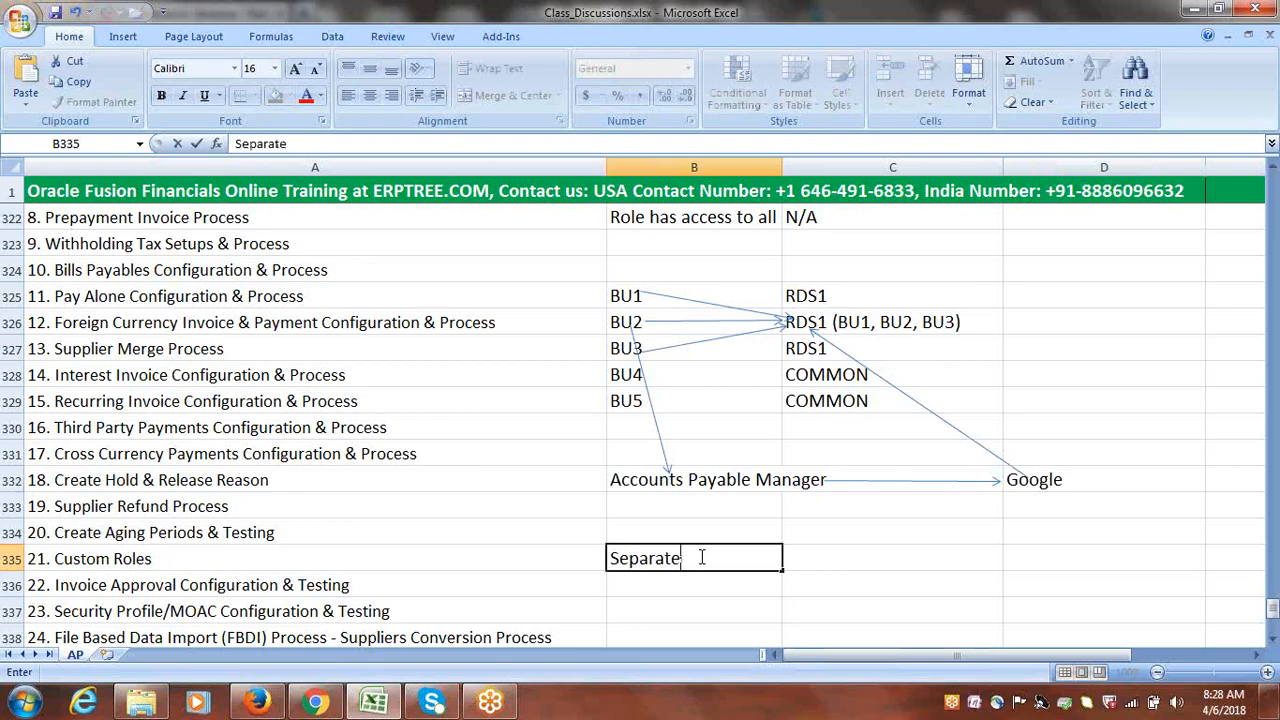
pyautogui.write(' RDS for each')
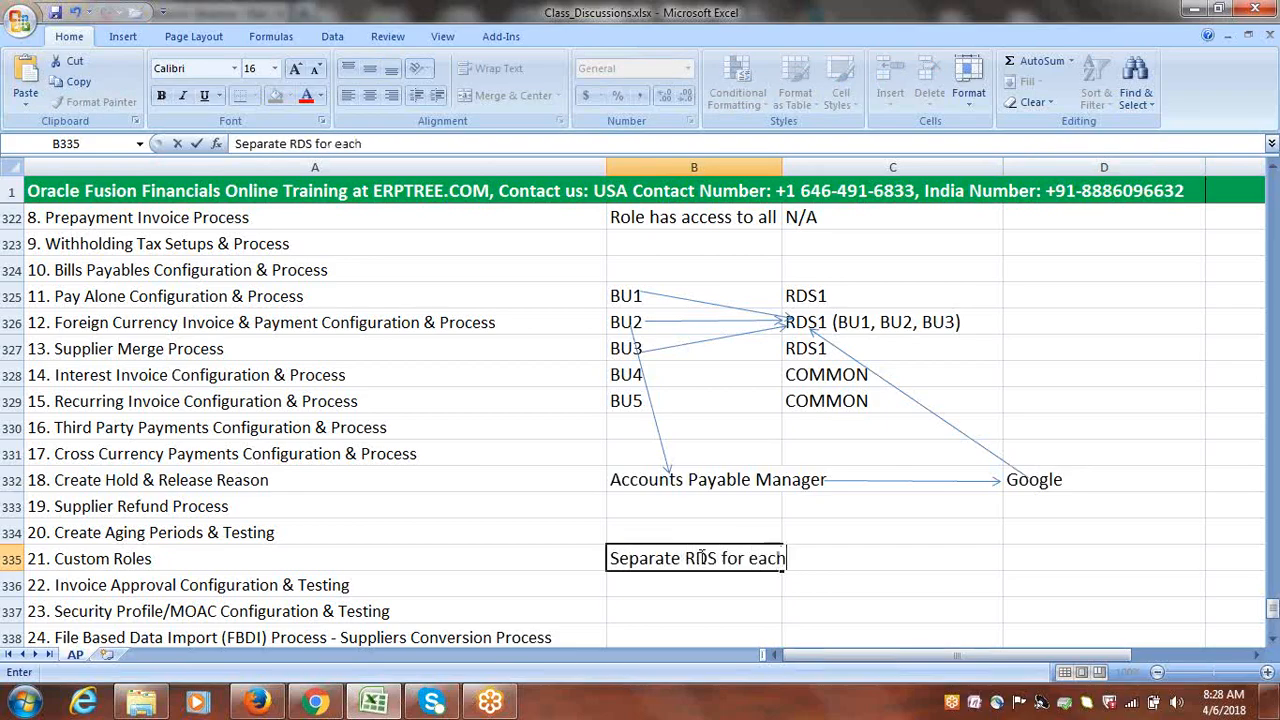
pyautogui.write(' BU')
pyautogui.click(712, 589)
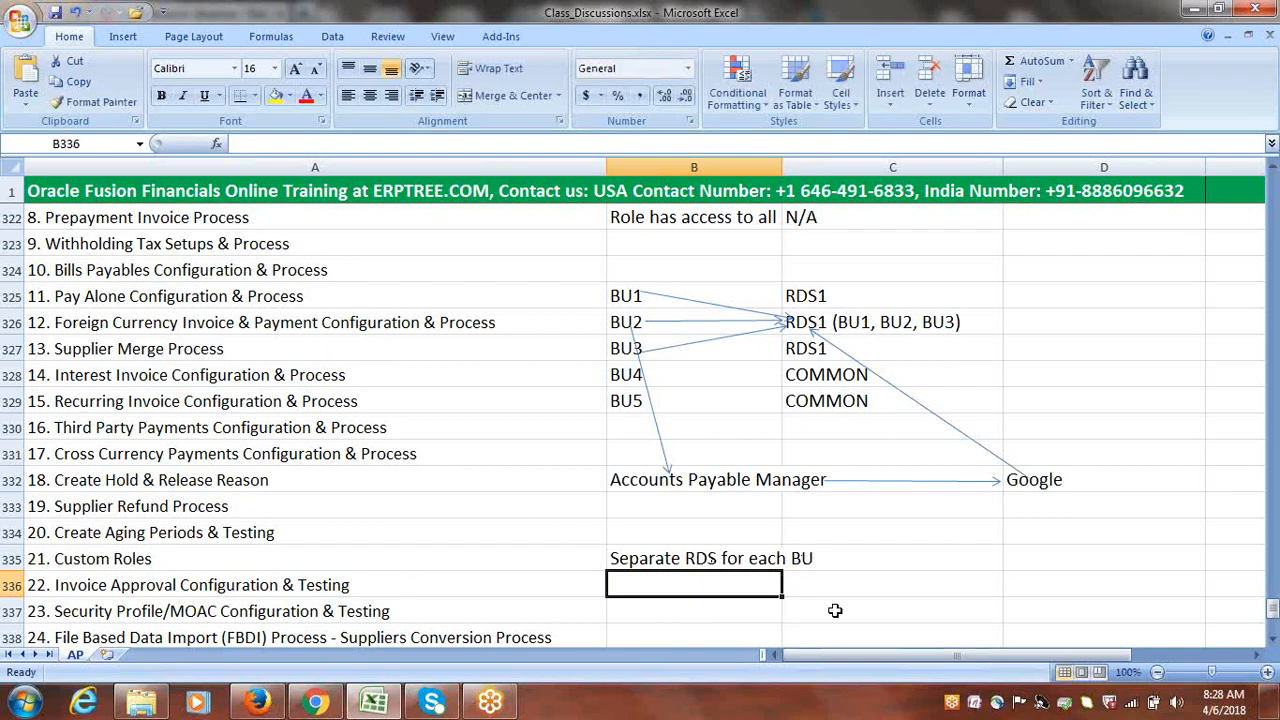
pyautogui.click(1018, 323)
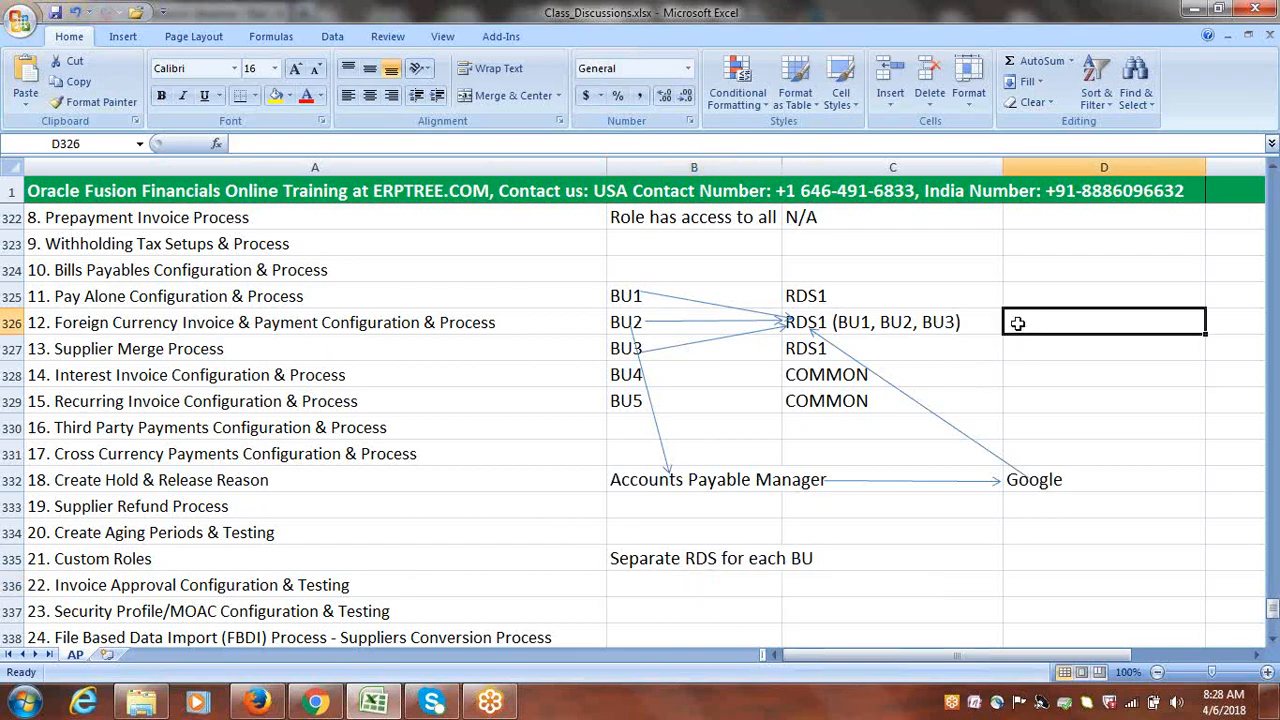
# Enter 'BU2 RDS' in D326 beside the RDS1 (BU1, BU2, BU3) entry
pyautogui.write('bu')
pyautogui.press('BackSpace')
pyautogui.press('BackSpace')
pyautogui.press('BackSpace')
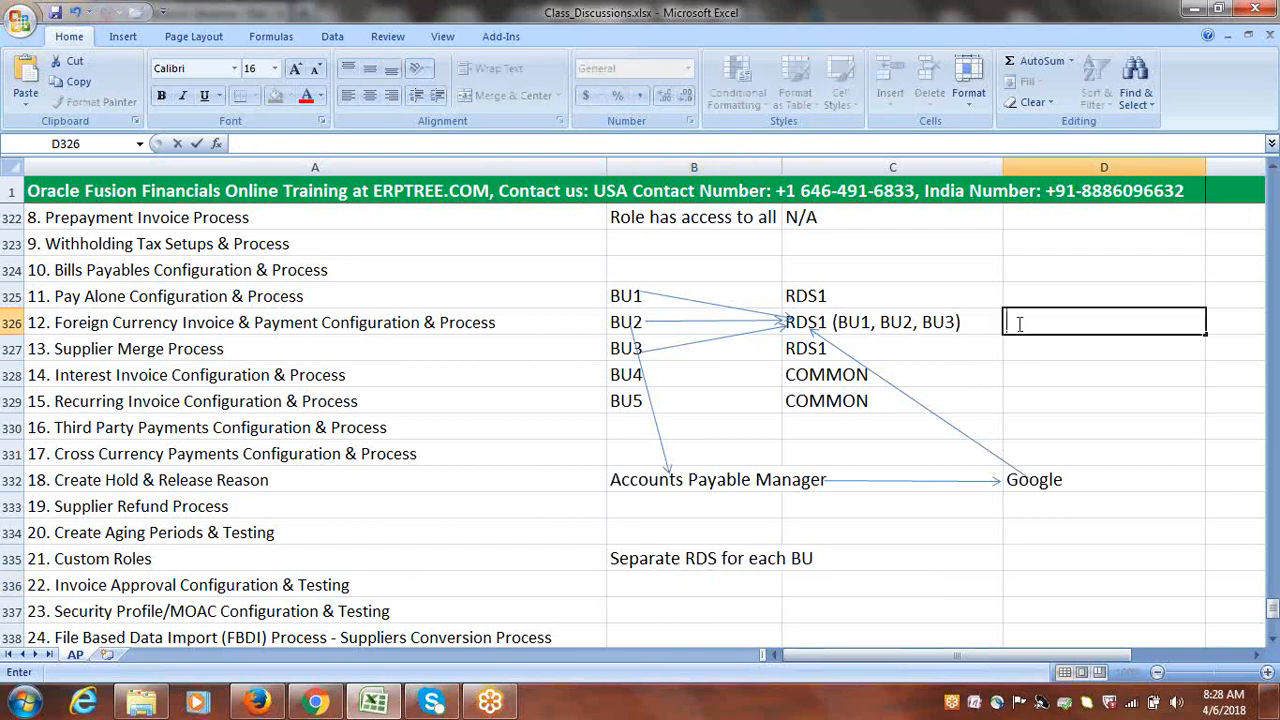
pyautogui.write('BU2 RDS')
pyautogui.click(723, 577)
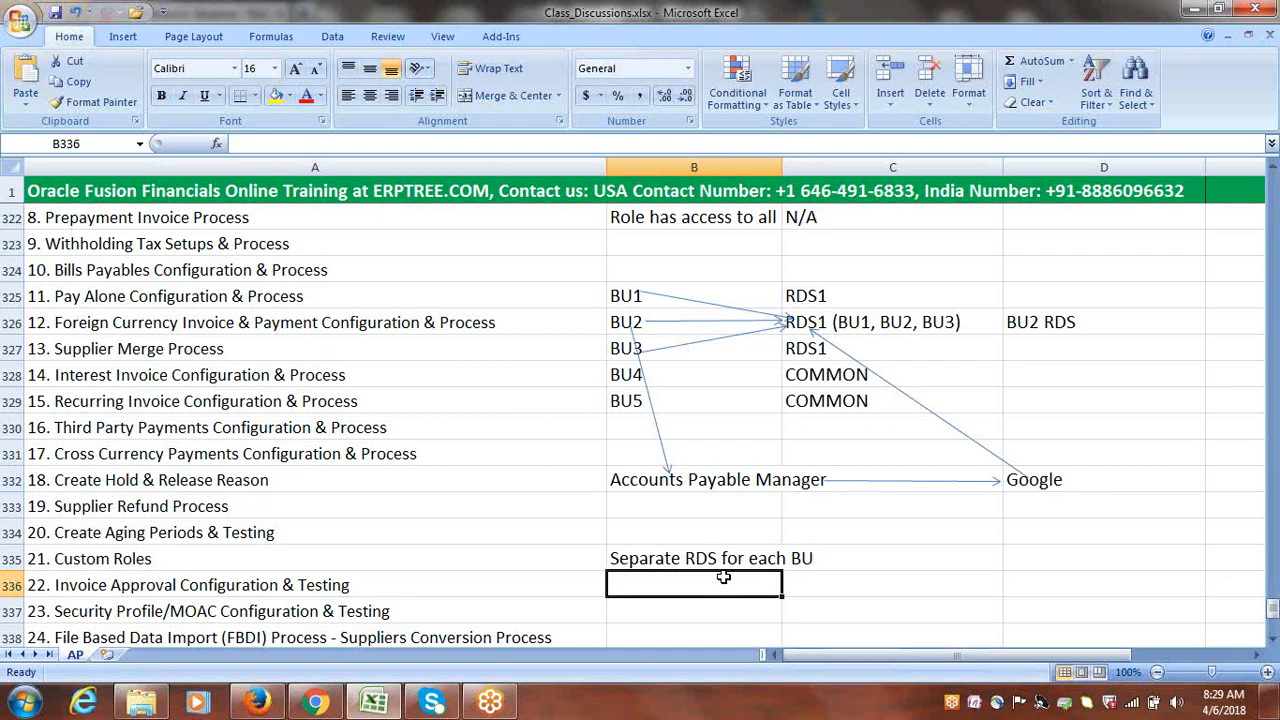
pyautogui.write('Se')
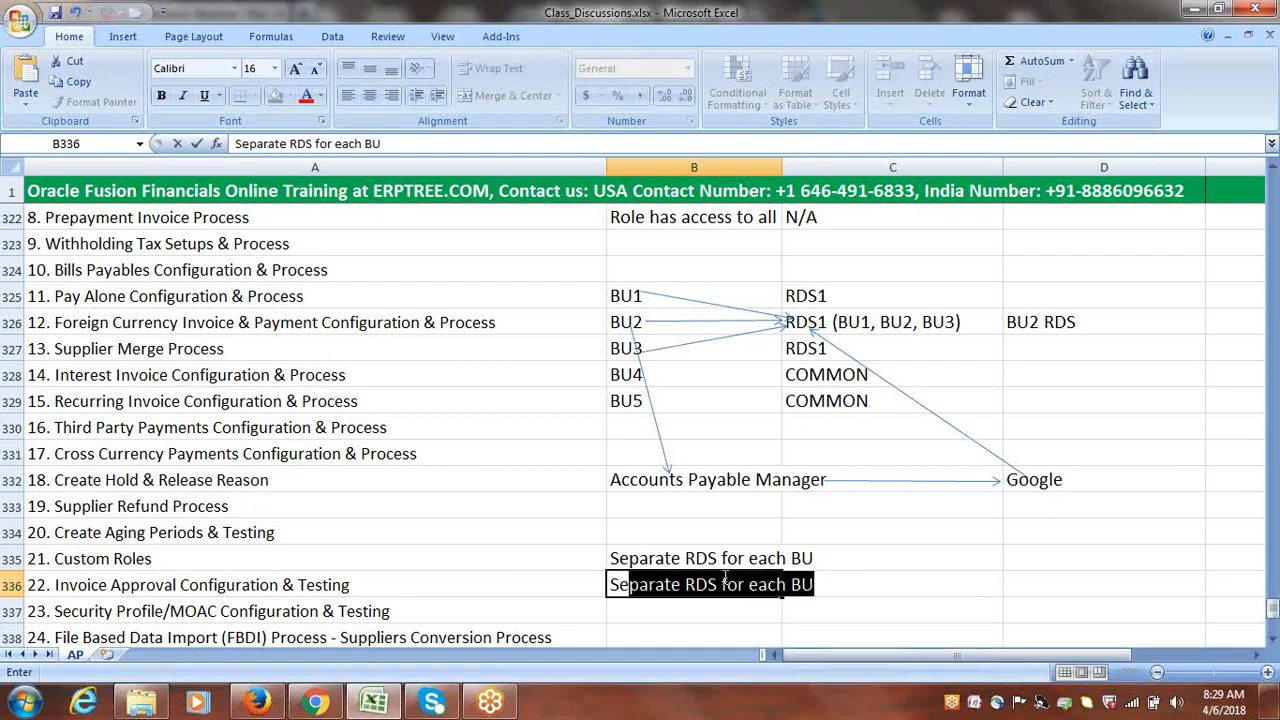
pyautogui.write('curity Pro')
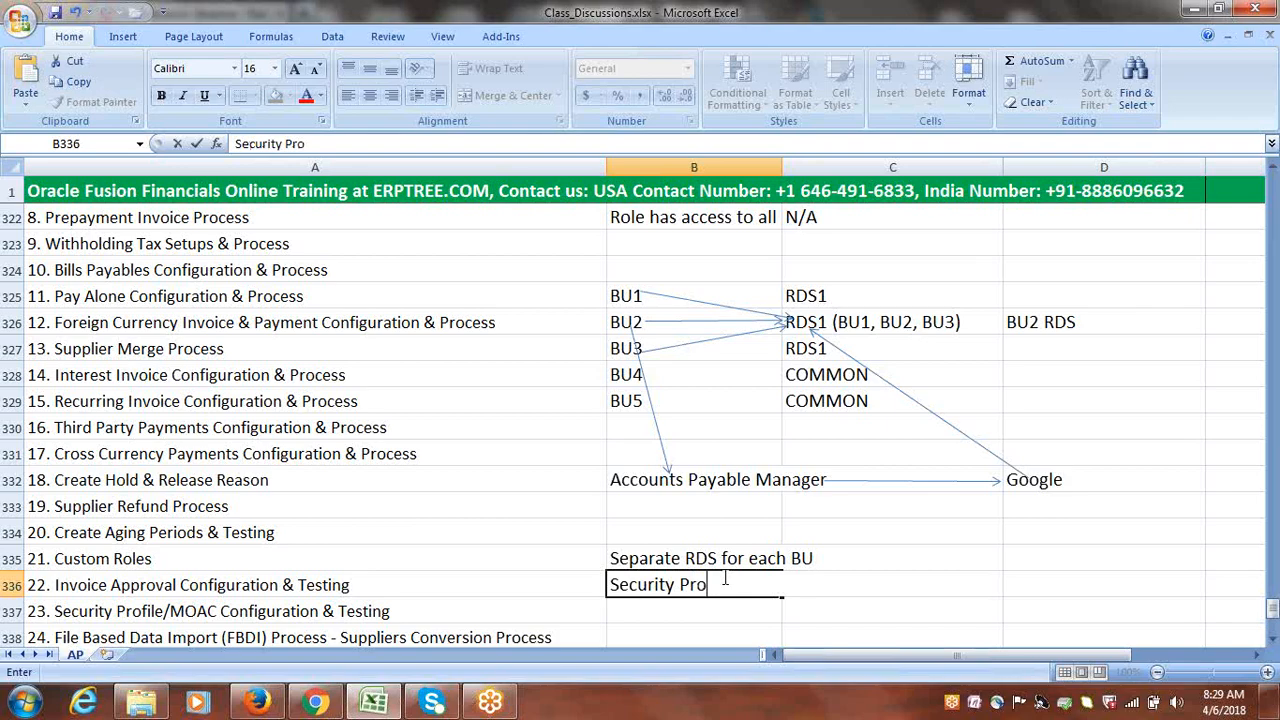
pyautogui.write('file/MOAC')
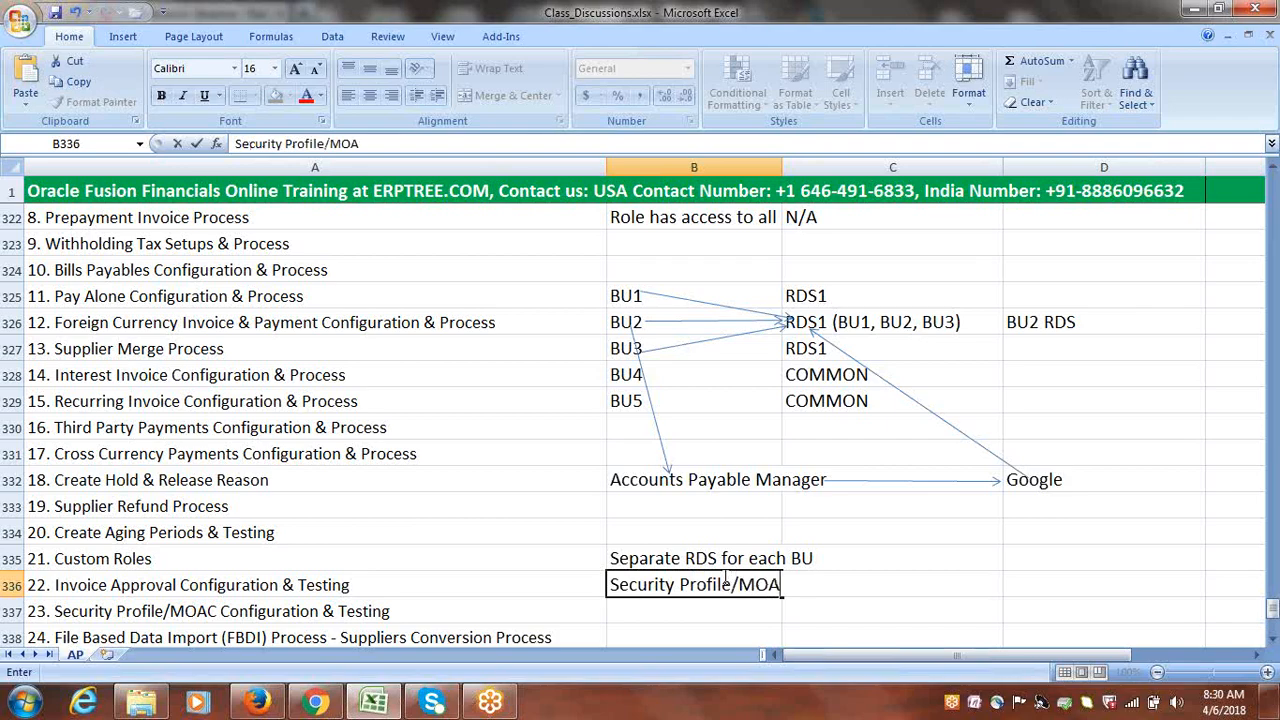
pyautogui.click(744, 612)
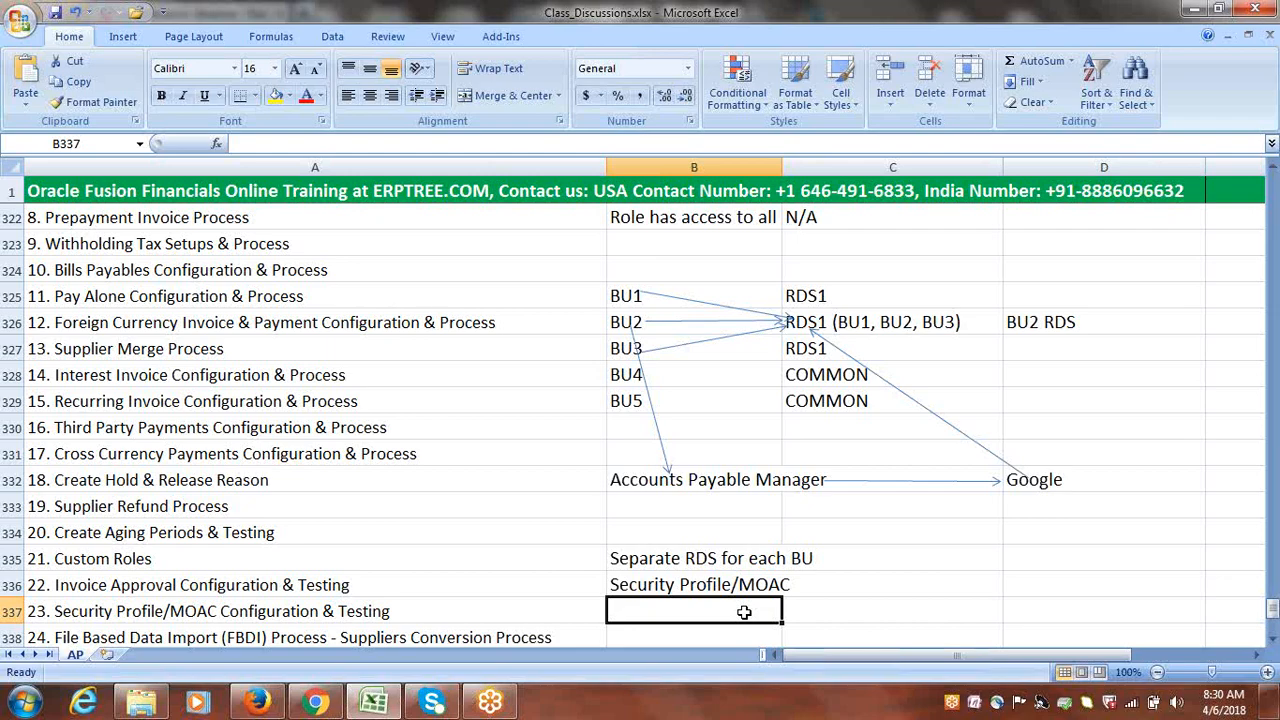
pyautogui.write('r')
pyautogui.press('BackSpace')
pyautogui.write('Role')
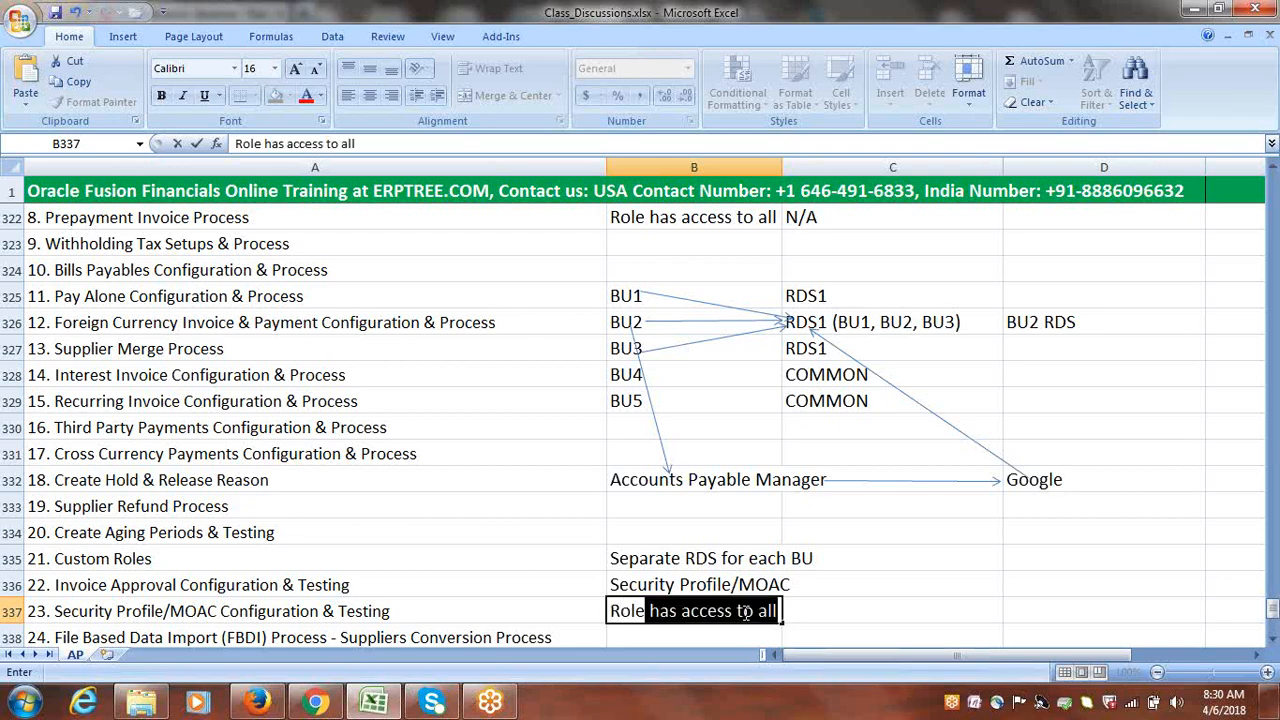
pyautogui.write(' Level')
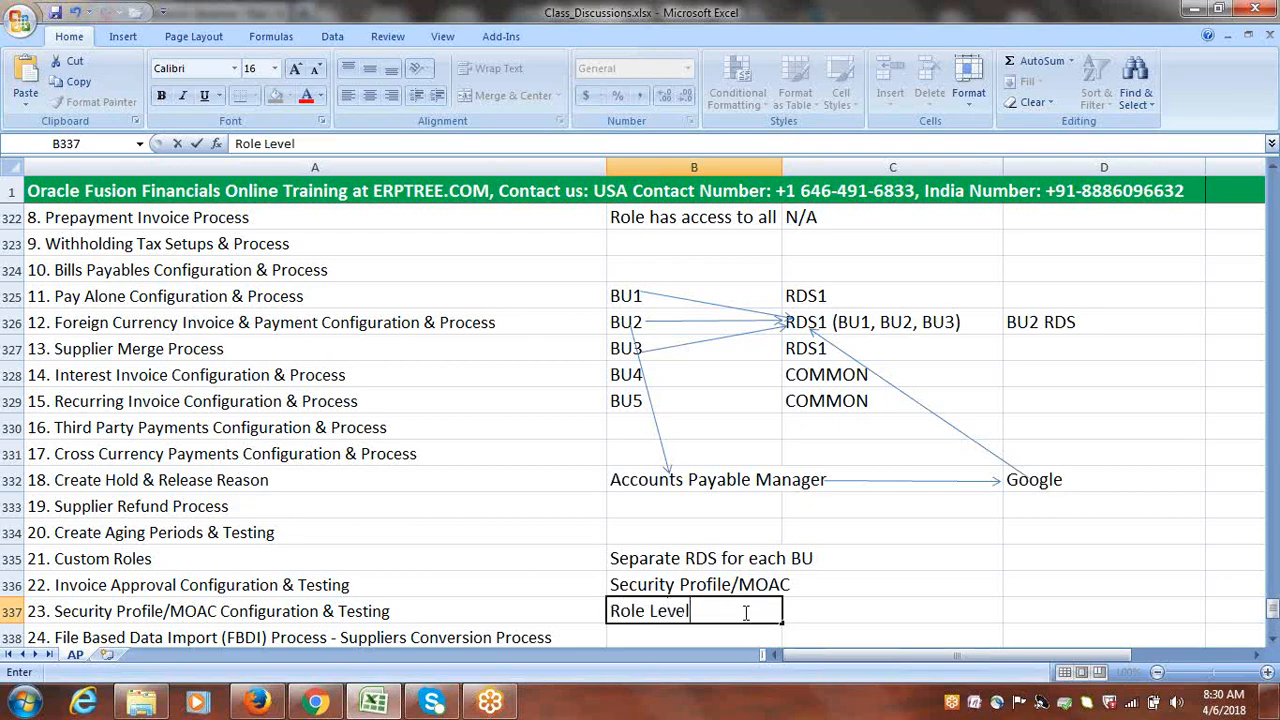
pyautogui.press('BackSpace')
pyautogui.press('BackSpace')
pyautogui.press('BackSpace')
pyautogui.press('BackSpace')
pyautogui.press('BackSpace')
pyautogui.press('BackSpace')
pyautogui.press('BackSpace')
pyautogui.press('BackSpace')
pyautogui.press('BackSpace')
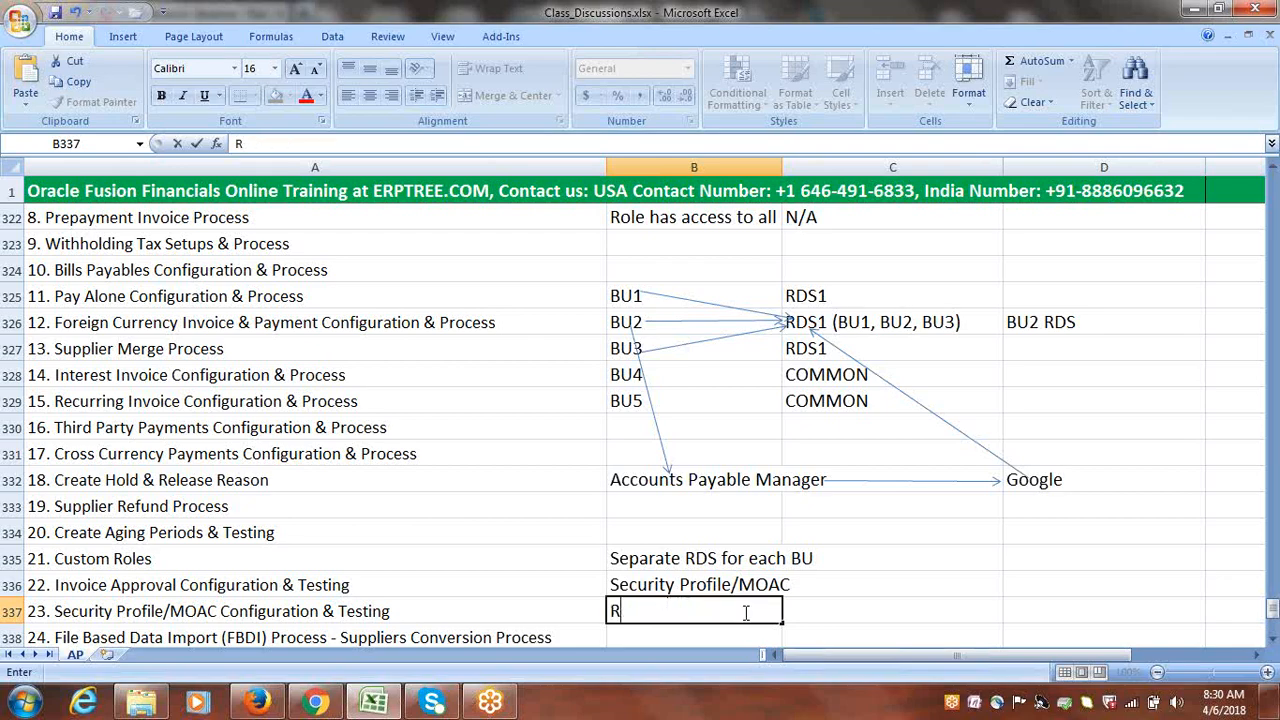
pyautogui.press('BackSpace')
# Widen column B to 28.71 so the Separate RDS and Security Profile/MOAC notes fit
pyautogui.click(820, 597)
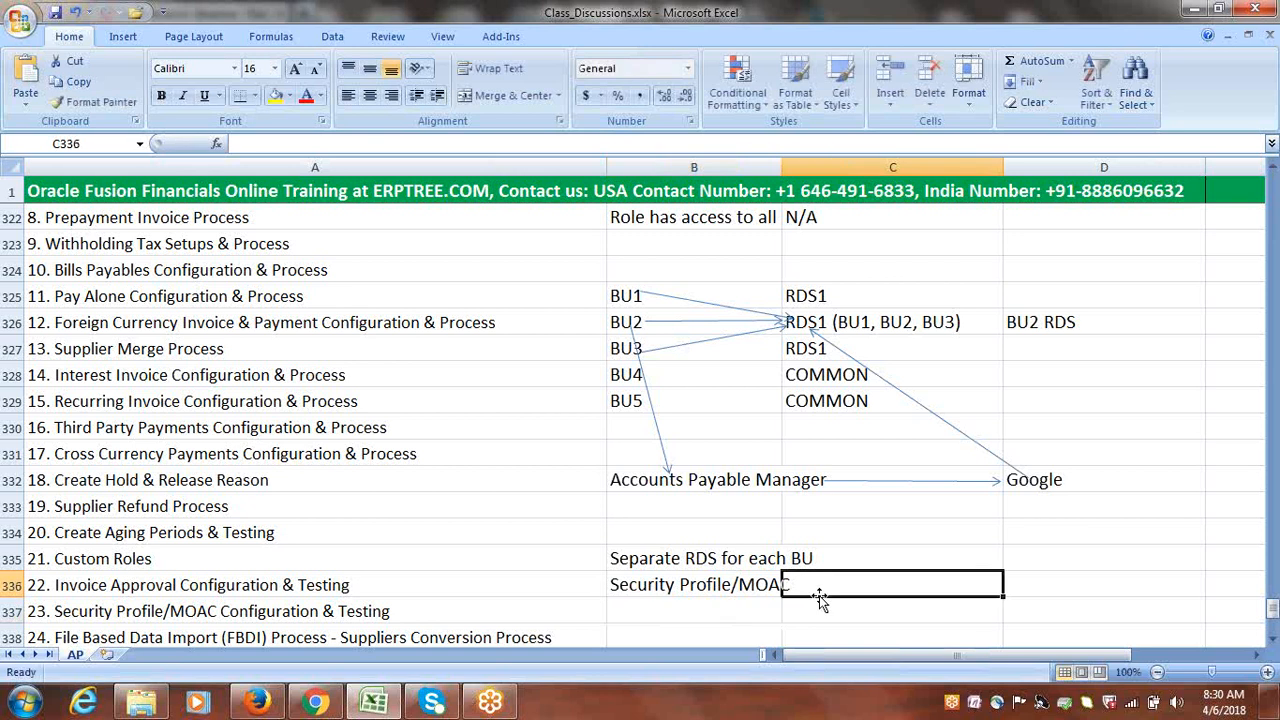
pyautogui.moveTo(782, 167); pyautogui.dragTo(803, 169)
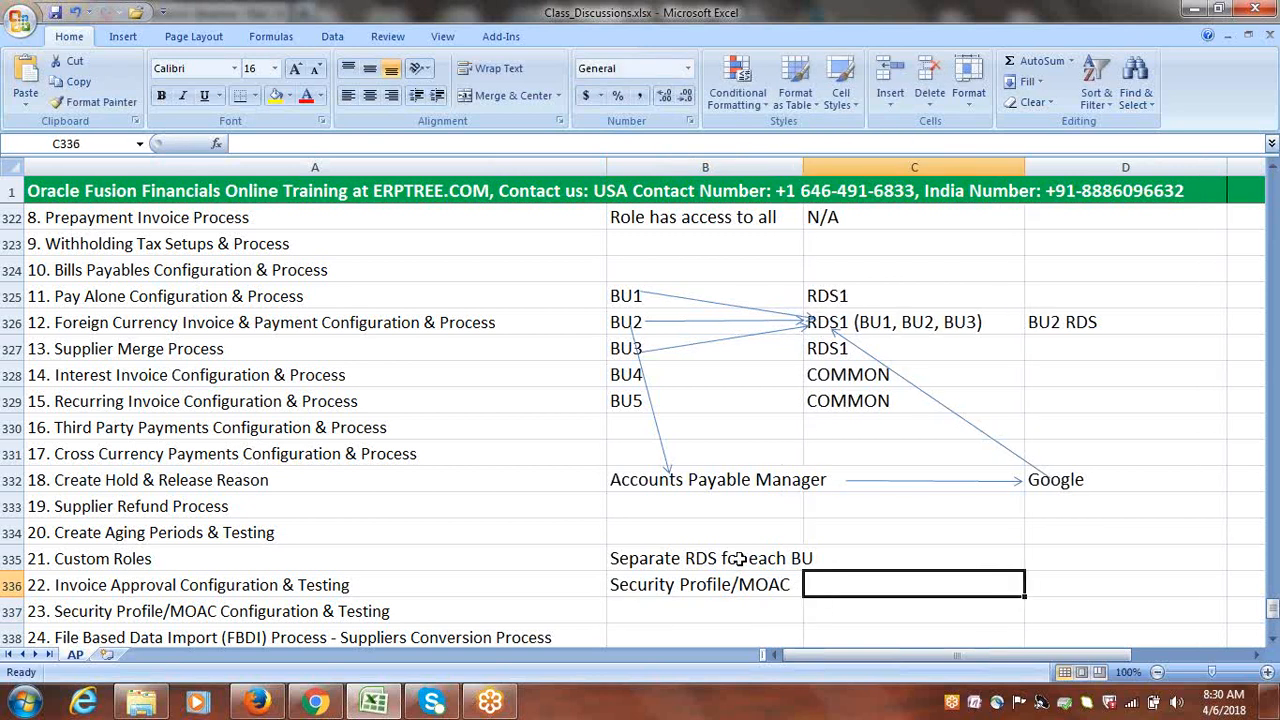
pyautogui.moveTo(737, 558); pyautogui.dragTo(737, 585)
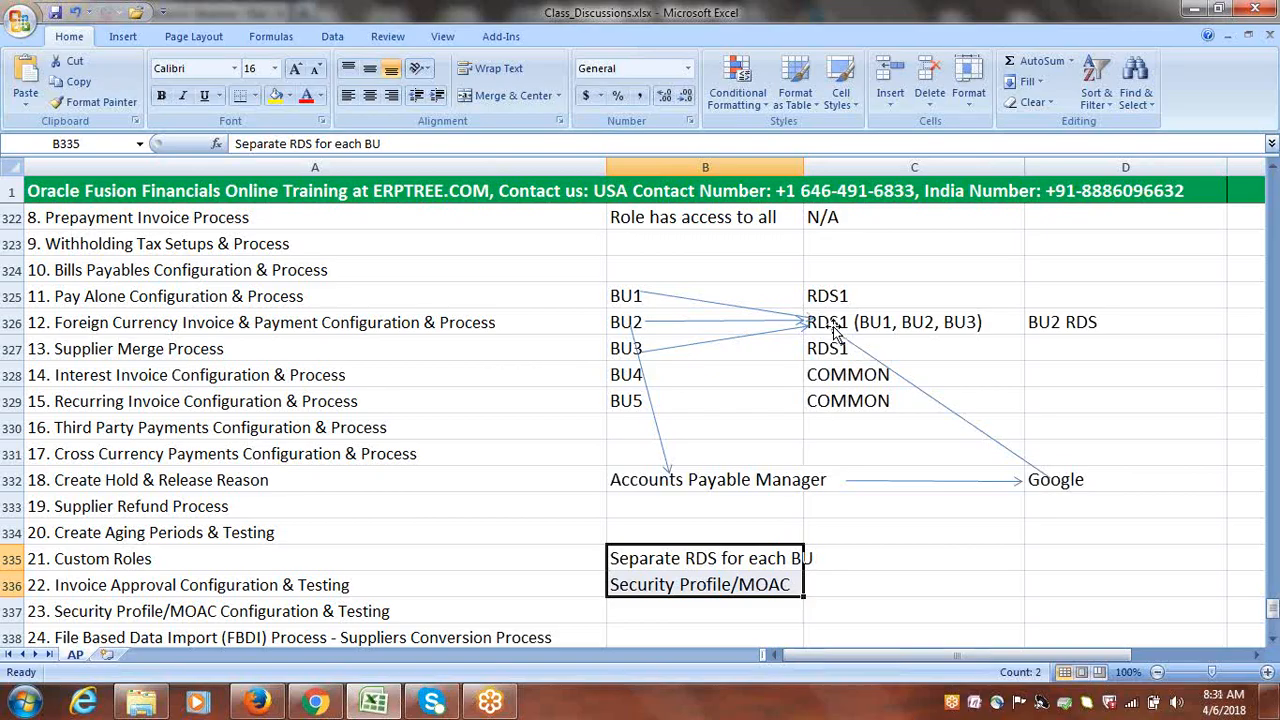
pyautogui.click(747, 562)
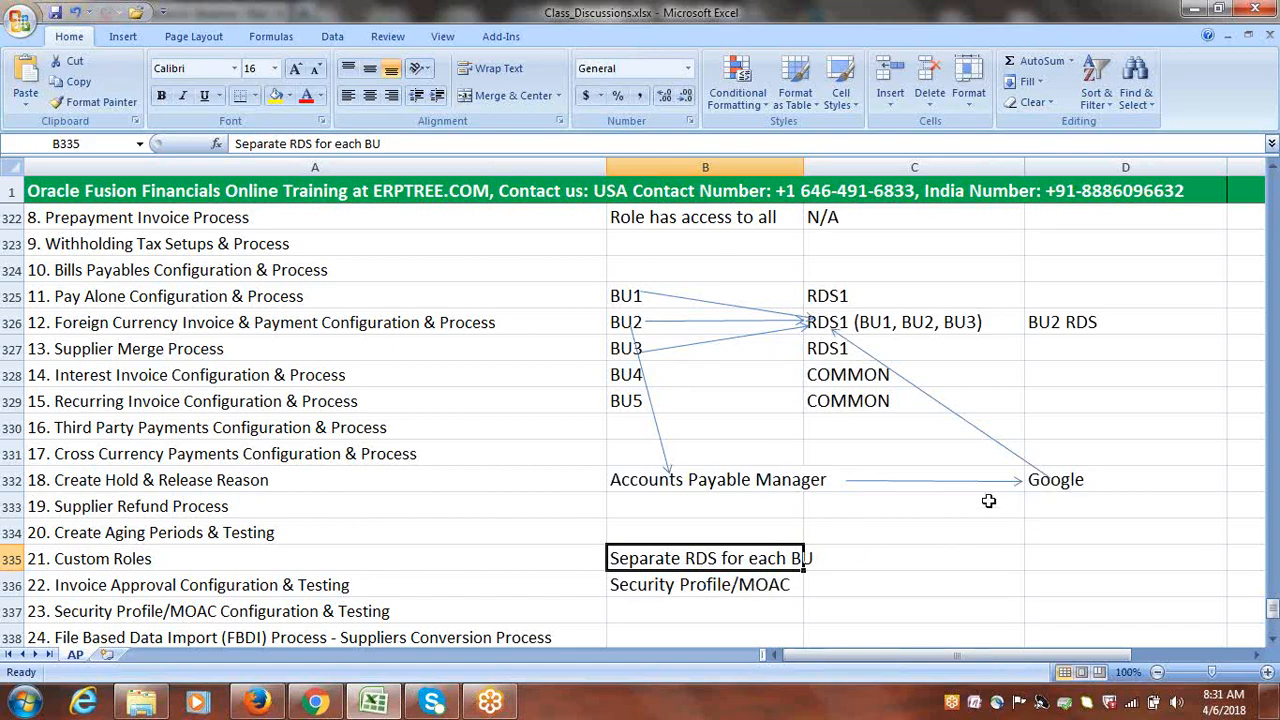
pyautogui.click(746, 588)
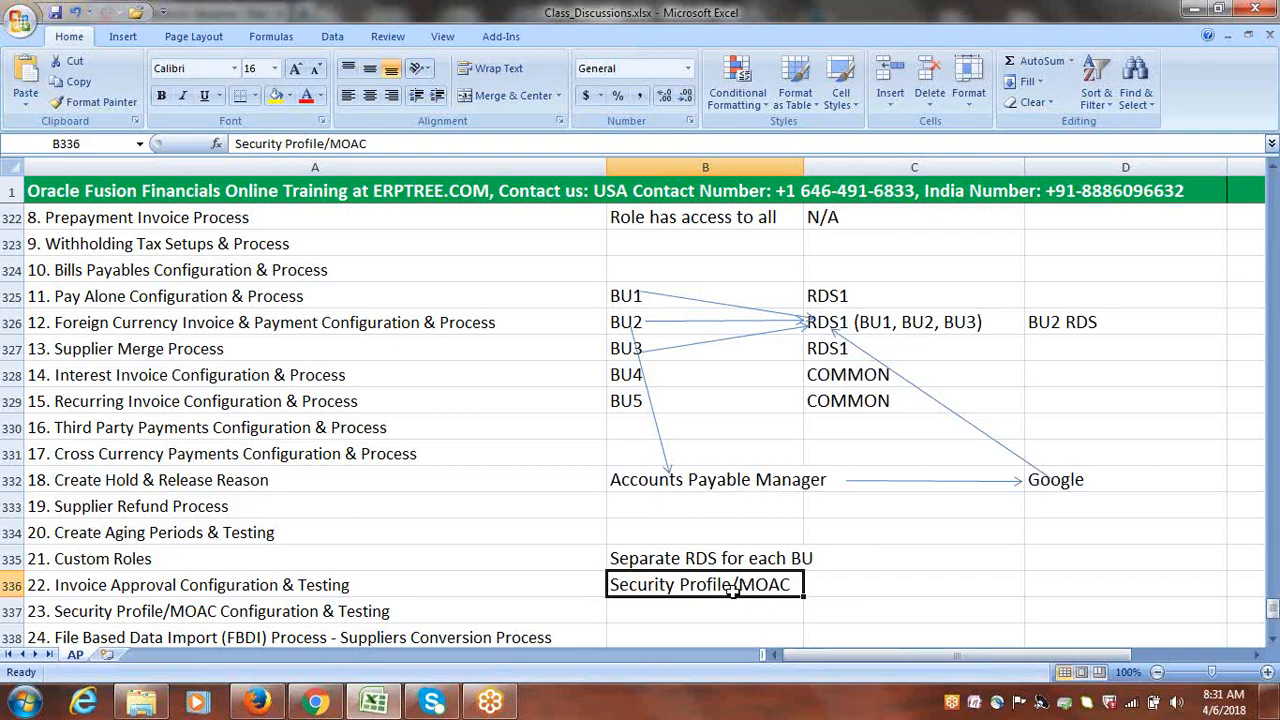
pyautogui.click(928, 583)
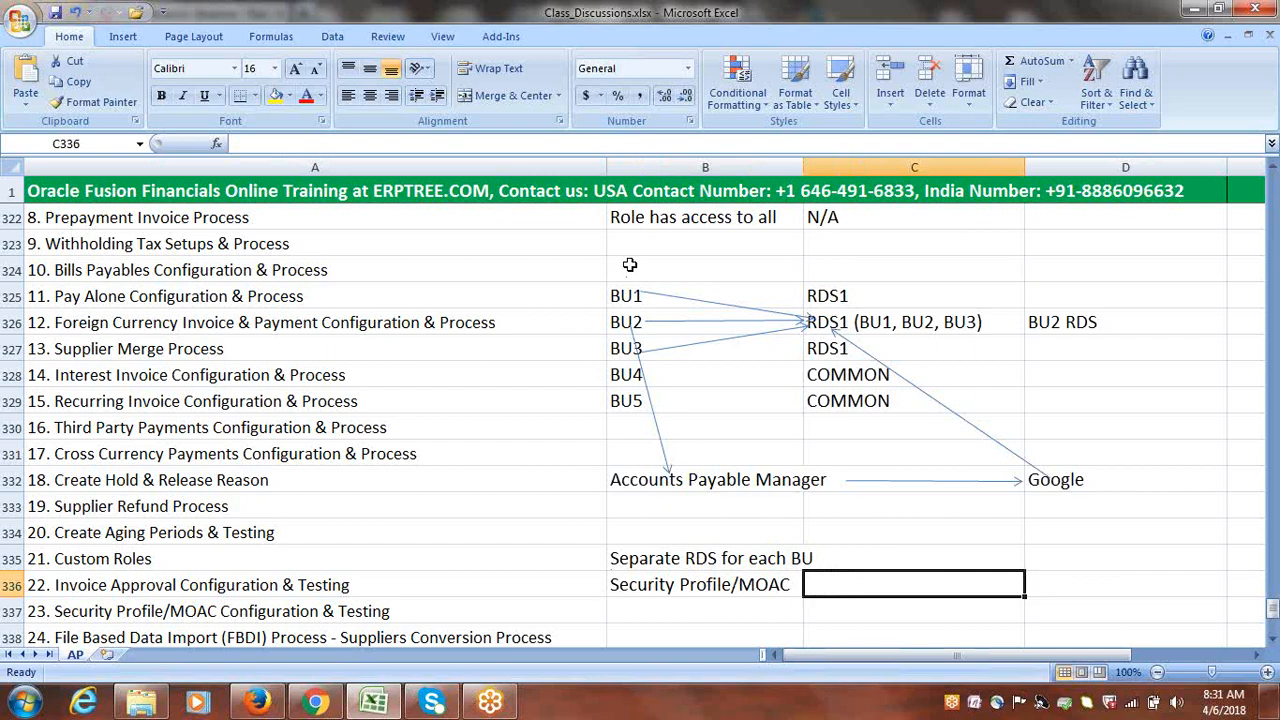
pyautogui.moveTo(630, 264); pyautogui.dragTo(1068, 581)
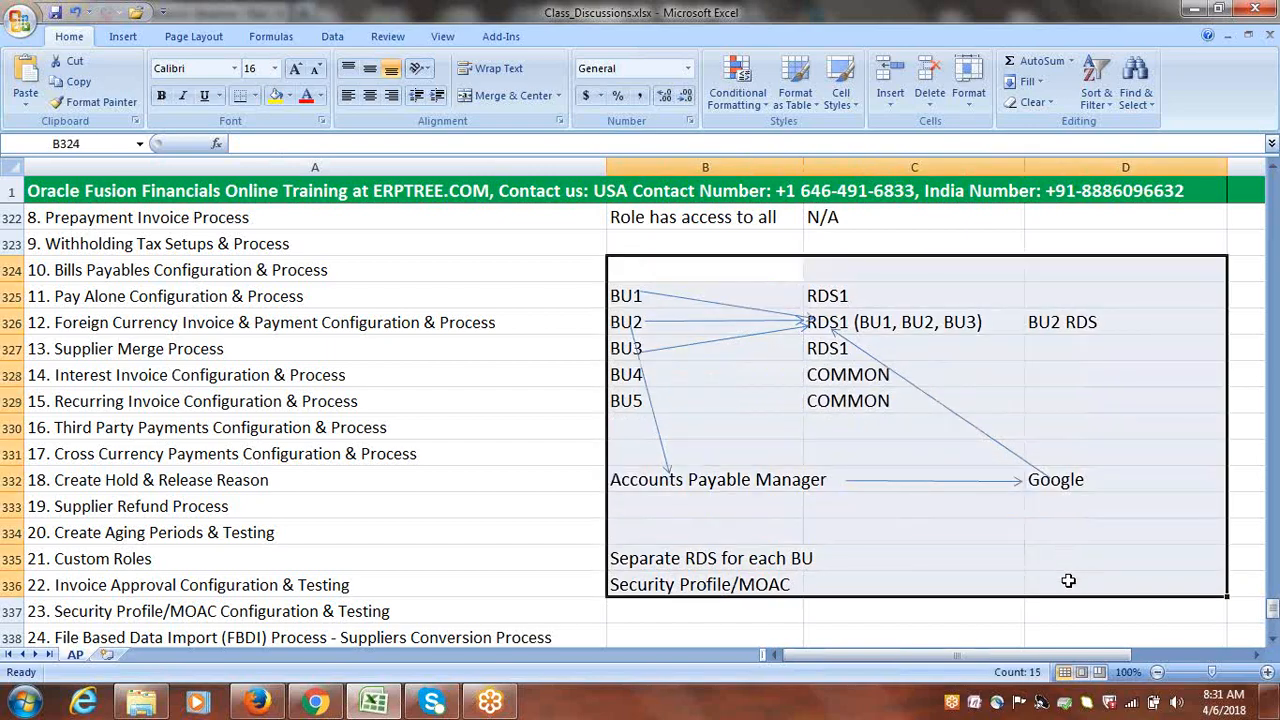
# Shade the mapping block B324:D336 with Aqua, Accent 5, Lighter 80% fill
pyautogui.click(524, 494)
pyautogui.click(644, 267)
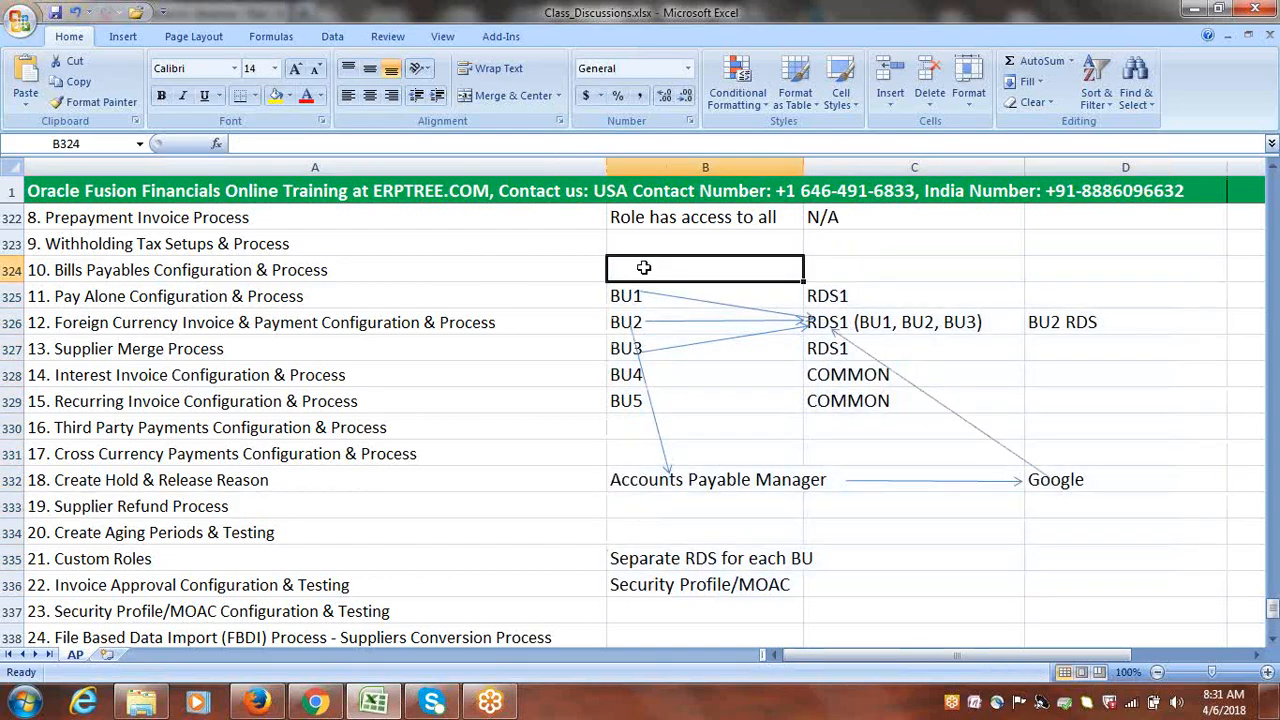
pyautogui.moveTo(644, 267); pyautogui.dragTo(1080, 583)
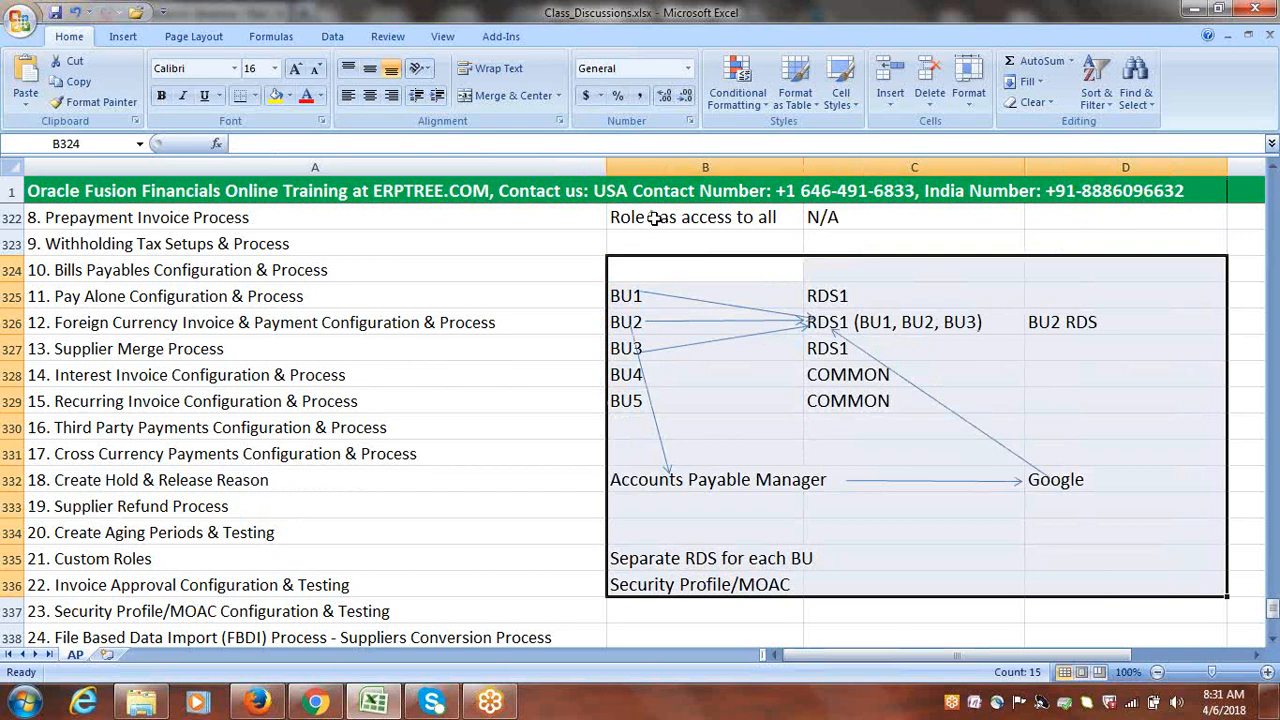
pyautogui.click(291, 96)
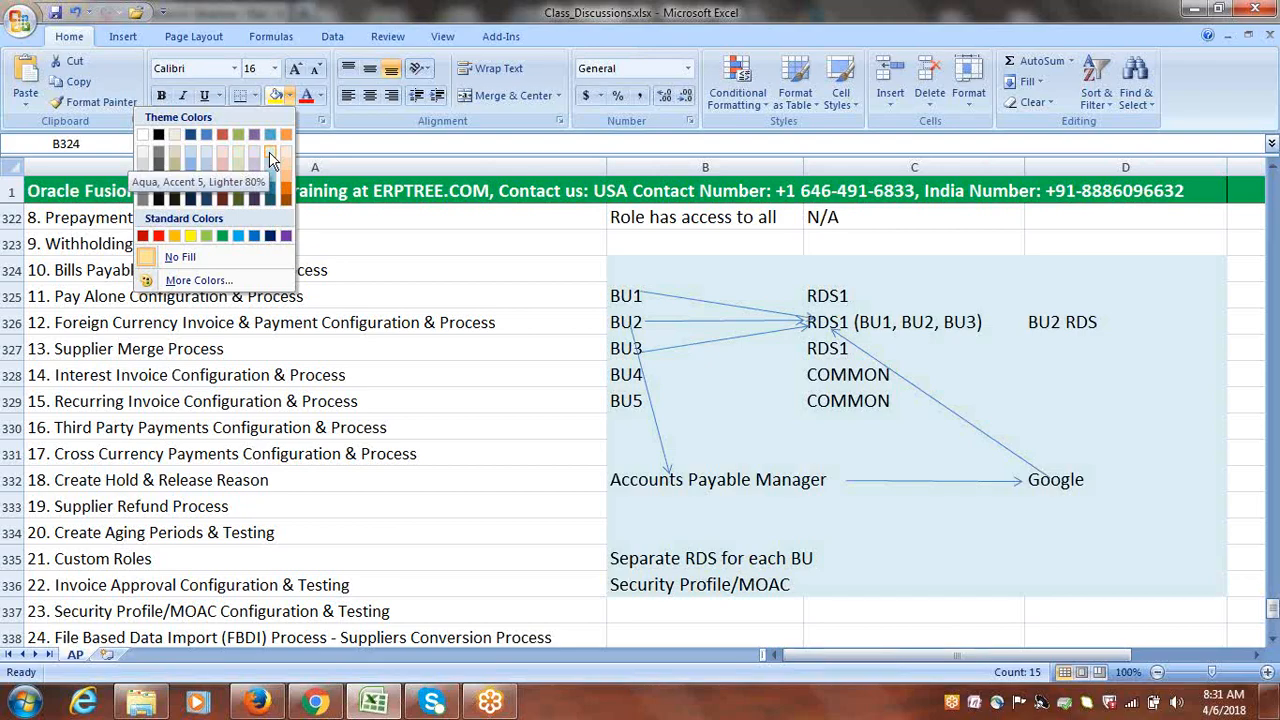
pyautogui.click(269, 156)
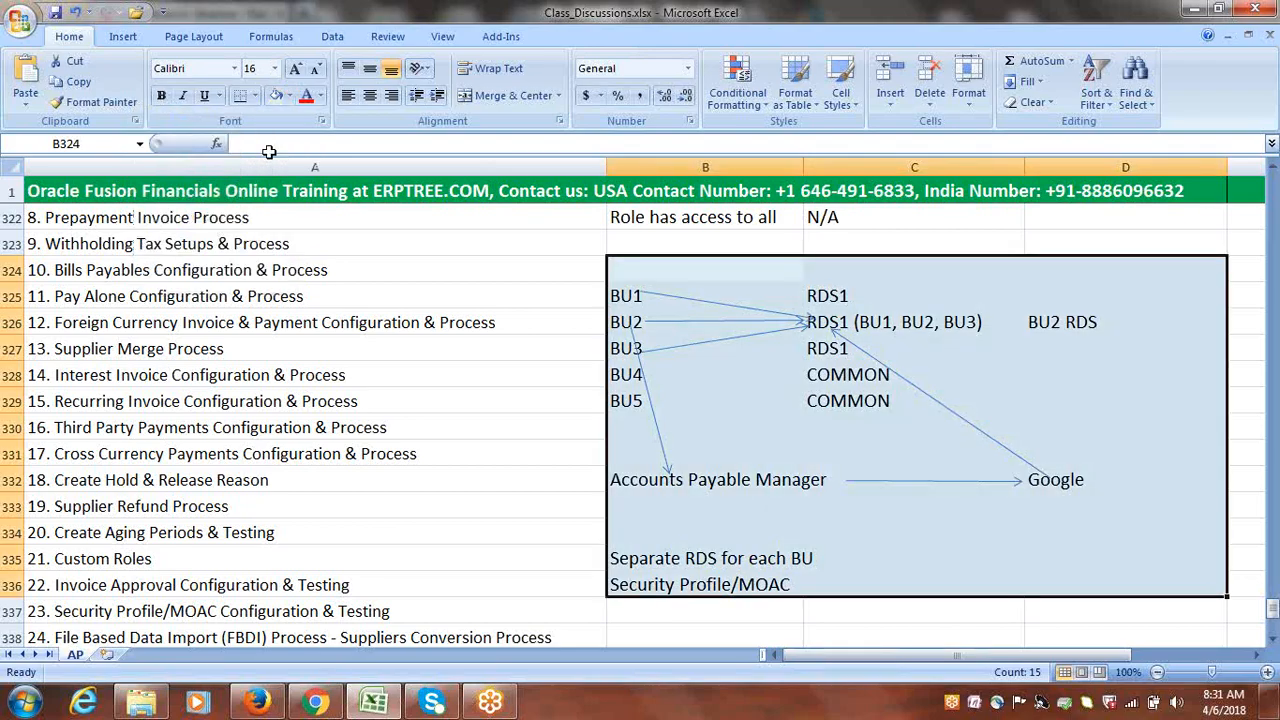
pyautogui.click(420, 428)
# Undo the aqua shading so the notes have no fill, and return to Fusion
pyautogui.click(937, 644)
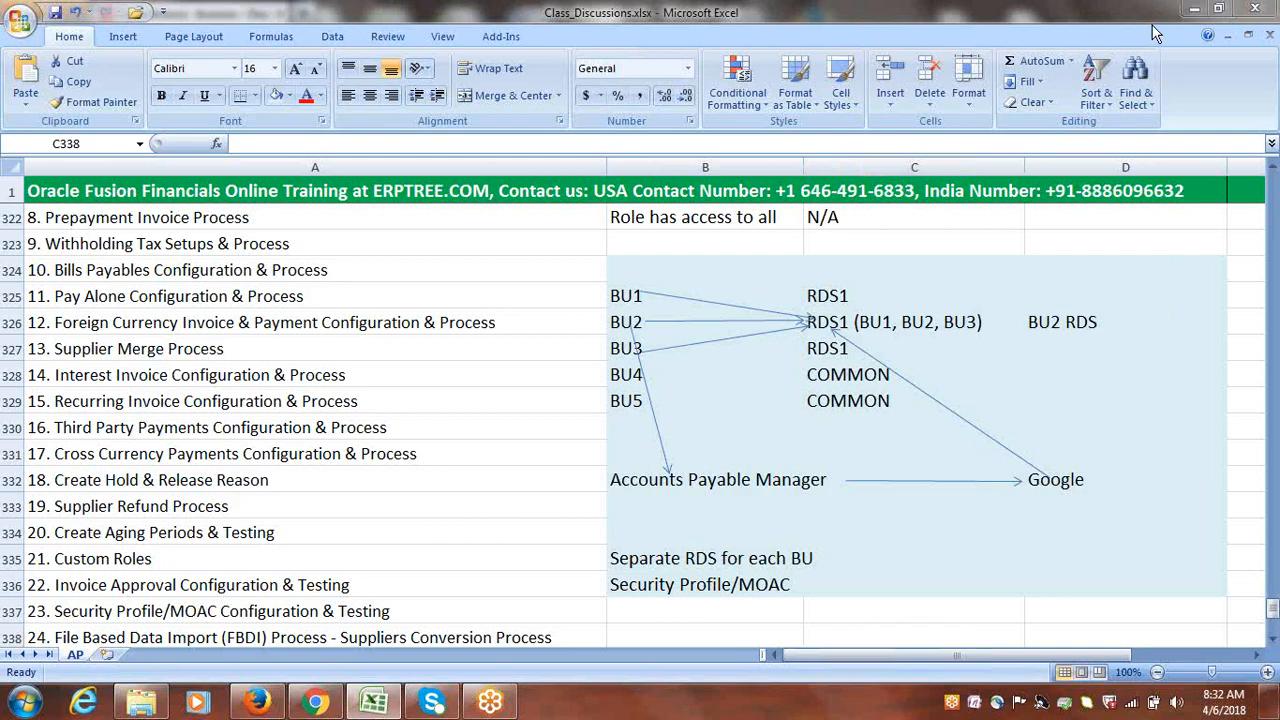
pyautogui.click(937, 236)
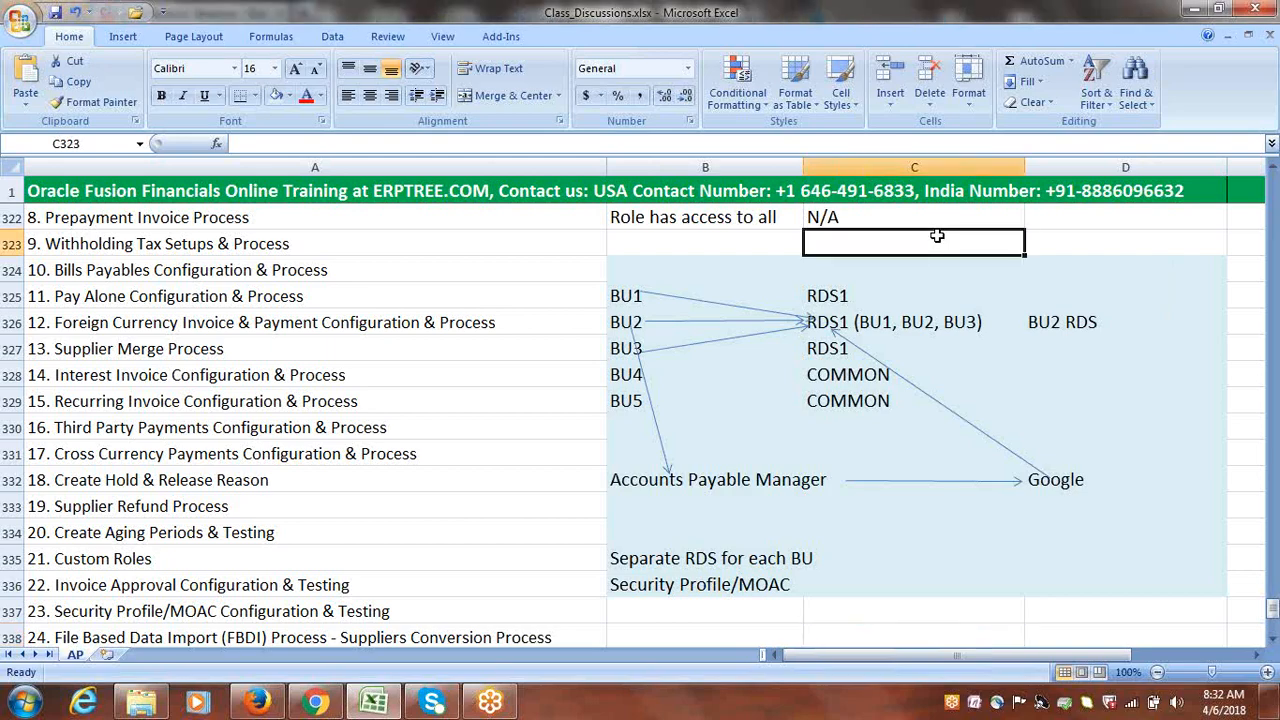
pyautogui.hotkey('ctrl', 'z')
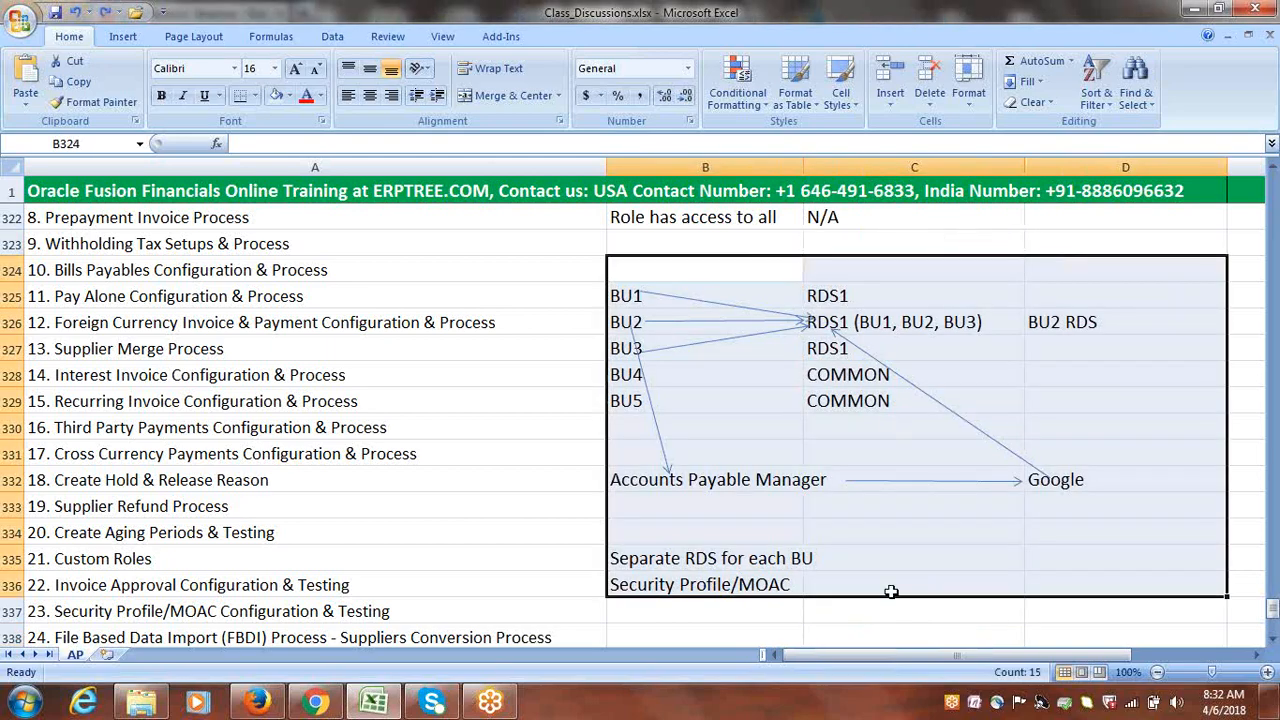
pyautogui.click(887, 632)
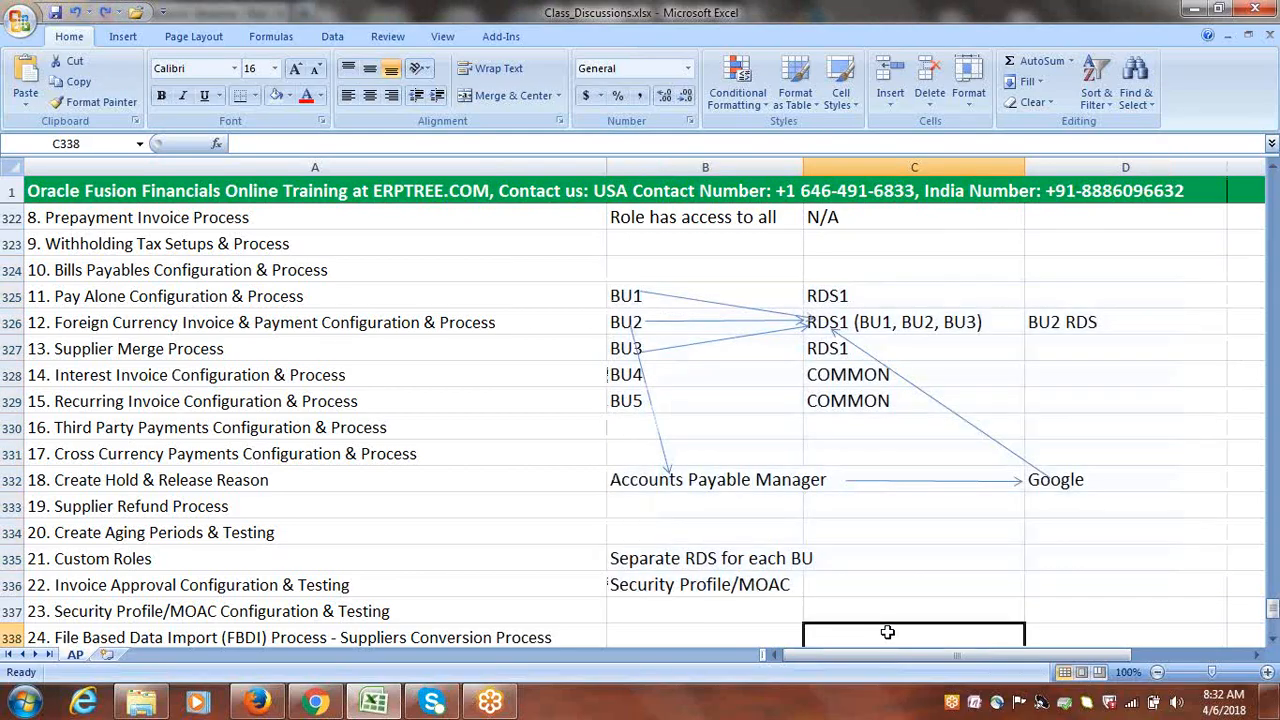
pyautogui.click(258, 702)
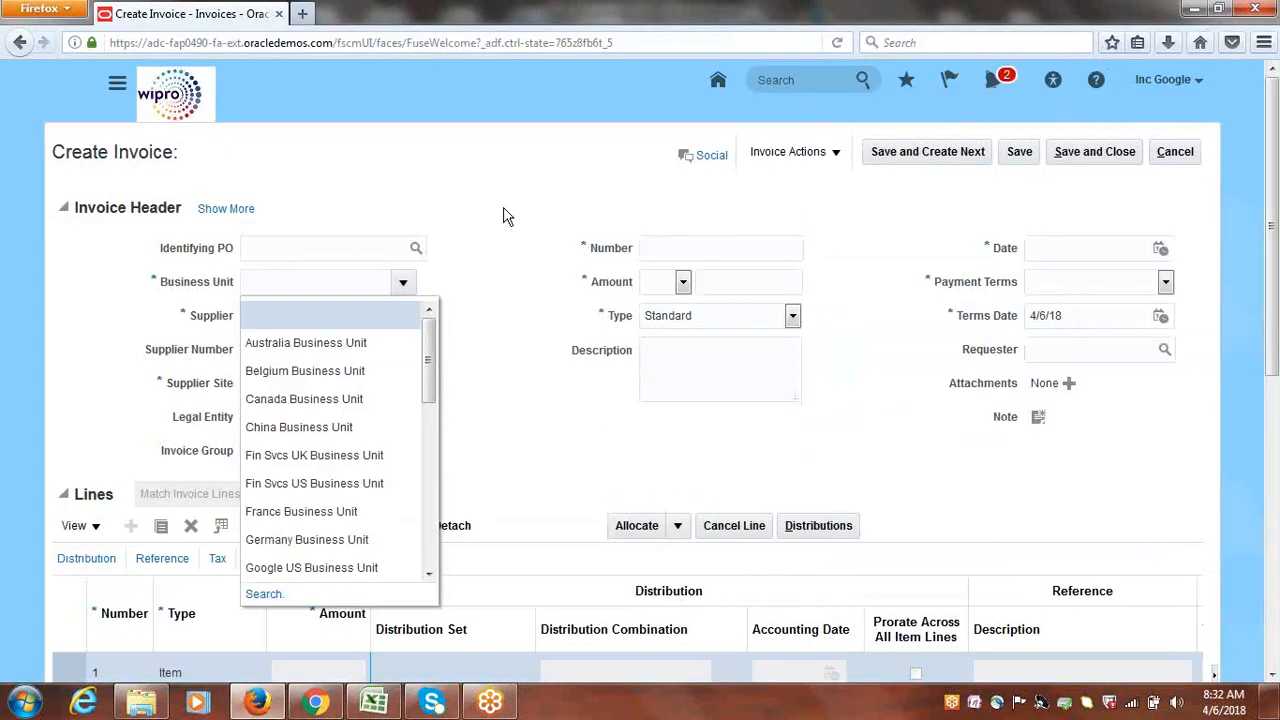
# Choose Google US Business Unit for the invoice, bringing in Google USA Legal Entity and Immediate terms
pyautogui.moveTo(432, 393); pyautogui.dragTo(432, 596)
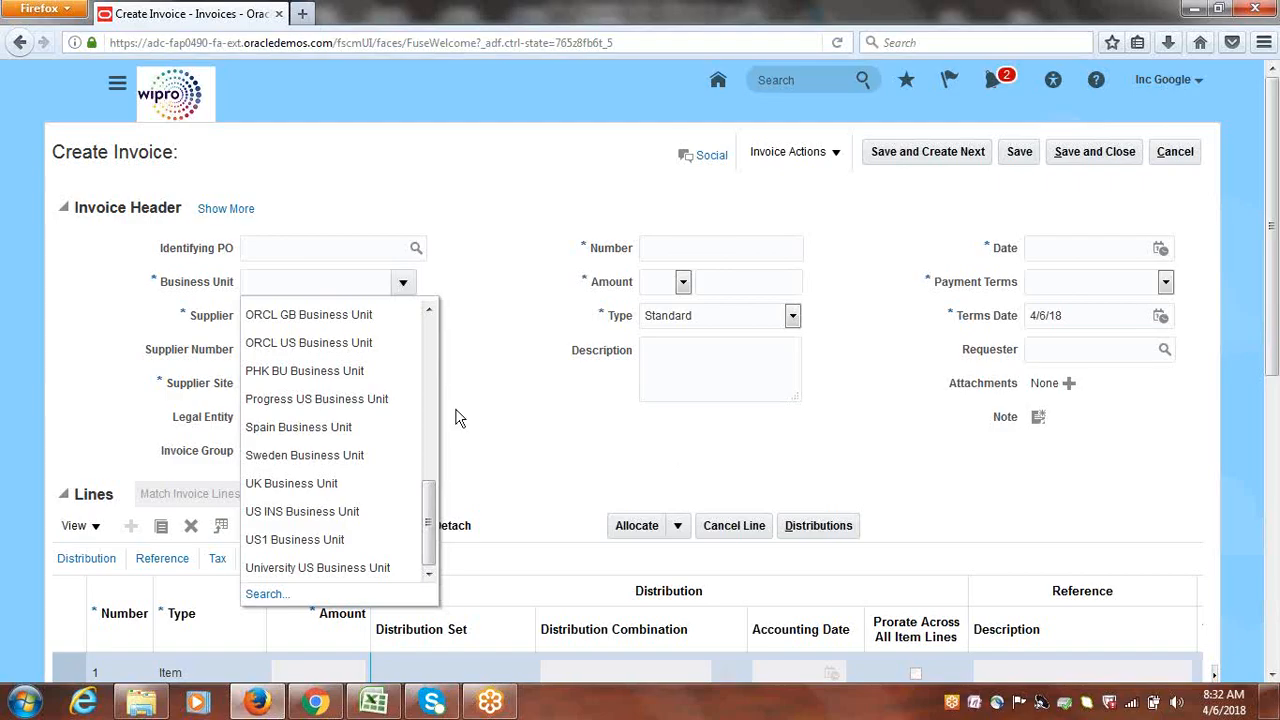
pyautogui.moveTo(428, 531); pyautogui.dragTo(433, 359)
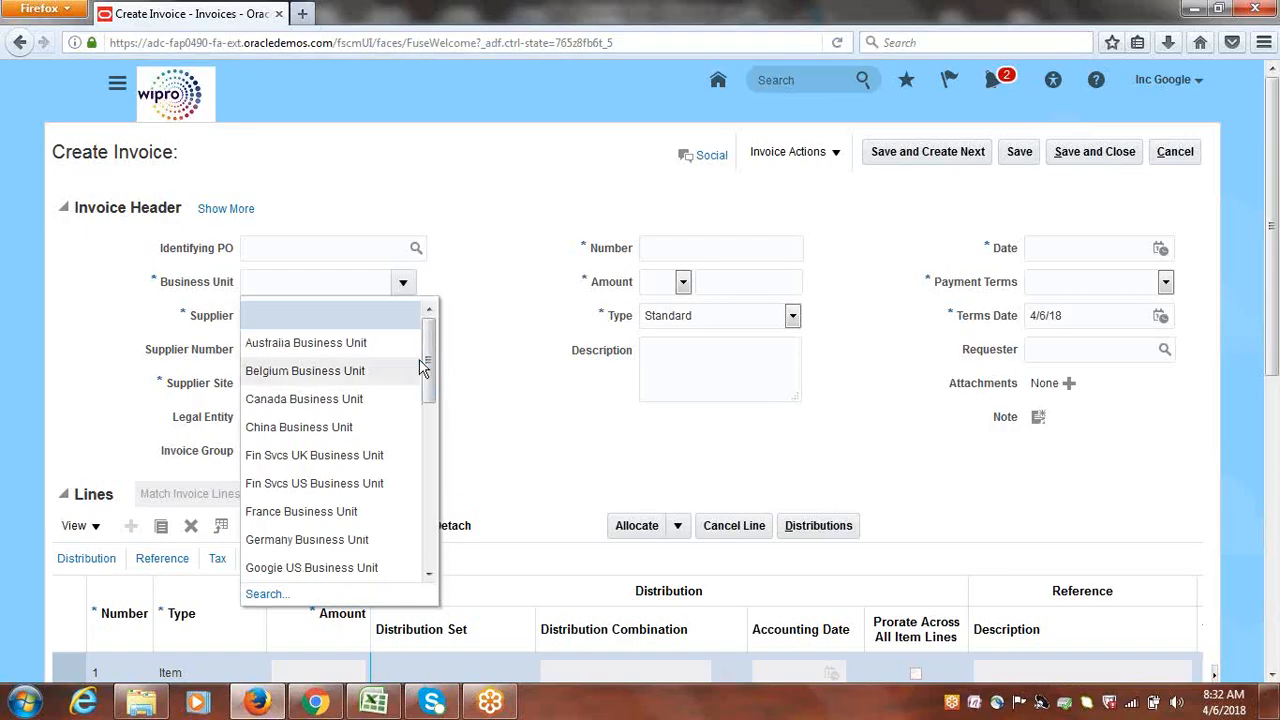
pyautogui.moveTo(430, 352); pyautogui.dragTo(429, 423)
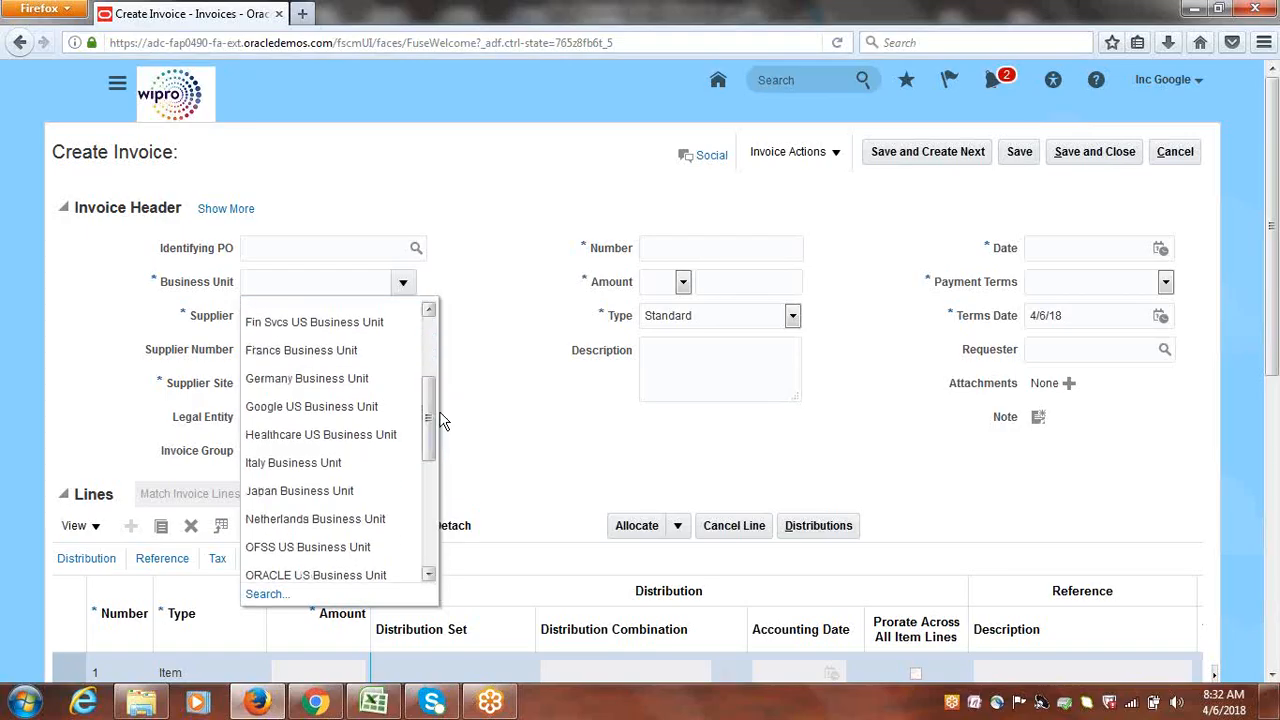
pyautogui.click(320, 409)
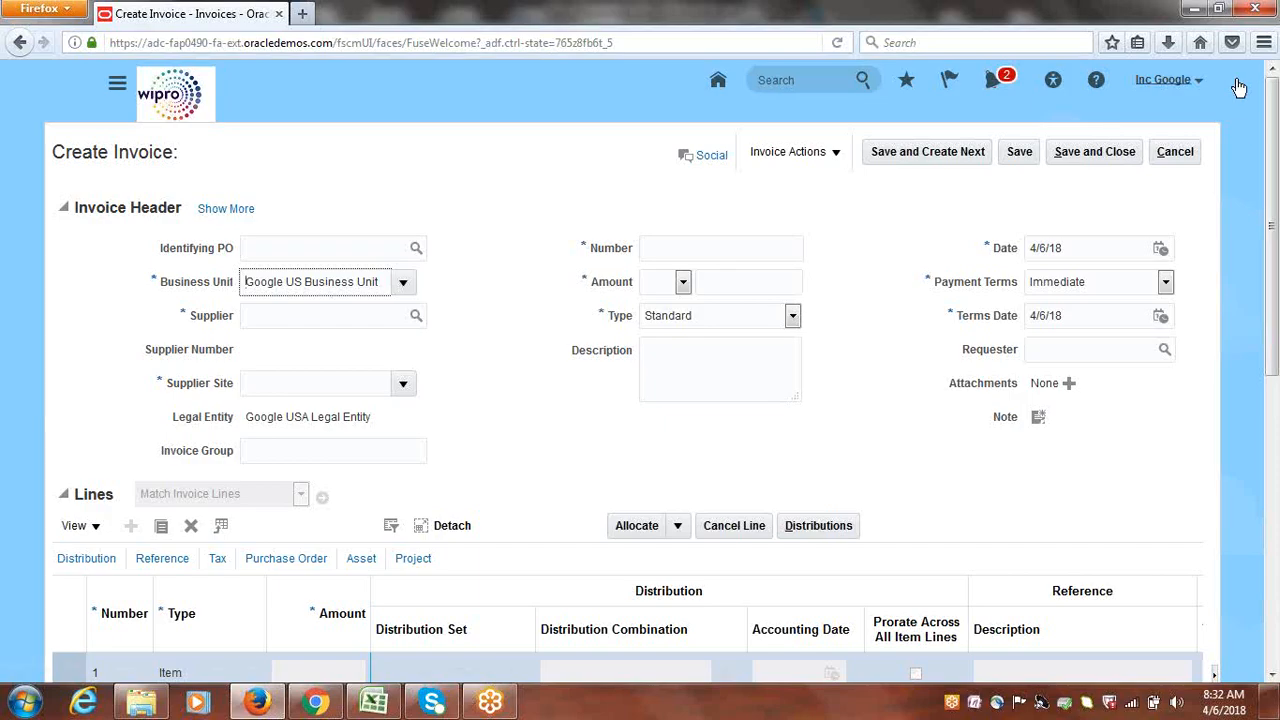
pyautogui.click(1087, 27)
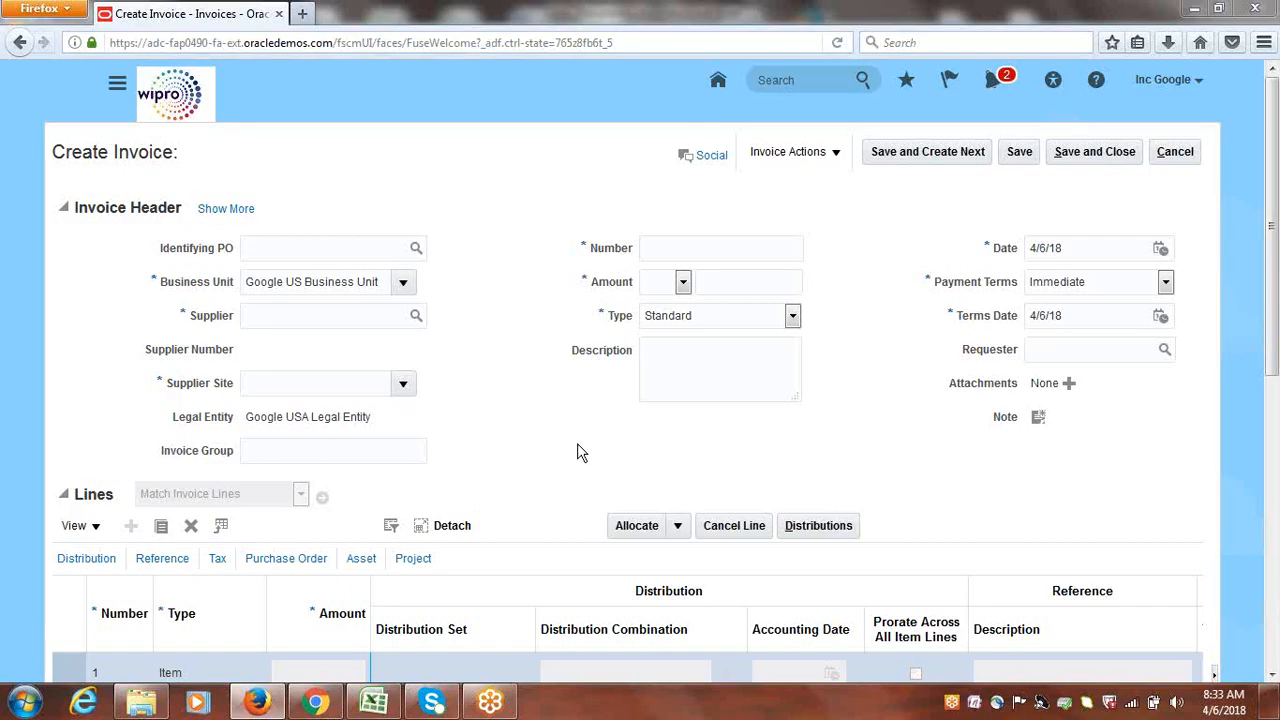
# Bring up Class_Discussions.xlsx showing the notes that map BU1–BU5 to RDS1 and COMMON
pyautogui.click(374, 702)
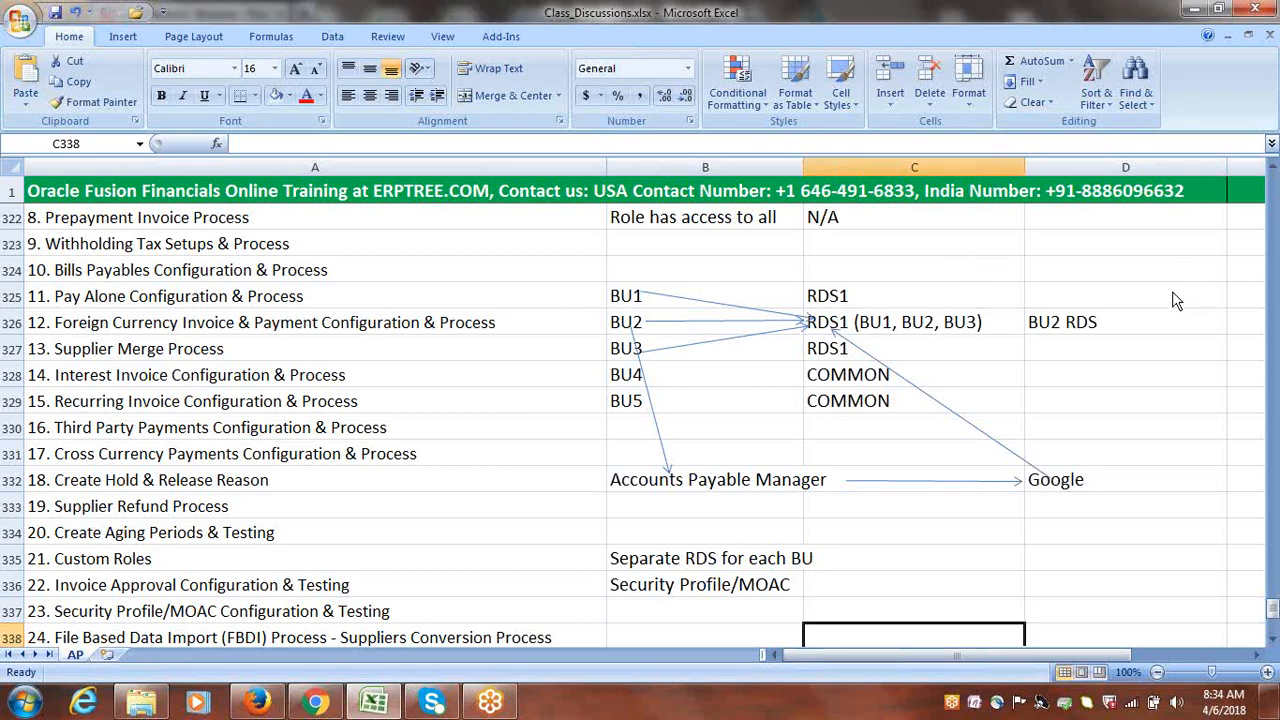
# Review the BU1–BU3 entries in the notes, then go back to the Create Invoice page
pyautogui.click(1175, 330)
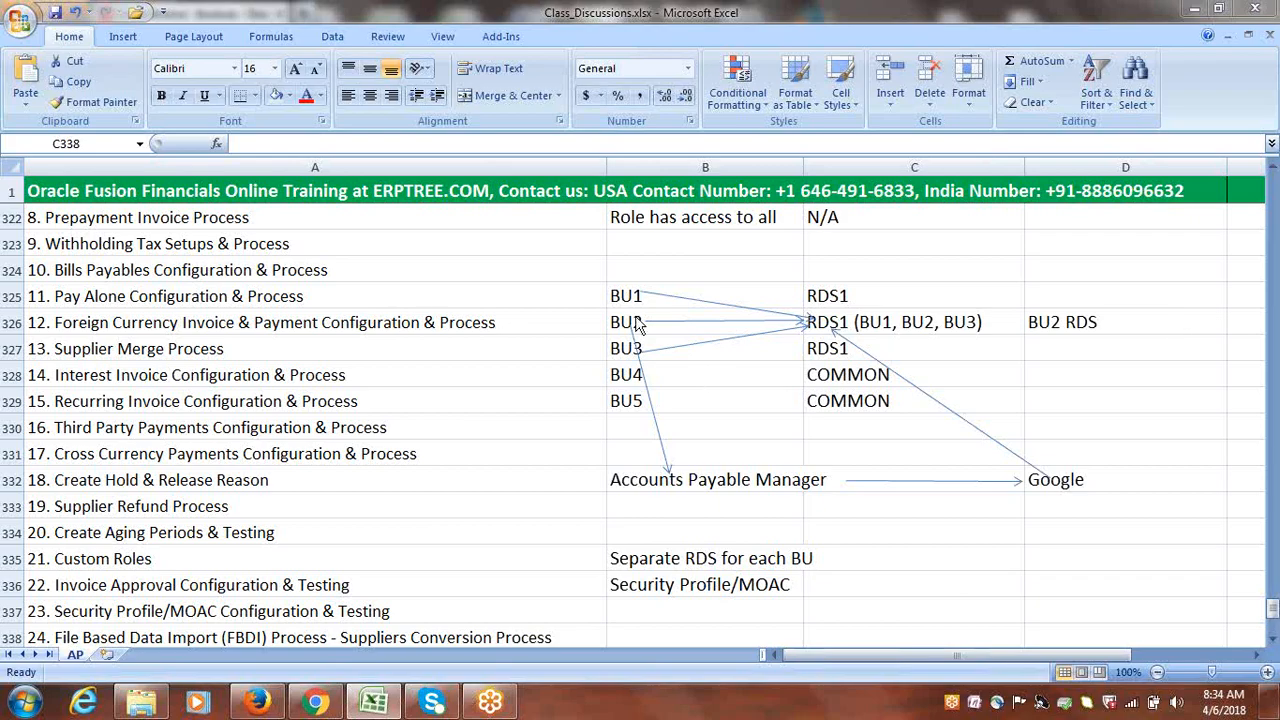
pyautogui.click(630, 445)
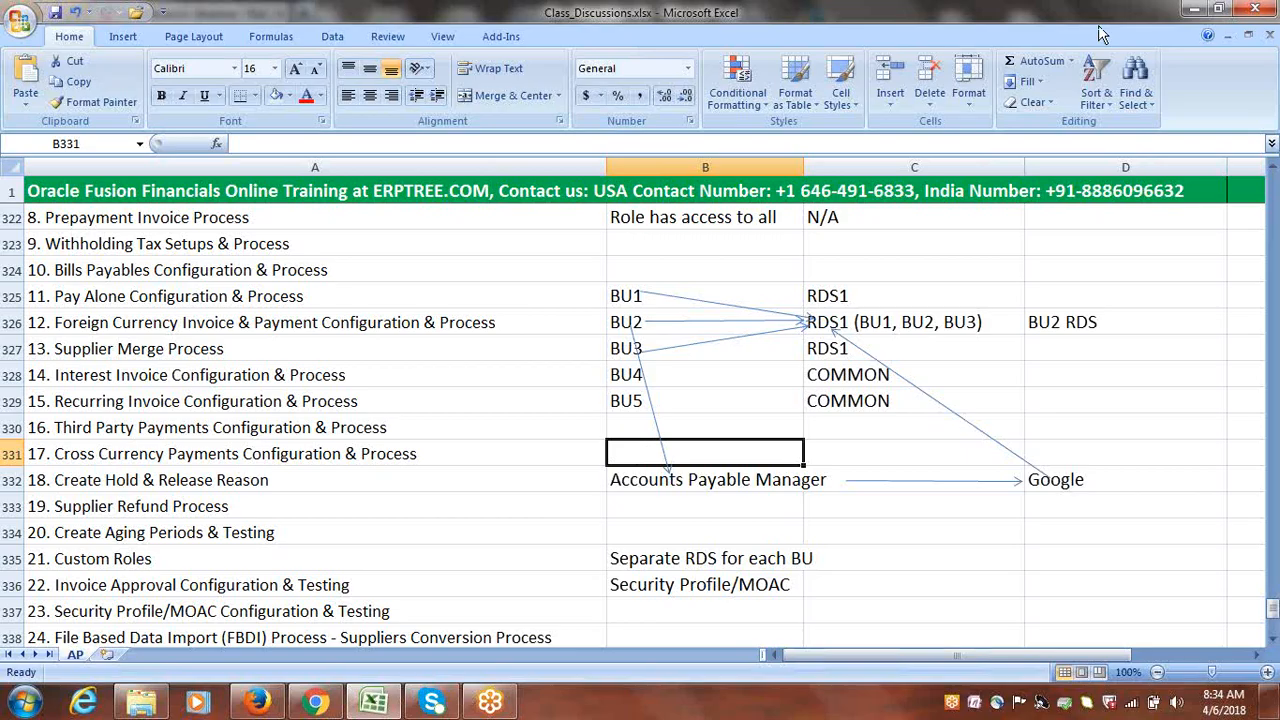
pyautogui.click(1154, 27)
pyautogui.click(1154, 28)
pyautogui.moveTo(618, 291); pyautogui.dragTo(622, 340)
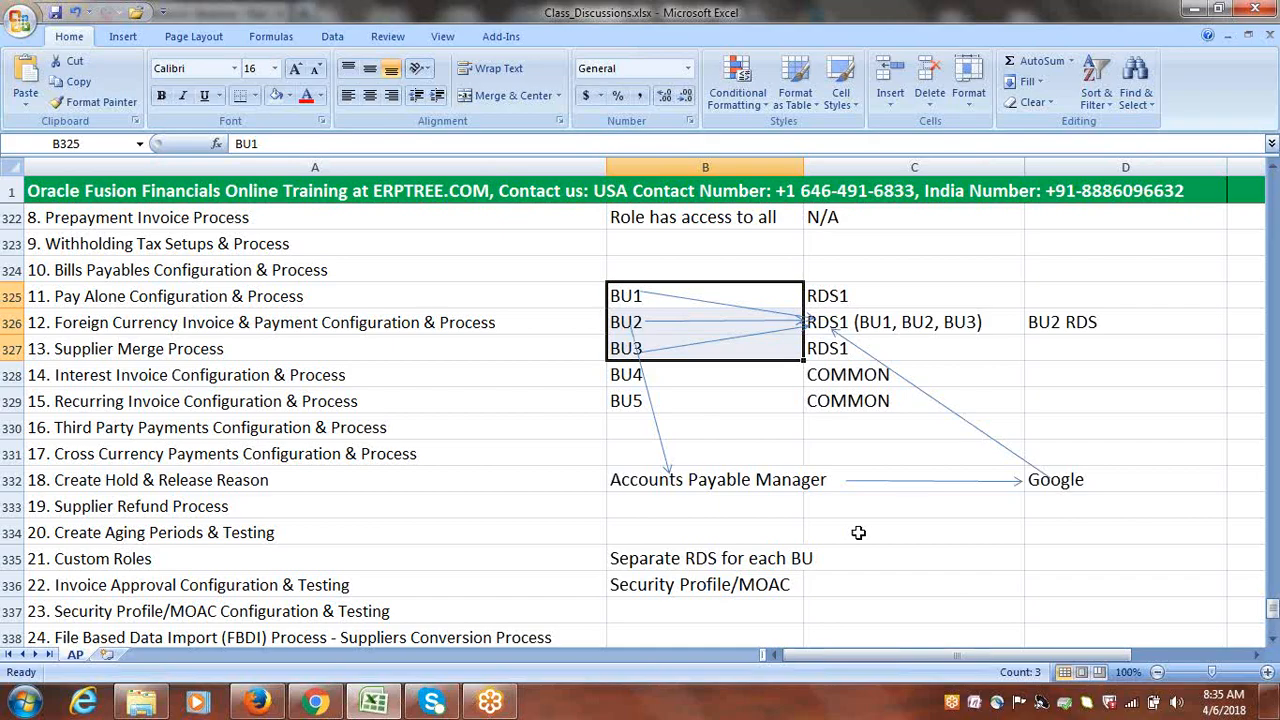
pyautogui.click(1052, 370)
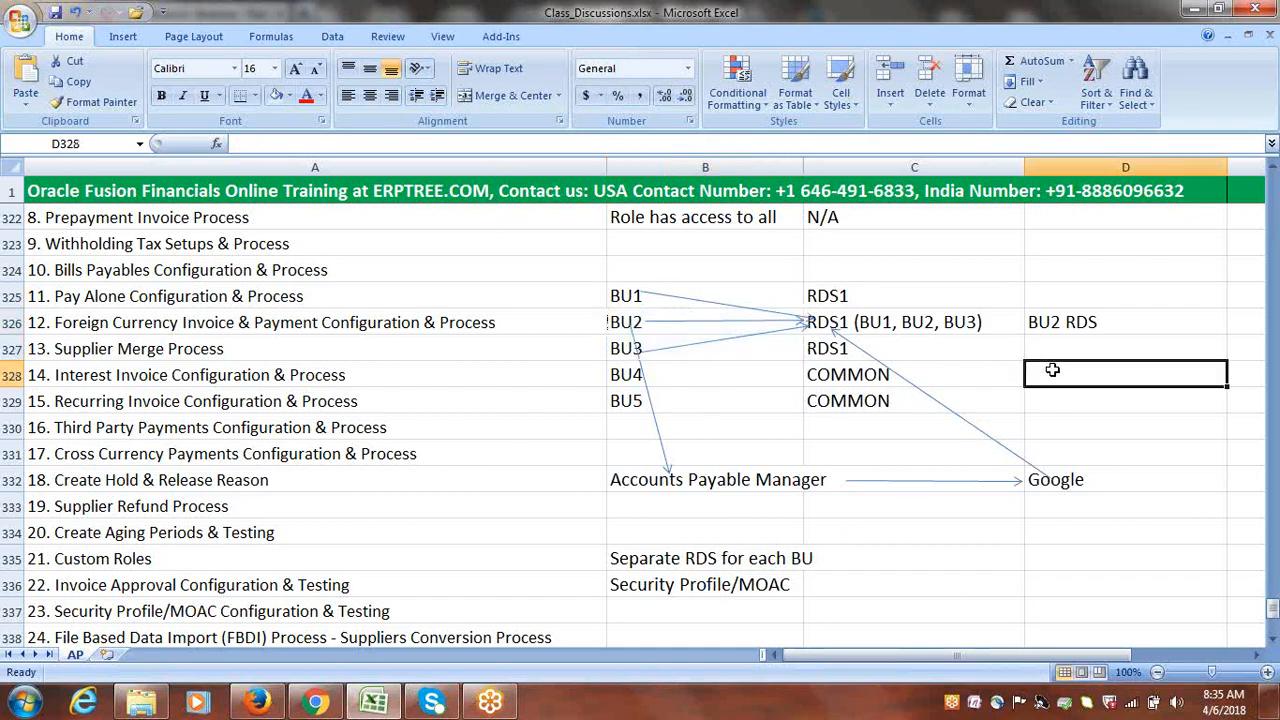
pyautogui.click(1087, 36)
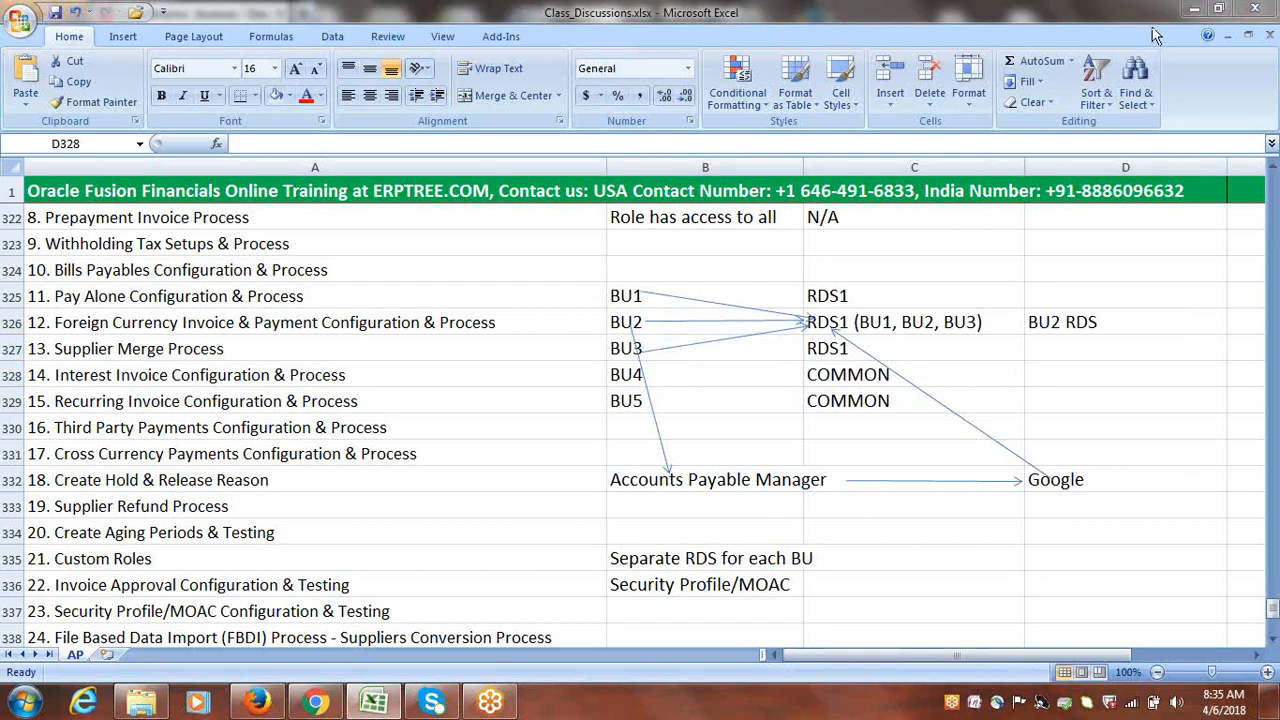
pyautogui.click(258, 702)
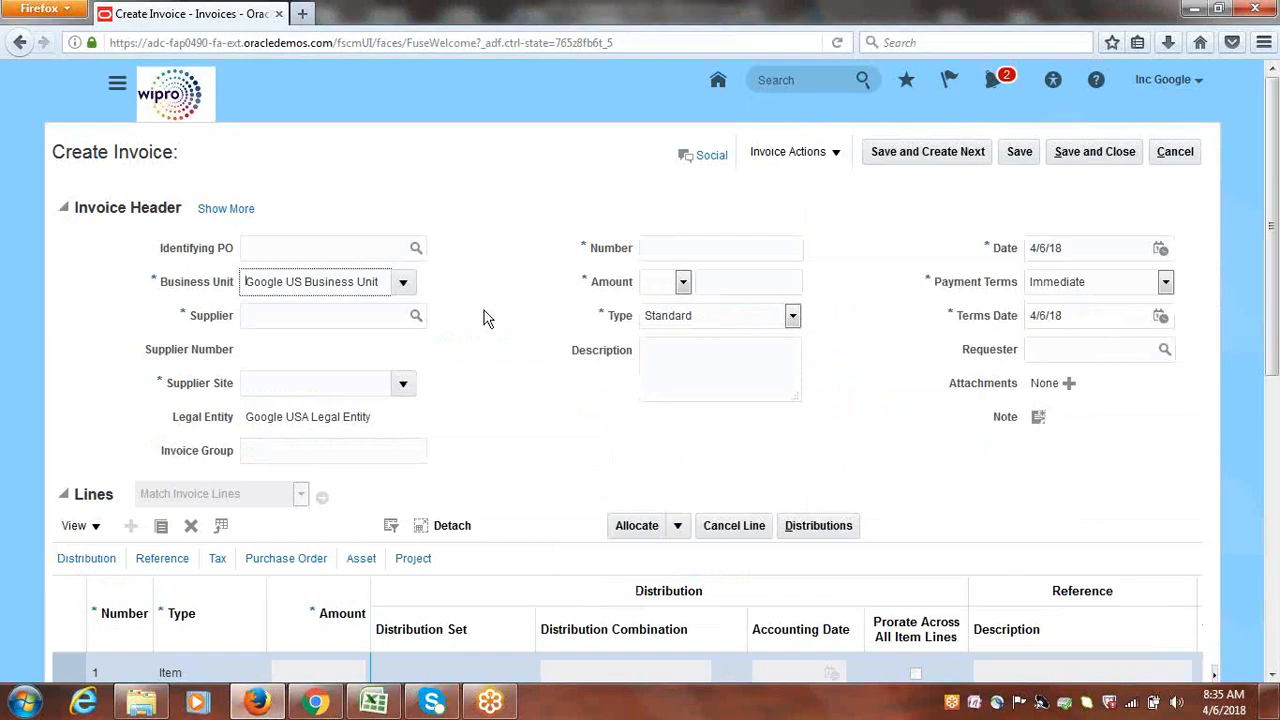
# Keep Google US Business Unit as the business unit and cancel the invoice
pyautogui.click(403, 282)
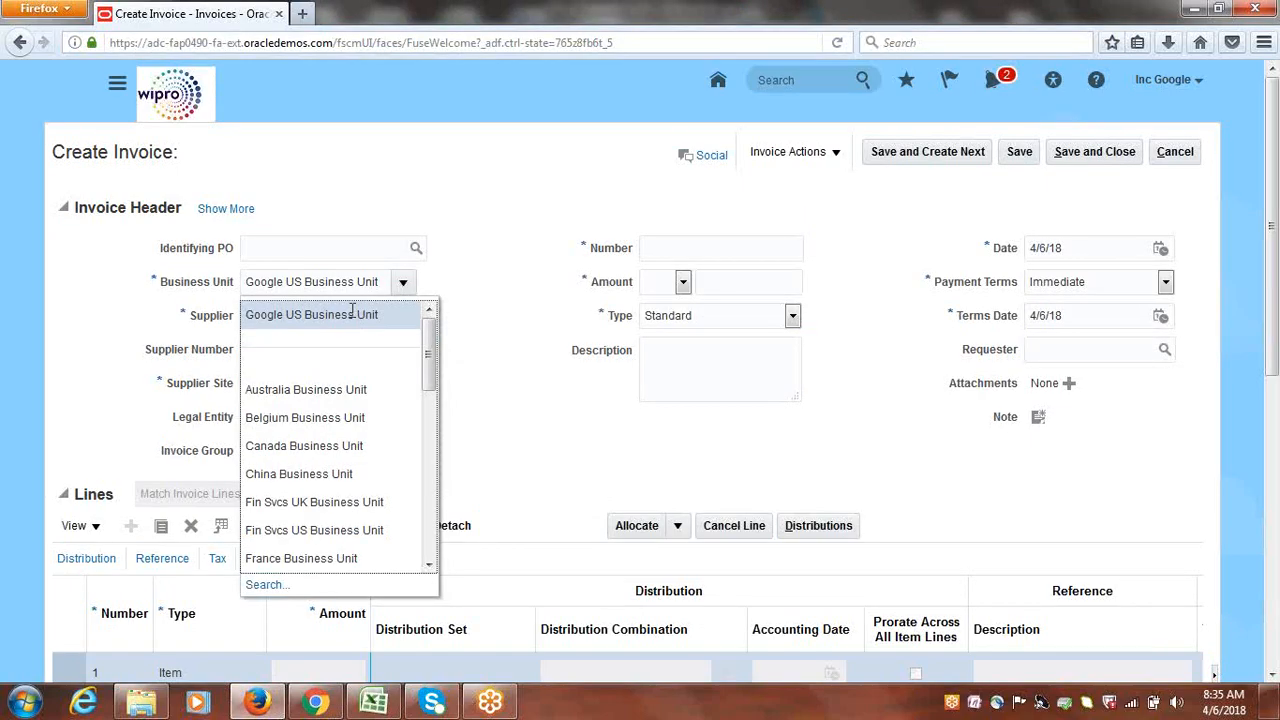
pyautogui.click(352, 311)
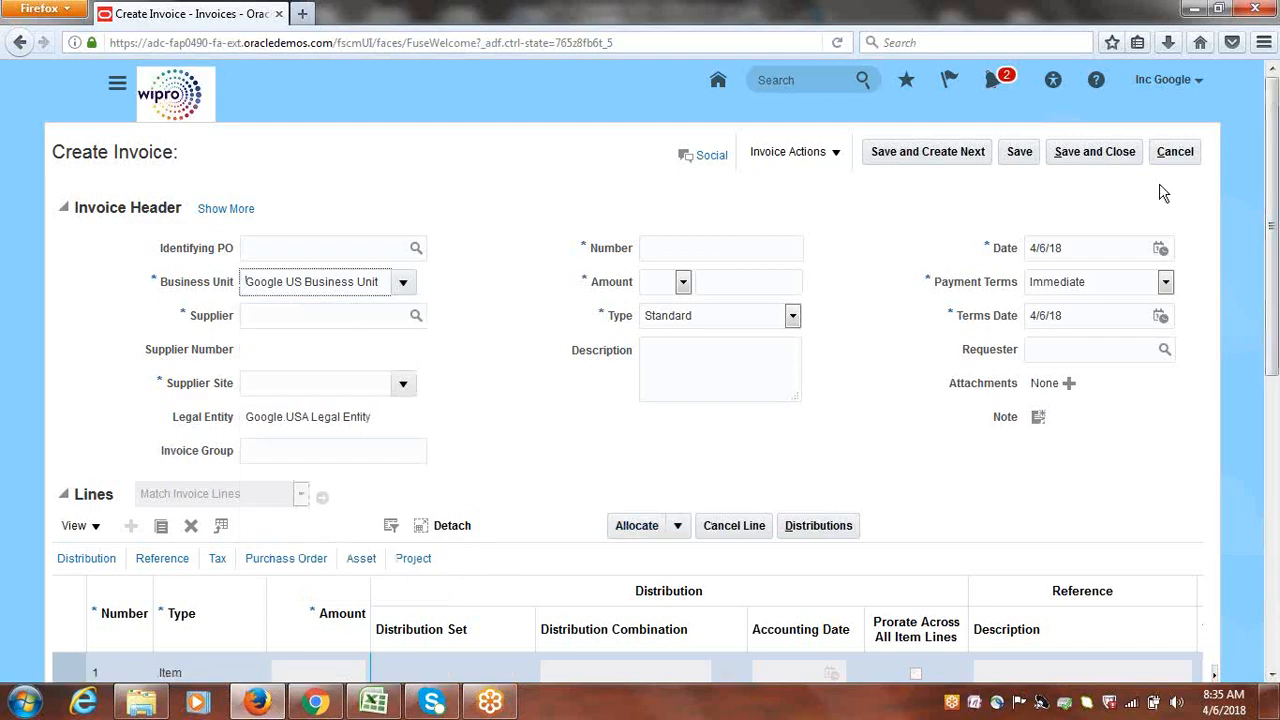
pyautogui.click(1176, 155)
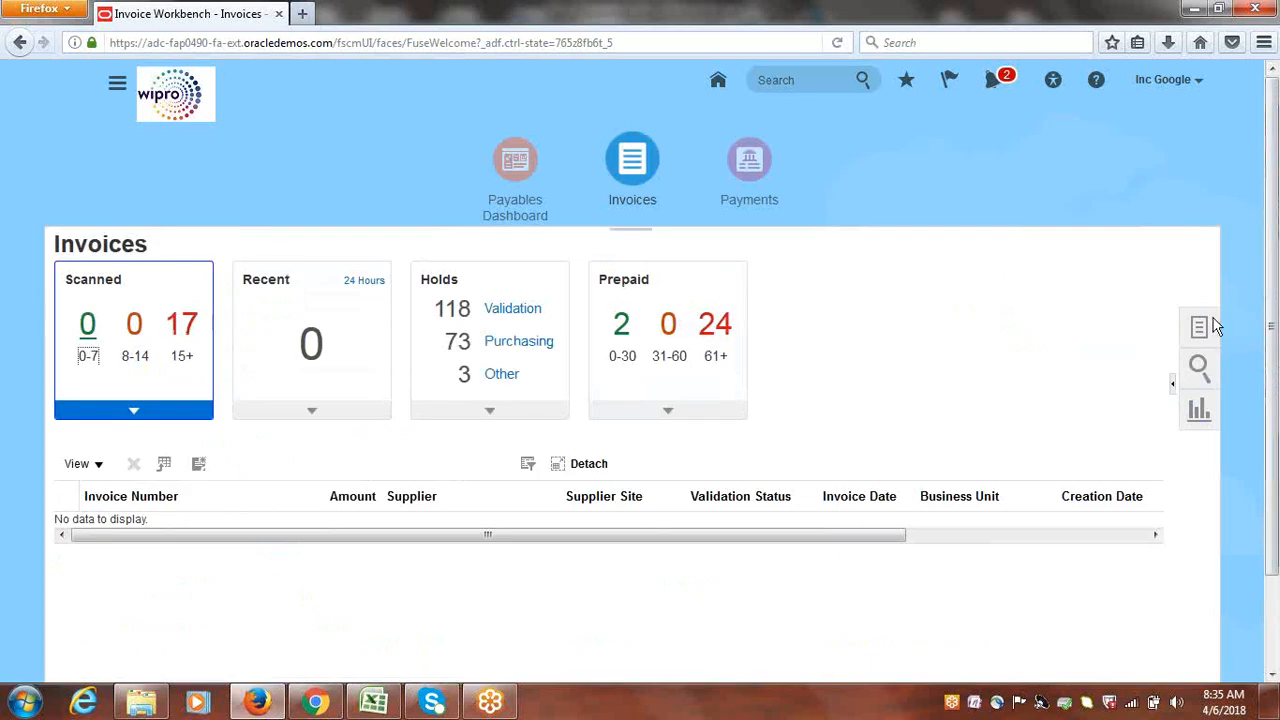
# Start another new invoice from Tasks and cancel it as well
pyautogui.click(1213, 325)
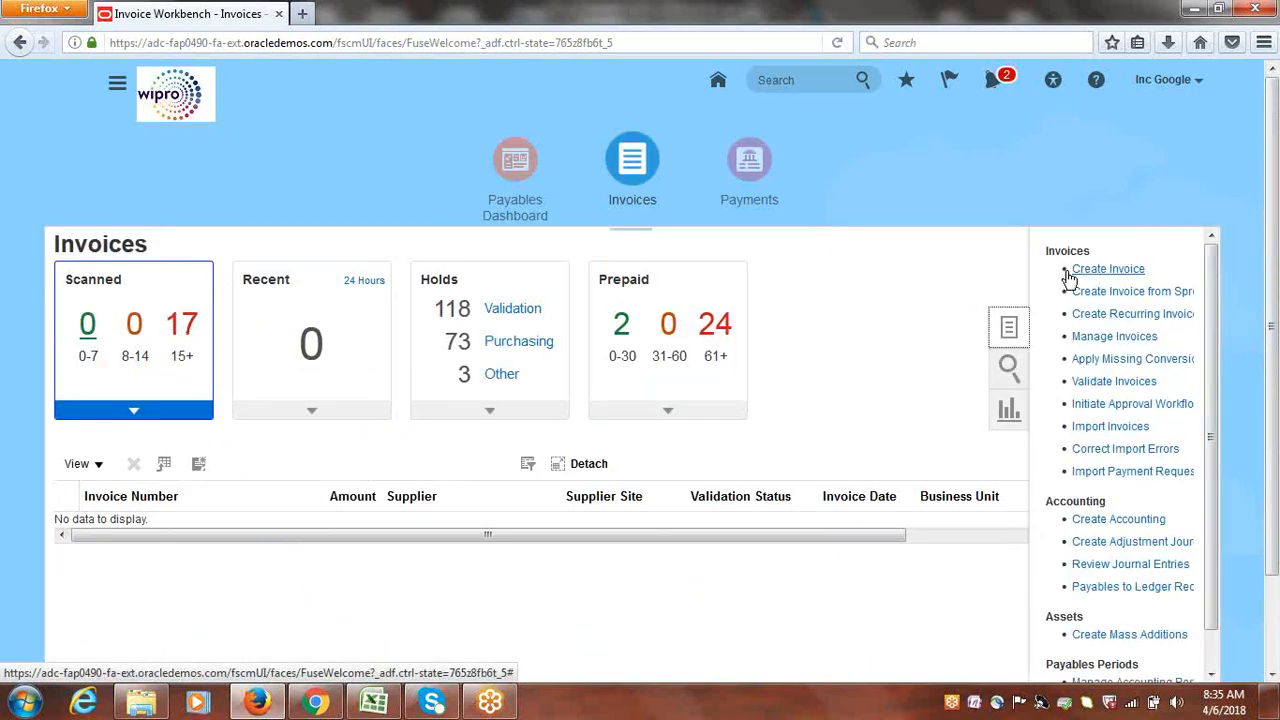
pyautogui.click(1097, 268)
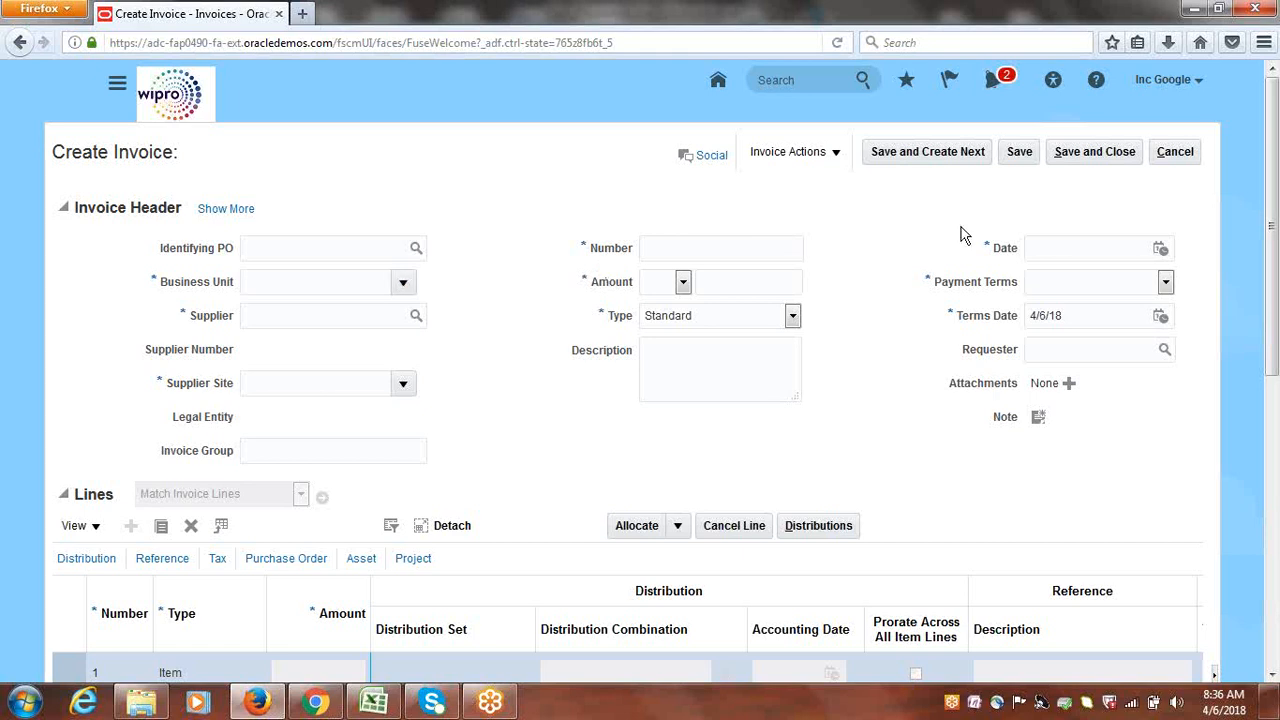
pyautogui.click(1186, 154)
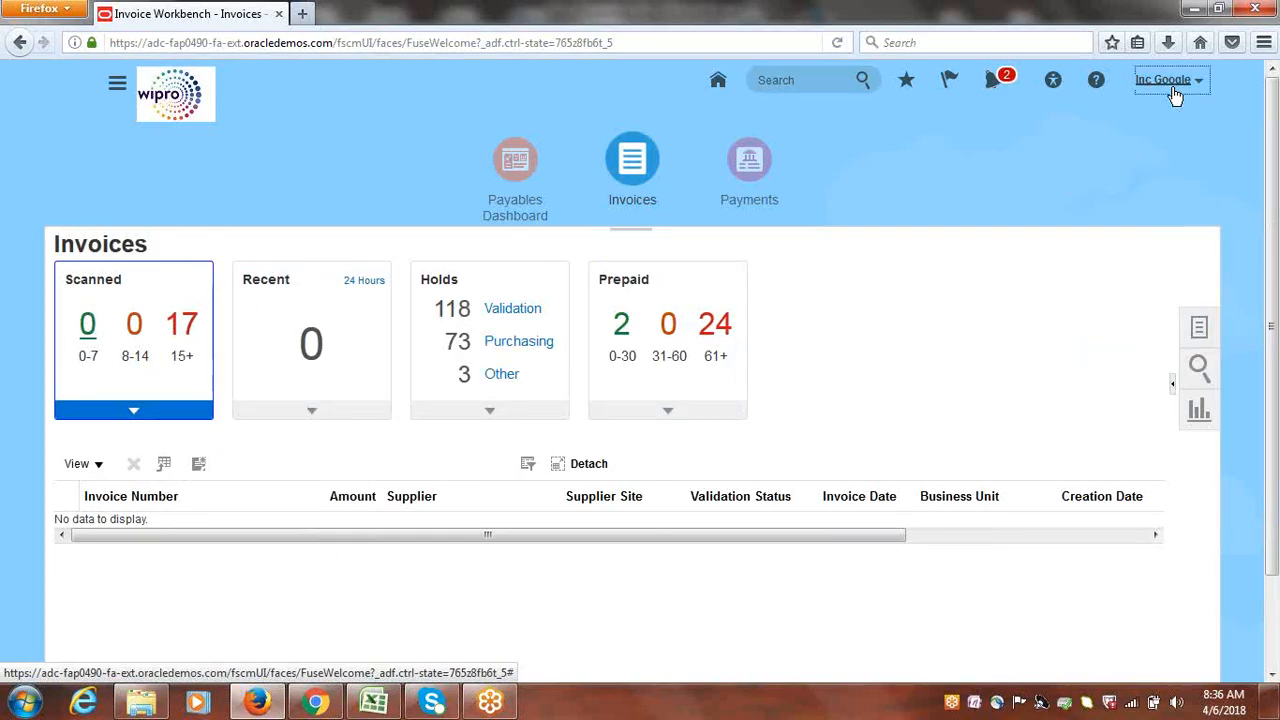
# In Setup and Maintenance, search tasks for 'Administrator Profile' and open Manage Administrator Profile Values
pyautogui.click(1172, 94)
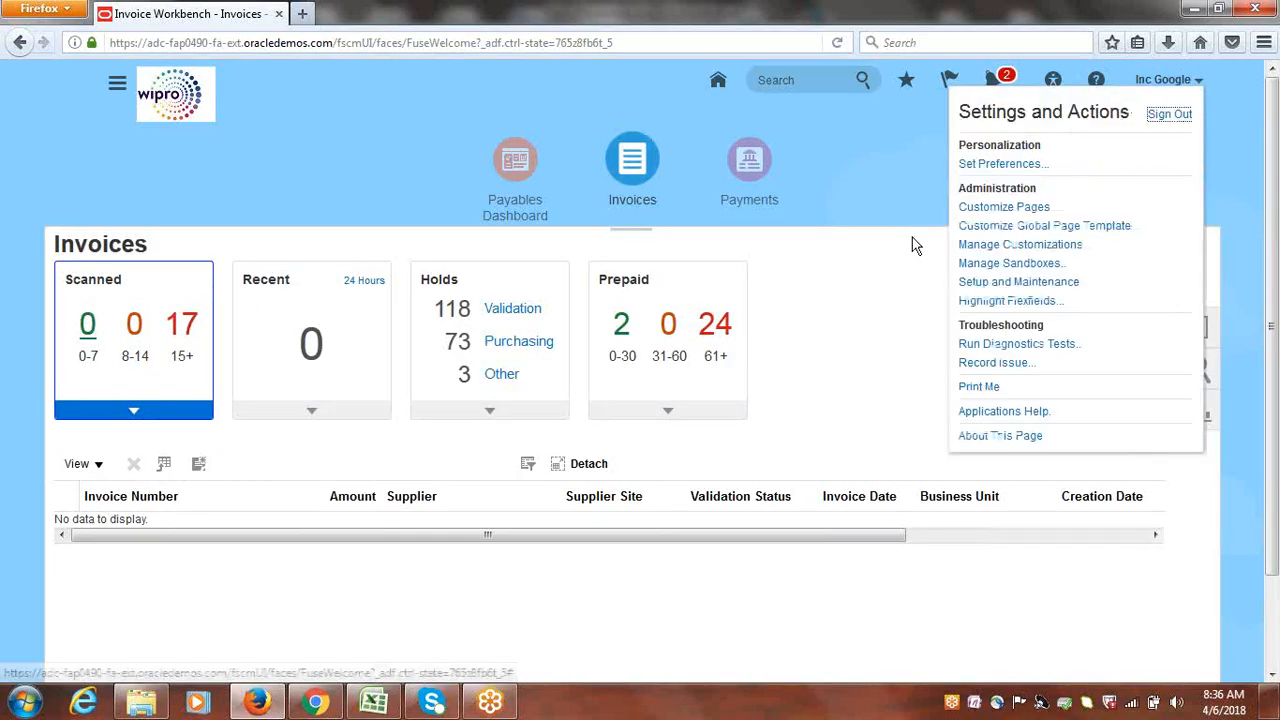
pyautogui.click(1040, 288)
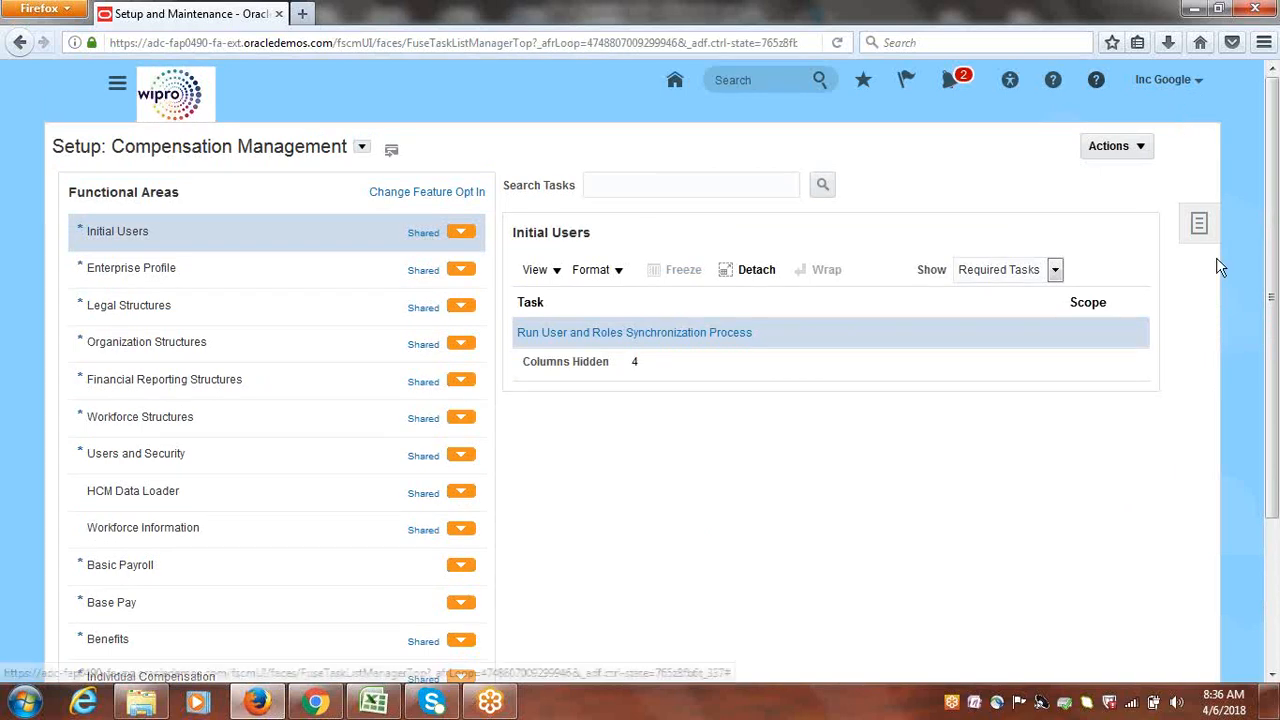
pyautogui.click(1200, 226)
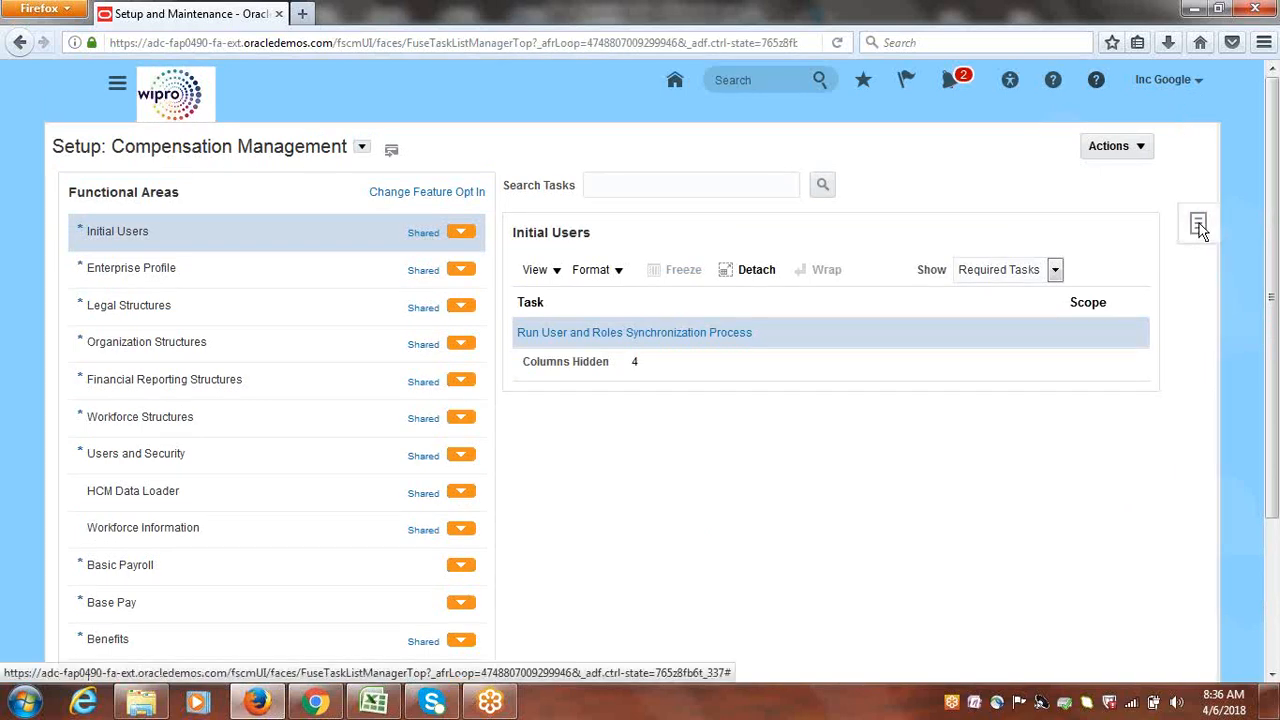
pyautogui.click(1084, 336)
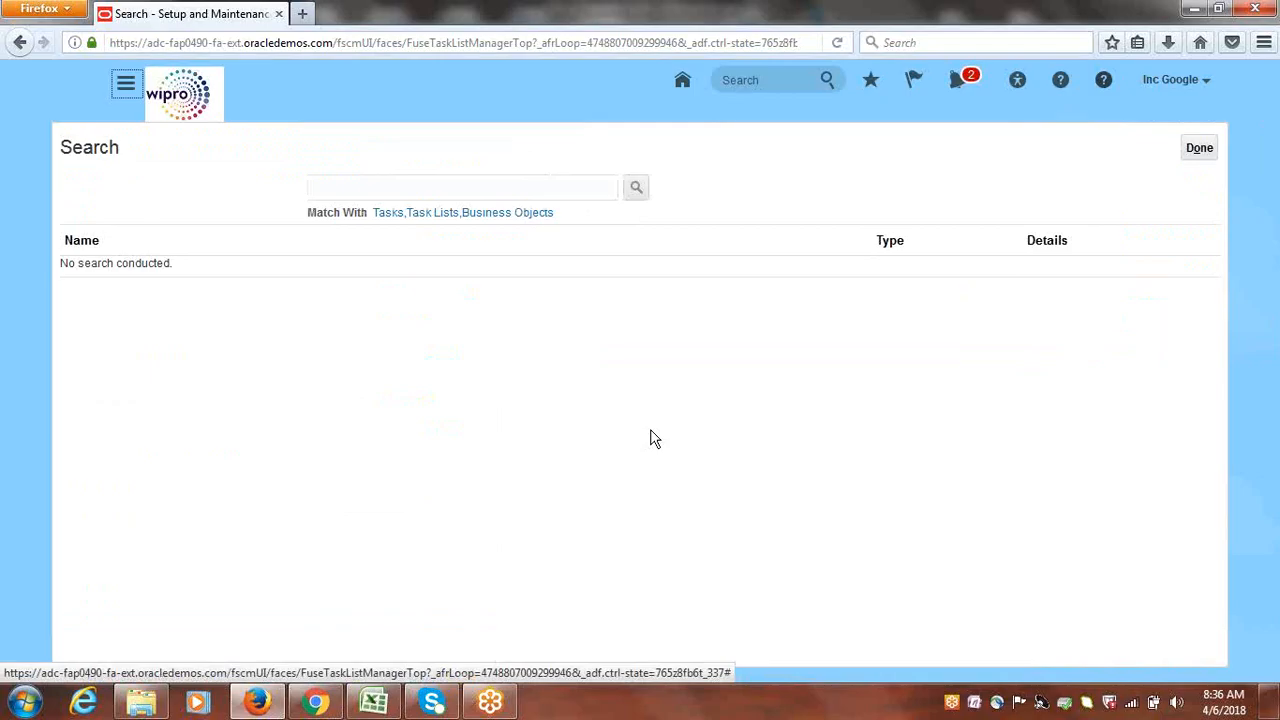
pyautogui.click(449, 187)
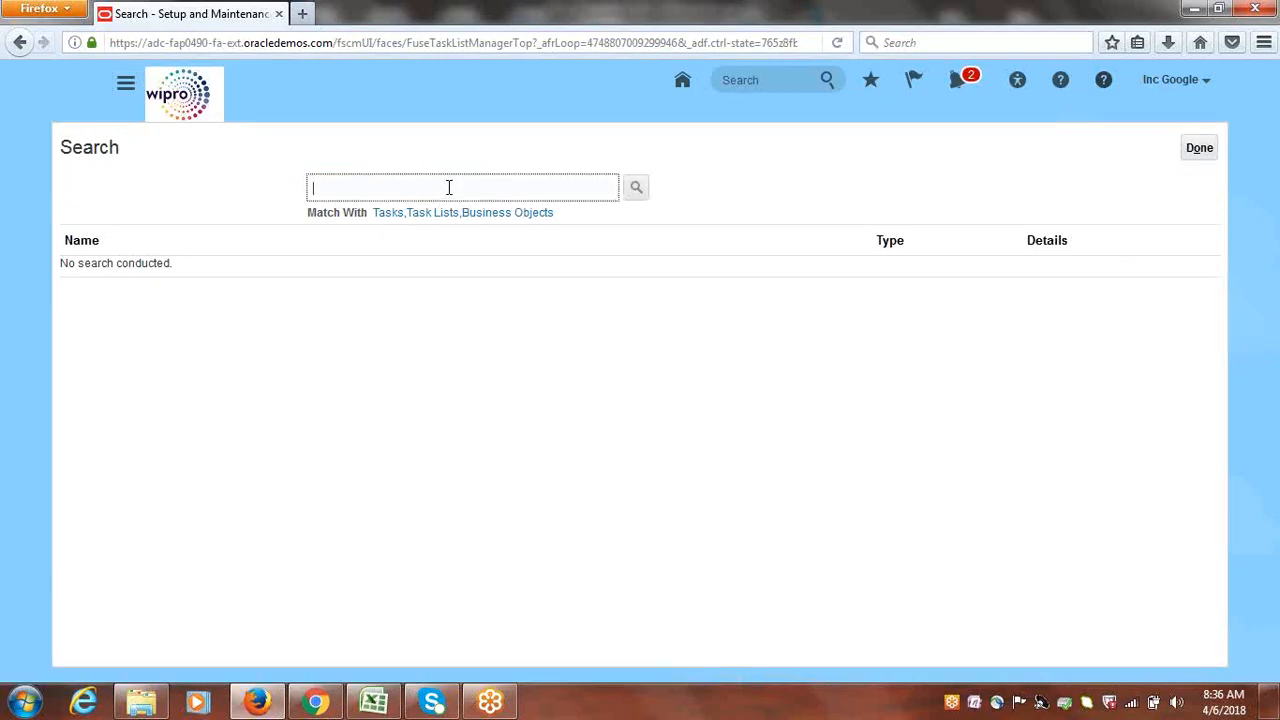
pyautogui.write('Administrator Profile,')
pyautogui.press('Return')
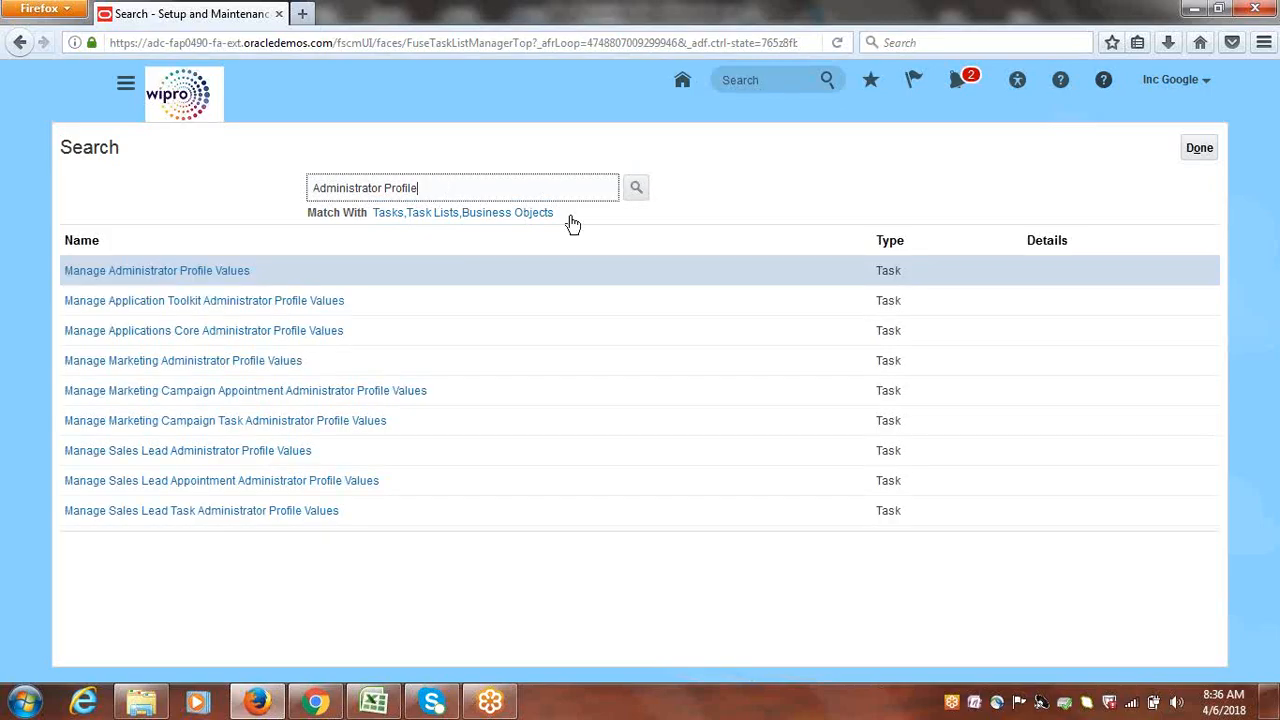
pyautogui.click(175, 278)
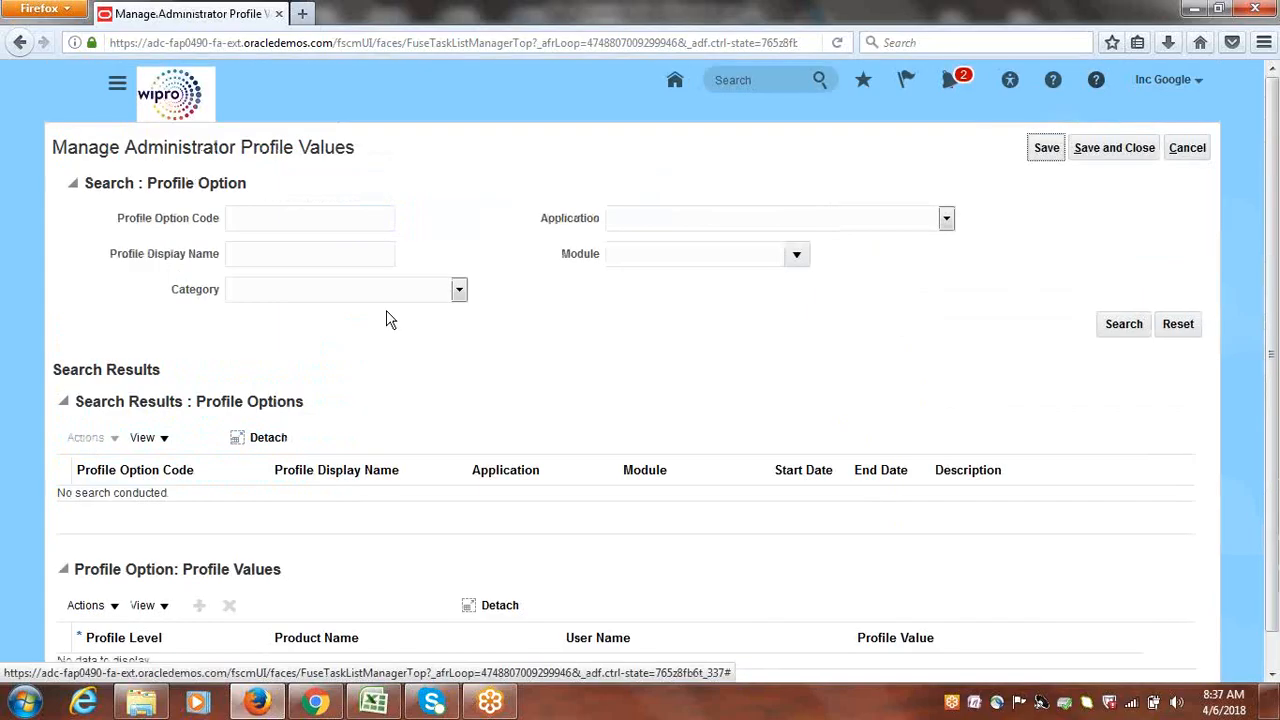
# Search profile display name 'Default Business Unit' to bring up DEFAULT_ORG_ID and its values
pyautogui.click(285, 253)
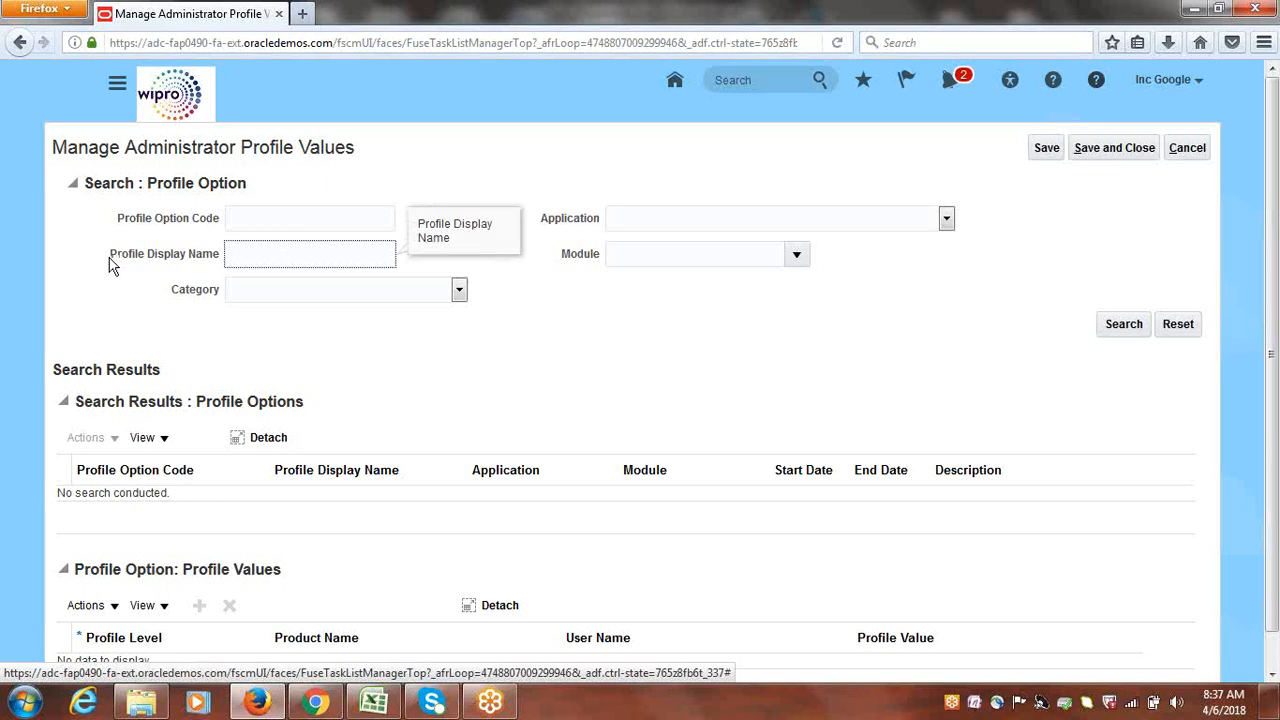
pyautogui.write('de')
pyautogui.press('BackSpace')
pyautogui.press('BackSpace')
pyautogui.write('Default Profile Value')
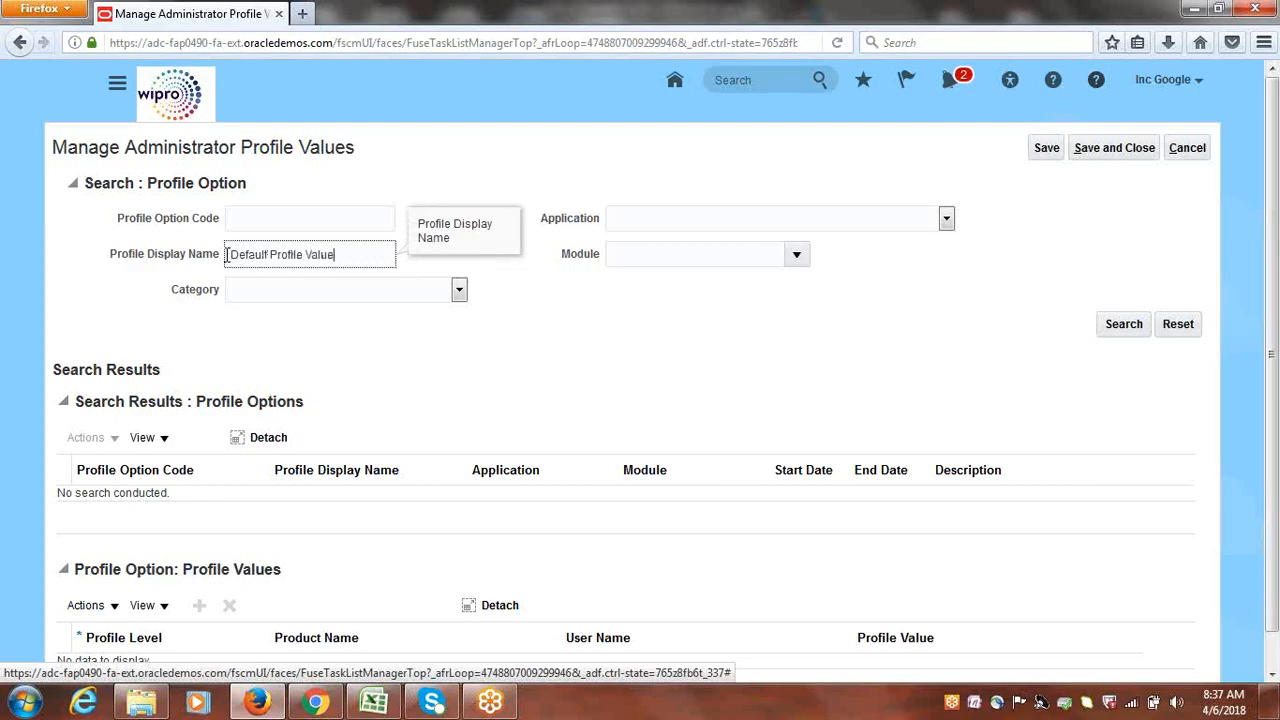
pyautogui.click(1095, 328)
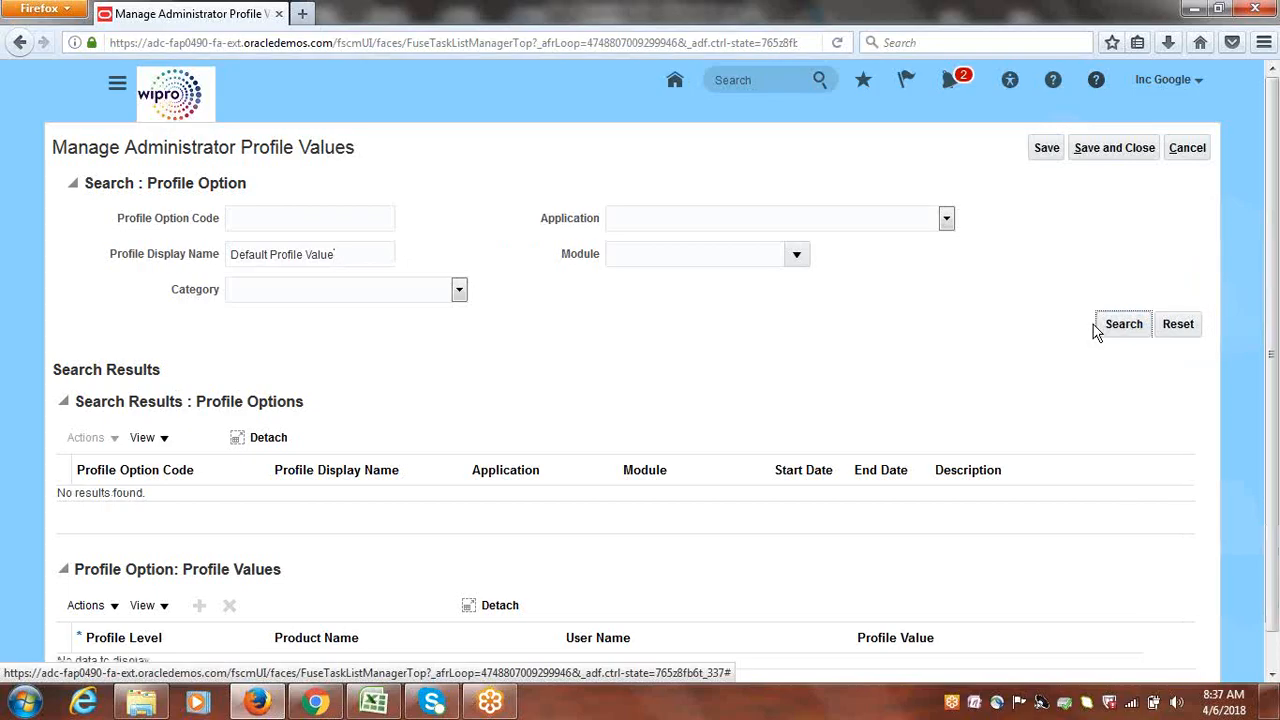
pyautogui.click(346, 254)
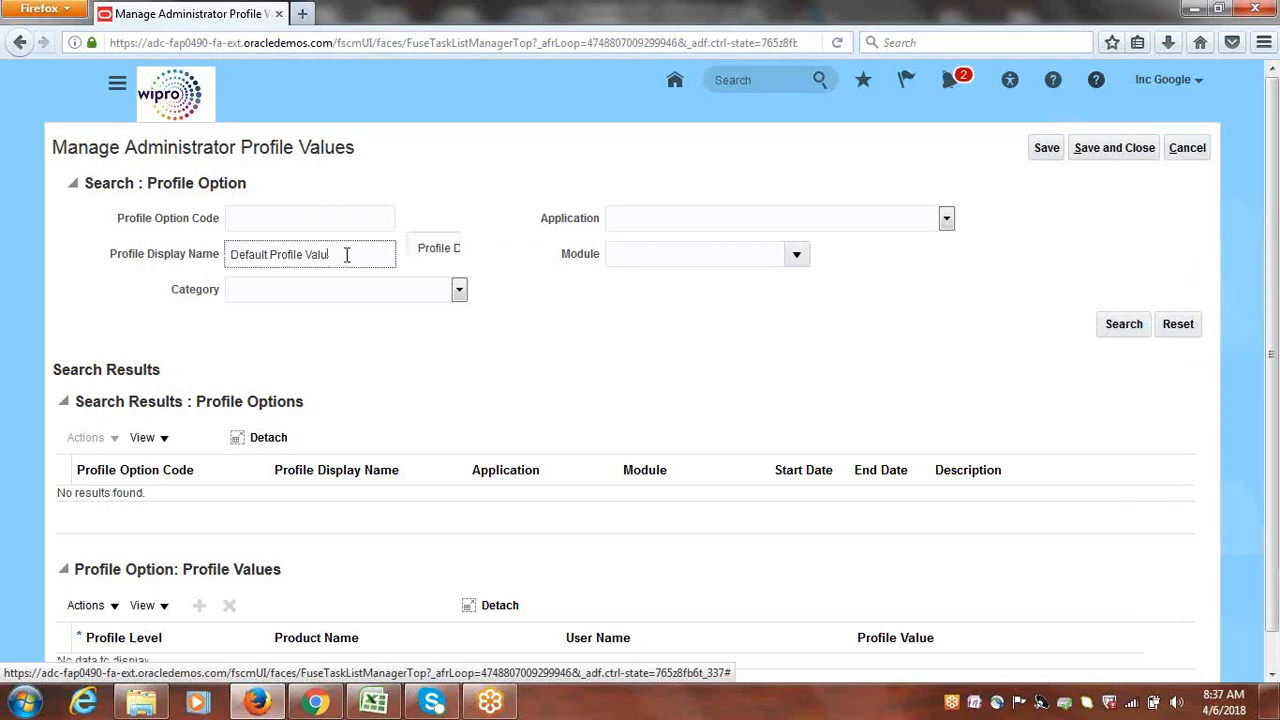
pyautogui.press('BackSpace')
pyautogui.press('BackSpace')
pyautogui.press('BackSpace')
pyautogui.press('BackSpace')
pyautogui.press('BackSpace')
pyautogui.press('BackSpace')
pyautogui.press('BackSpace')
pyautogui.press('BackSpace')
pyautogui.press('BackSpace')
pyautogui.press('BackSpace')
pyautogui.press('BackSpace')
pyautogui.press('BackSpace')
pyautogui.press('BackSpace')
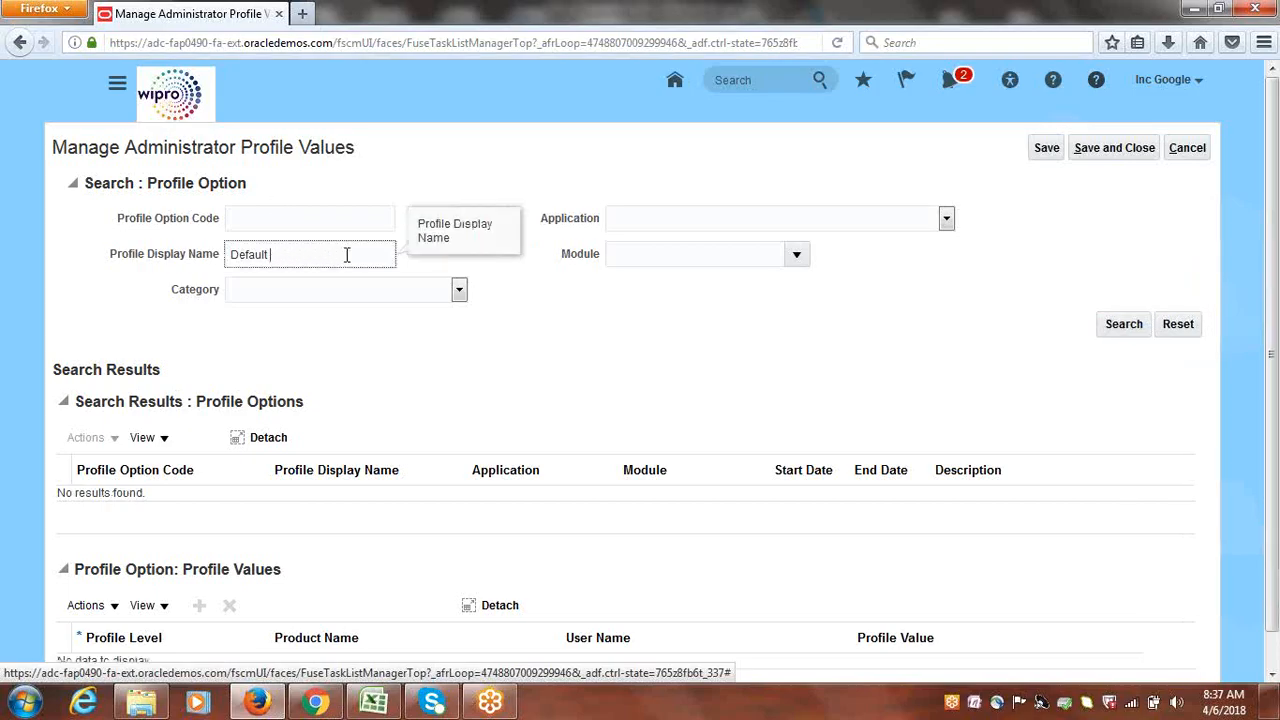
pyautogui.write('Business Unit')
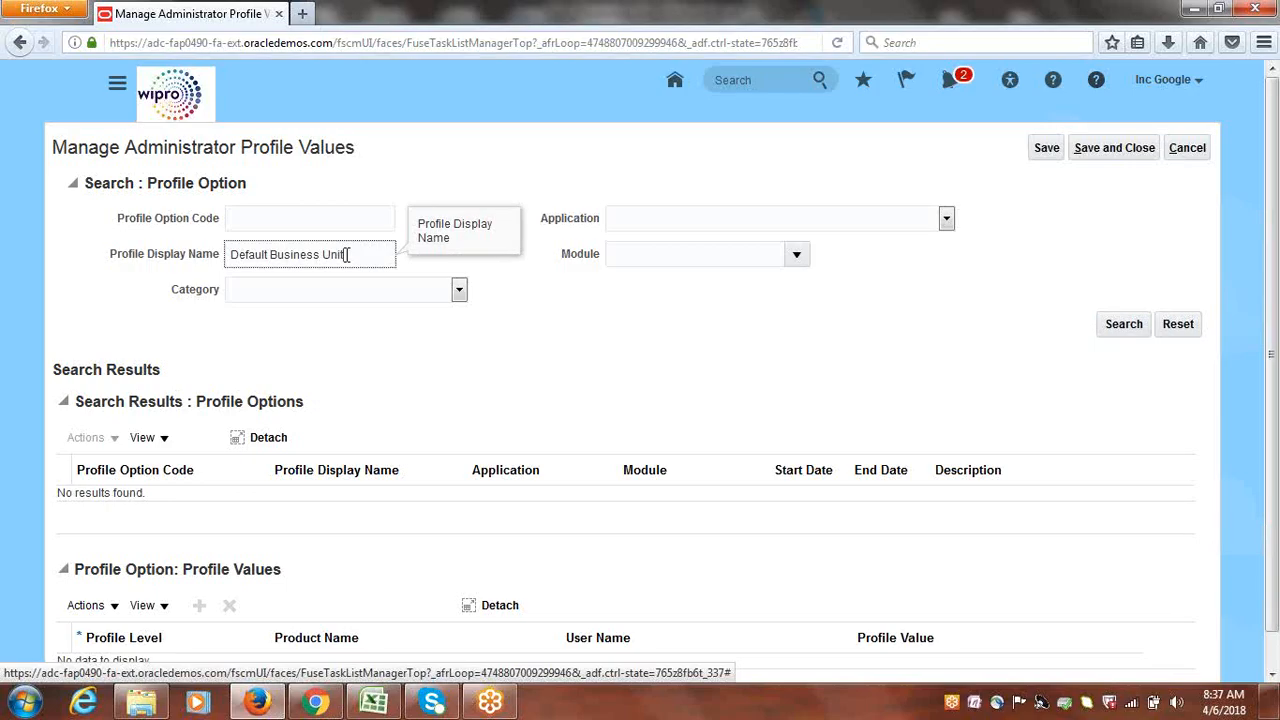
pyautogui.click(1117, 330)
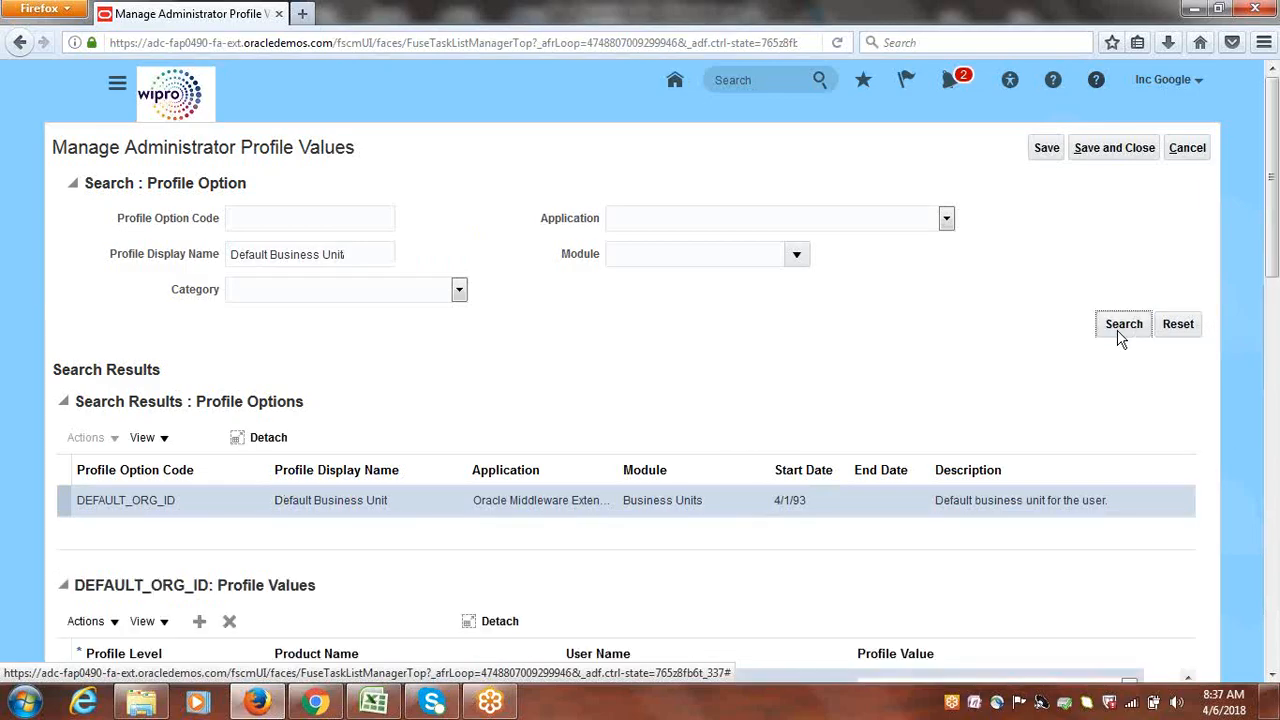
# Scroll through the existing DEFAULT_ORG_ID user values and add a new blank row
pyautogui.moveTo(1275, 200); pyautogui.dragTo(1277, 284)
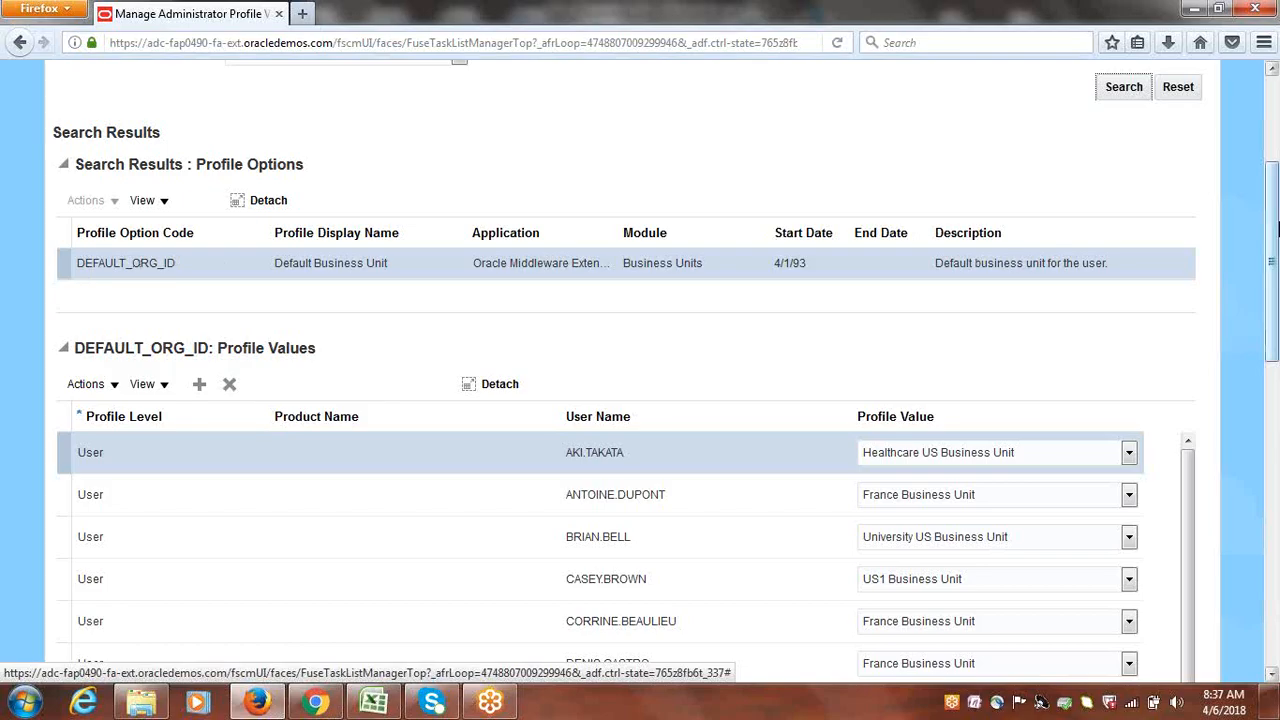
pyautogui.scroll(-1, 1276, 230)
pyautogui.moveTo(1276, 230); pyautogui.dragTo(1276, 260)
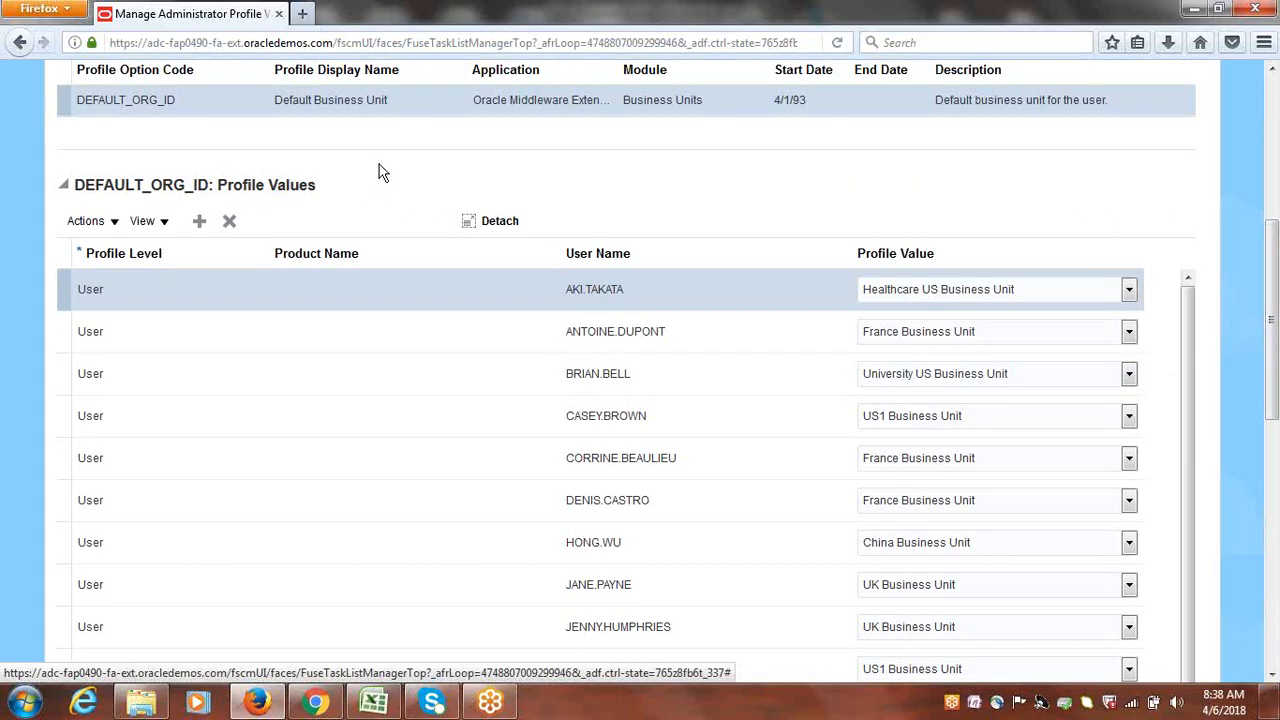
pyautogui.click(199, 221)
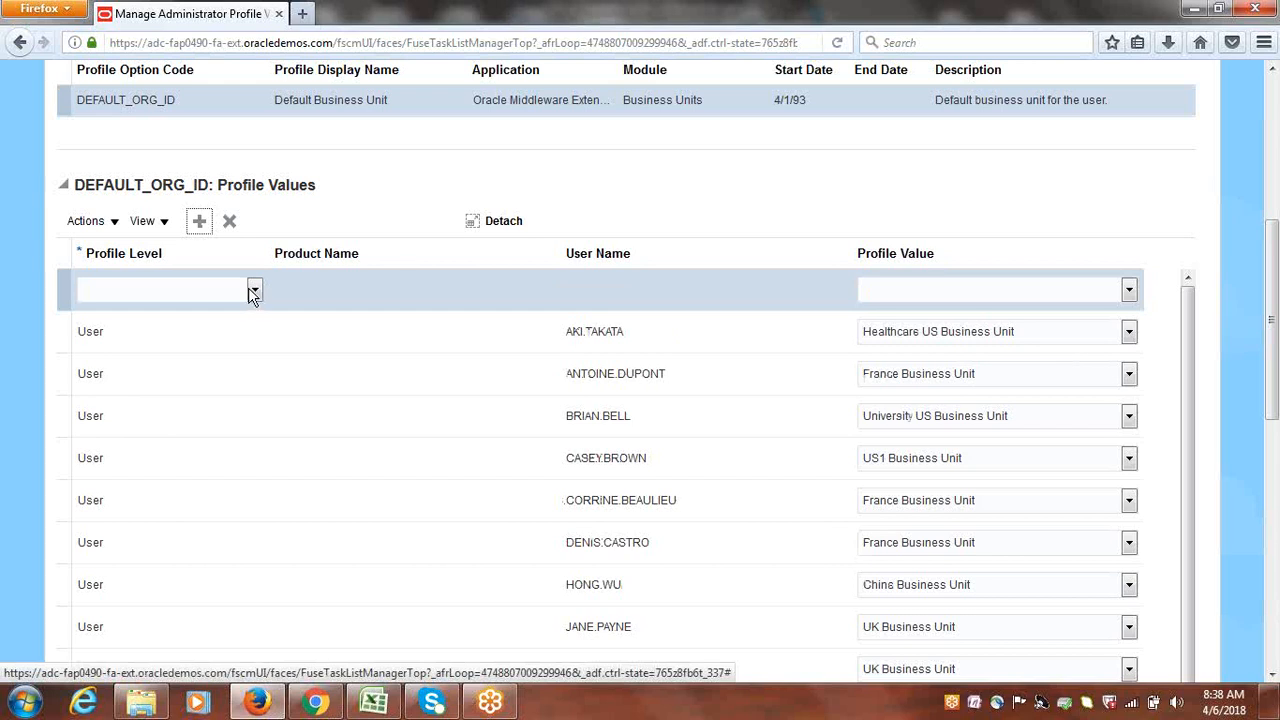
# Set the new row's profile level to User and pick the user found by searching 'GOOGLE'
pyautogui.click(254, 289)
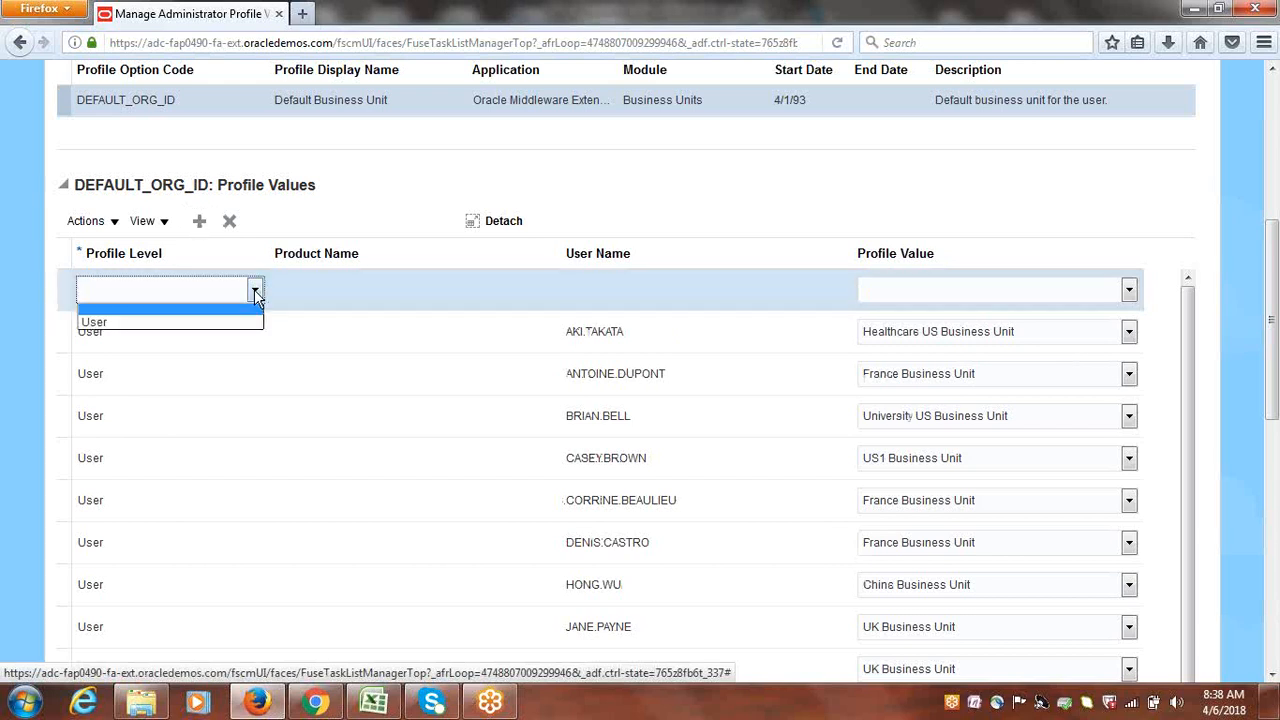
pyautogui.click(129, 322)
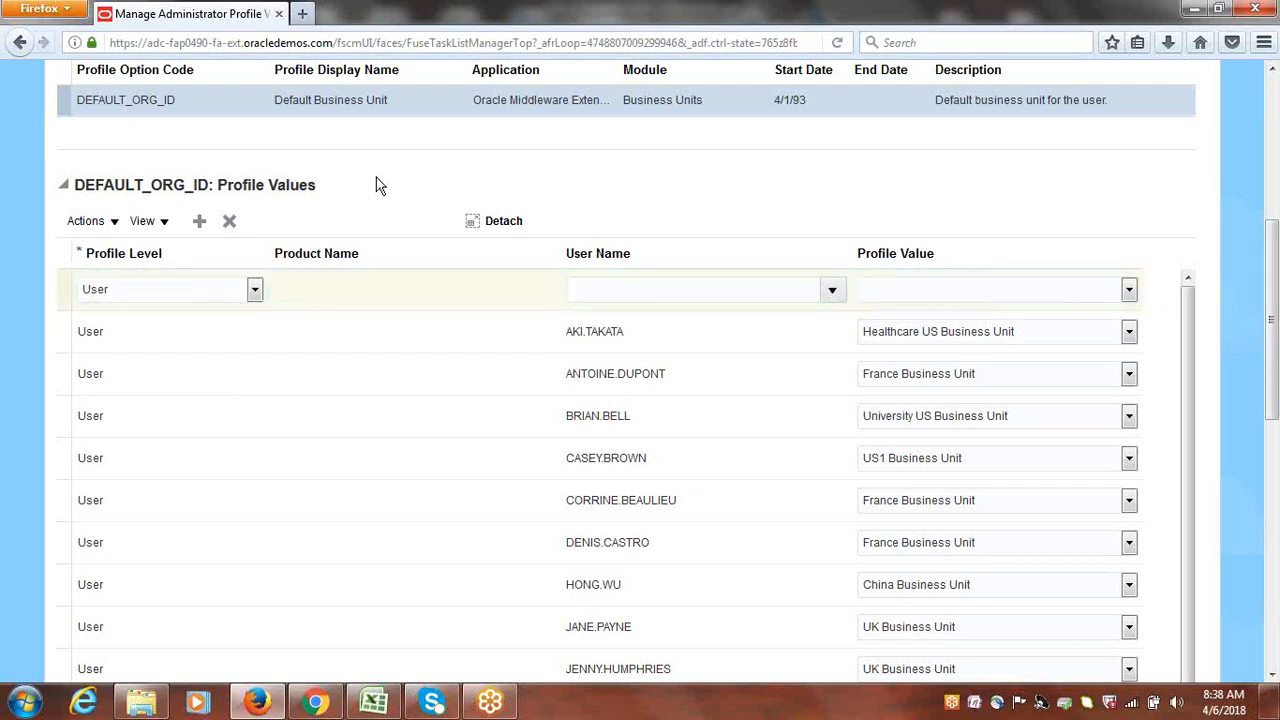
pyautogui.click(834, 291)
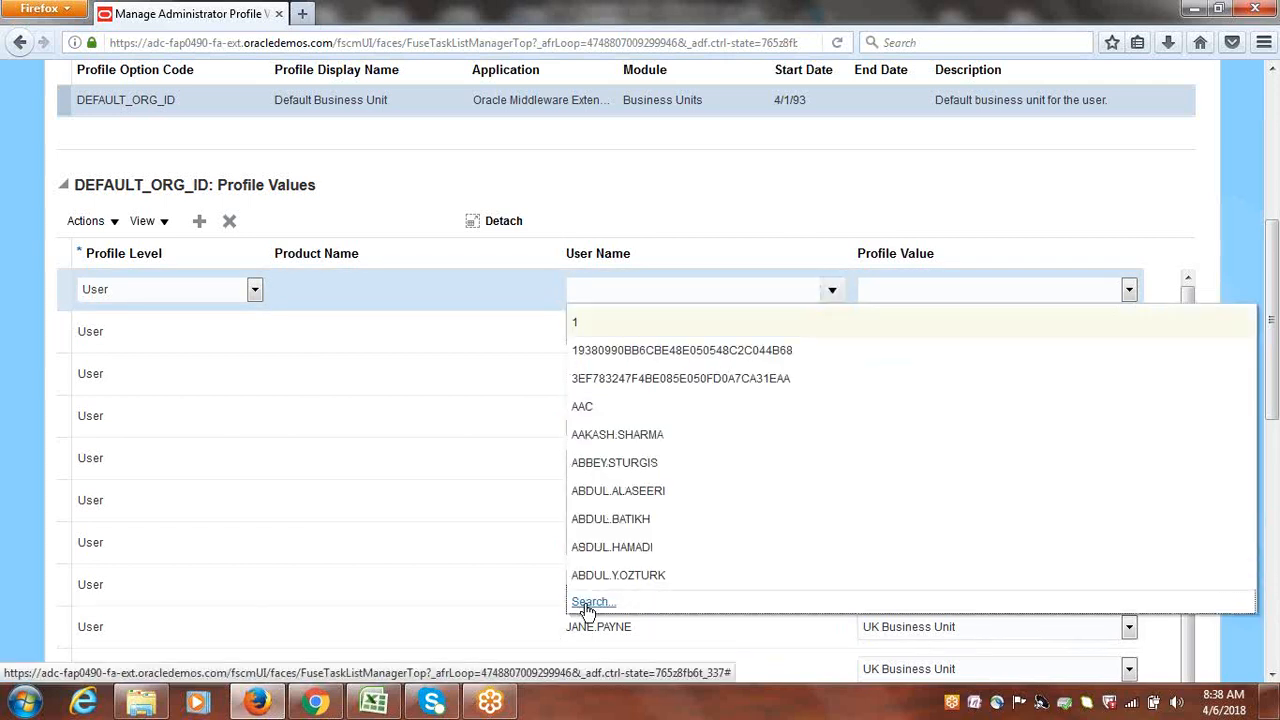
pyautogui.click(588, 604)
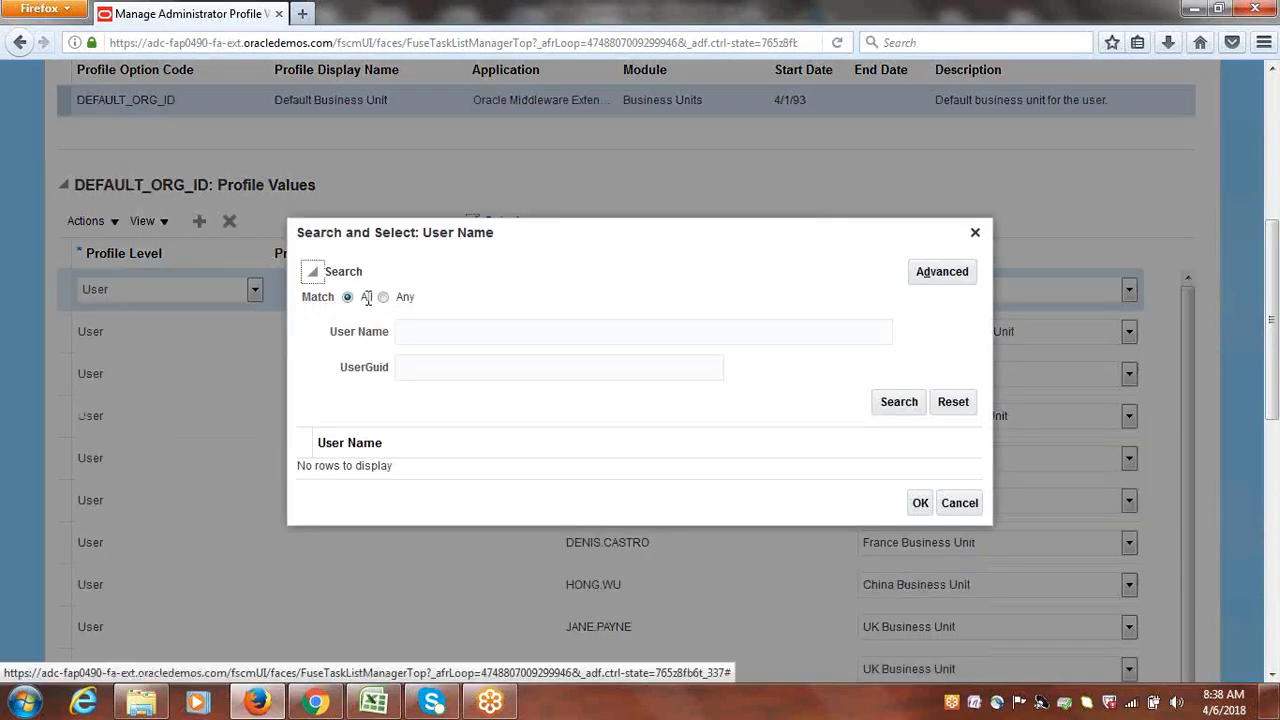
pyautogui.click(494, 335)
pyautogui.write('GOOGLE')
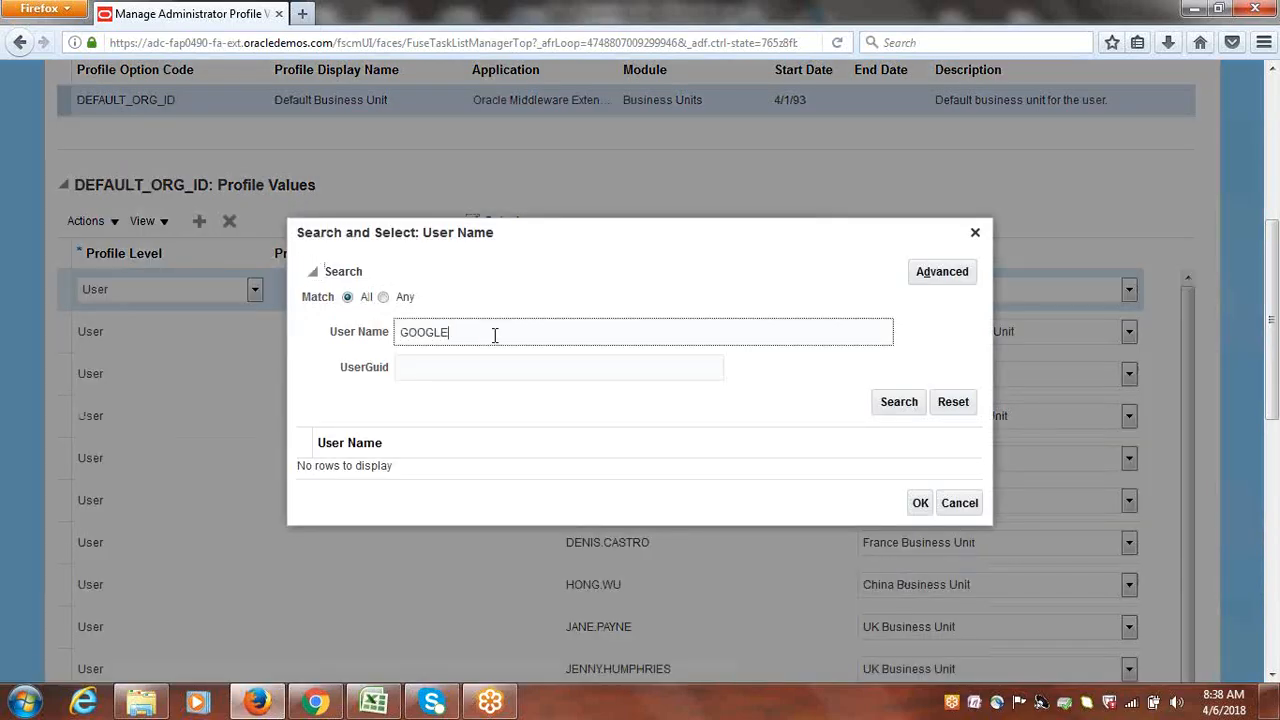
pyautogui.click(876, 401)
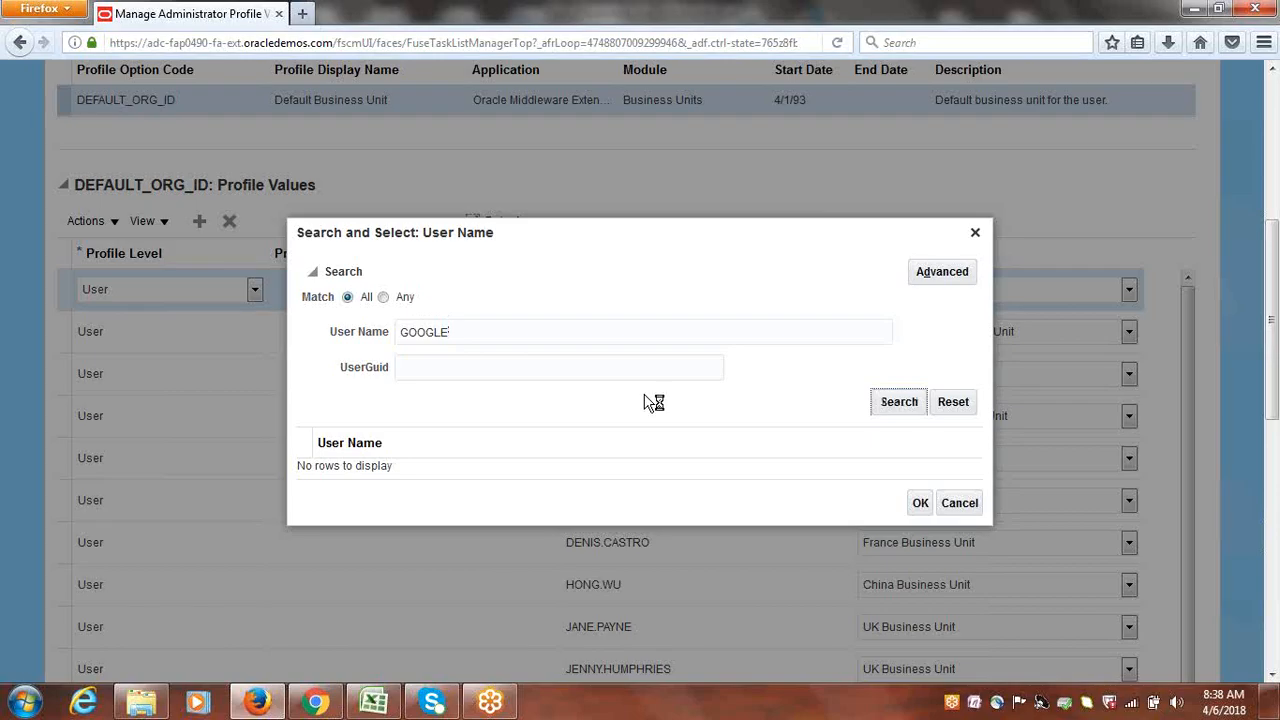
pyautogui.click(378, 477)
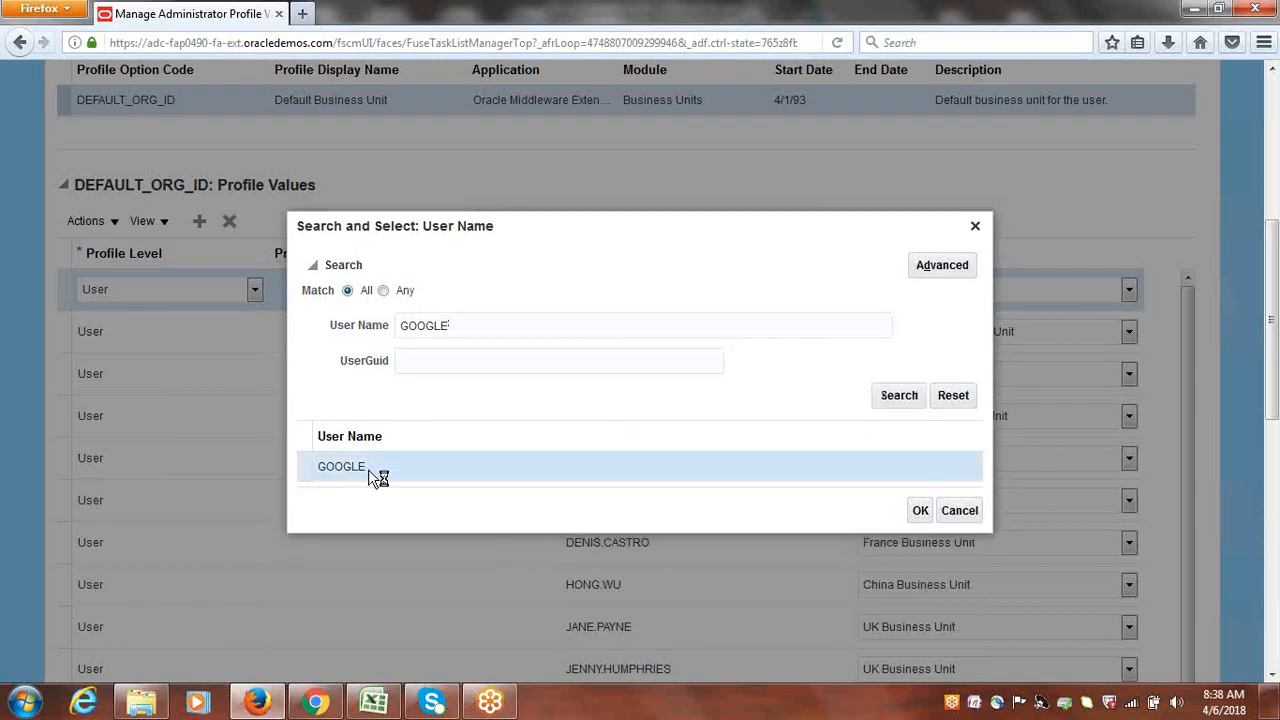
pyautogui.click(917, 510)
pyautogui.click(918, 510)
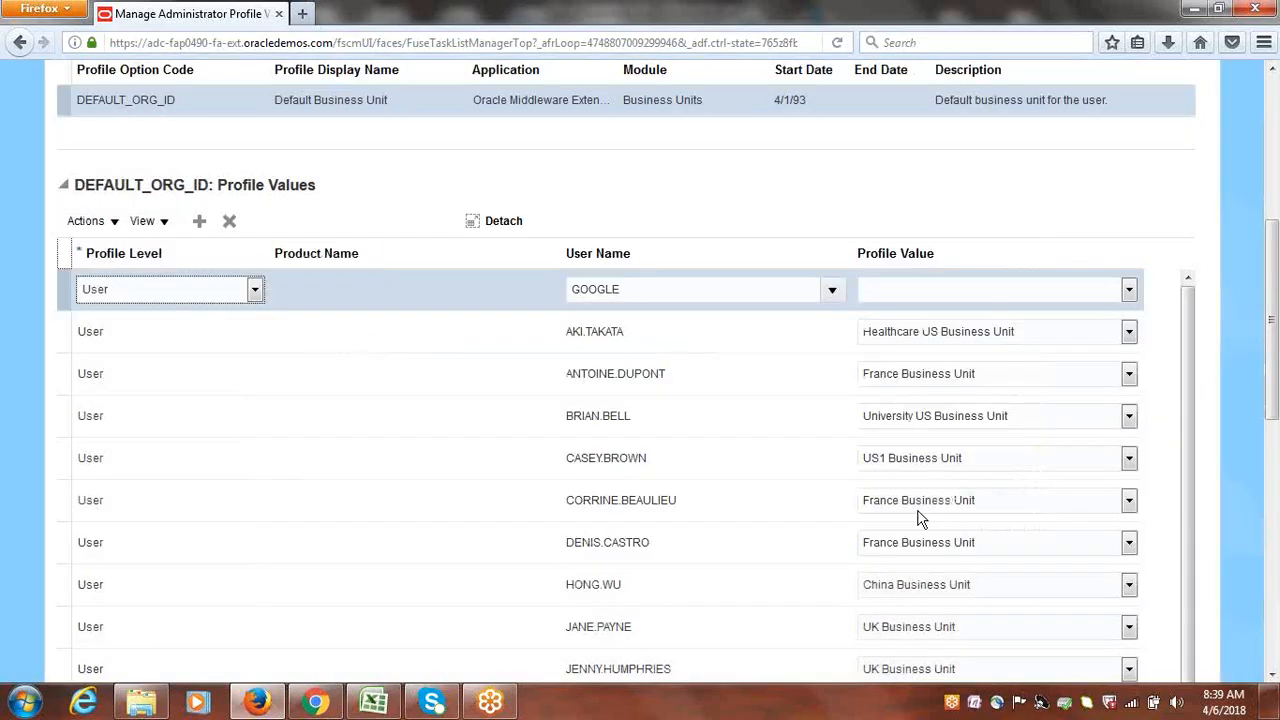
# Set the profile value to Google US Business Unit, then save and close
pyautogui.click(1128, 289)
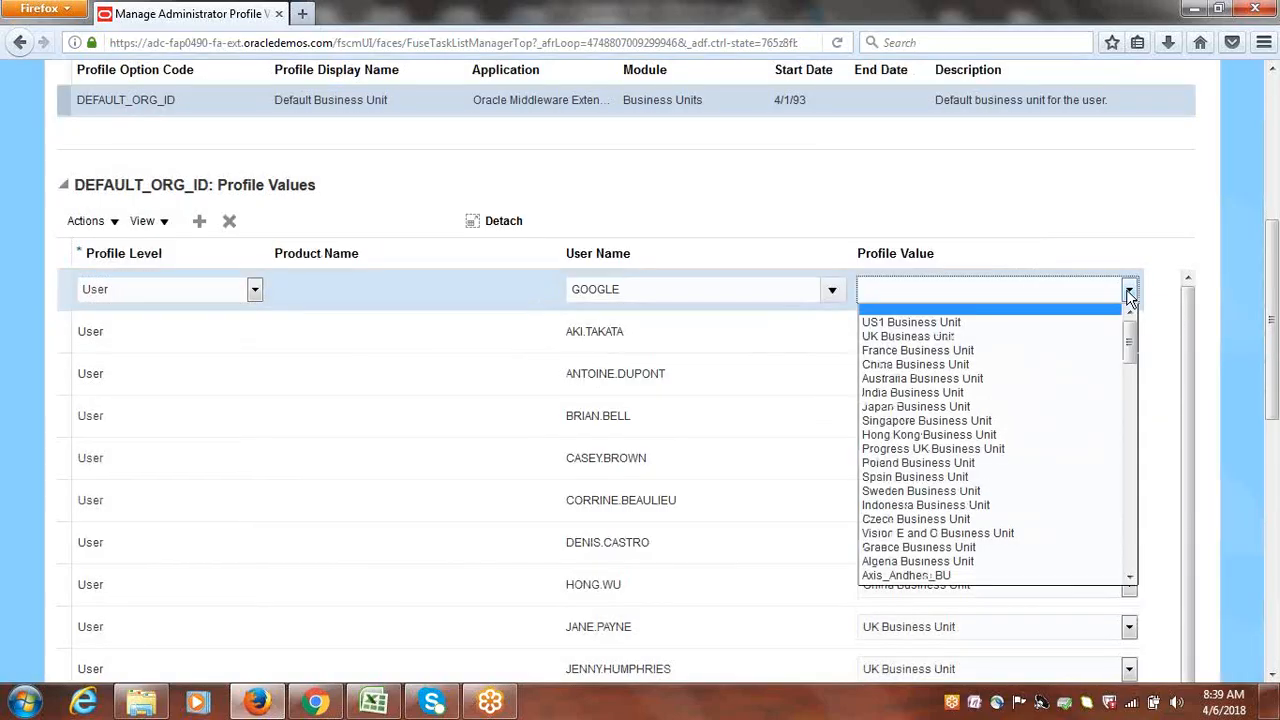
pyautogui.click(1222, 598)
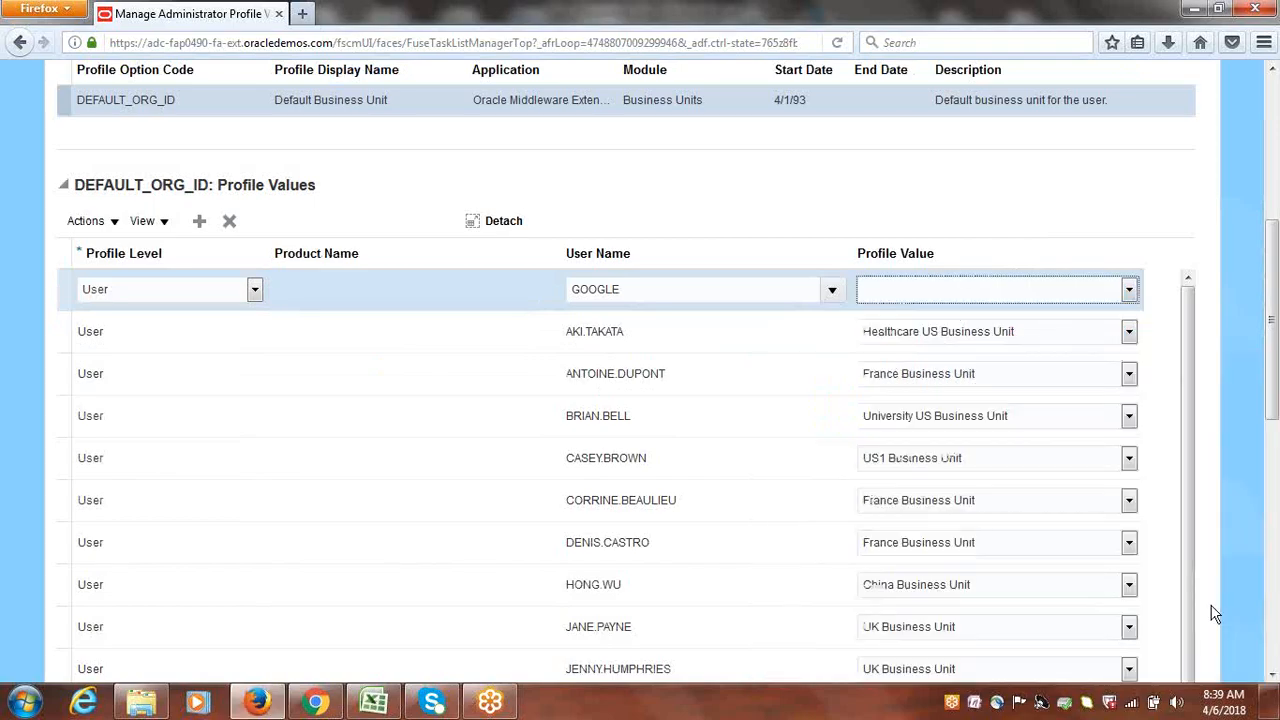
pyautogui.click(1129, 289)
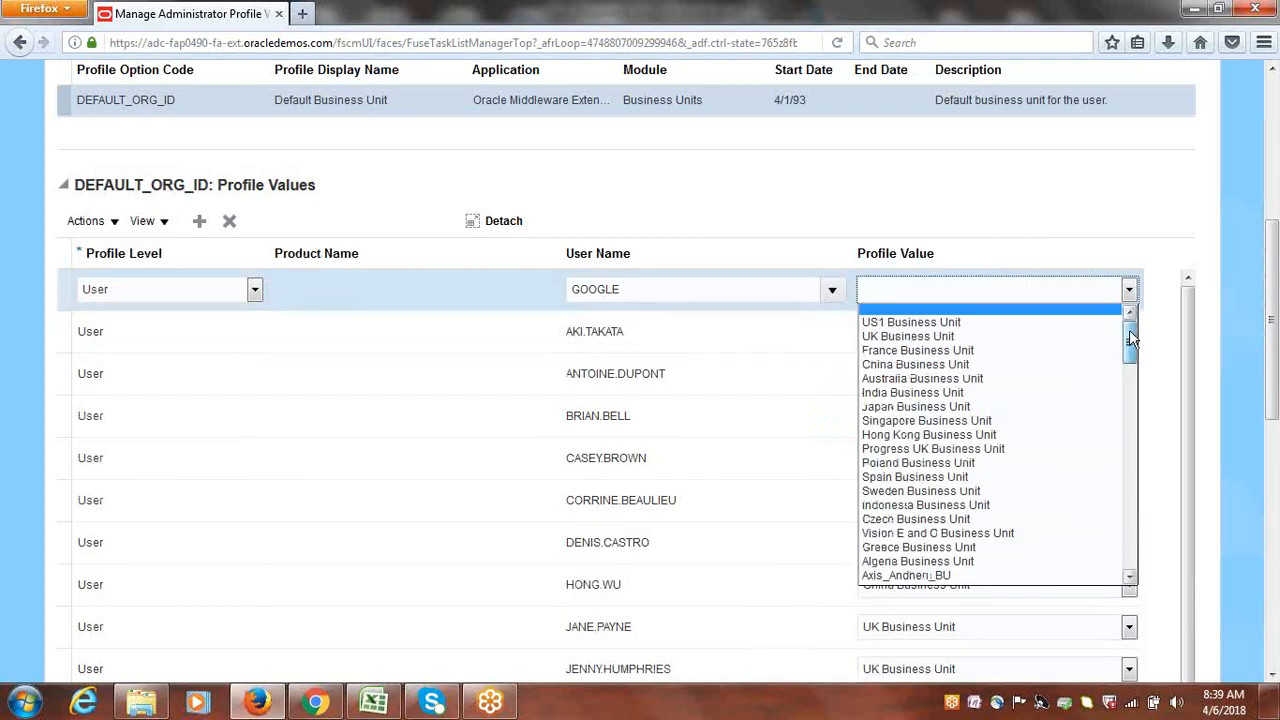
pyautogui.moveTo(1130, 336); pyautogui.dragTo(1143, 375)
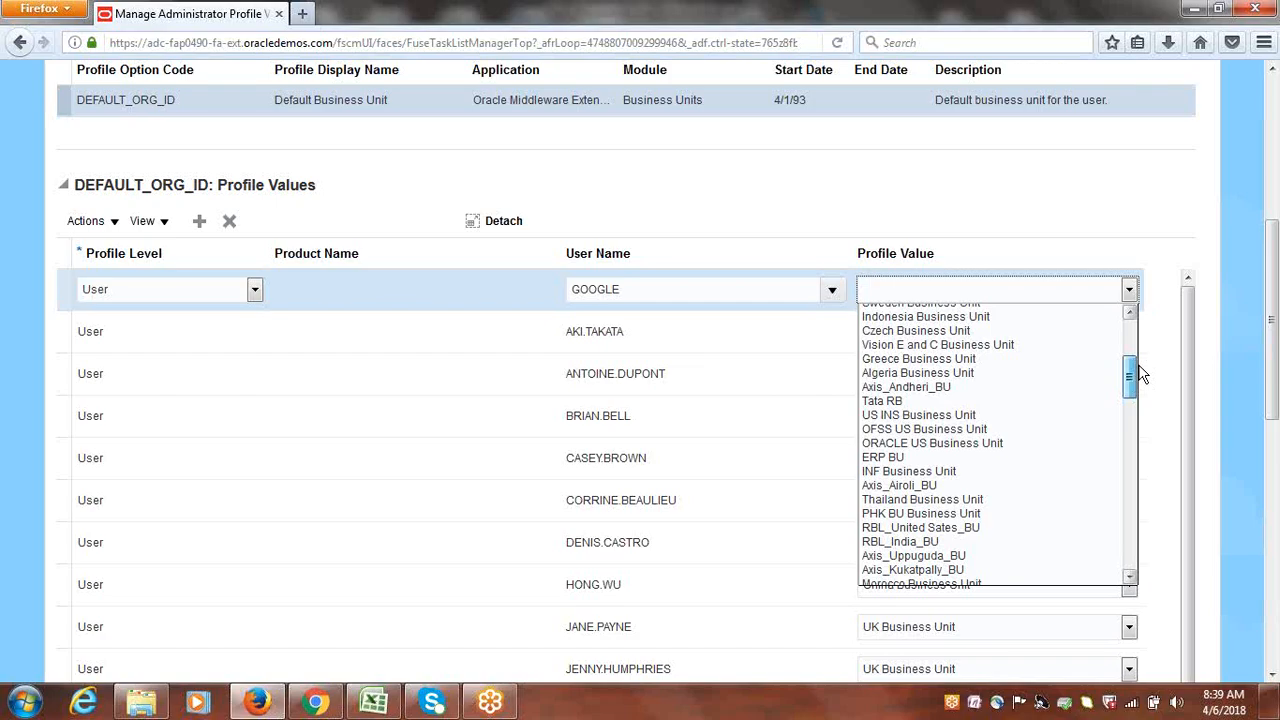
pyautogui.moveTo(1141, 374); pyautogui.dragTo(1131, 362)
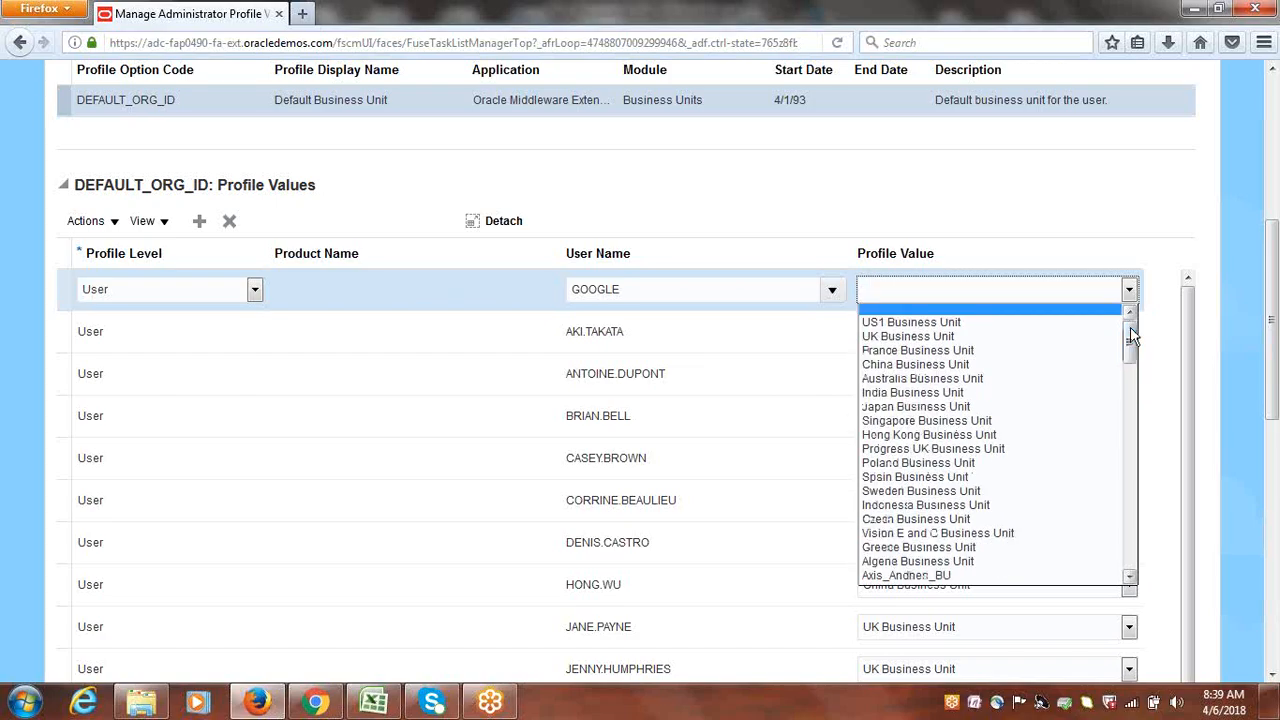
pyautogui.write('go')
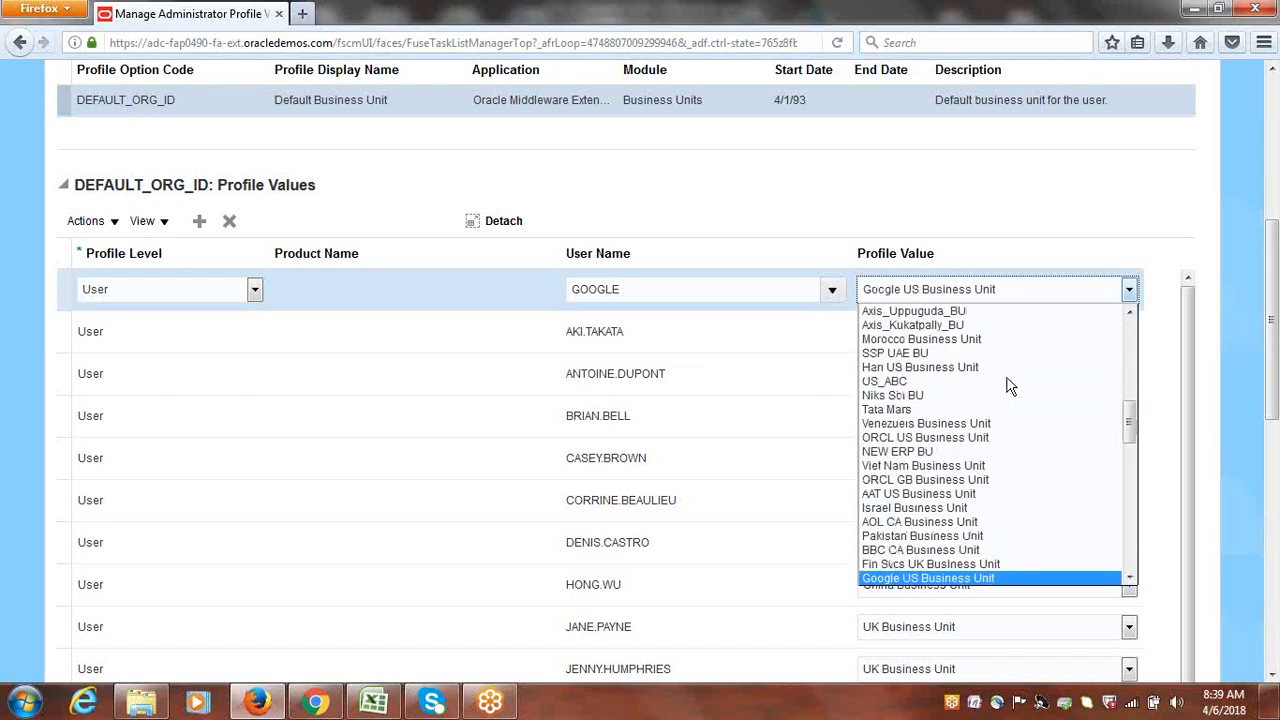
pyautogui.click(936, 578)
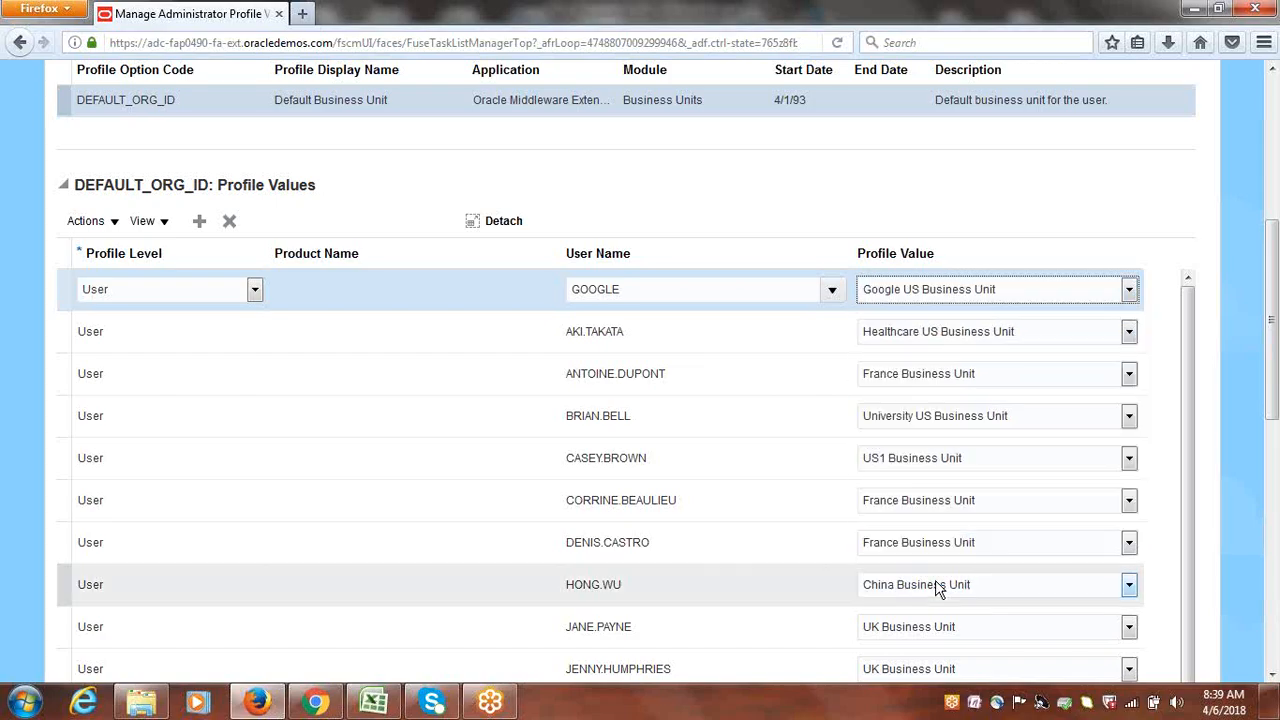
pyautogui.click(980, 206)
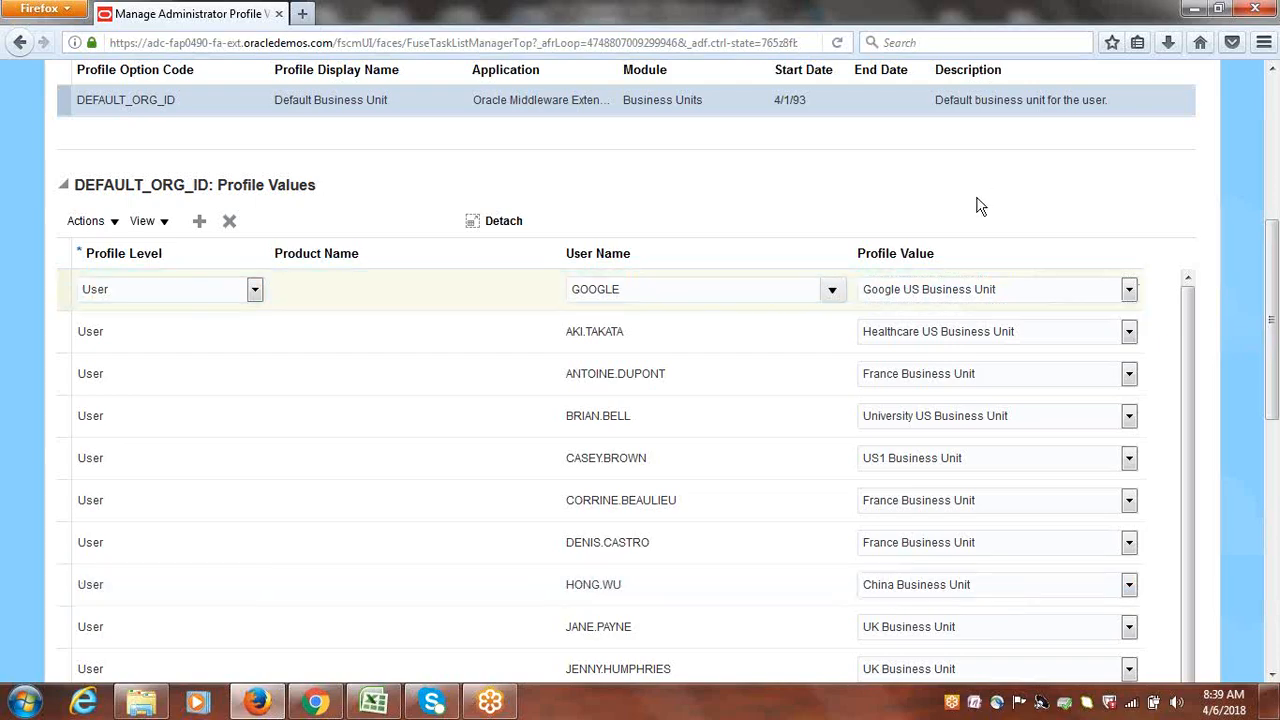
pyautogui.moveTo(1277, 277); pyautogui.dragTo(1268, 157)
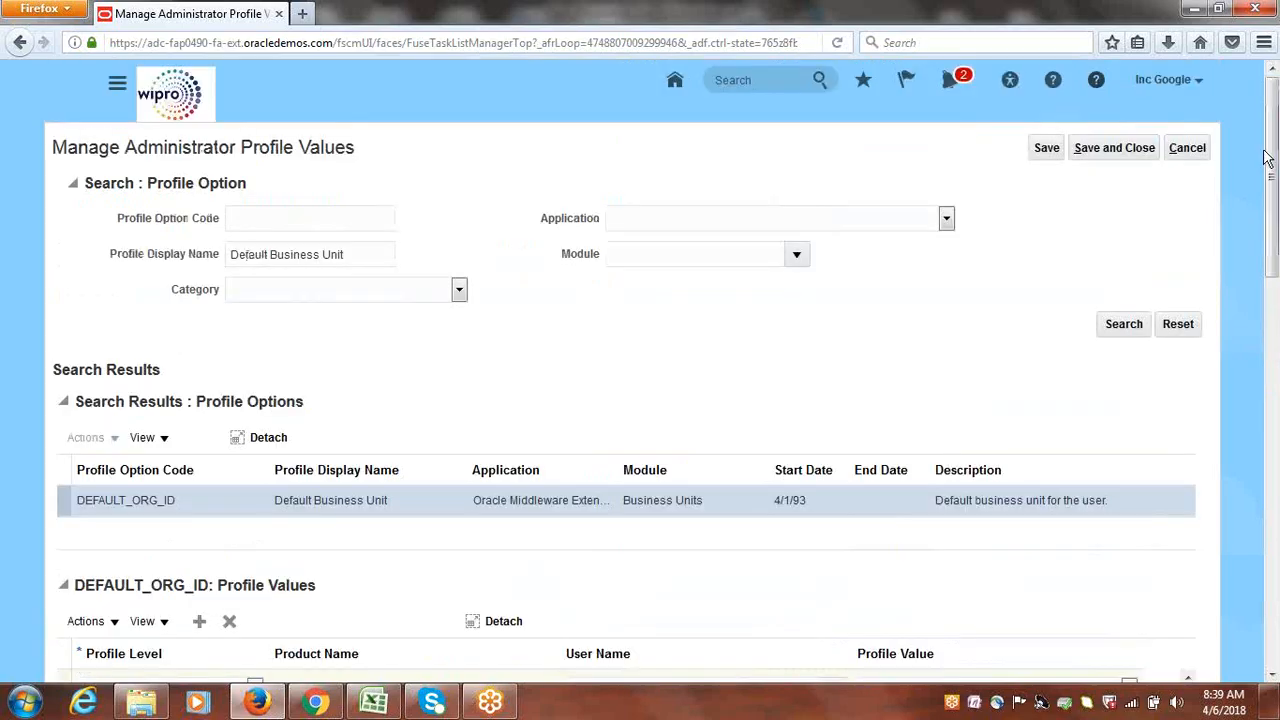
pyautogui.click(1118, 148)
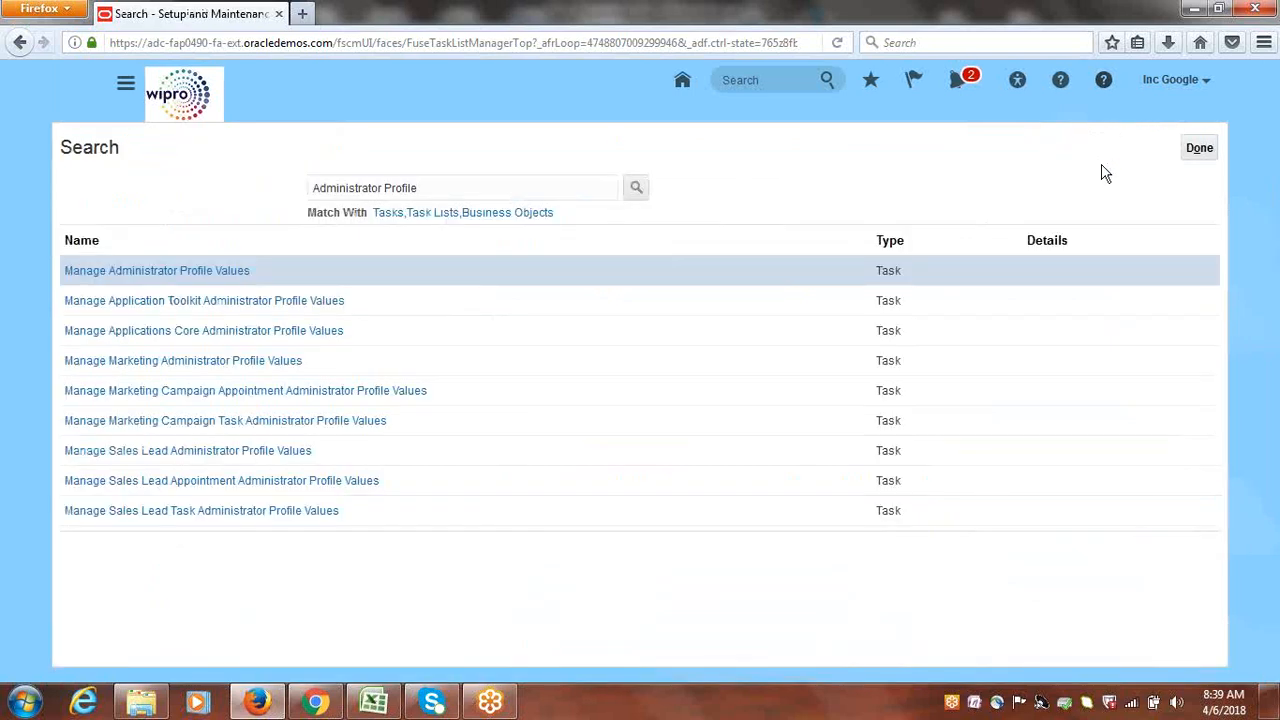
# Finish with the task search results and switch to the Excel class notes
pyautogui.click(1195, 149)
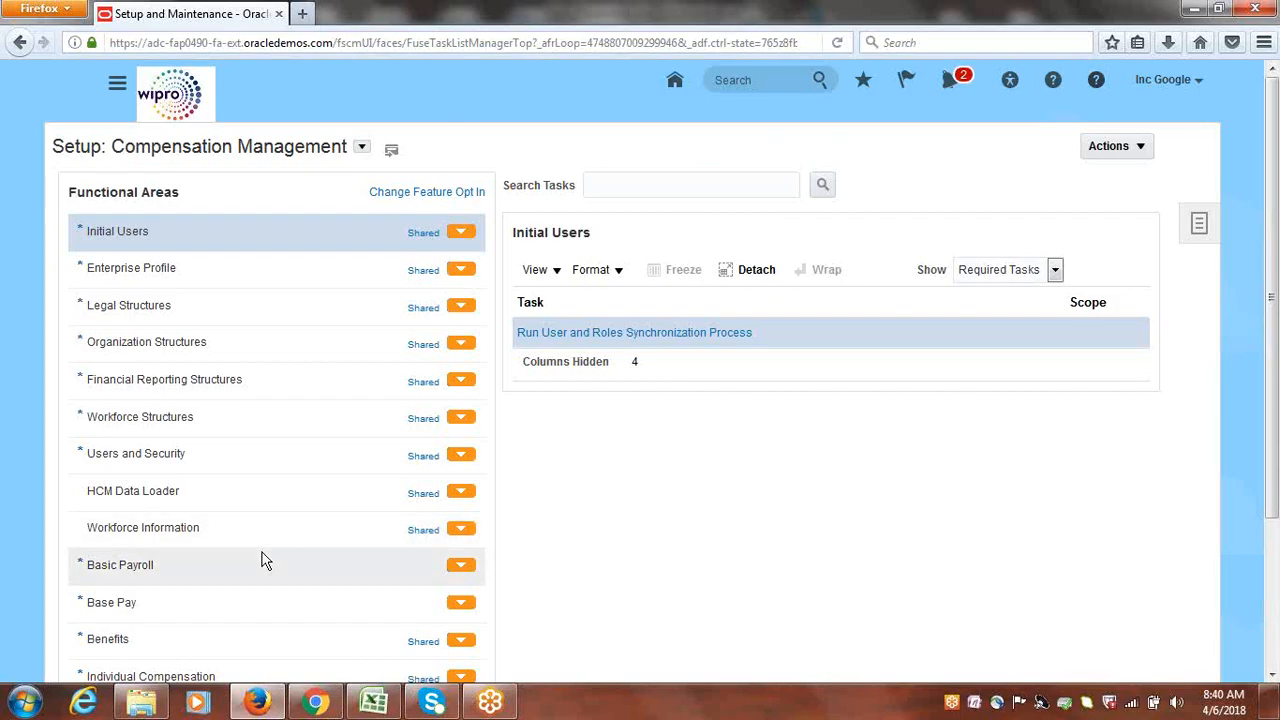
pyautogui.click(376, 704)
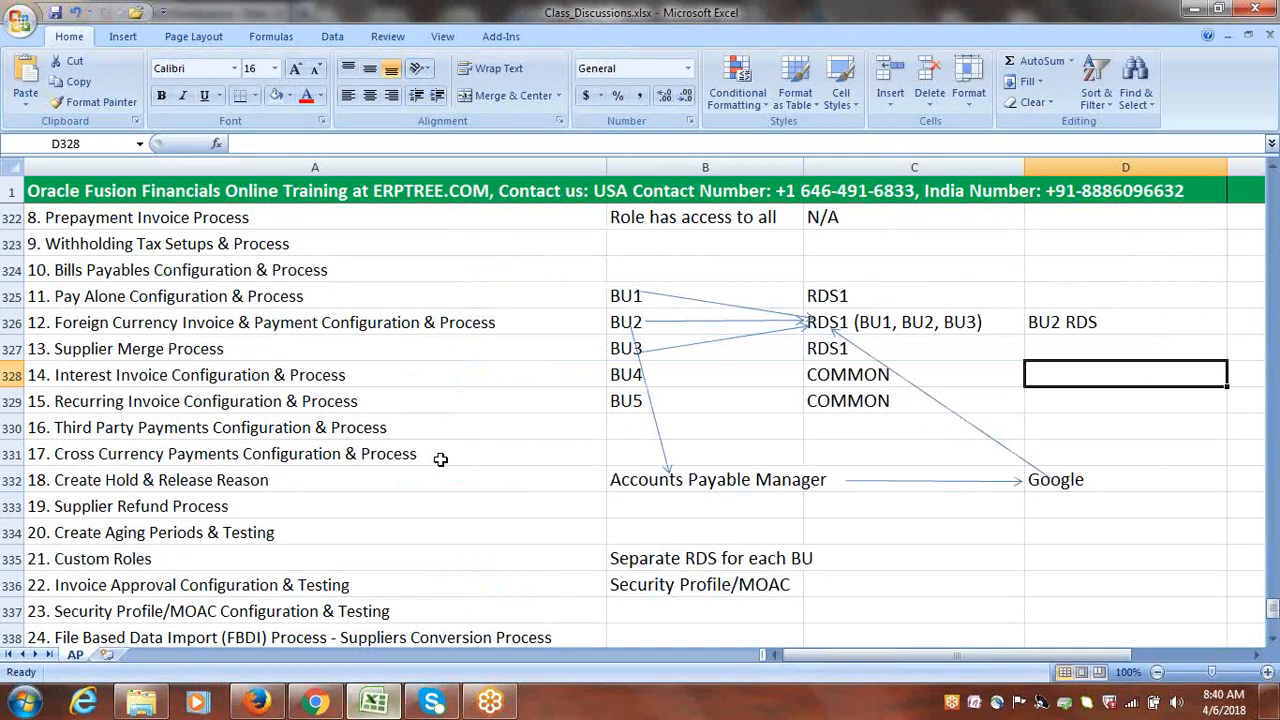
# Leave the class notes and Alt+Tab back to the Setup: Compensation Management page
pyautogui.hotkey('alt', 'Tab')
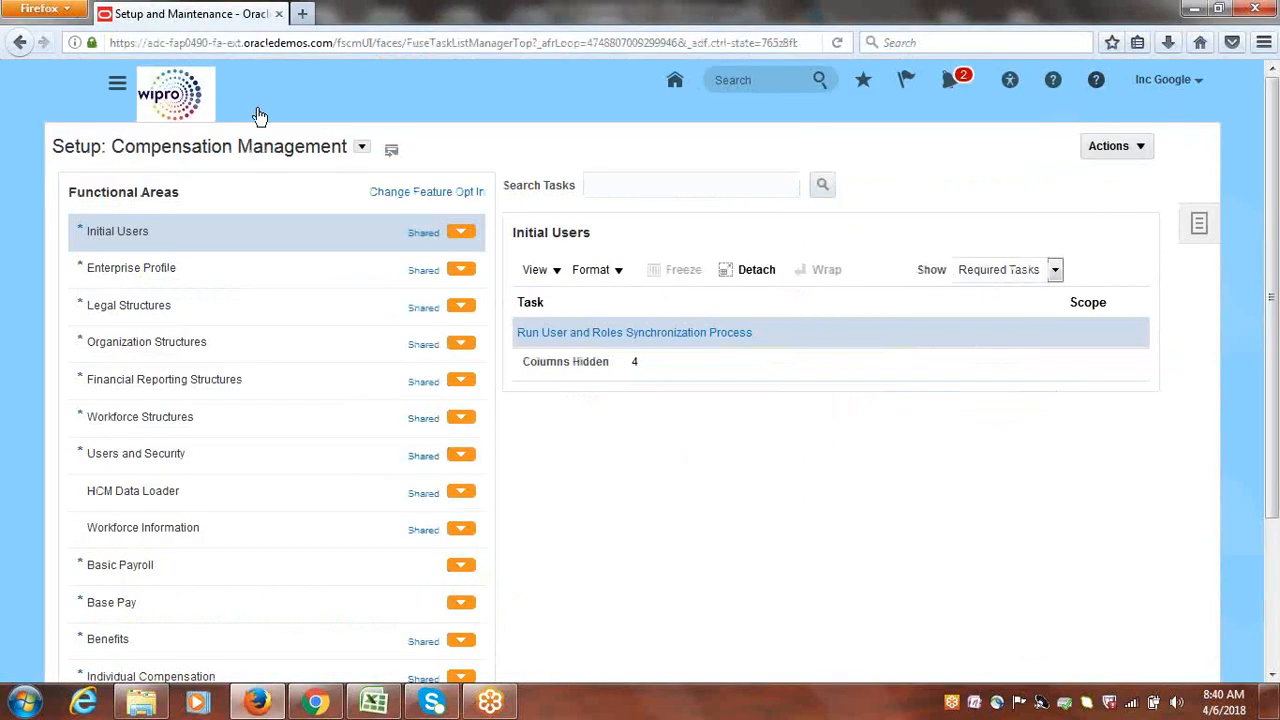
# Go to the Payables Invoices work area from the Navigator
pyautogui.click(118, 90)
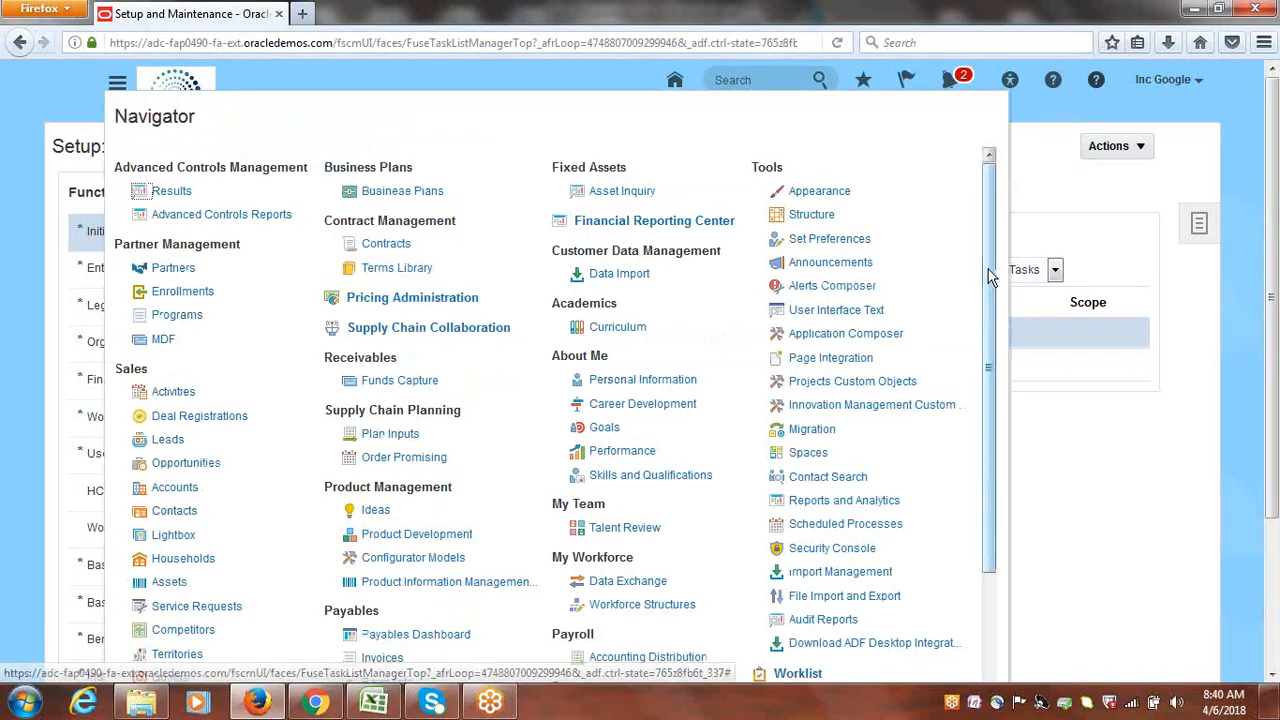
pyautogui.scroll(-3, 988, 269)
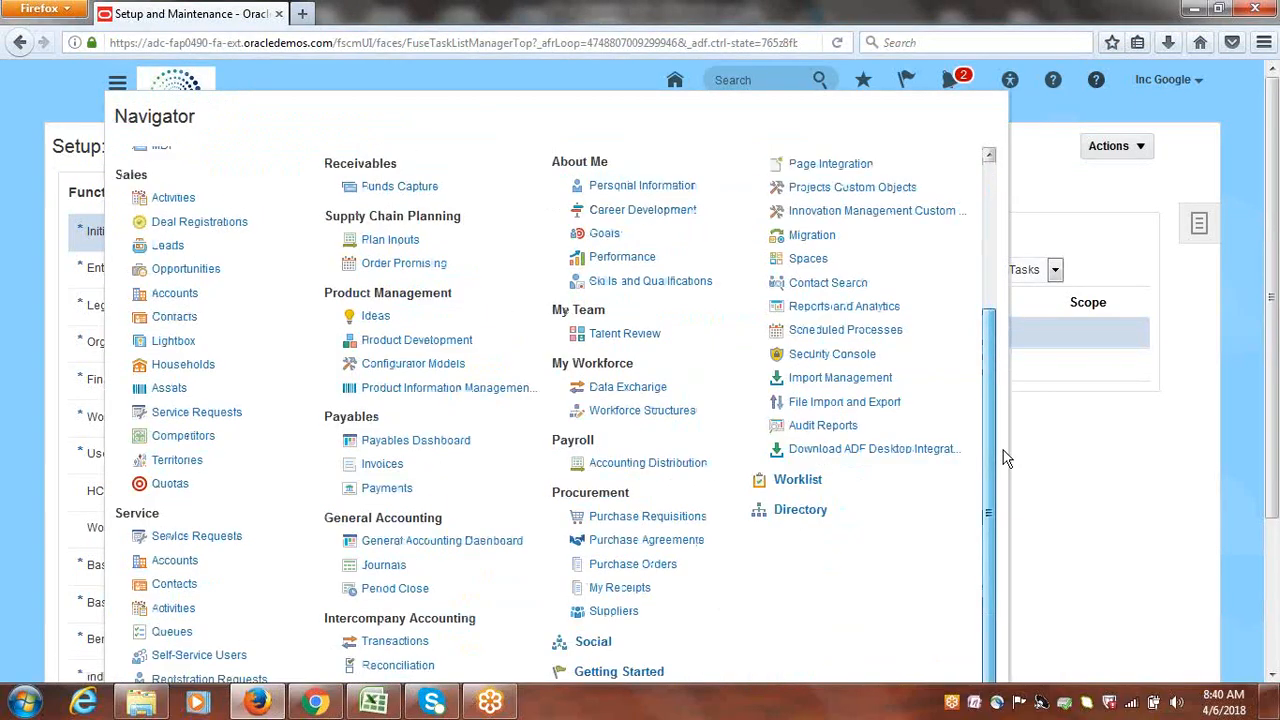
pyautogui.click(382, 464)
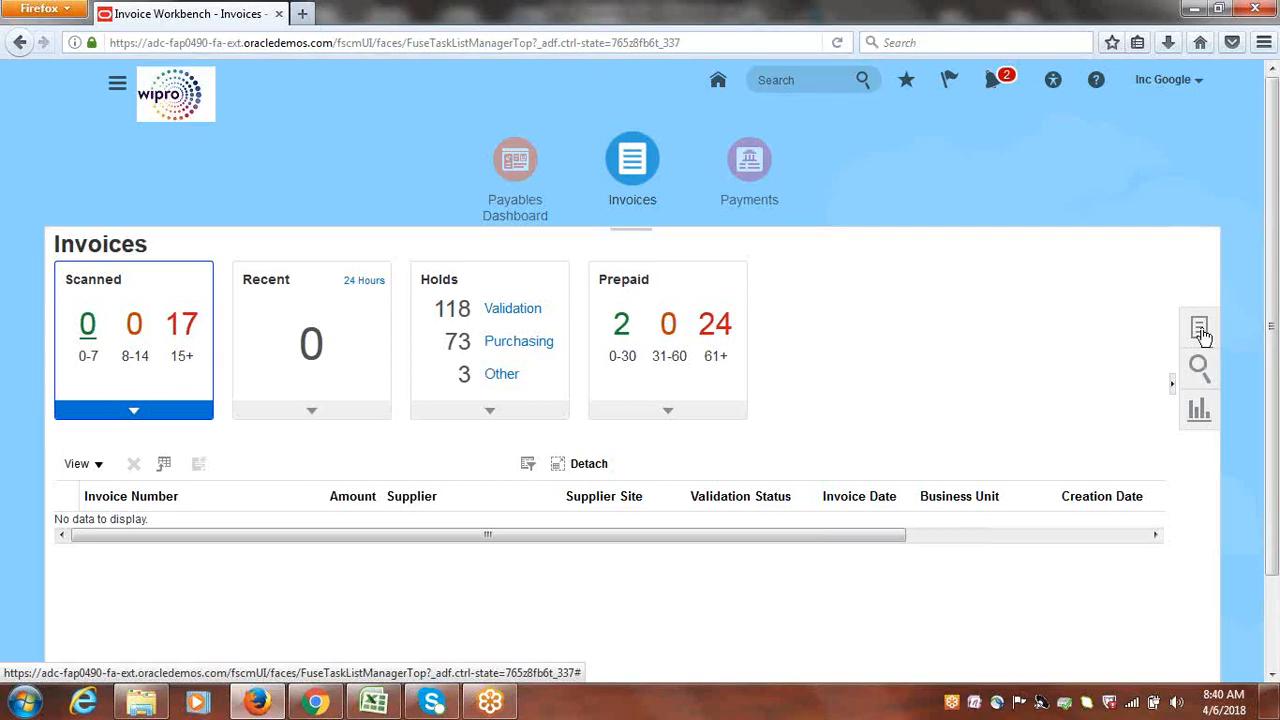
# Start a new invoice from Tasks, then cancel it without saving
pyautogui.click(1201, 332)
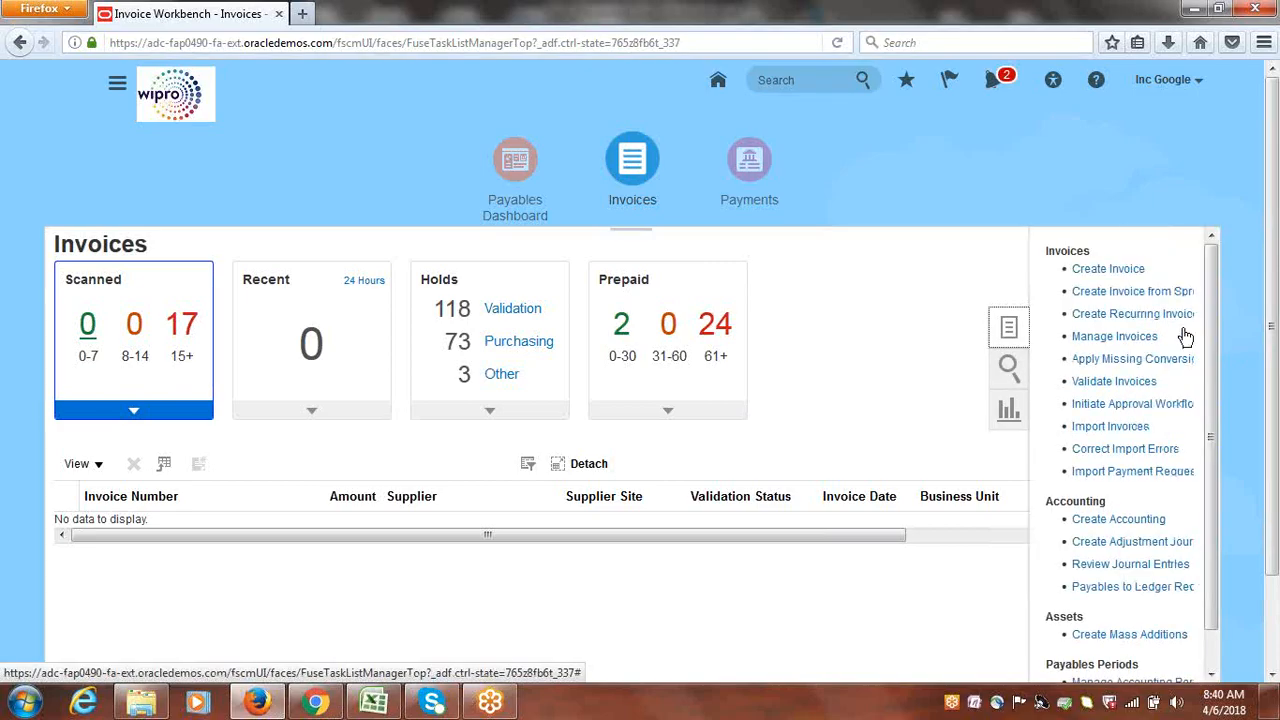
pyautogui.click(1106, 269)
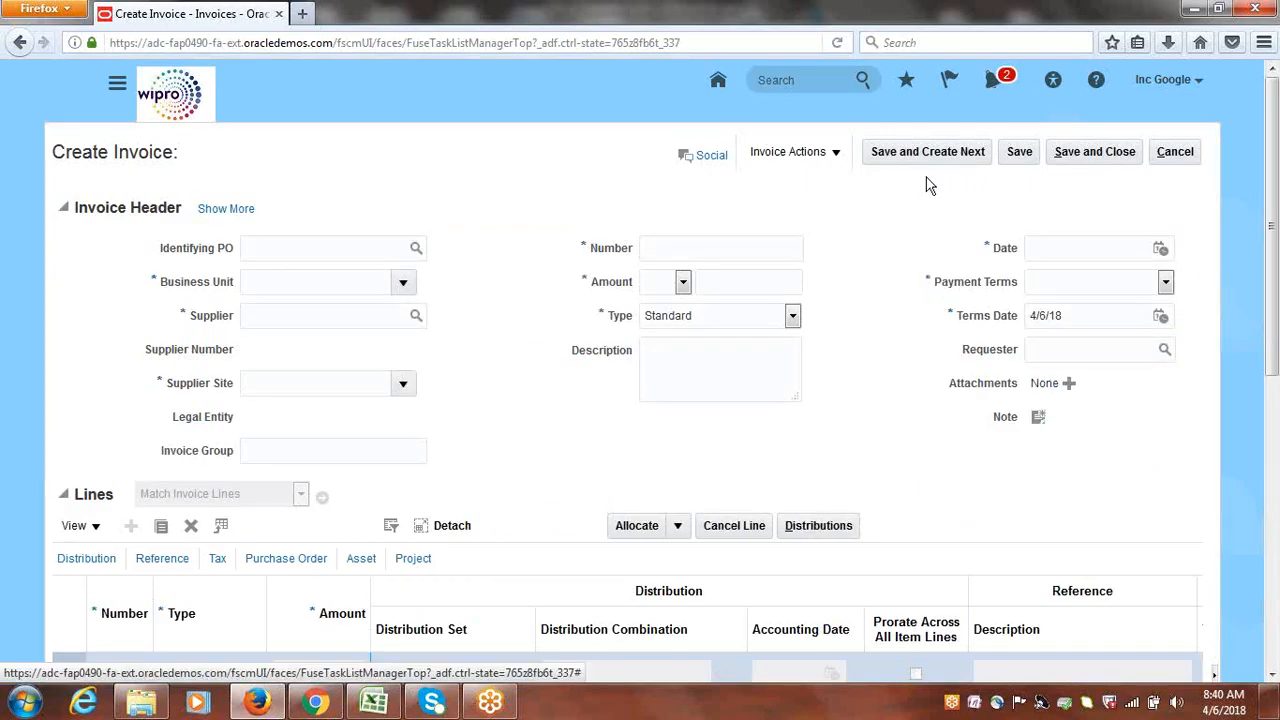
pyautogui.click(1193, 158)
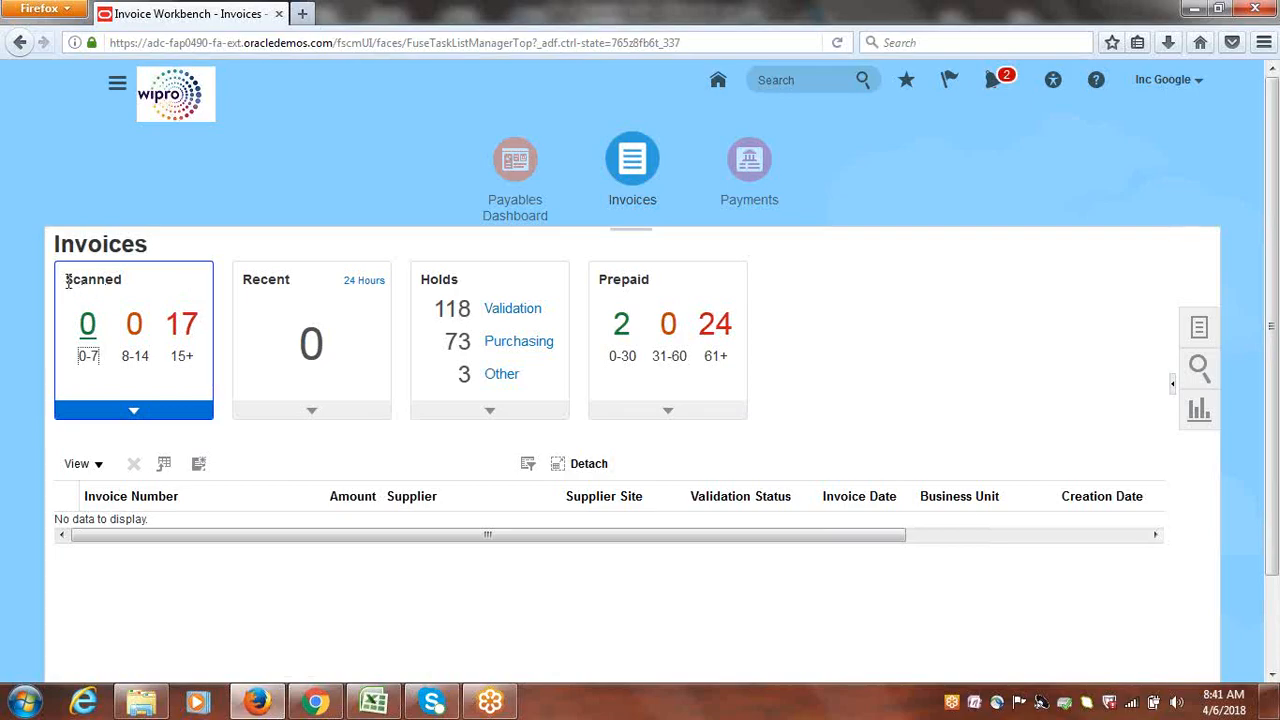
pyautogui.moveTo(66, 281); pyautogui.dragTo(127, 290)
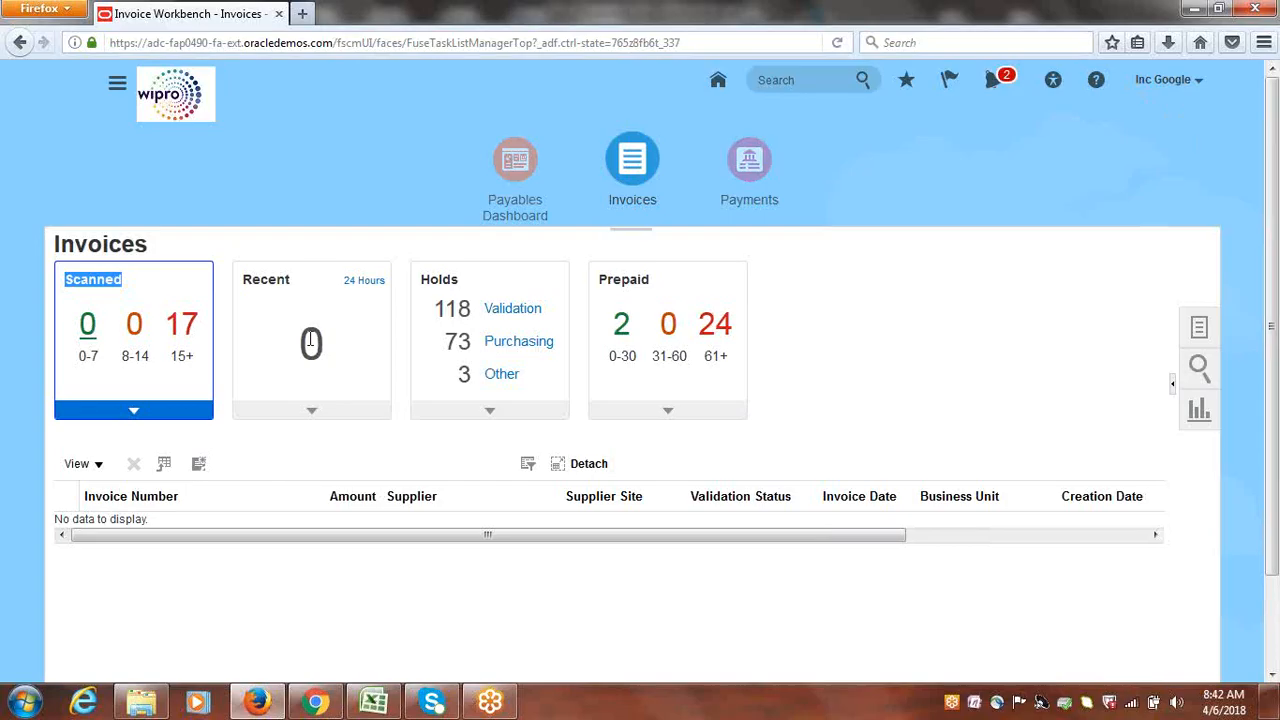
pyautogui.click(360, 381)
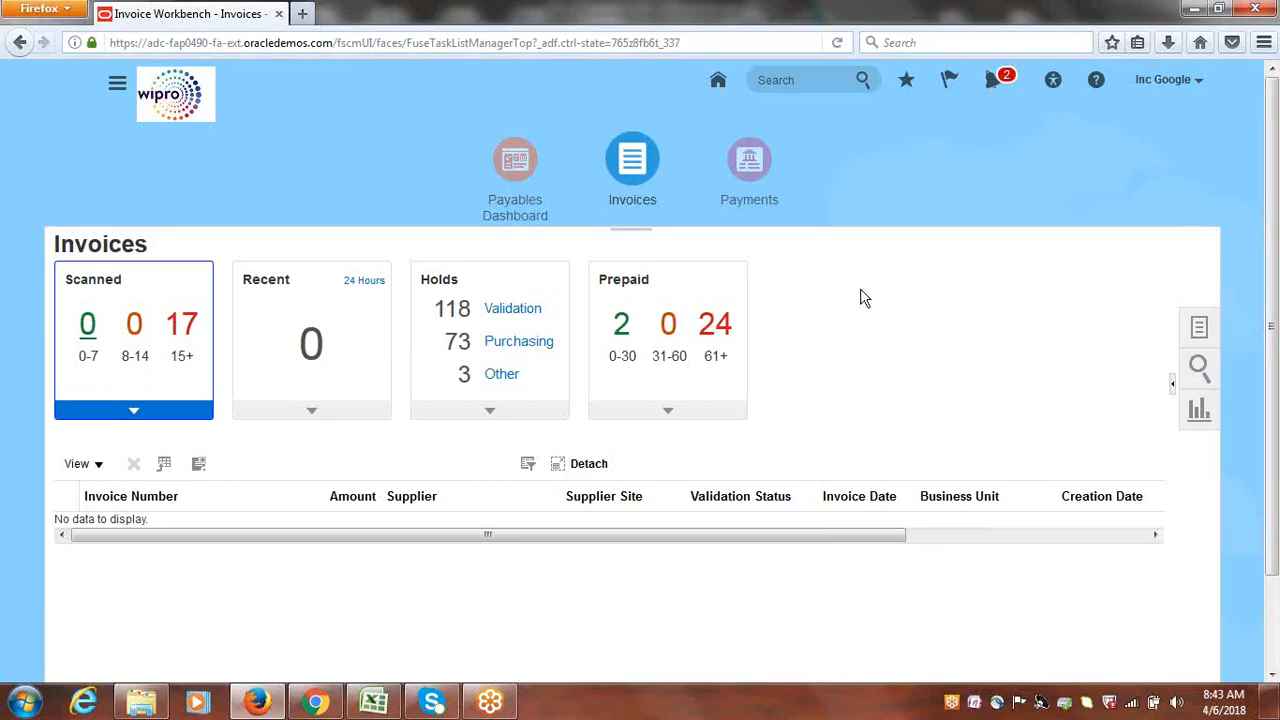
pyautogui.click(1199, 330)
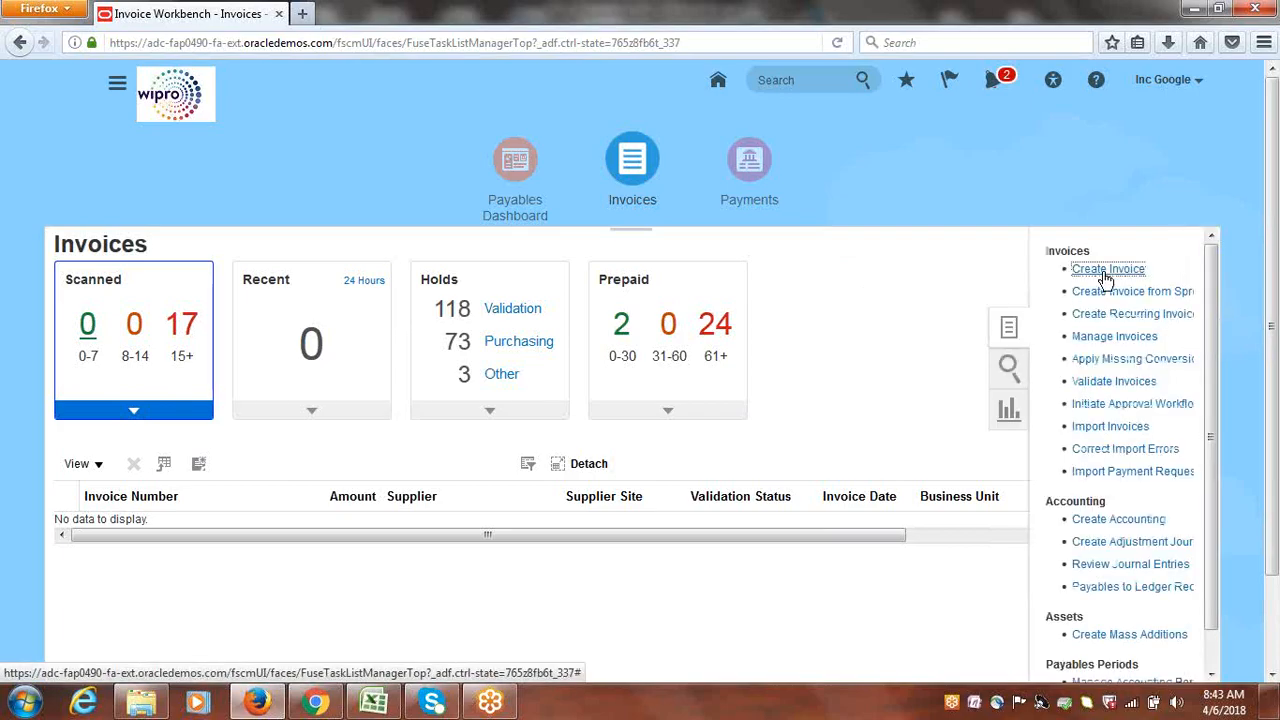
pyautogui.click(1106, 272)
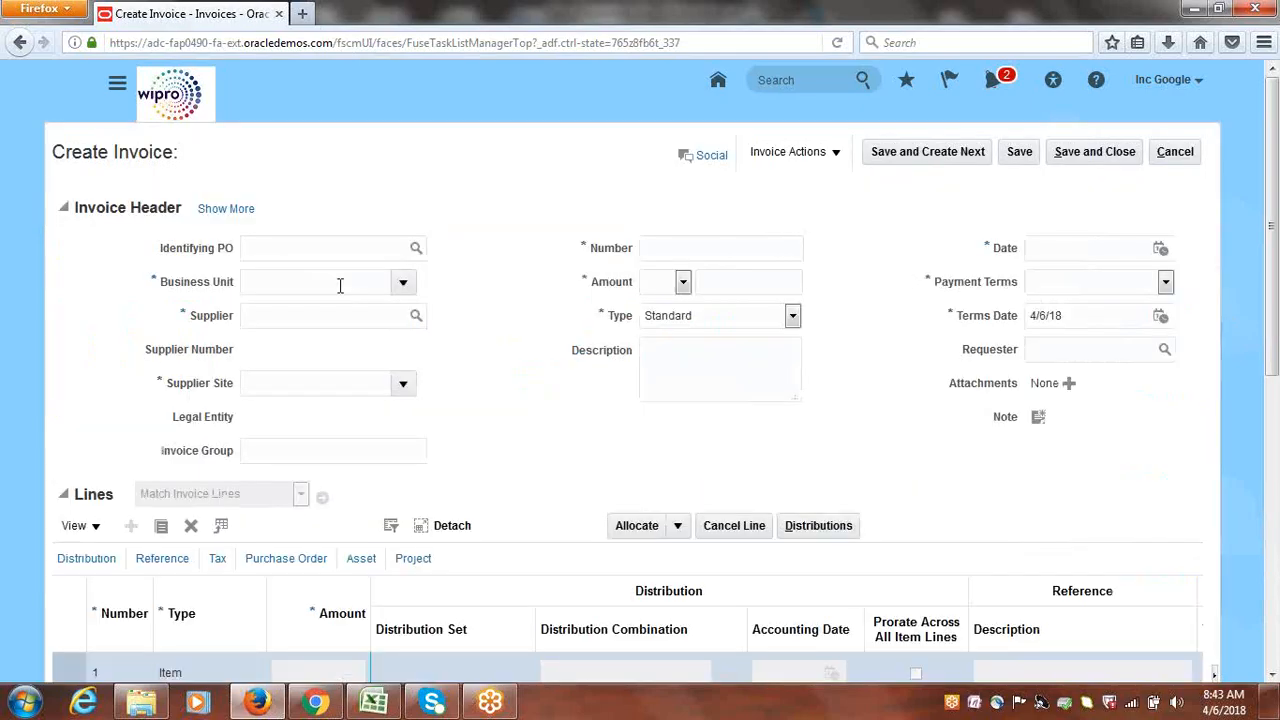
pyautogui.click(1180, 155)
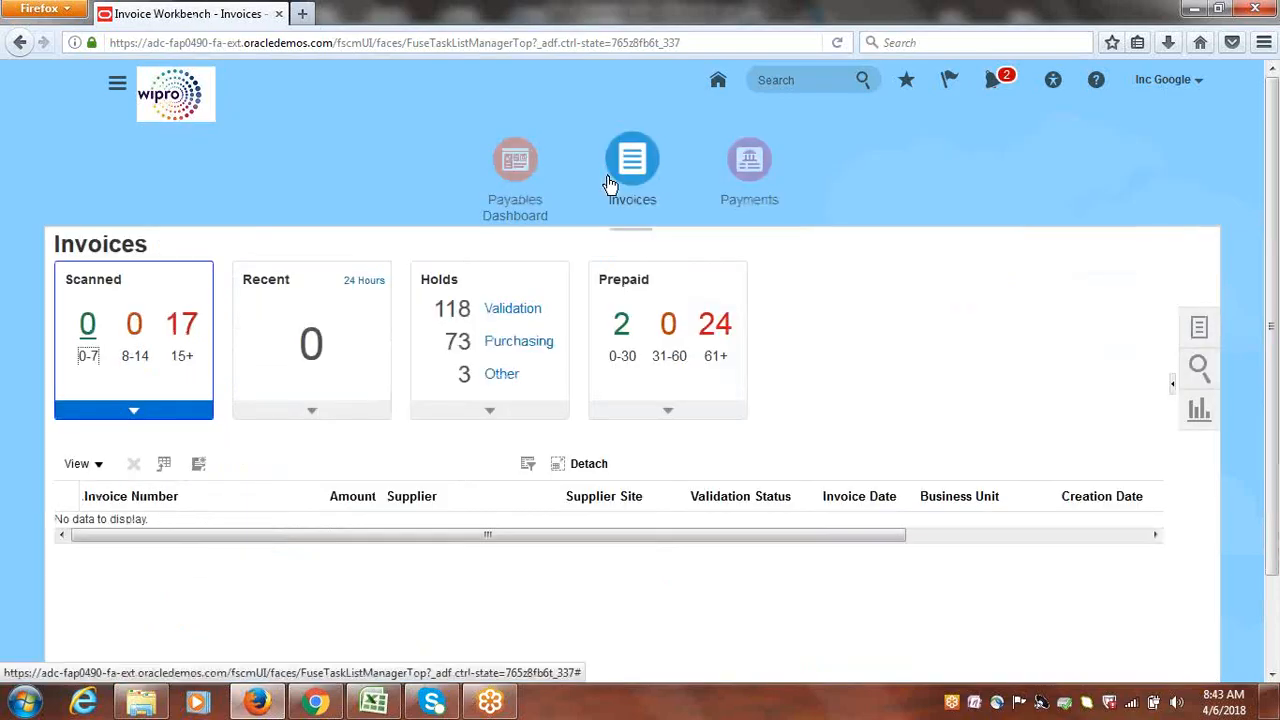
# Sign out of Oracle Fusion Cloud Financials from the user menu and confirm
pyautogui.click(1170, 85)
pyautogui.click(1169, 116)
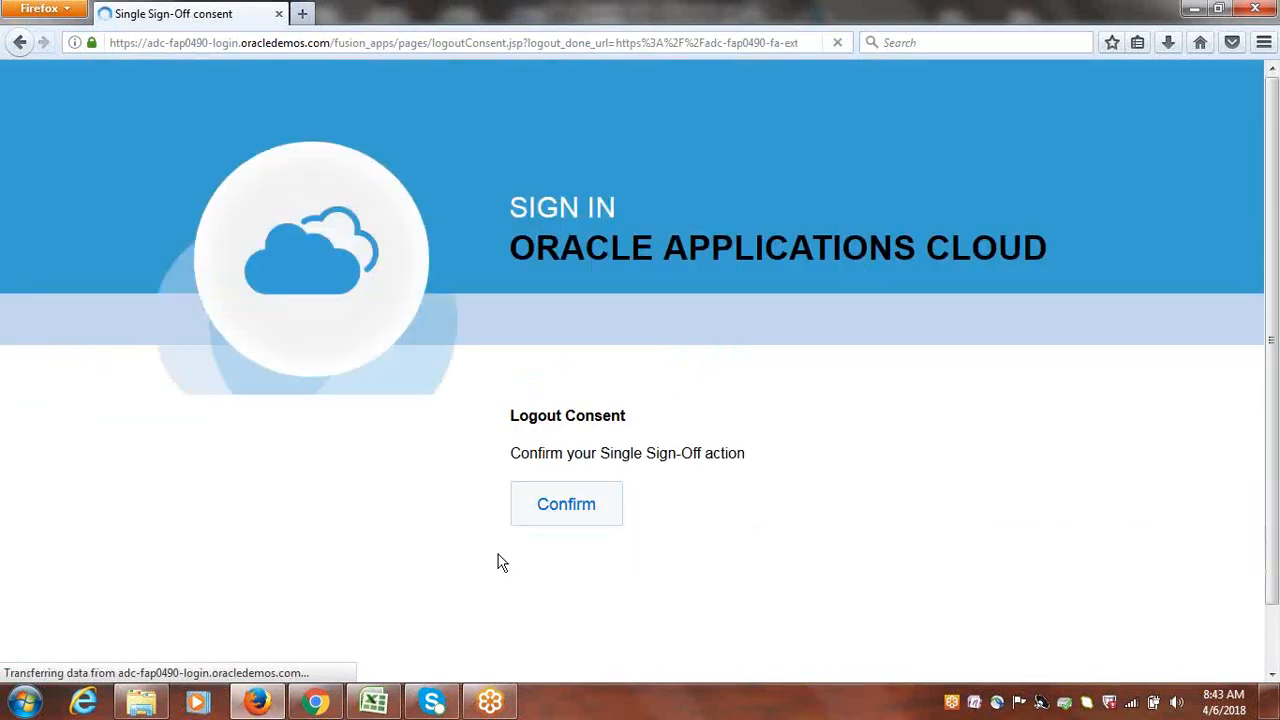
pyautogui.click(546, 506)
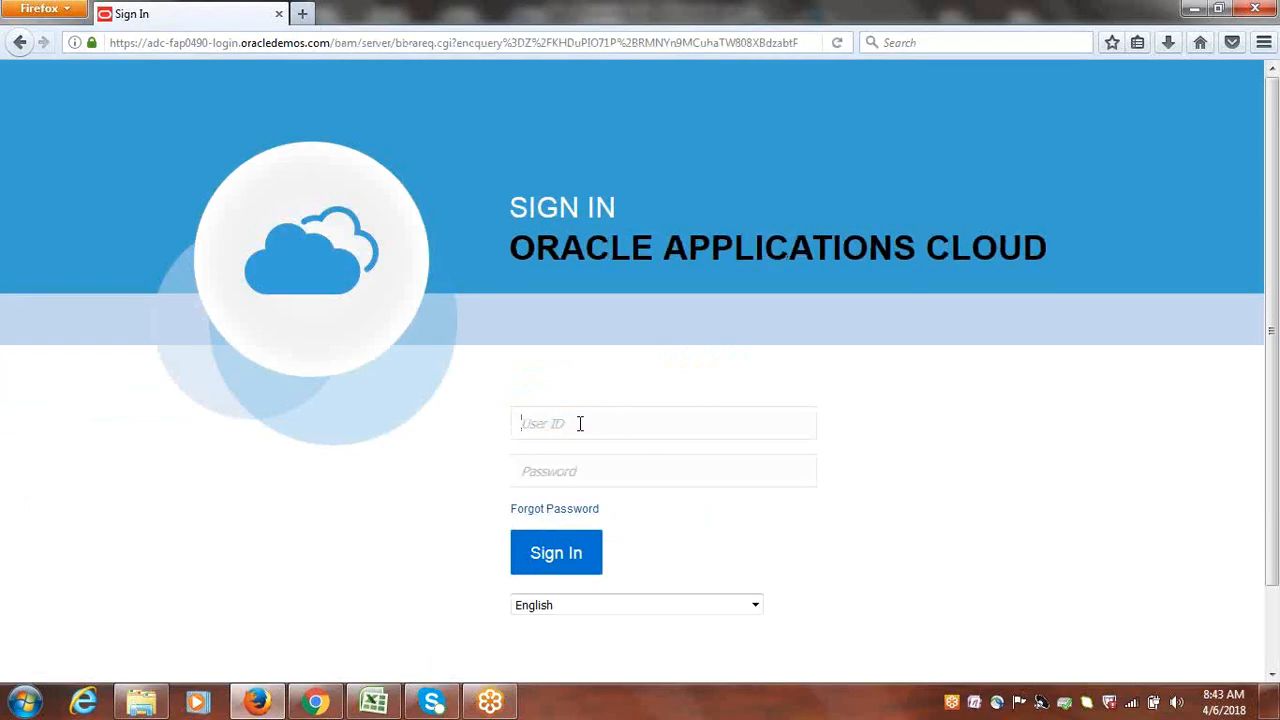
# Sign back in with the user ID and account password
pyautogui.click(578, 423)
pyautogui.write('GOOGLE')
pyautogui.press('Tab')
pyautogui.write('Wel')
pyautogui.press('Return')
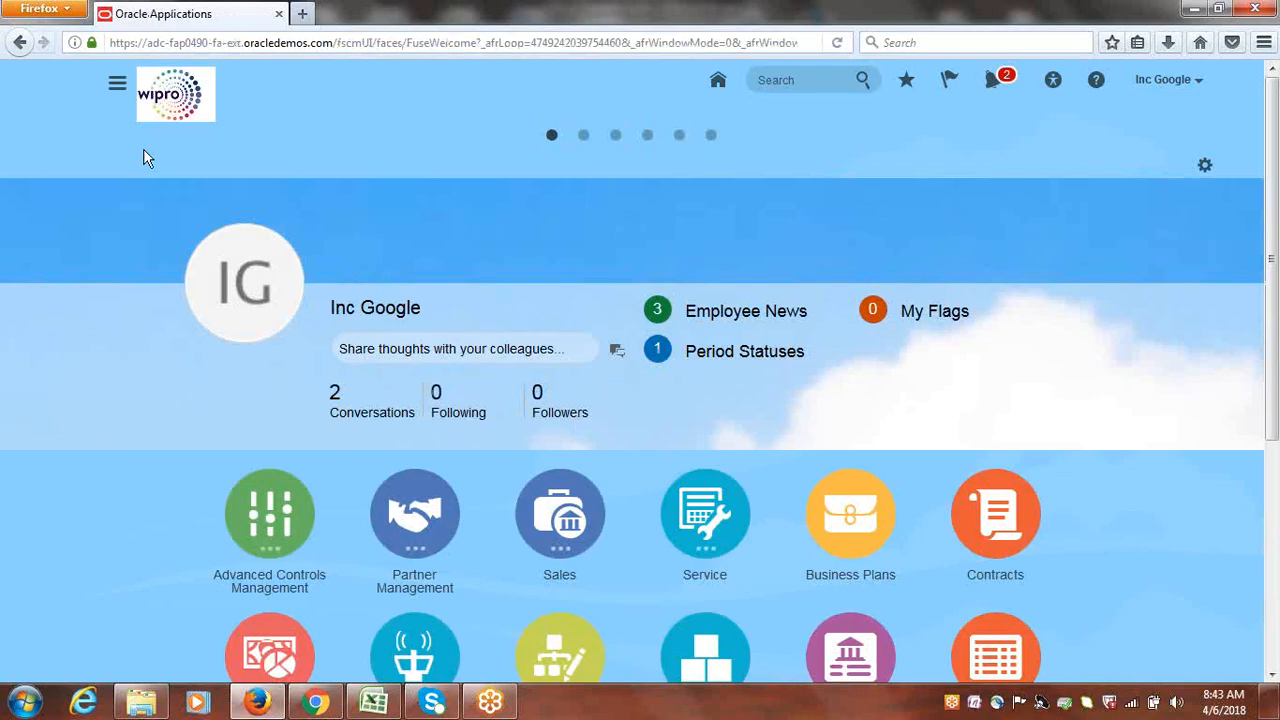
# Browse the Navigator's work area list, then pick Payables on the home page
pyautogui.click(117, 86)
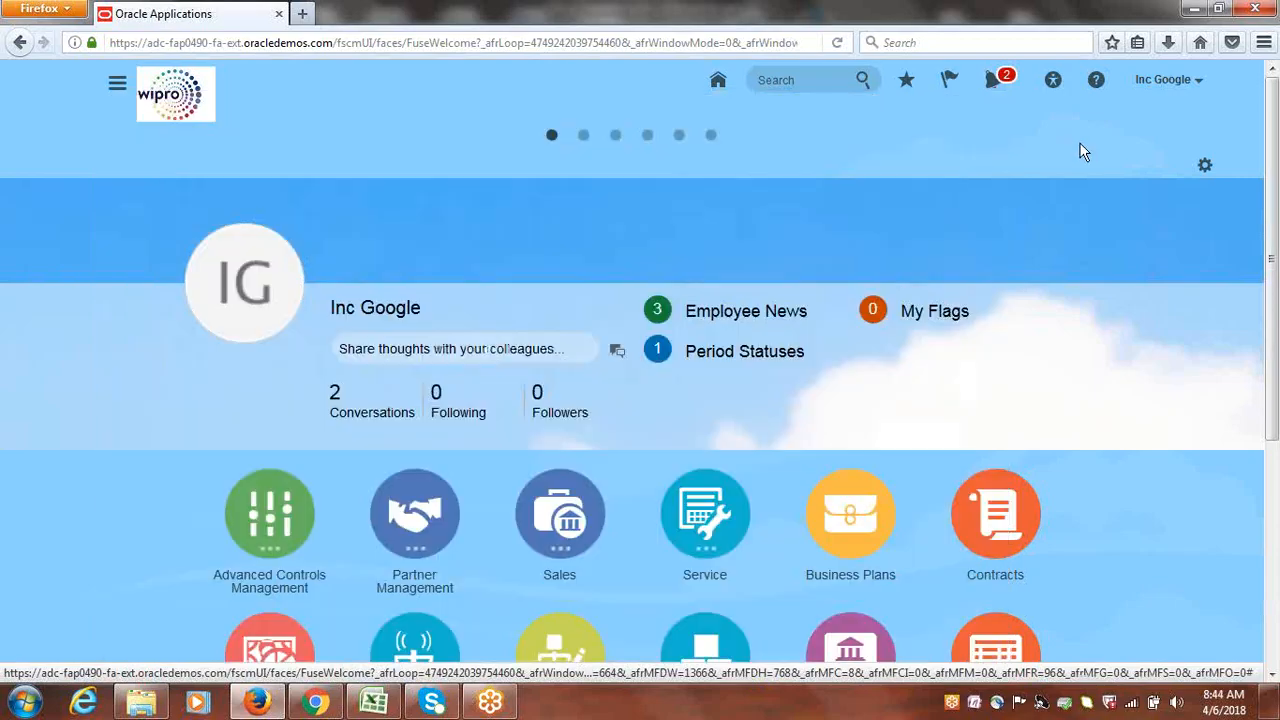
pyautogui.click(1083, 151)
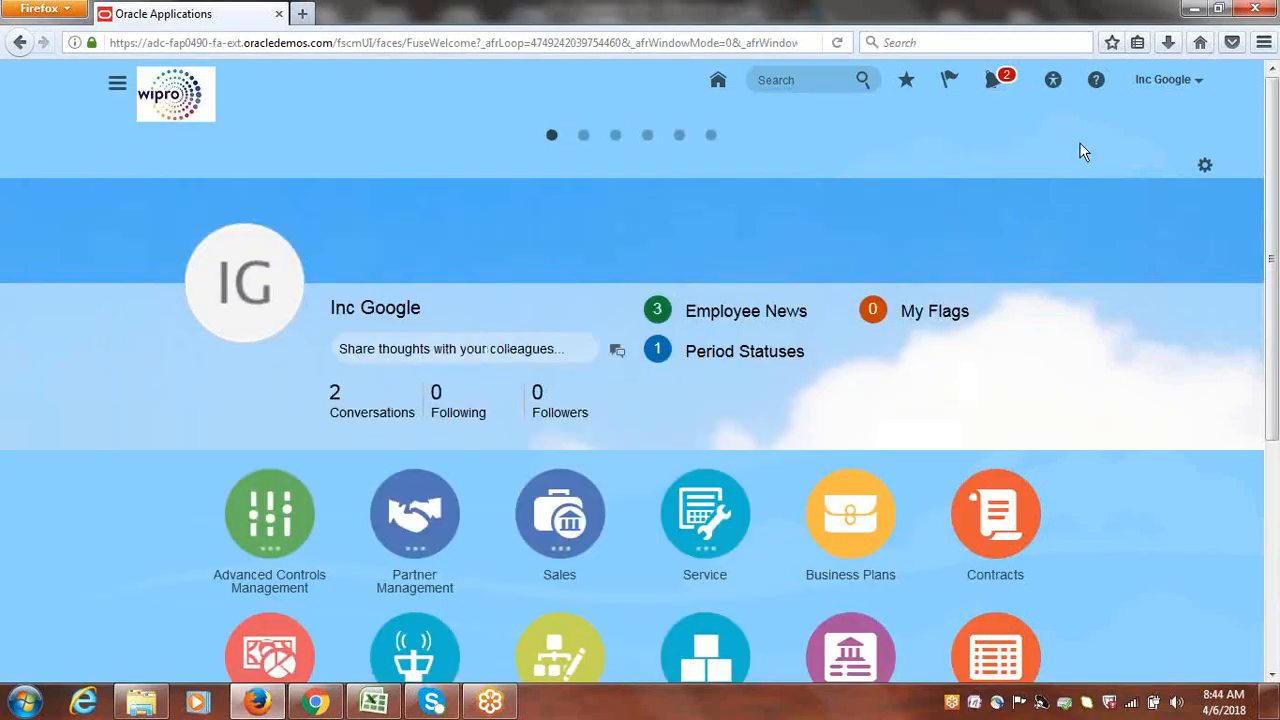
pyautogui.moveTo(1277, 140); pyautogui.dragTo(1277, 373)
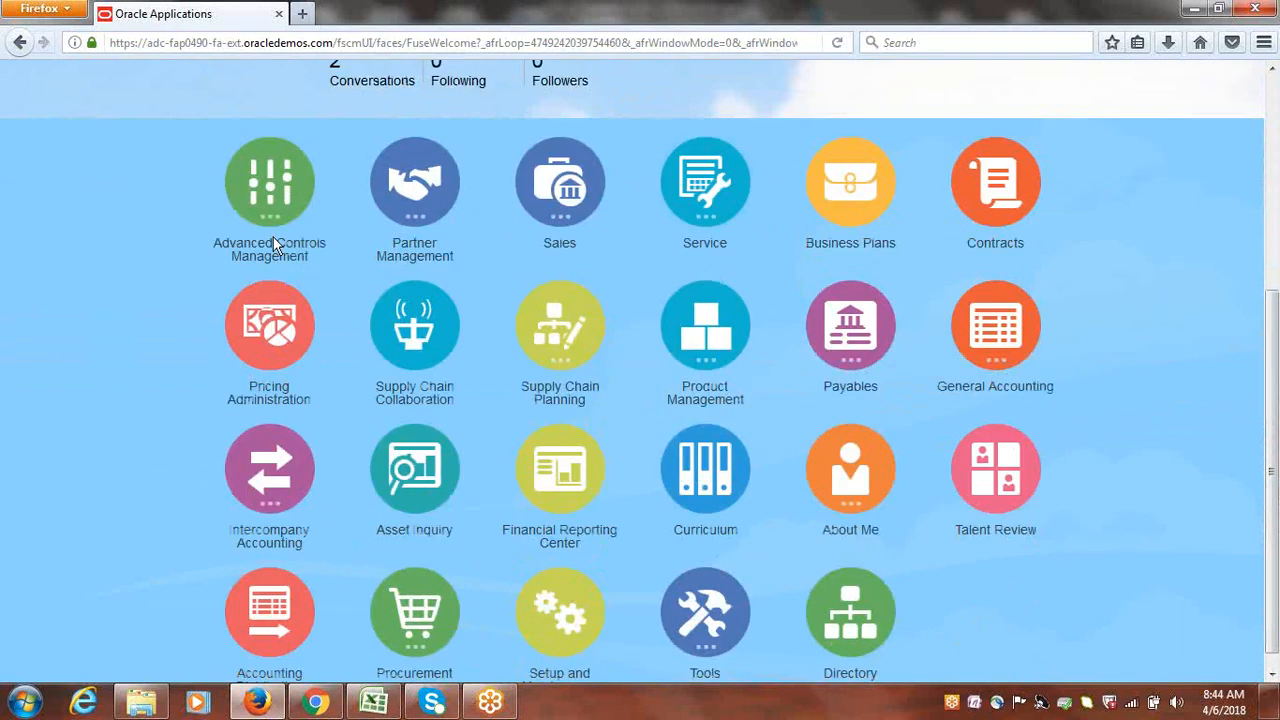
pyautogui.moveTo(1276, 468); pyautogui.dragTo(1270, 409)
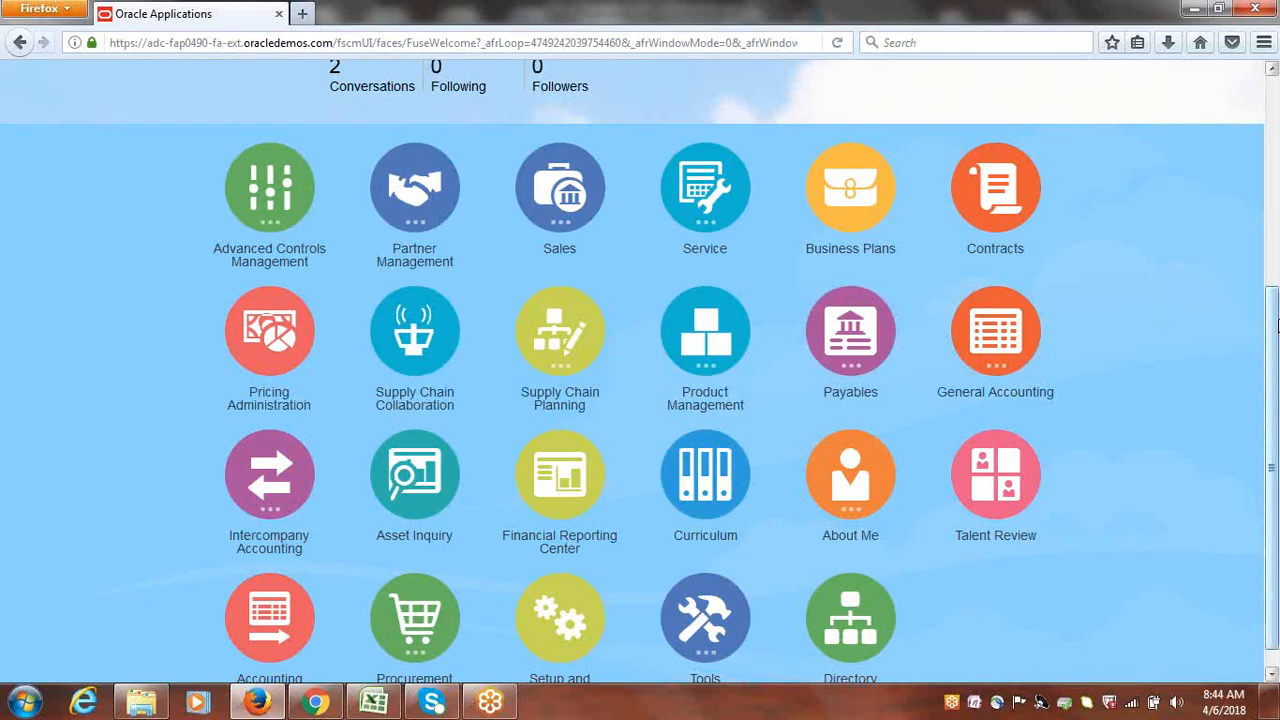
pyautogui.moveTo(1276, 325); pyautogui.dragTo(1276, 344)
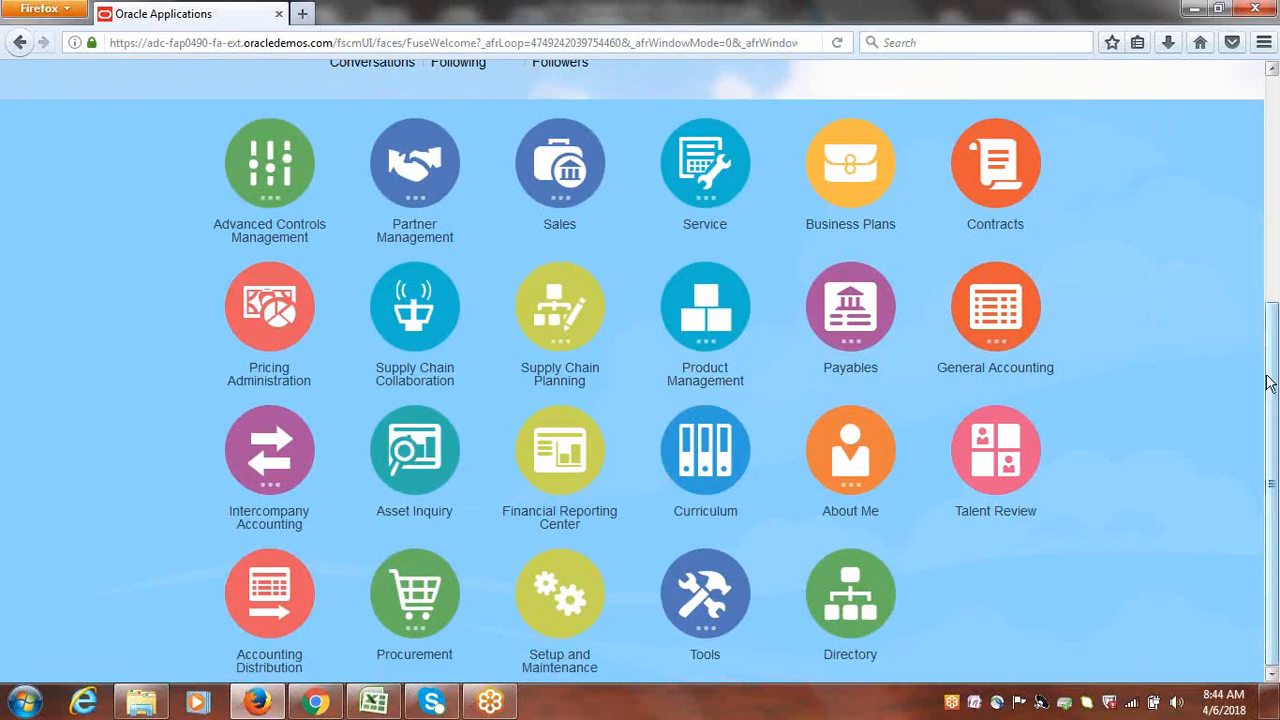
pyautogui.click(868, 338)
pyautogui.scroll(3, 108, 99)
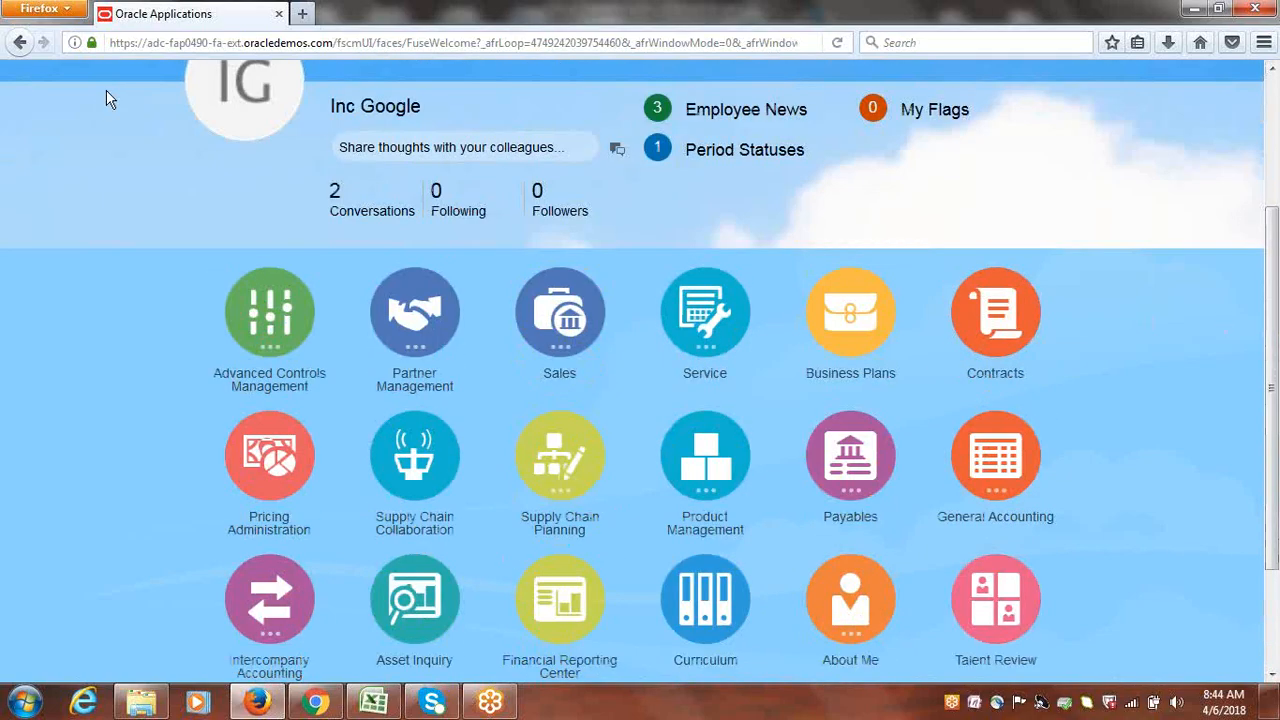
pyautogui.scroll(1, 365, 155)
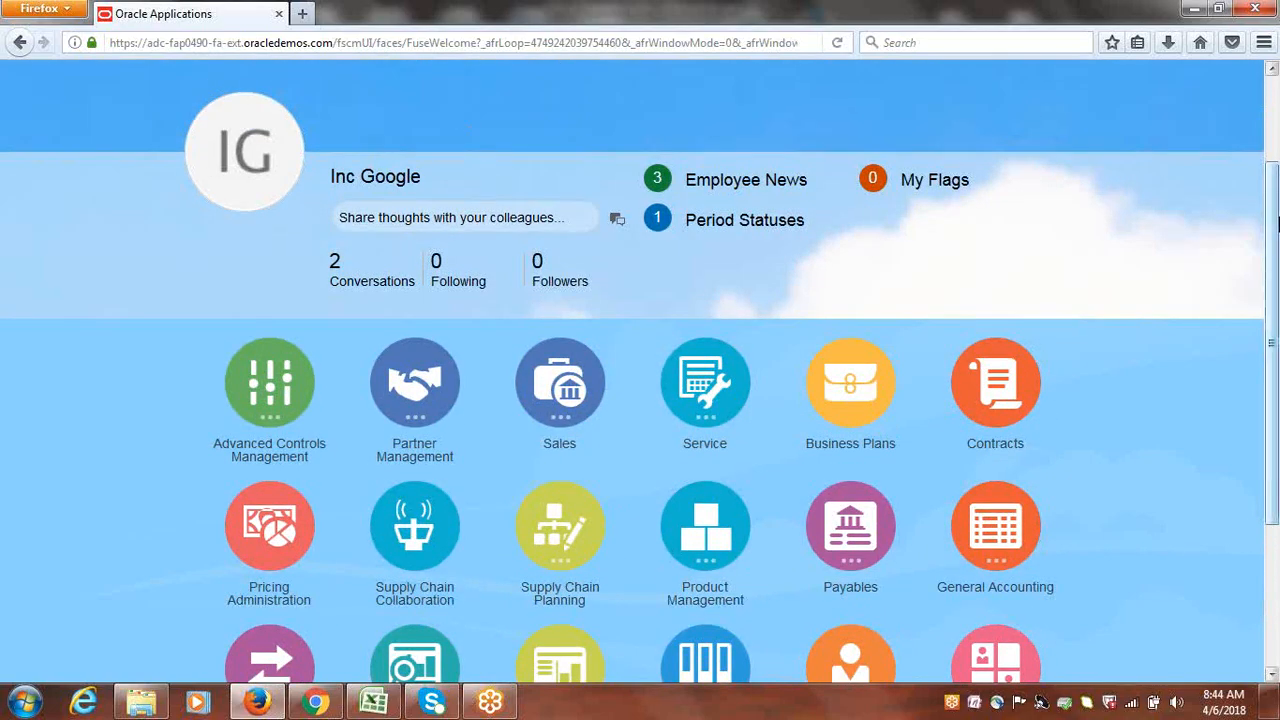
pyautogui.moveTo(1277, 168); pyautogui.dragTo(1277, 92)
# Recheck the Navigator, then expand Payables to show Dashboard, Invoices and Payments
pyautogui.click(118, 87)
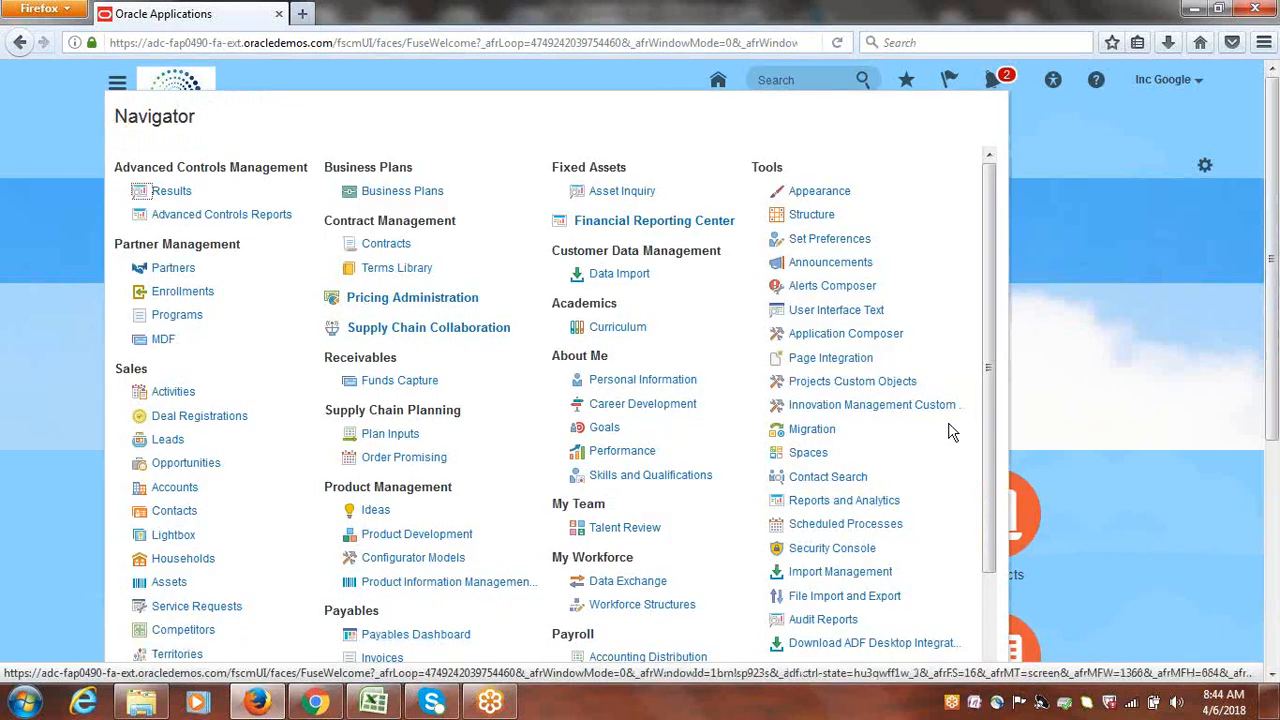
pyautogui.scroll(-1, 989, 387)
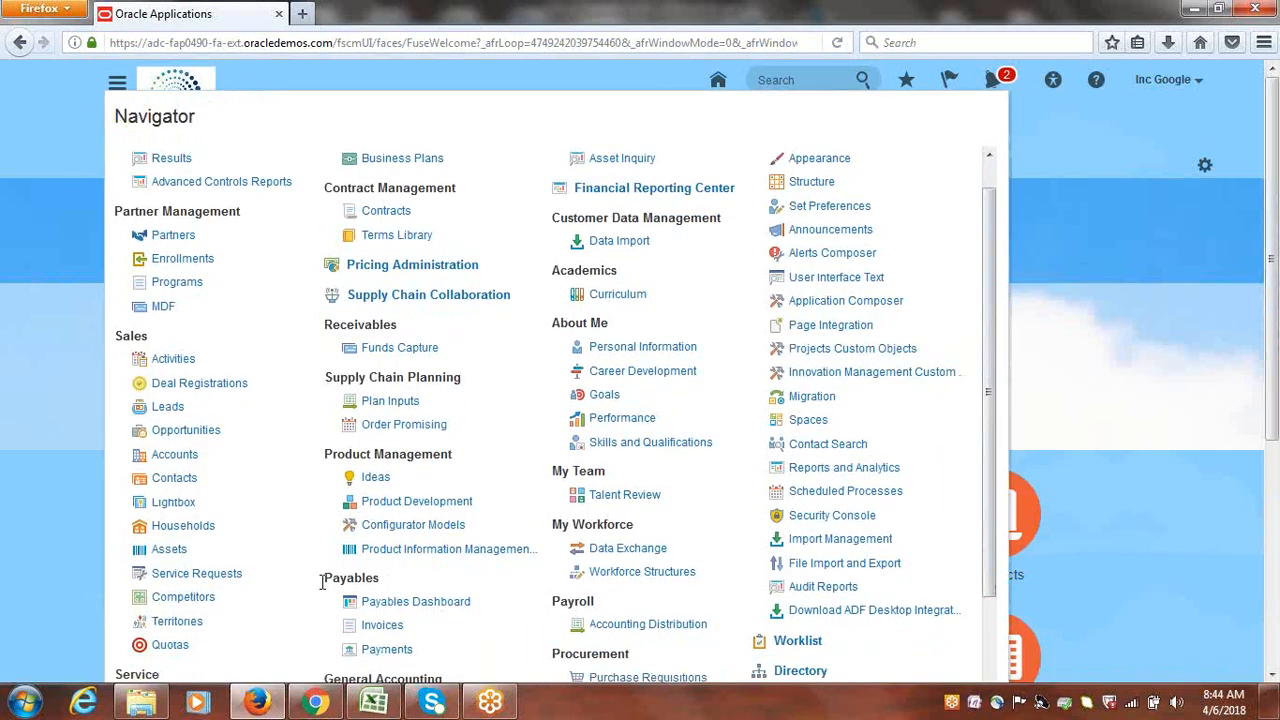
pyautogui.moveTo(322, 582); pyautogui.dragTo(380, 600)
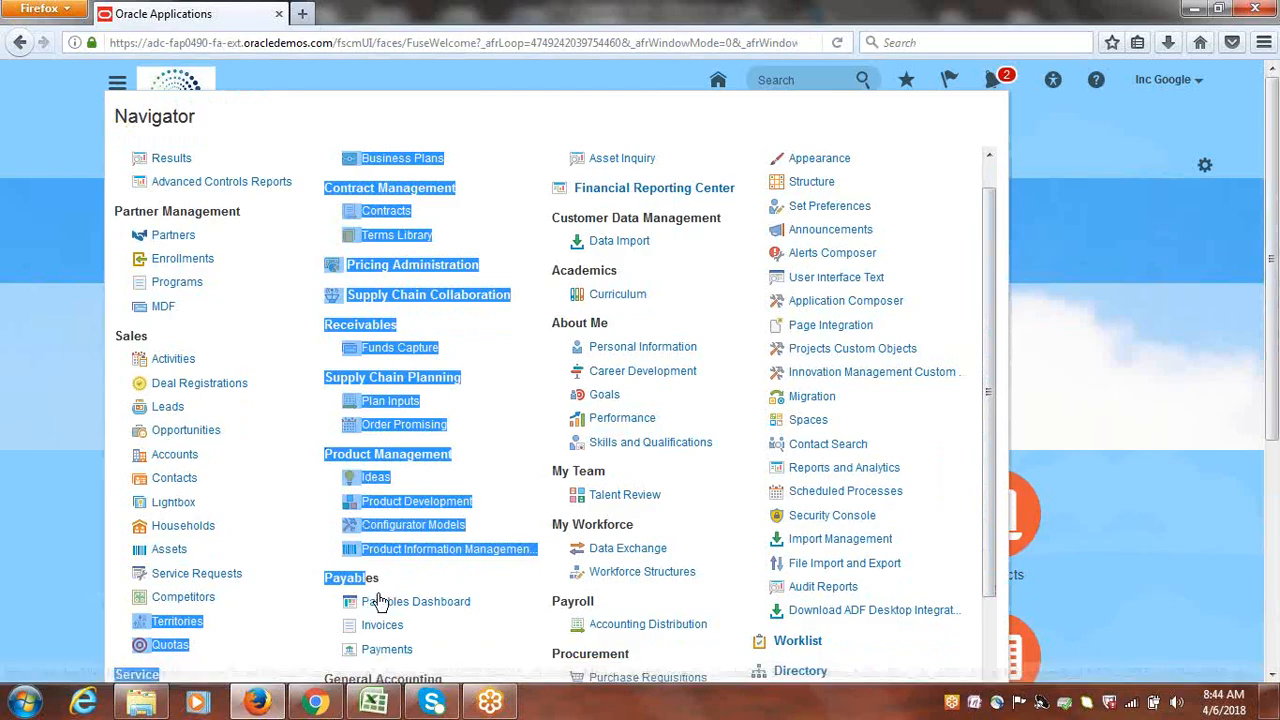
pyautogui.click(1093, 282)
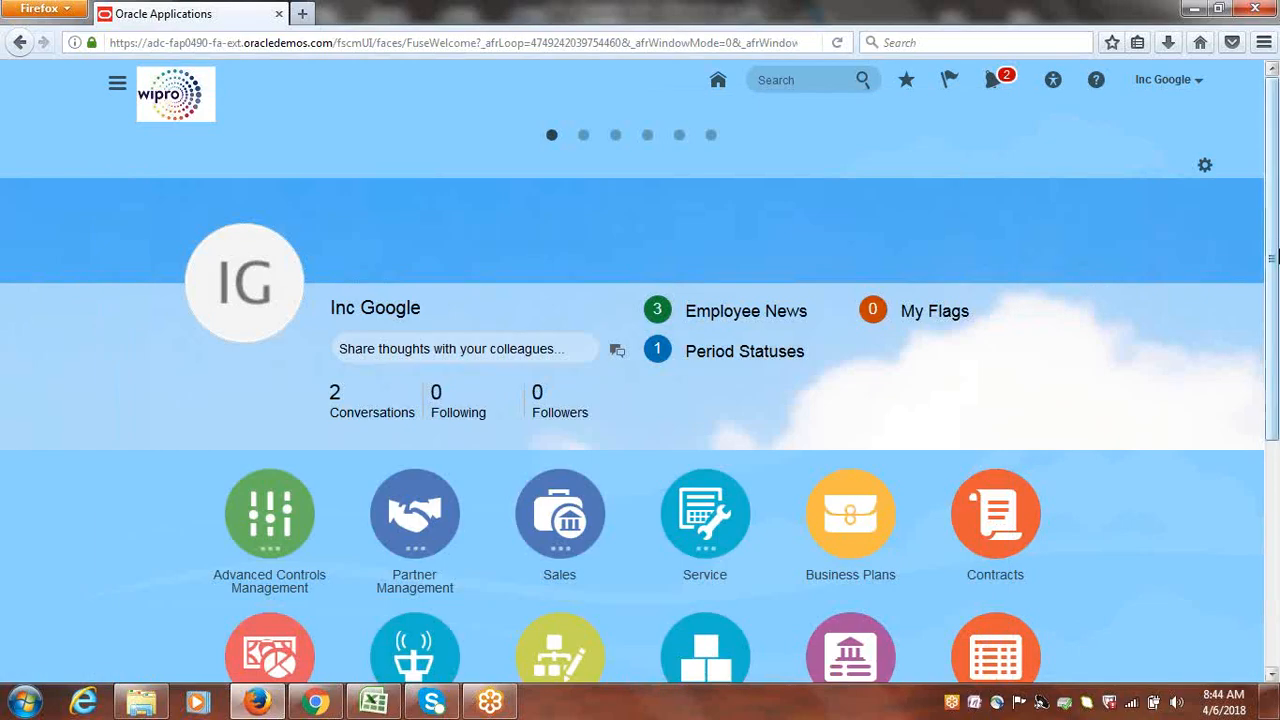
pyautogui.scroll(-5, 1270, 258)
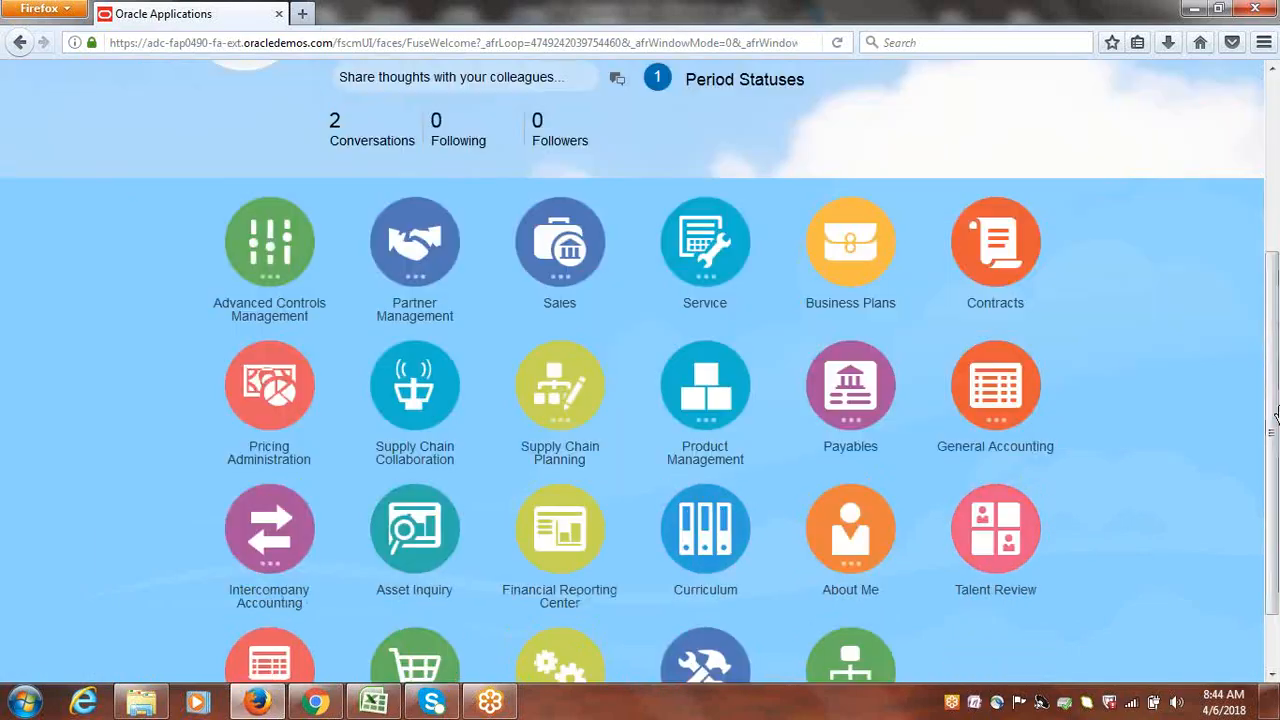
pyautogui.click(855, 383)
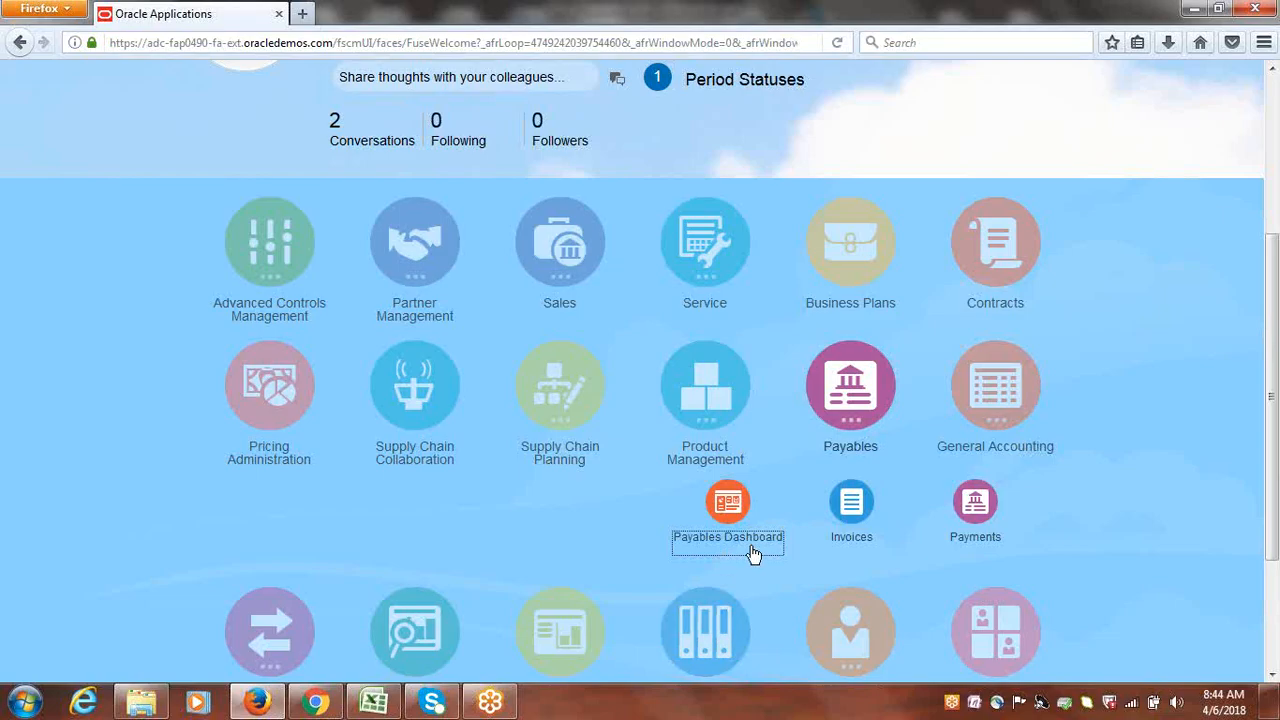
# Open the Invoices workbench and start Create Invoice from its Tasks panel
pyautogui.click(849, 505)
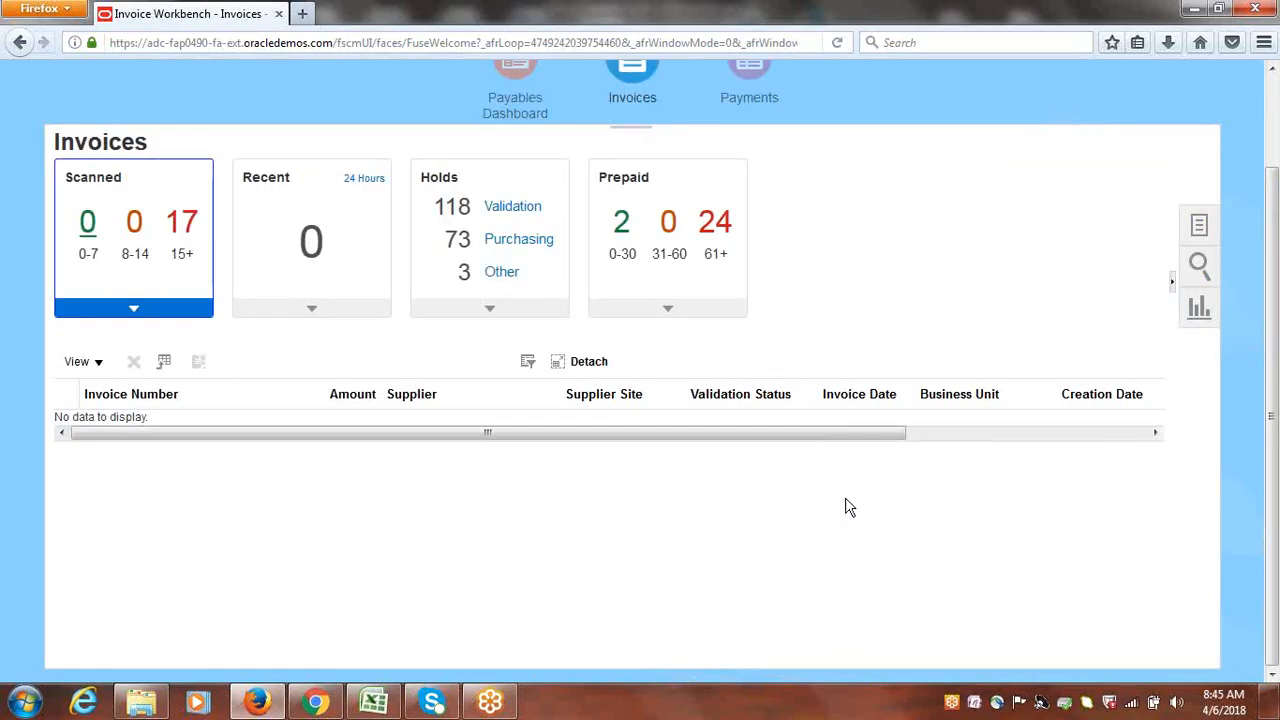
pyautogui.click(1201, 226)
pyautogui.click(1108, 166)
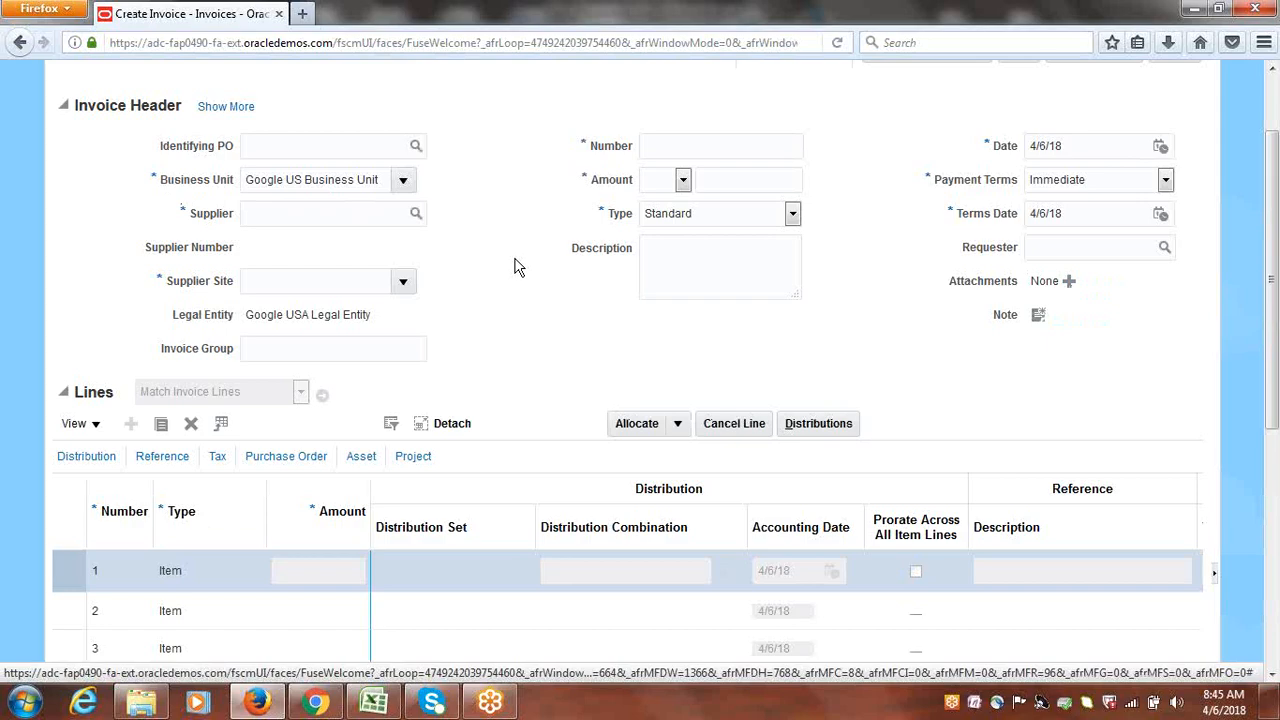
# Clear the invalid 'Googlei' supplier entry and enter 'Google' in the Supplier field
pyautogui.click(287, 216)
pyautogui.write('Googlei')
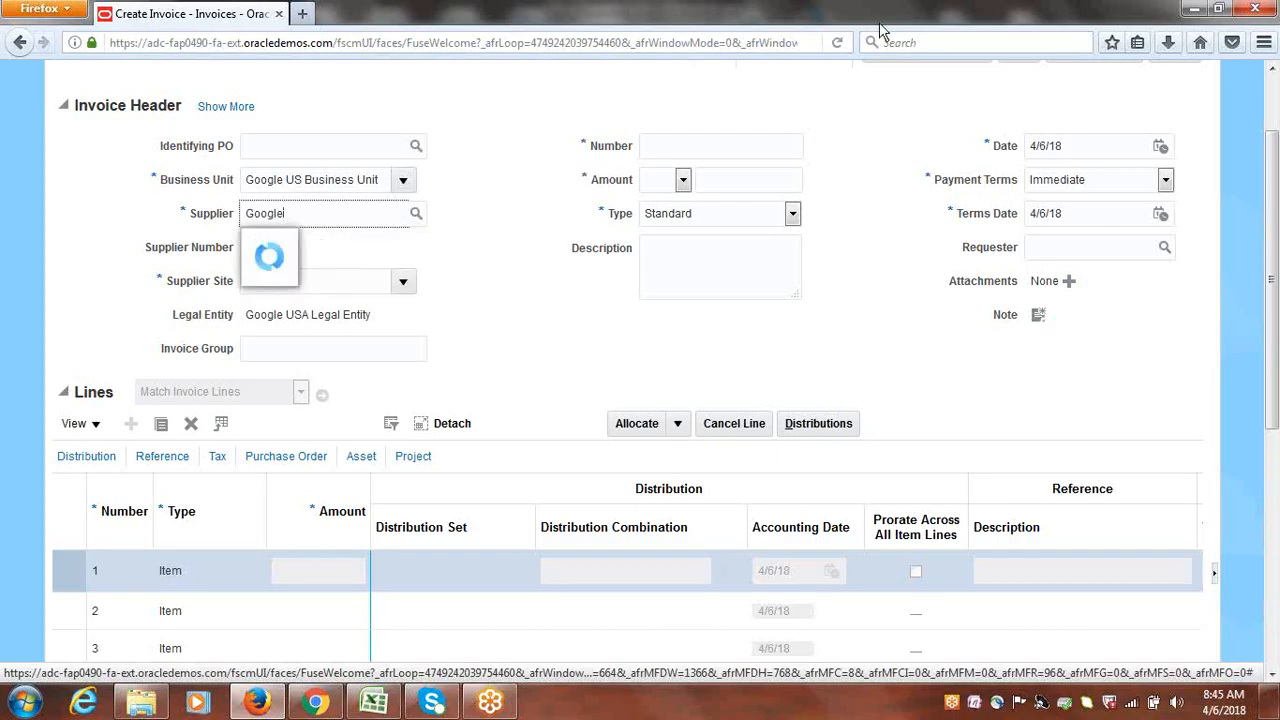
pyautogui.press('BackSpace')
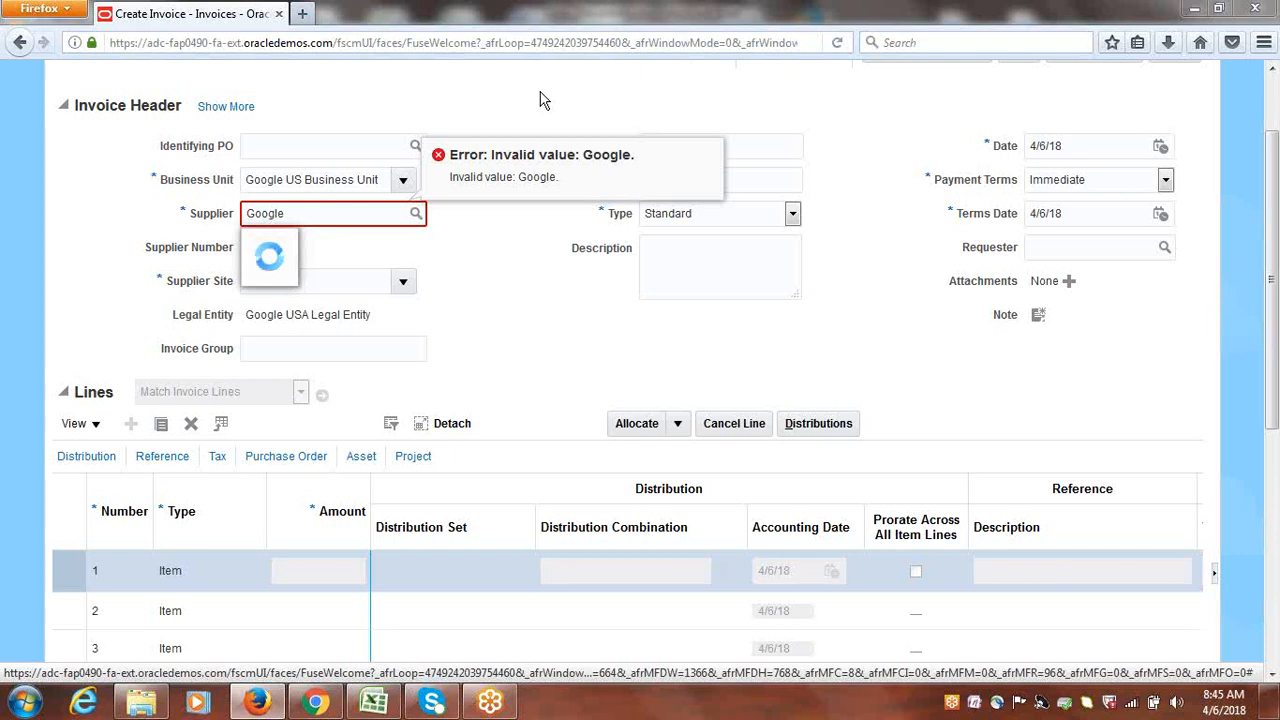
pyautogui.hotkey('ctrl', 'a')
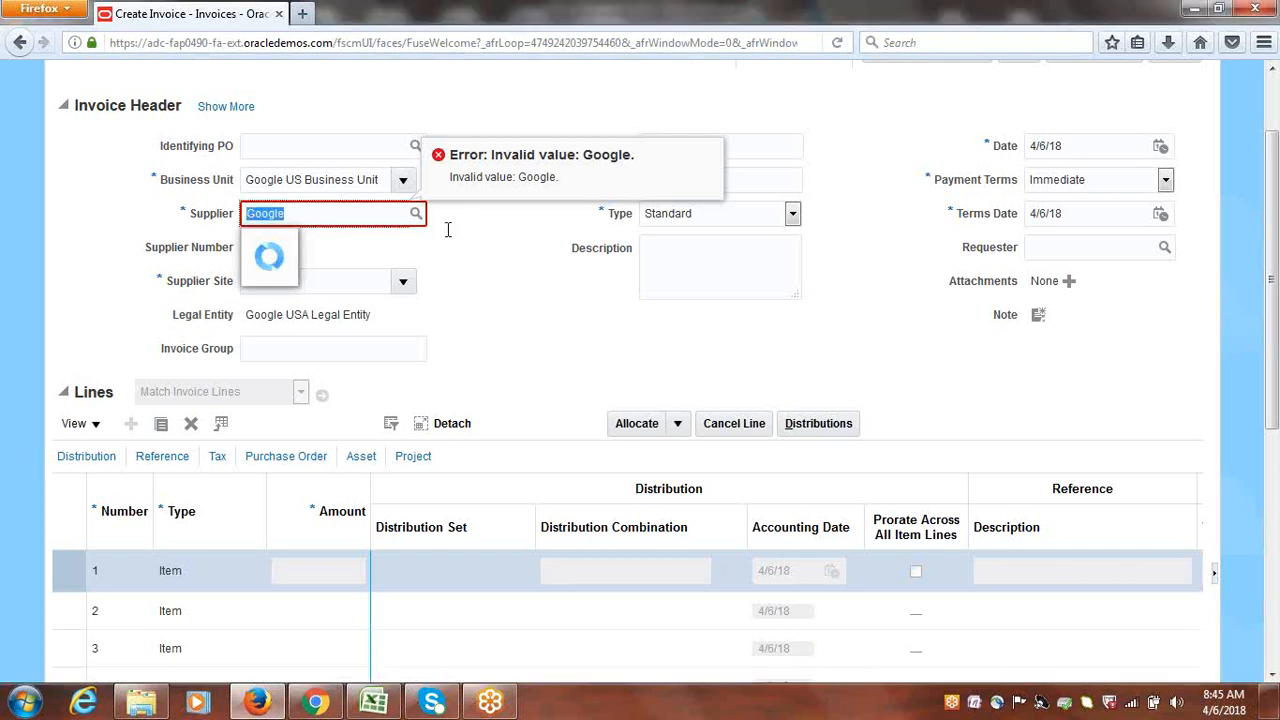
pyautogui.press('BackSpace')
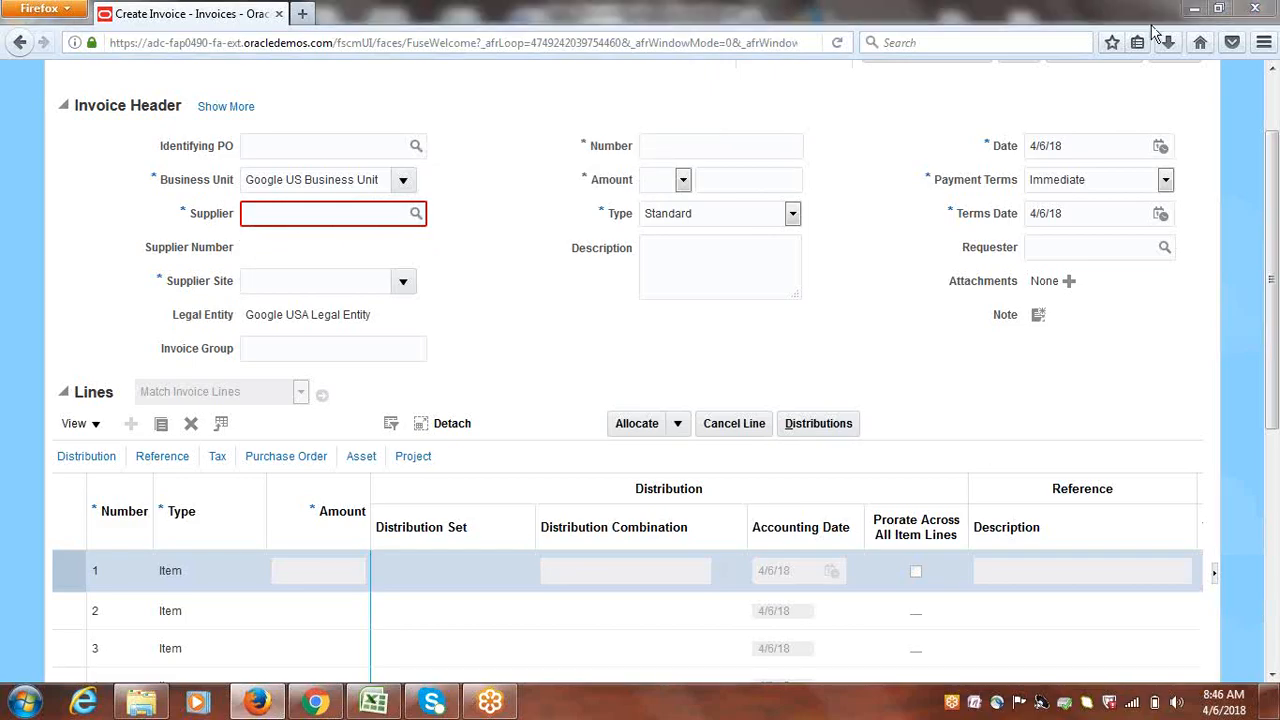
pyautogui.click(346, 213)
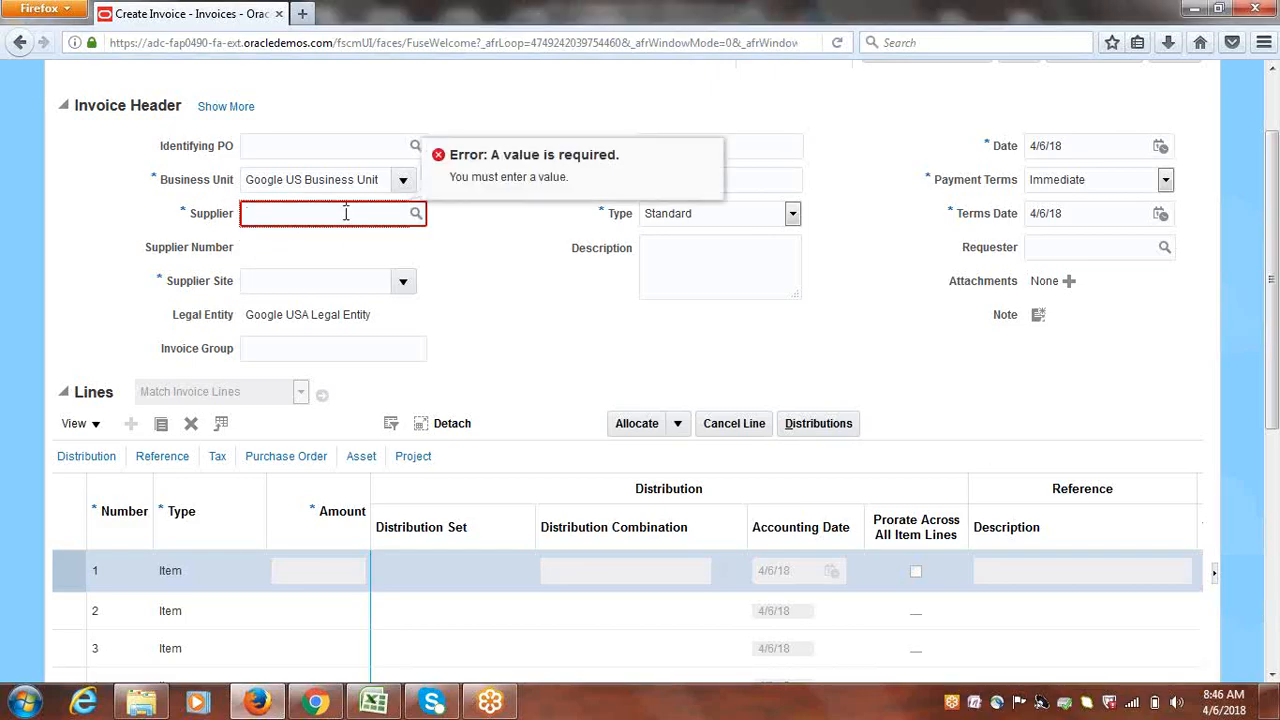
pyautogui.write('Google')
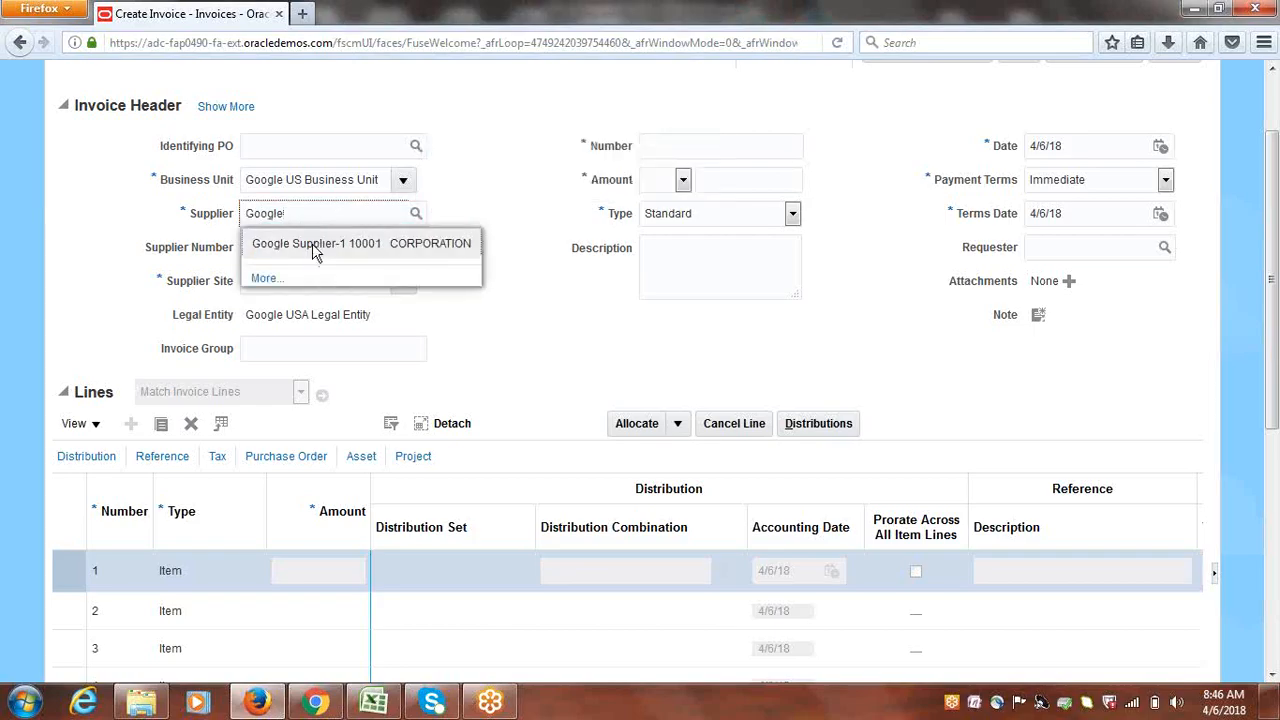
# Choose Google Supplier-1 as supplier, filling Google Site1; leave the currency list unchanged
pyautogui.click(312, 243)
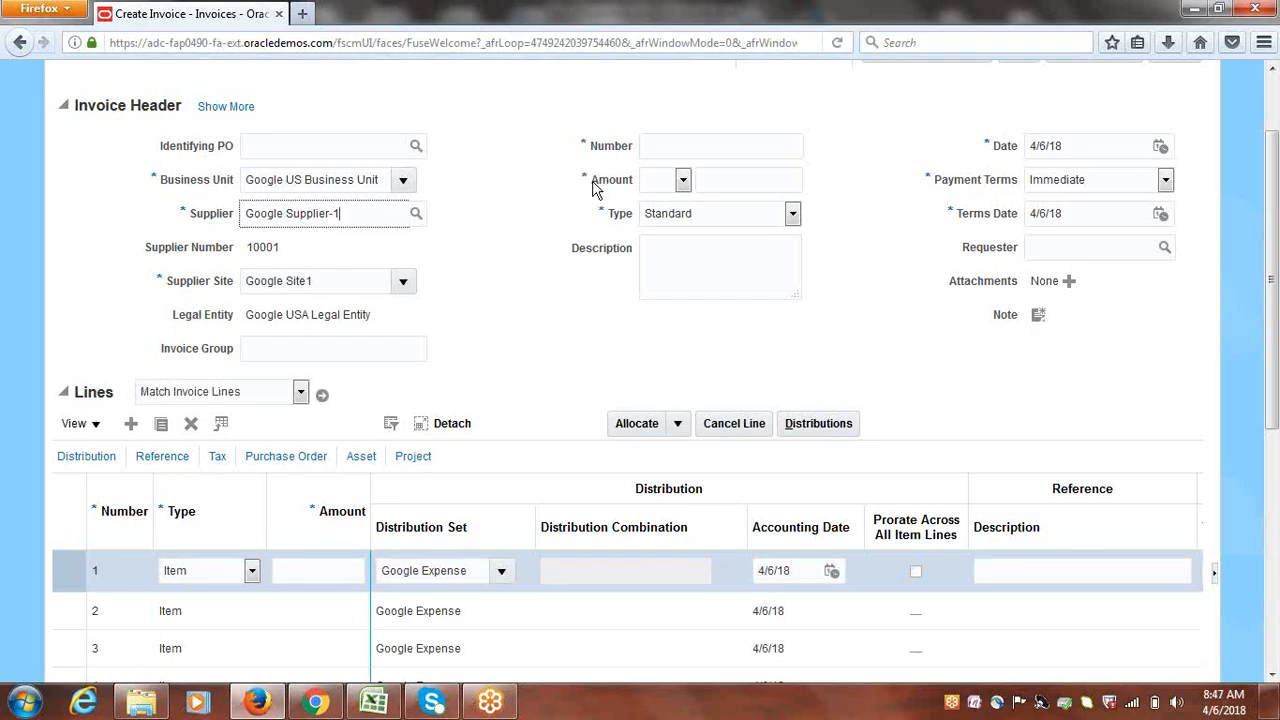
pyautogui.click(683, 181)
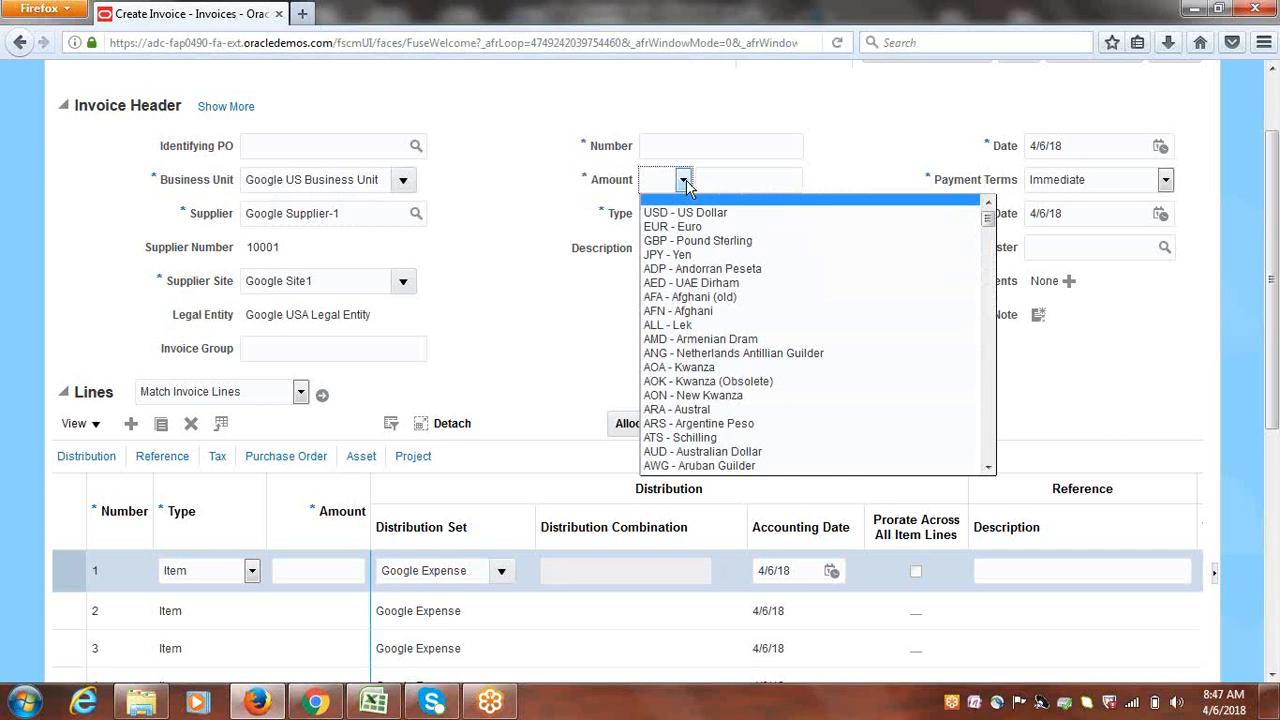
pyautogui.click(500, 254)
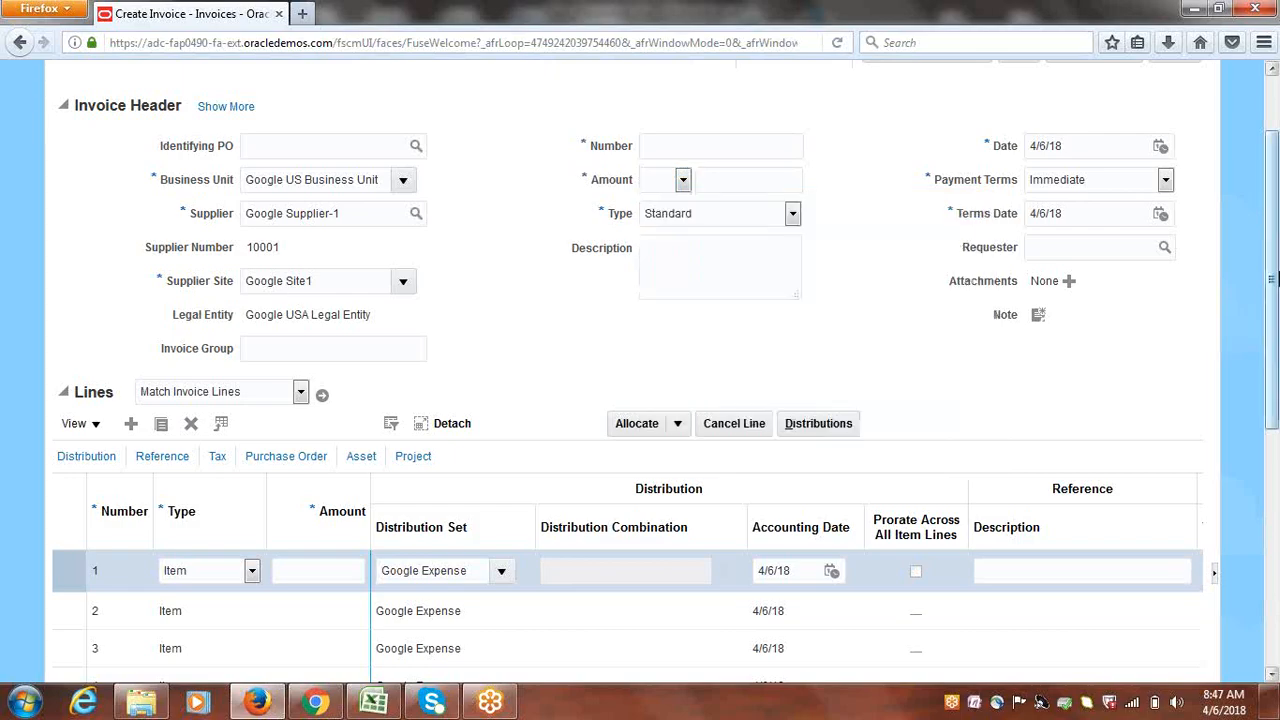
pyautogui.scroll(2, 1277, 300)
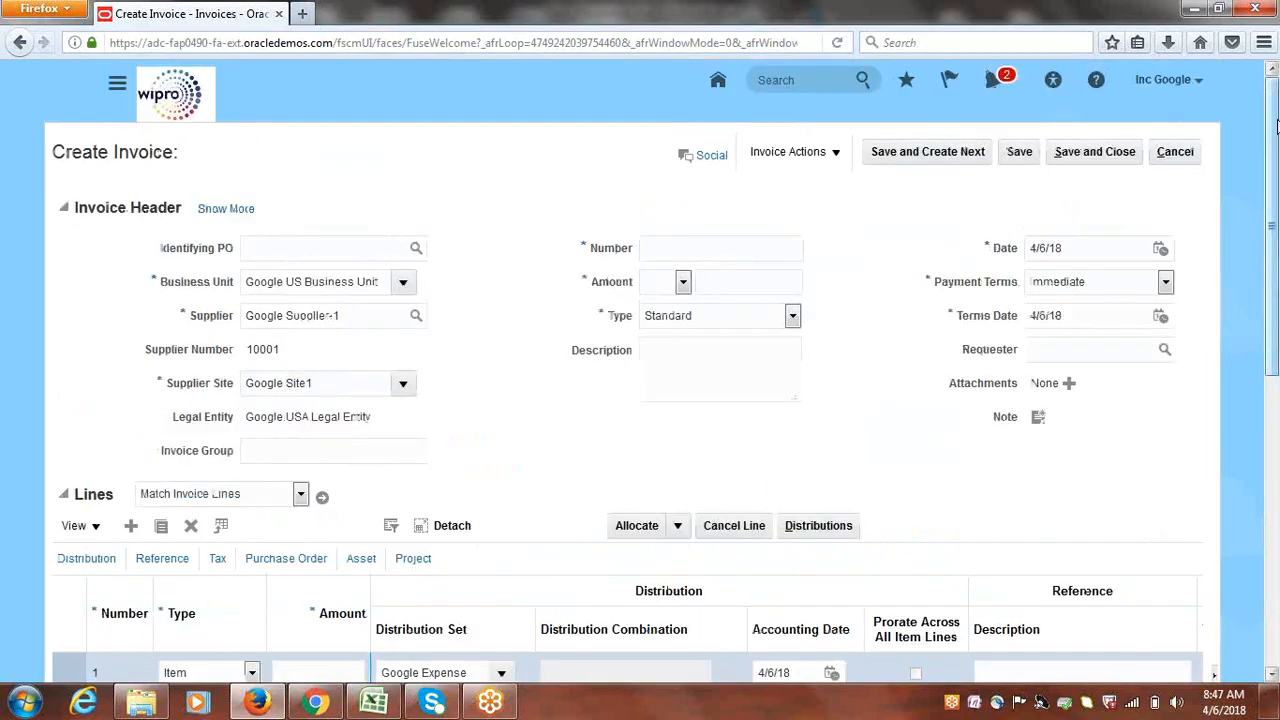
# Cancel the draft invoice and go to the Procurement Suppliers work area
pyautogui.click(1176, 152)
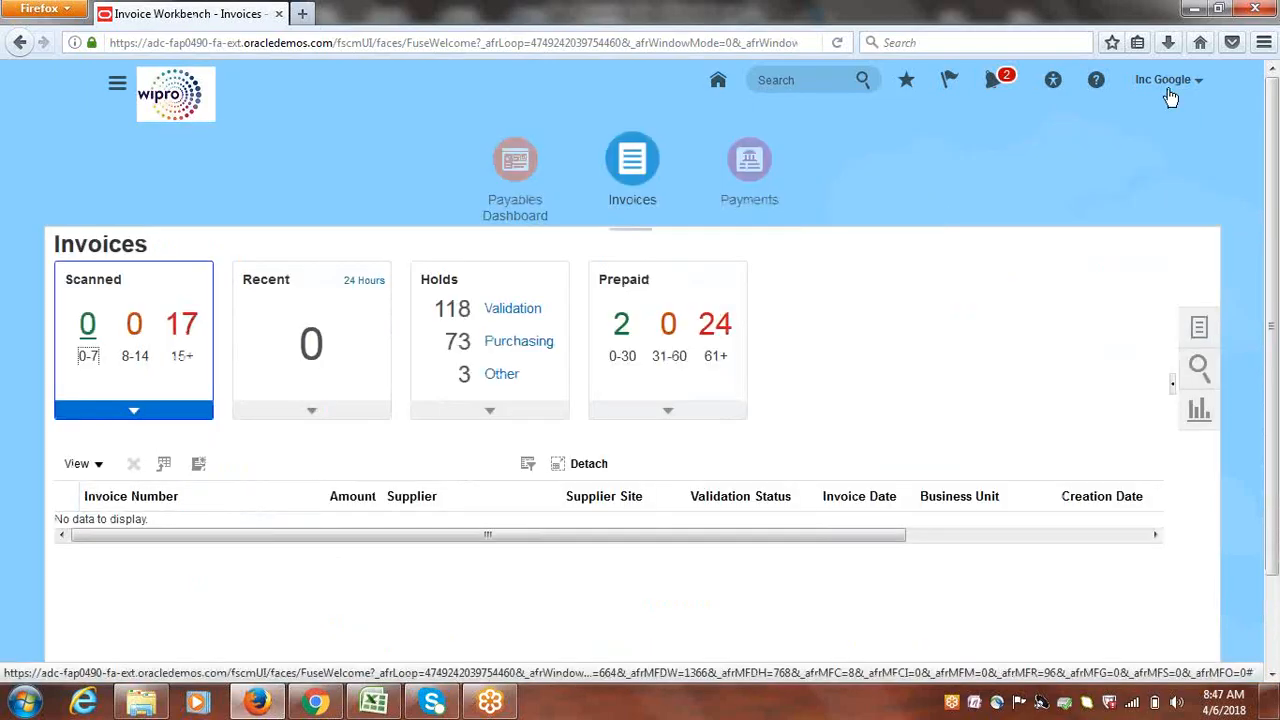
pyautogui.click(117, 90)
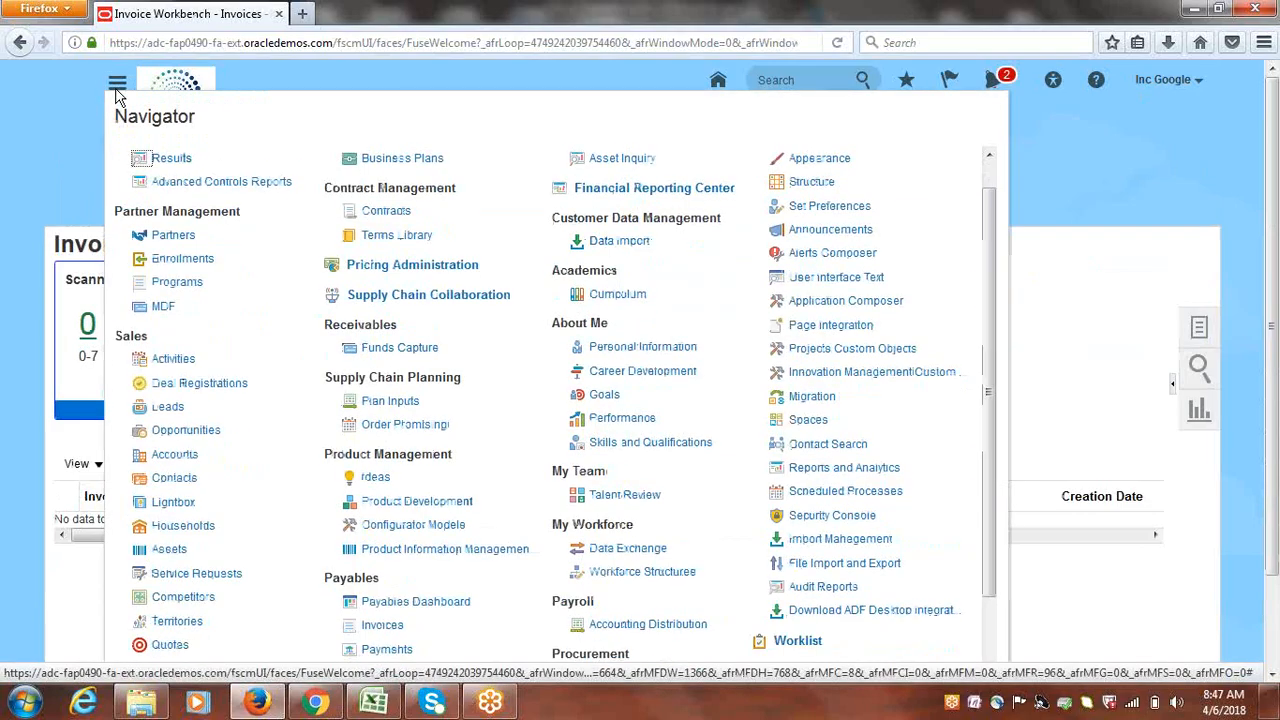
pyautogui.moveTo(984, 224); pyautogui.dragTo(1008, 390)
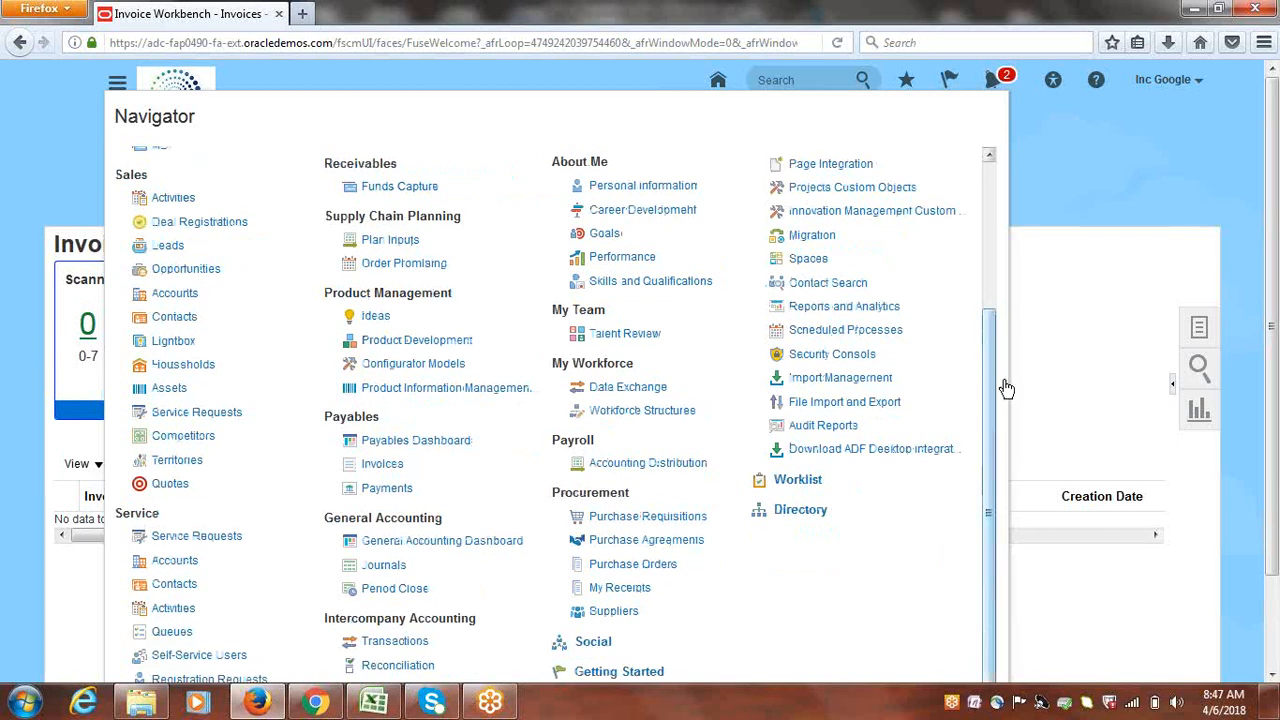
pyautogui.click(613, 611)
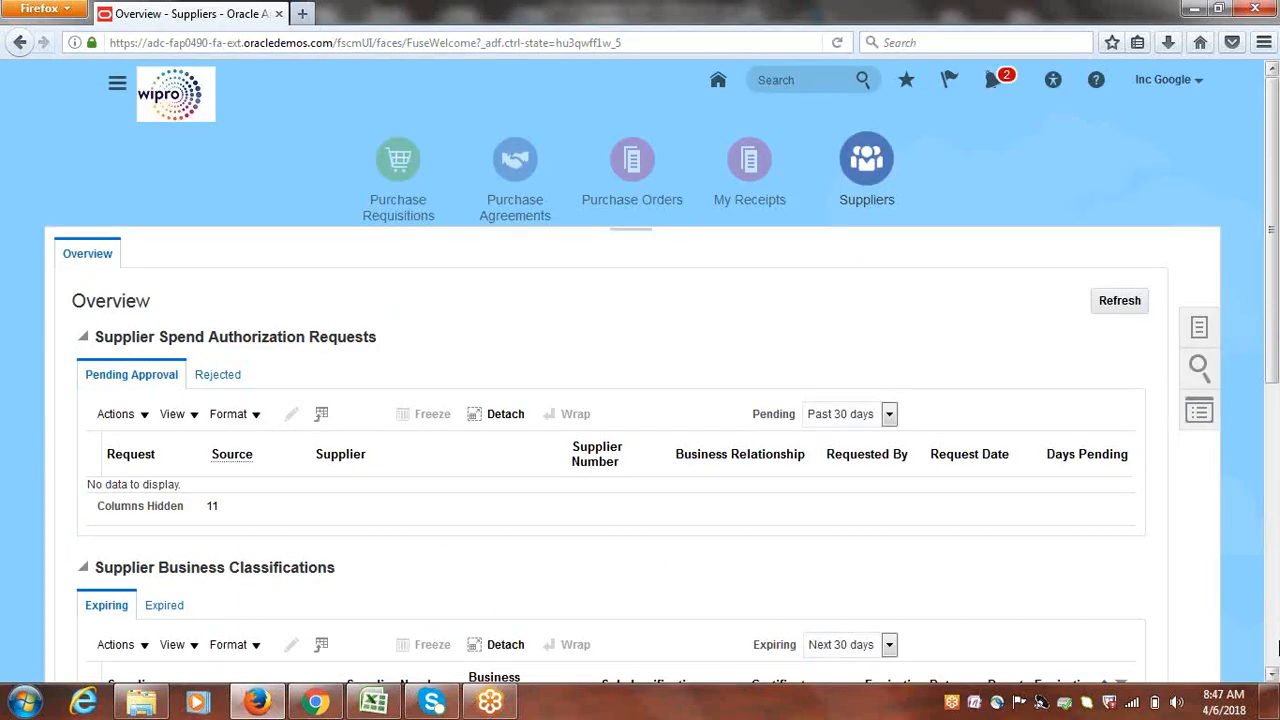
# Search Manage Suppliers for keyword 'Google Supplier-1' and open that supplier in Edit Supplier
pyautogui.click(1202, 330)
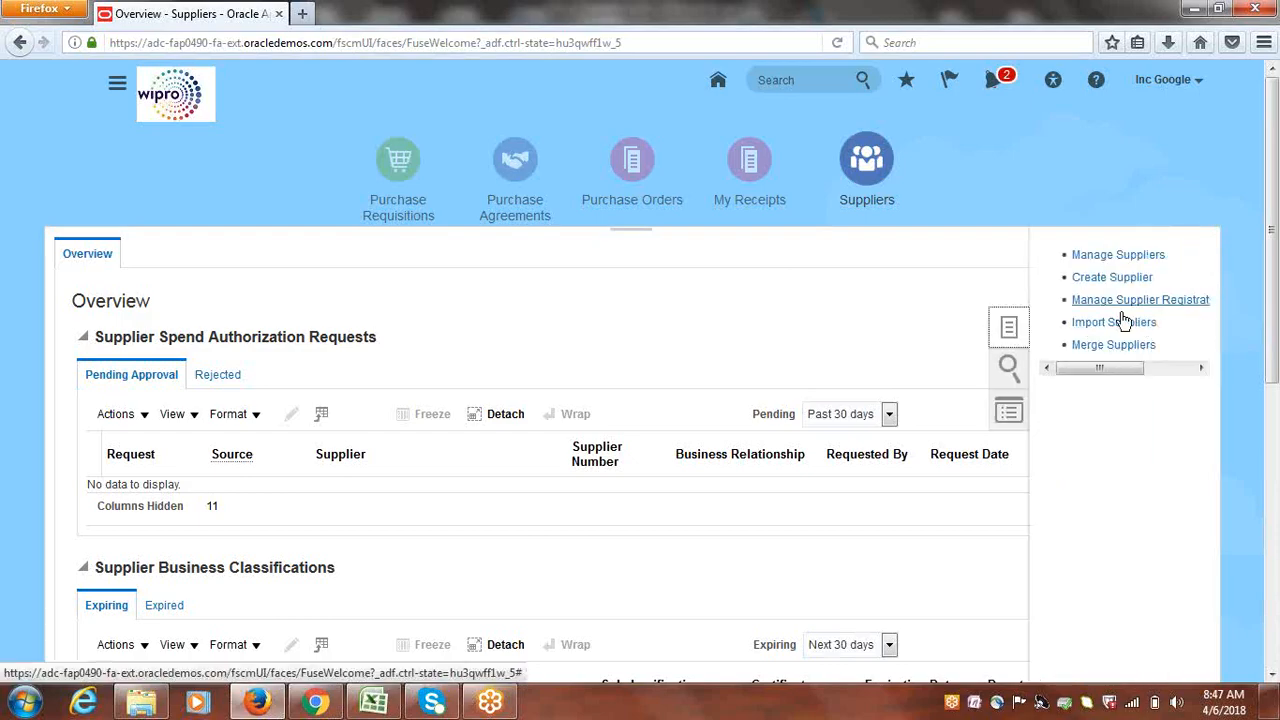
pyautogui.click(1100, 256)
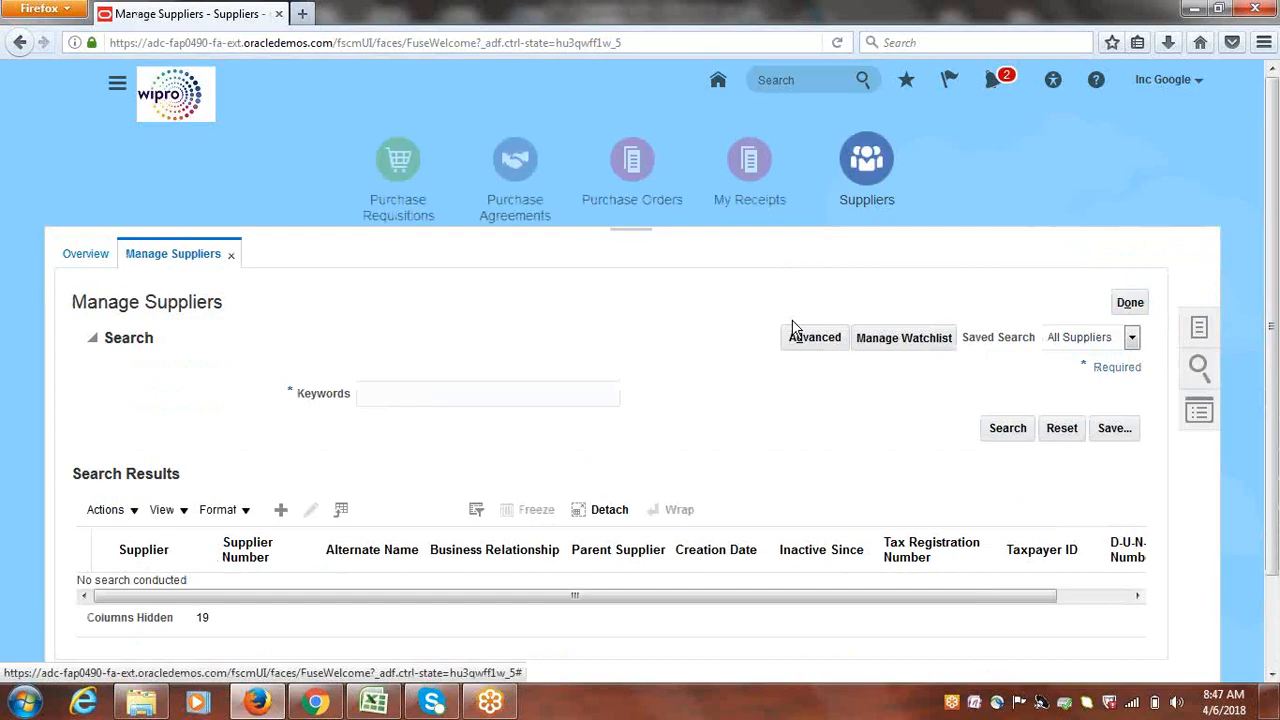
pyautogui.click(390, 393)
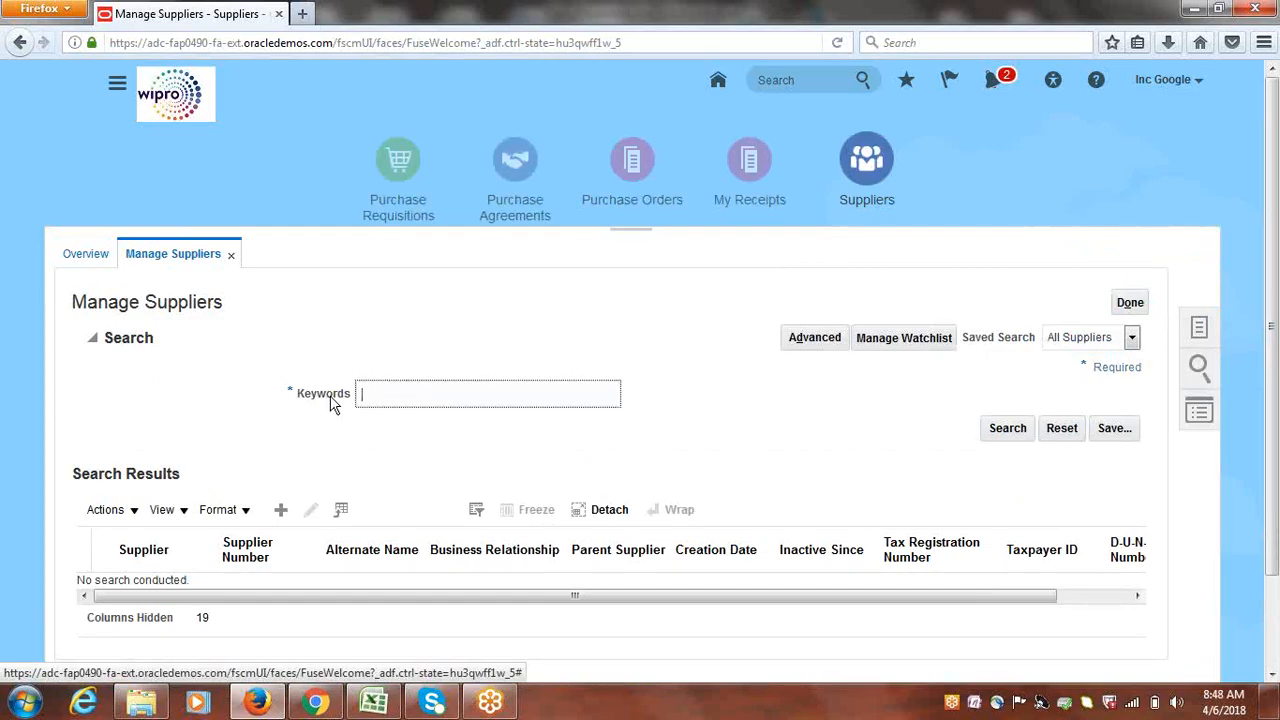
pyautogui.click(95, 341)
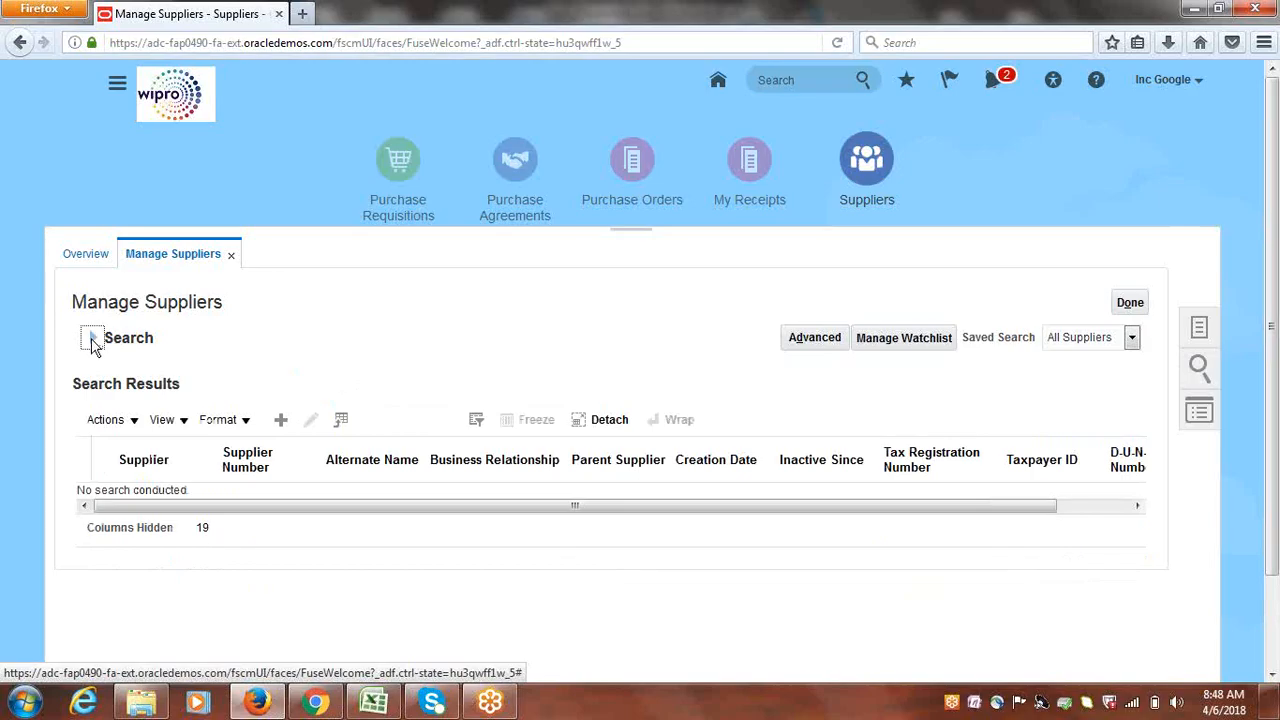
pyautogui.click(93, 341)
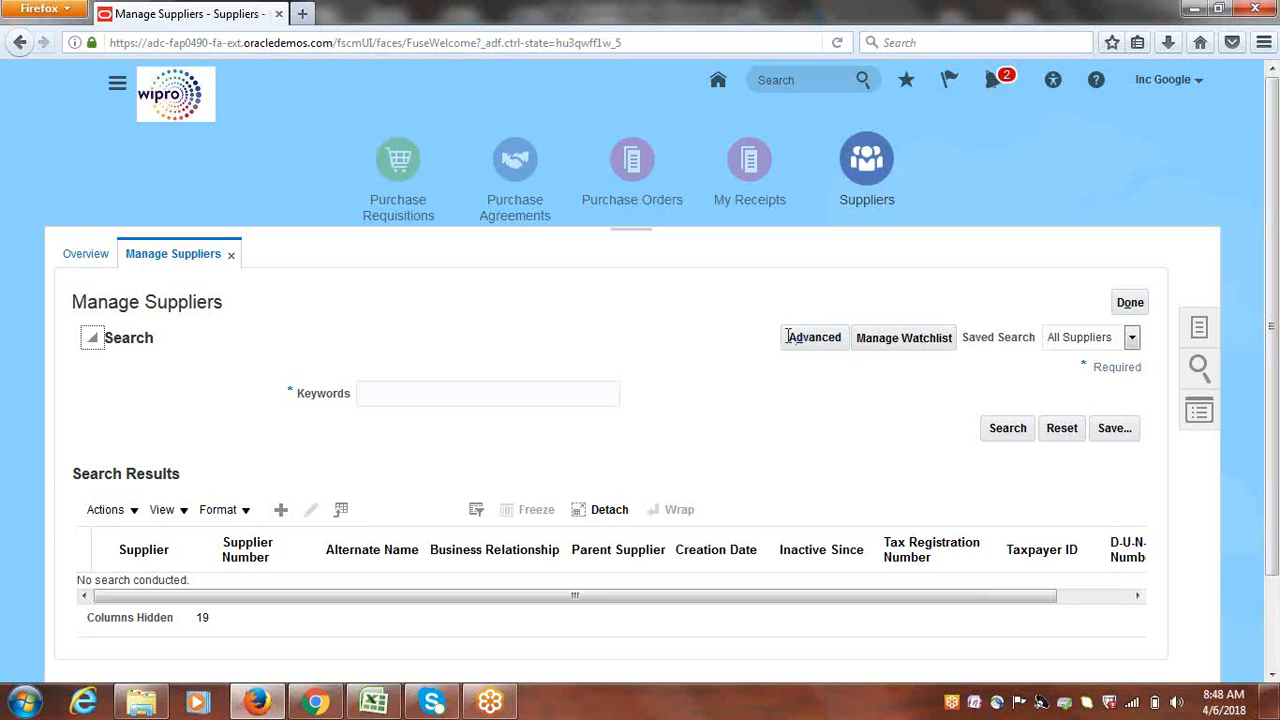
pyautogui.click(388, 394)
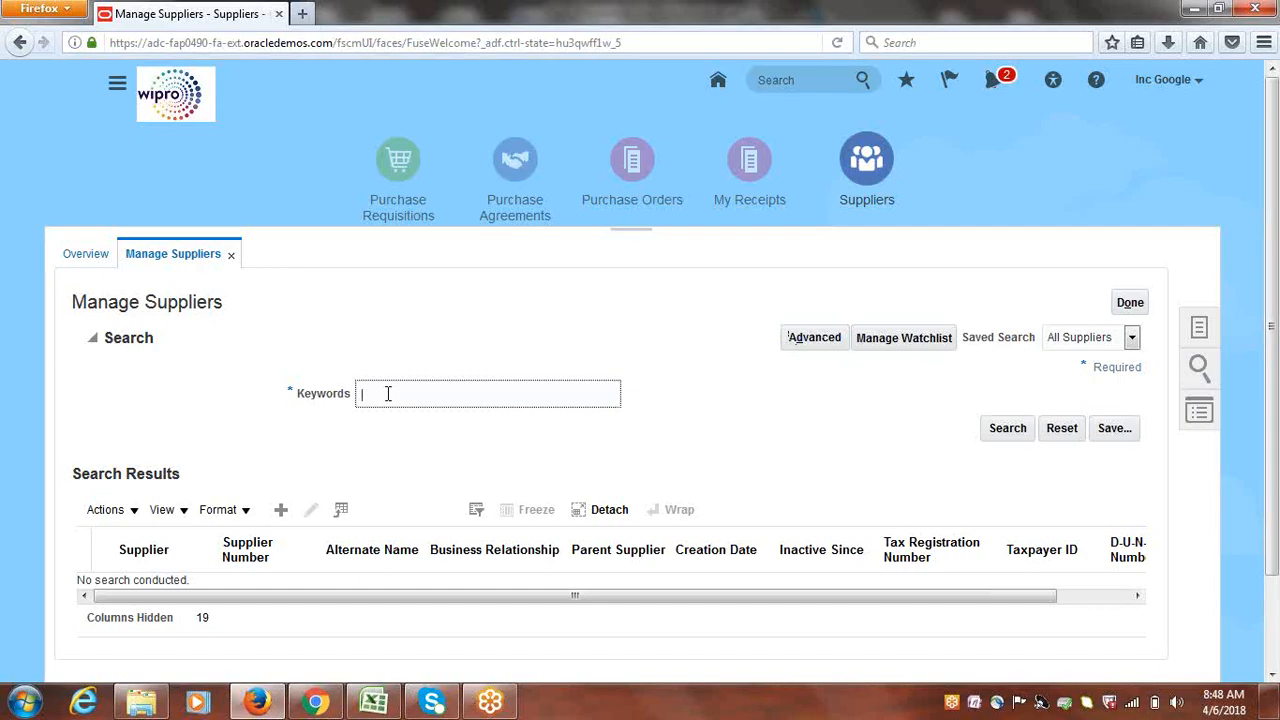
pyautogui.write('Google Supplier-1')
pyautogui.click(1007, 434)
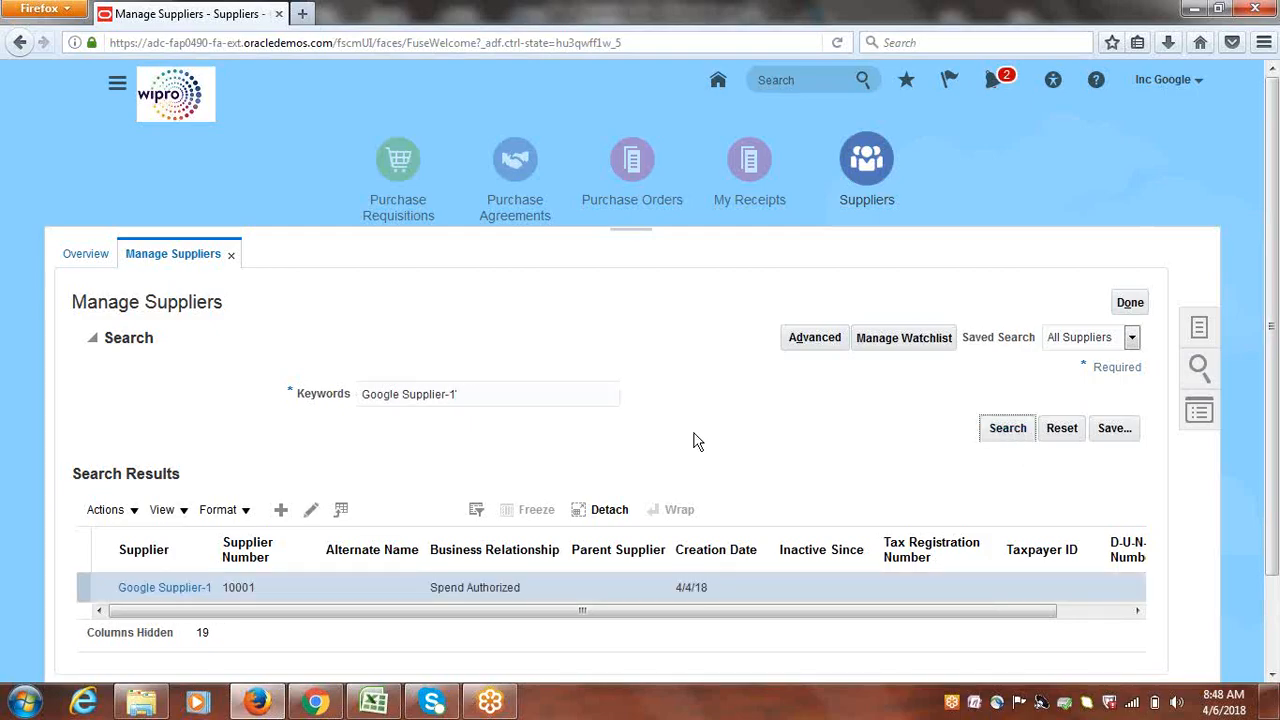
pyautogui.click(311, 512)
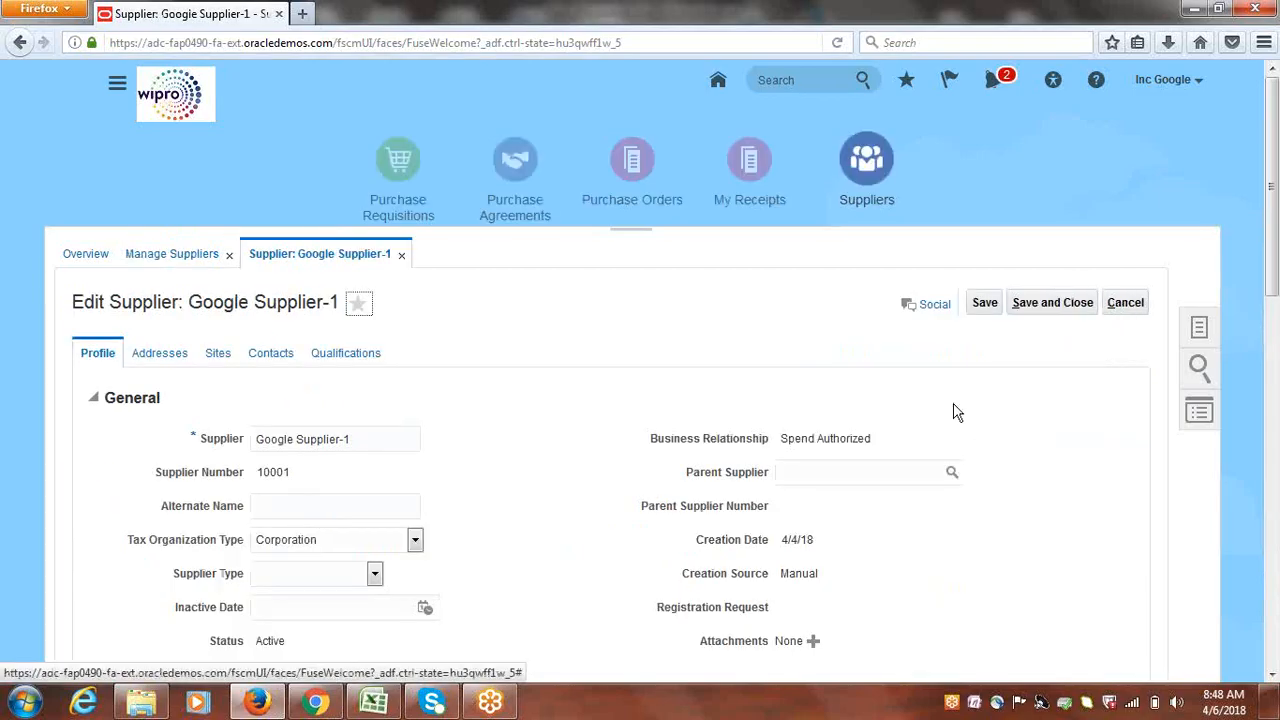
# Edit Google Site1 from the supplier's Sites and display its Invoicing tab controls
pyautogui.click(219, 355)
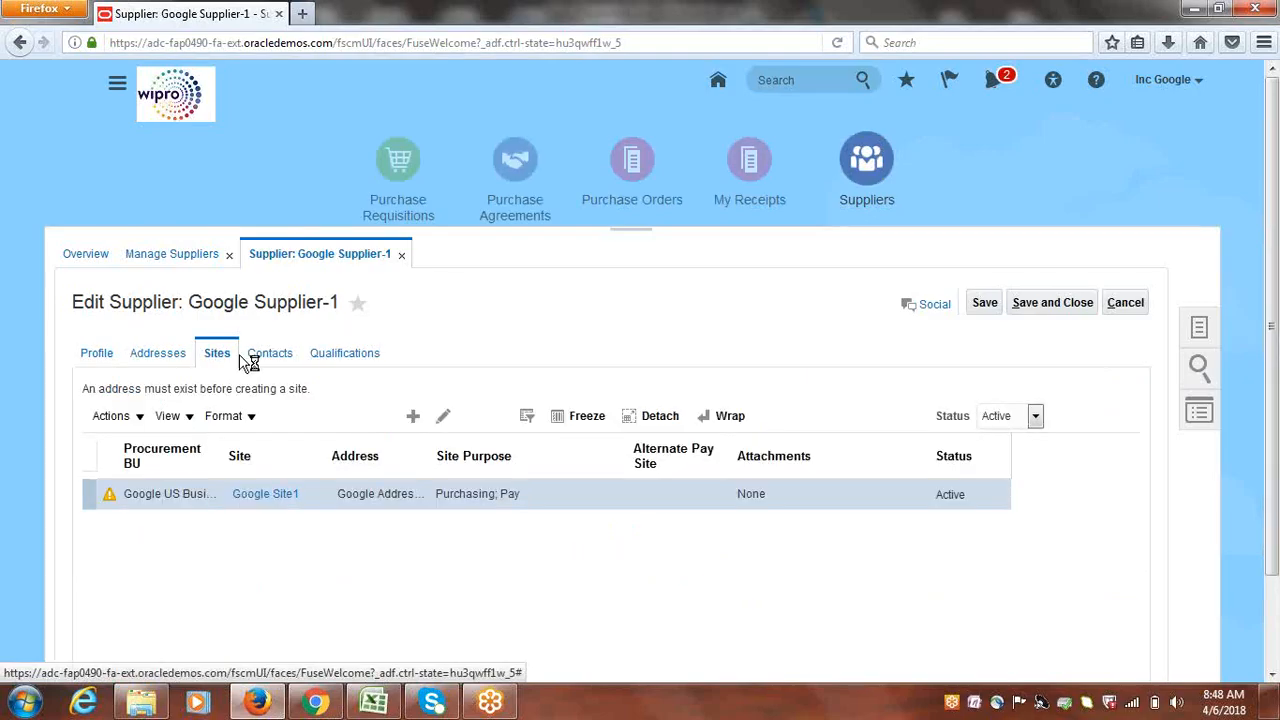
pyautogui.click(317, 416)
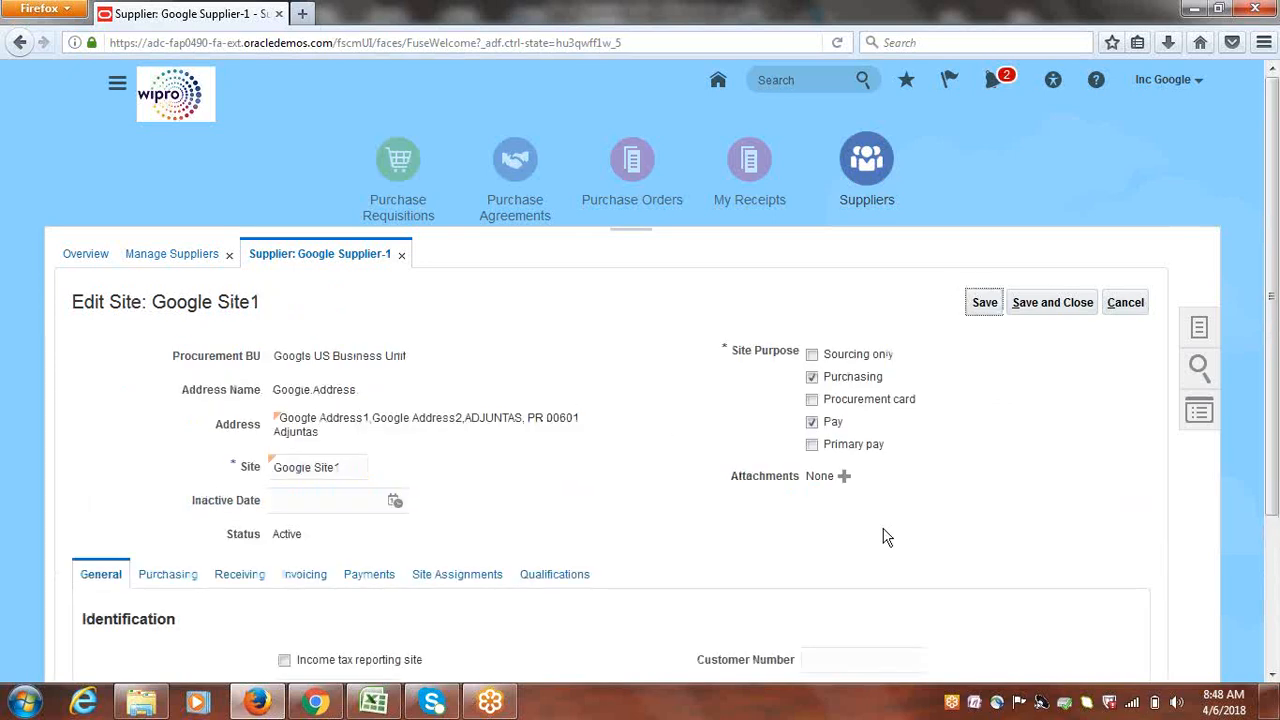
pyautogui.moveTo(1277, 220); pyautogui.dragTo(1277, 350)
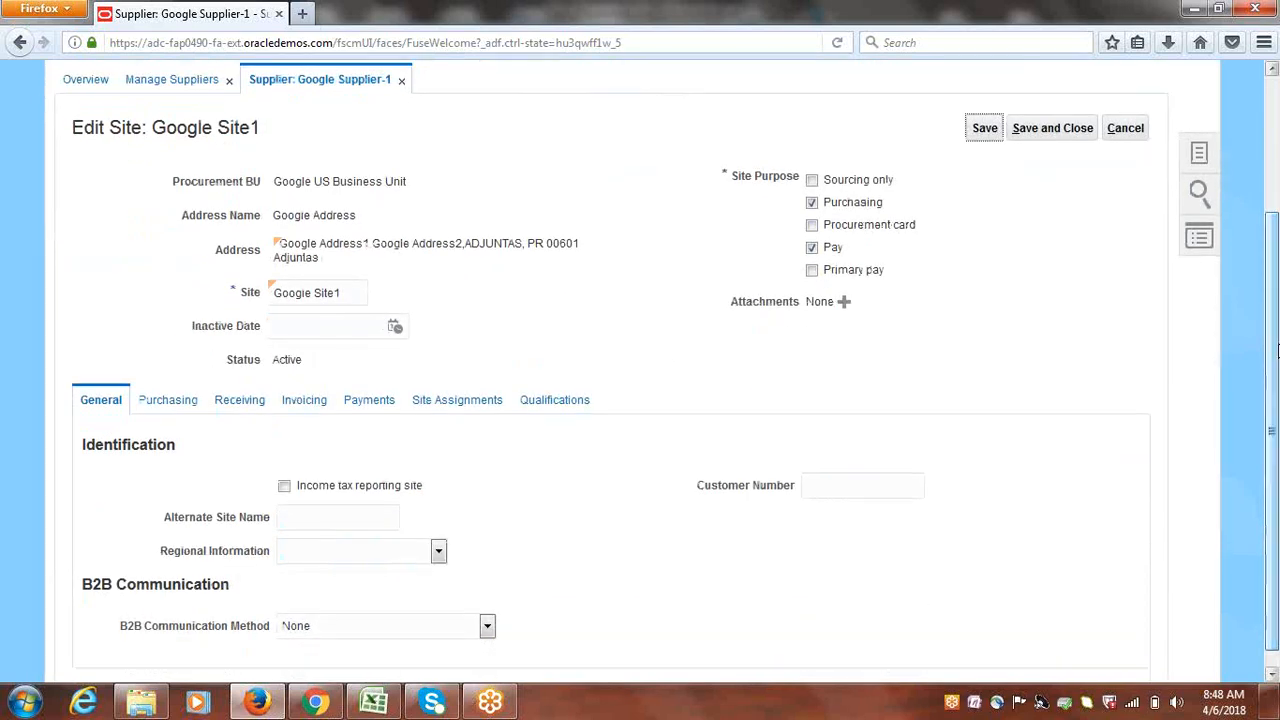
pyautogui.click(369, 401)
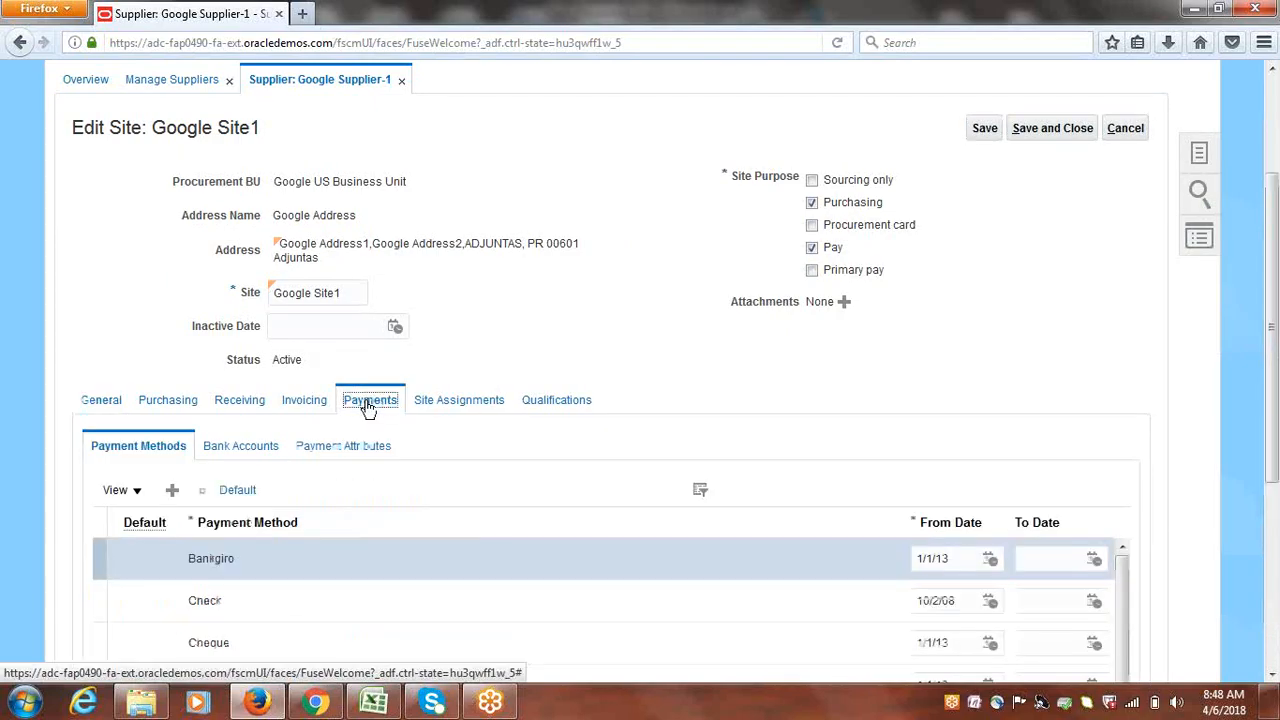
pyautogui.click(305, 400)
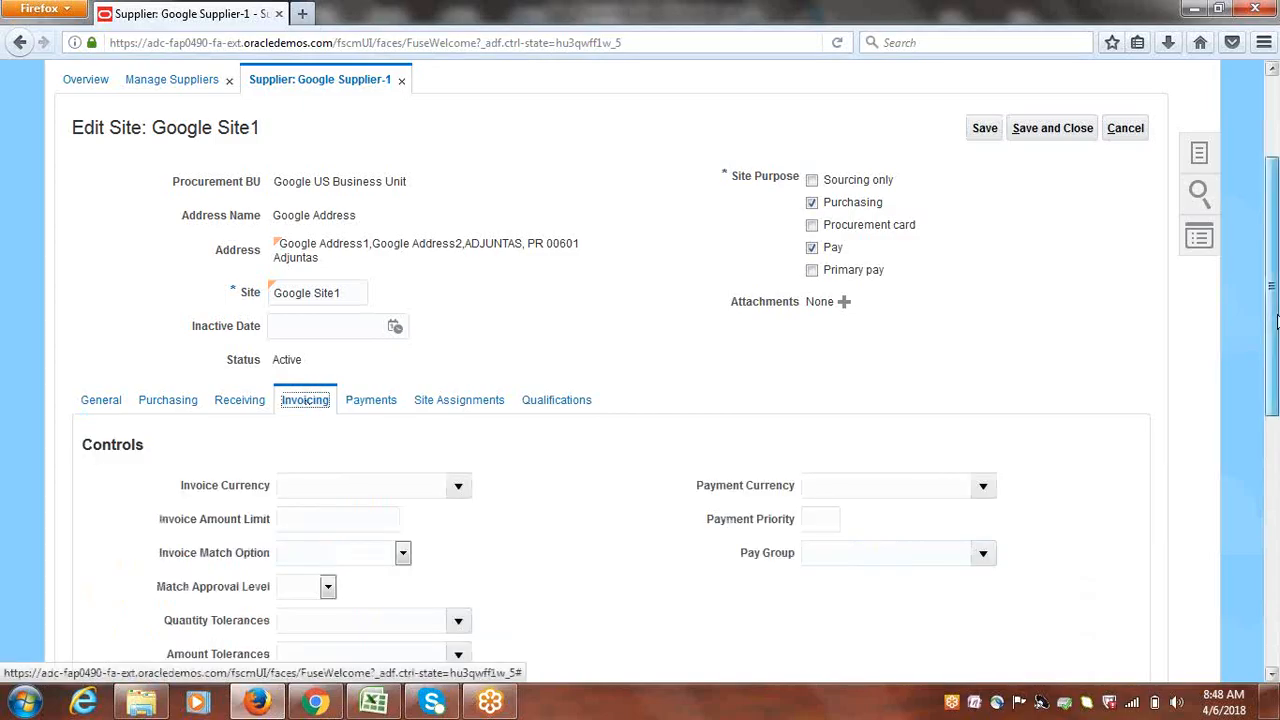
# Choose USD for Google Site1's Invoice Currency and Payment Currency, then save and close
pyautogui.scroll(-3, 1275, 320)
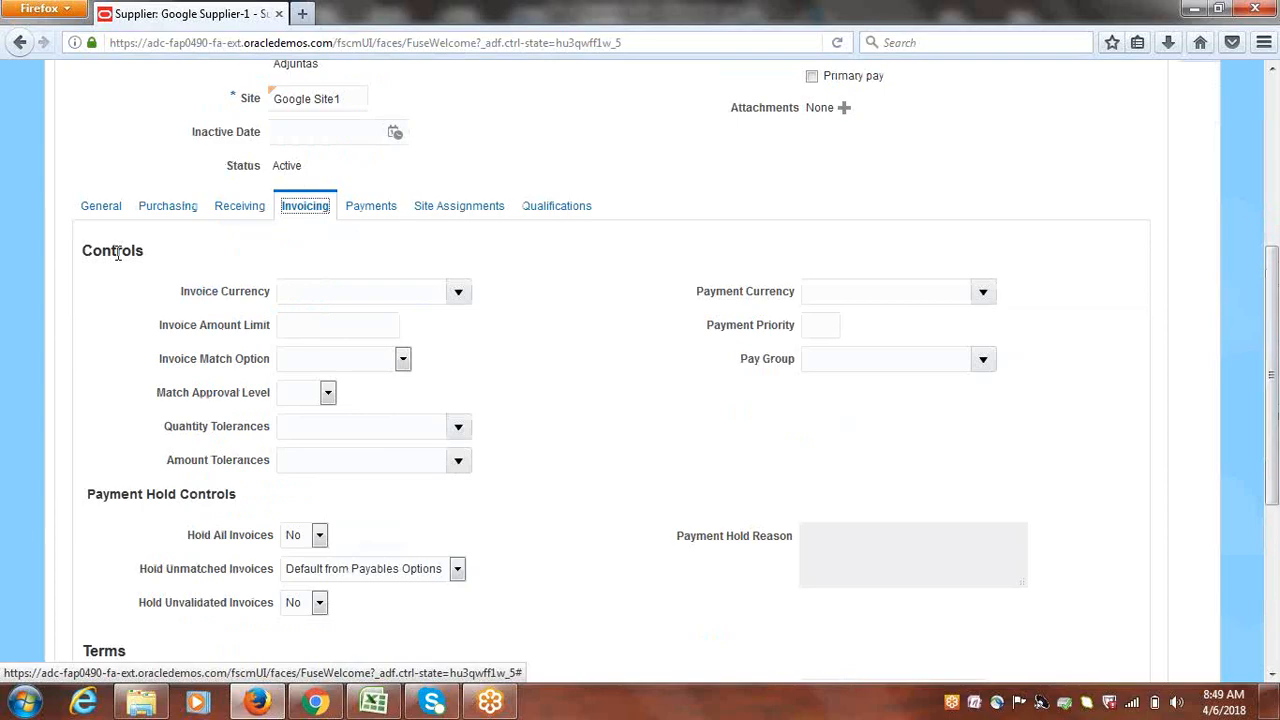
pyautogui.click(459, 291)
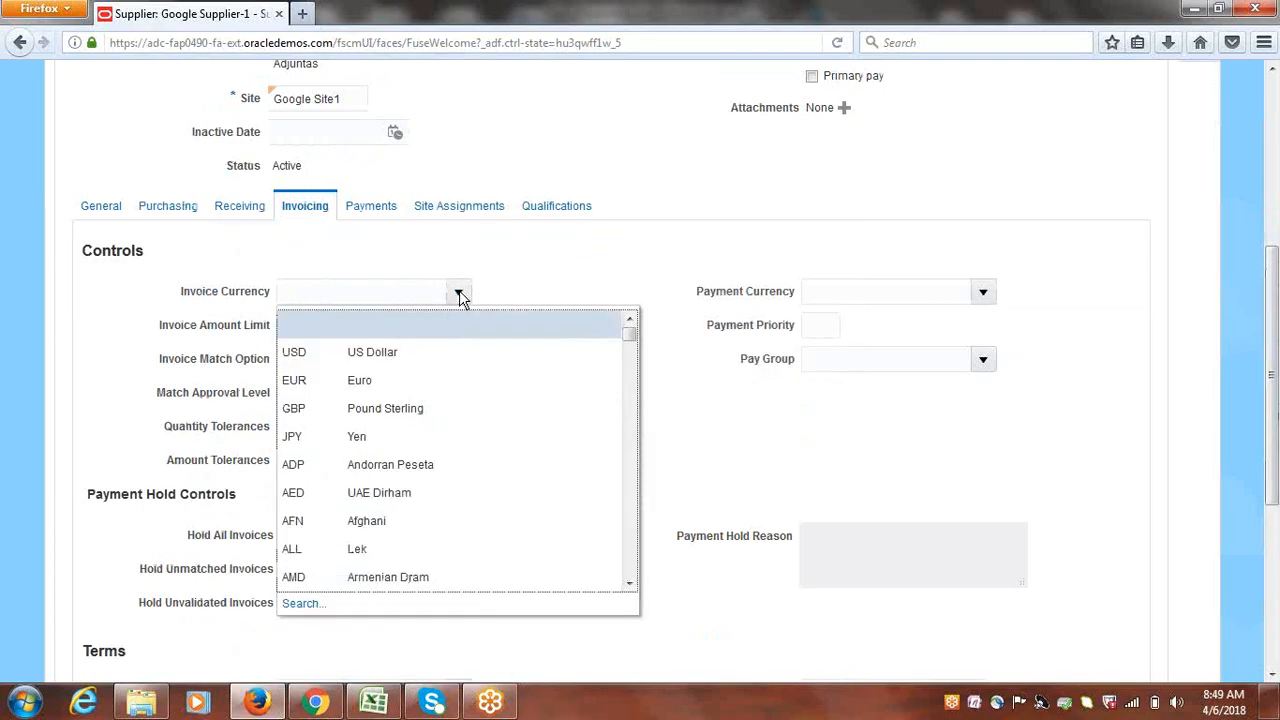
pyautogui.click(383, 352)
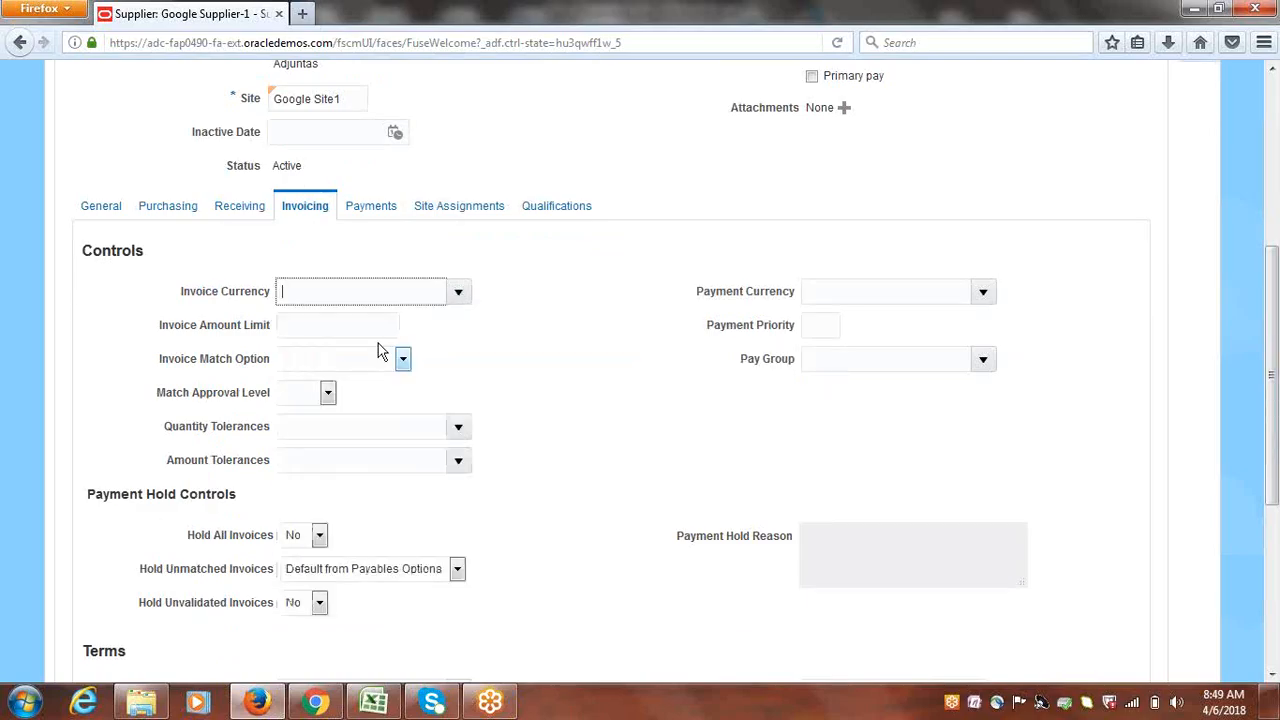
pyautogui.click(984, 292)
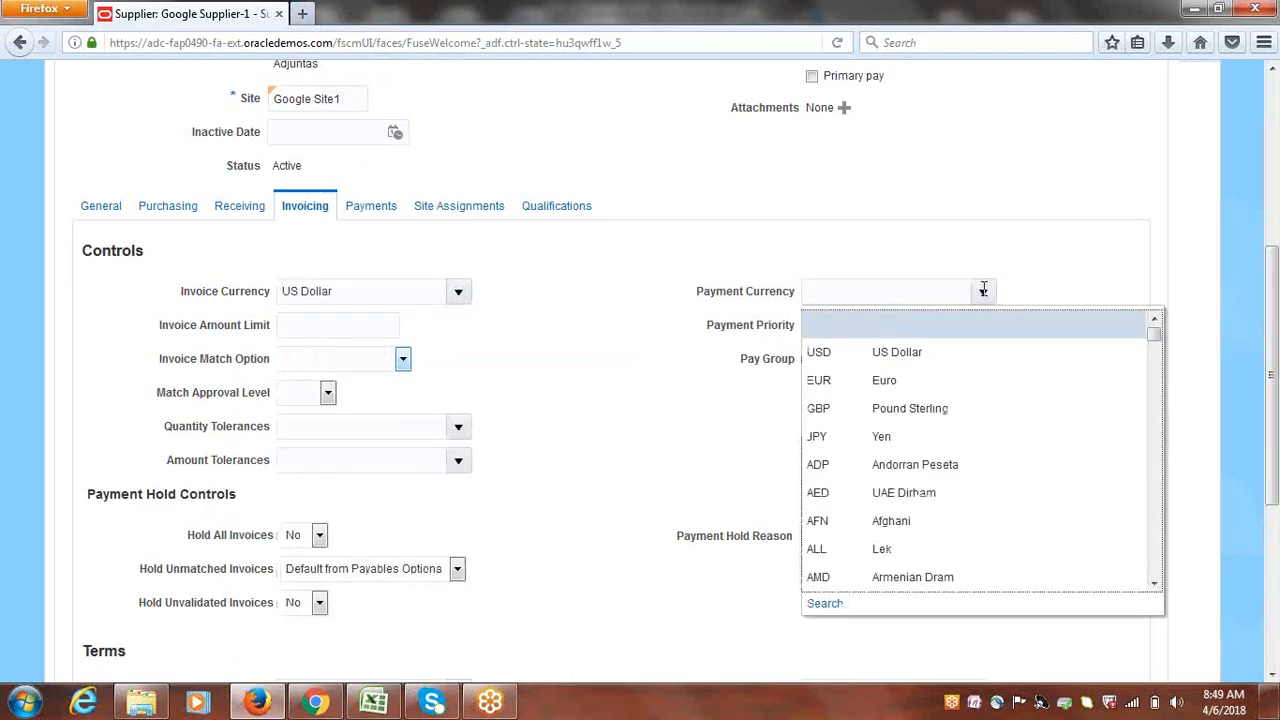
pyautogui.click(891, 352)
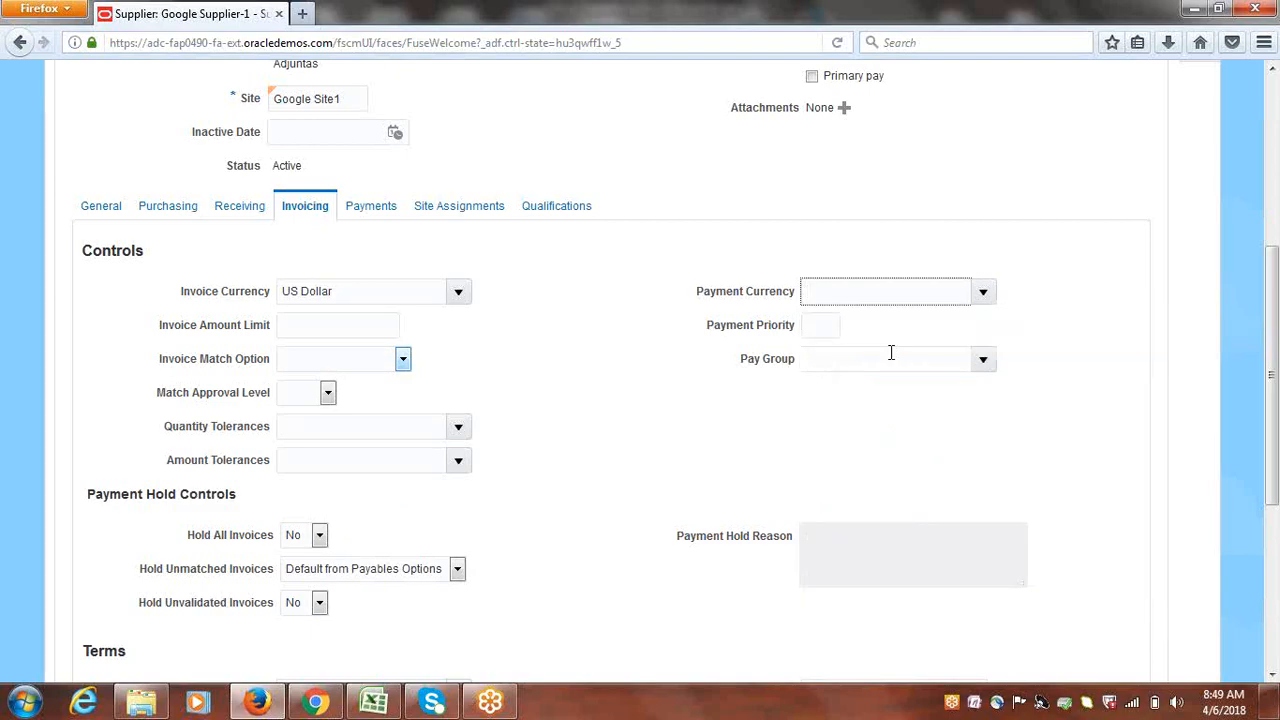
pyautogui.click(1091, 250)
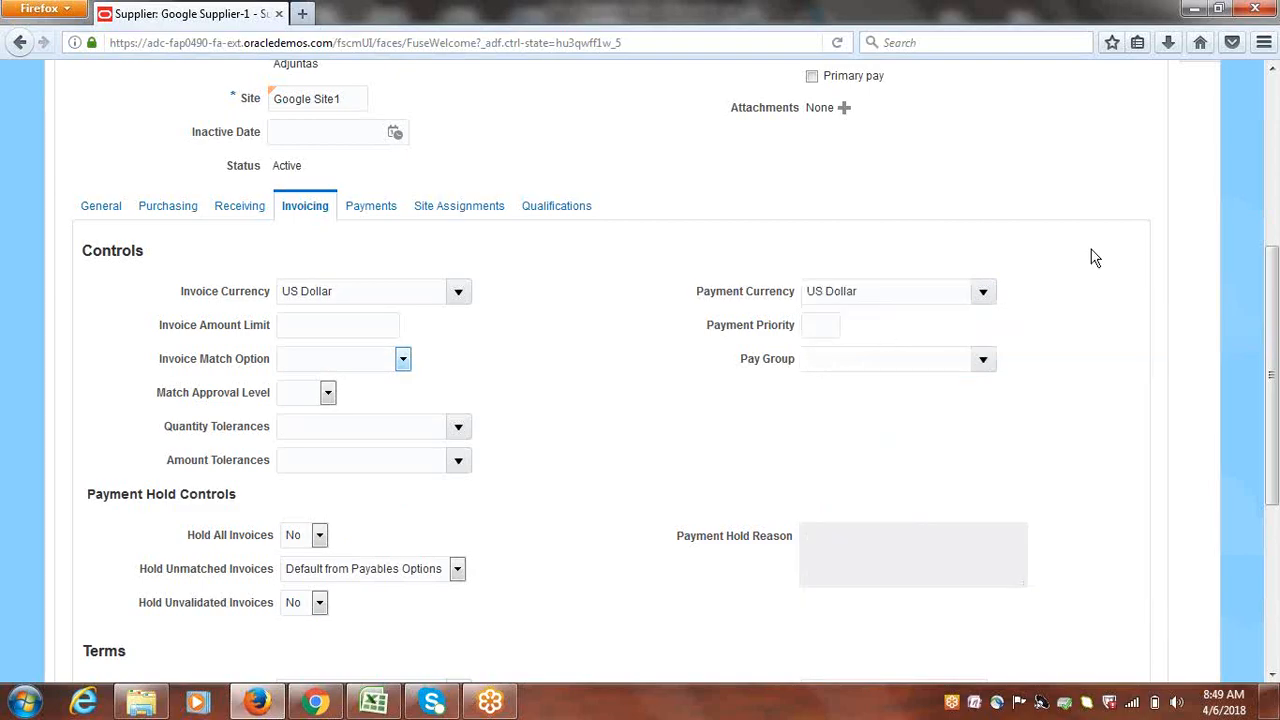
pyautogui.moveTo(1276, 343); pyautogui.dragTo(1276, 212)
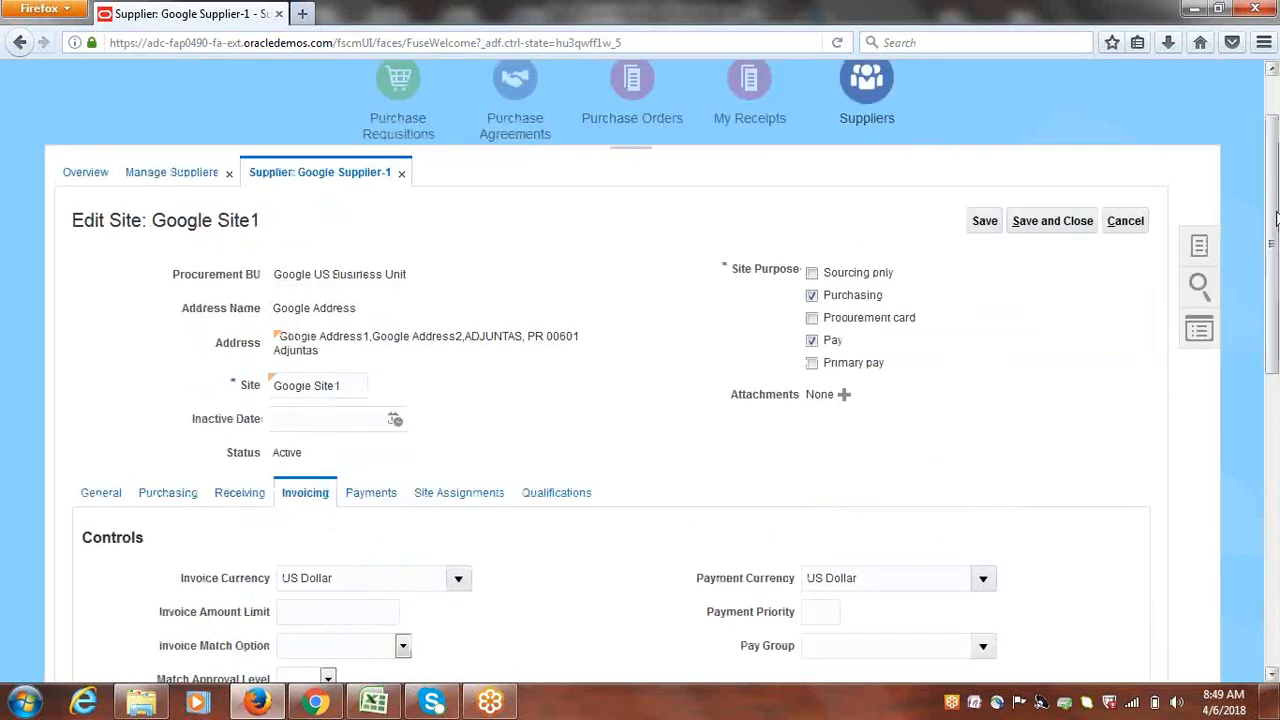
pyautogui.click(1054, 223)
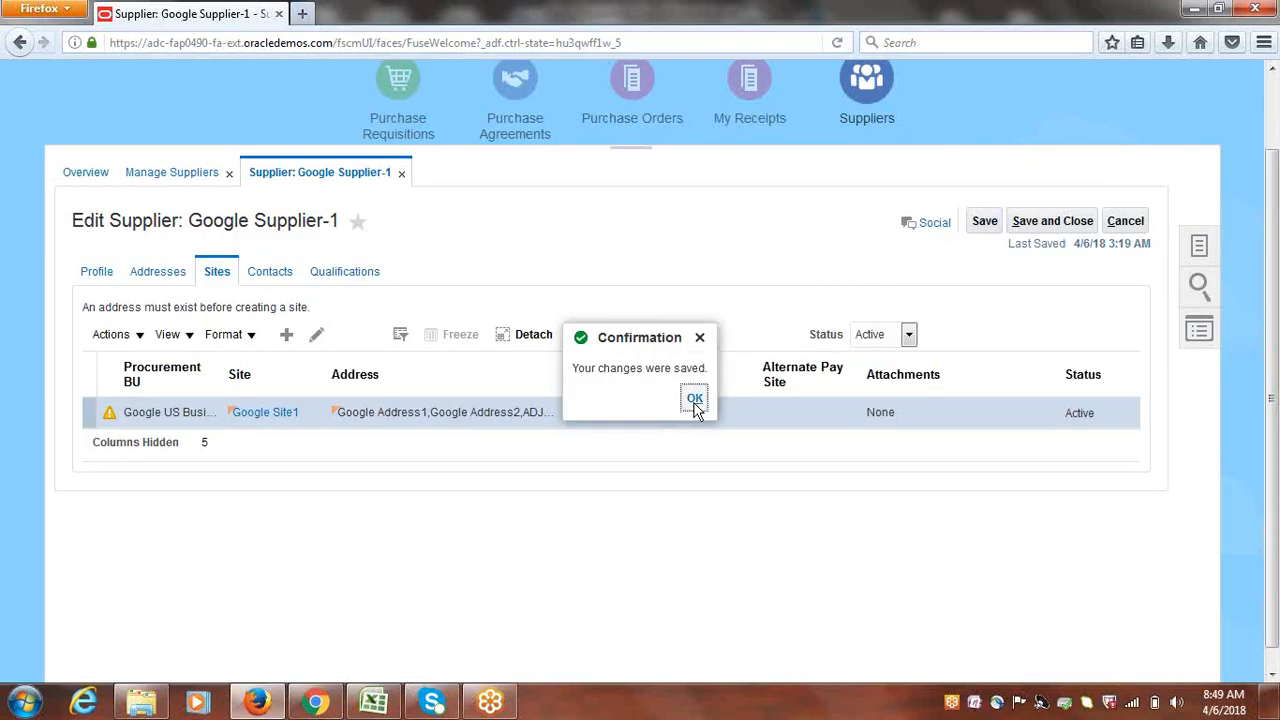
# Save and close Google Supplier-1, finish the search page, and dismiss the McAfee popup
pyautogui.click(695, 401)
pyautogui.click(1050, 224)
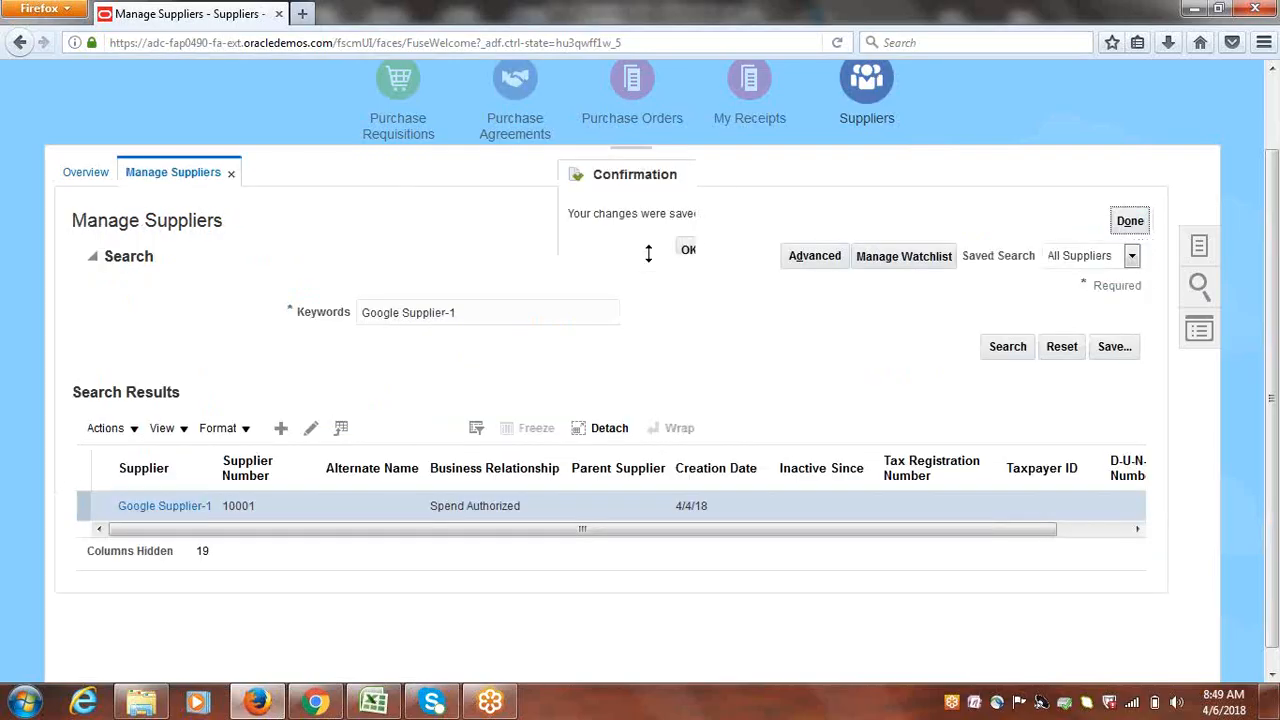
pyautogui.click(688, 251)
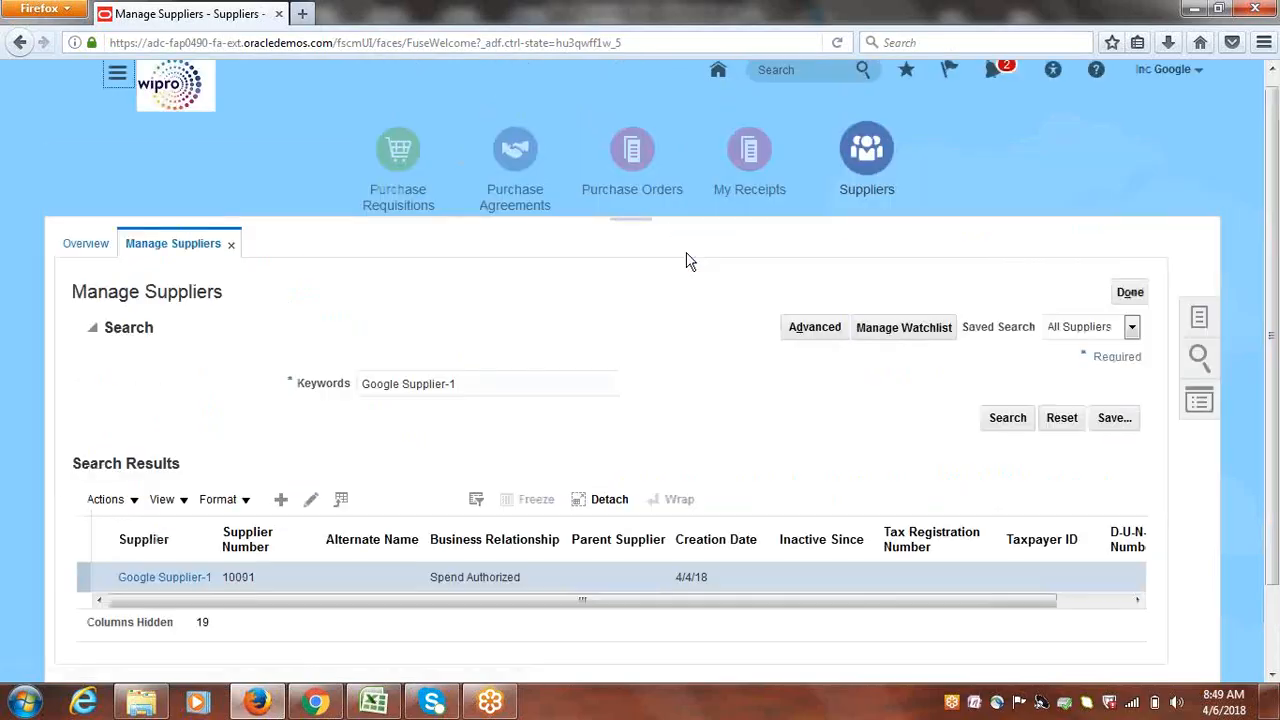
pyautogui.click(1130, 292)
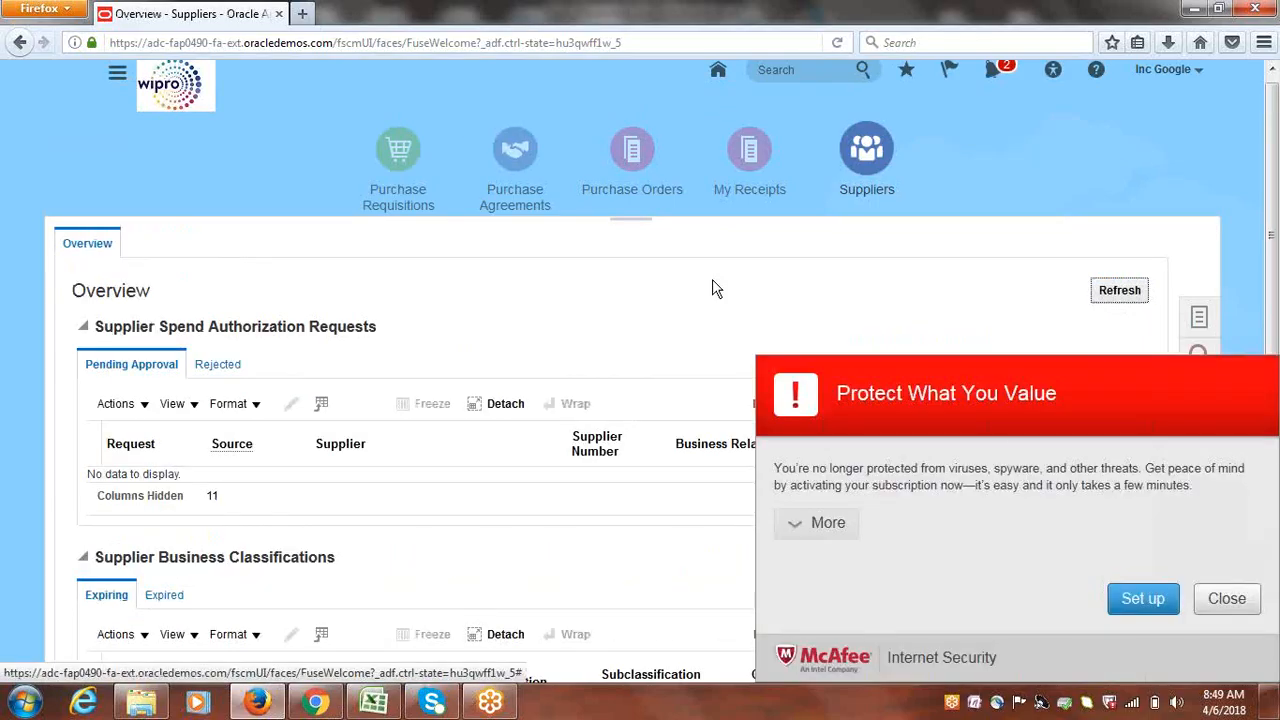
pyautogui.click(1220, 598)
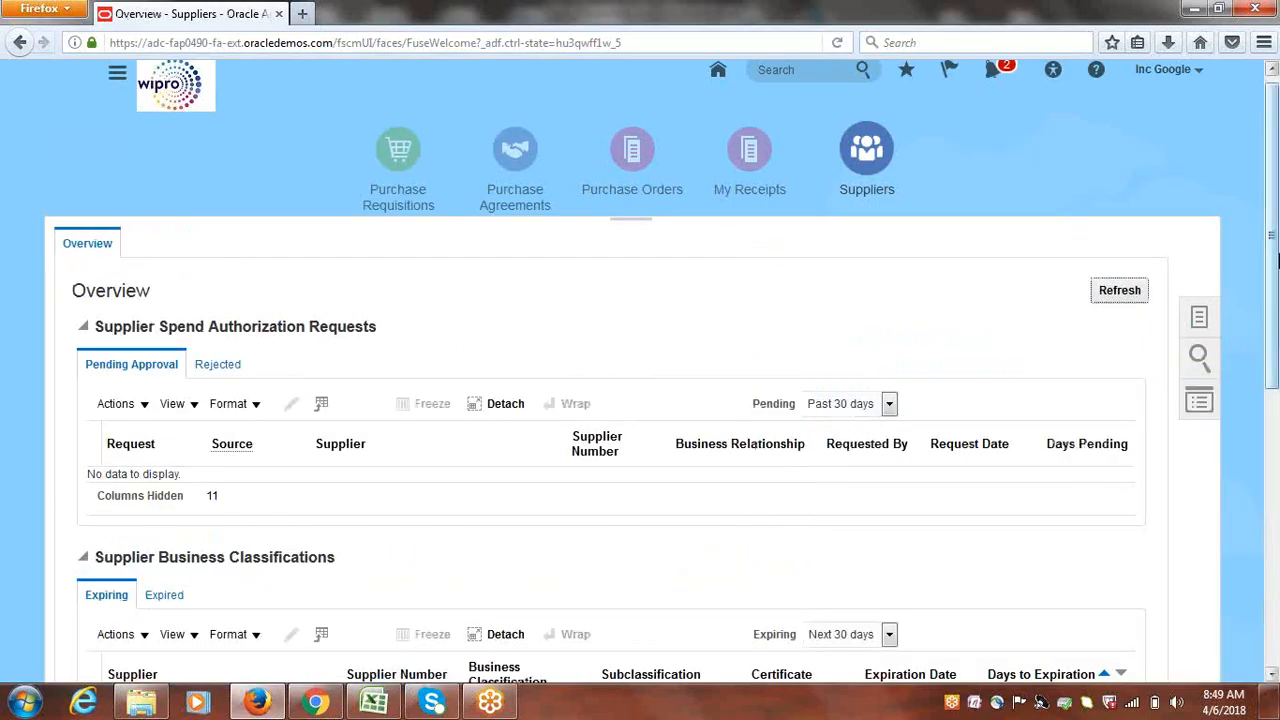
pyautogui.moveTo(1273, 279); pyautogui.dragTo(1273, 250)
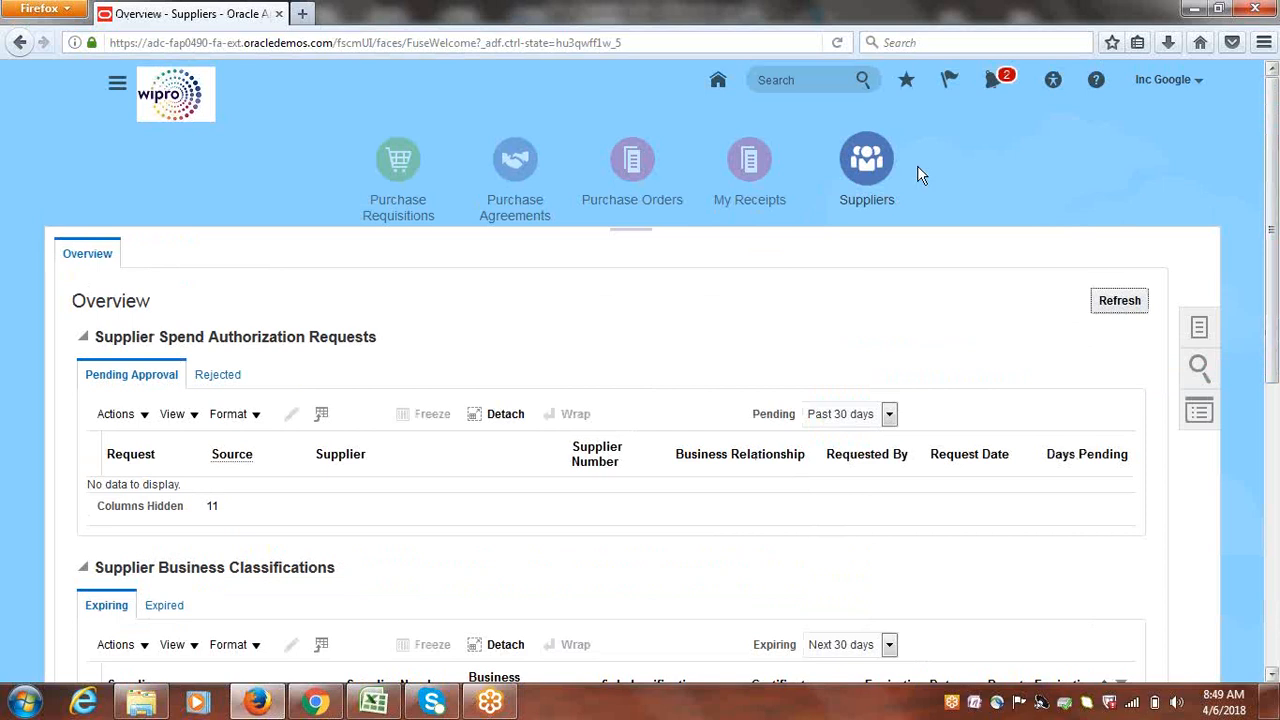
# From the Navigator, go to Payables Invoices and start a new invoice with Create Invoice
pyautogui.click(116, 86)
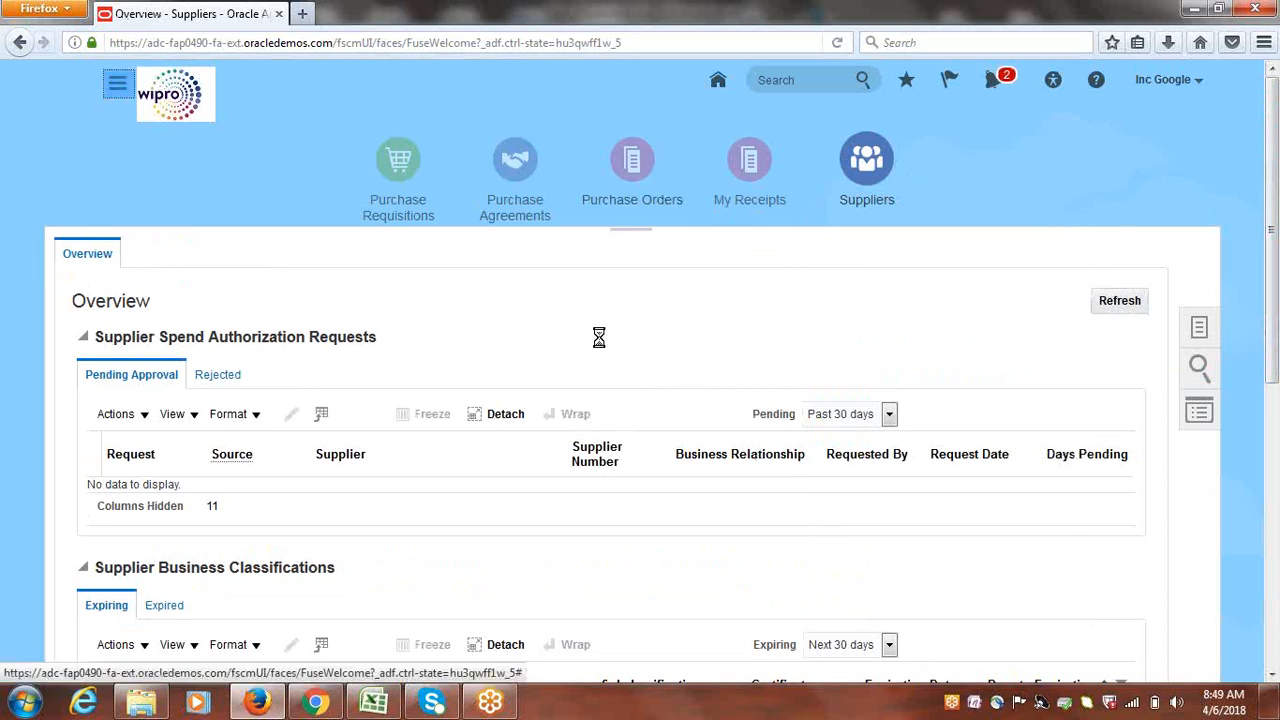
pyautogui.moveTo(995, 258); pyautogui.dragTo(983, 454)
pyautogui.click(382, 464)
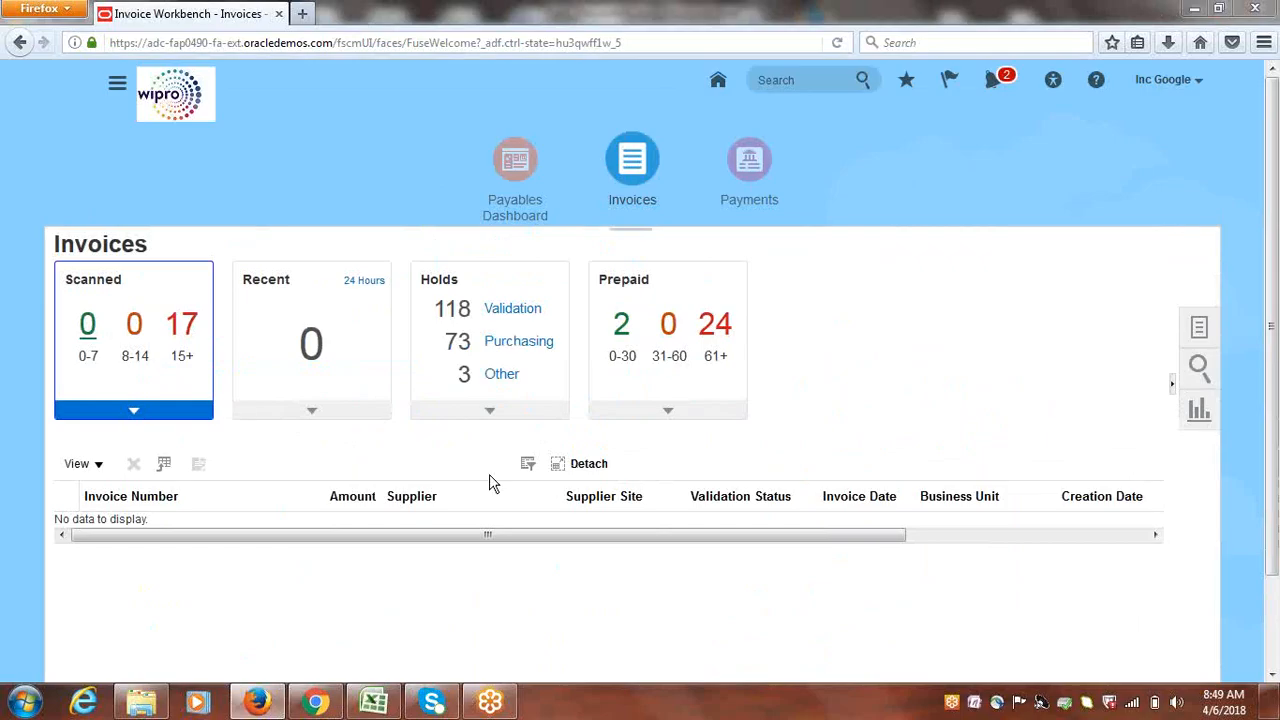
pyautogui.click(1197, 327)
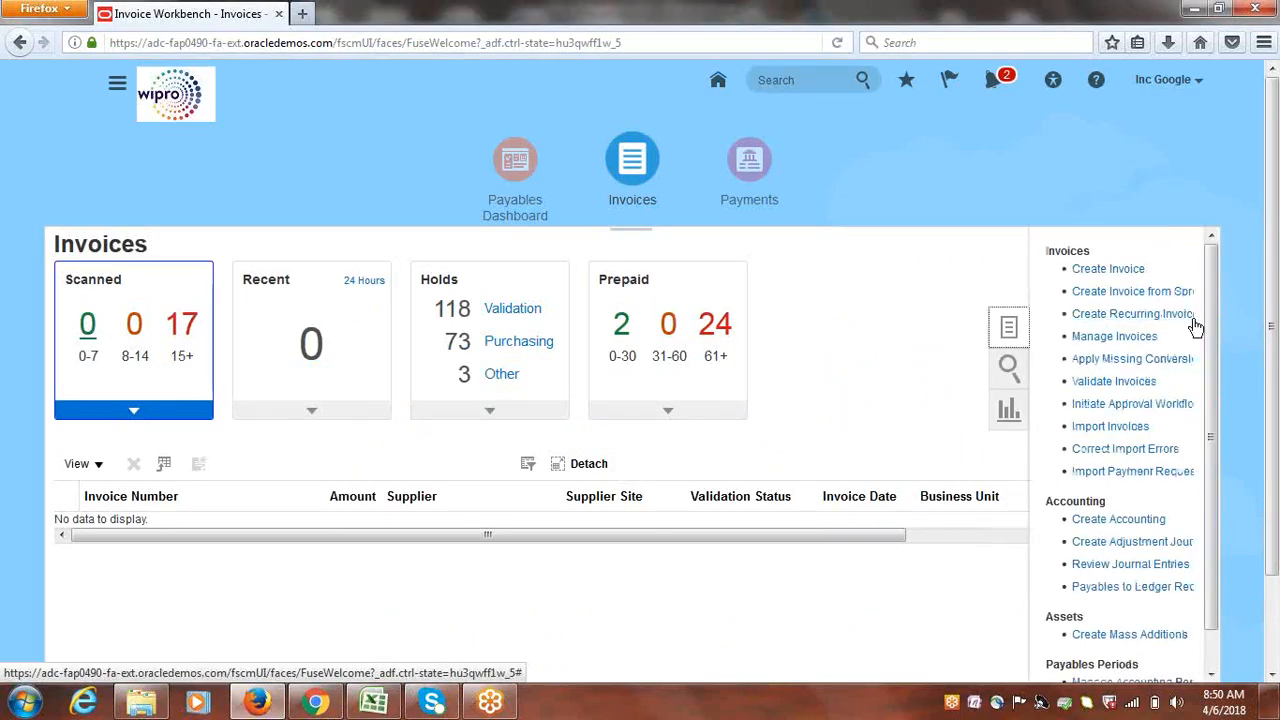
pyautogui.click(1106, 272)
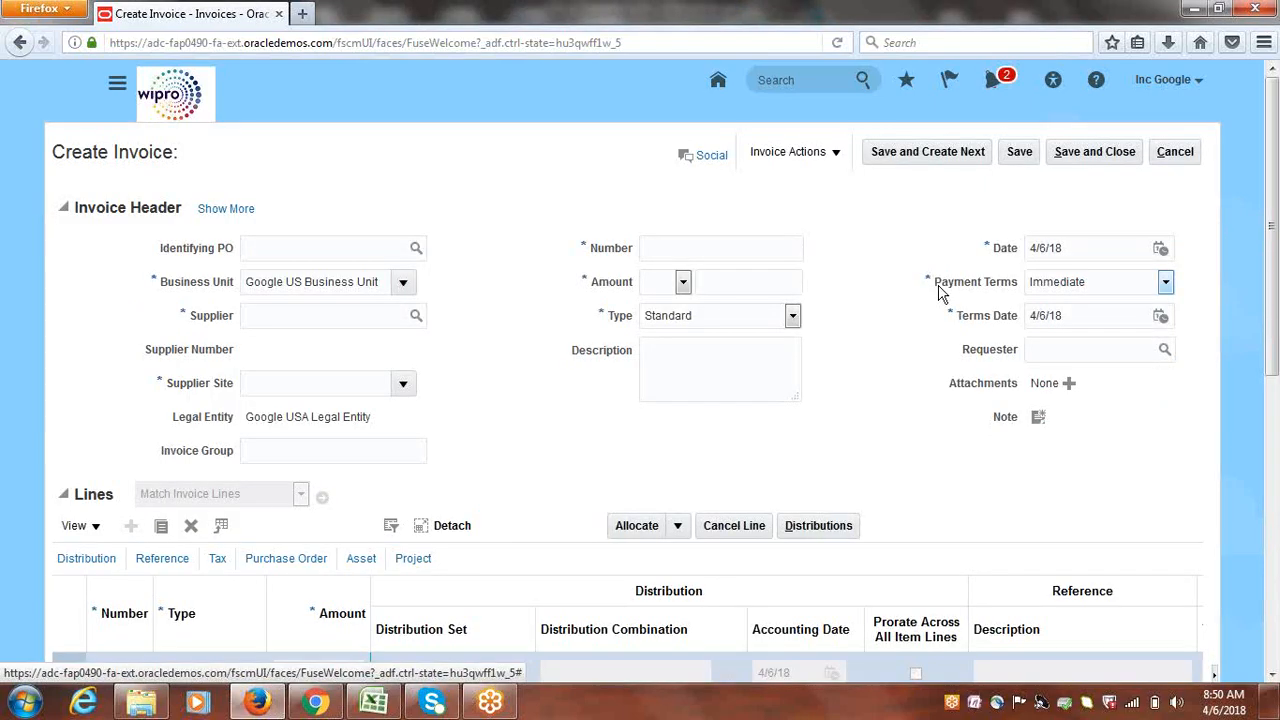
# Set the invoice supplier to Google Supplier-1 by searching for 'Google'
pyautogui.click(283, 322)
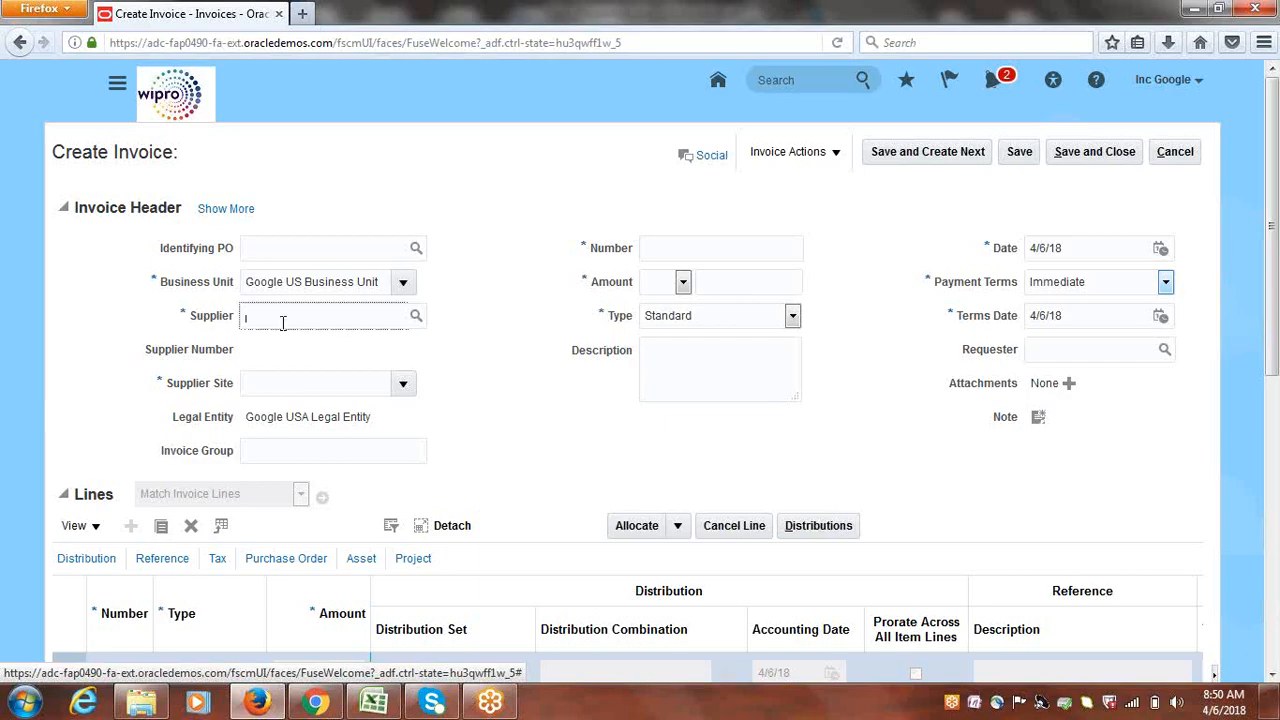
pyautogui.write('Goog')
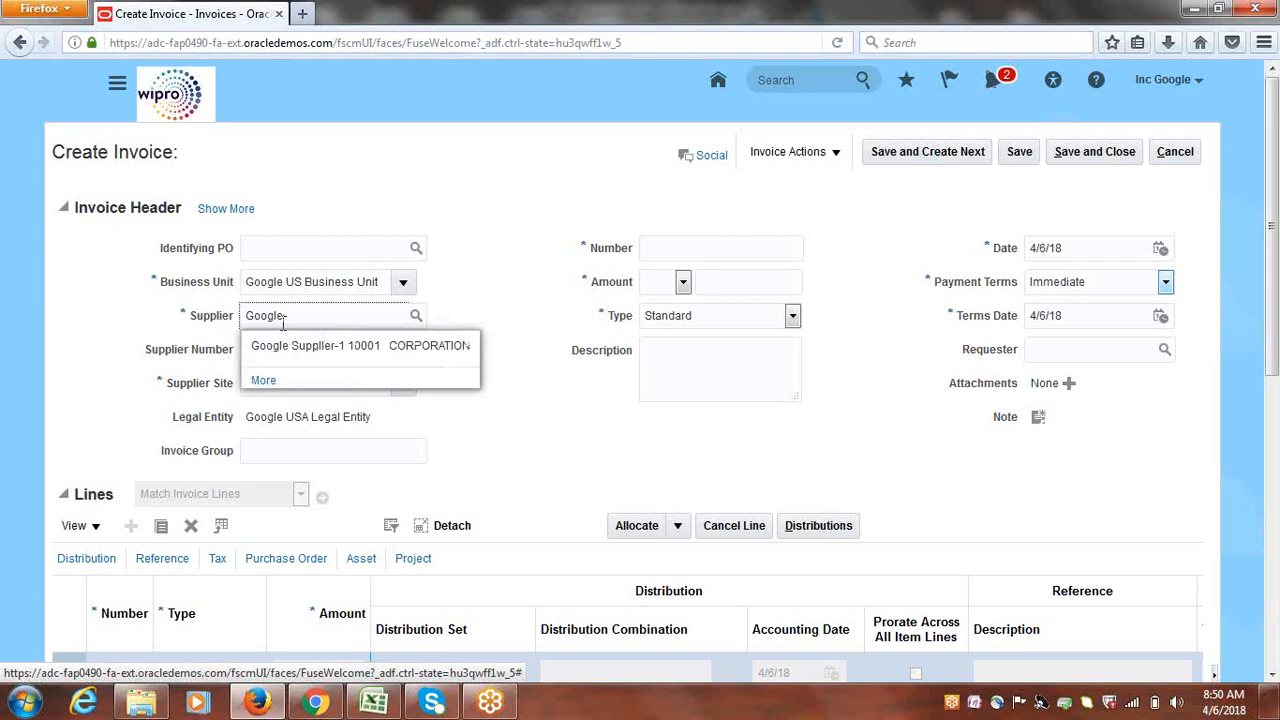
pyautogui.write('le')
pyautogui.click(300, 346)
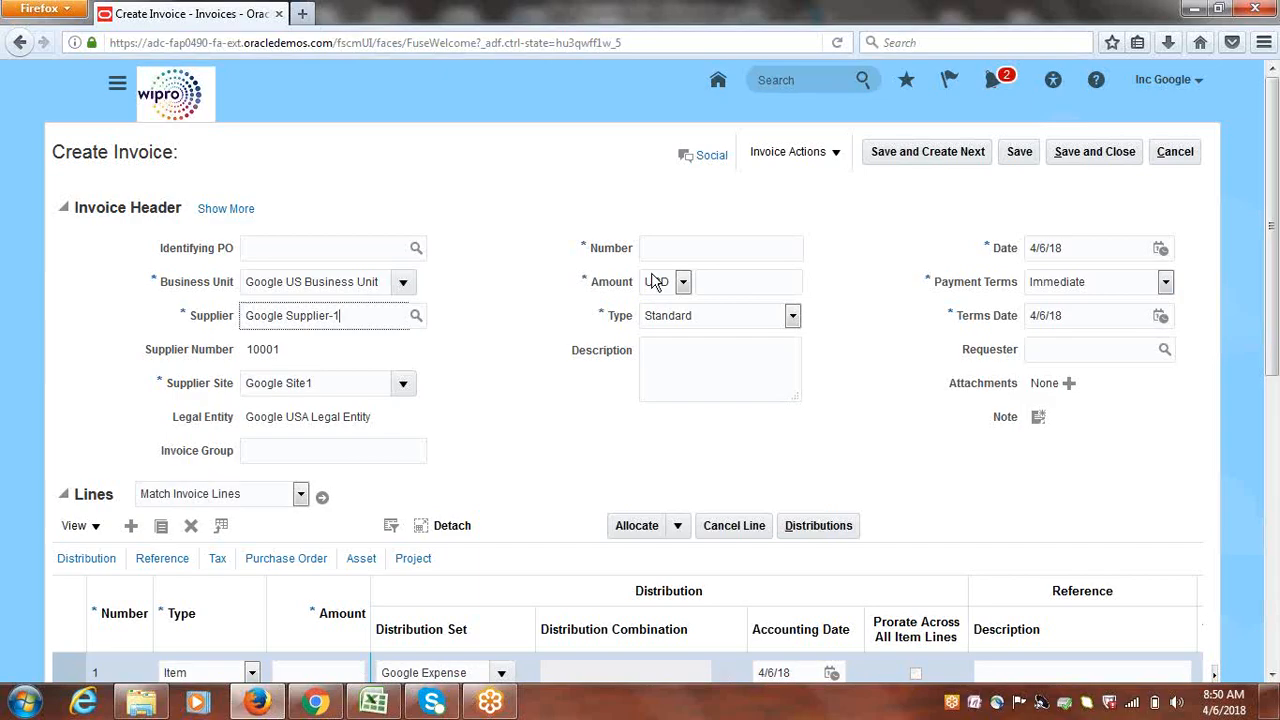
# Enter invoice number INV1 and point out the completed Invoice Header fields
pyautogui.click(686, 252)
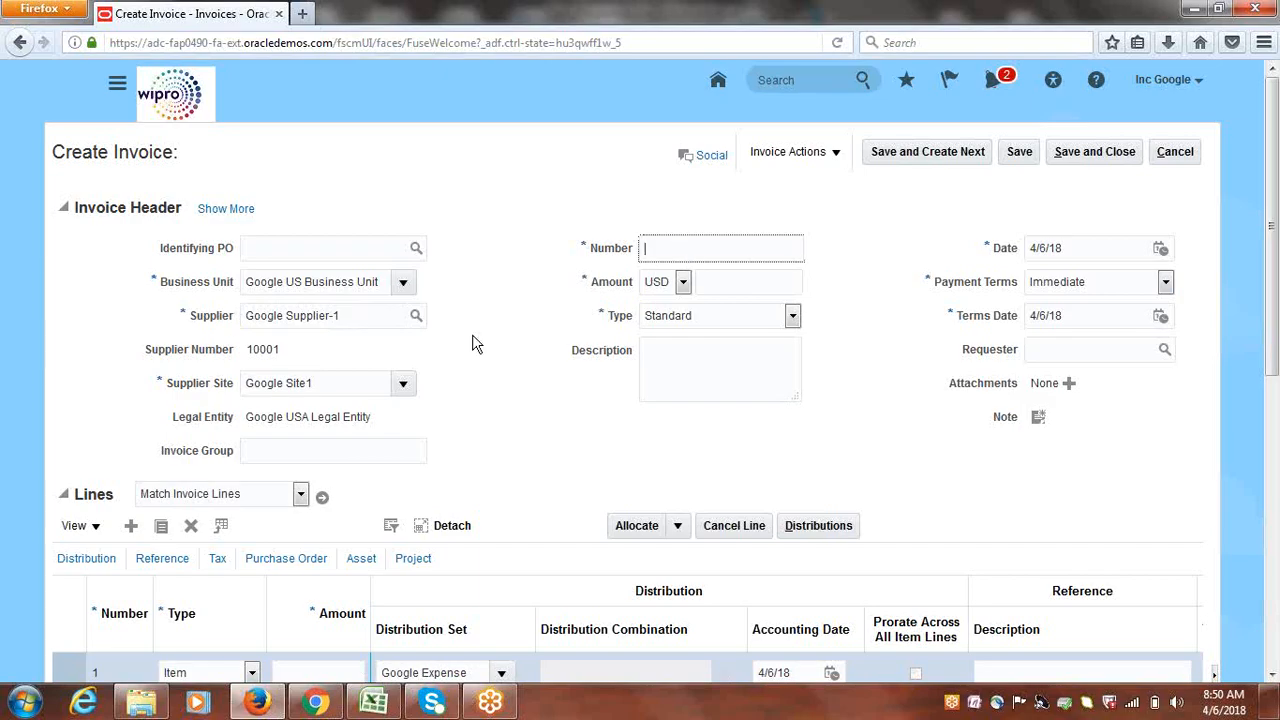
pyautogui.write('INV1')
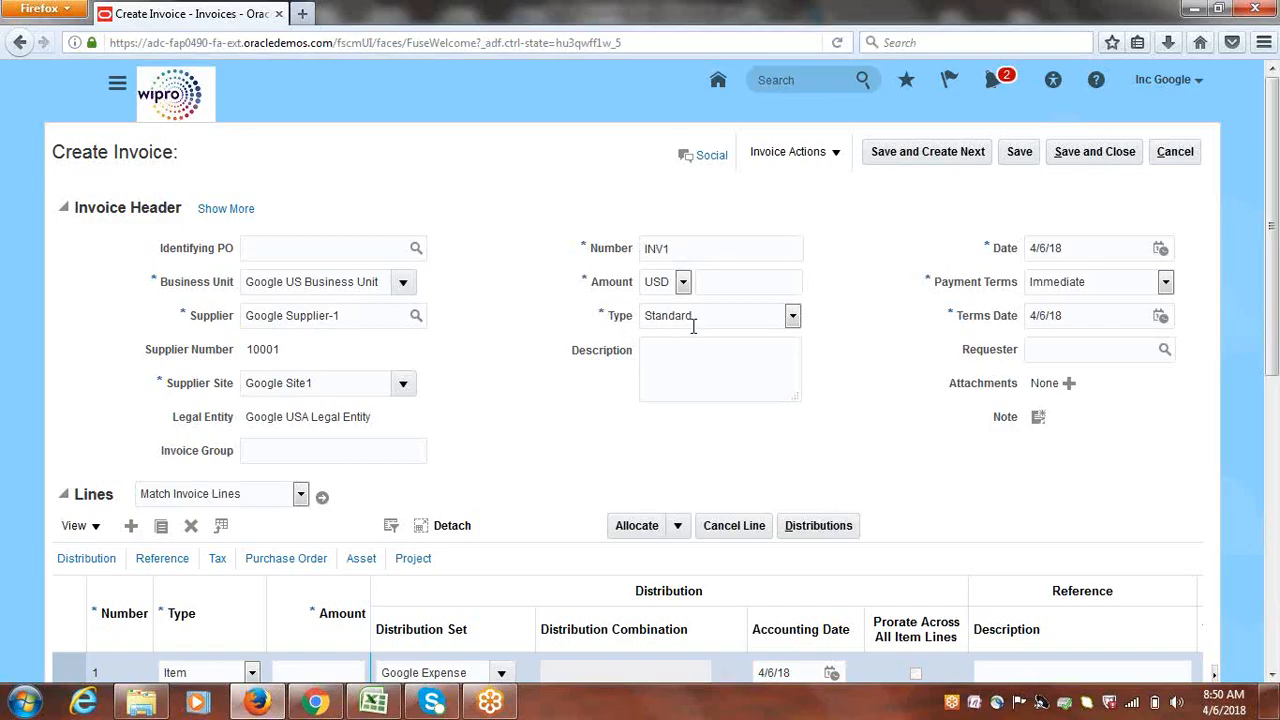
pyautogui.click(669, 366)
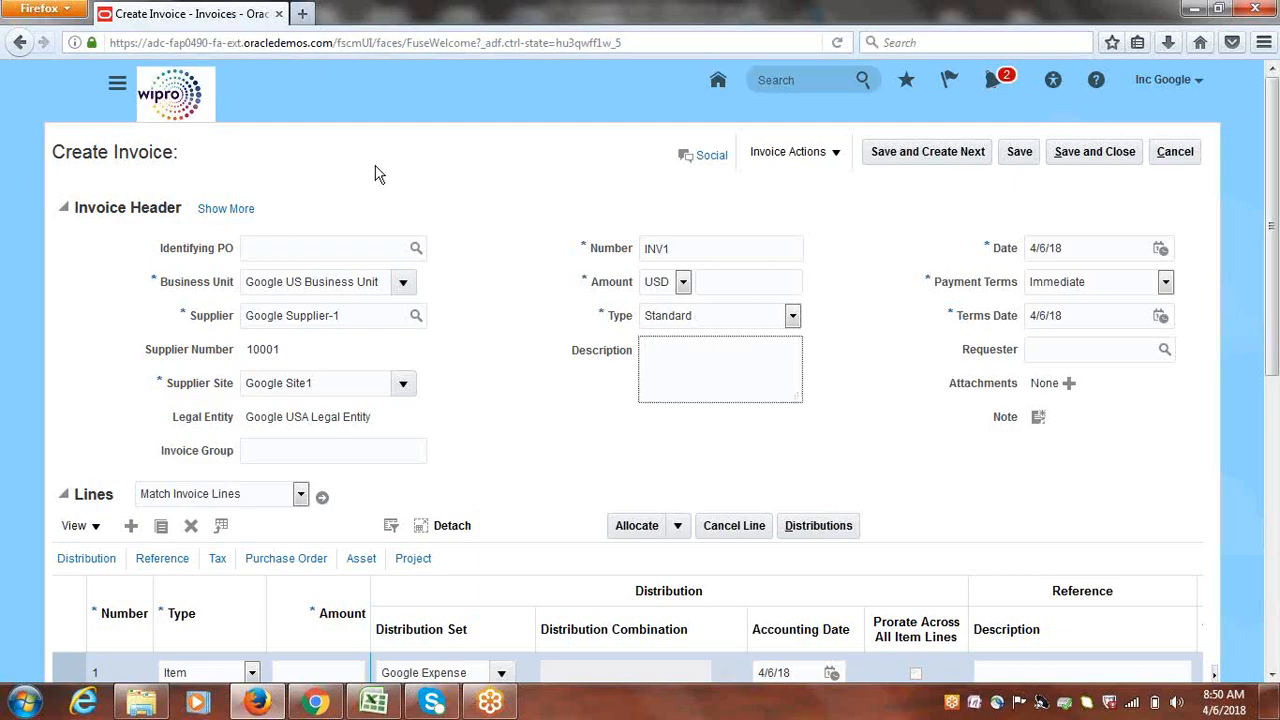
pyautogui.moveTo(150, 238); pyautogui.dragTo(1035, 440)
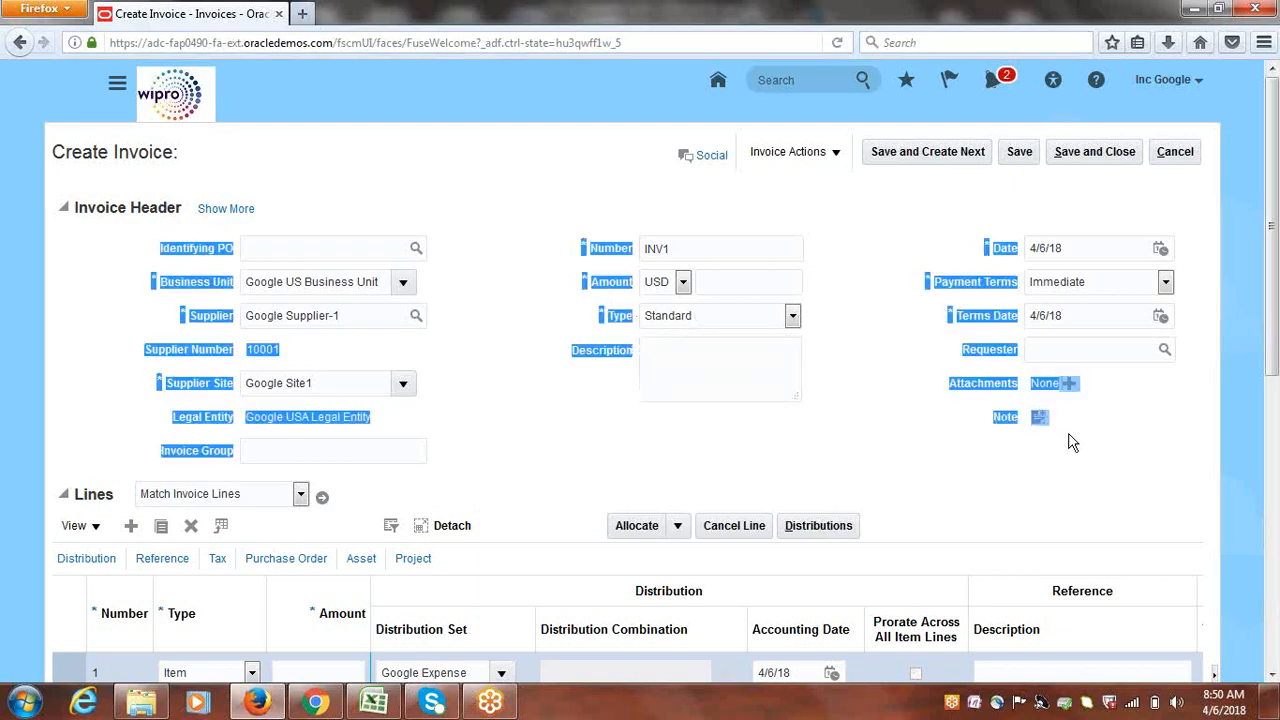
pyautogui.click(706, 438)
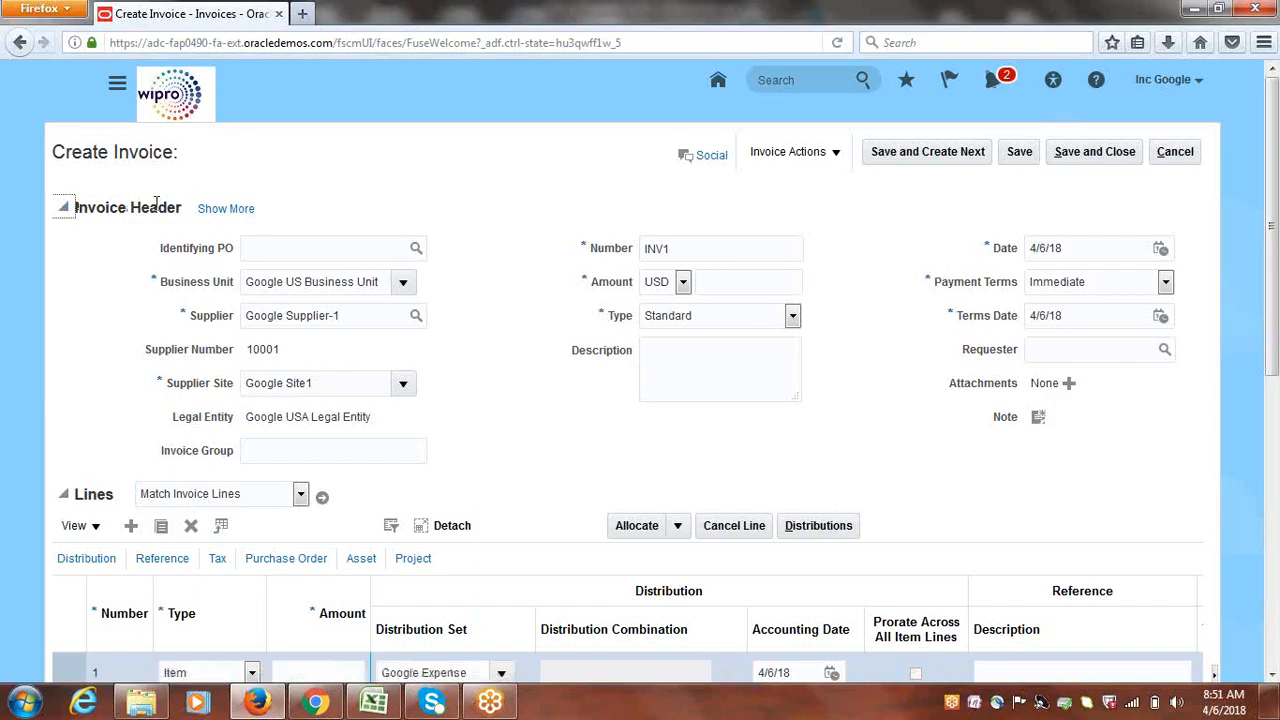
pyautogui.moveTo(181, 207); pyautogui.dragTo(84, 208)
pyautogui.click(97, 220)
pyautogui.click(222, 211)
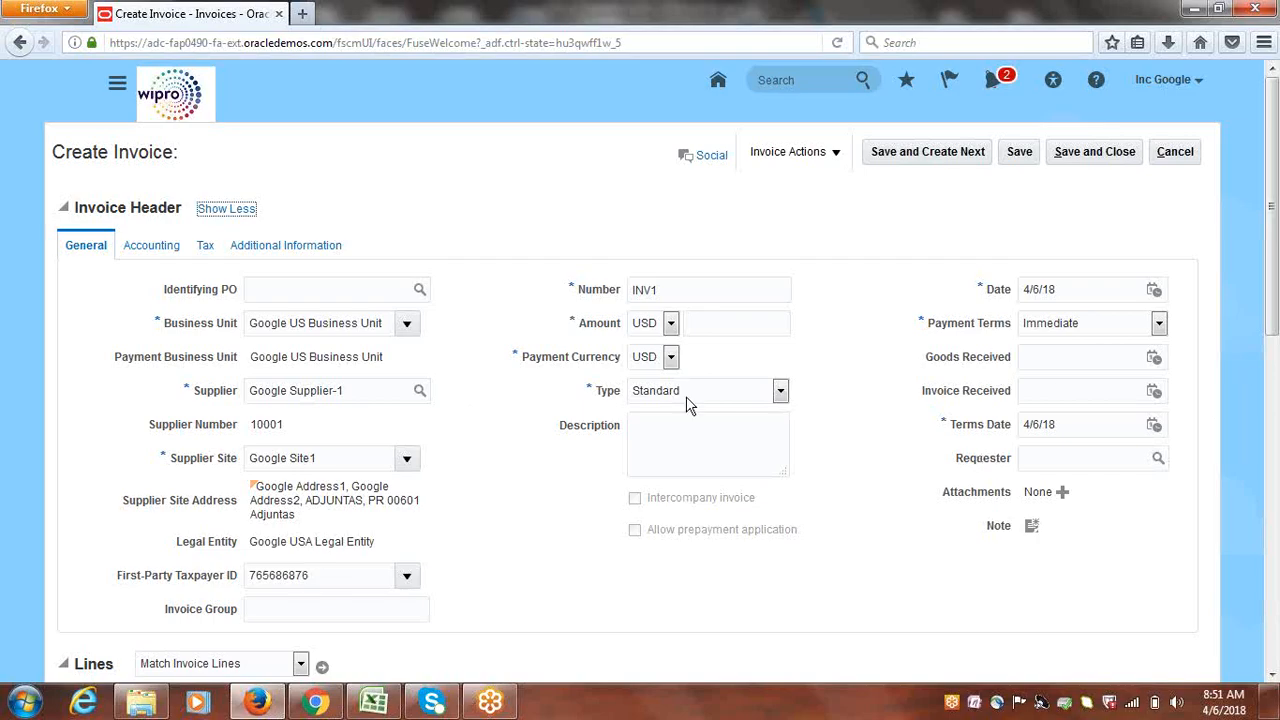
pyautogui.click(145, 250)
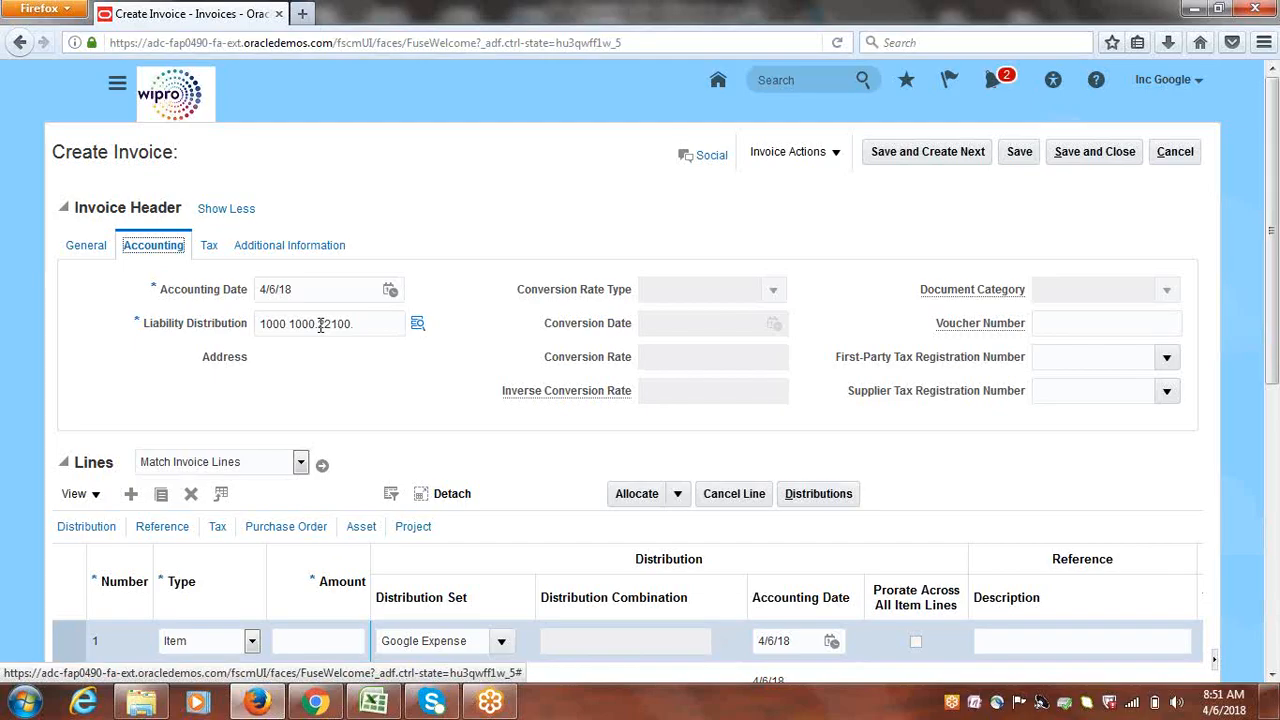
pyautogui.click(212, 246)
pyautogui.click(270, 248)
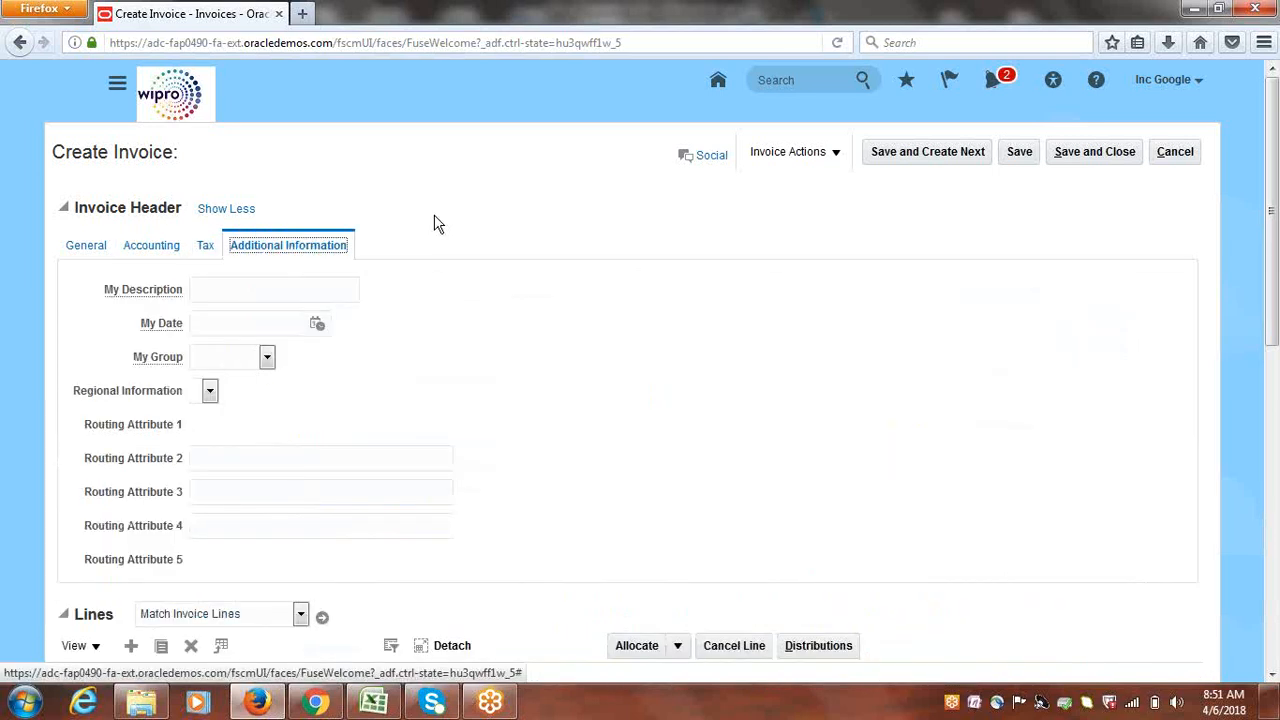
pyautogui.click(95, 252)
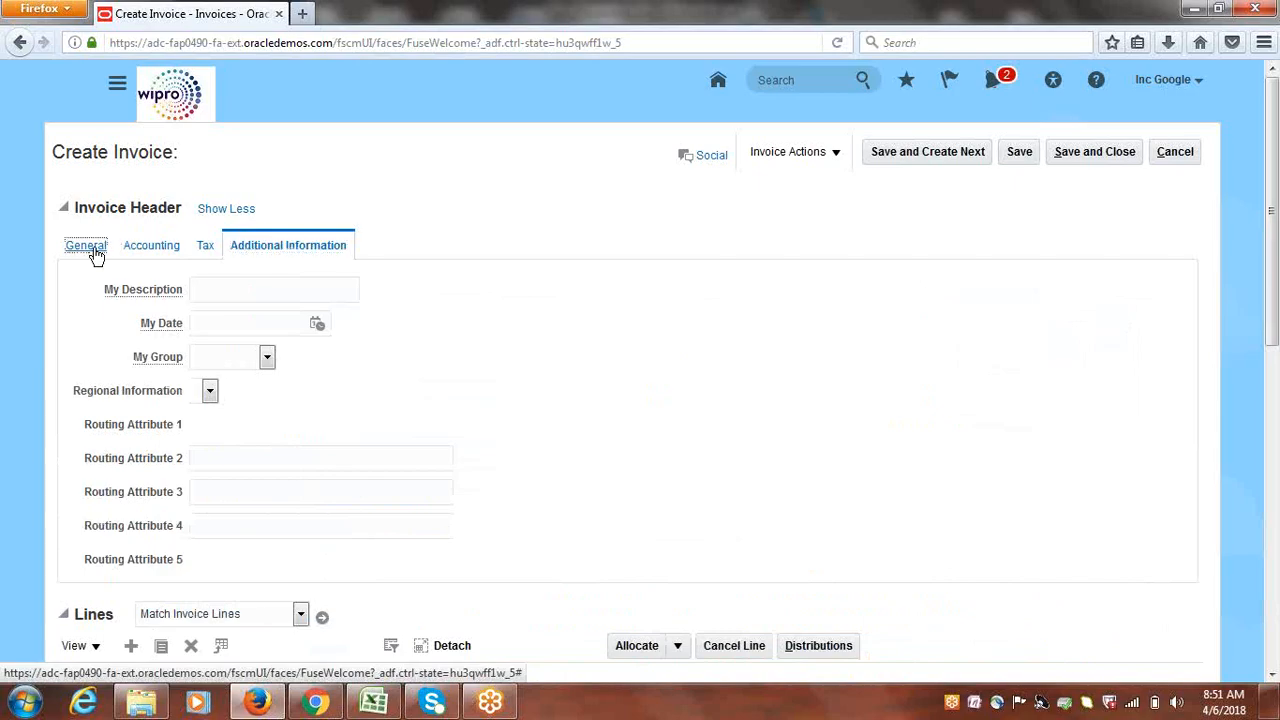
pyautogui.click(249, 208)
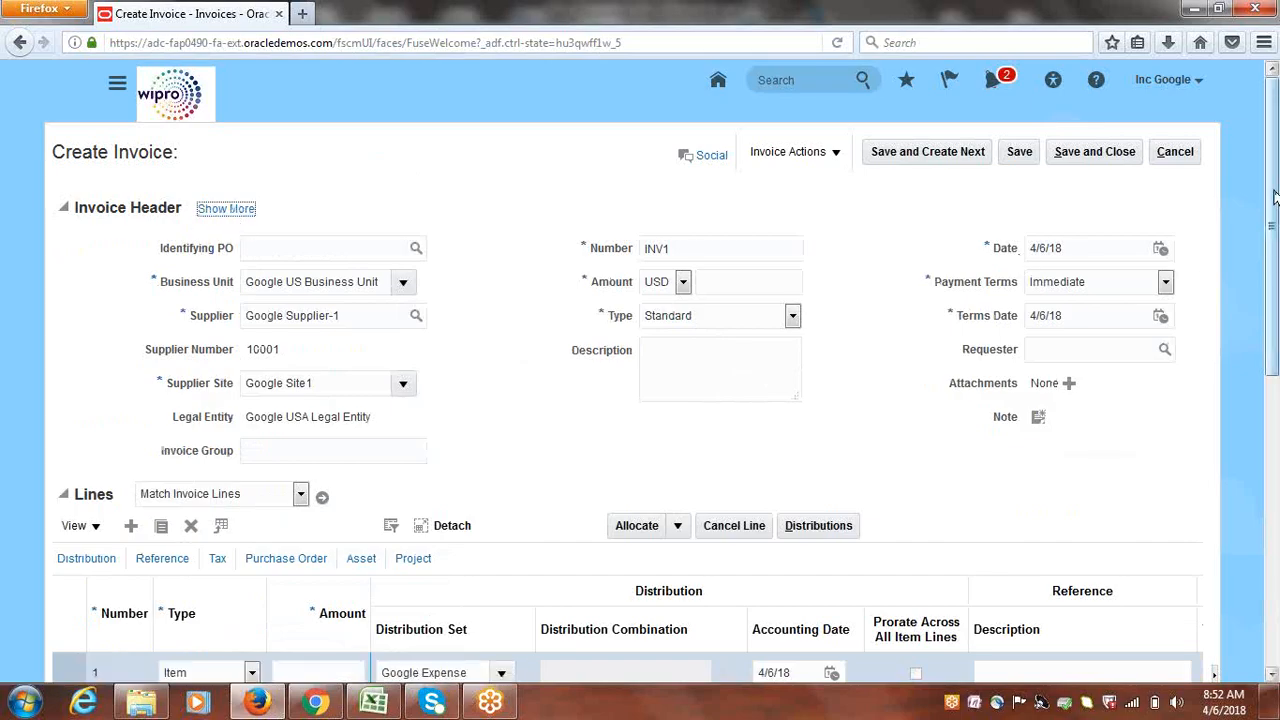
# Scroll down to the Lines table and select the Amount cell of line 1
pyautogui.moveTo(1272, 195); pyautogui.dragTo(1270, 225)
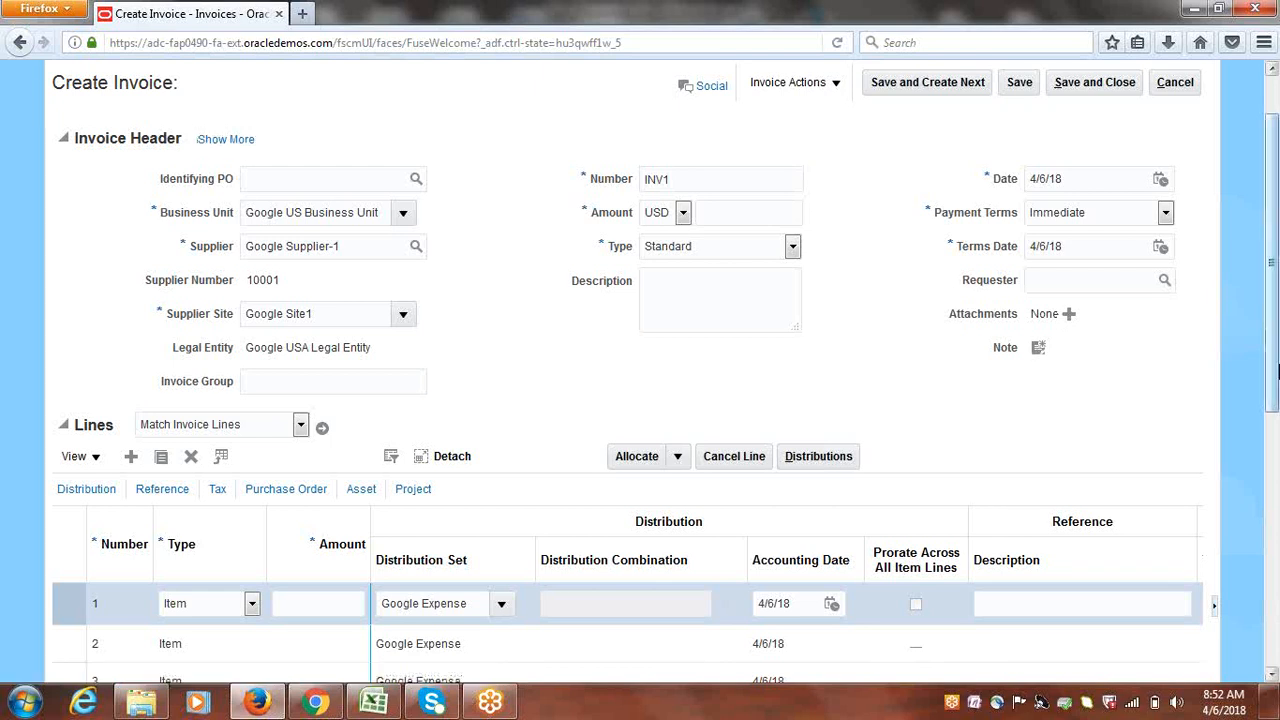
pyautogui.scroll(-1, 1272, 385)
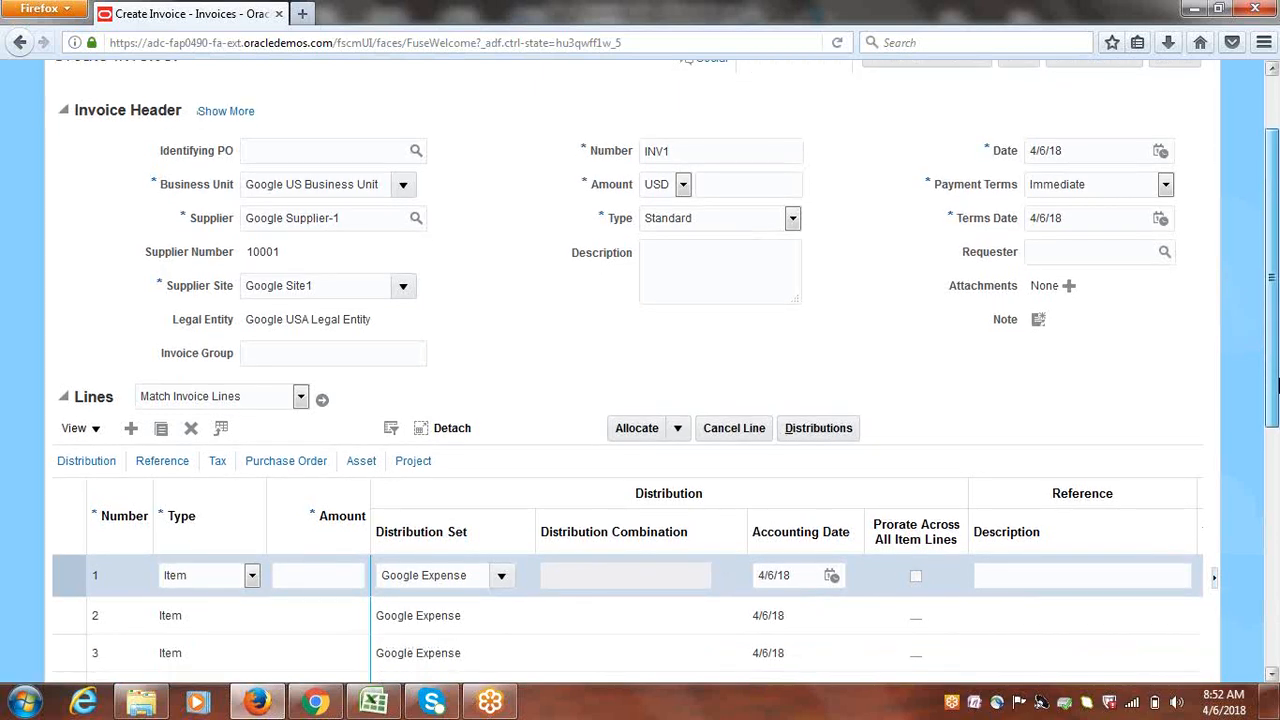
pyautogui.moveTo(1278, 388); pyautogui.dragTo(1278, 423)
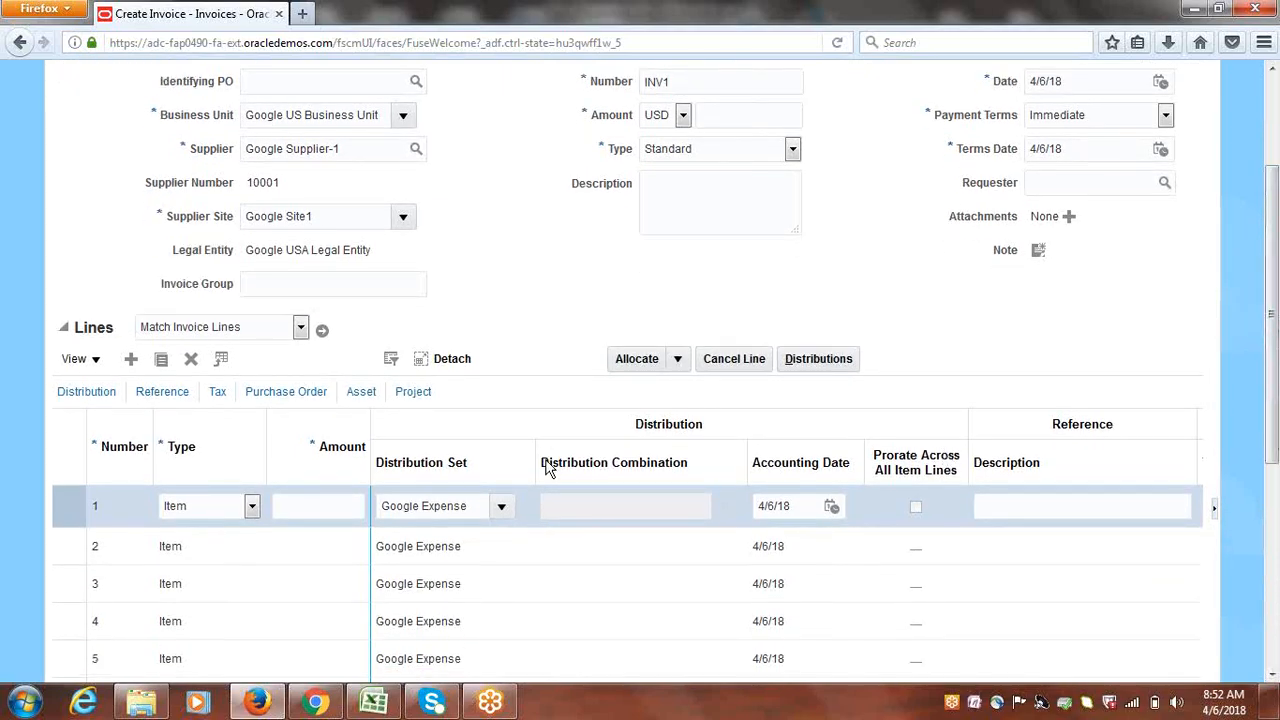
pyautogui.click(354, 506)
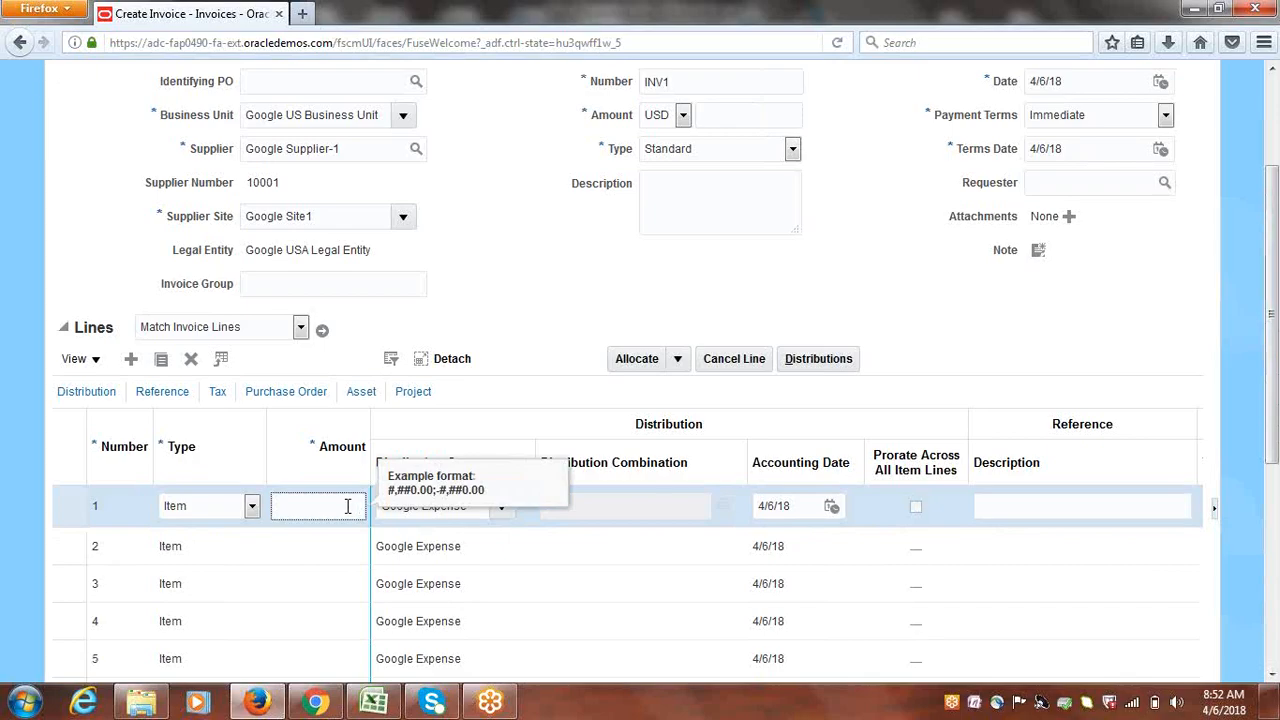
# Enter 25000 as line 1's amount, then return to the header and attempt to save
pyautogui.write('25000')
pyautogui.click(496, 298)
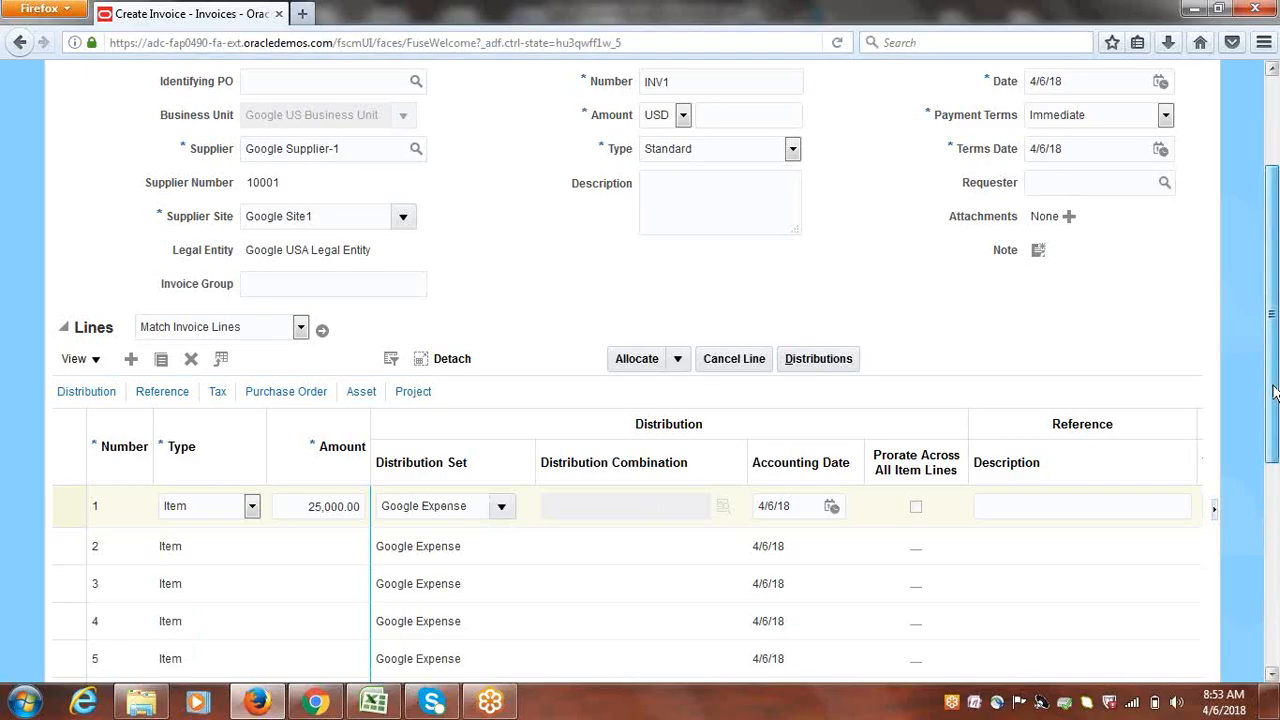
pyautogui.moveTo(1273, 393); pyautogui.dragTo(1273, 396)
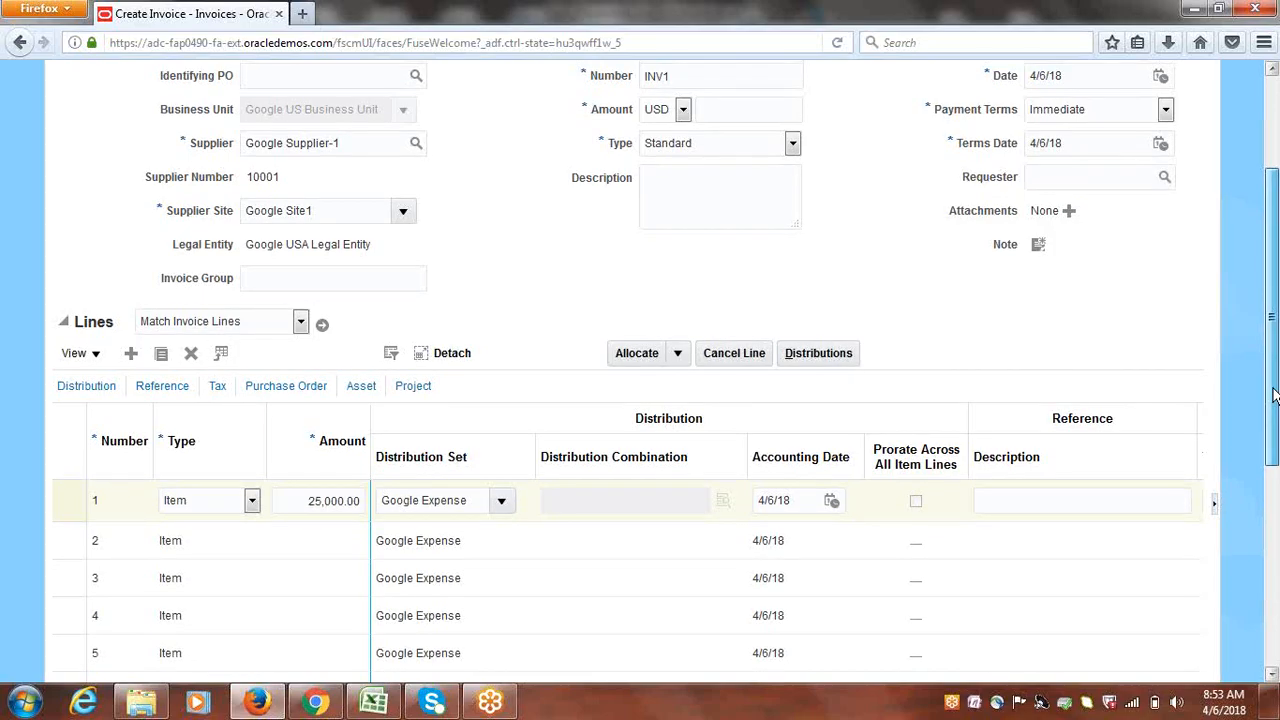
pyautogui.moveTo(1274, 395); pyautogui.dragTo(1277, 300)
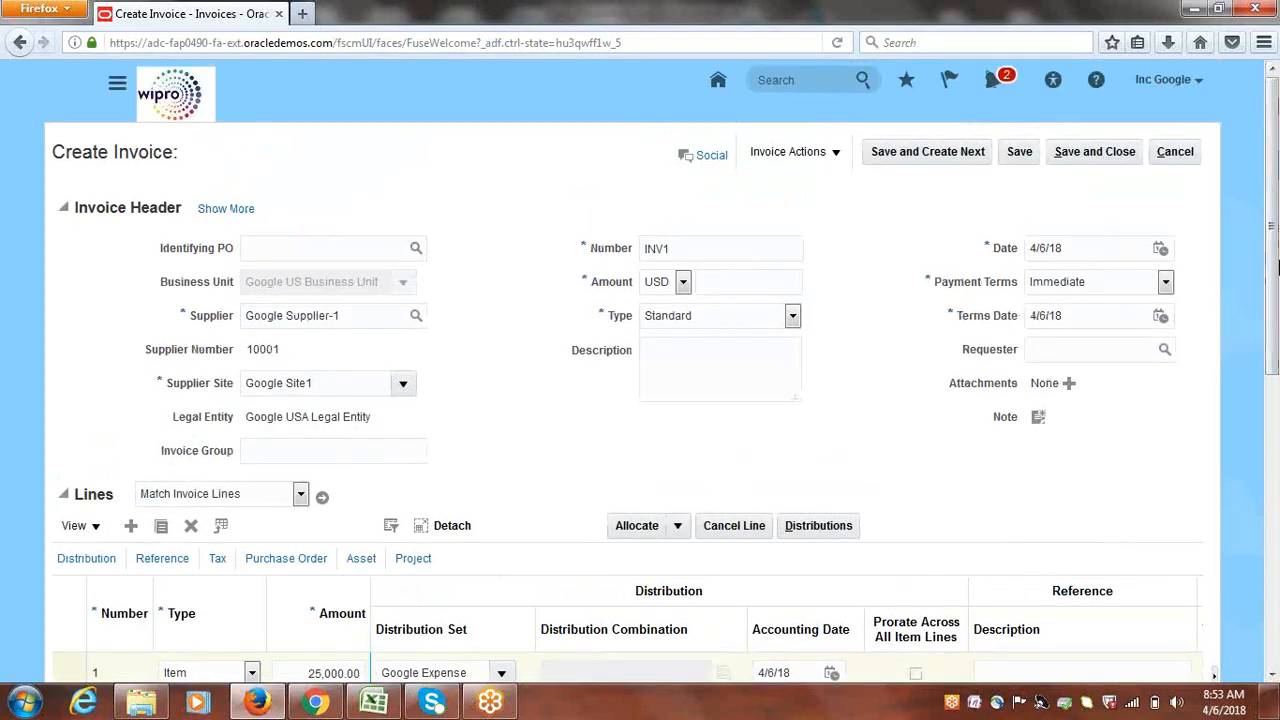
pyautogui.click(1019, 158)
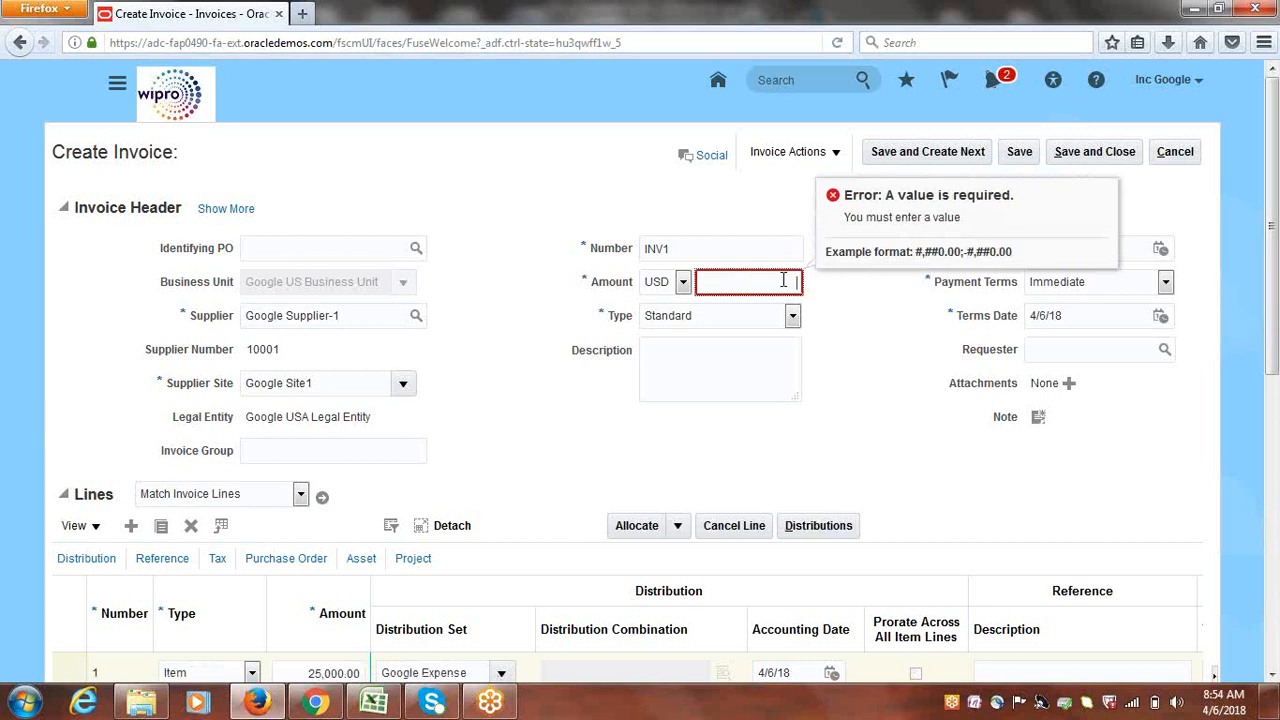
# Enter 25,000 in the required header Amount field and save INV1 again
pyautogui.write('25,000')
pyautogui.click(894, 430)
pyautogui.click(1020, 152)
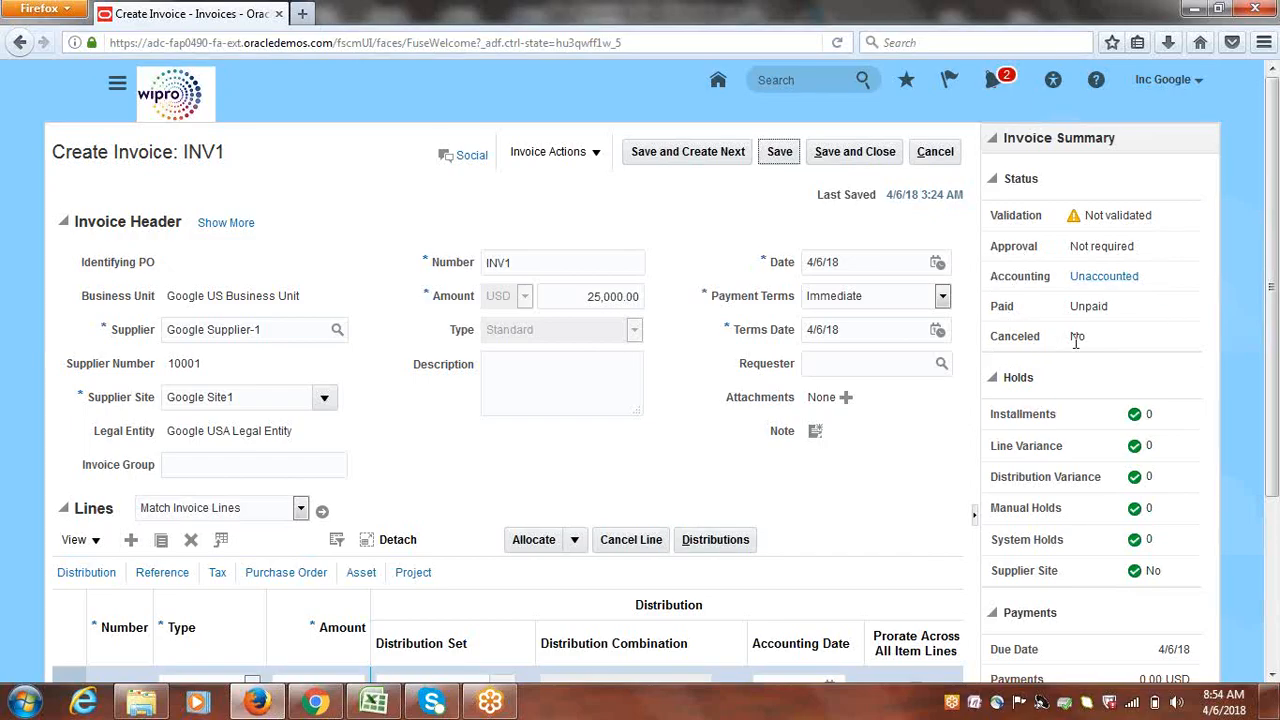
pyautogui.moveTo(1272, 280); pyautogui.dragTo(1275, 358)
pyautogui.moveTo(1040, 242); pyautogui.dragTo(1010, 236)
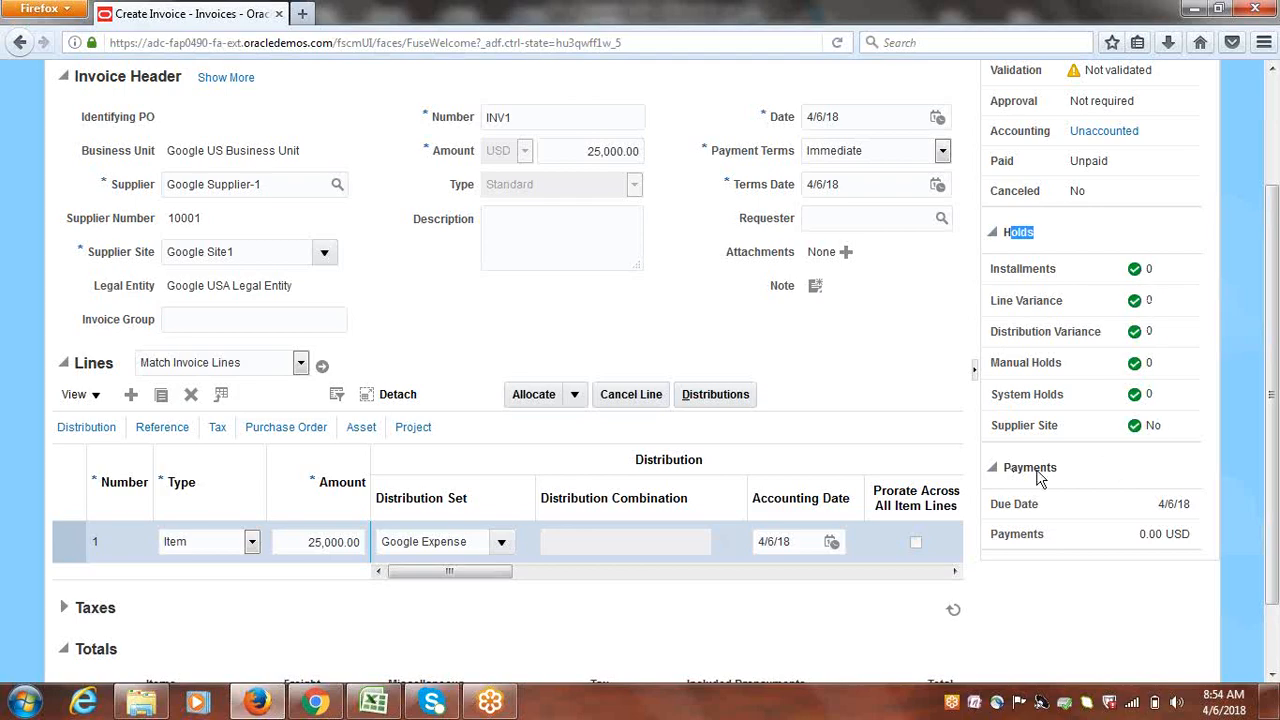
pyautogui.tripleClick(1172, 504)
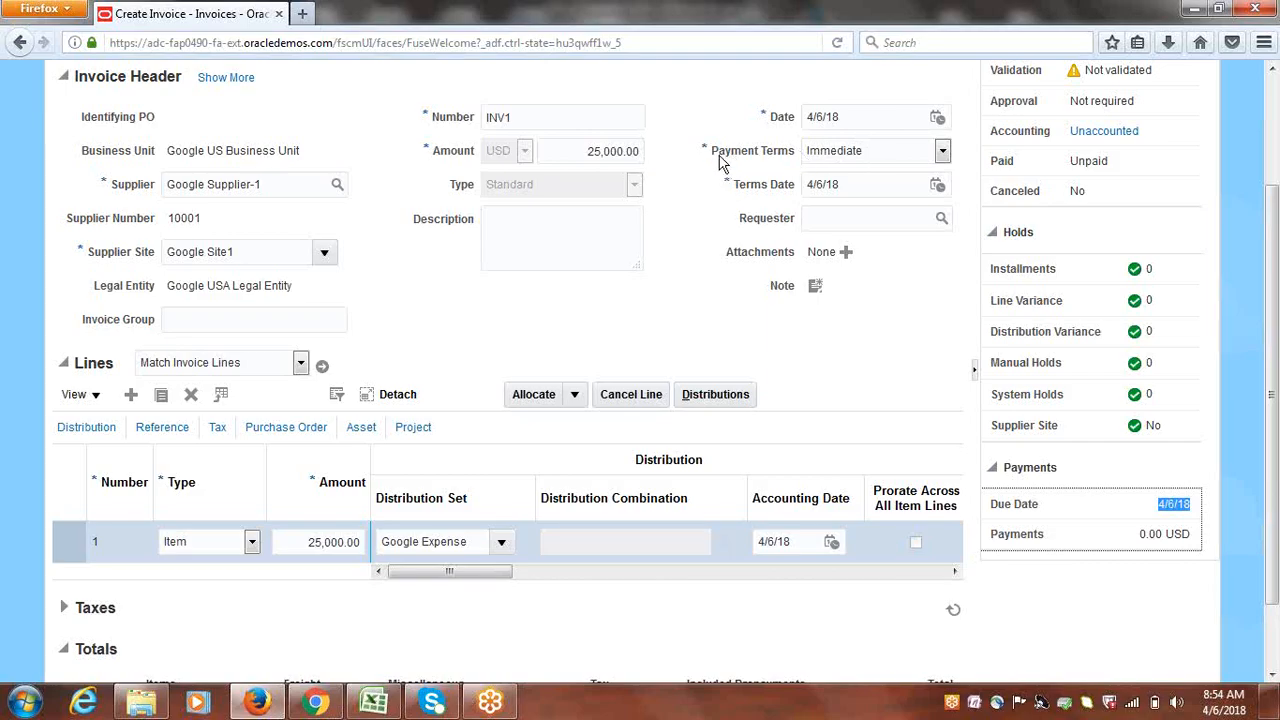
pyautogui.doubleClick(1022, 538)
pyautogui.click(1148, 537)
pyautogui.scroll(3, 1275, 380)
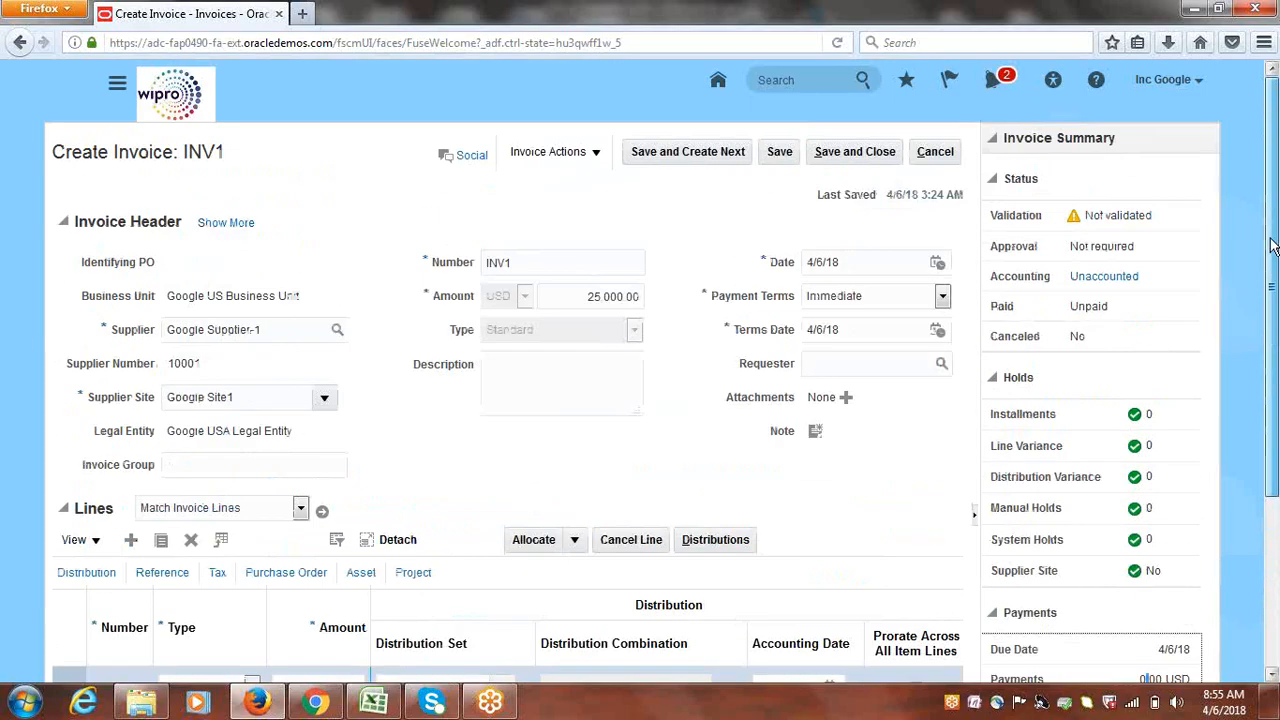
pyautogui.tripleClick(1117, 217)
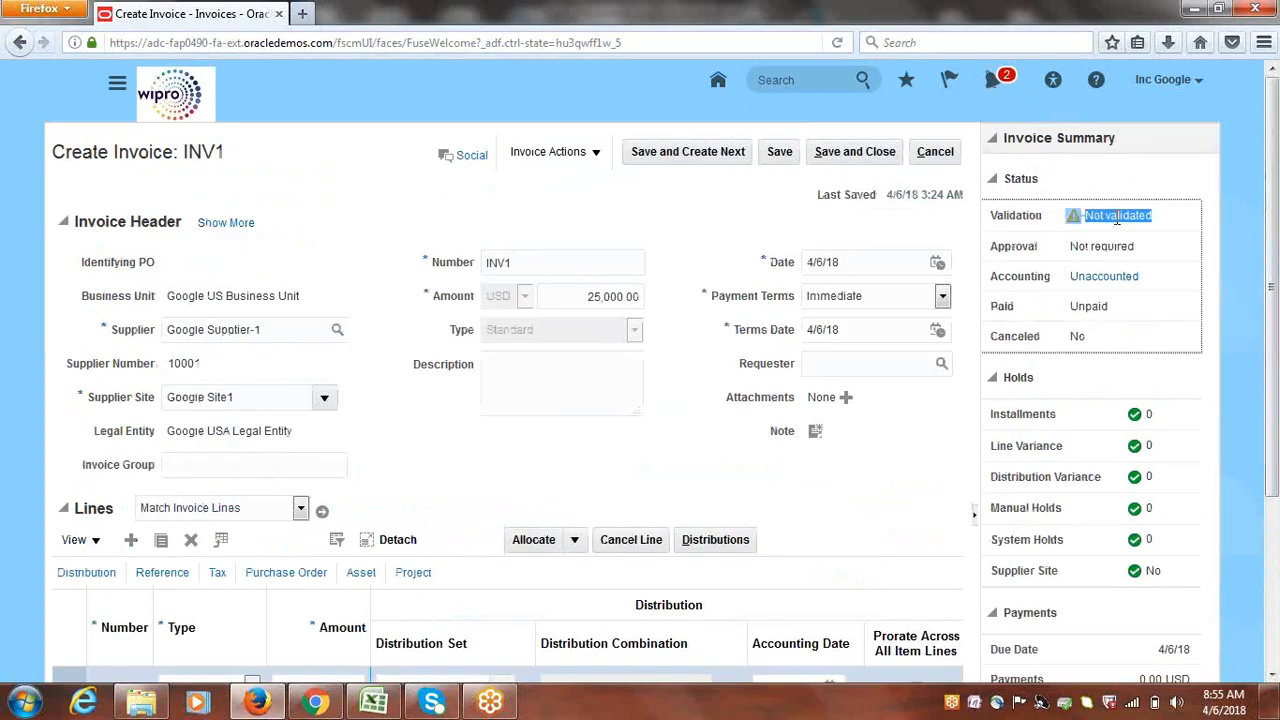
pyautogui.click(1196, 180)
pyautogui.moveTo(1277, 136); pyautogui.dragTo(1278, 343)
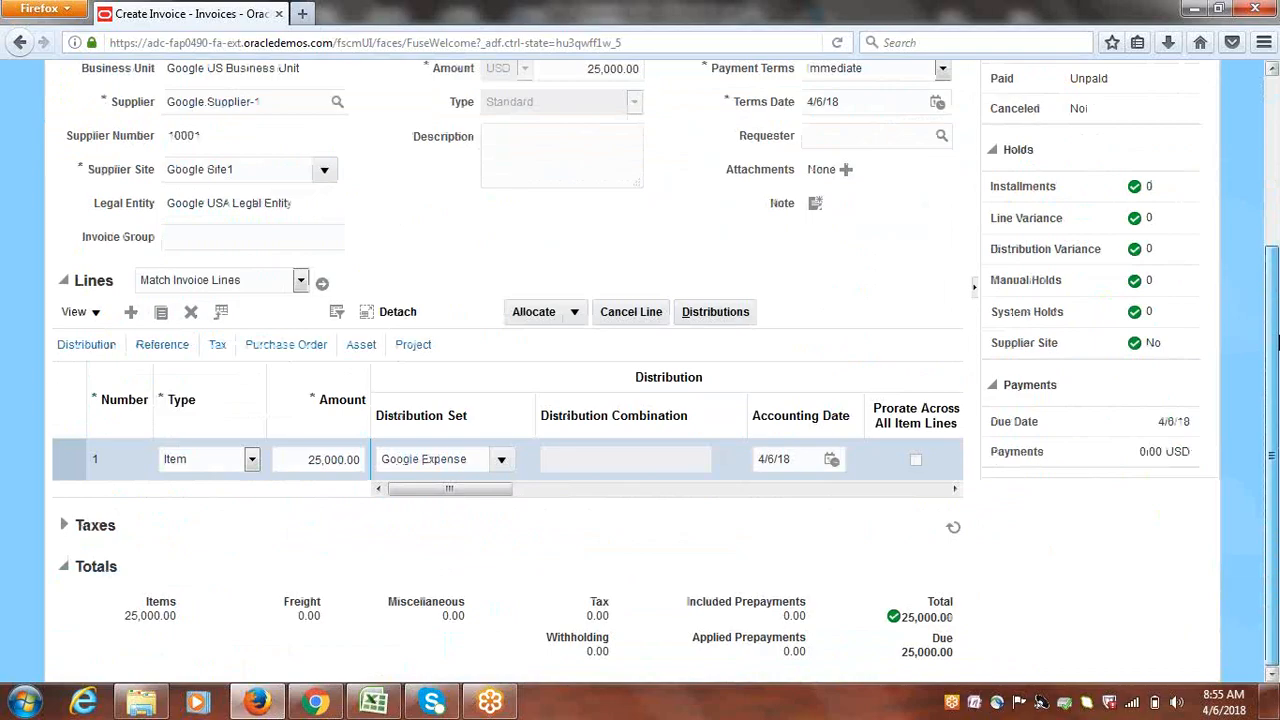
pyautogui.moveTo(1277, 343); pyautogui.dragTo(1277, 137)
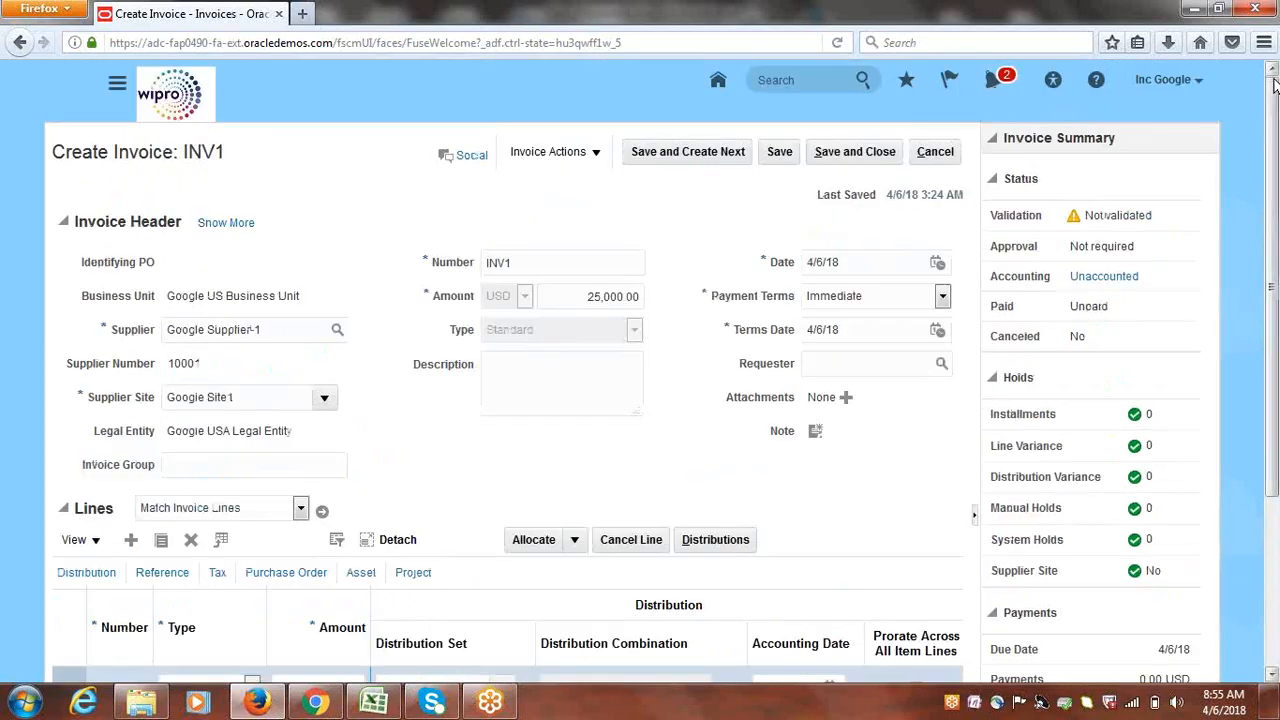
# Run Validate from Invoice Actions, confirm the Validated status, and select line 1
pyautogui.click(595, 154)
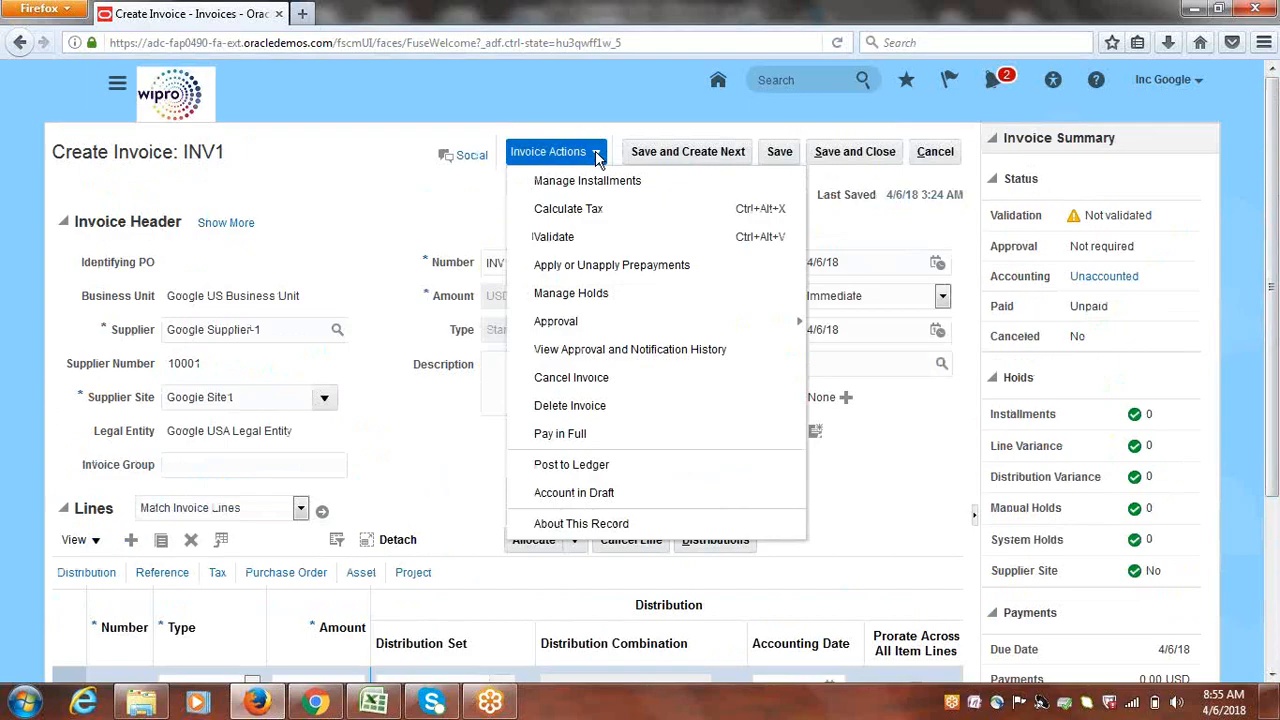
pyautogui.click(555, 240)
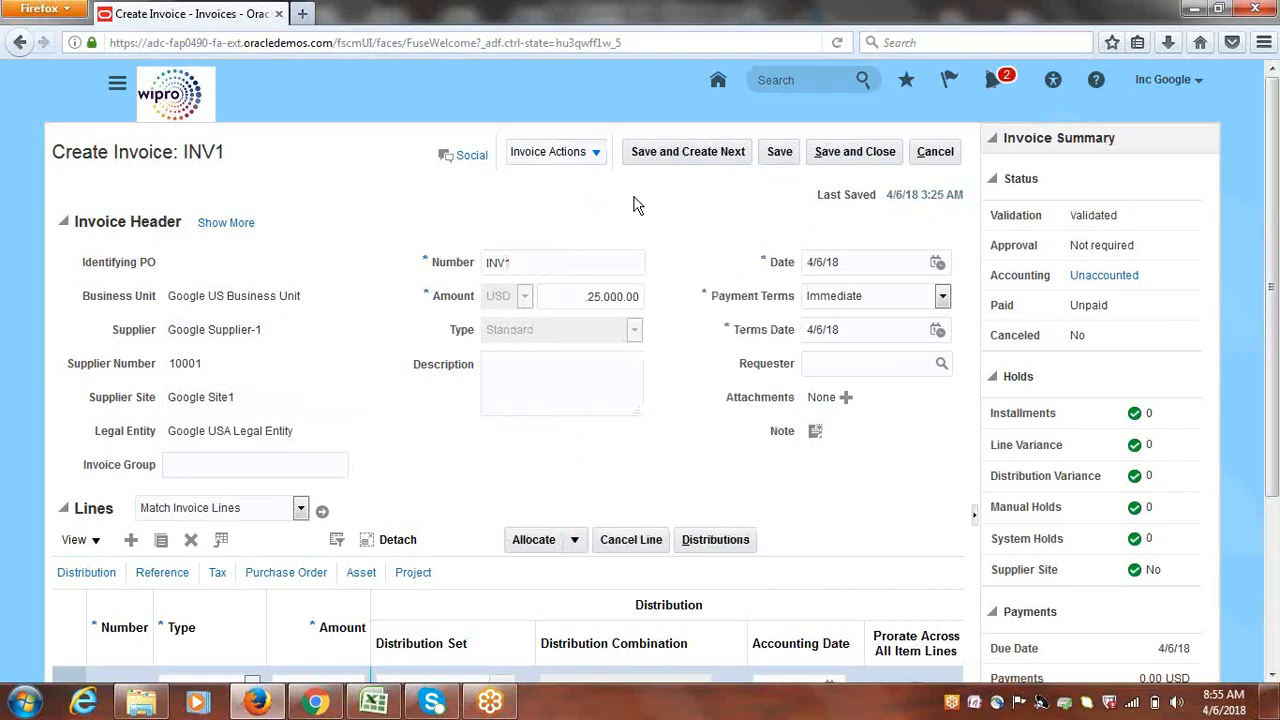
pyautogui.doubleClick(1097, 232)
pyautogui.click(1195, 174)
pyautogui.scroll(-3, 1275, 205)
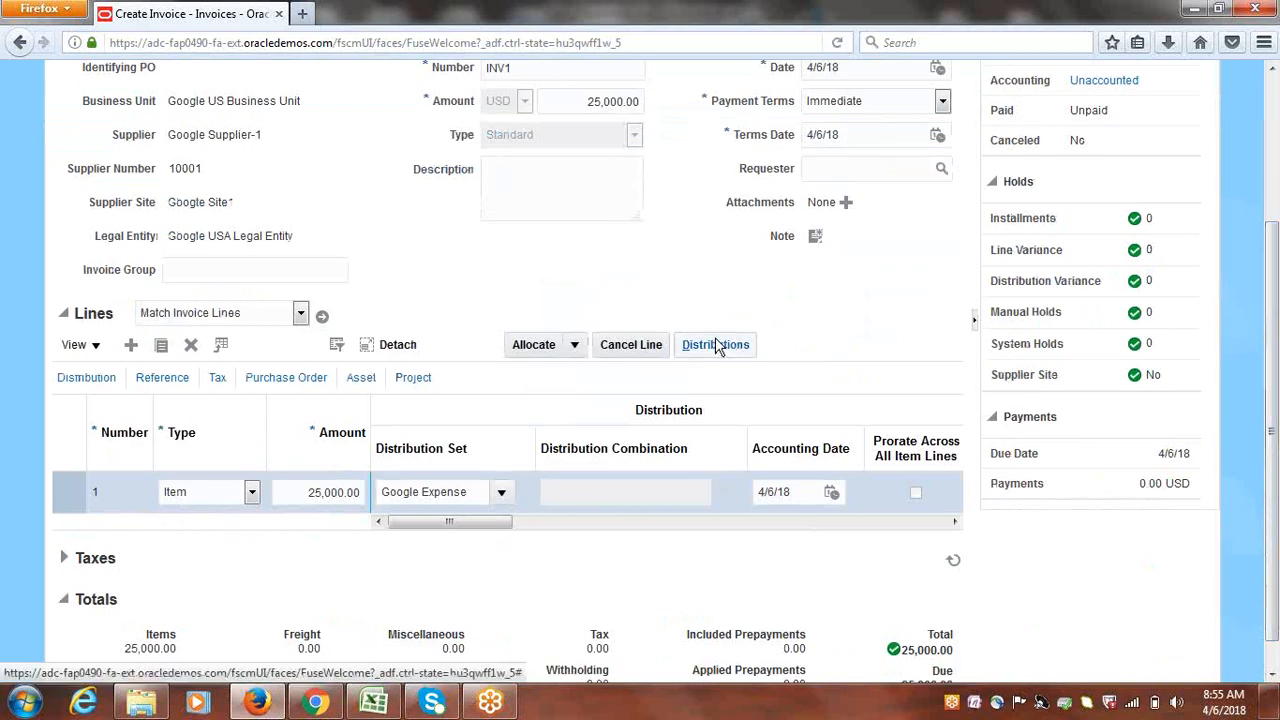
pyautogui.click(62, 492)
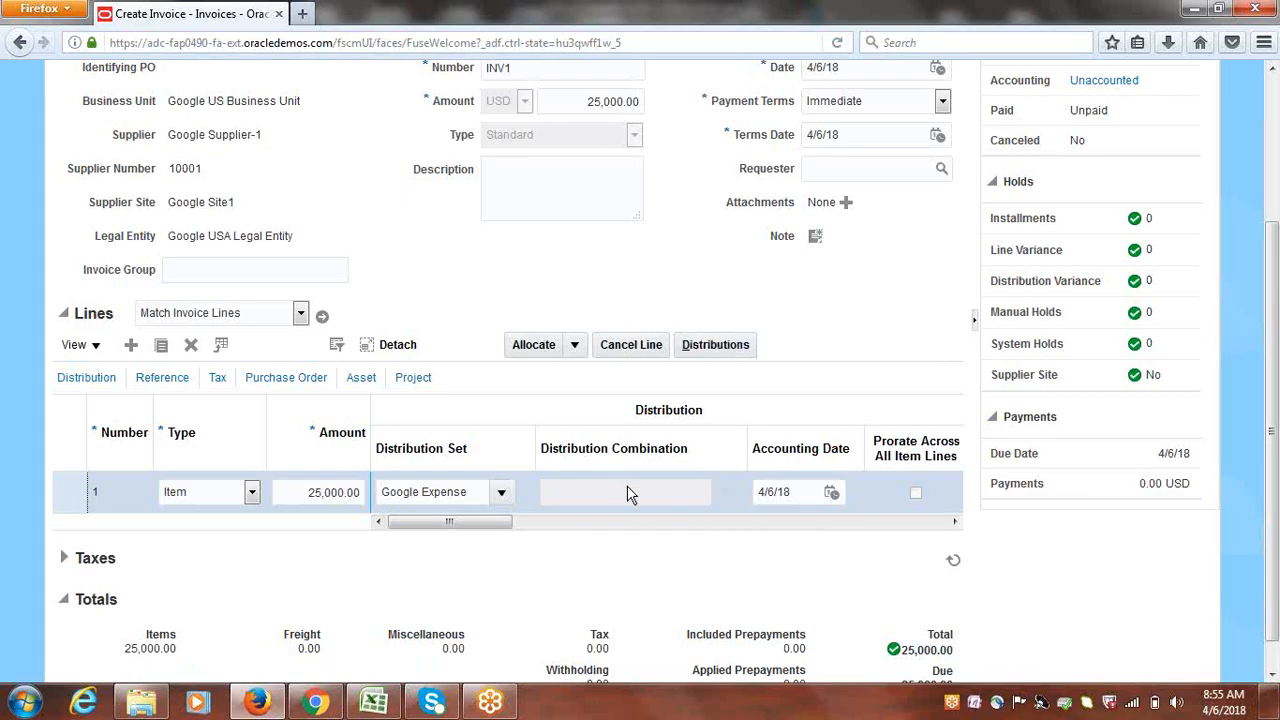
# Review line 1's two 12,500.00 distributions to 64220 and 50500, then save and close
pyautogui.click(718, 345)
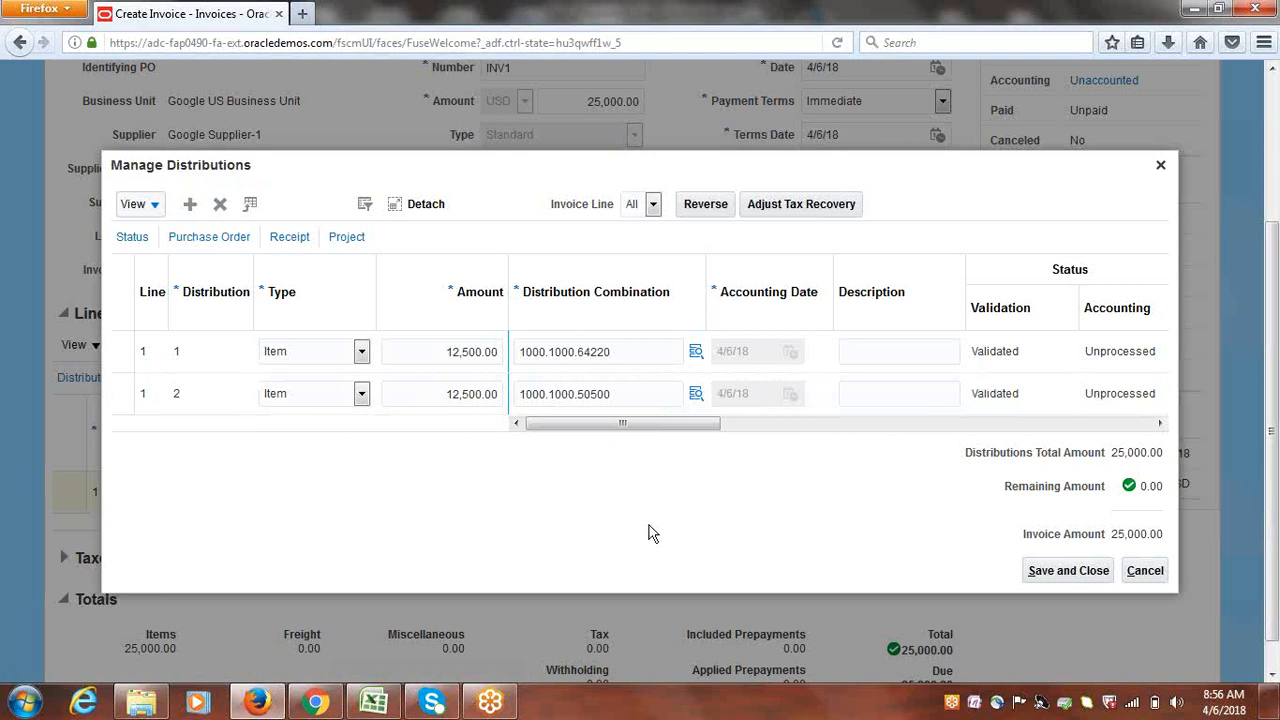
pyautogui.click(1069, 572)
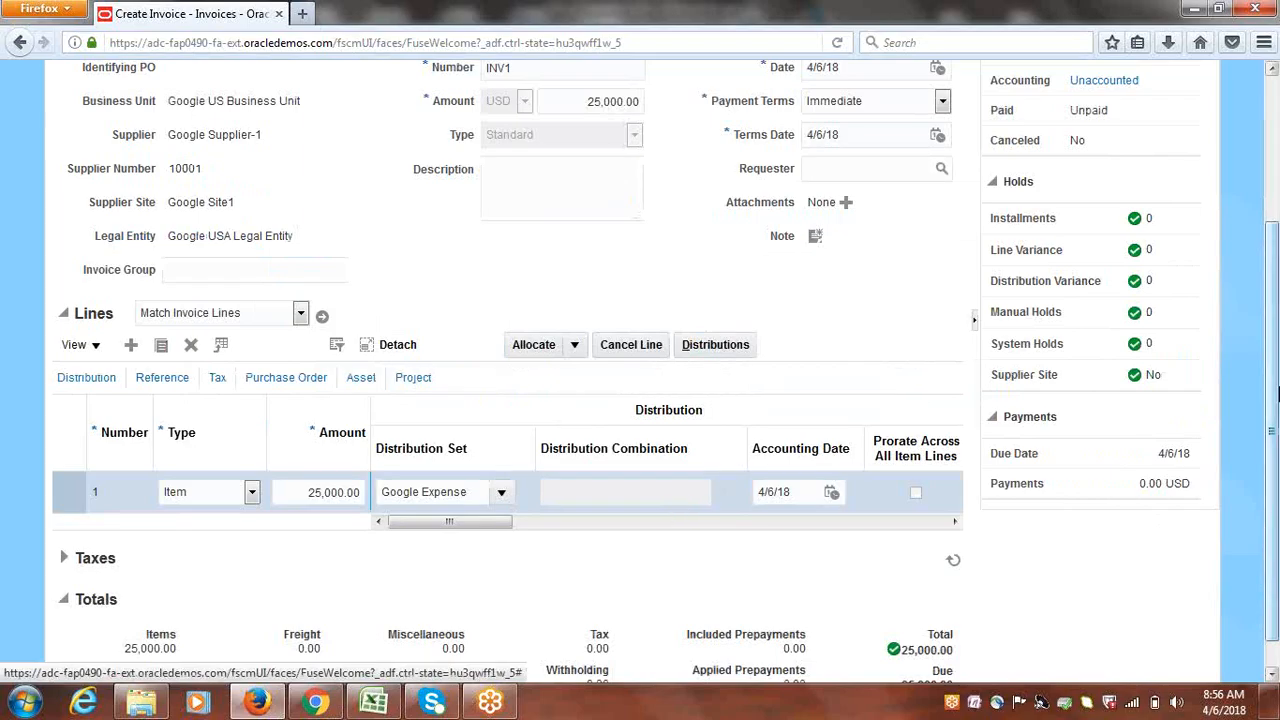
# Scroll back to the top and open Manage Installments from the Invoice Actions menu
pyautogui.moveTo(1273, 428); pyautogui.dragTo(1256, 285)
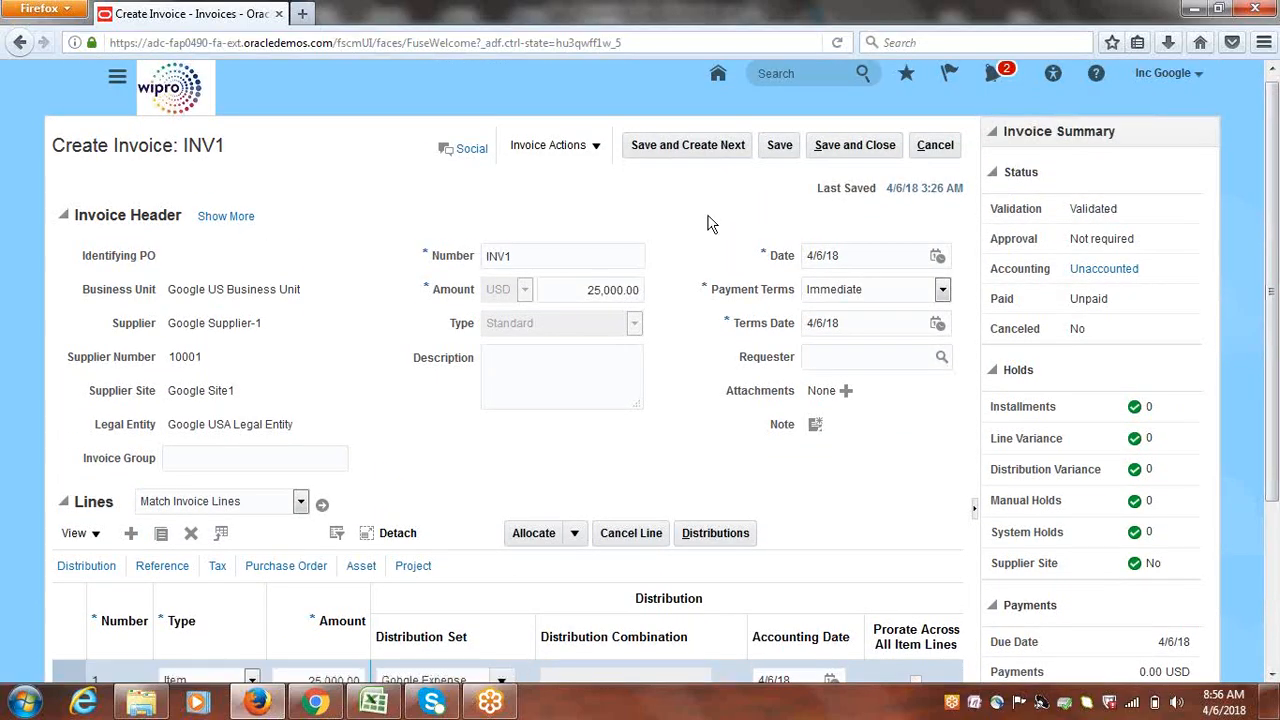
pyautogui.click(594, 147)
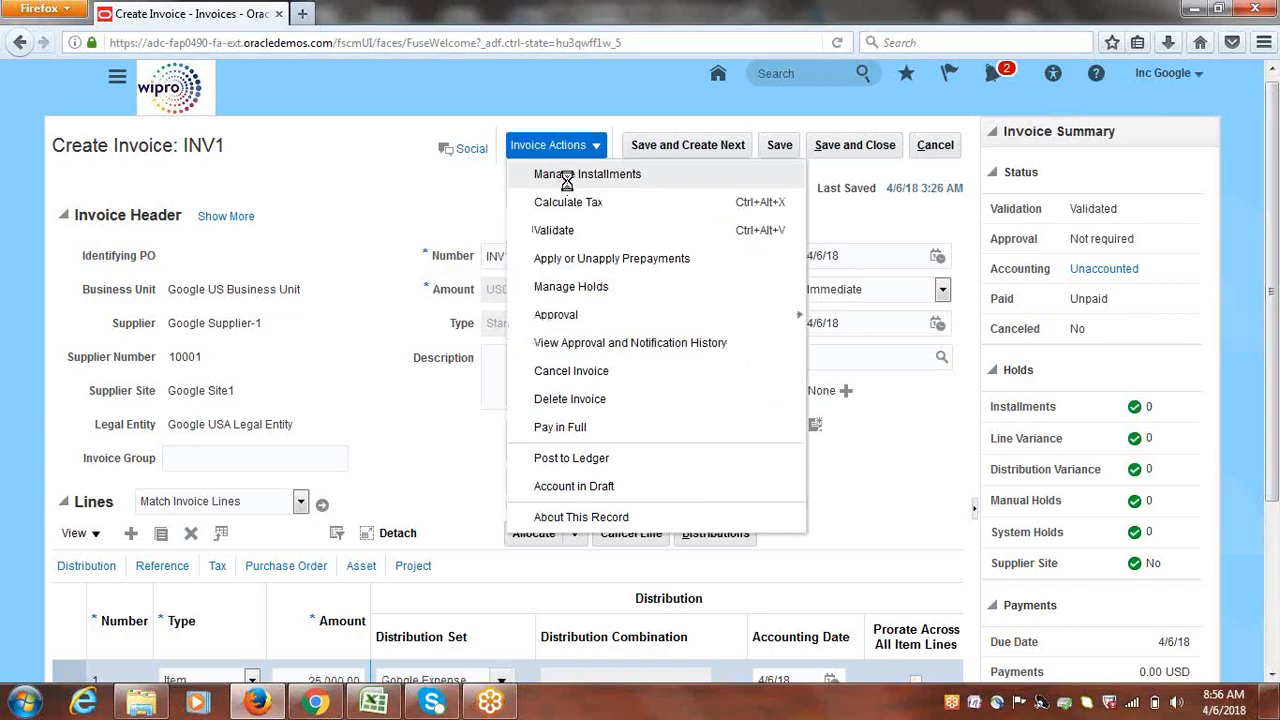
pyautogui.click(567, 178)
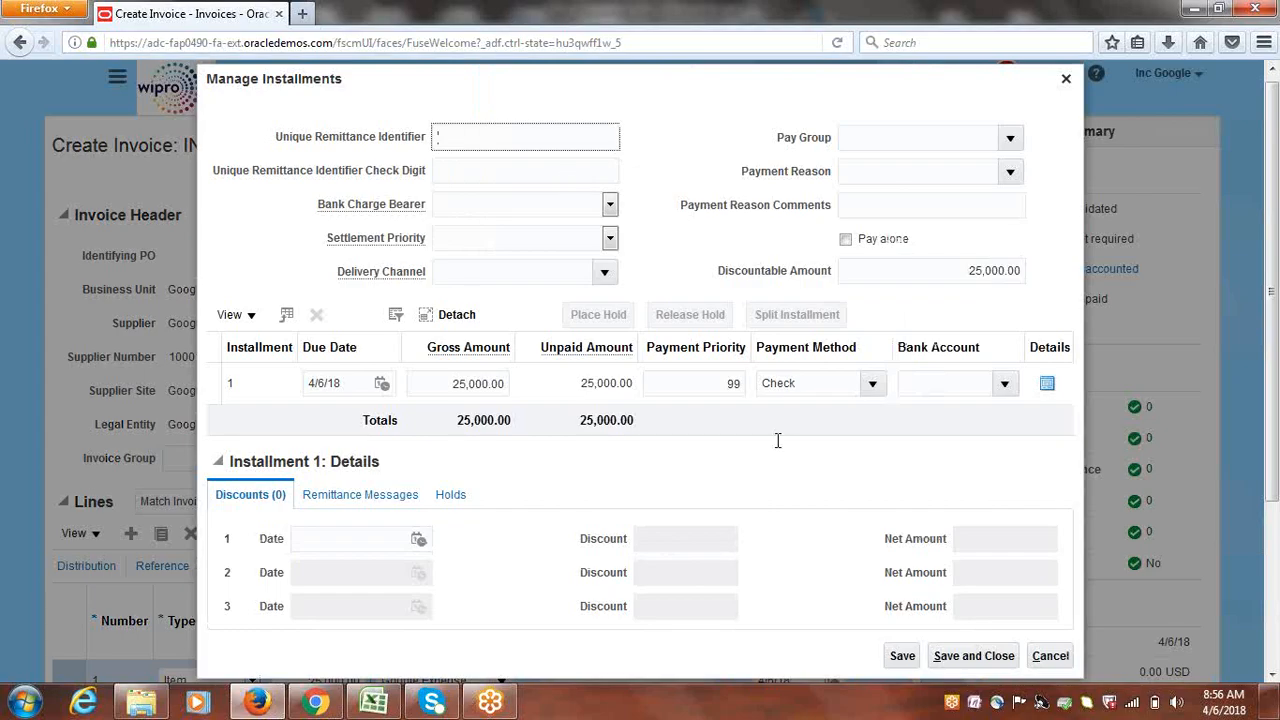
pyautogui.click(806, 384)
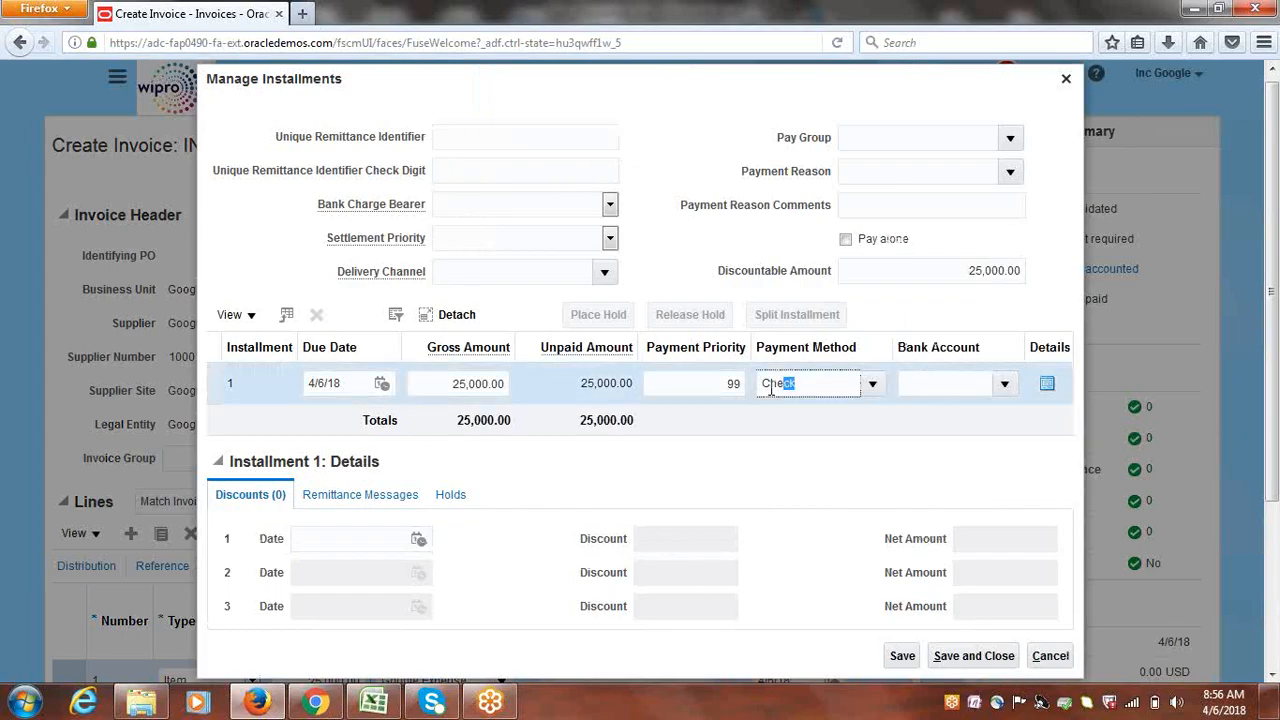
pyautogui.click(780, 473)
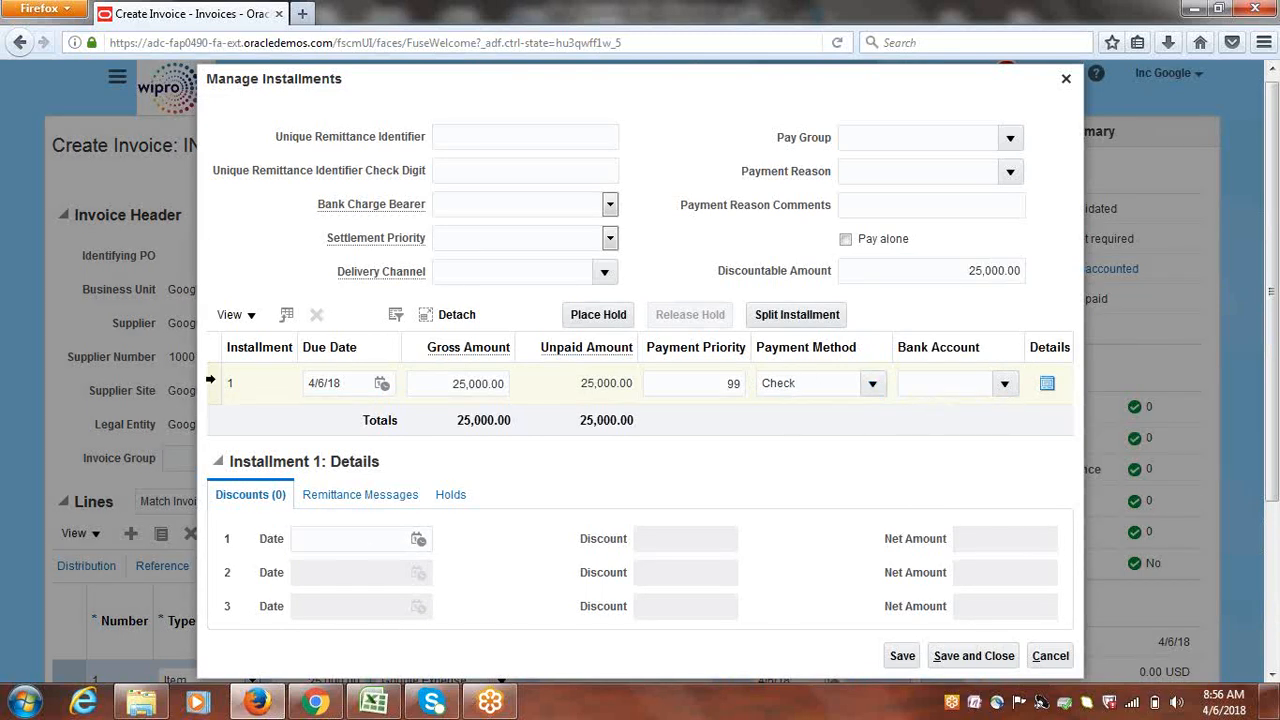
pyautogui.click(211, 380)
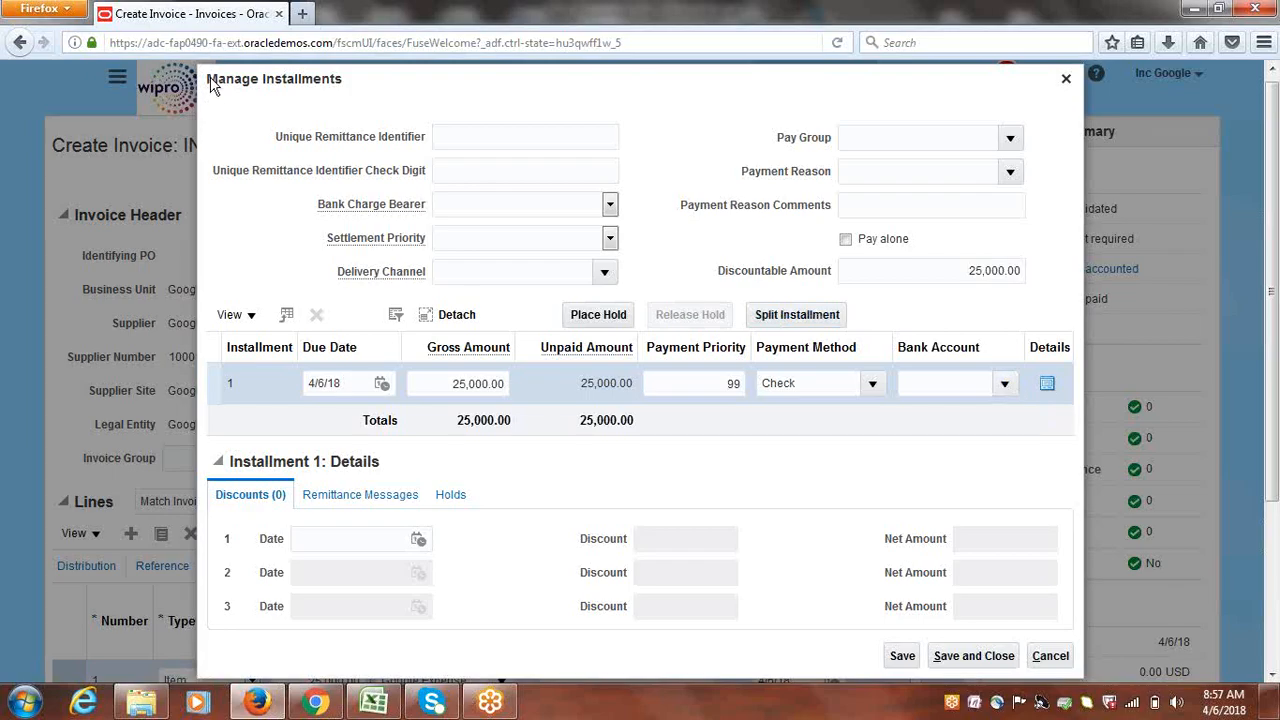
pyautogui.moveTo(214, 85); pyautogui.dragTo(270, 84)
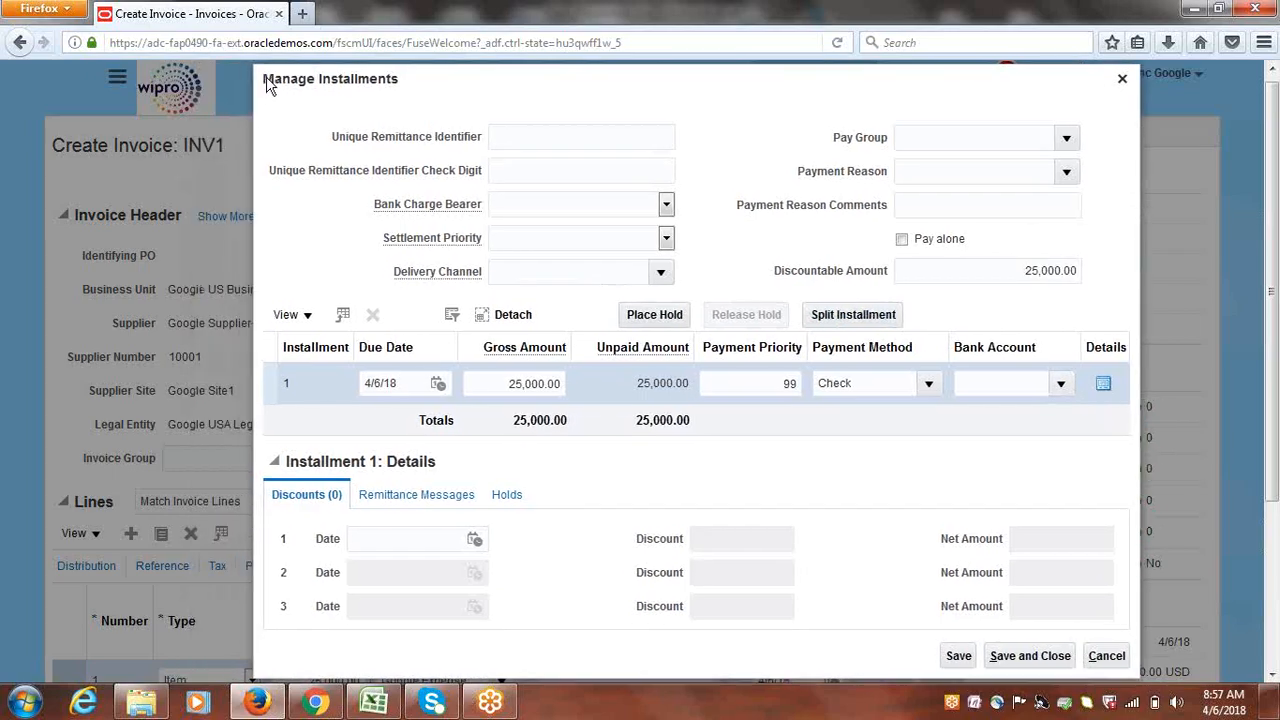
pyautogui.click(1122, 78)
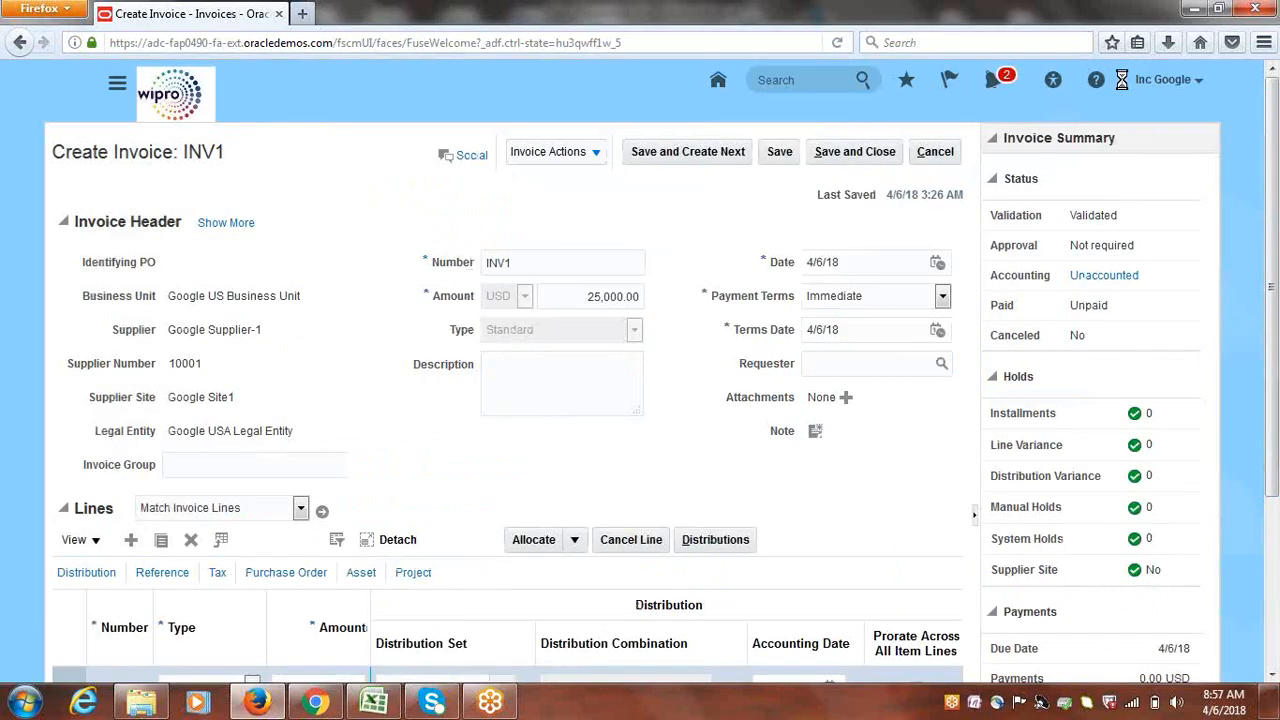
# Check INV1's Not required approval status, then switch to the Excel notes workbook
pyautogui.click(597, 155)
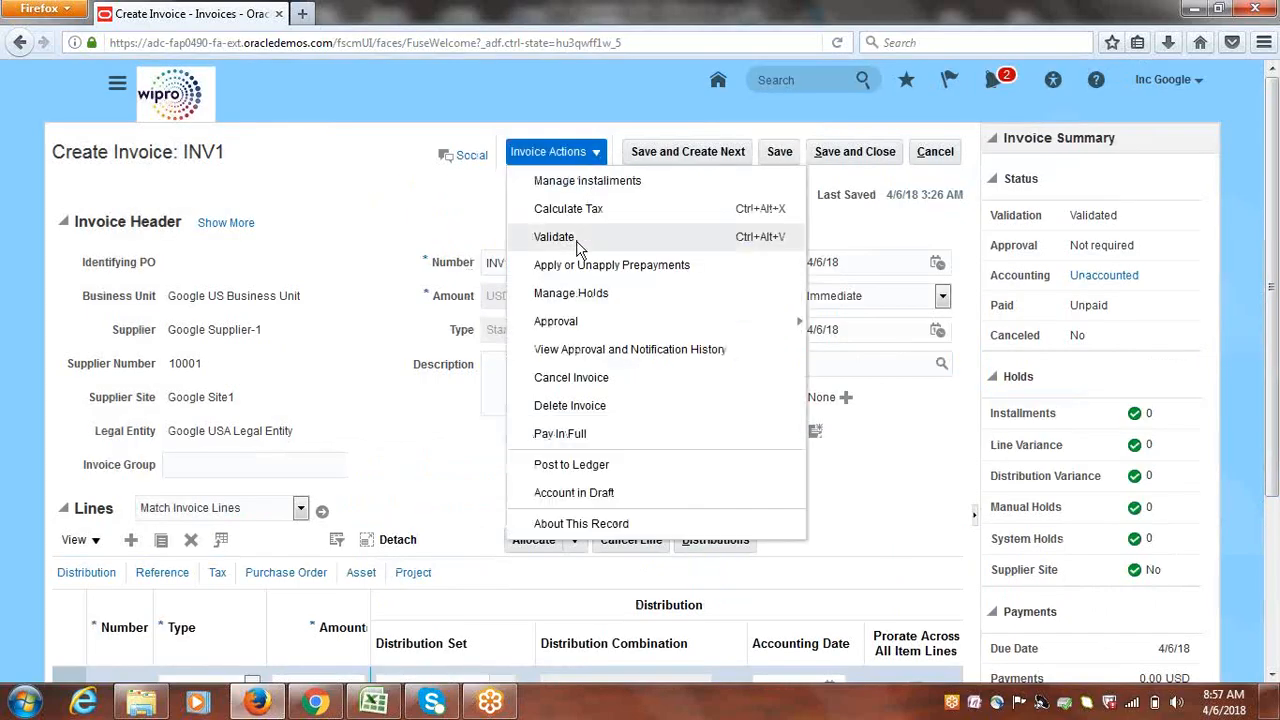
pyautogui.click(390, 209)
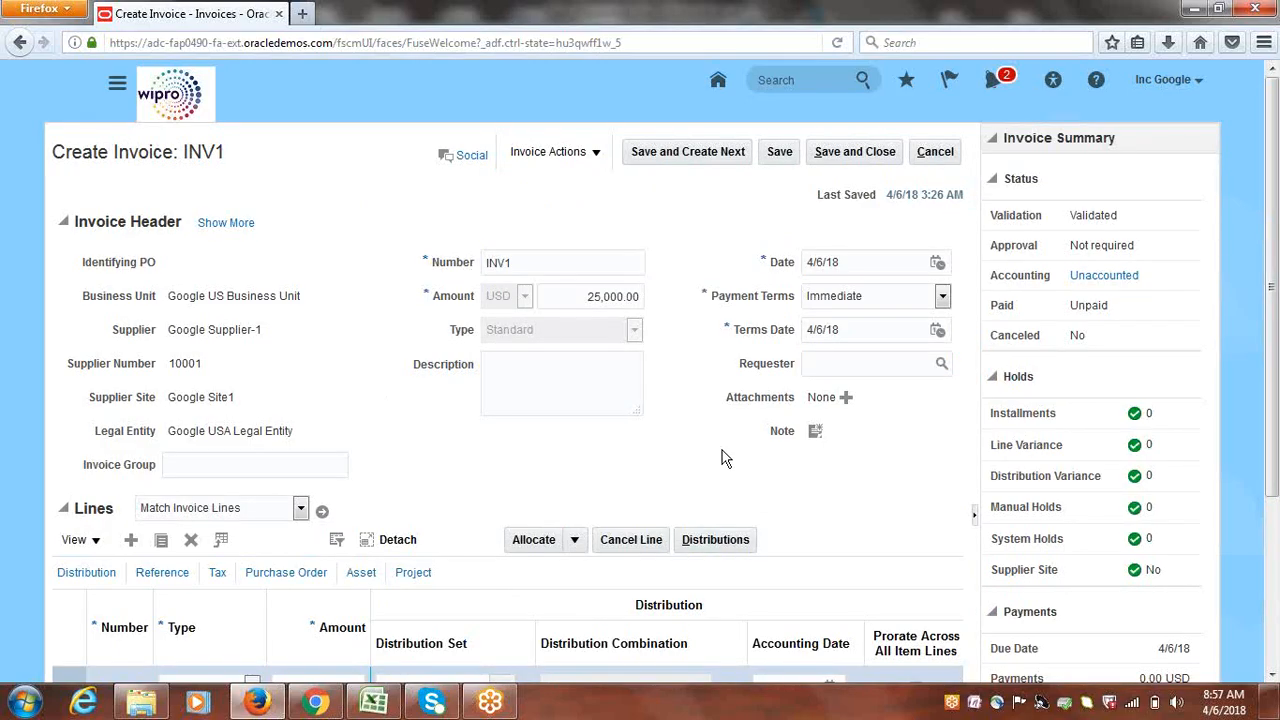
pyautogui.moveTo(1072, 248); pyautogui.dragTo(1146, 250)
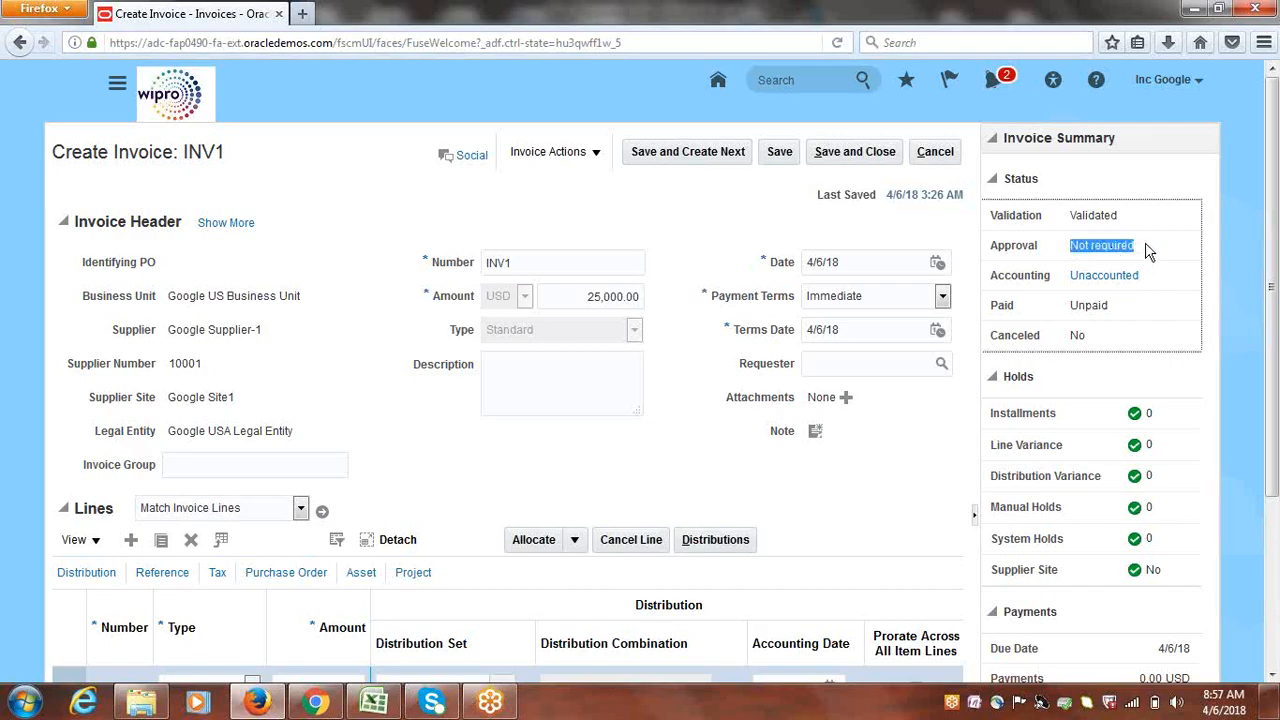
pyautogui.click(1148, 250)
pyautogui.moveTo(1069, 246); pyautogui.dragTo(1136, 245)
pyautogui.click(726, 215)
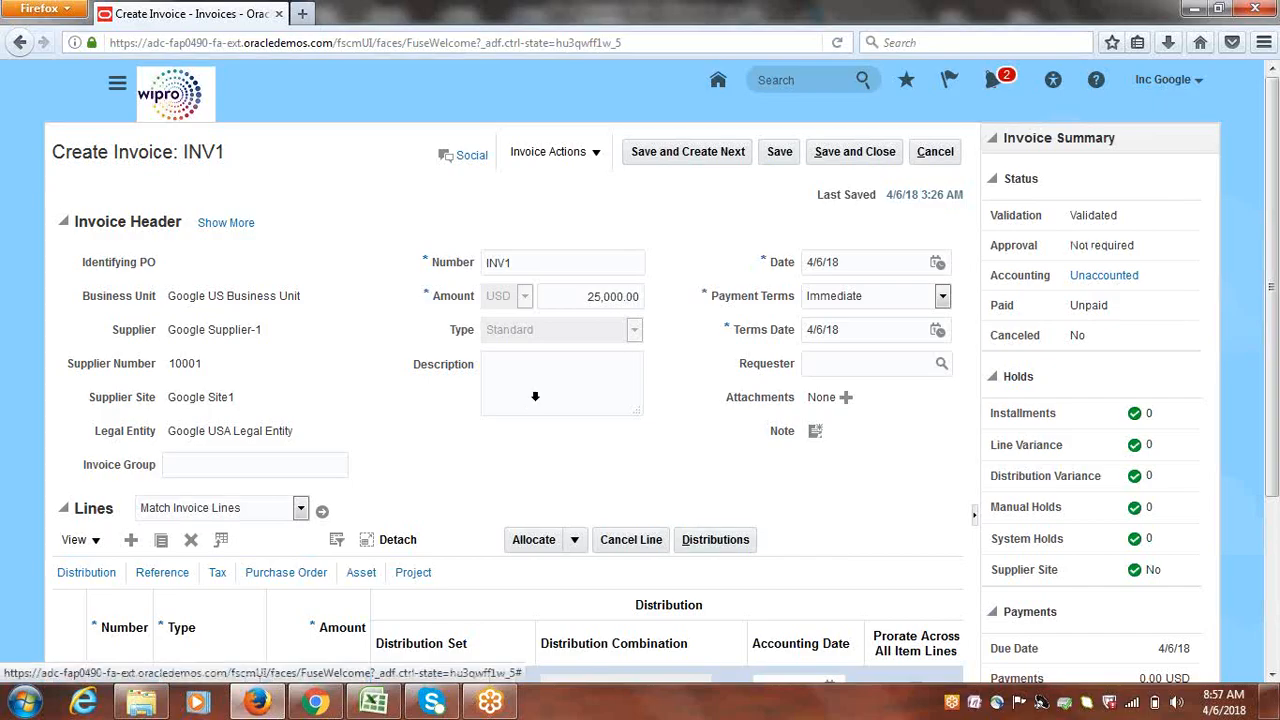
pyautogui.click(370, 705)
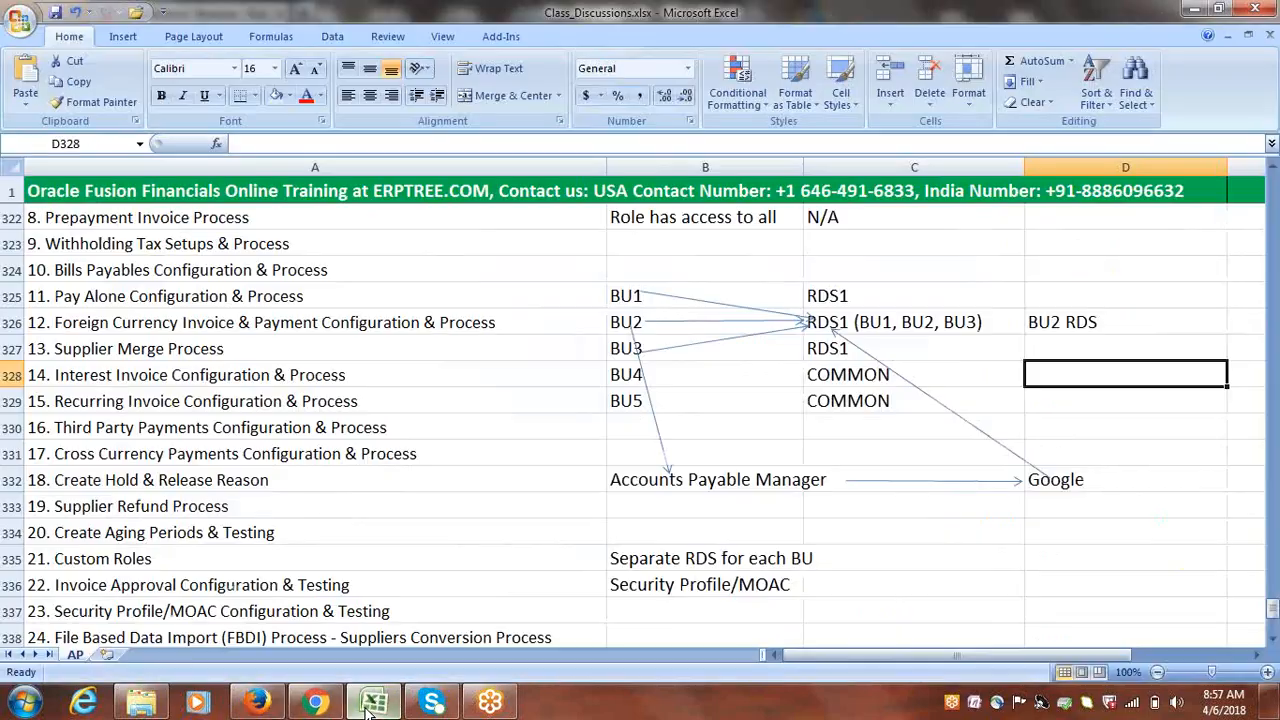
# Enter Draft, Final and Final Post in cells C339, C340 and C341
pyautogui.click(1273, 638)
pyautogui.click(1273, 638)
pyautogui.click(1273, 638)
pyautogui.click(1273, 638)
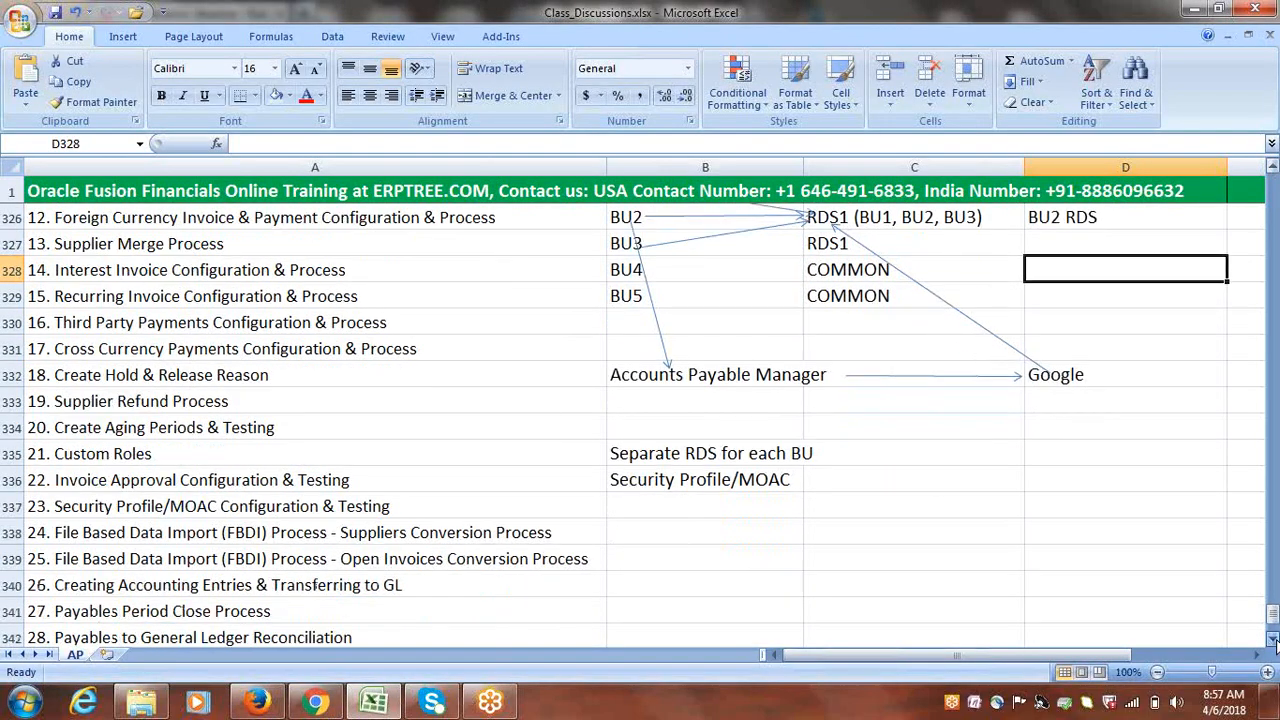
pyautogui.click(1273, 638)
pyautogui.click(850, 451)
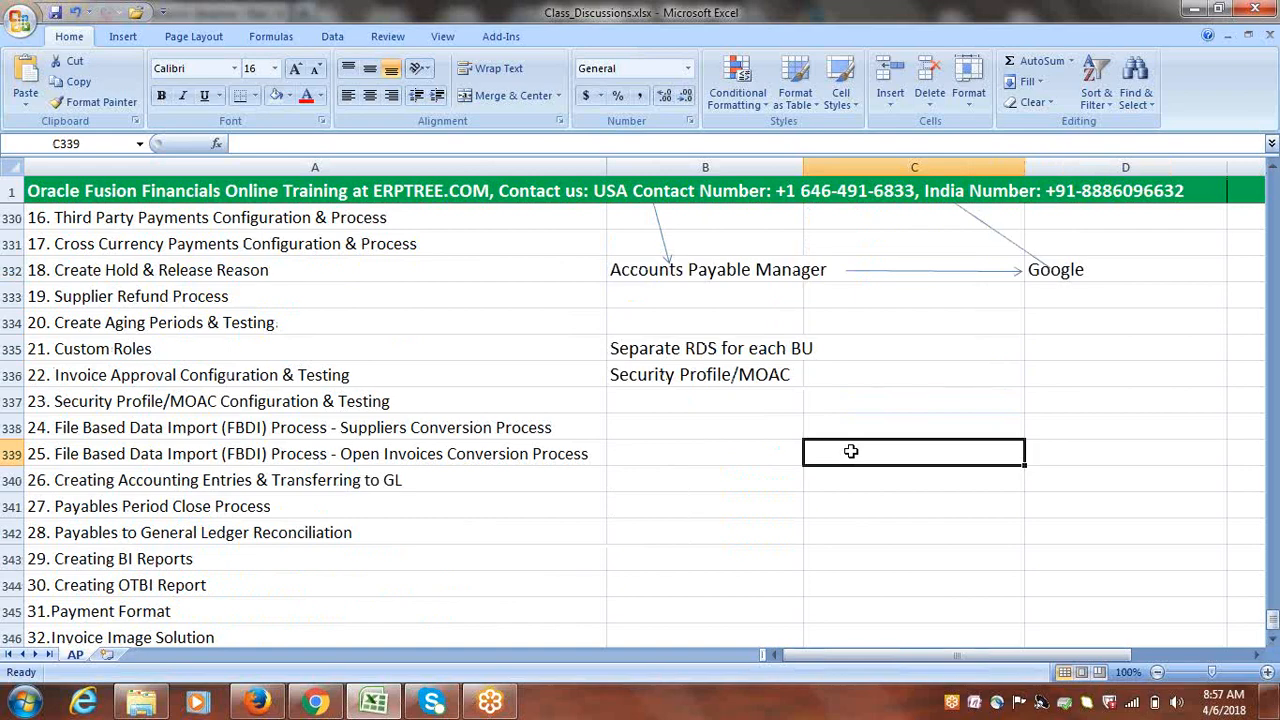
pyautogui.write('d')
pyautogui.press('BackSpace')
pyautogui.write('Dr')
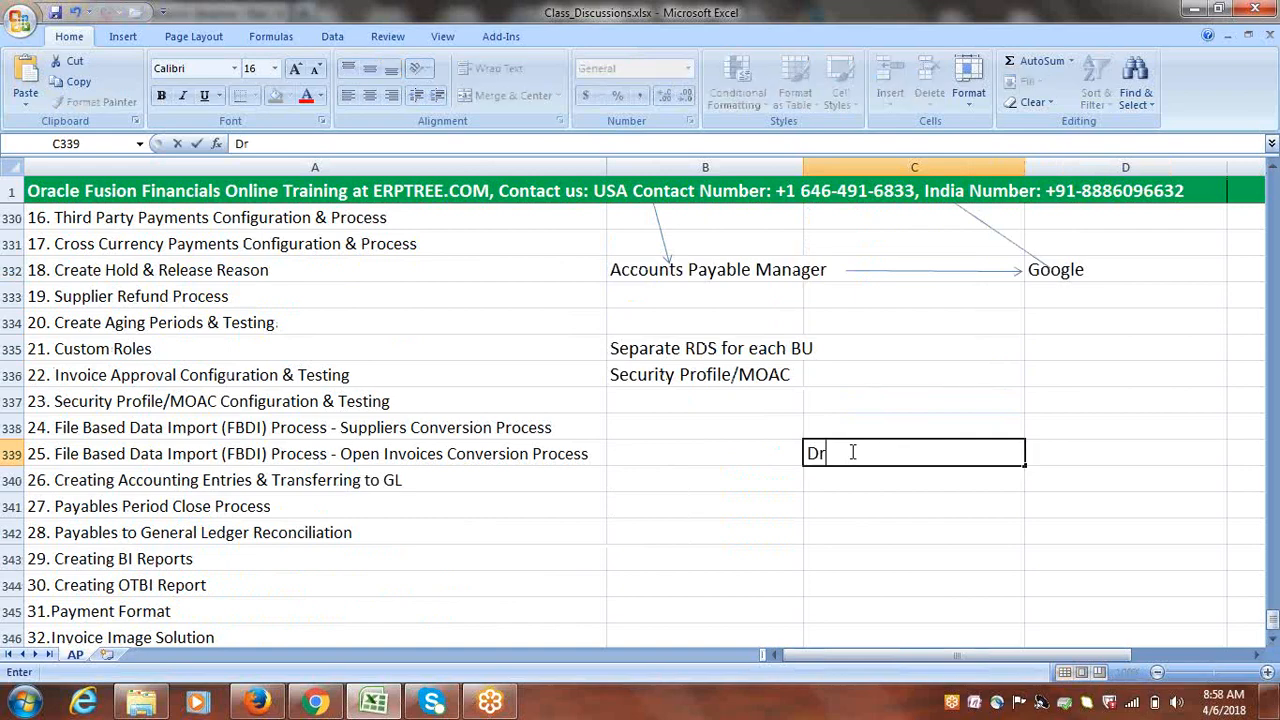
pyautogui.write('aft')
pyautogui.click(841, 480)
pyautogui.write('F')
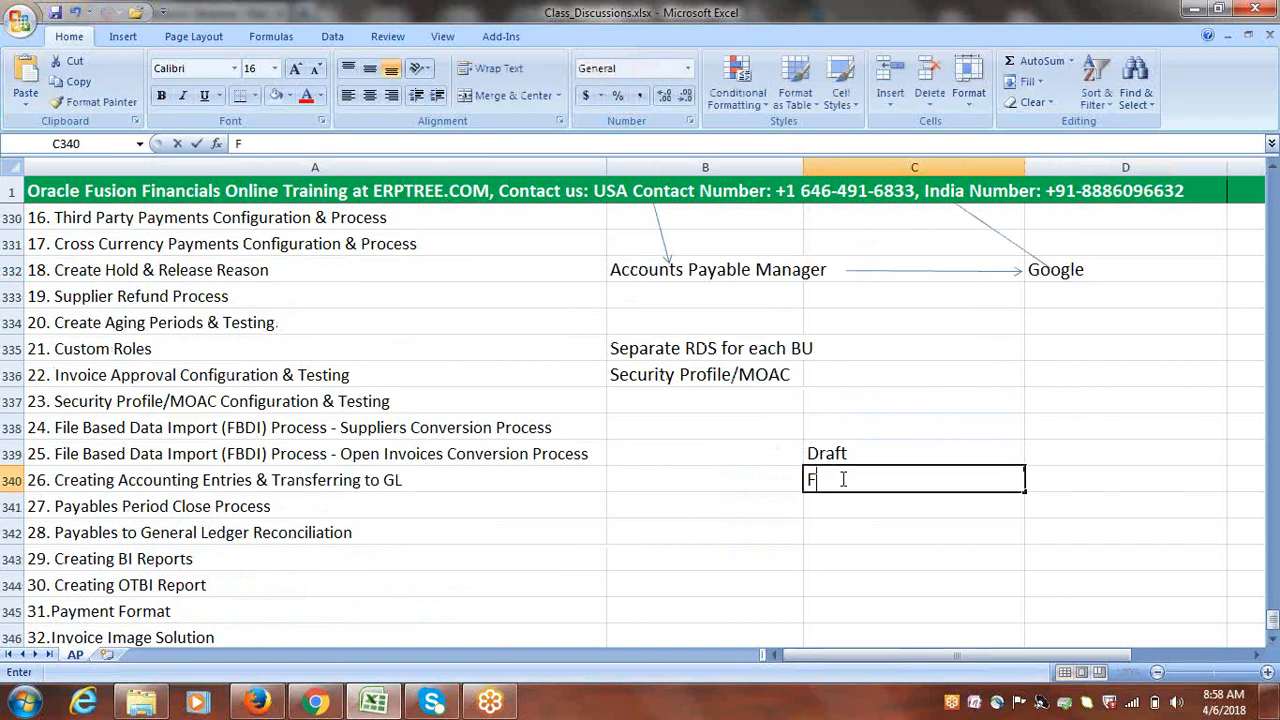
pyautogui.write('inal')
pyautogui.click(842, 506)
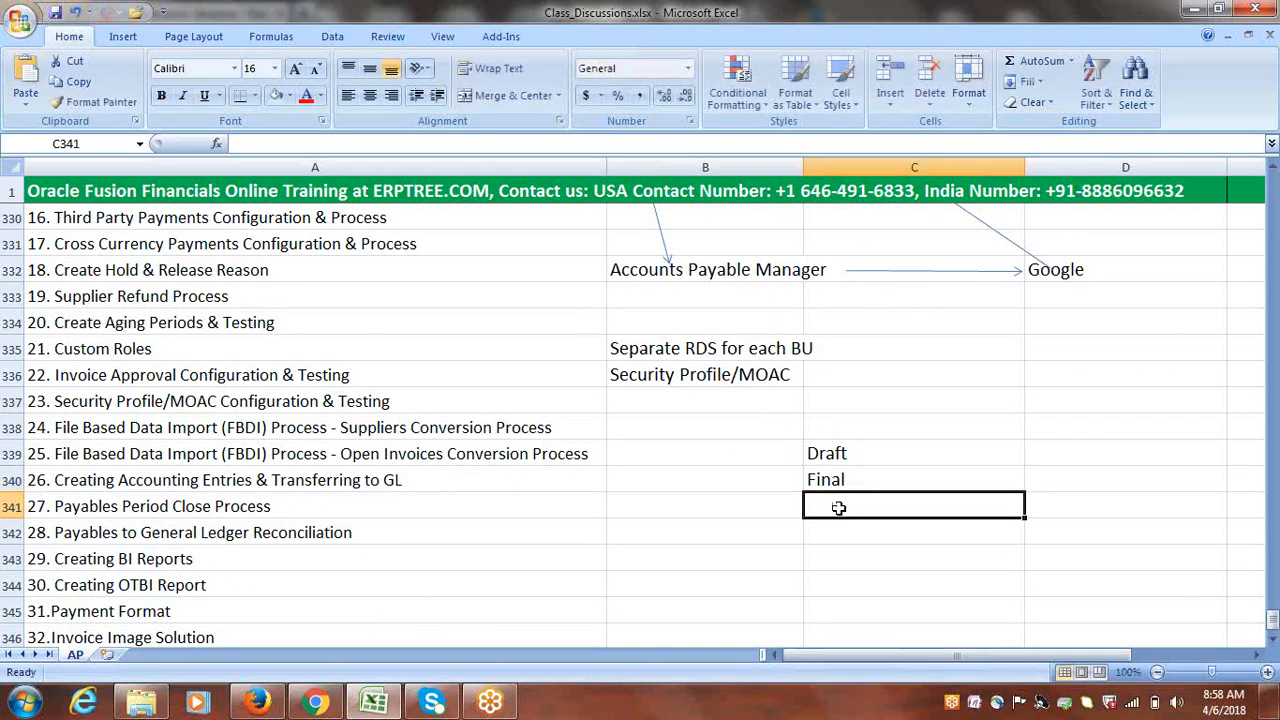
pyautogui.write('Final Post')
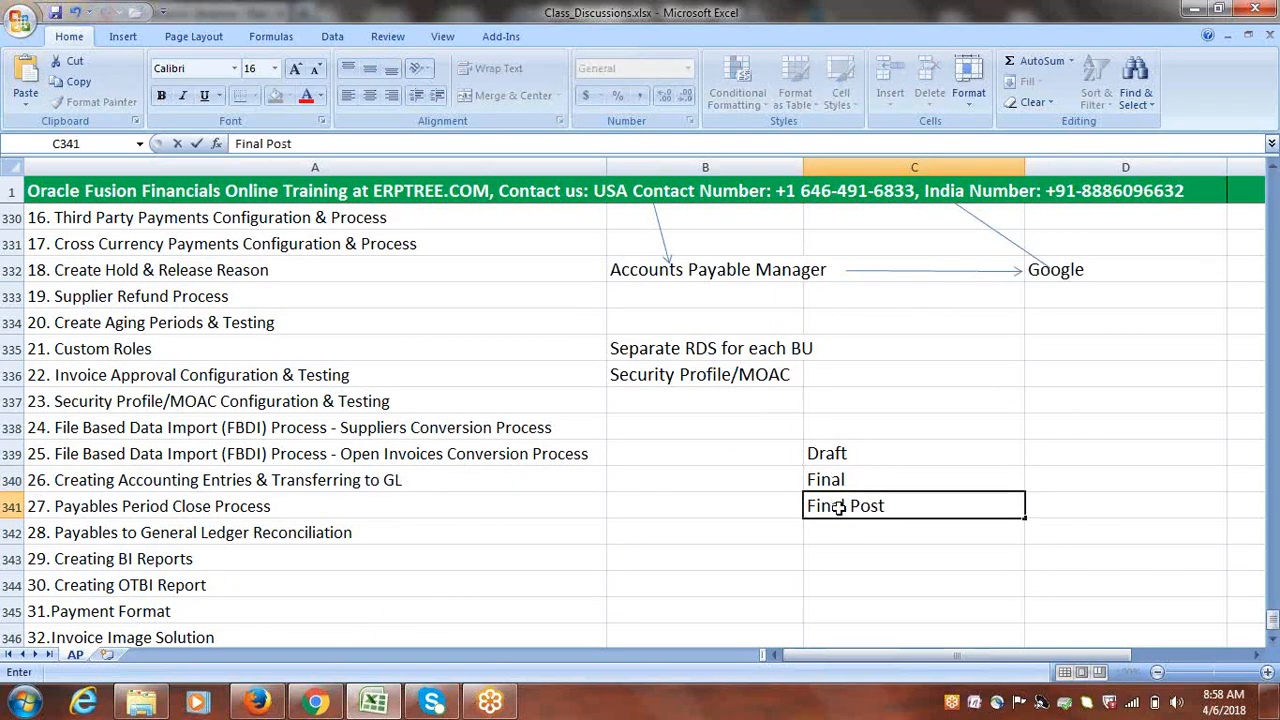
pyautogui.click(845, 530)
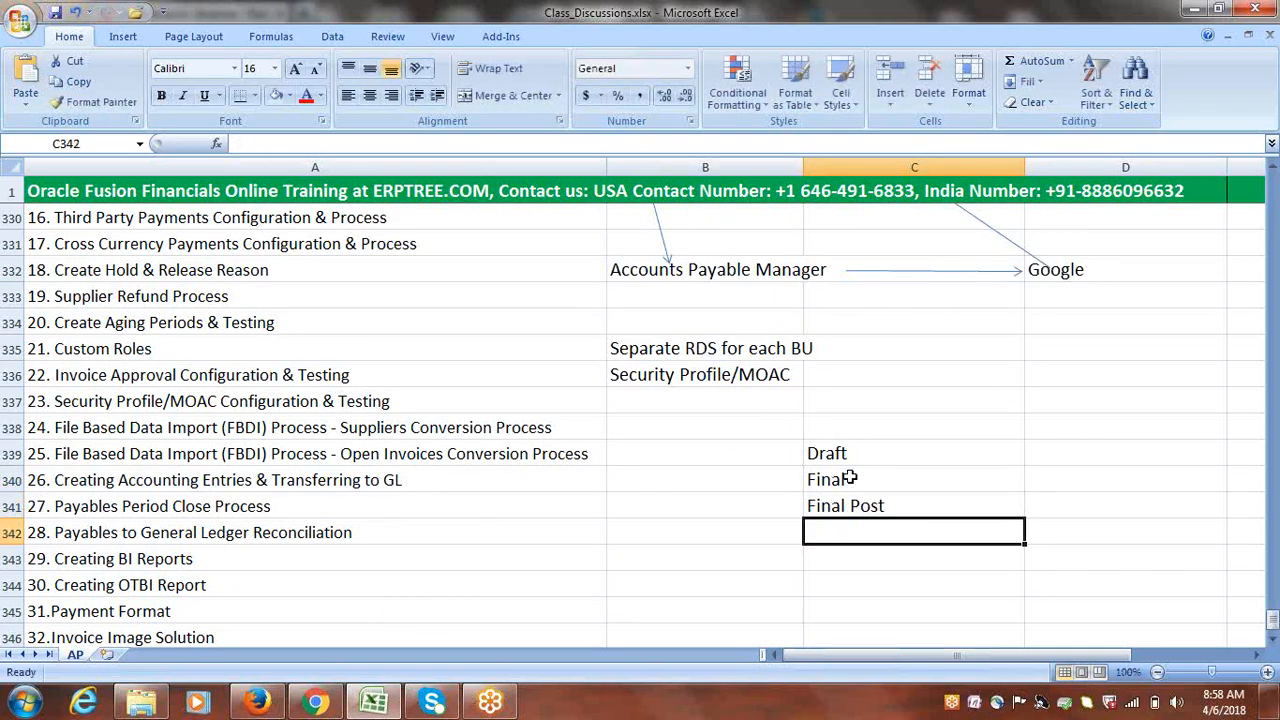
# Select the three accounting mode entries, then move to cell D339 to begin a note
pyautogui.moveTo(847, 453); pyautogui.dragTo(857, 505)
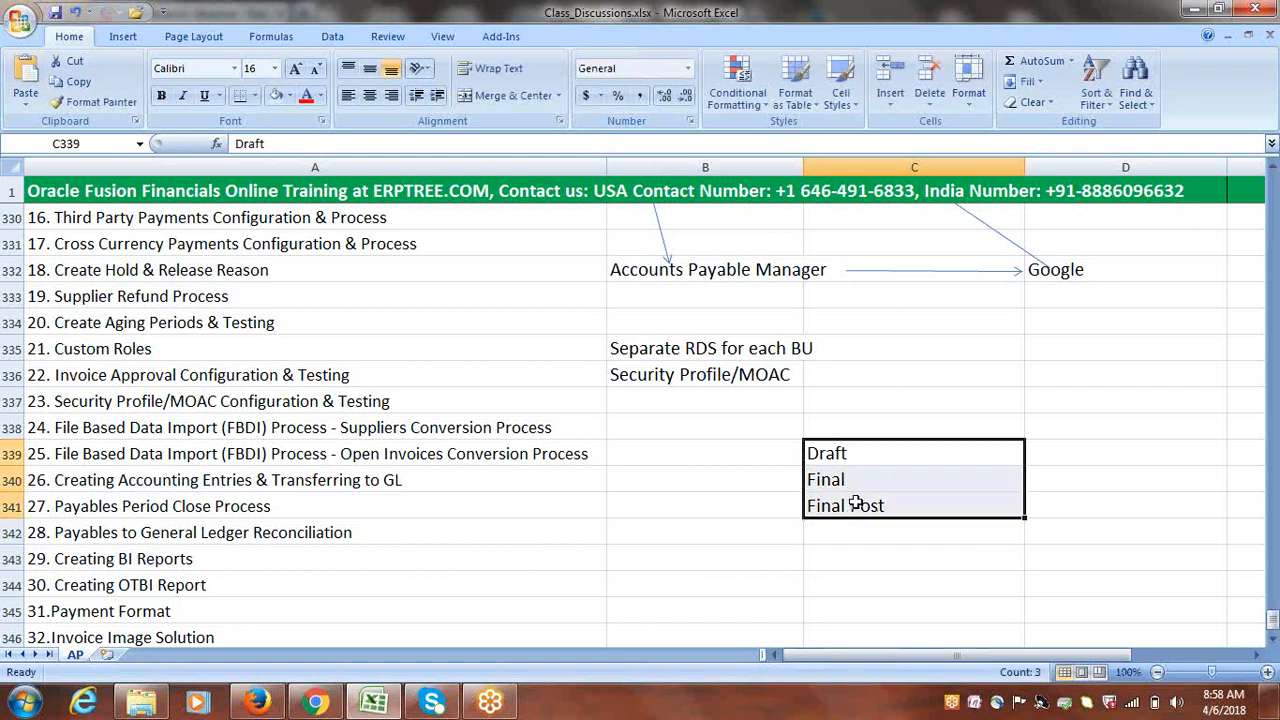
pyautogui.click(842, 457)
pyautogui.click(843, 484)
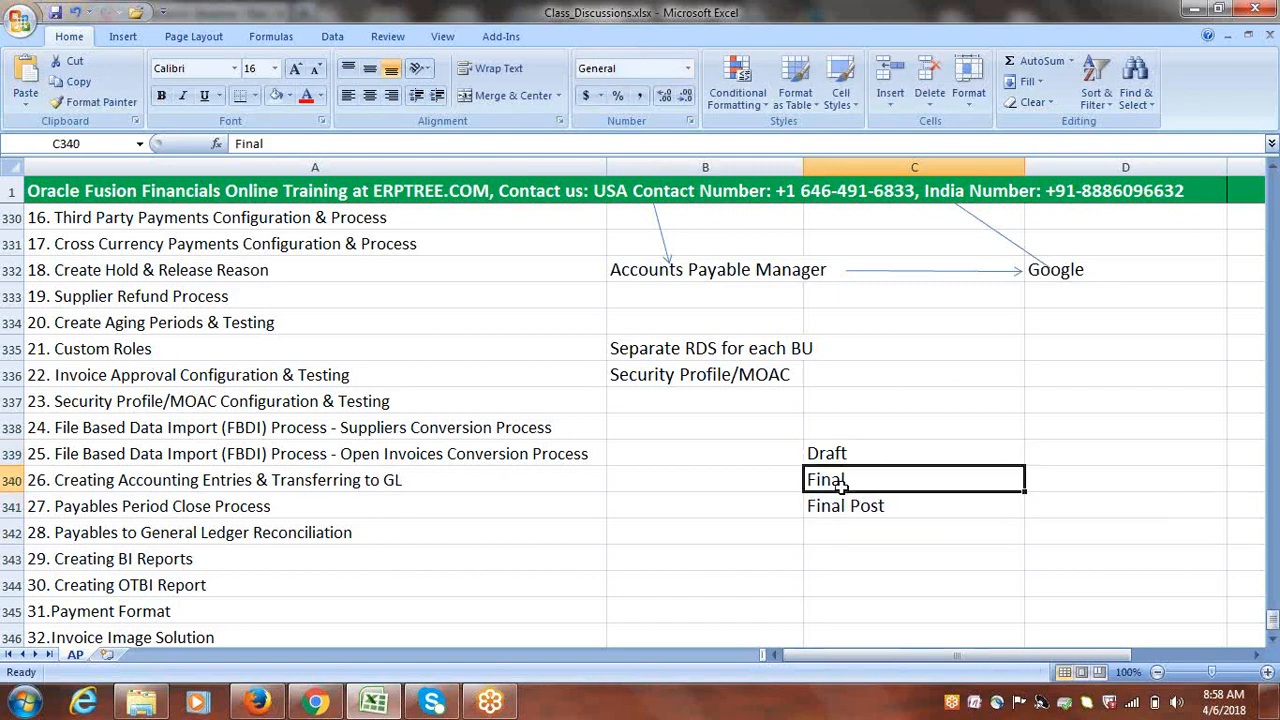
pyautogui.click(849, 507)
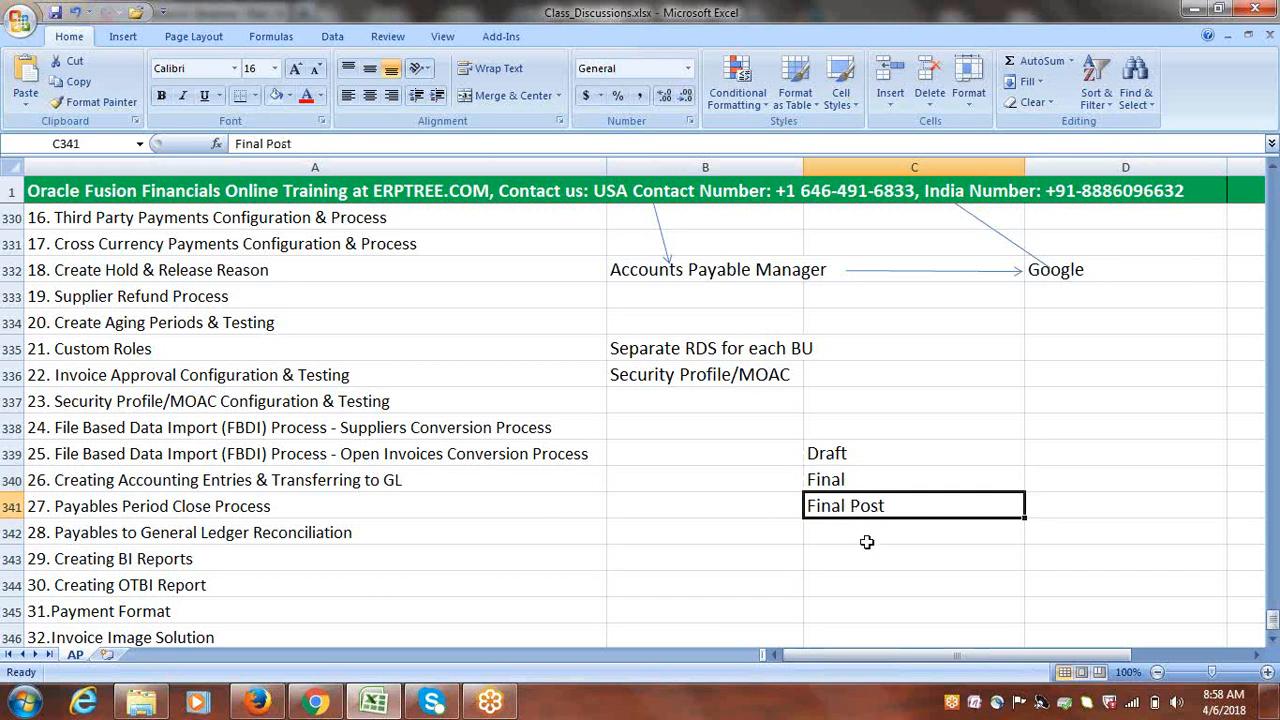
pyautogui.click(1272, 639)
pyautogui.click(1272, 639)
pyautogui.click(1272, 639)
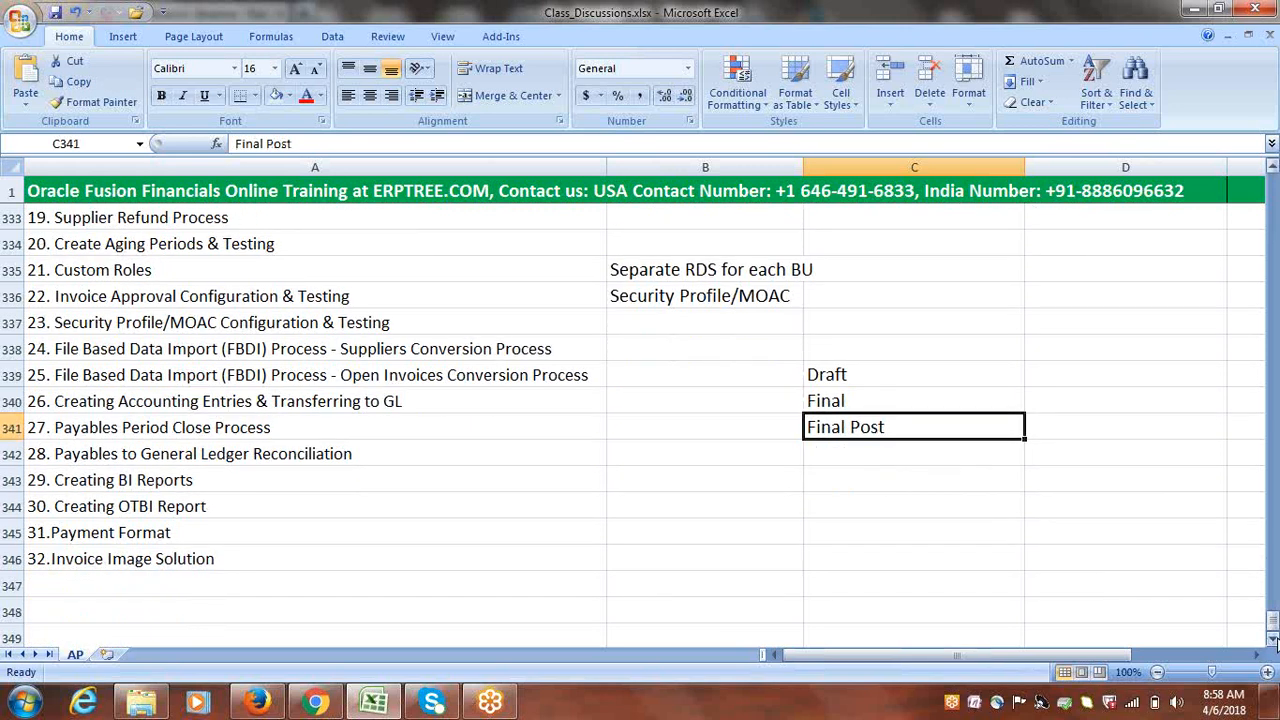
pyautogui.click(1056, 382)
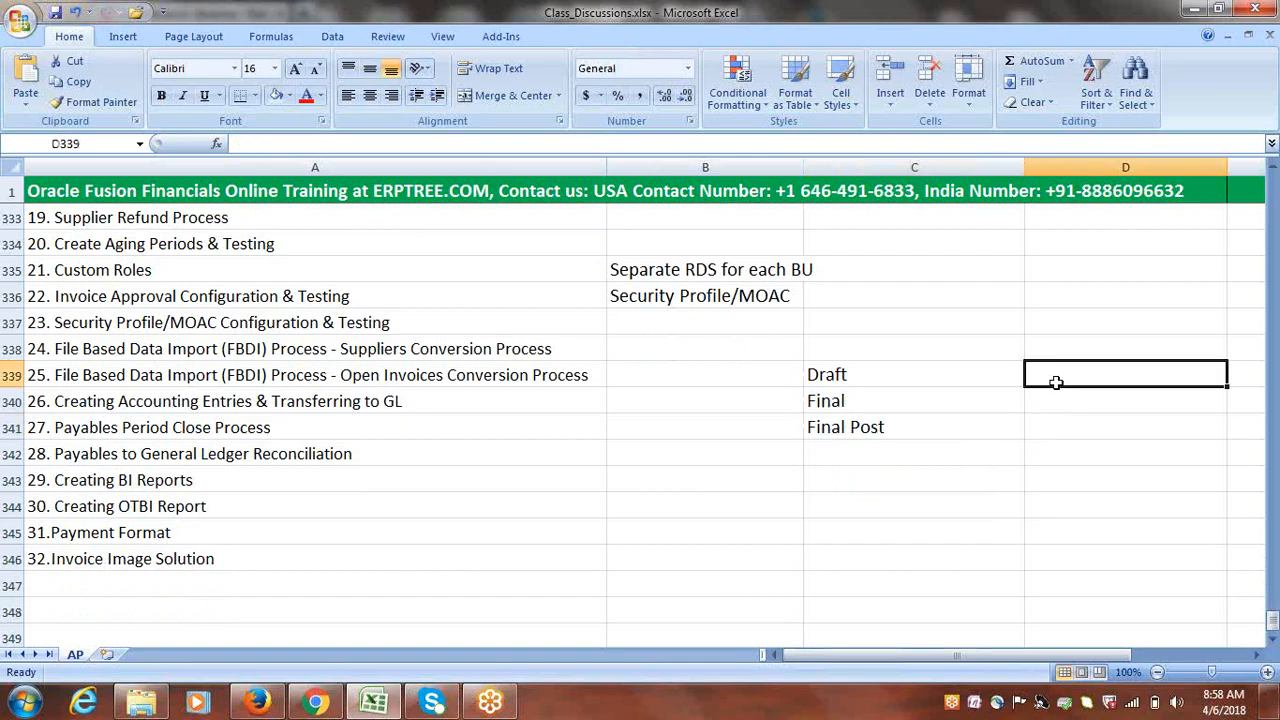
# Enter the mode meanings 'Preview', 'Real Accounting' and 'Accounting, Transfer, Post' in D339:D341
pyautogui.write('Prev')
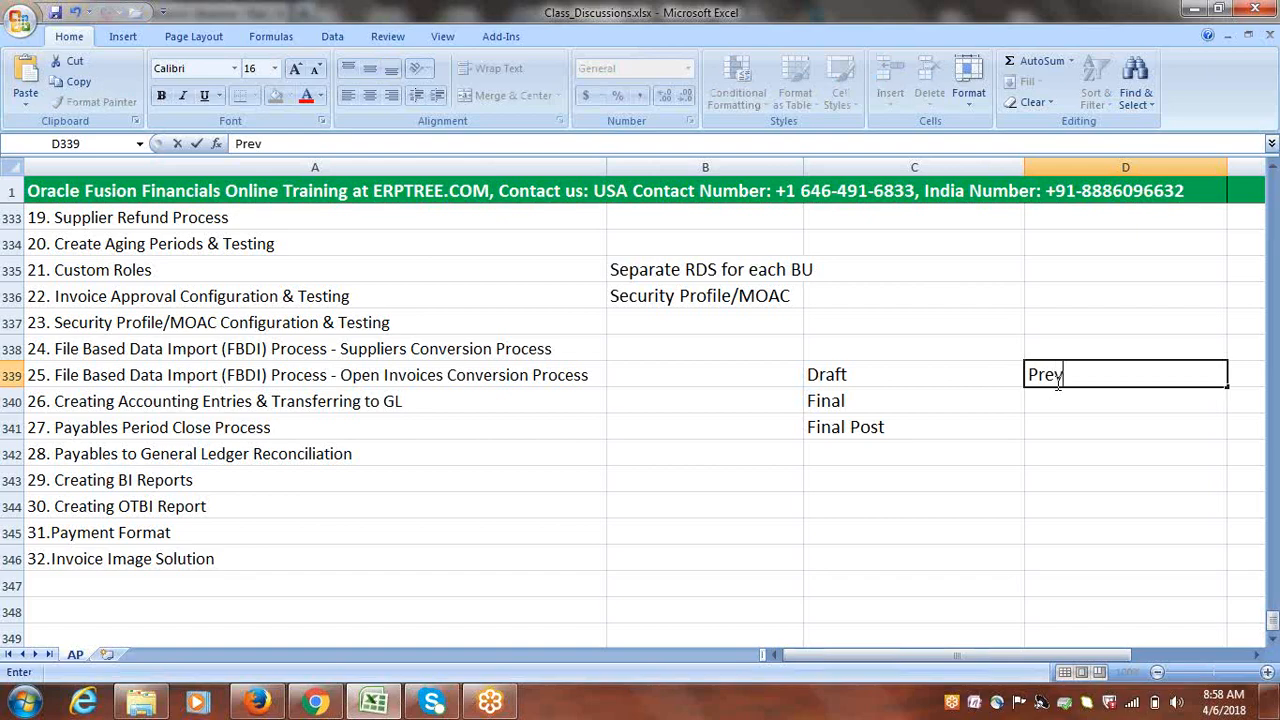
pyautogui.write('iew')
pyautogui.click(1058, 399)
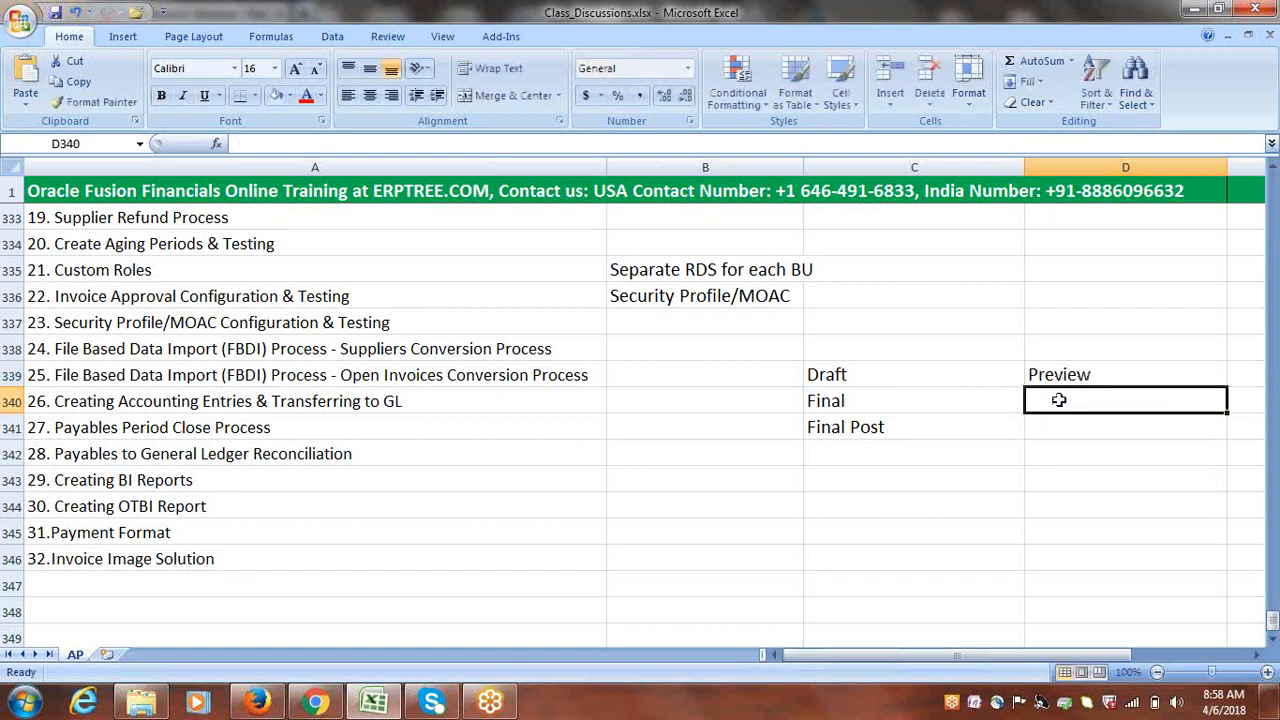
pyautogui.write('Real Ac')
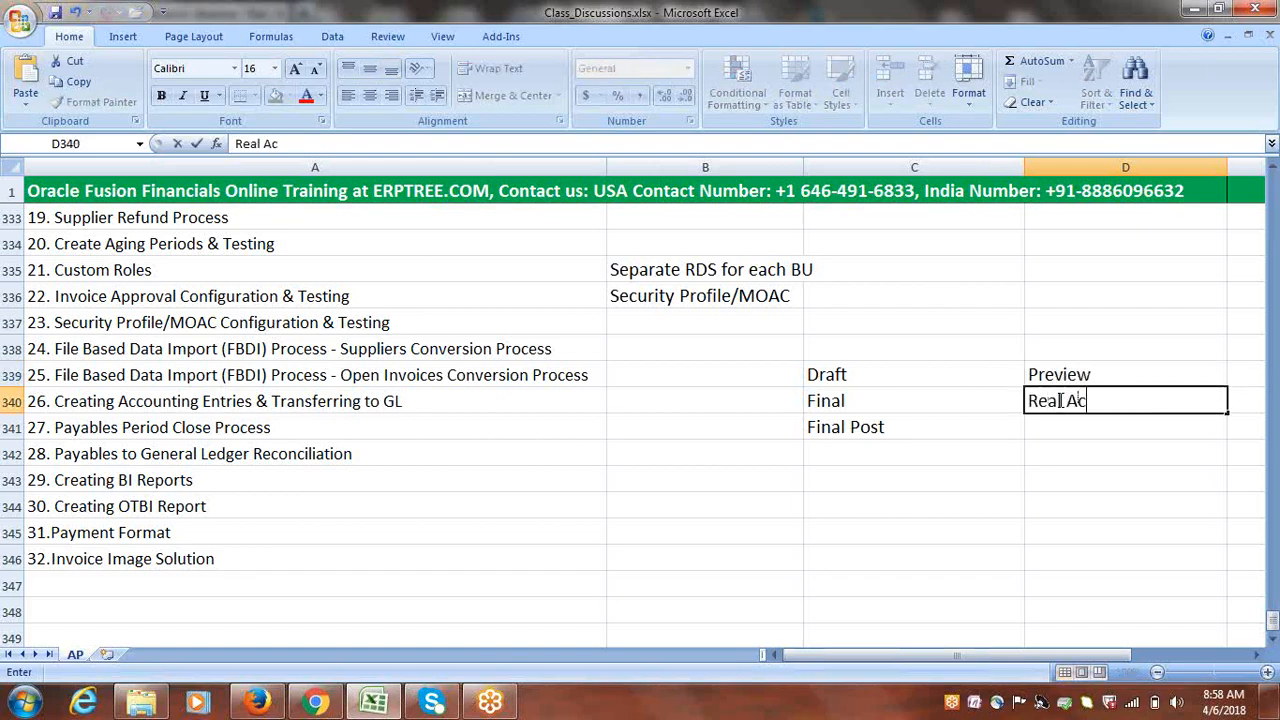
pyautogui.write('counting')
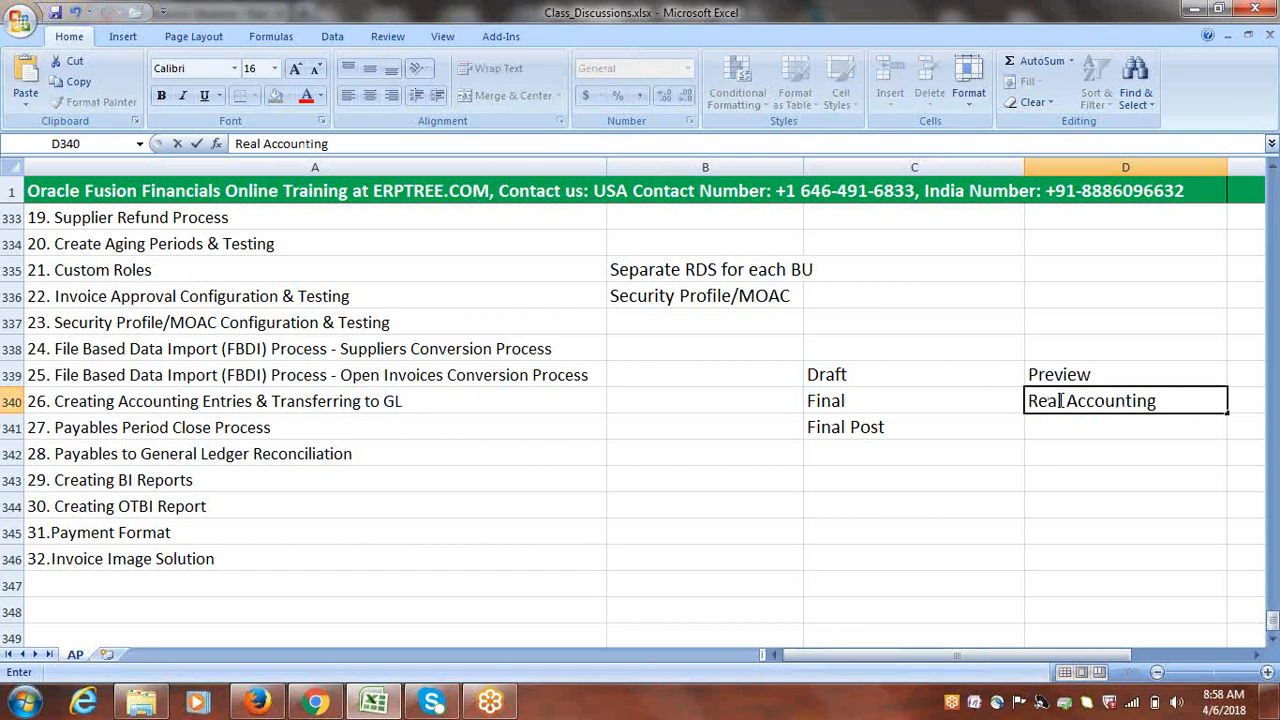
pyautogui.write(' in')
pyautogui.press('BackSpace')
pyautogui.press('BackSpace')
pyautogui.press('BackSpace')
pyautogui.click(1046, 429)
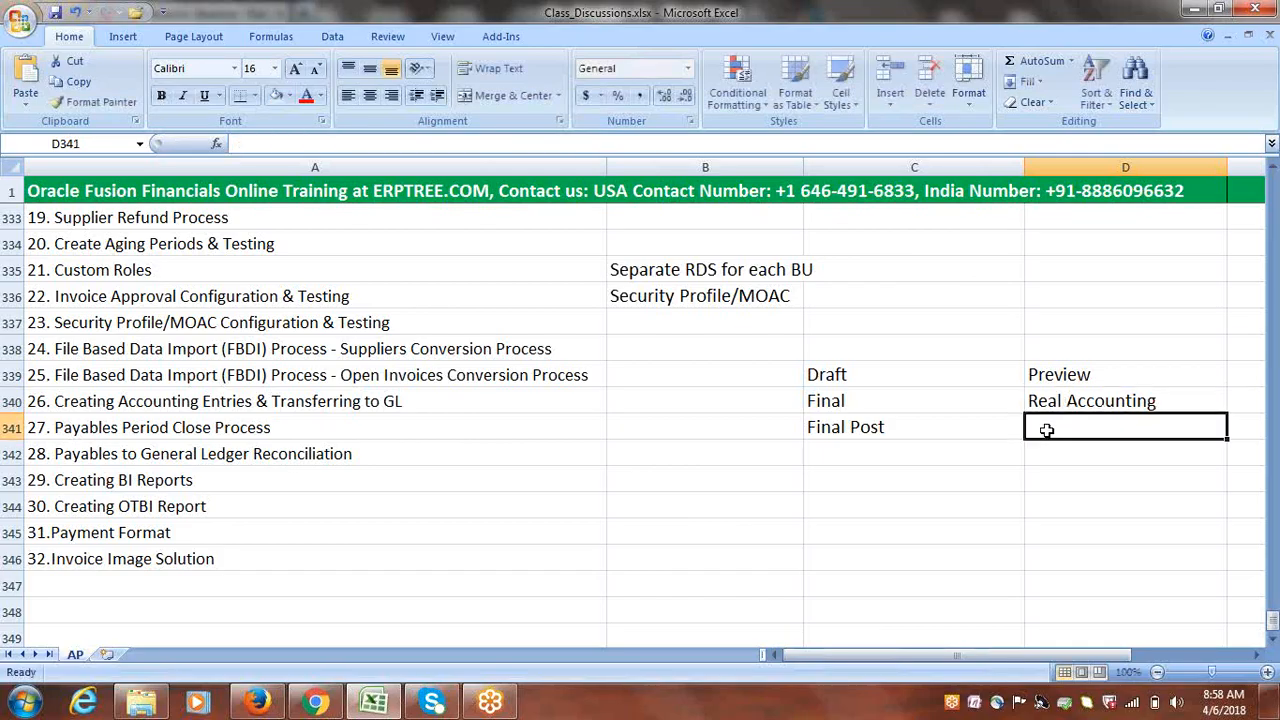
pyautogui.write('A')
pyautogui.press('BackSpace')
pyautogui.write('A')
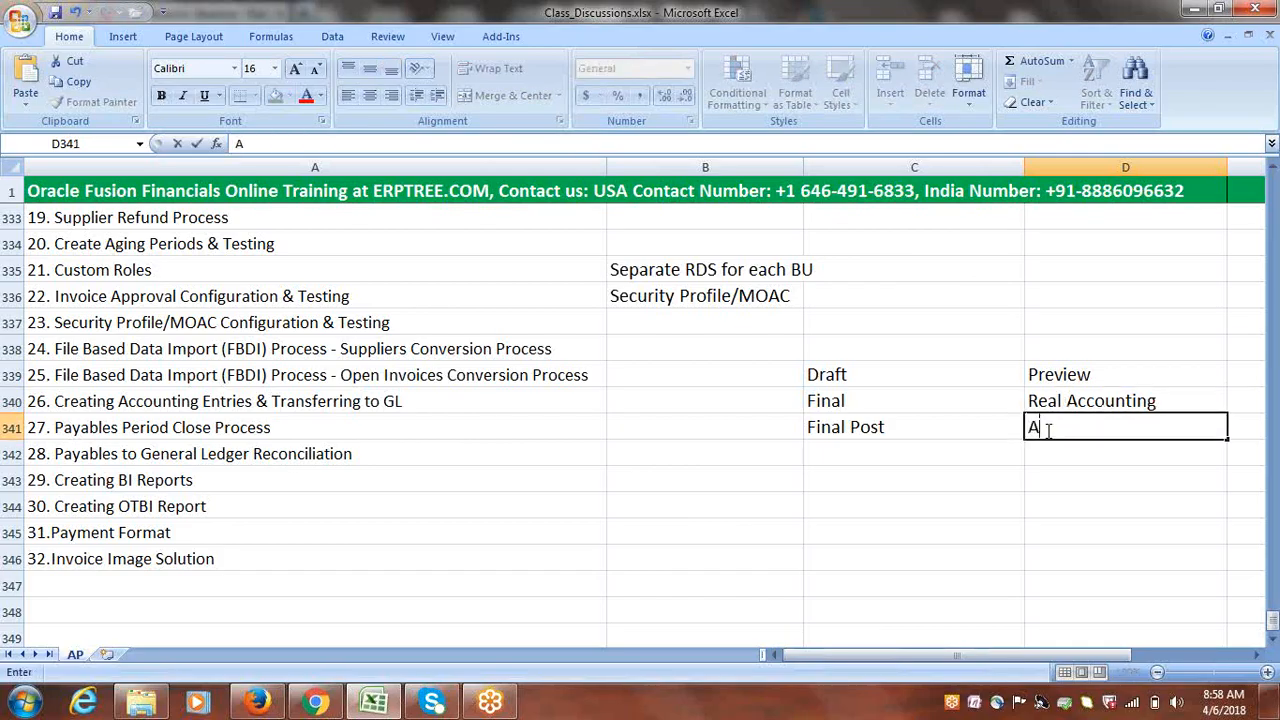
pyautogui.write('ccounting')
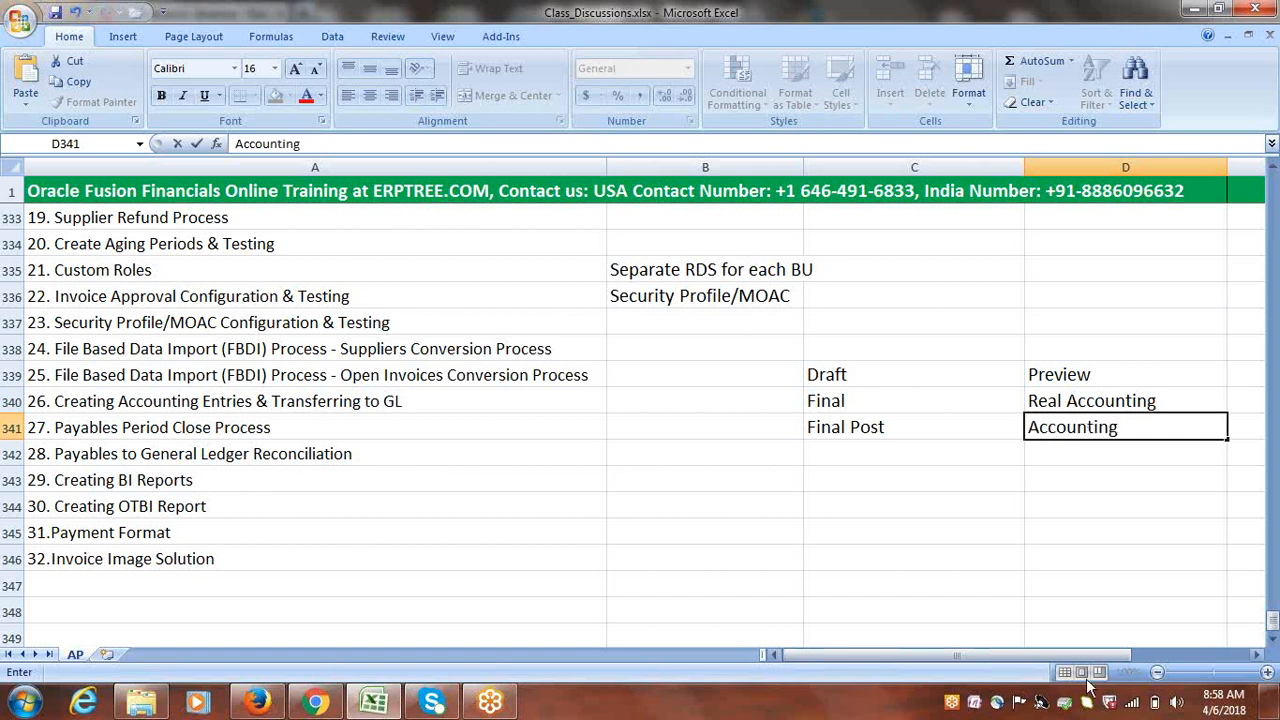
pyautogui.moveTo(957, 655); pyautogui.dragTo(1015, 655)
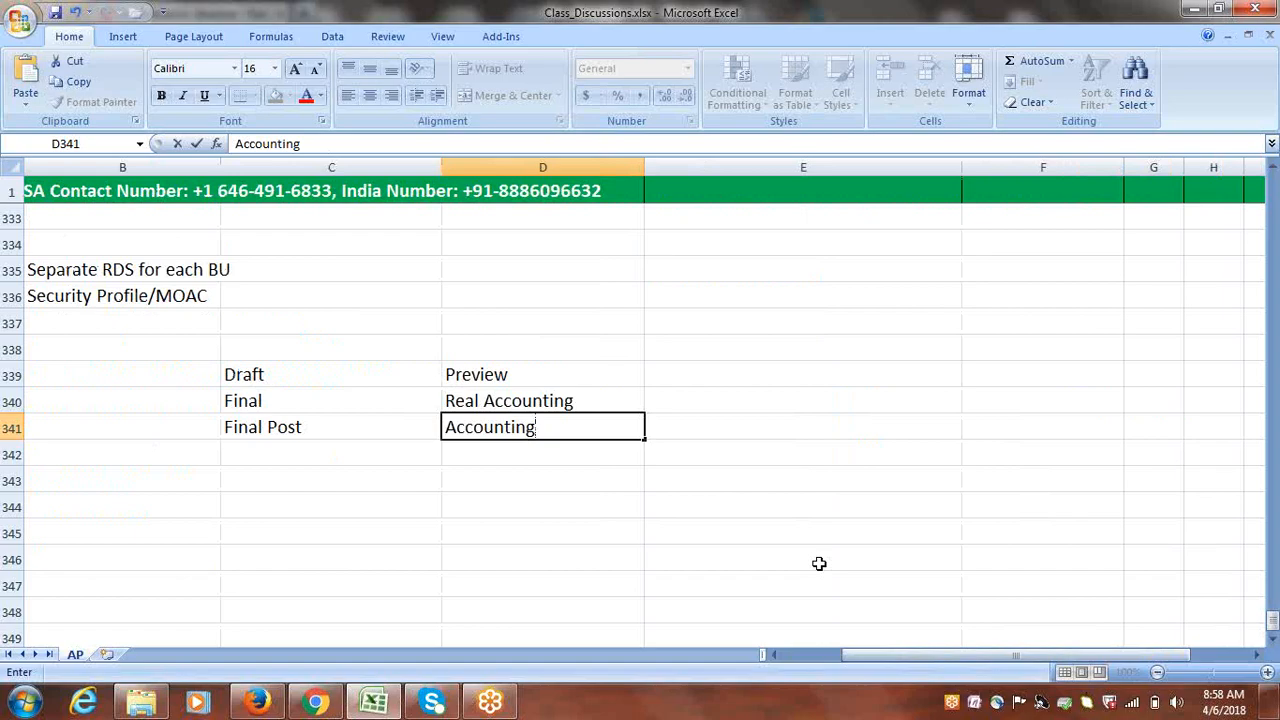
pyautogui.write(', Transfer, Pos')
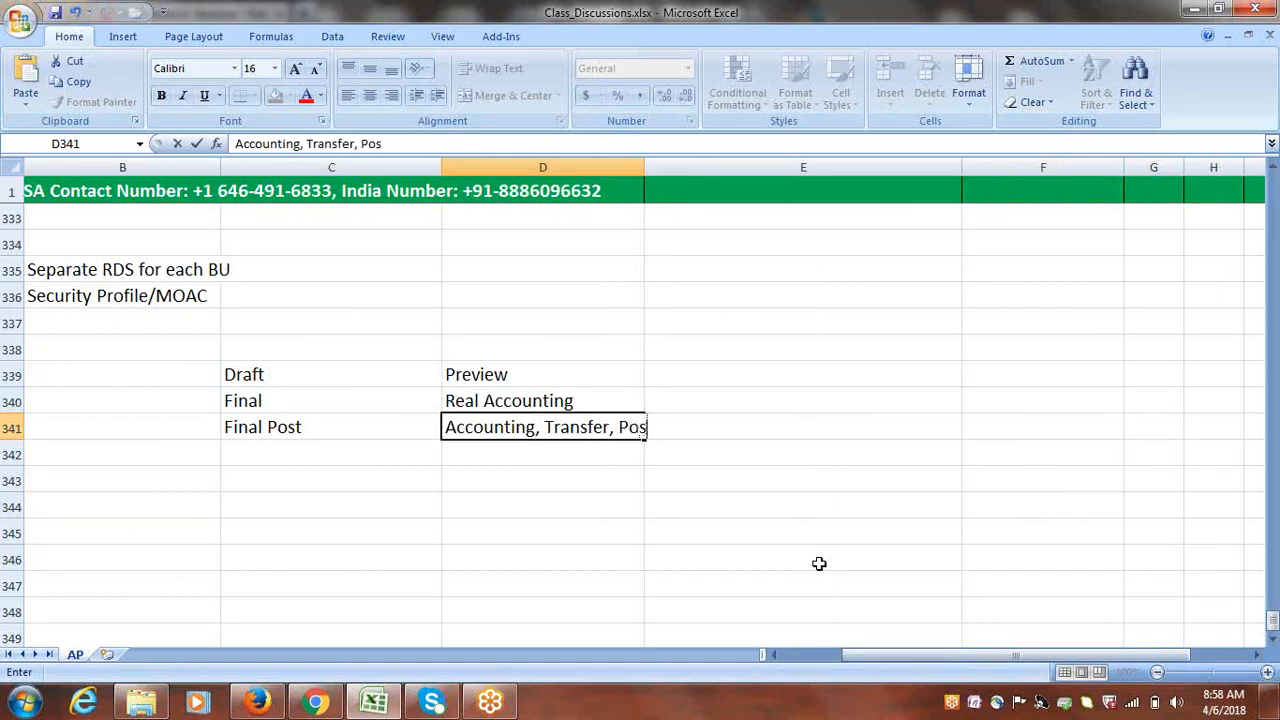
pyautogui.write('t')
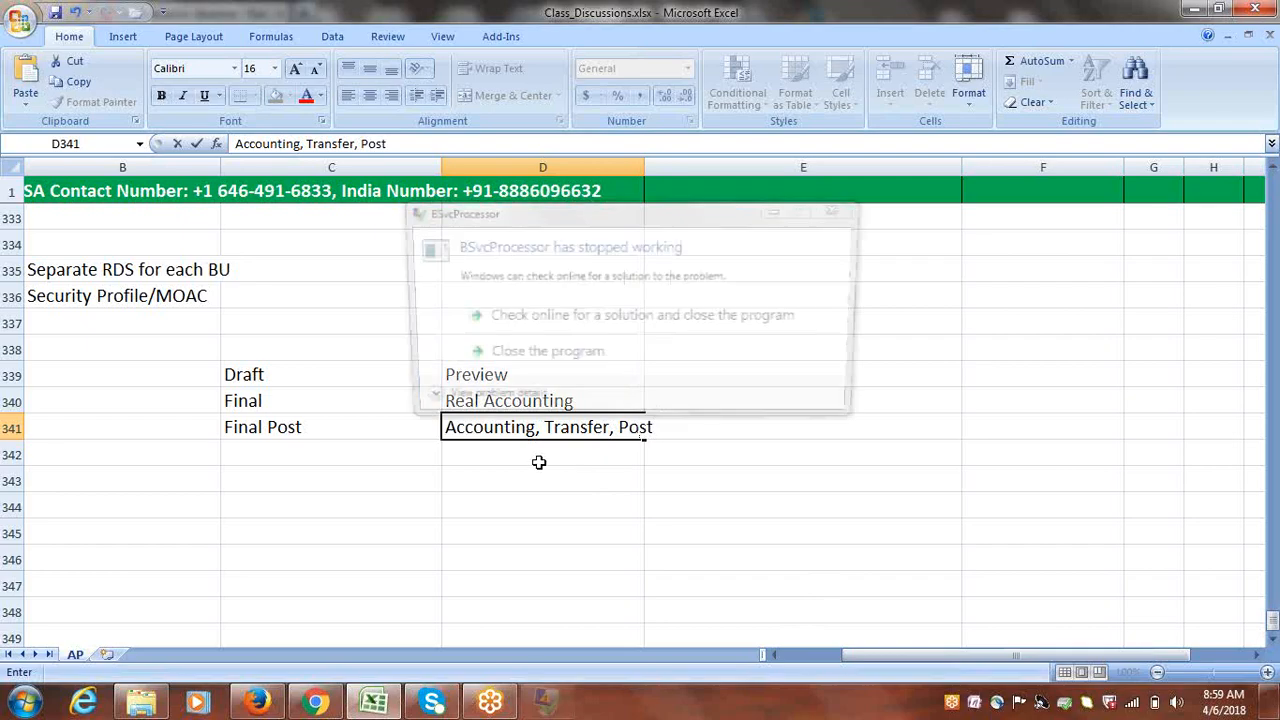
pyautogui.press('Return')
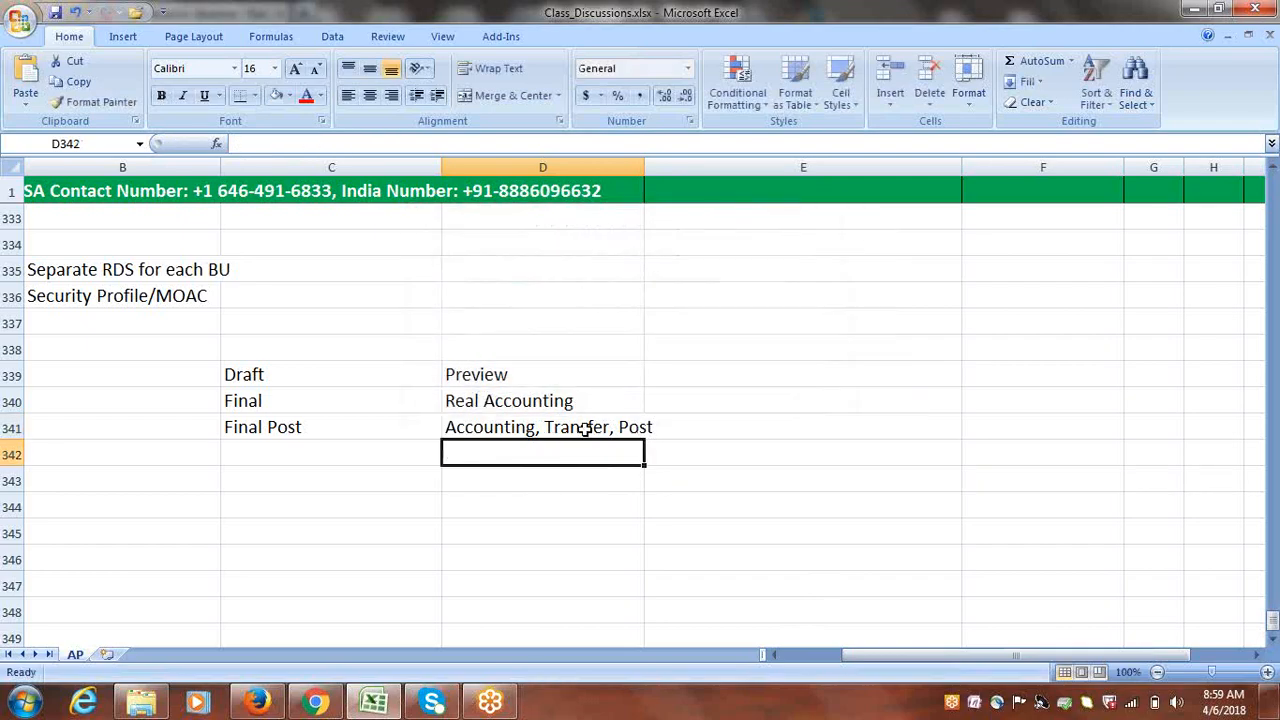
# Add 'Draft' in E339 and move 'Post to Ledger' from E340 down to E341
pyautogui.click(716, 374)
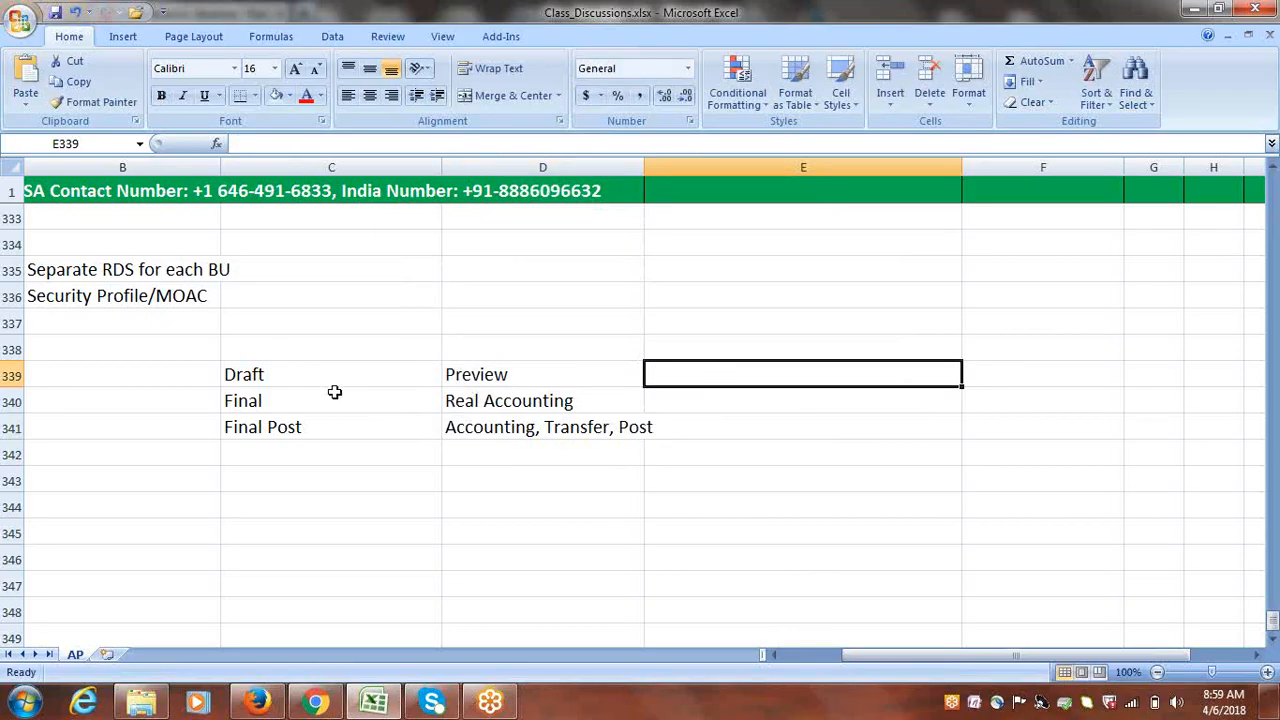
pyautogui.write('Draft')
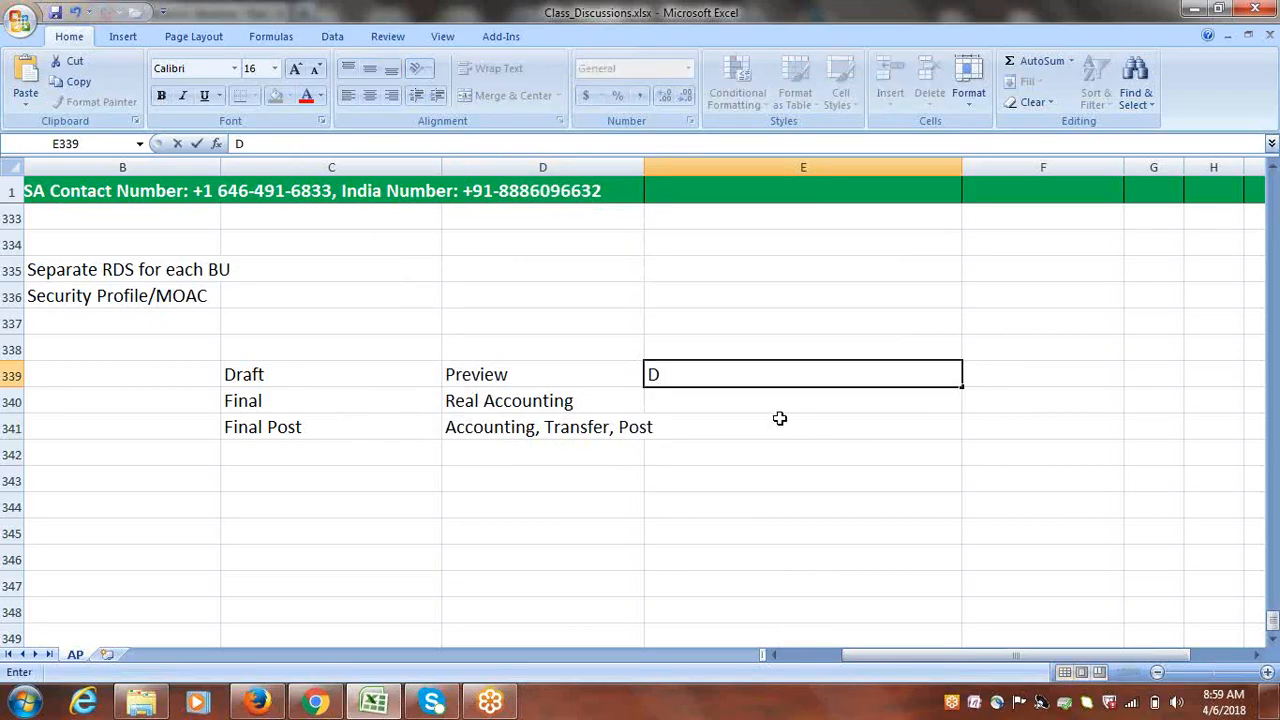
pyautogui.click(731, 404)
pyautogui.write('P')
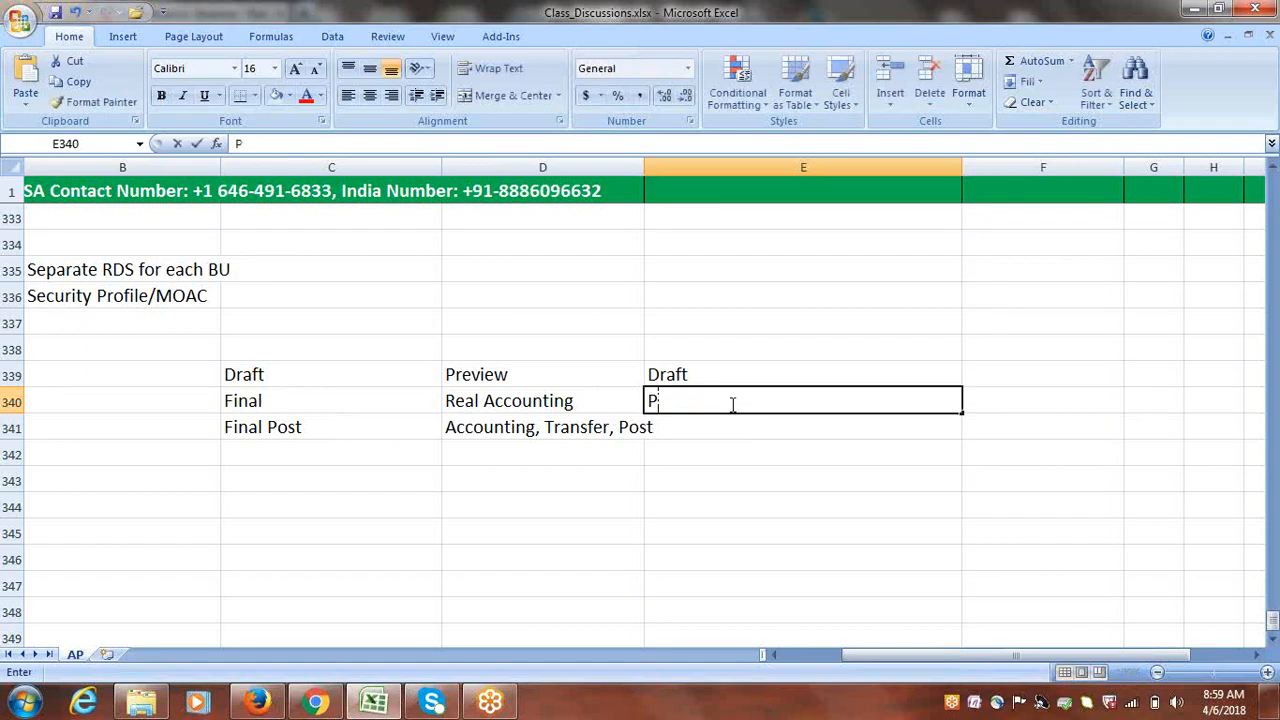
pyautogui.write('ost to Ledger')
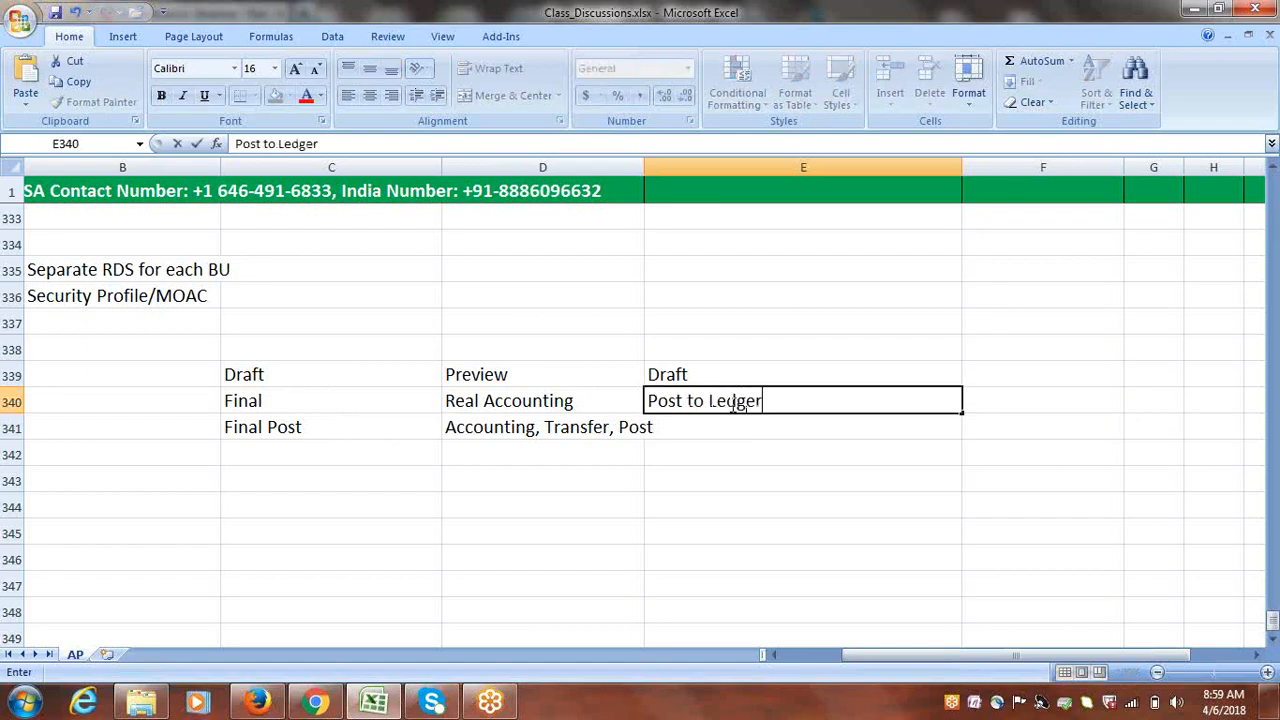
pyautogui.click(657, 374)
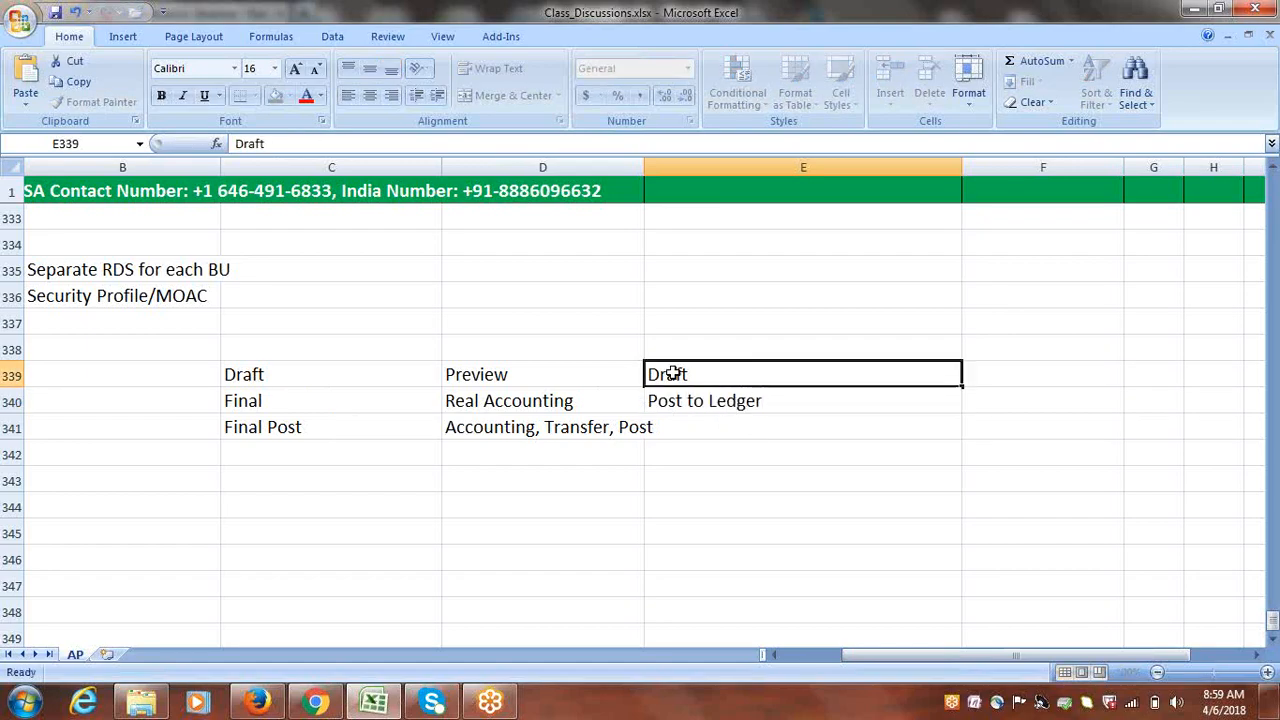
pyautogui.click(286, 374)
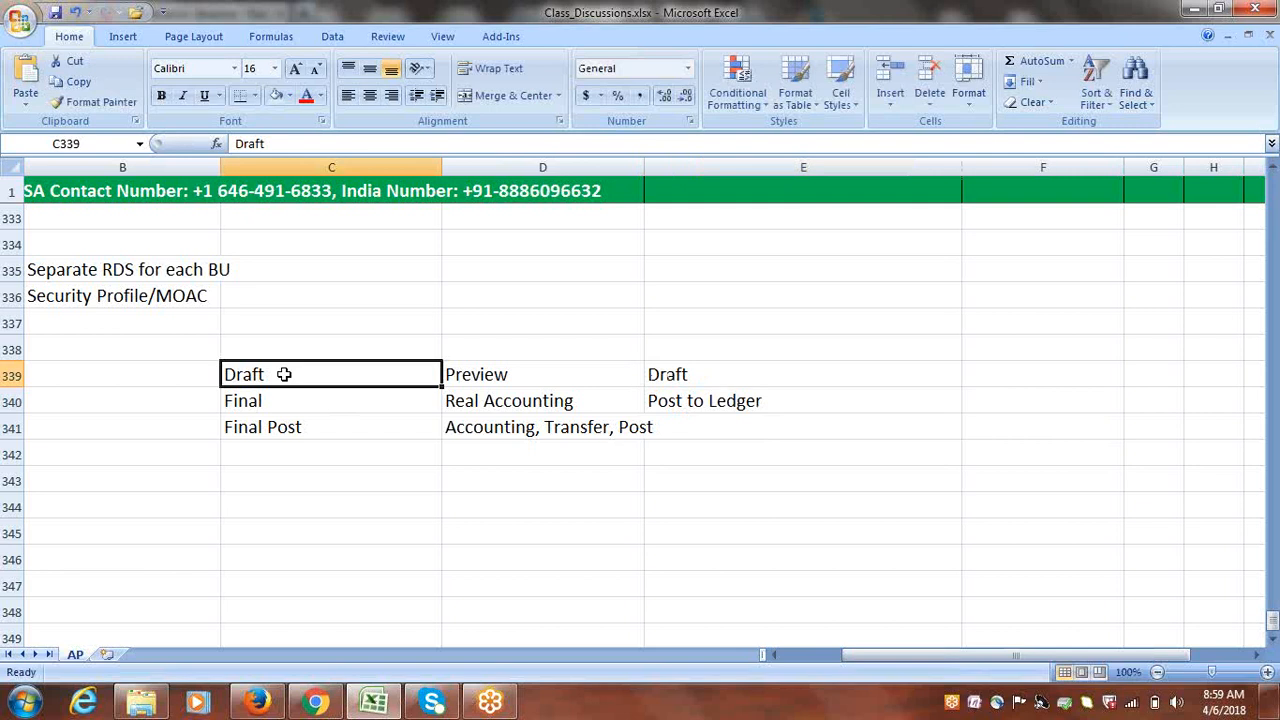
pyautogui.click(703, 402)
pyautogui.hotkey('ctrl', 'c')
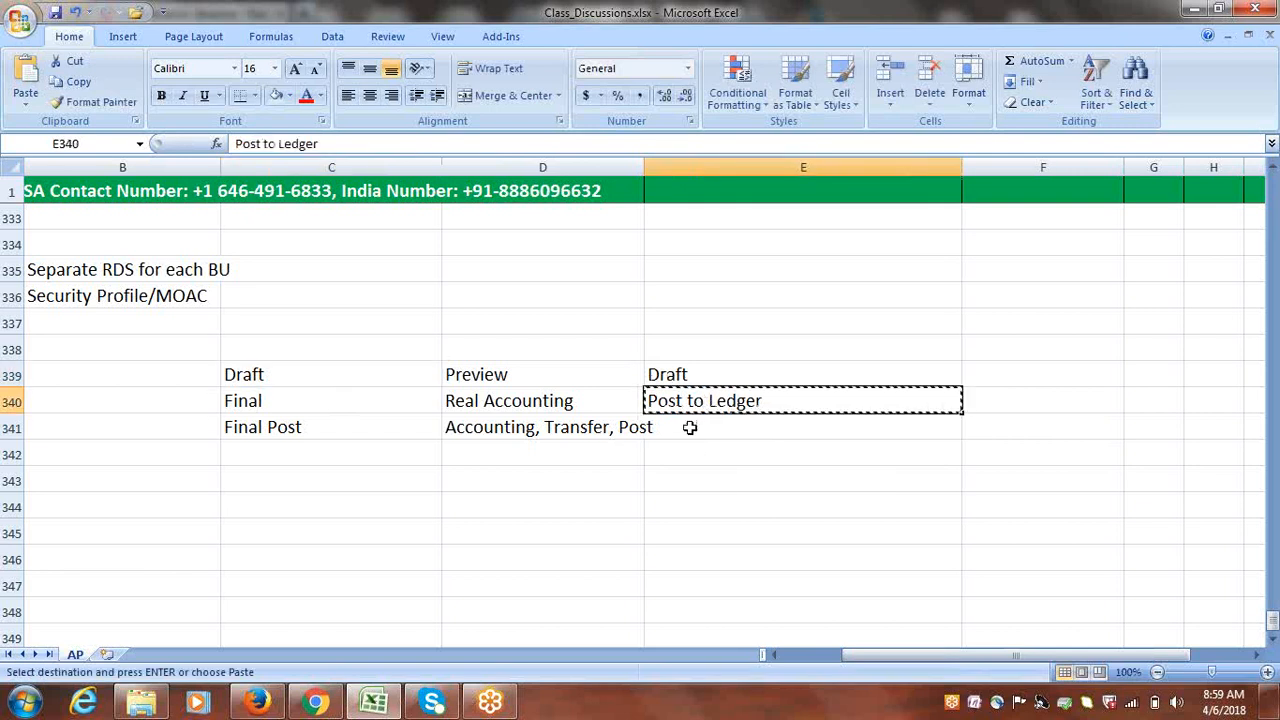
pyautogui.click(789, 431)
pyautogui.hotkey('ctrl', 'v')
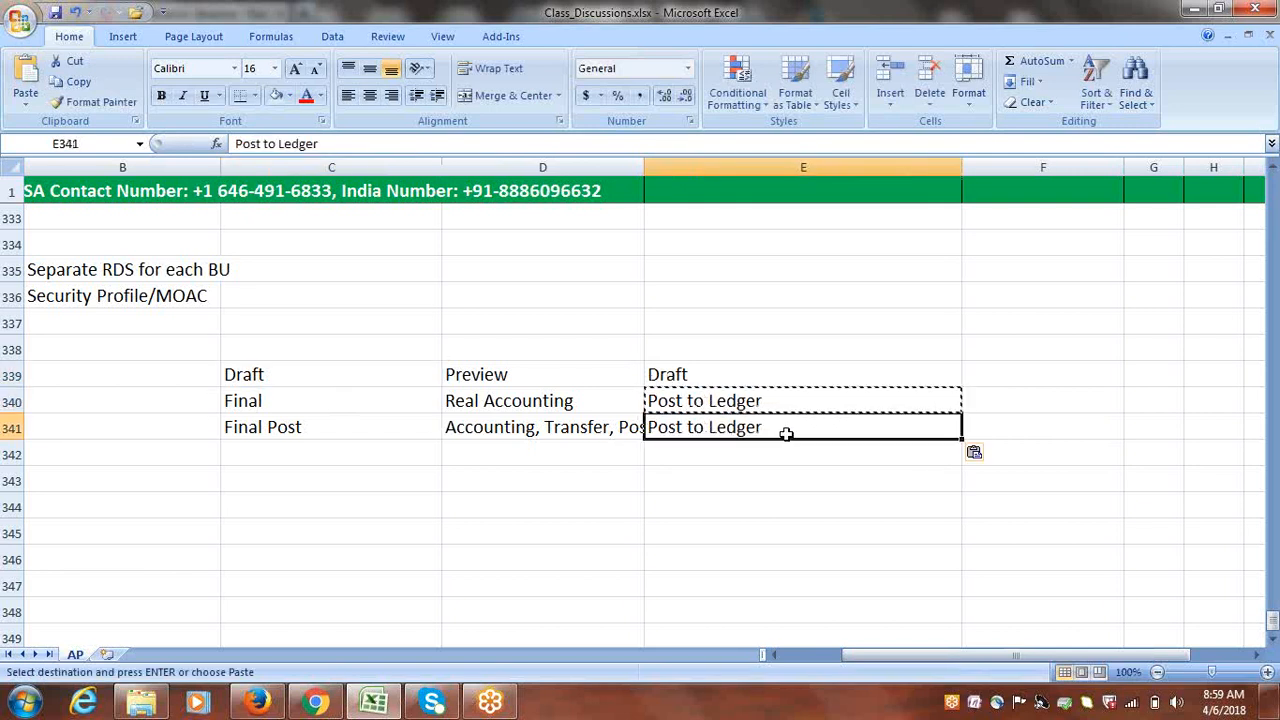
pyautogui.click(735, 403)
pyautogui.press('Delete')
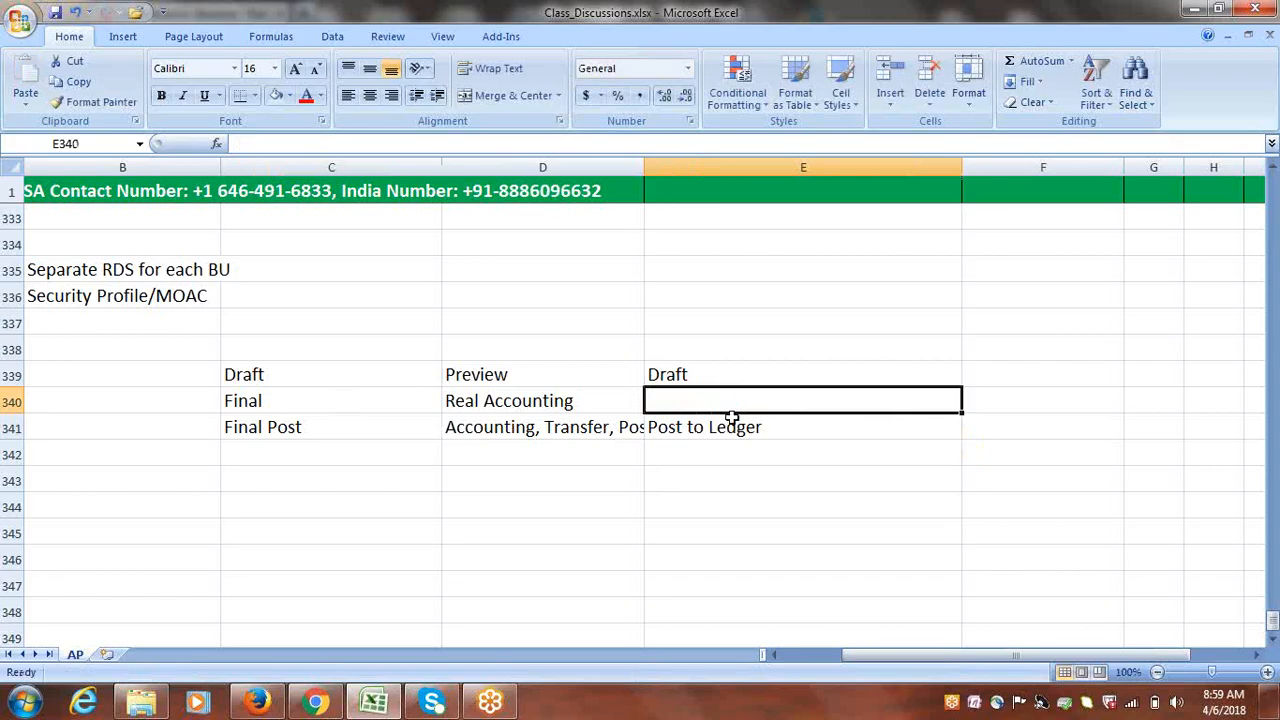
# Select the Draft, Final, Final Post modes and their column E notes to check them
pyautogui.click(296, 406)
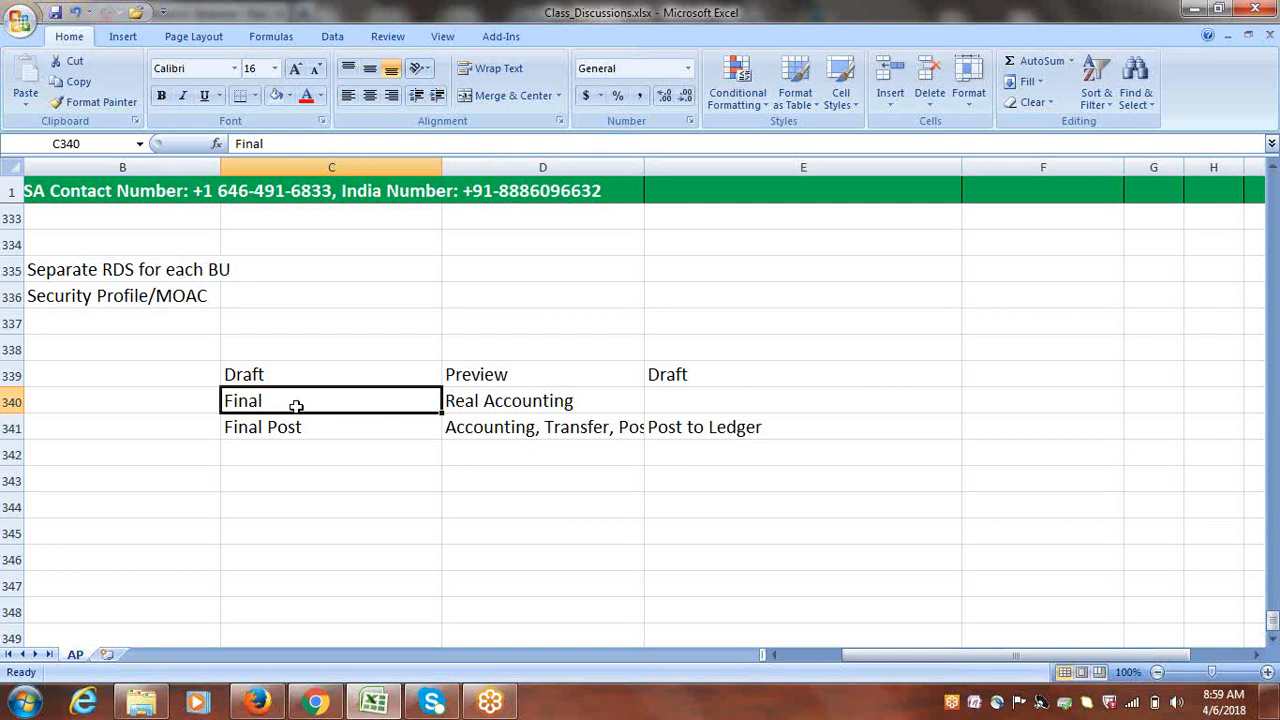
pyautogui.moveTo(286, 377); pyautogui.dragTo(291, 421)
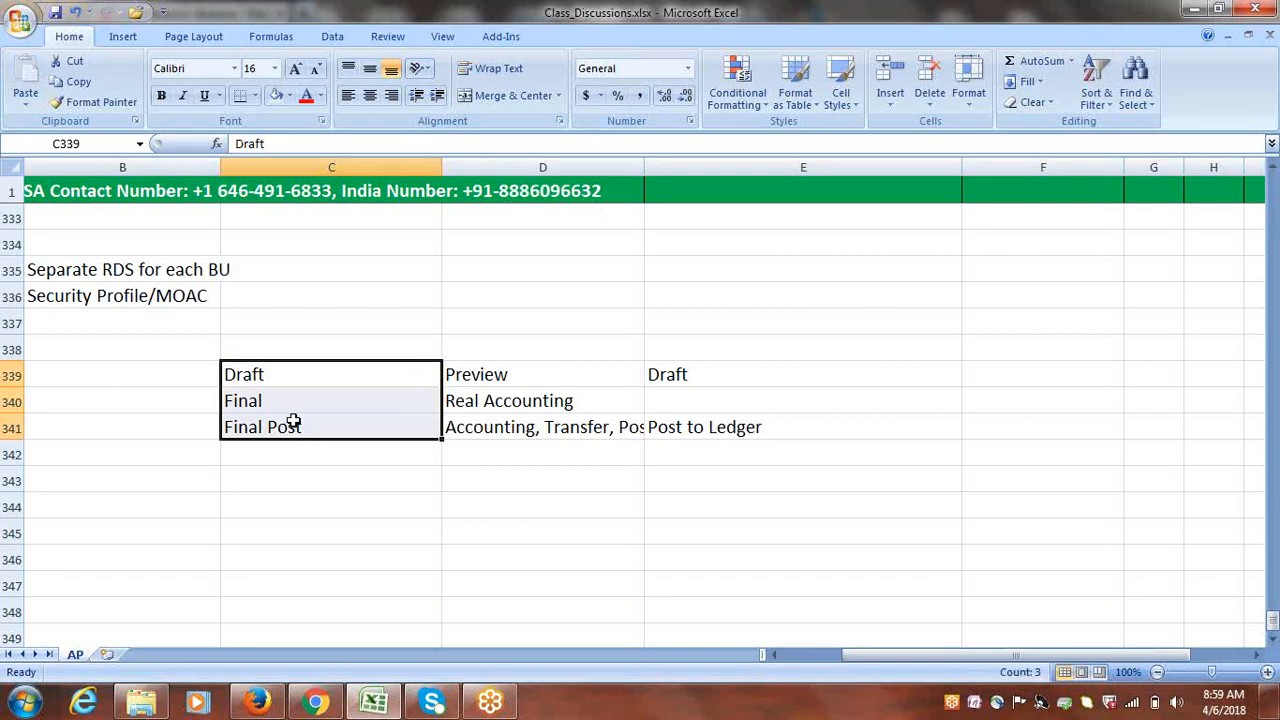
pyautogui.moveTo(696, 372); pyautogui.dragTo(696, 427)
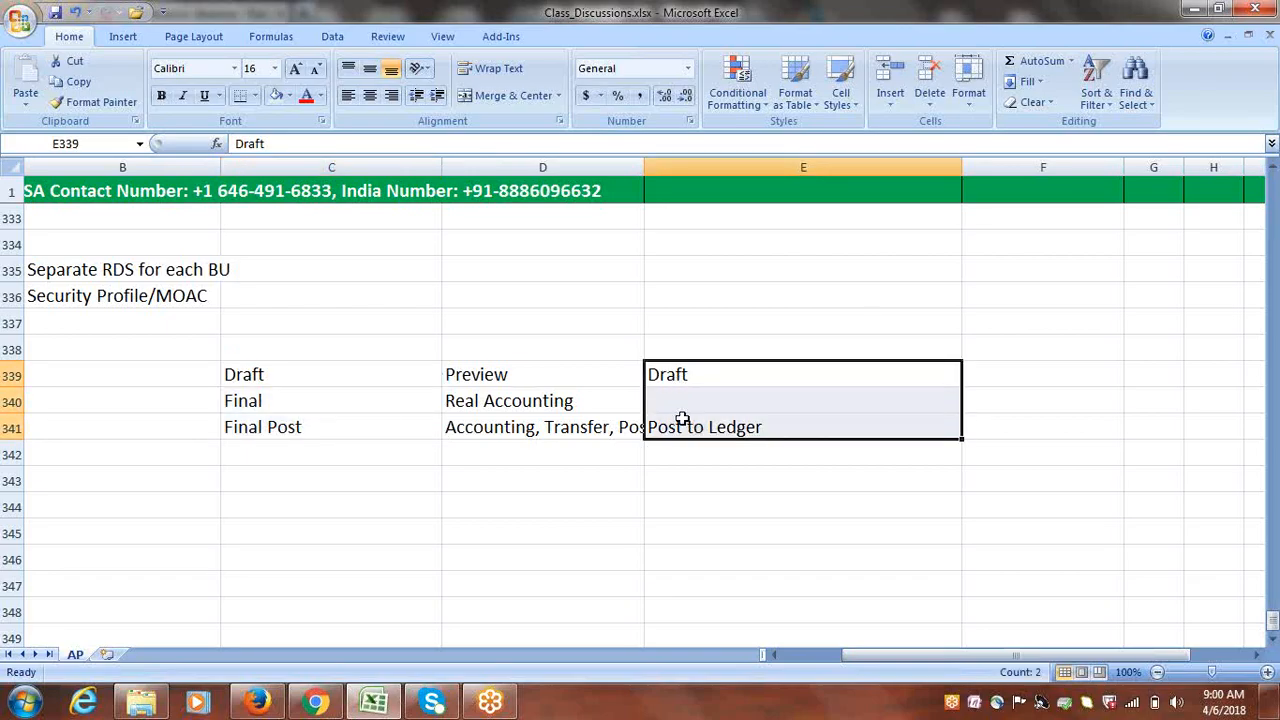
pyautogui.click(724, 426)
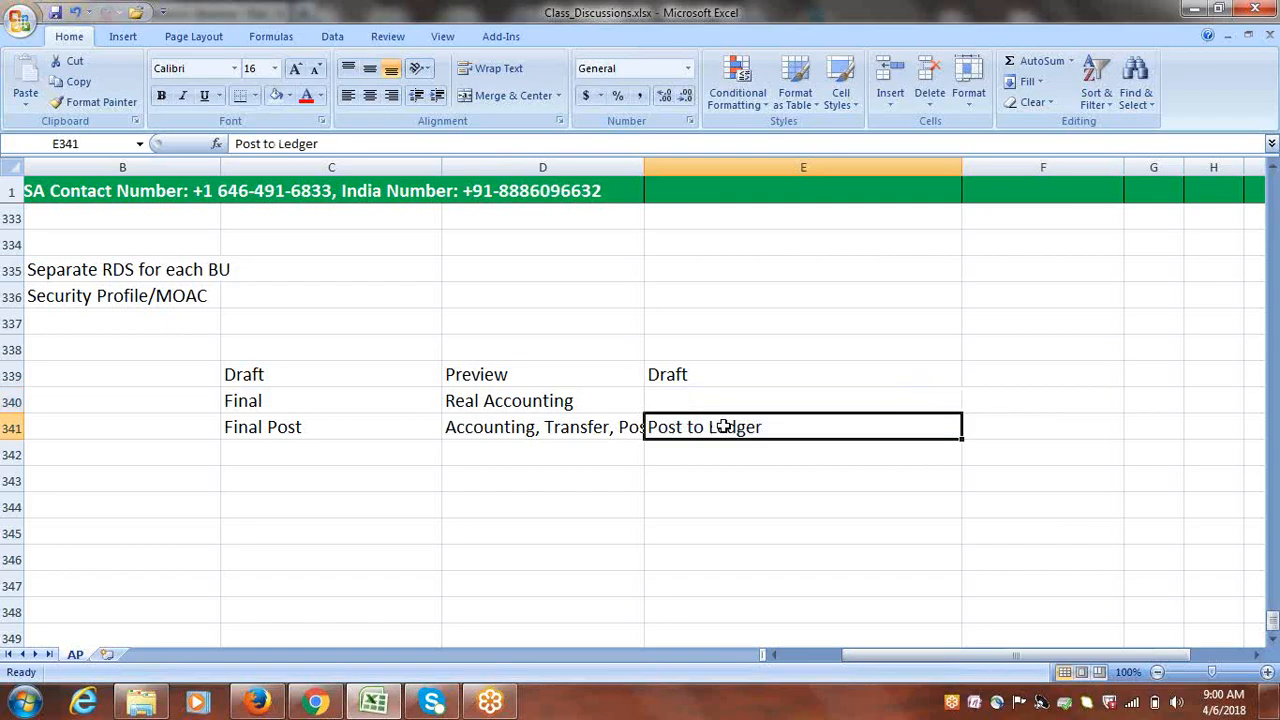
pyautogui.click(324, 427)
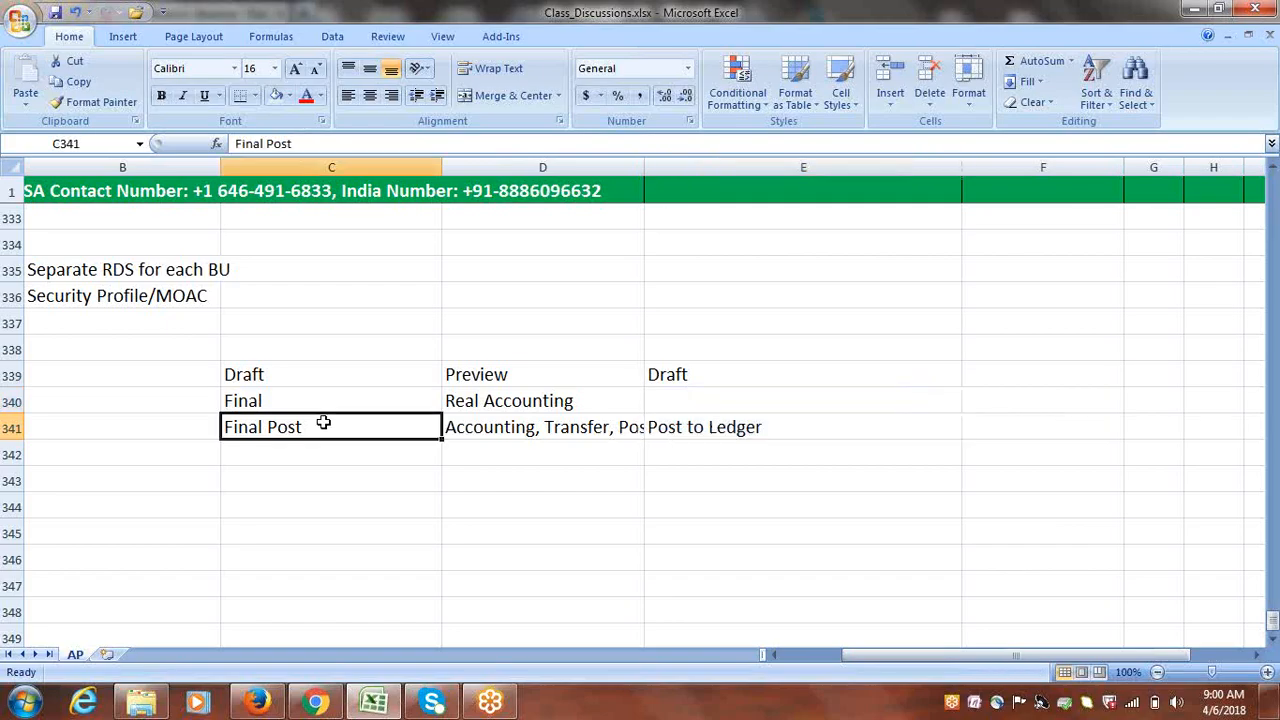
pyautogui.moveTo(1040, 656); pyautogui.dragTo(808, 654)
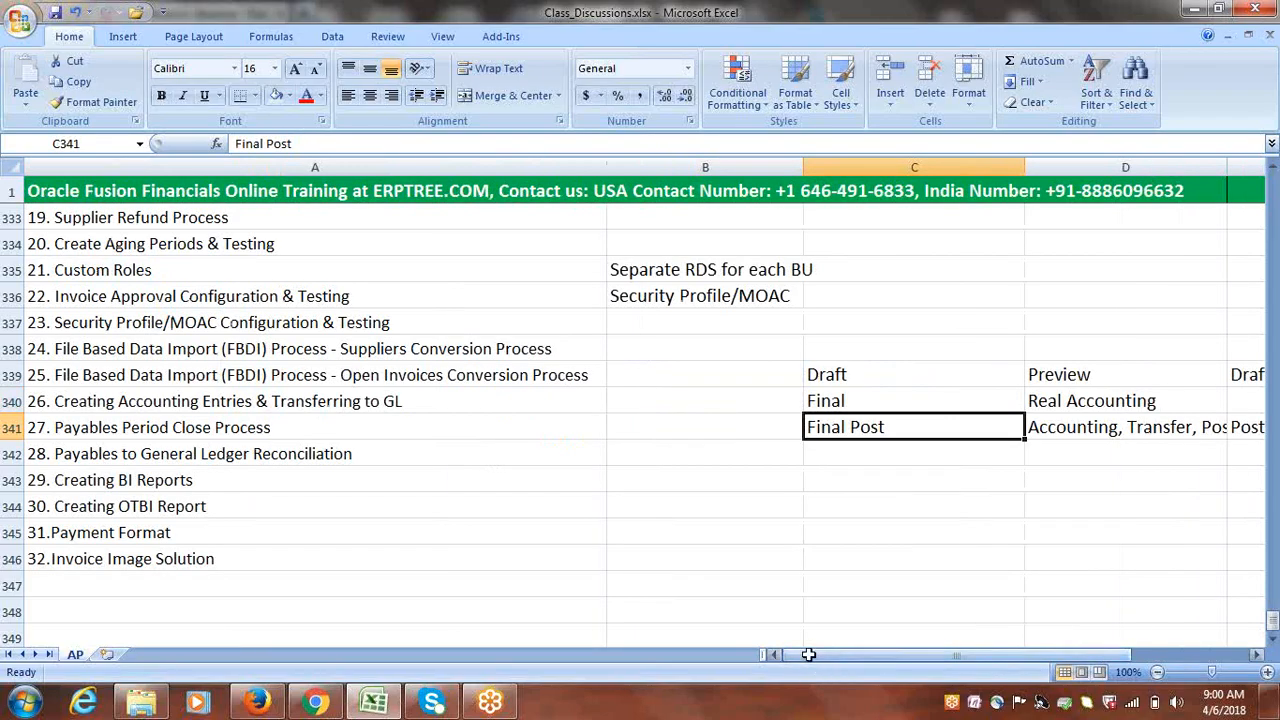
# Post invoice INV1 to the ledger via Invoice Actions and confirm the accounting-complete message
pyautogui.click(257, 703)
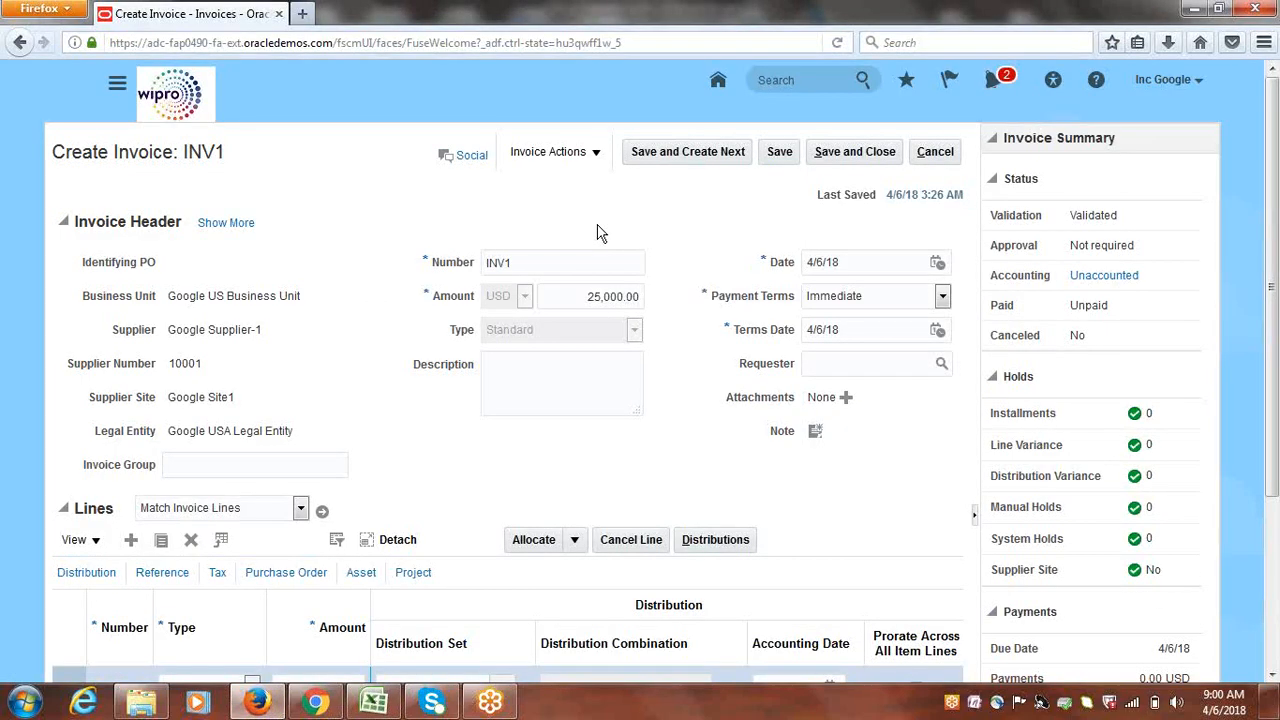
pyautogui.doubleClick(1103, 220)
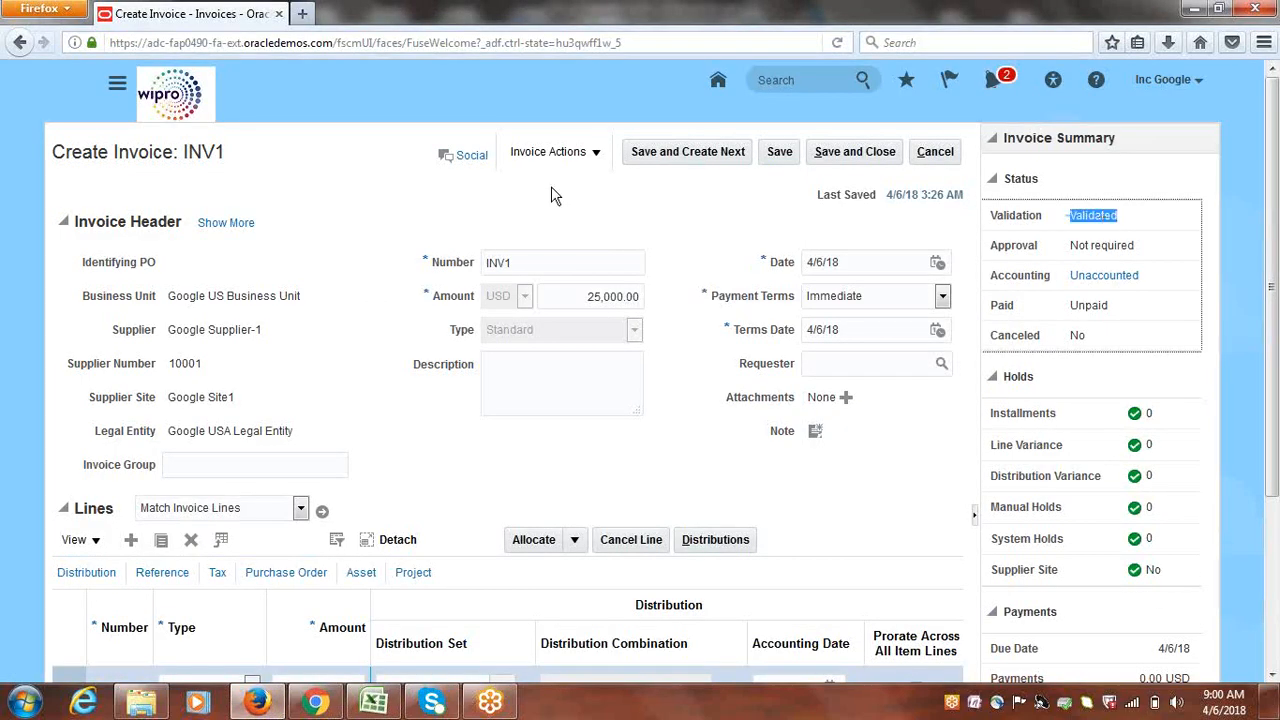
pyautogui.click(596, 155)
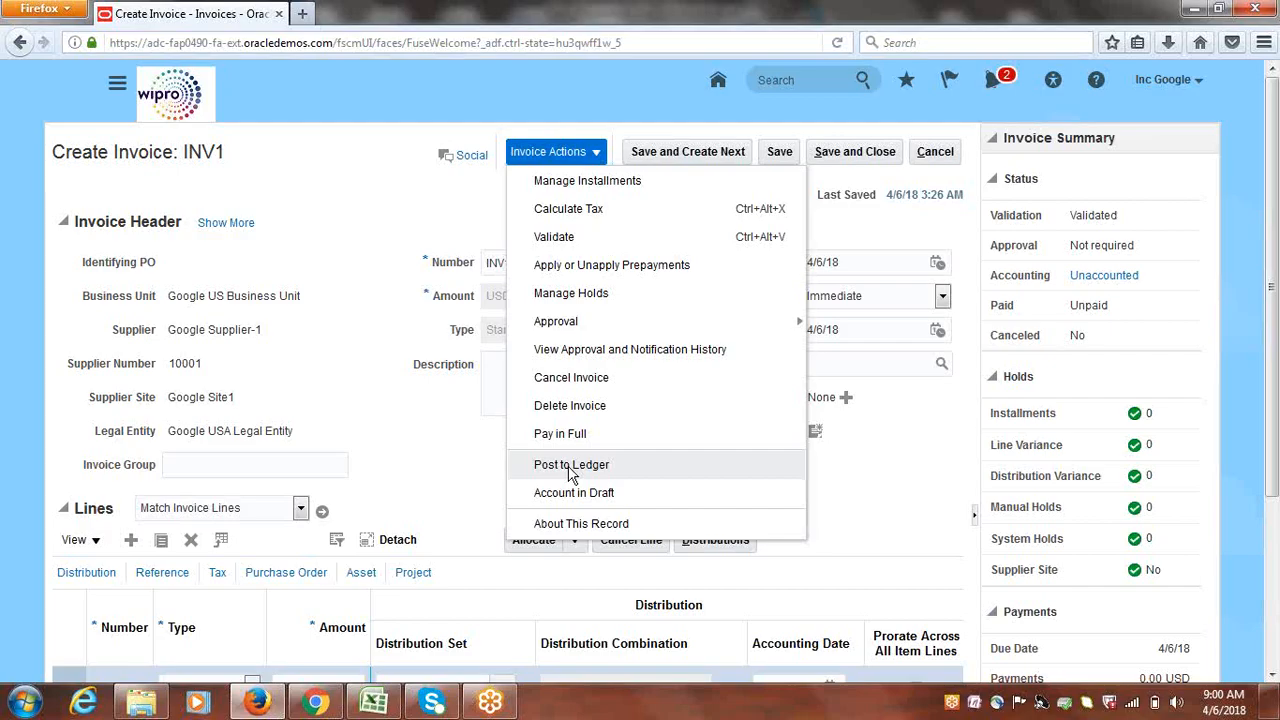
pyautogui.click(571, 465)
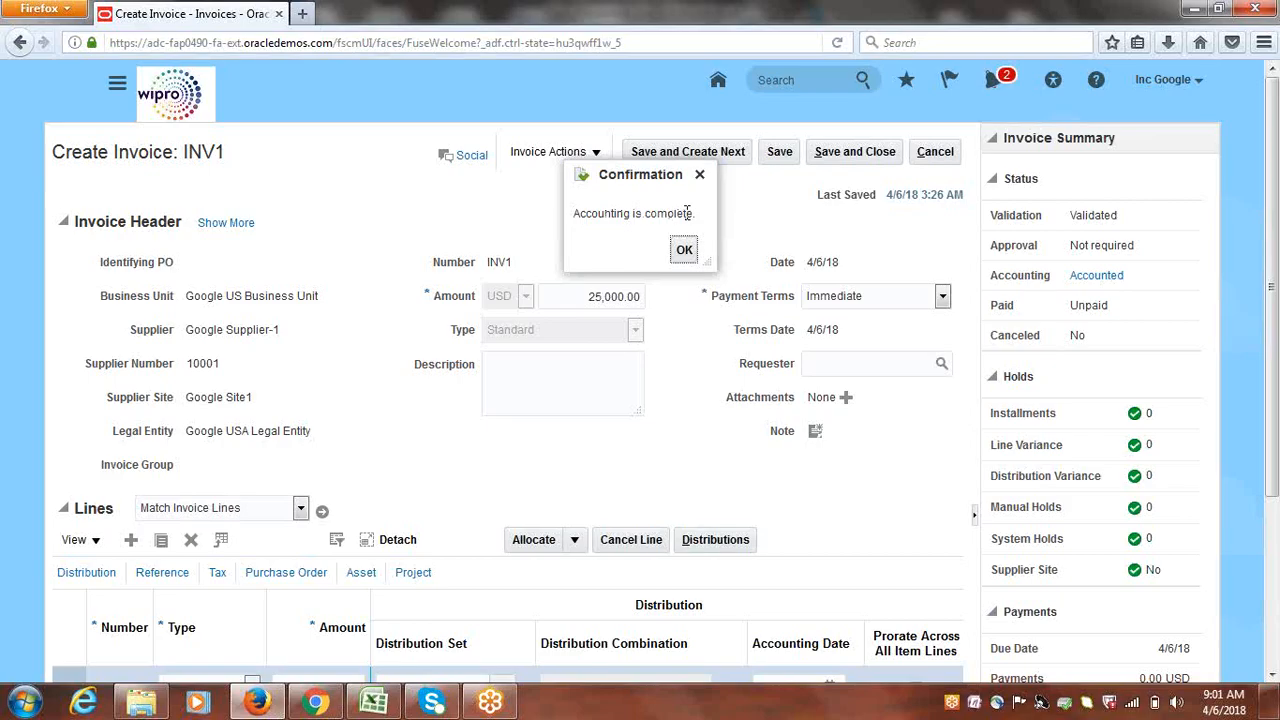
pyautogui.click(685, 250)
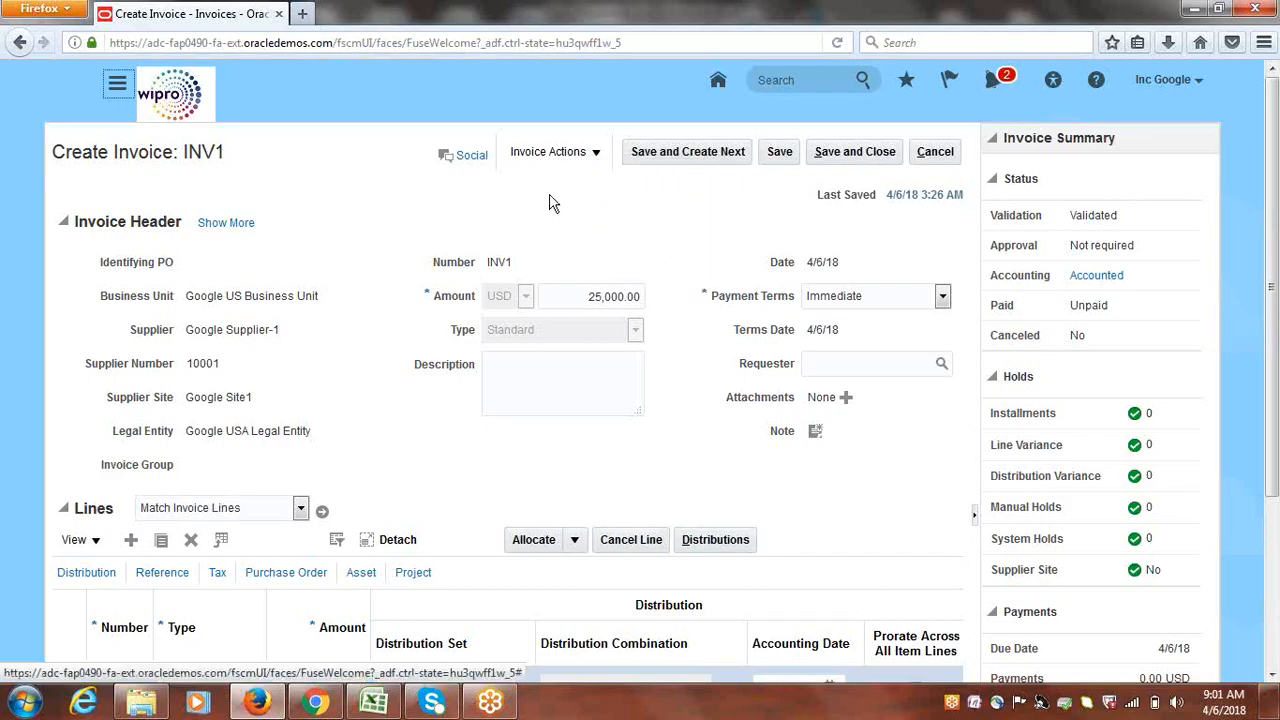
# Monitor Scheduled Processes, refreshing until all four accounting jobs, including Post Journals, show Succeeded
pyautogui.click(117, 88)
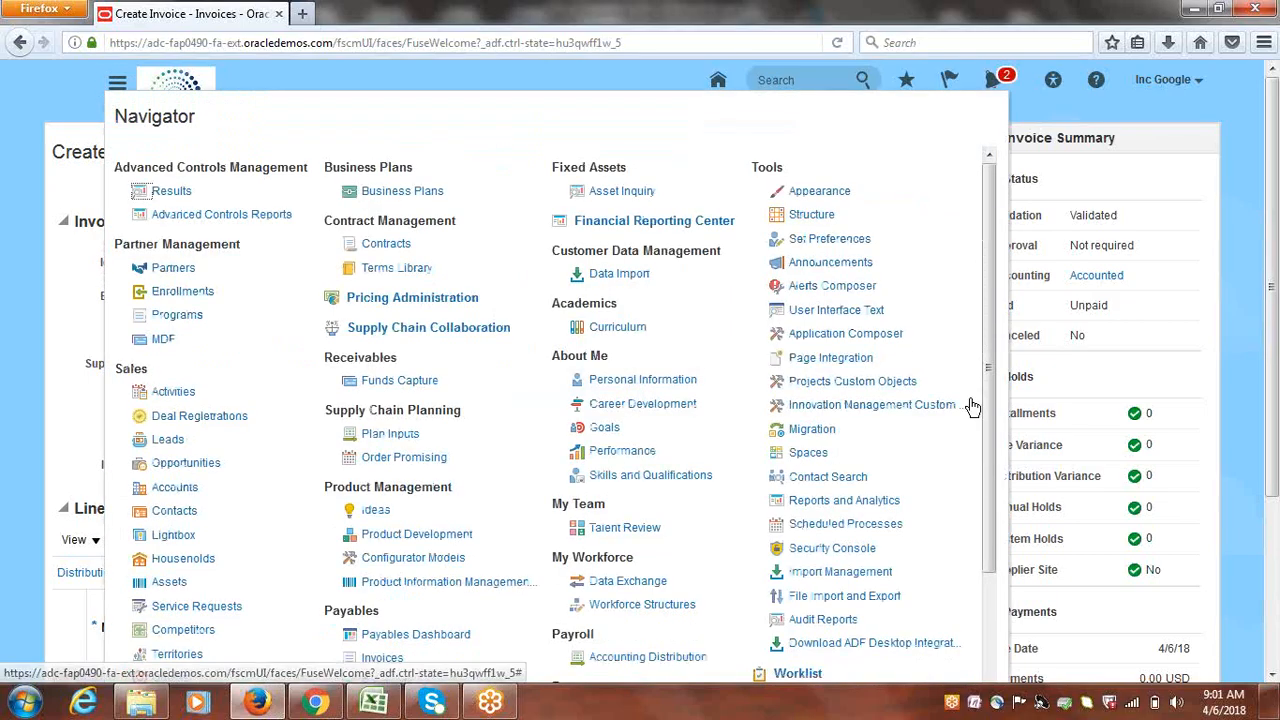
pyautogui.click(835, 525)
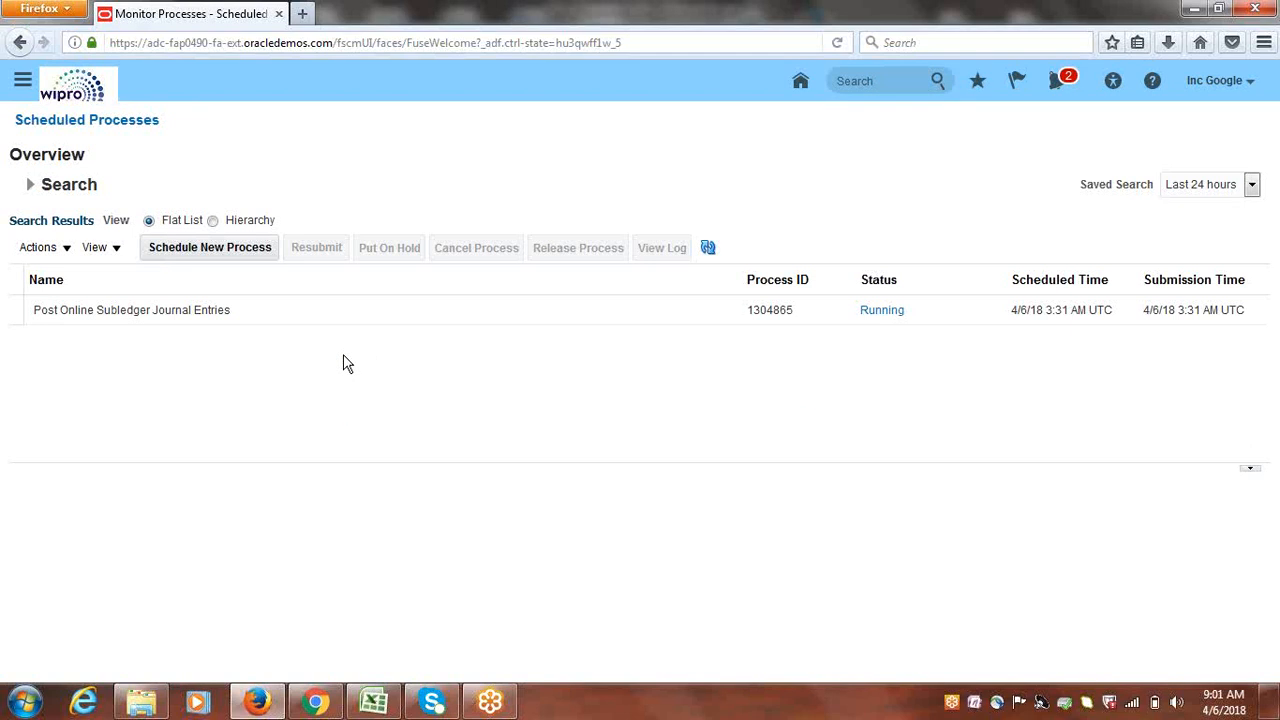
pyautogui.click(708, 248)
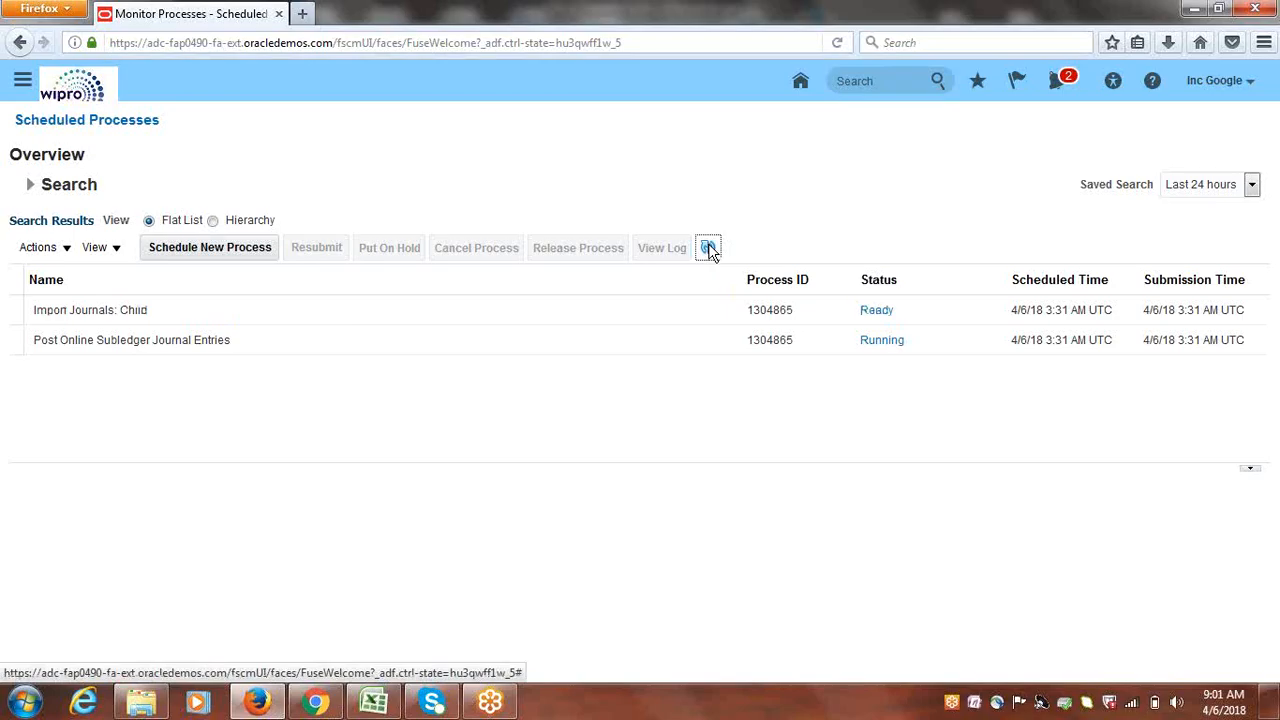
pyautogui.click(709, 246)
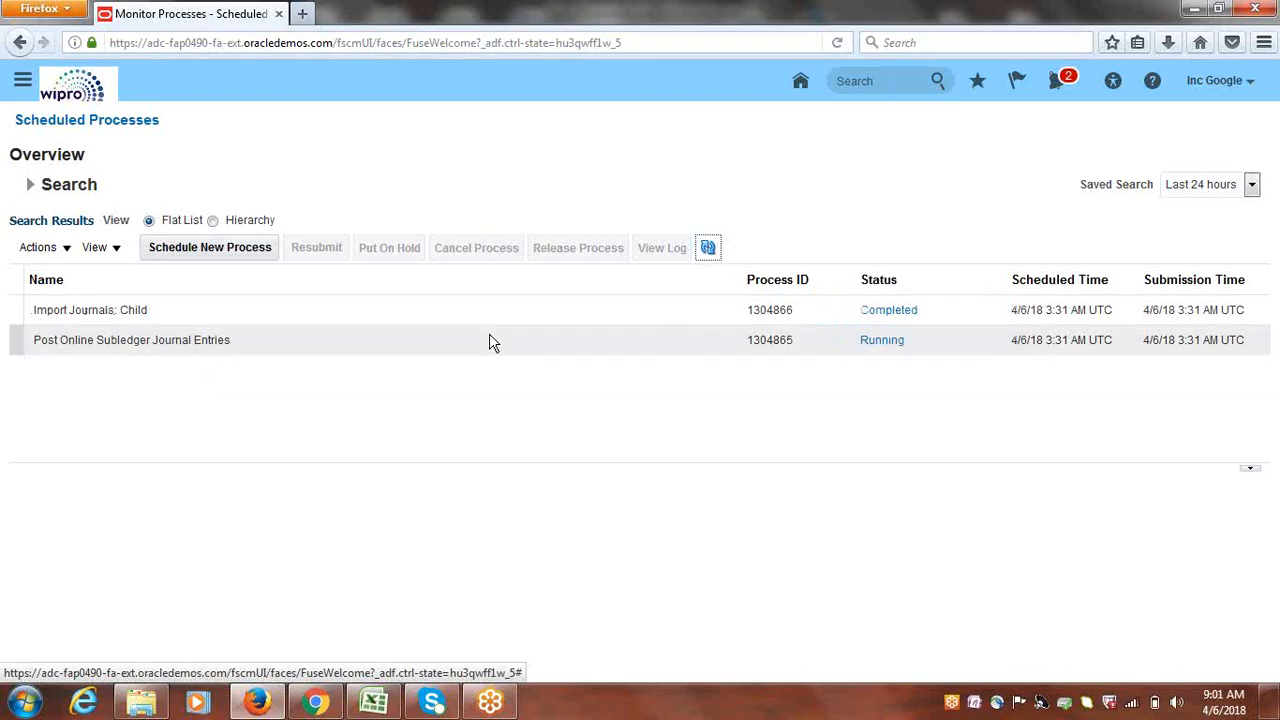
pyautogui.click(709, 248)
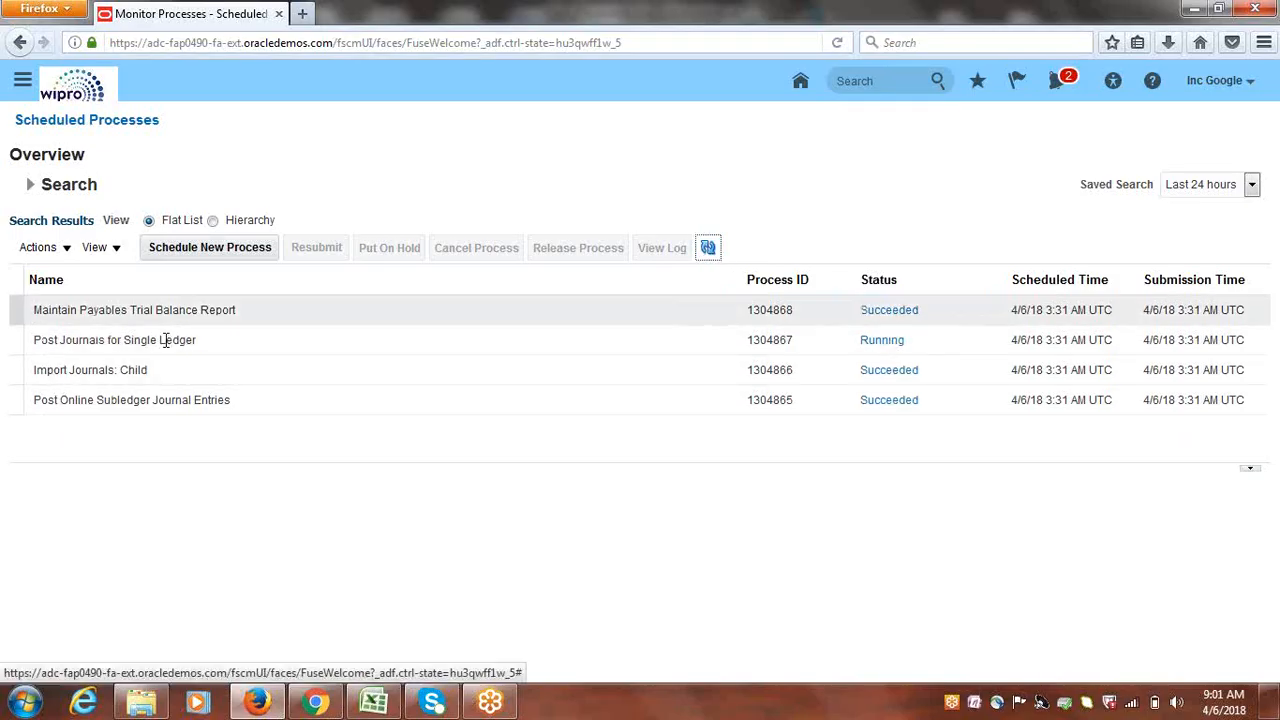
pyautogui.click(711, 251)
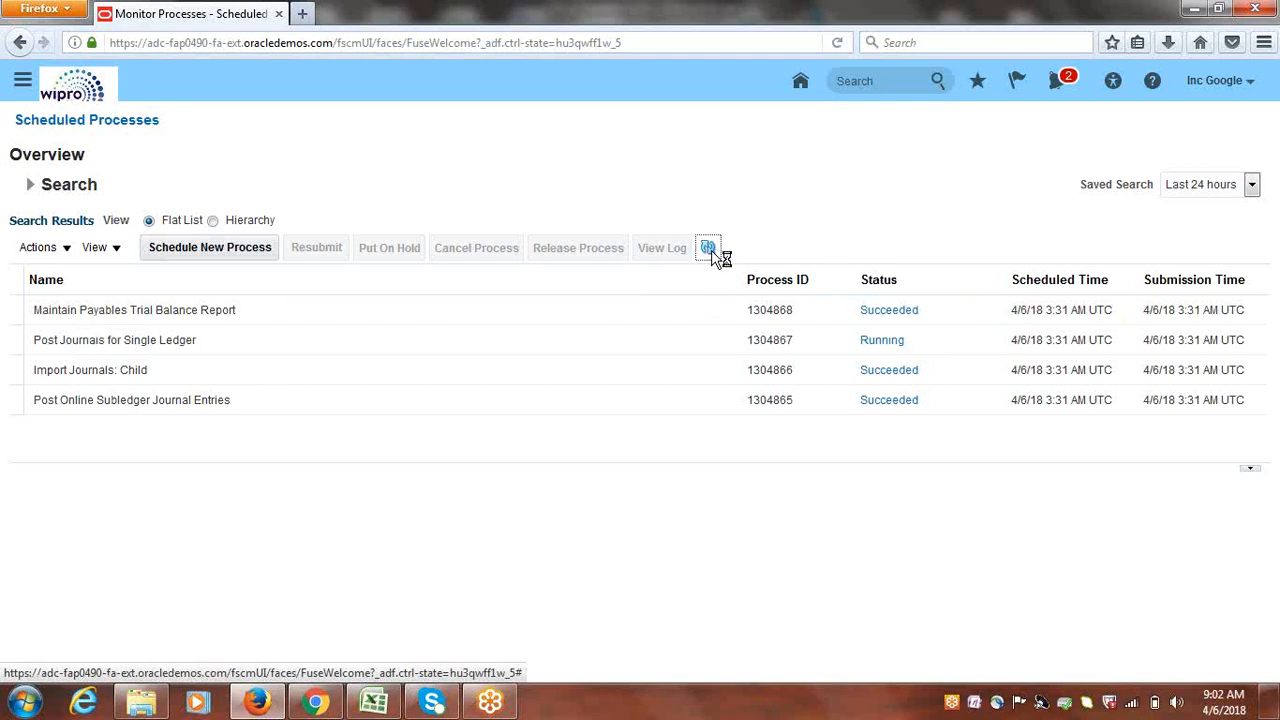
pyautogui.click(710, 250)
pyautogui.click(710, 250)
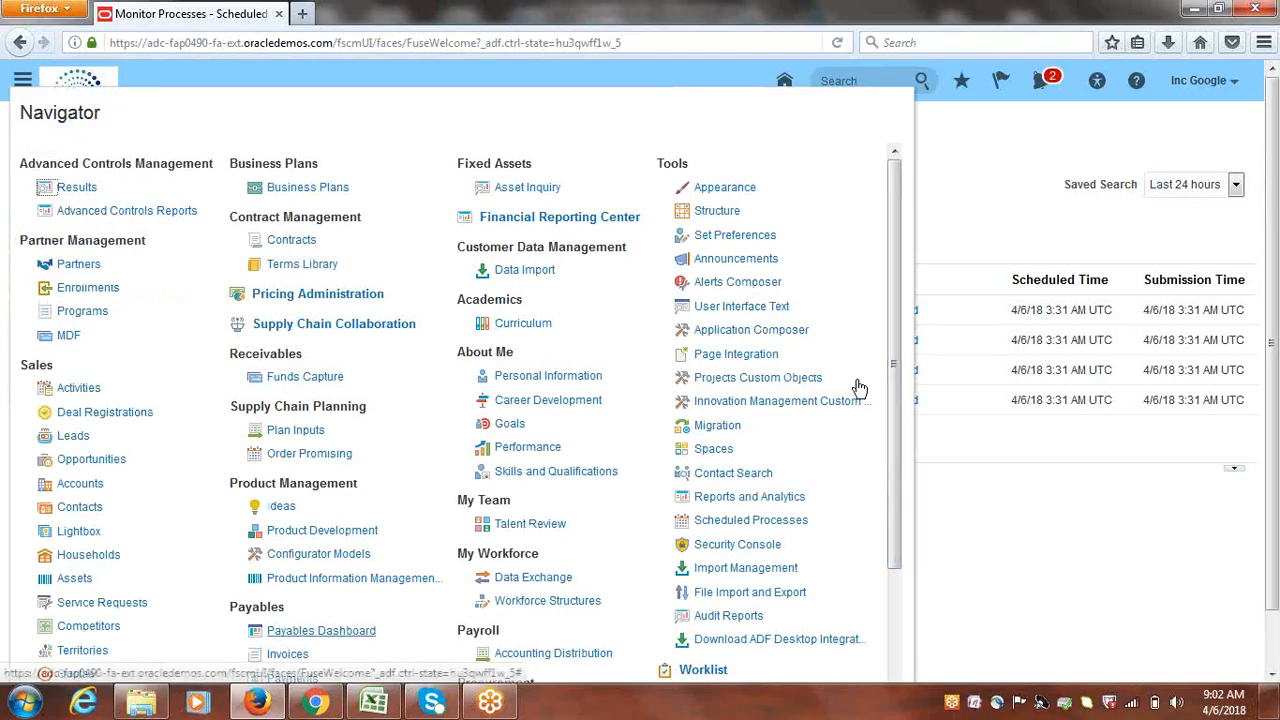
# List the last 24 hours' invoices and check INV1 for 25,000.00 USD shows Validated, Accounted, Not paid
pyautogui.click(280, 657)
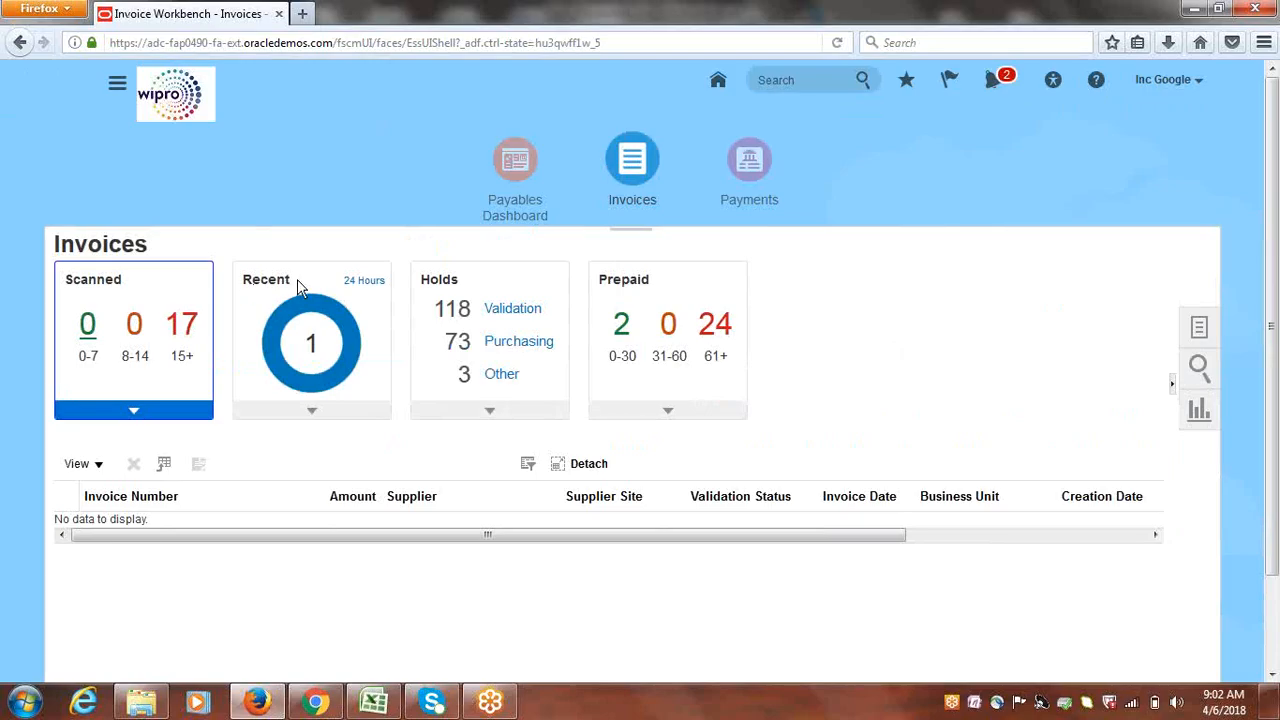
pyautogui.click(313, 348)
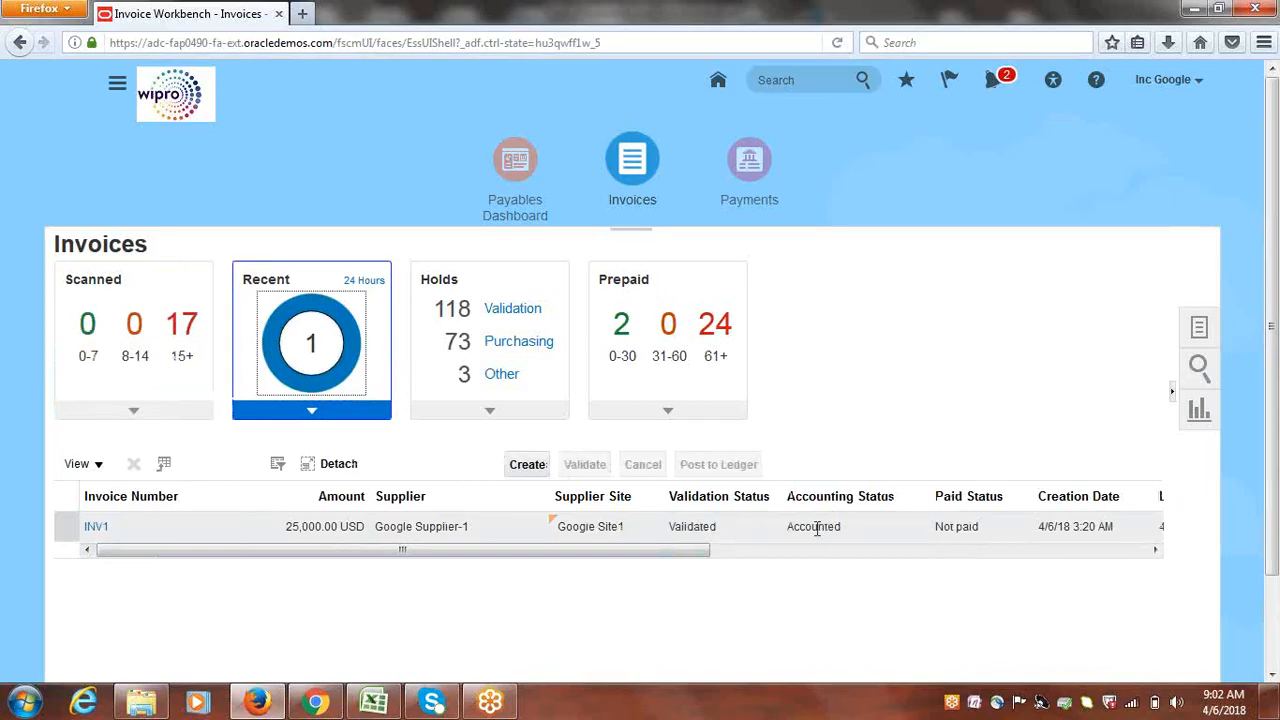
pyautogui.moveTo(666, 557); pyautogui.dragTo(1008, 547)
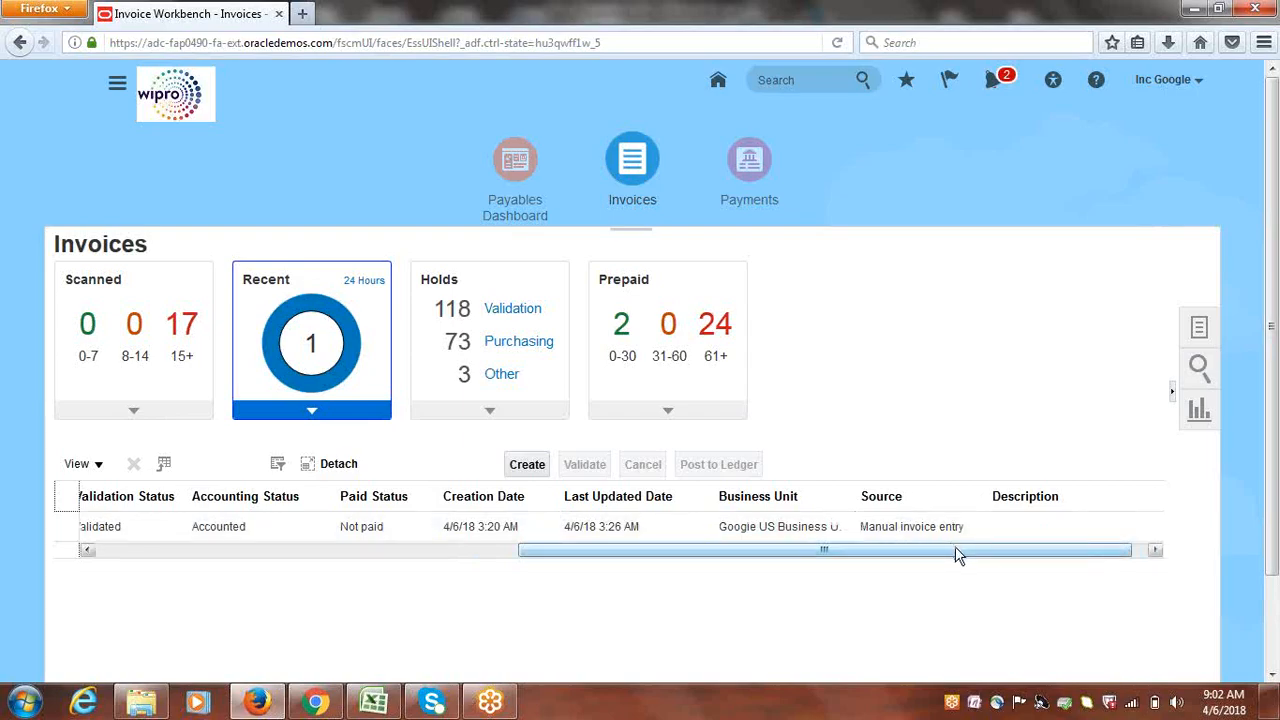
pyautogui.moveTo(956, 554); pyautogui.dragTo(350, 593)
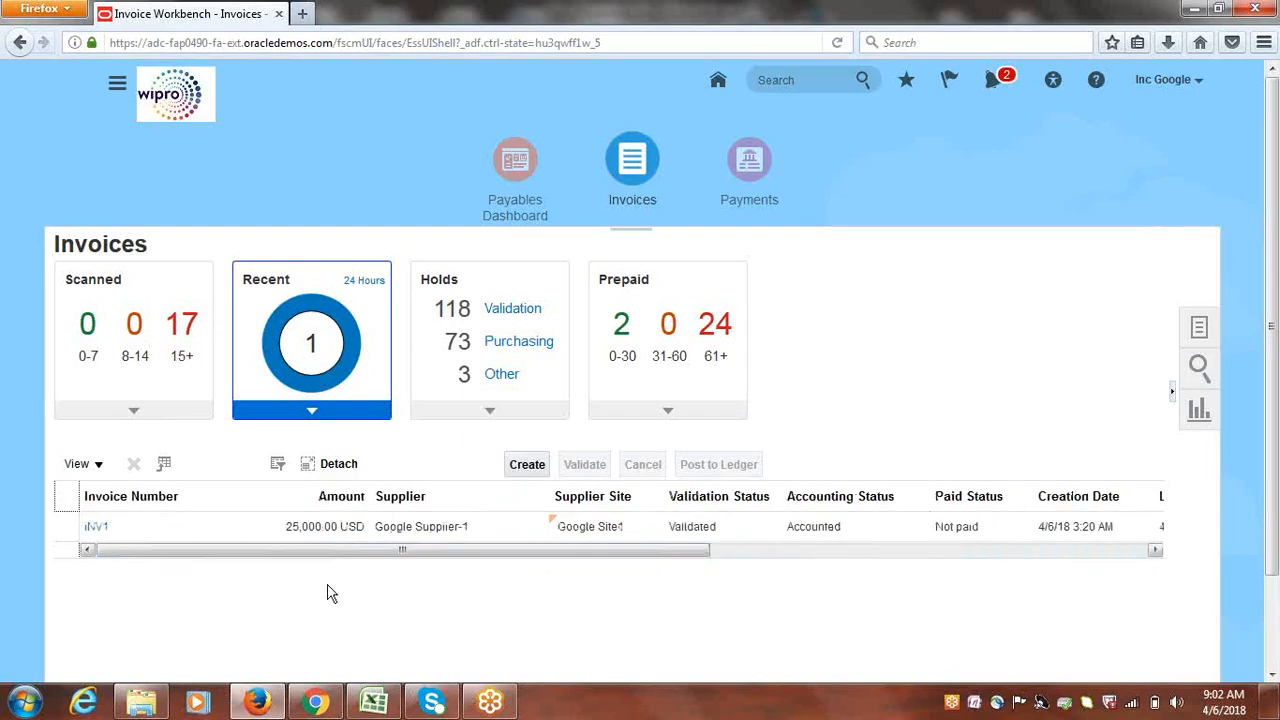
# Open INV1 in Edit Invoice and confirm its summary reads Validated, Accounted, Unpaid
pyautogui.click(96, 528)
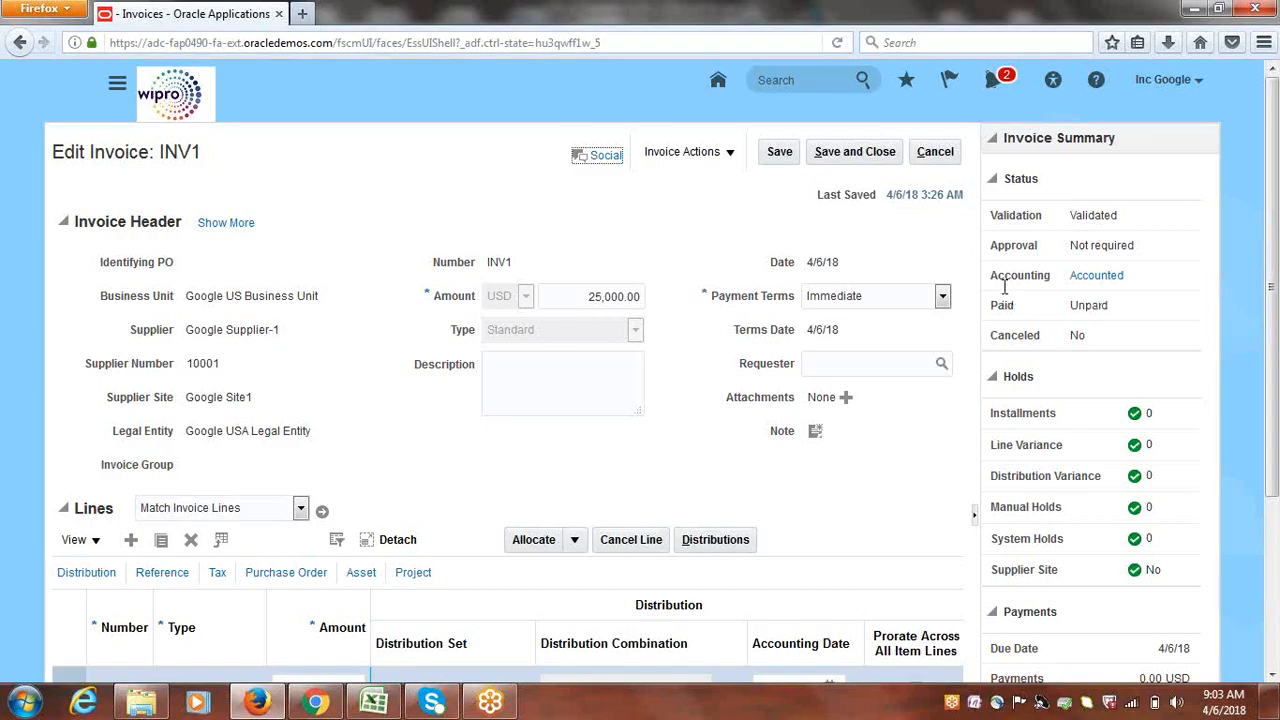
pyautogui.moveTo(997, 280); pyautogui.dragTo(1052, 277)
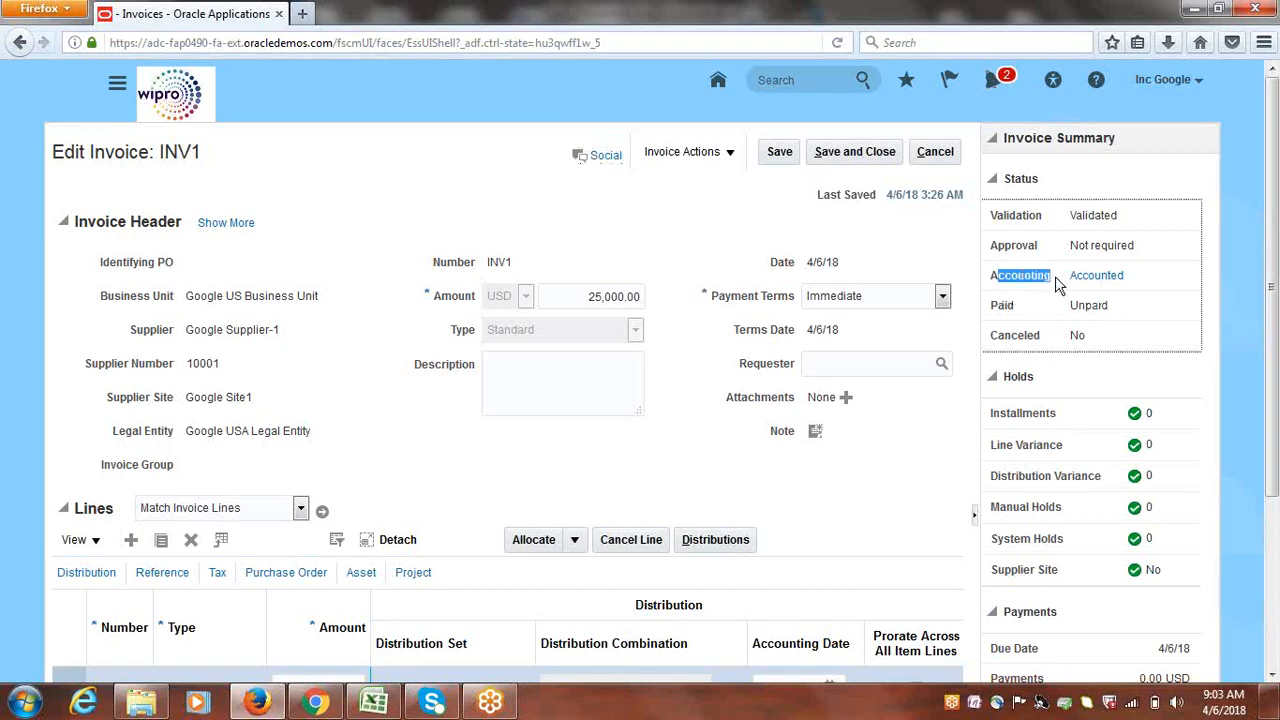
pyautogui.click(1190, 289)
pyautogui.click(730, 155)
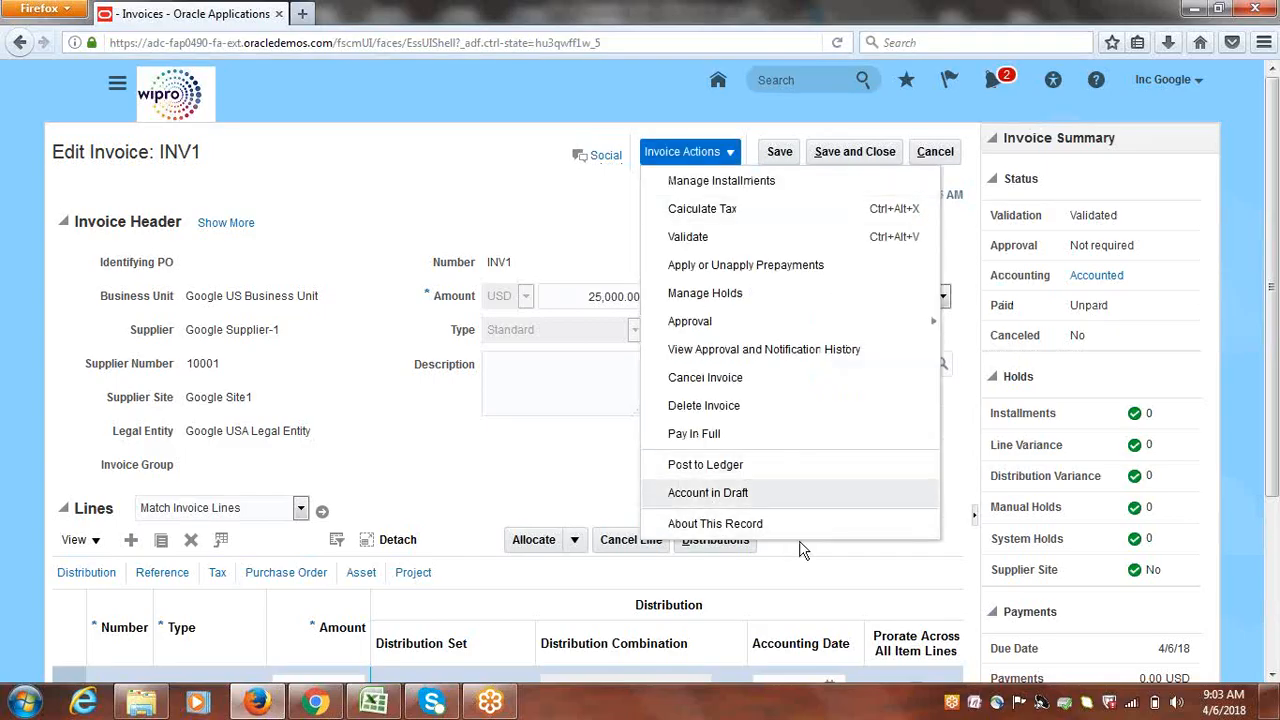
pyautogui.click(488, 187)
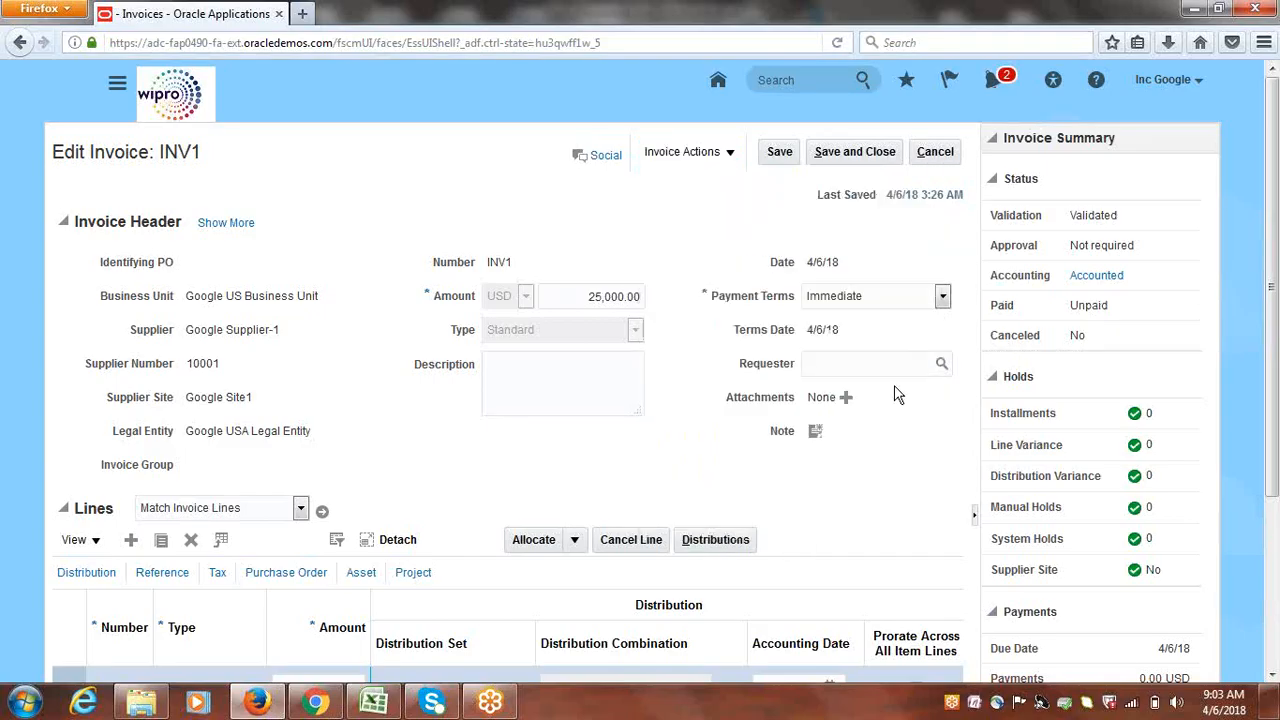
# Review INV1's accounting lines, two 12,500.00 debits and a 25,000.00 credit, then cancel back to Invoices
pyautogui.click(1106, 282)
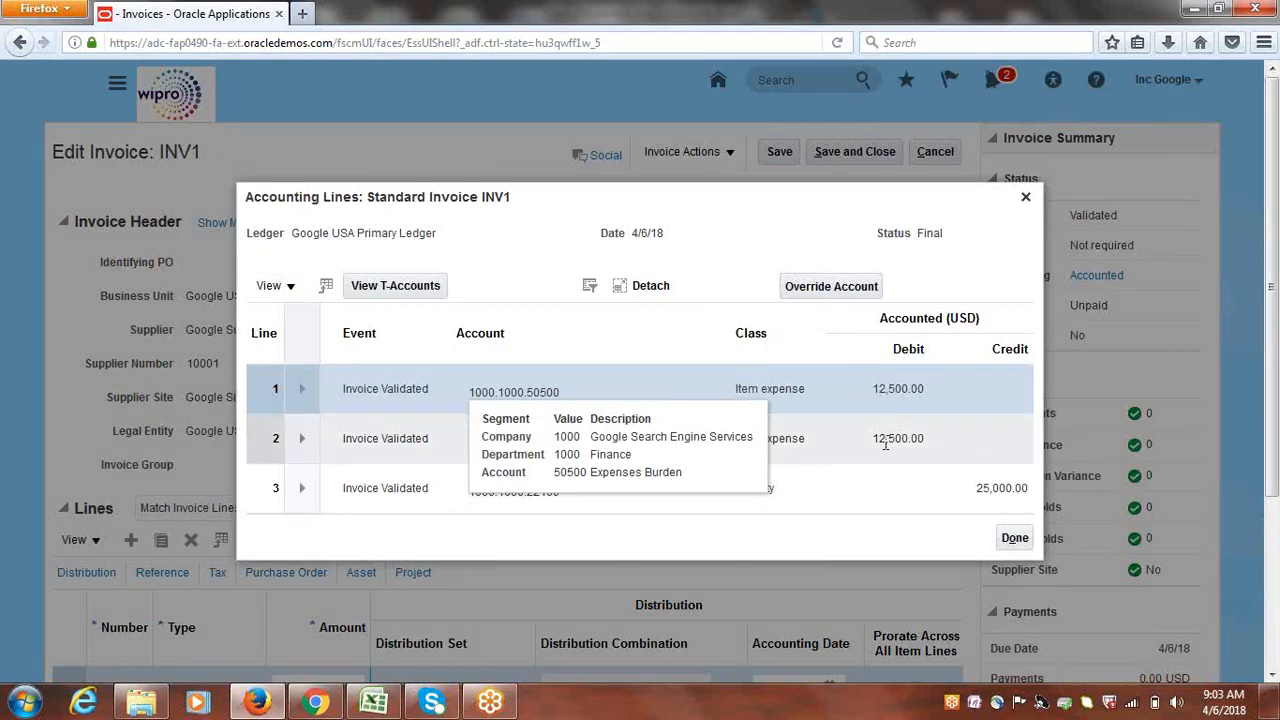
pyautogui.click(866, 486)
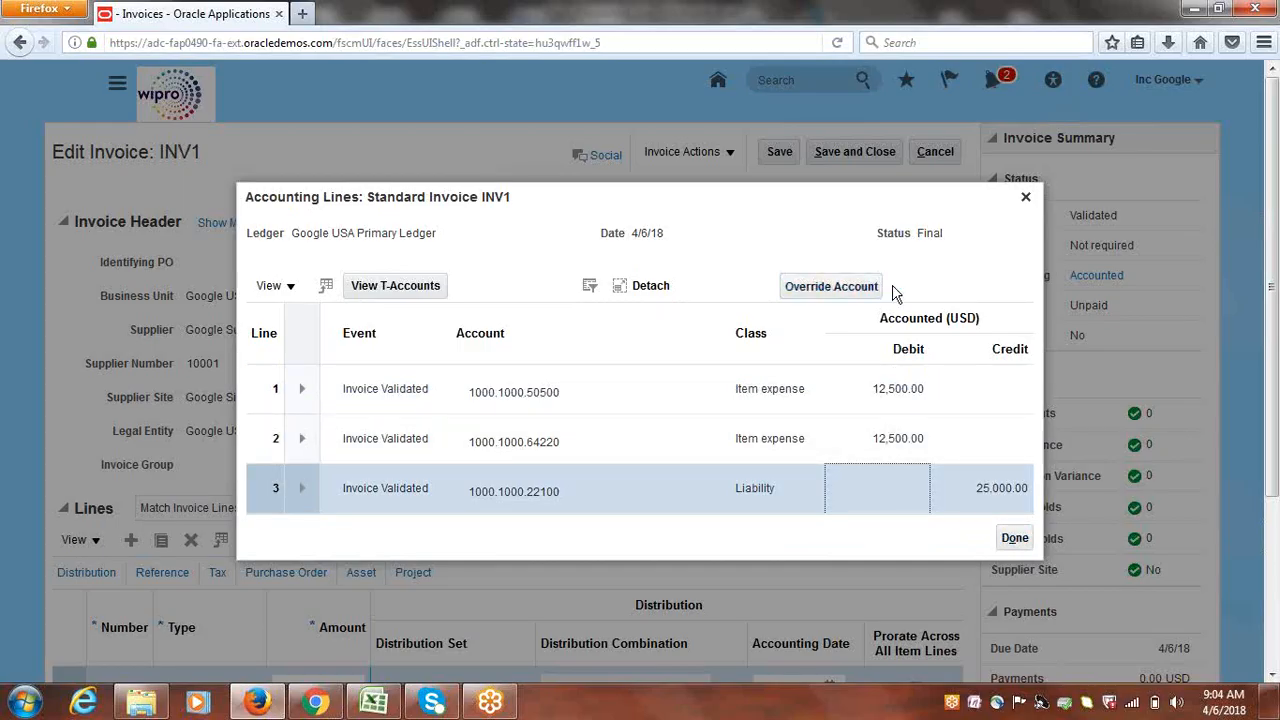
pyautogui.click(1013, 538)
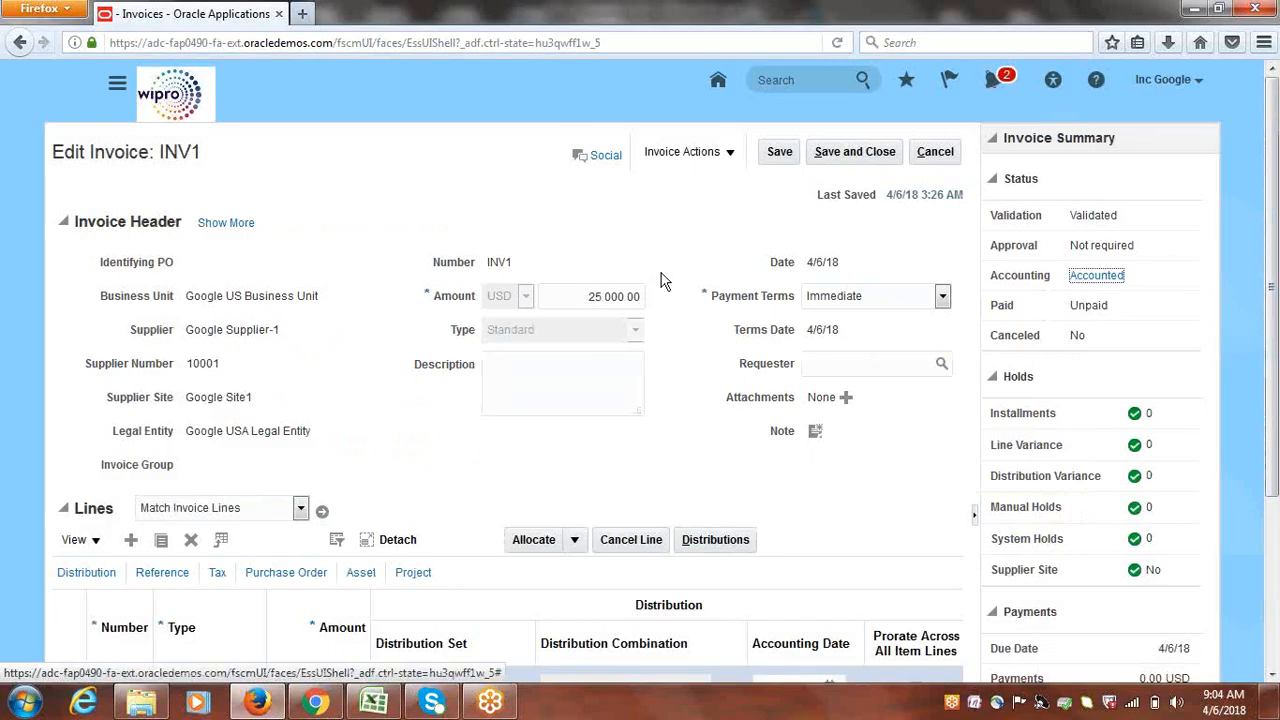
pyautogui.click(940, 155)
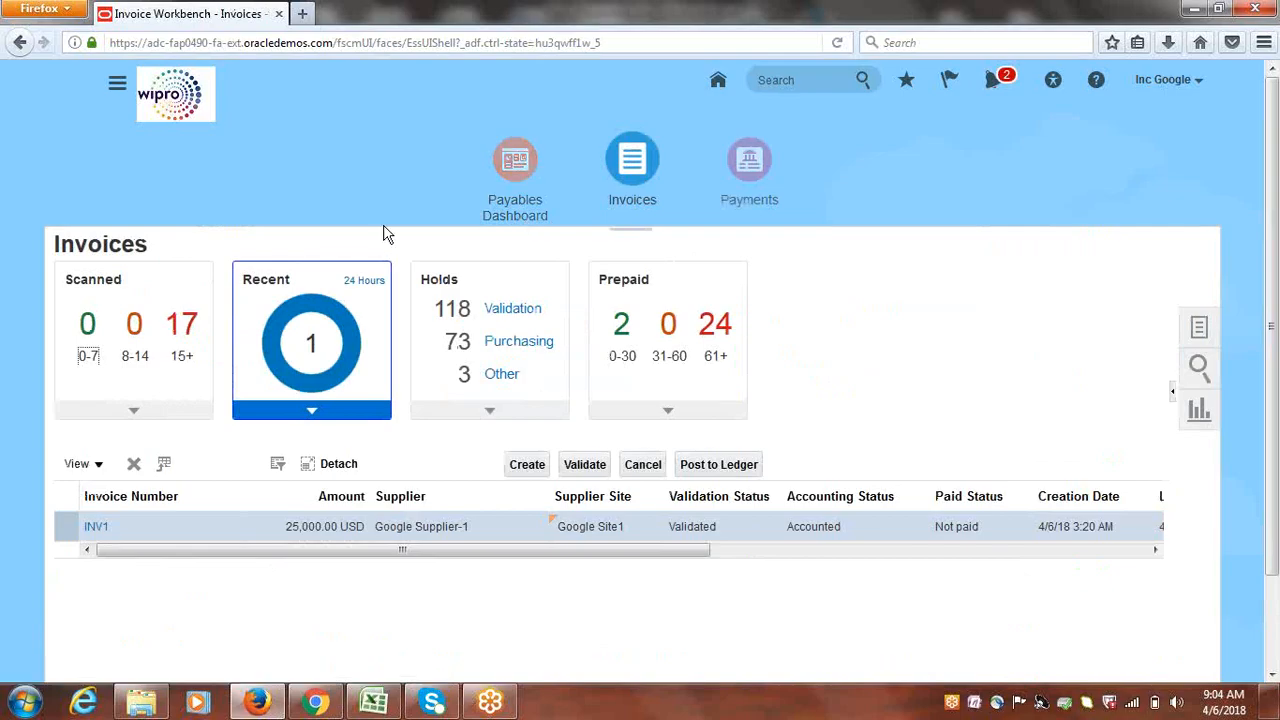
pyautogui.click(115, 90)
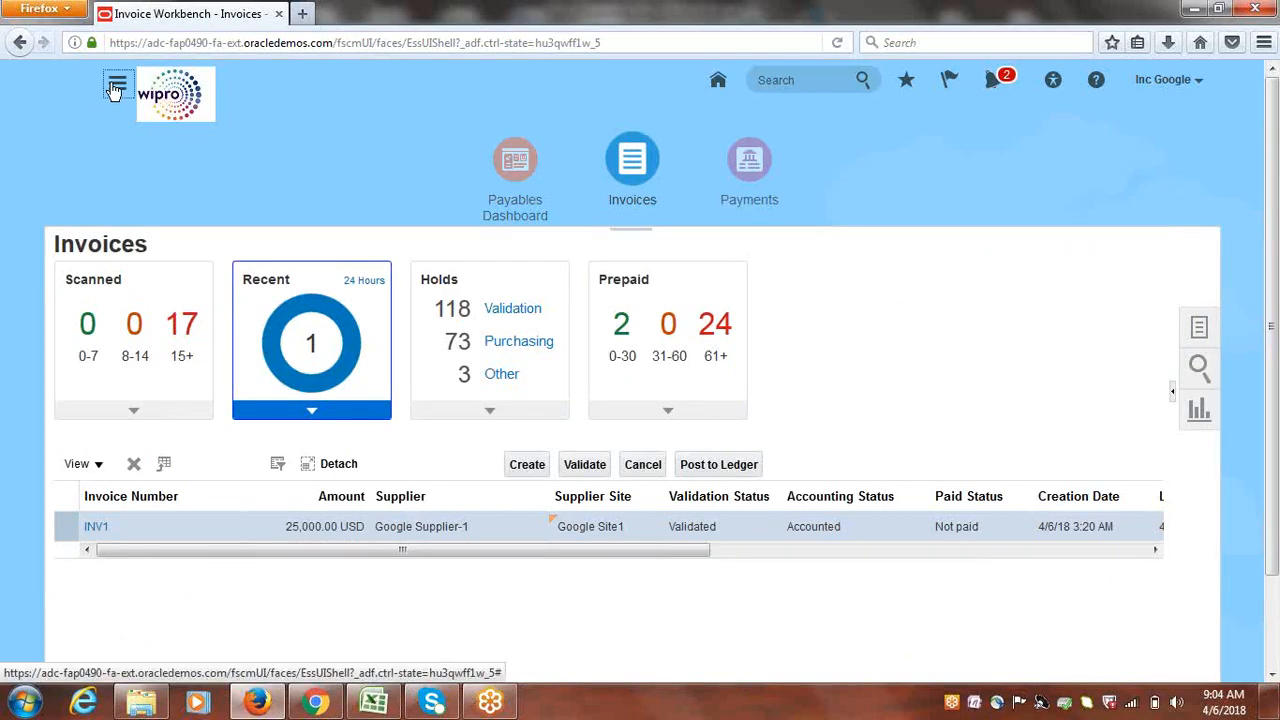
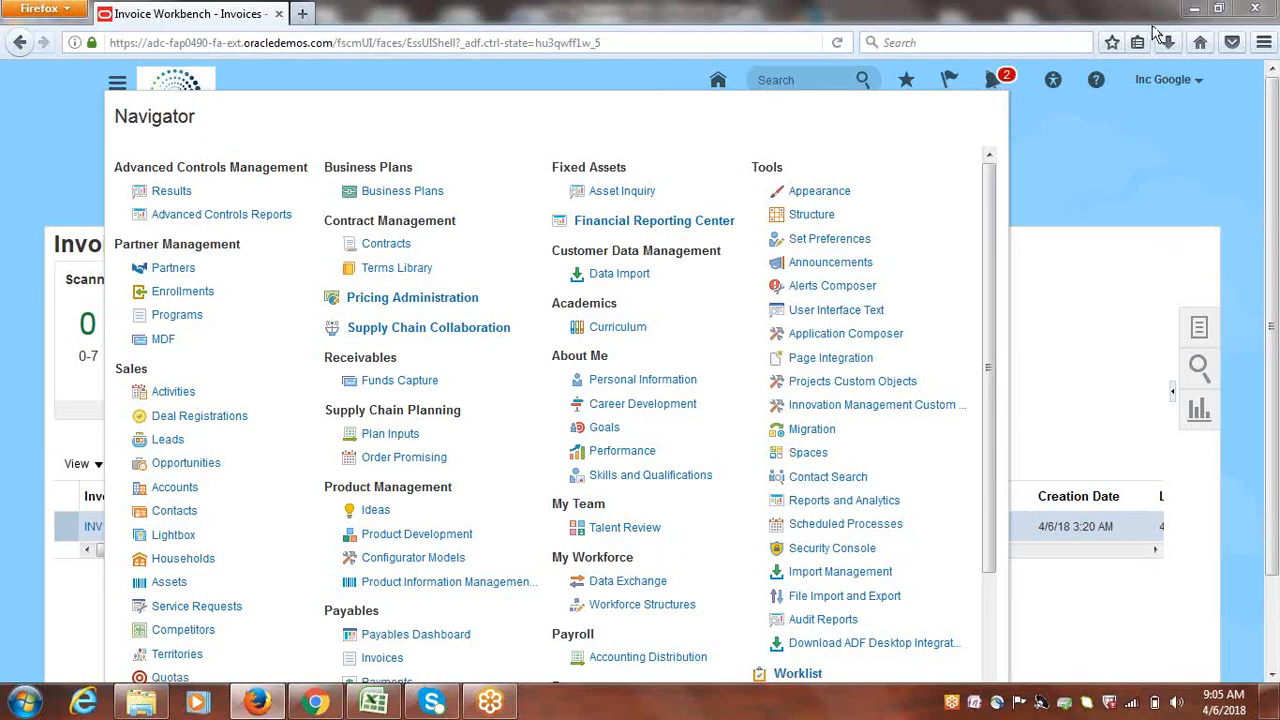
# Check INV1's validated, accounted status, then reopen the Navigator scrolled down to General Accounting
pyautogui.click(1082, 169)
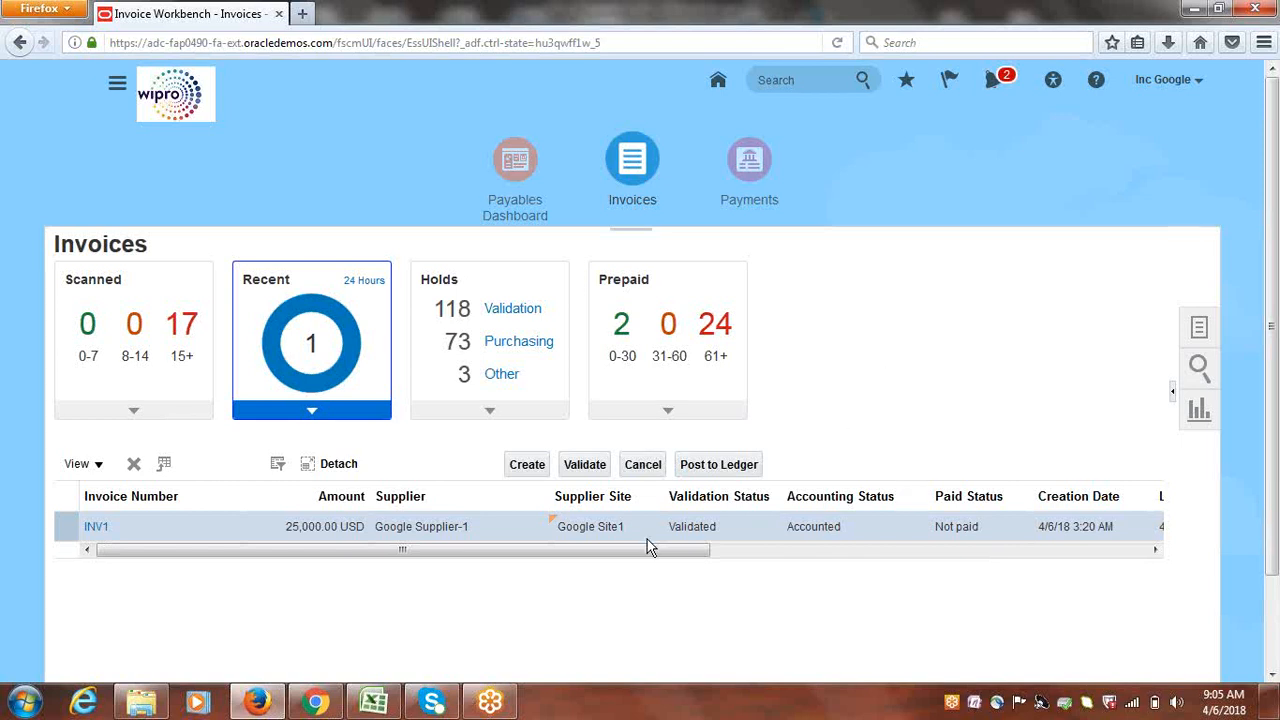
pyautogui.moveTo(647, 558); pyautogui.dragTo(397, 605)
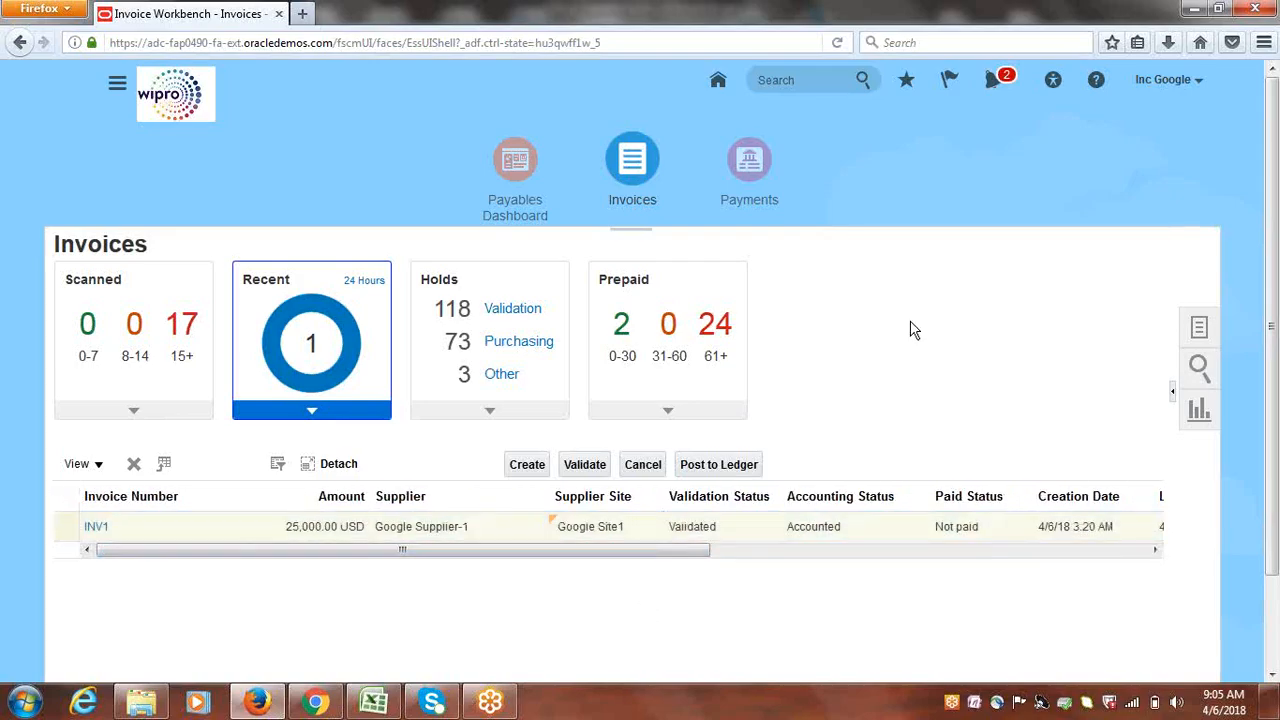
pyautogui.click(117, 84)
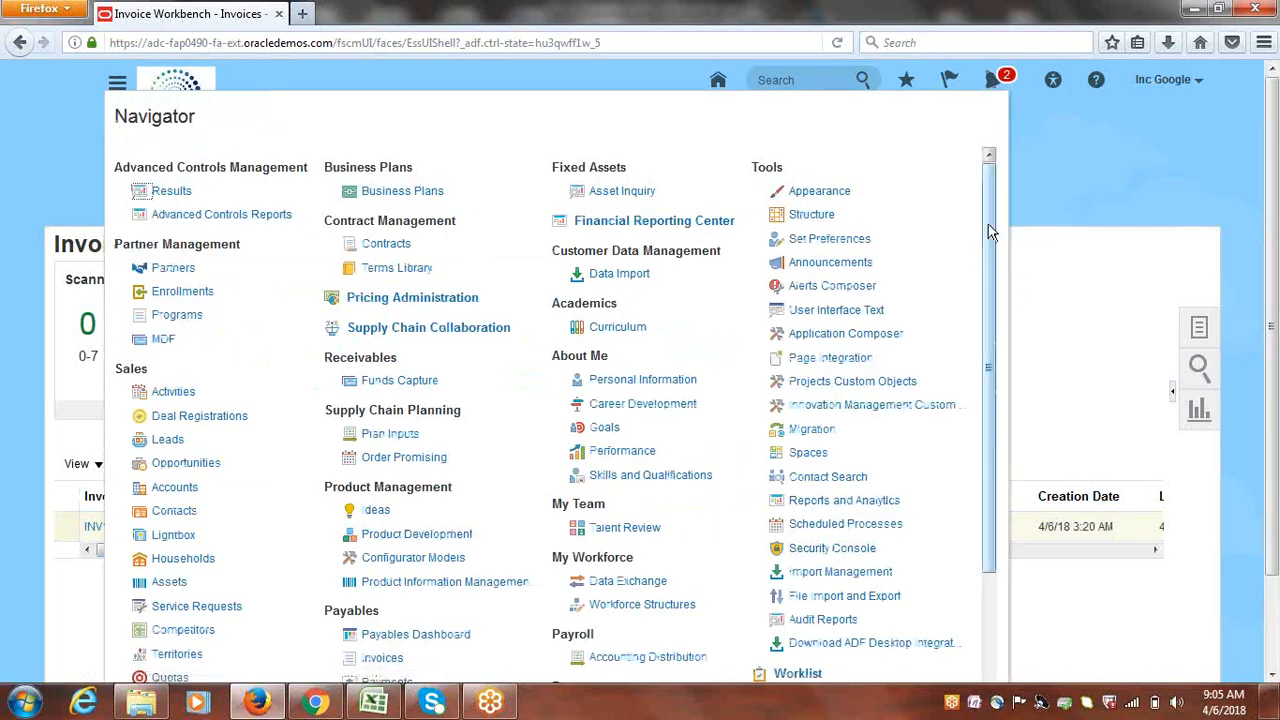
pyautogui.moveTo(988, 224); pyautogui.dragTo(986, 391)
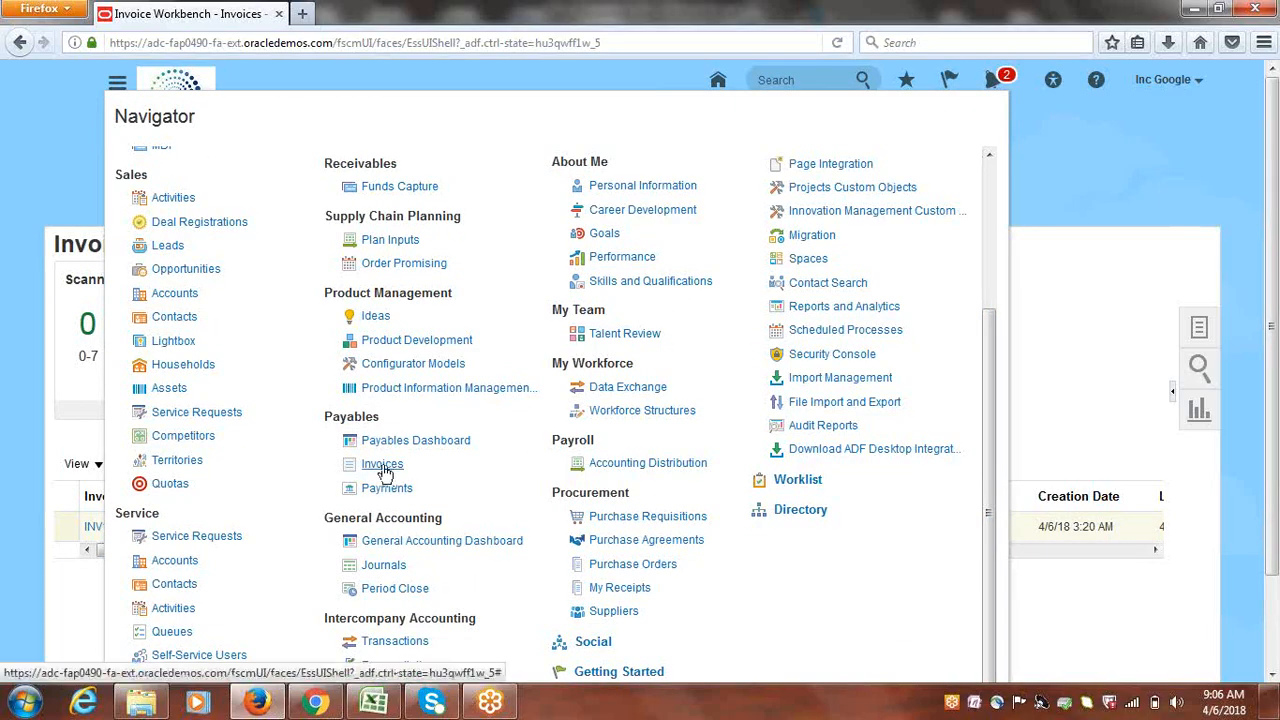
# In Journals, switch the data access set to Google USA Primary Ledger and bring up the journal tasks
pyautogui.click(384, 566)
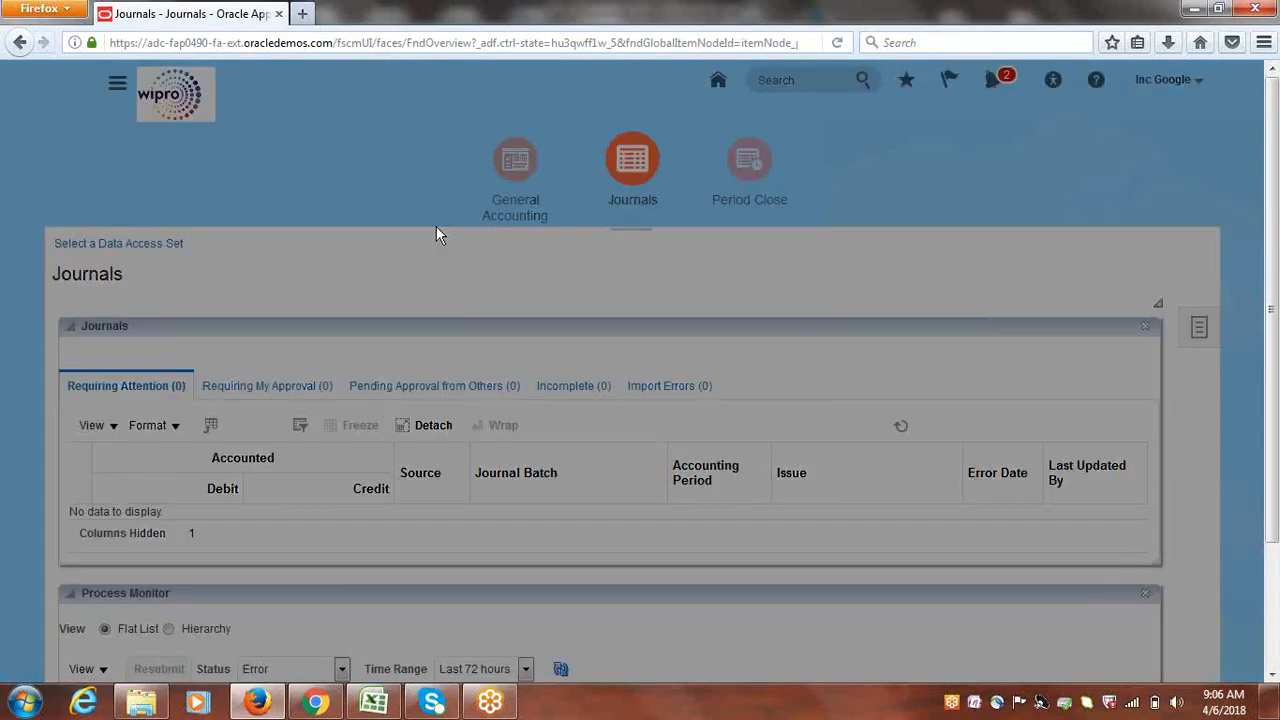
pyautogui.click(782, 366)
pyautogui.moveTo(783, 400); pyautogui.dragTo(803, 536)
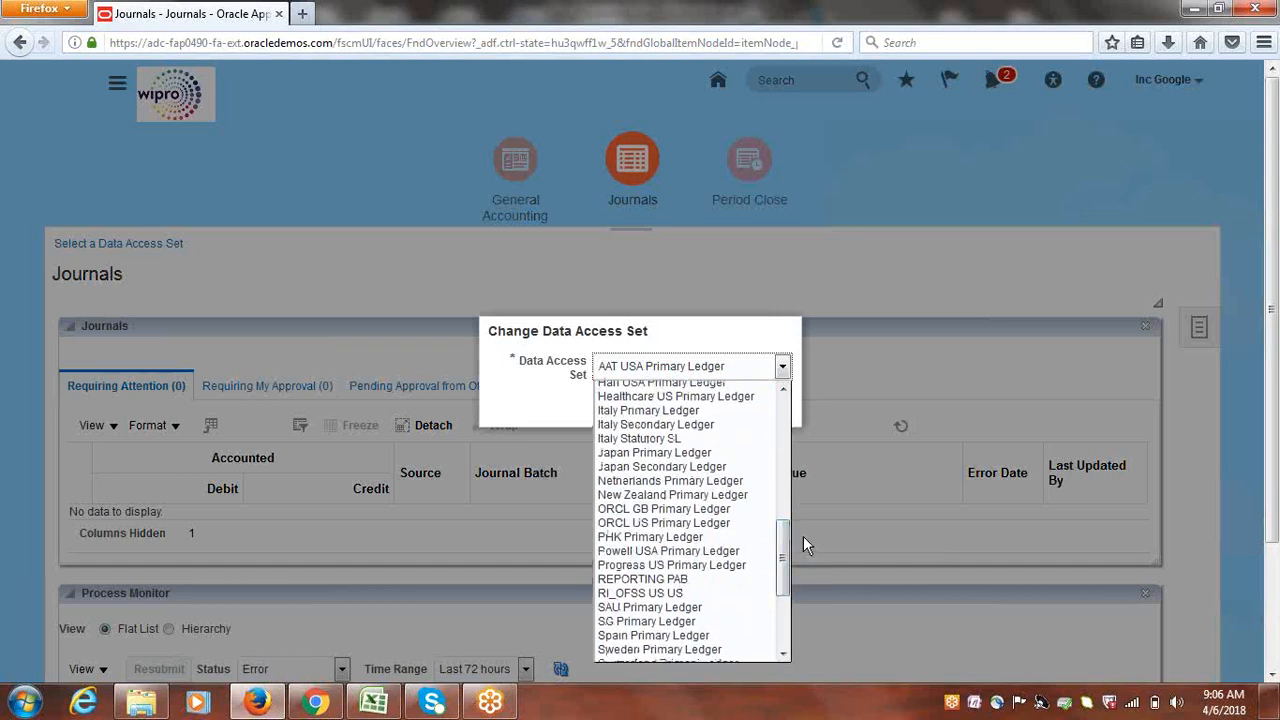
pyautogui.press('g')
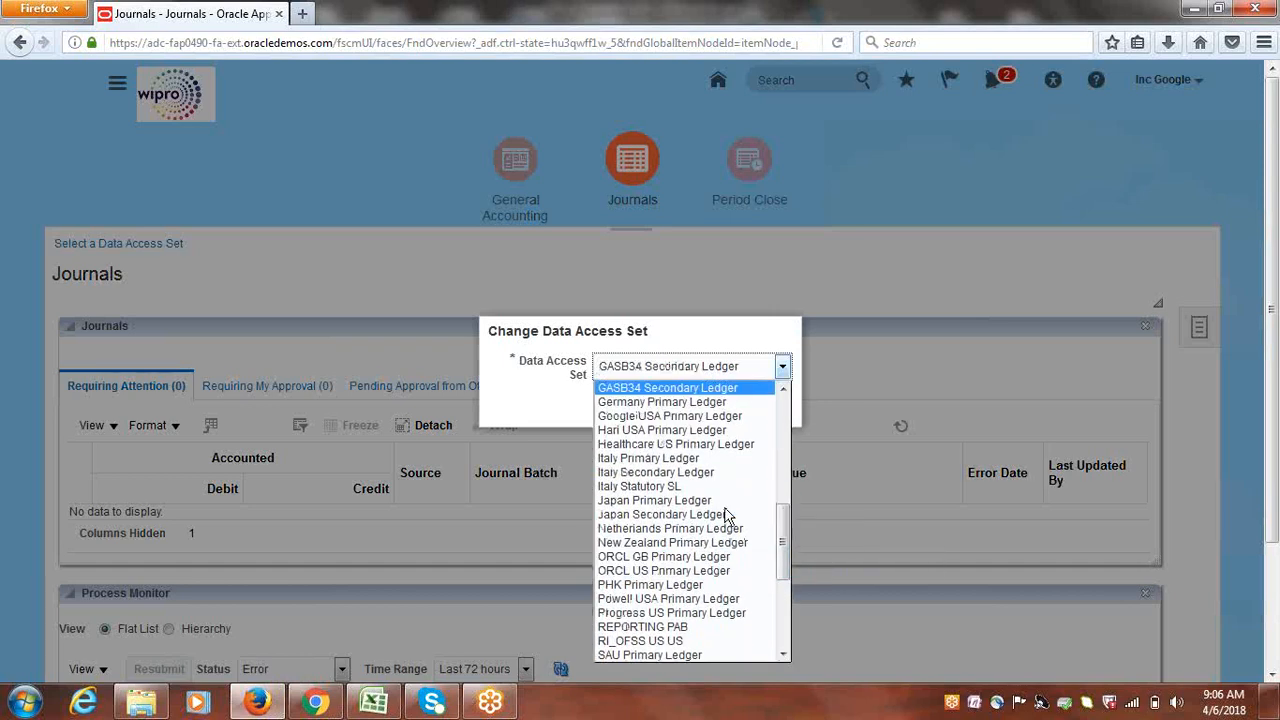
pyautogui.press('g')
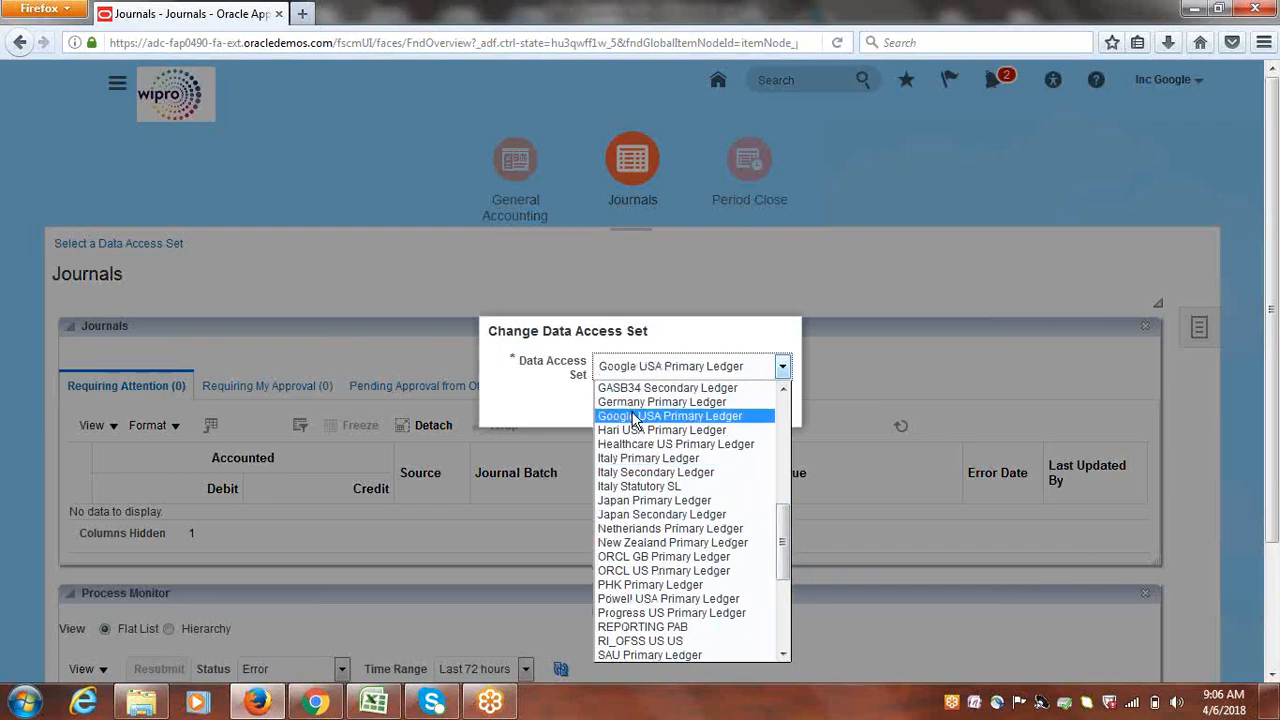
pyautogui.click(658, 414)
pyautogui.click(778, 404)
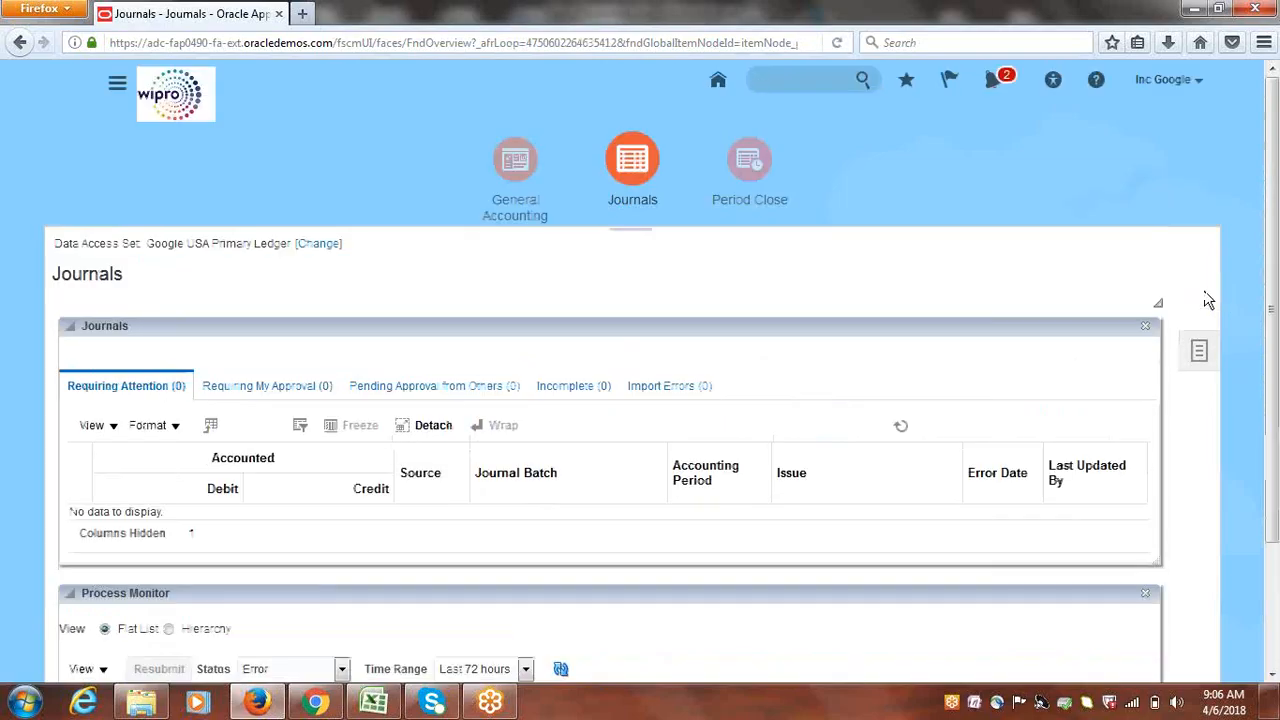
pyautogui.click(1199, 327)
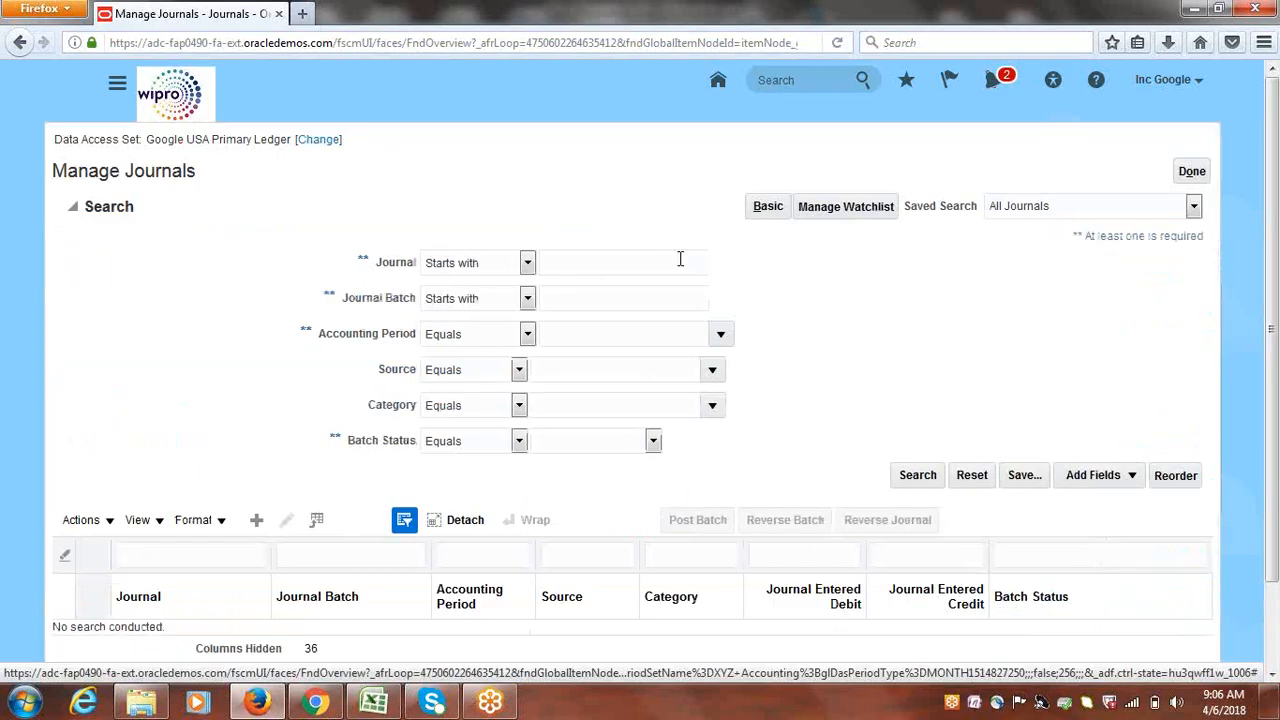
# Filter the journal search to the Apr-18 accounting period
pyautogui.click(594, 301)
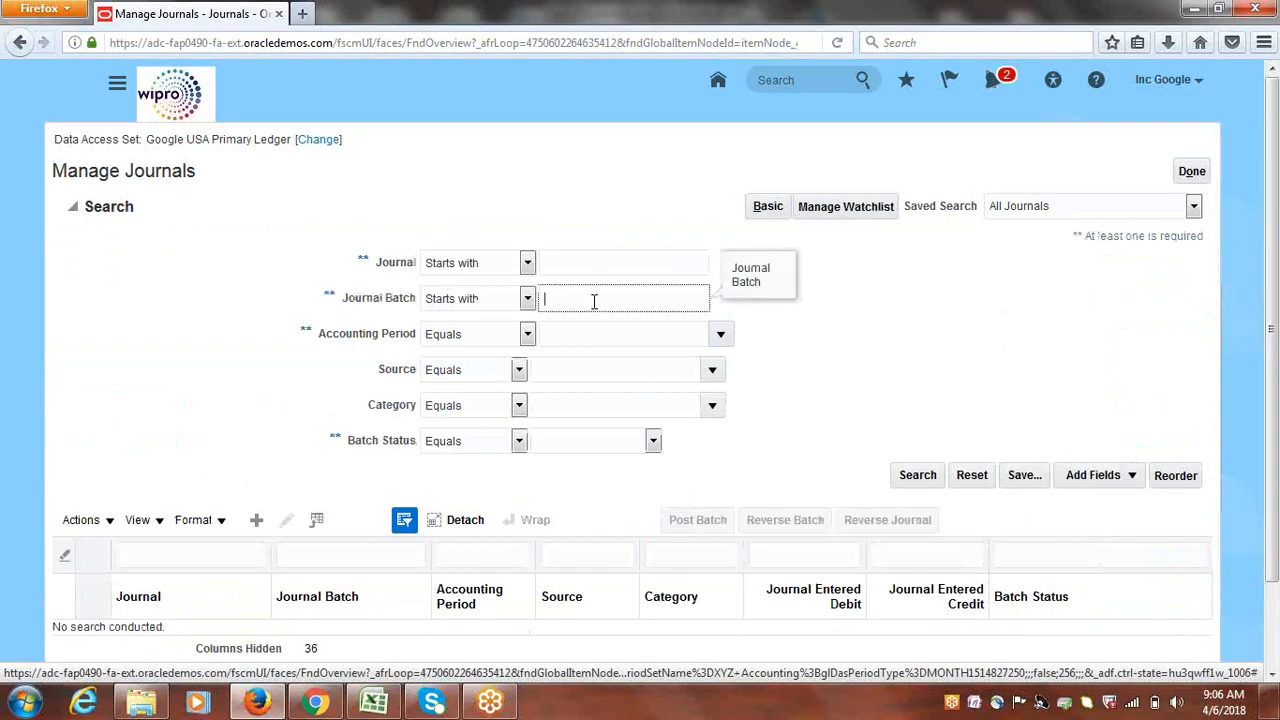
pyautogui.click(721, 333)
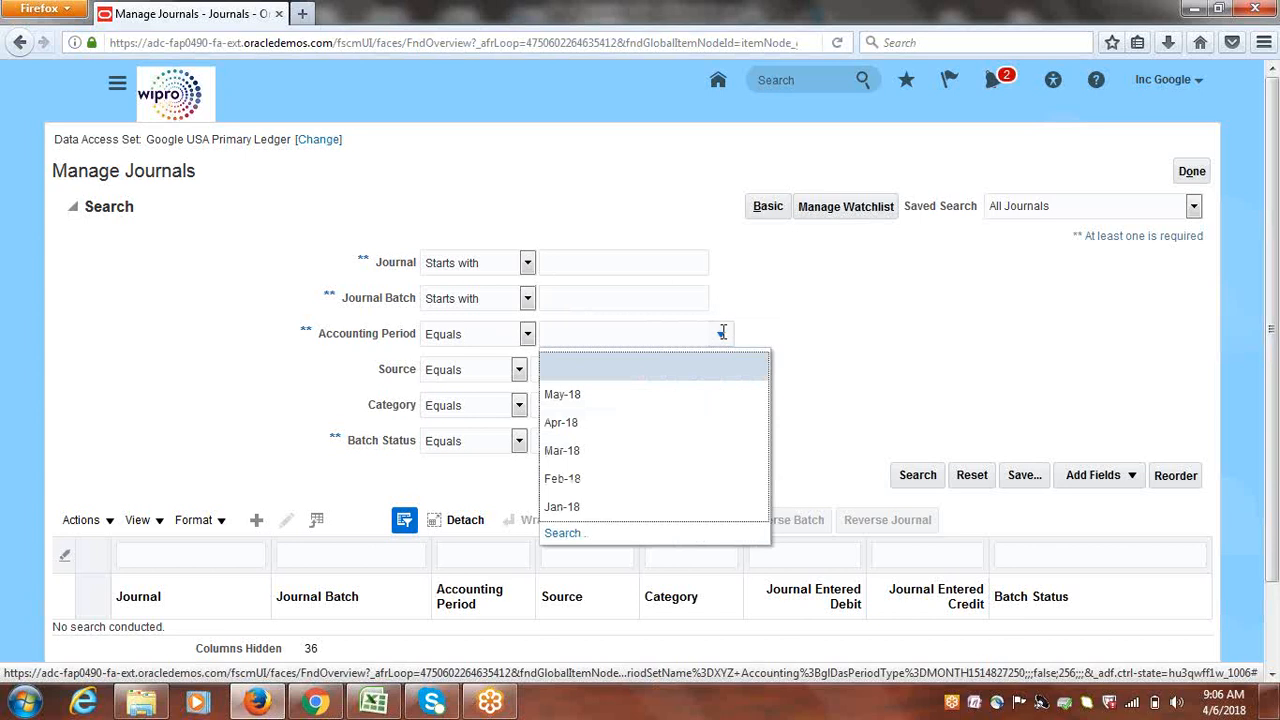
pyautogui.click(571, 425)
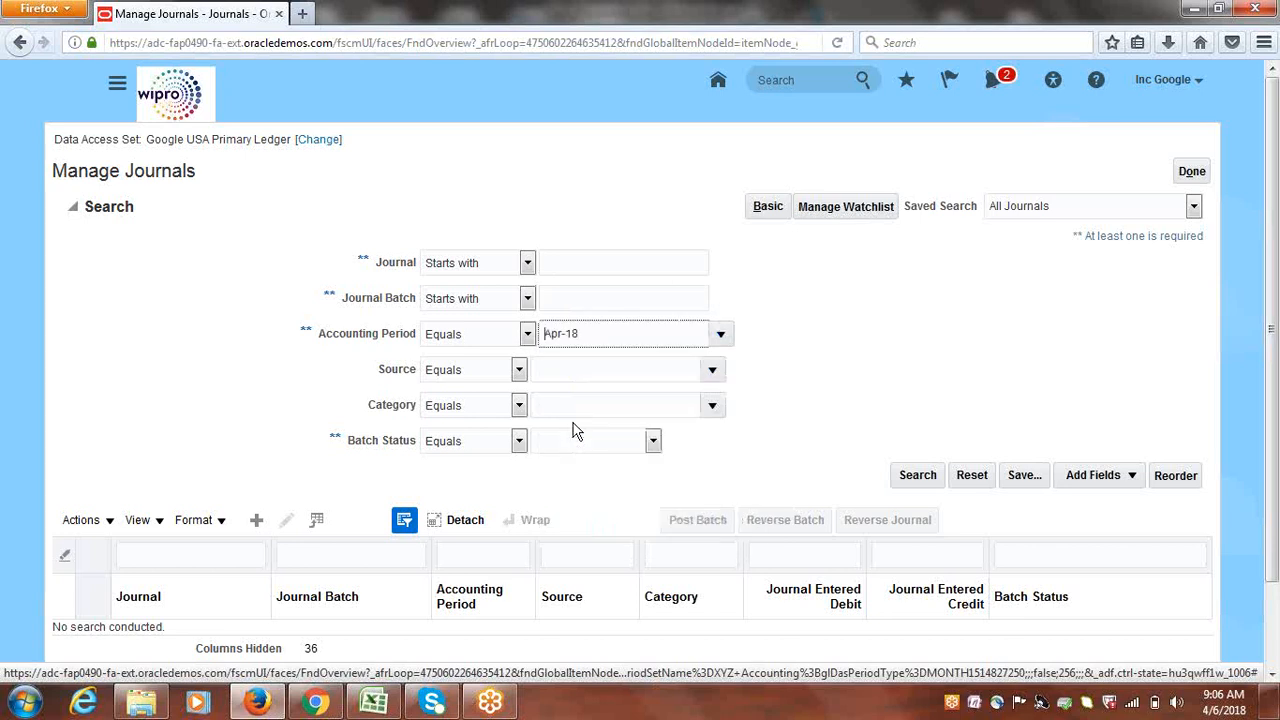
# Set the journal source to Payables and run the search
pyautogui.click(712, 372)
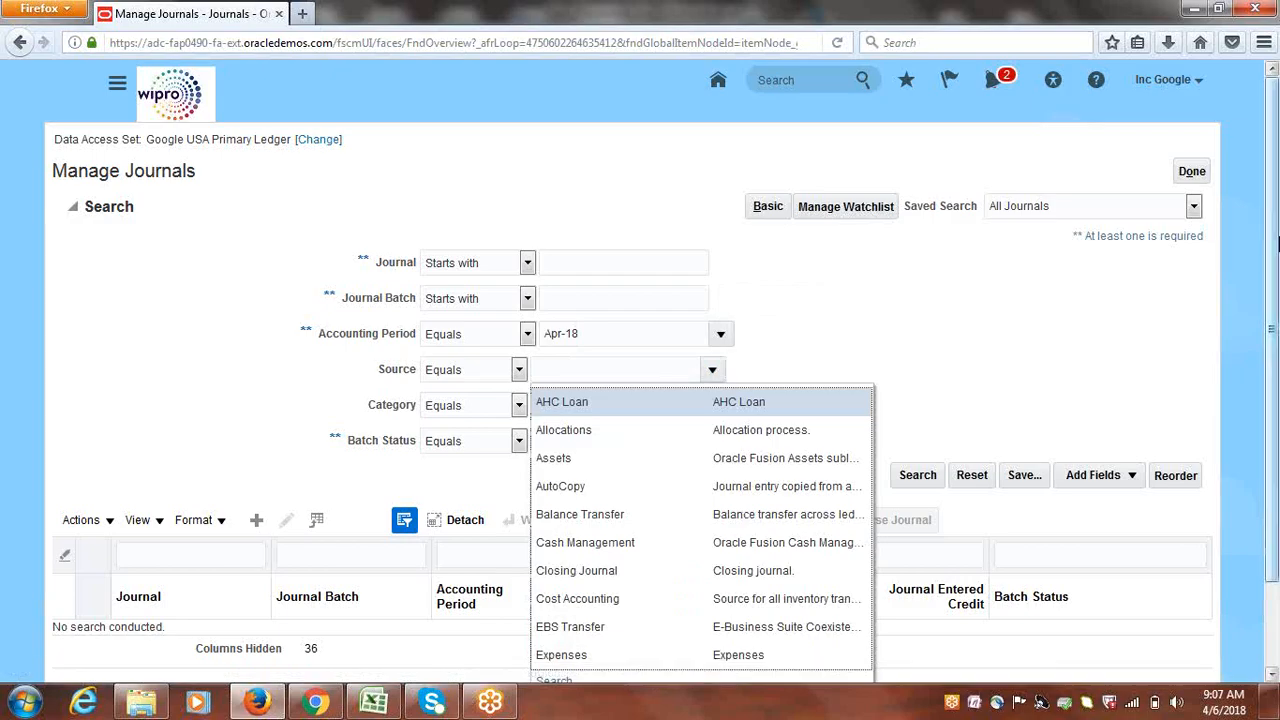
pyautogui.scroll(-2, 1270, 243)
pyautogui.click(562, 672)
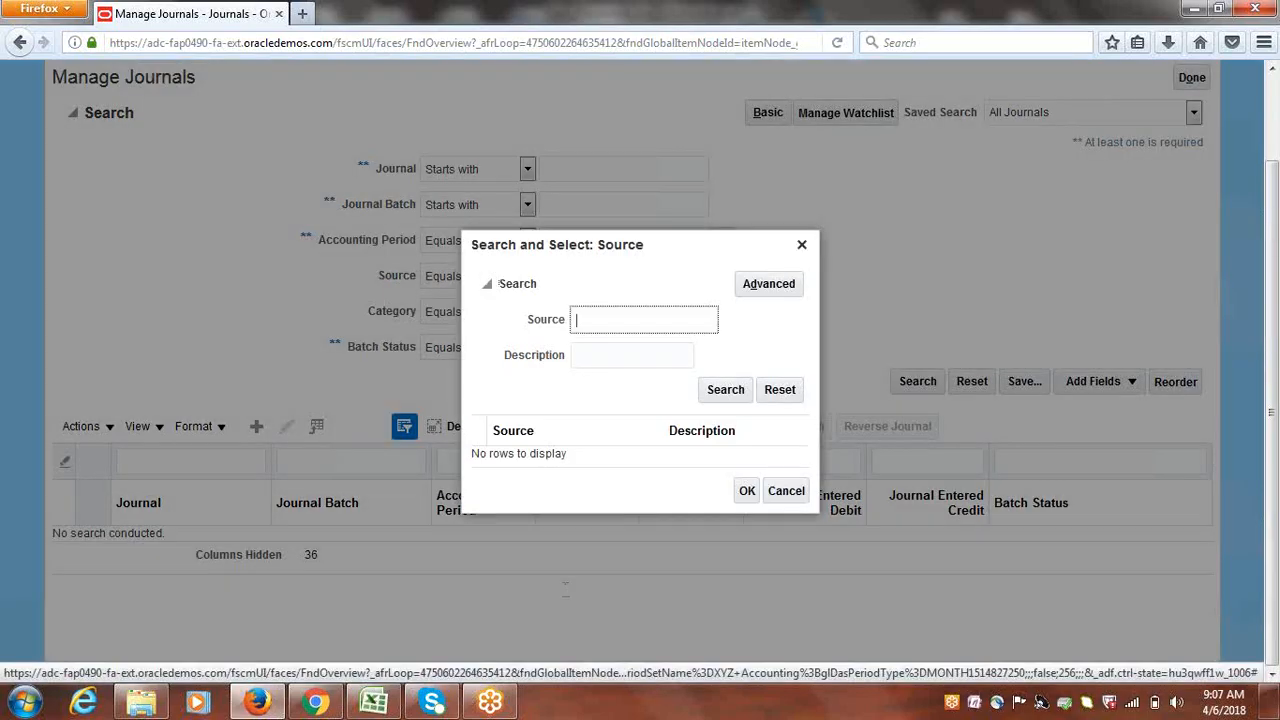
pyautogui.write('P')
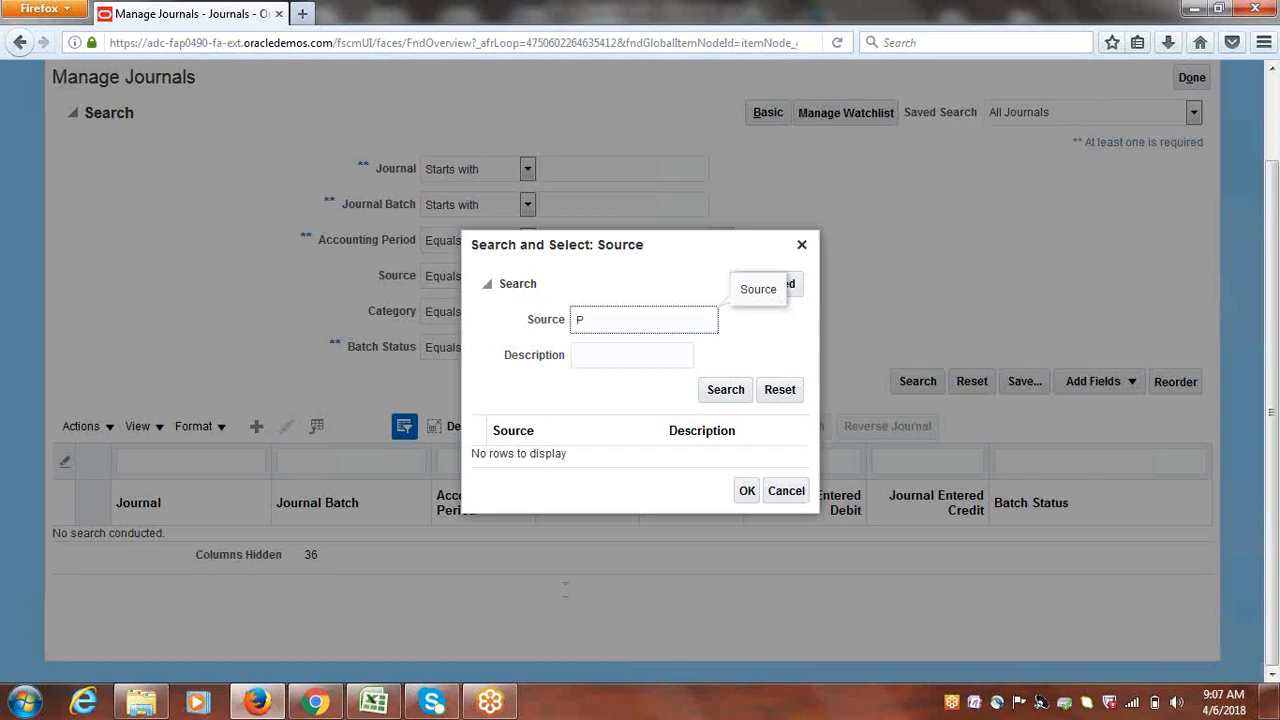
pyautogui.write('ayables')
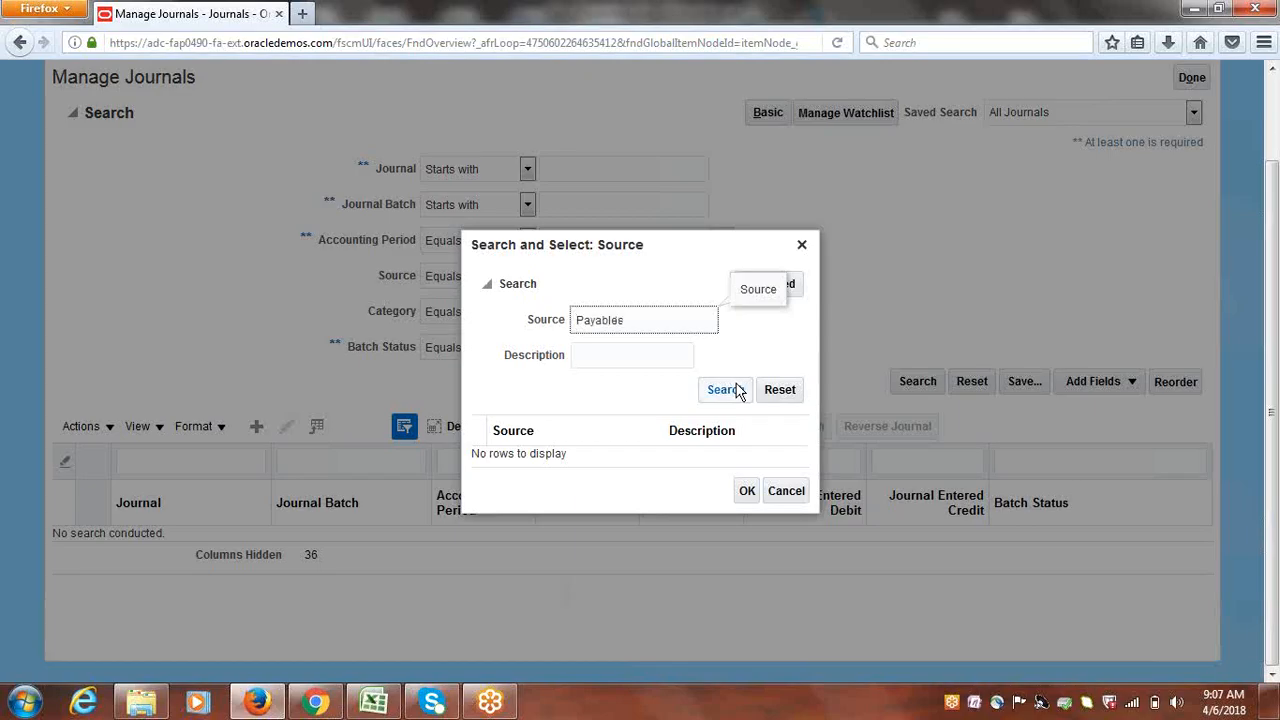
pyautogui.click(730, 390)
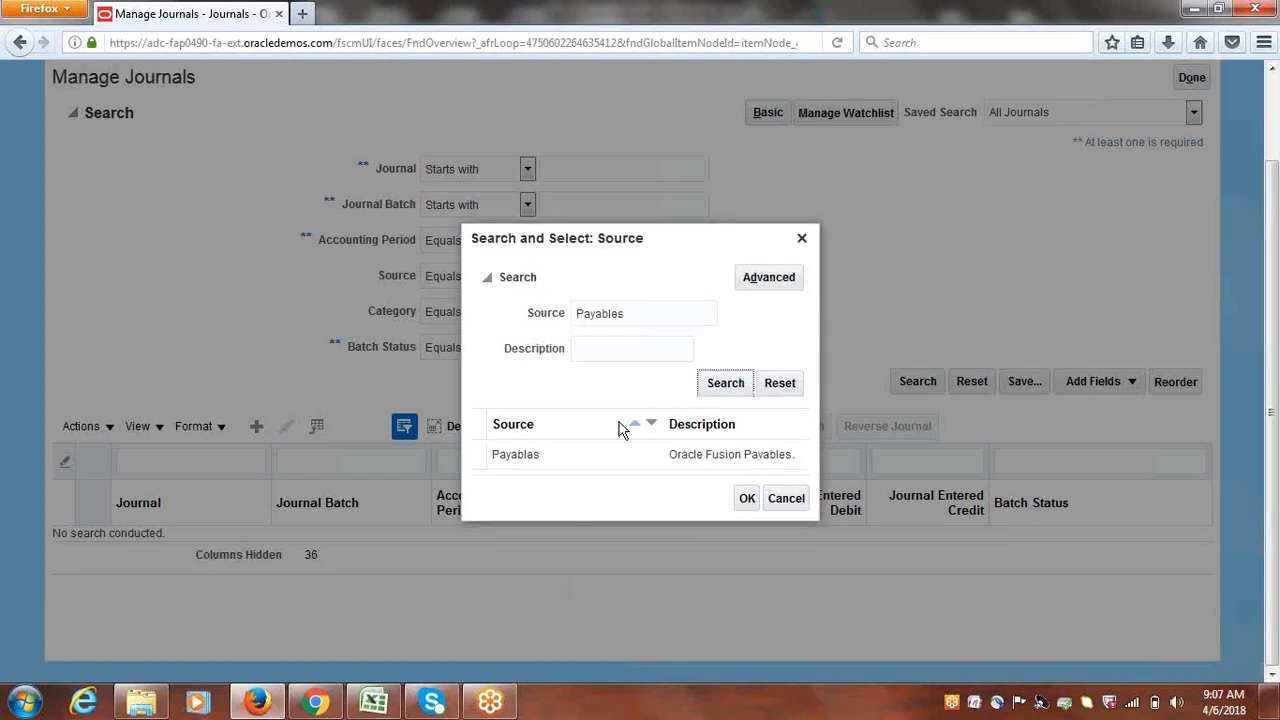
pyautogui.click(600, 456)
pyautogui.click(746, 498)
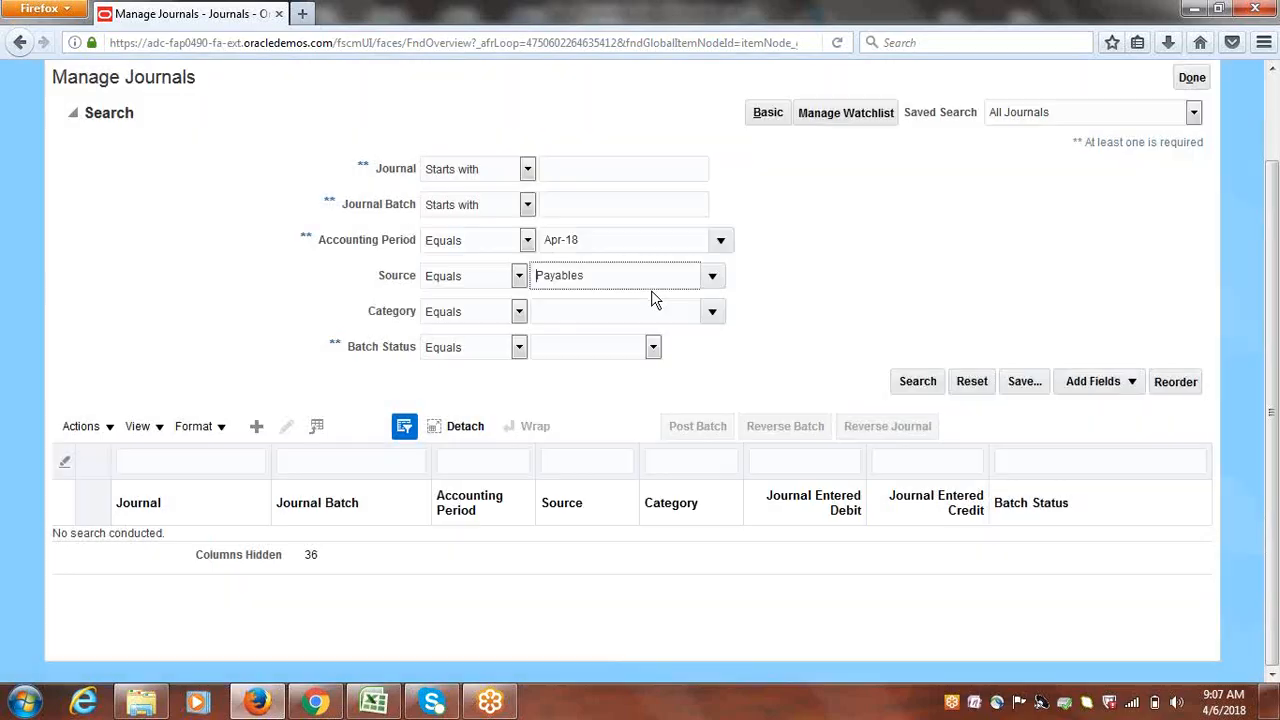
pyautogui.click(918, 381)
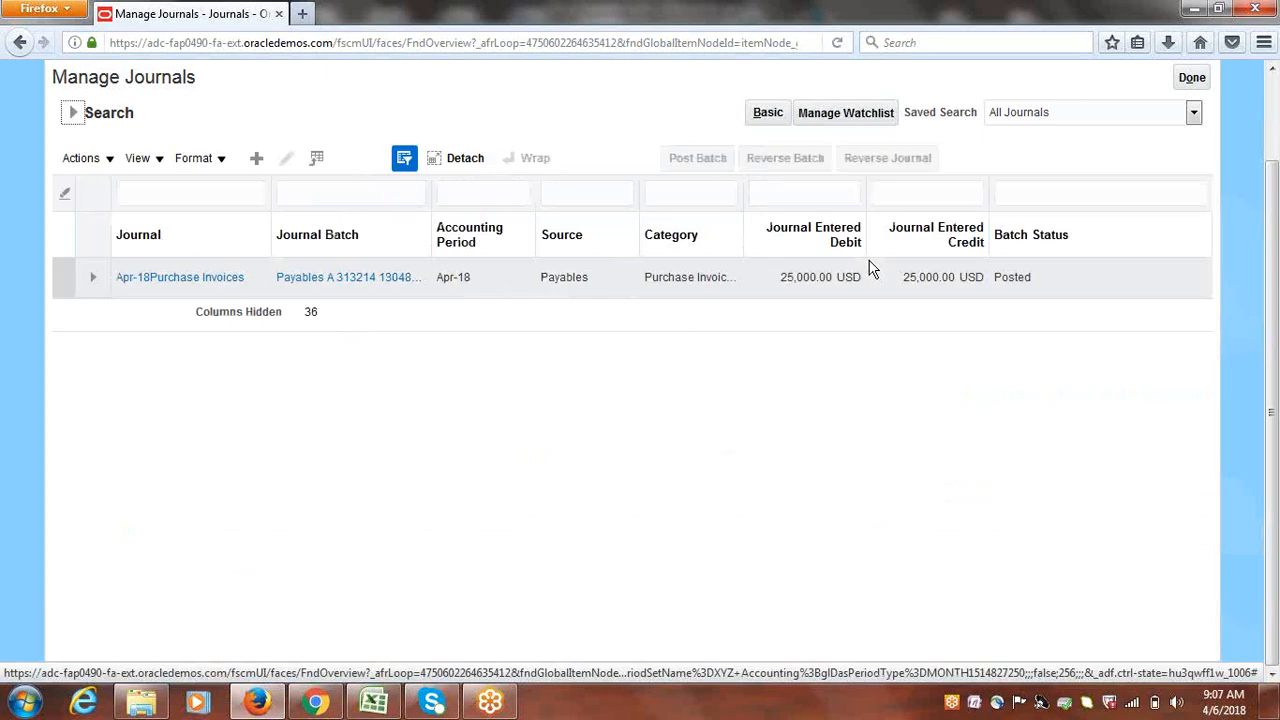
pyautogui.scroll(2, 800, 435)
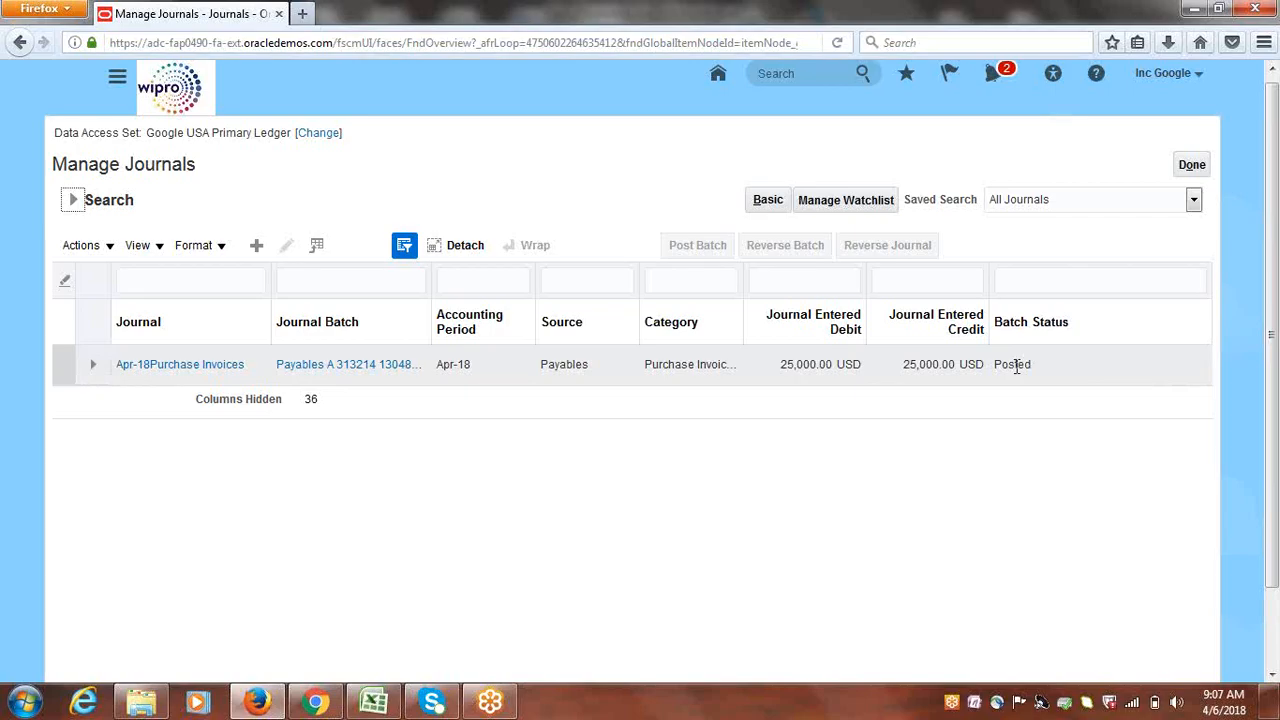
# Open the Apr-18Purchase Invoices journal and select line 1 of its three journal lines
pyautogui.click(157, 367)
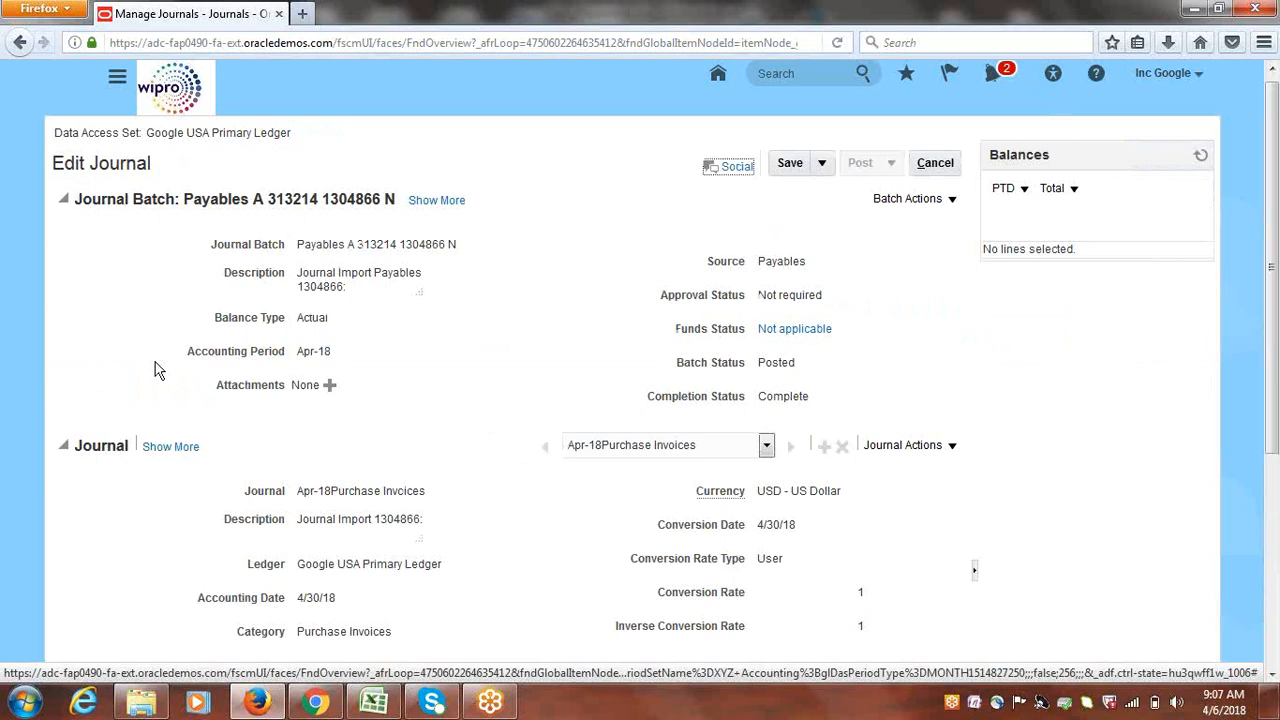
pyautogui.scroll(-1, 1272, 303)
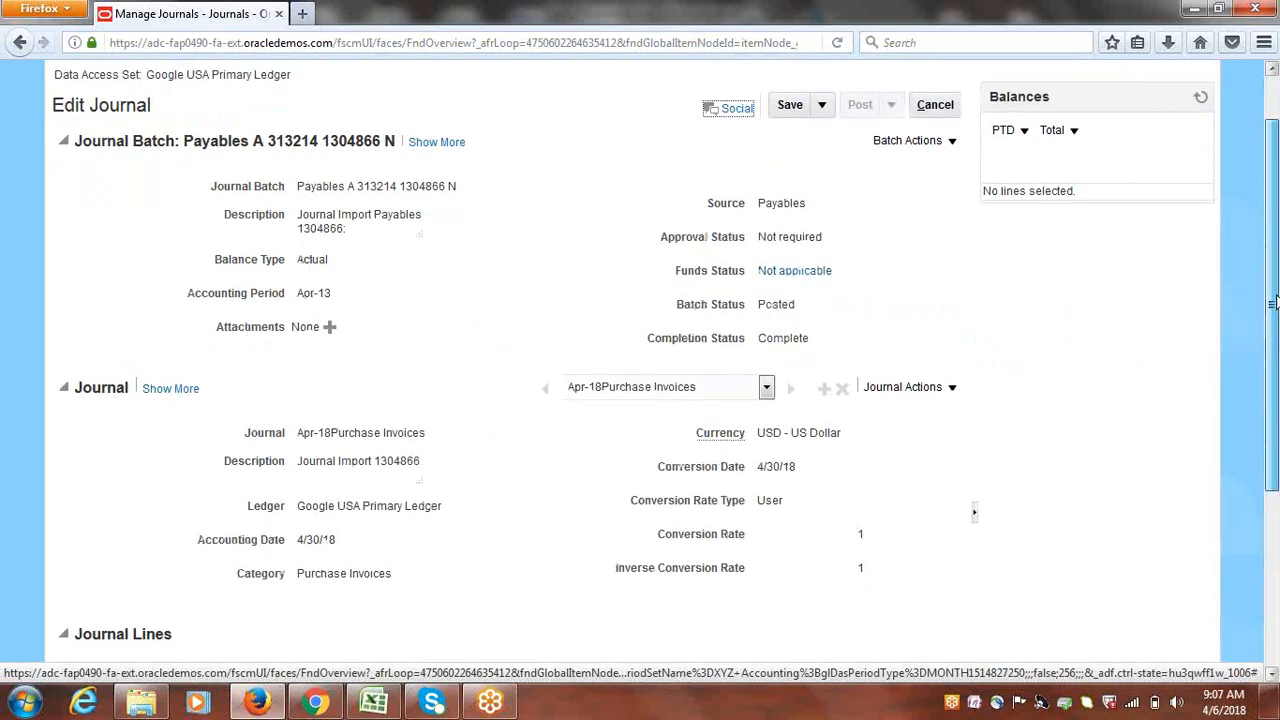
pyautogui.moveTo(1272, 303); pyautogui.dragTo(1272, 478)
pyautogui.moveTo(1279, 385); pyautogui.dragTo(1279, 535)
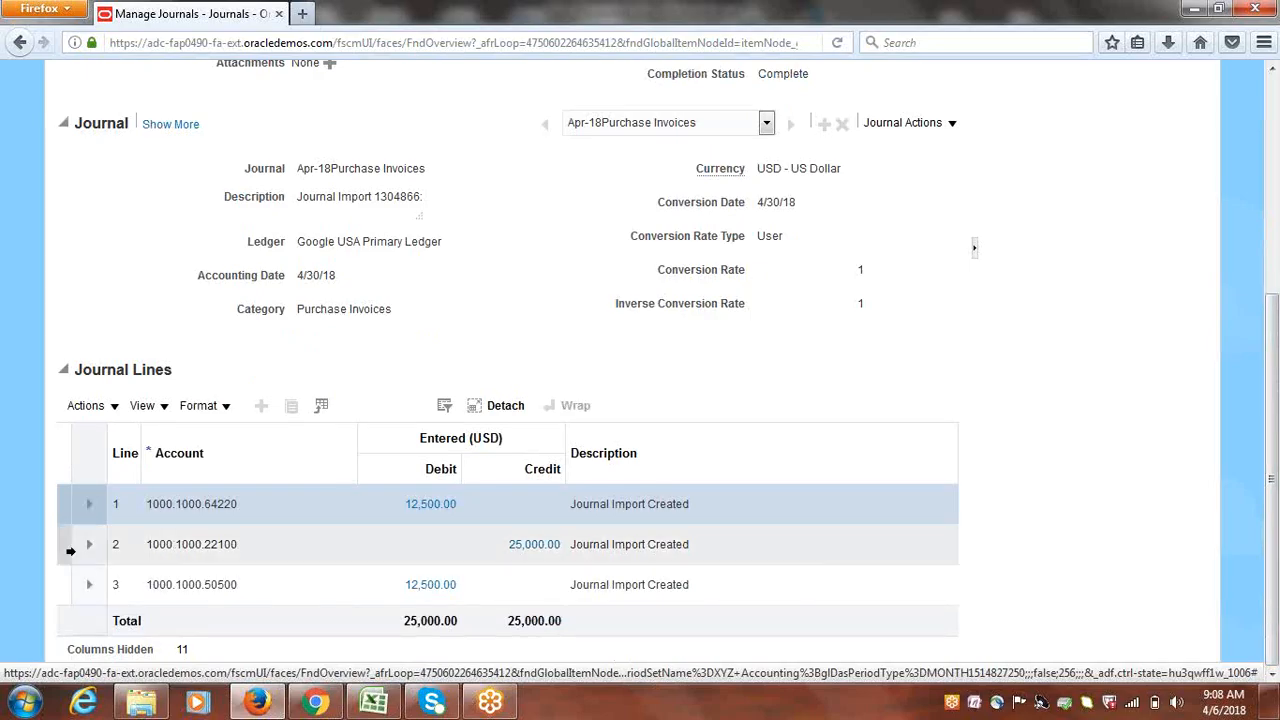
pyautogui.click(63, 513)
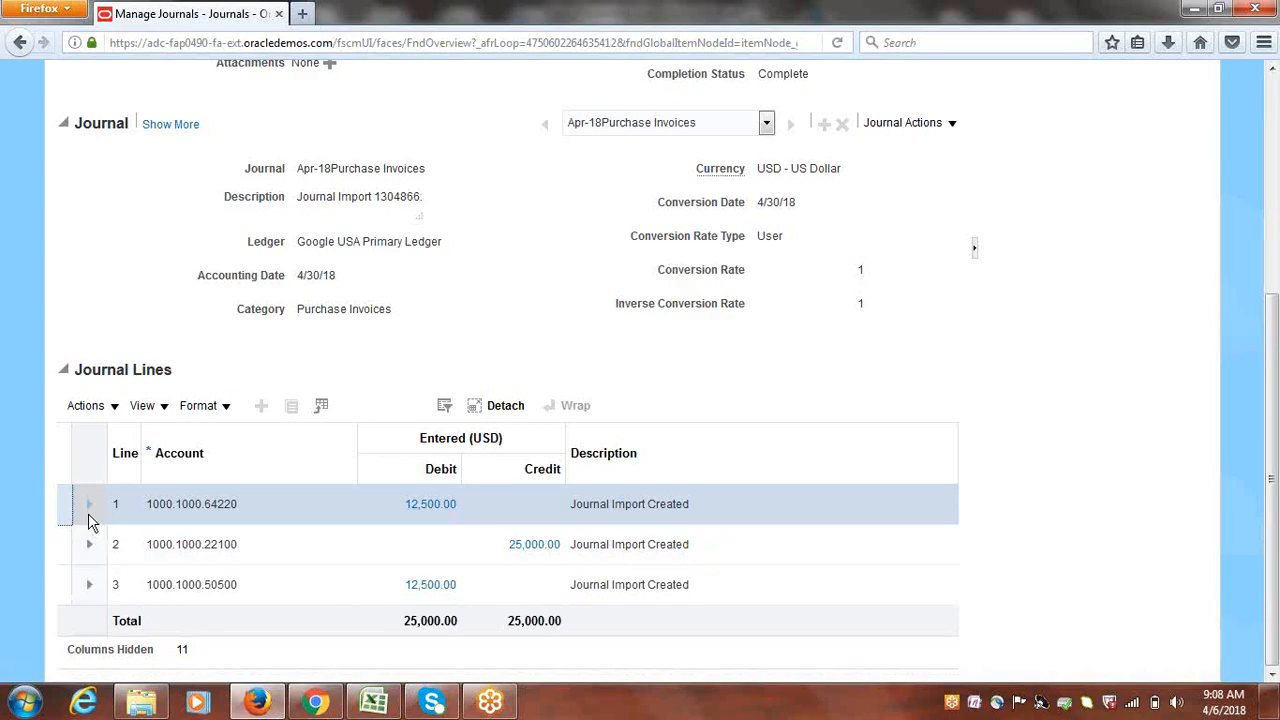
# Drill into line 1's 12,500.00 debit and review INV1's party, site and 25000 amount
pyautogui.click(427, 507)
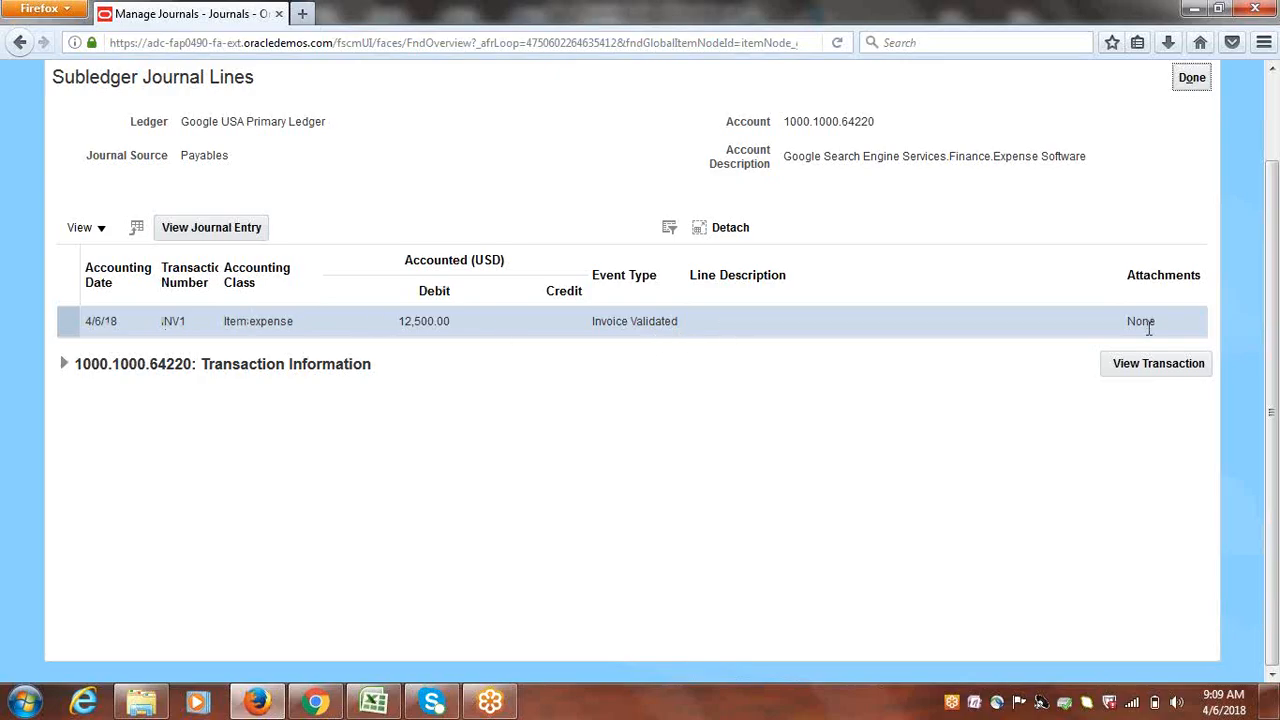
pyautogui.click(62, 365)
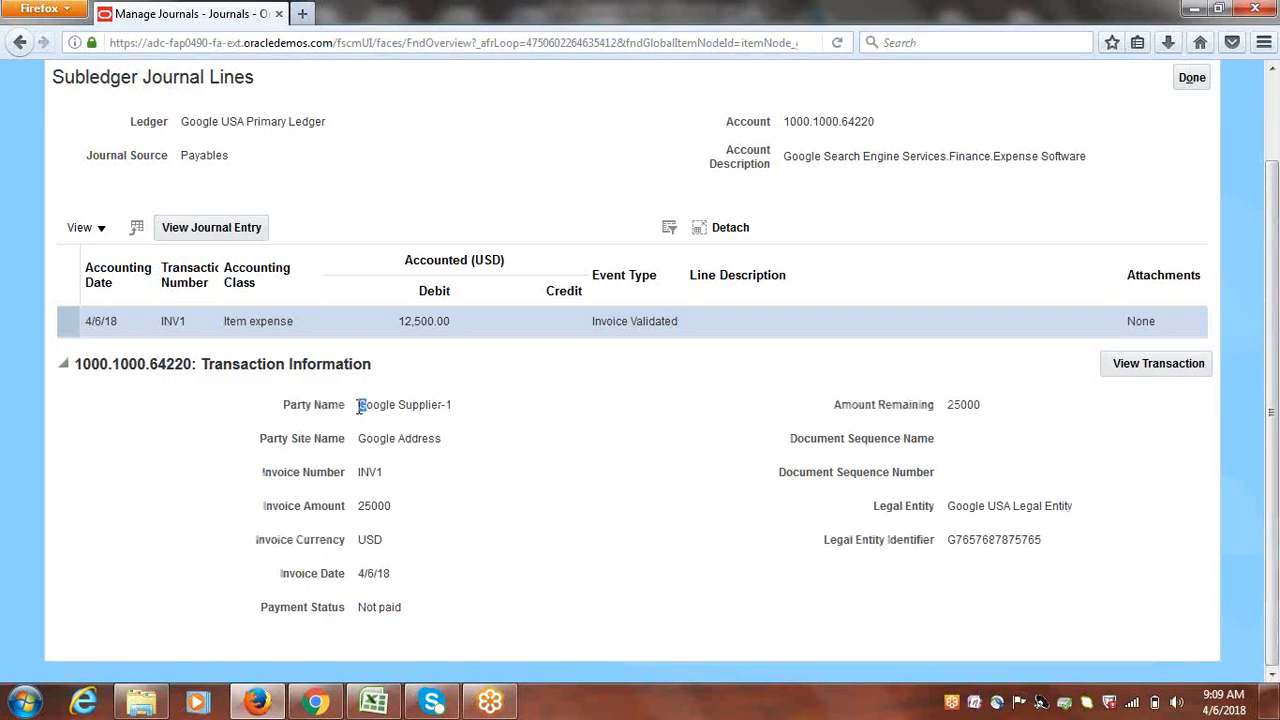
pyautogui.moveTo(358, 405); pyautogui.dragTo(478, 414)
pyautogui.tripleClick(364, 441)
pyautogui.doubleClick(374, 506)
pyautogui.click(370, 538)
# Open invoice INV1 and review its header, including the Google US Business Unit
pyautogui.click(1143, 367)
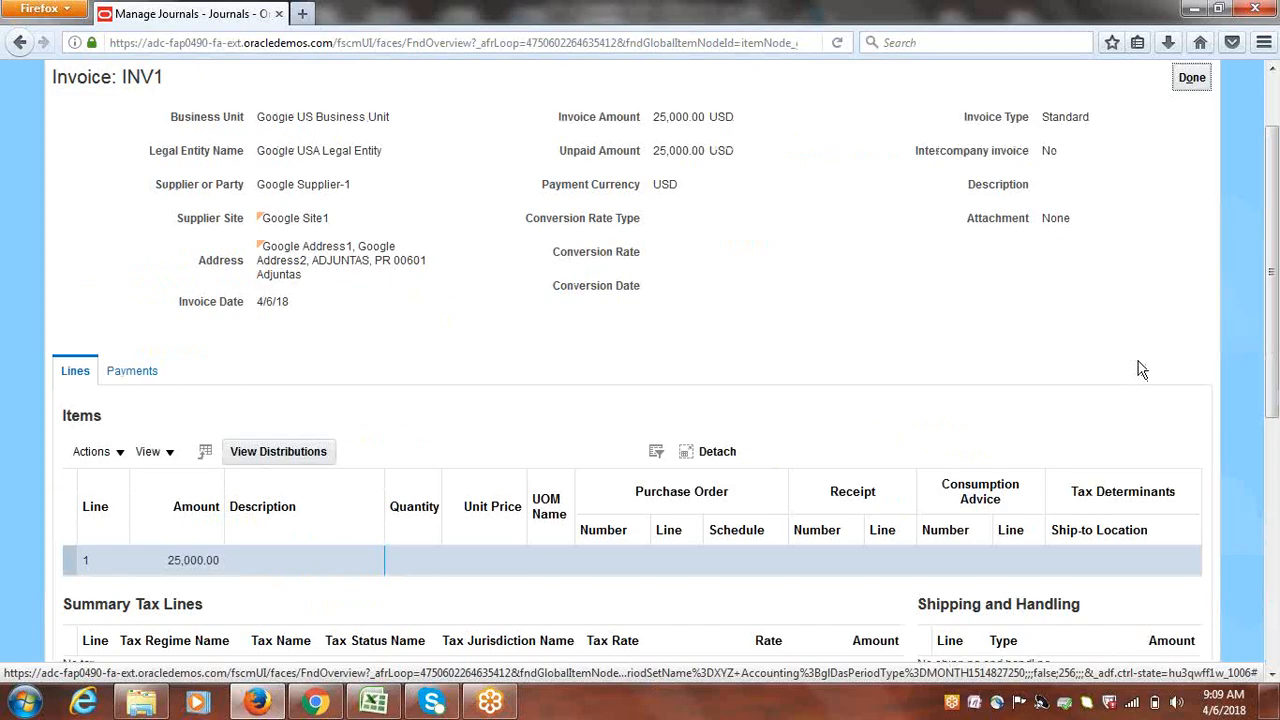
pyautogui.moveTo(1277, 322); pyautogui.dragTo(1278, 254)
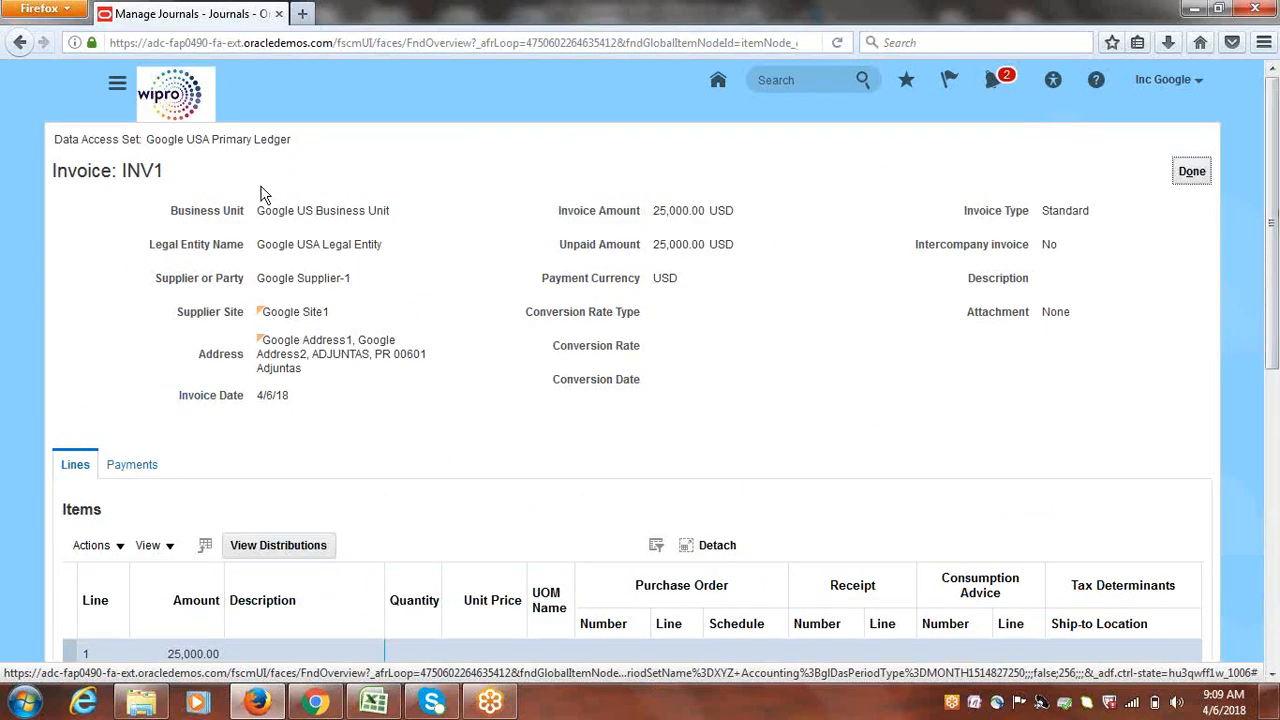
pyautogui.moveTo(122, 172); pyautogui.dragTo(294, 151)
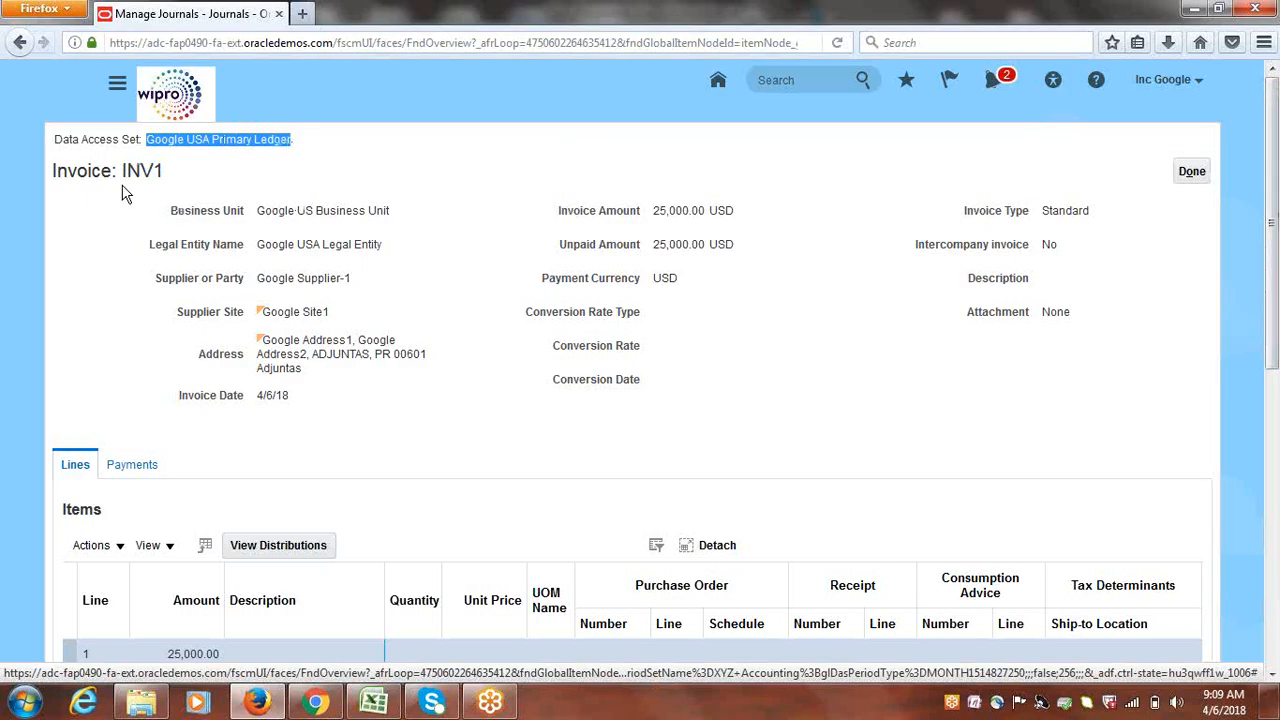
pyautogui.moveTo(258, 210); pyautogui.dragTo(398, 213)
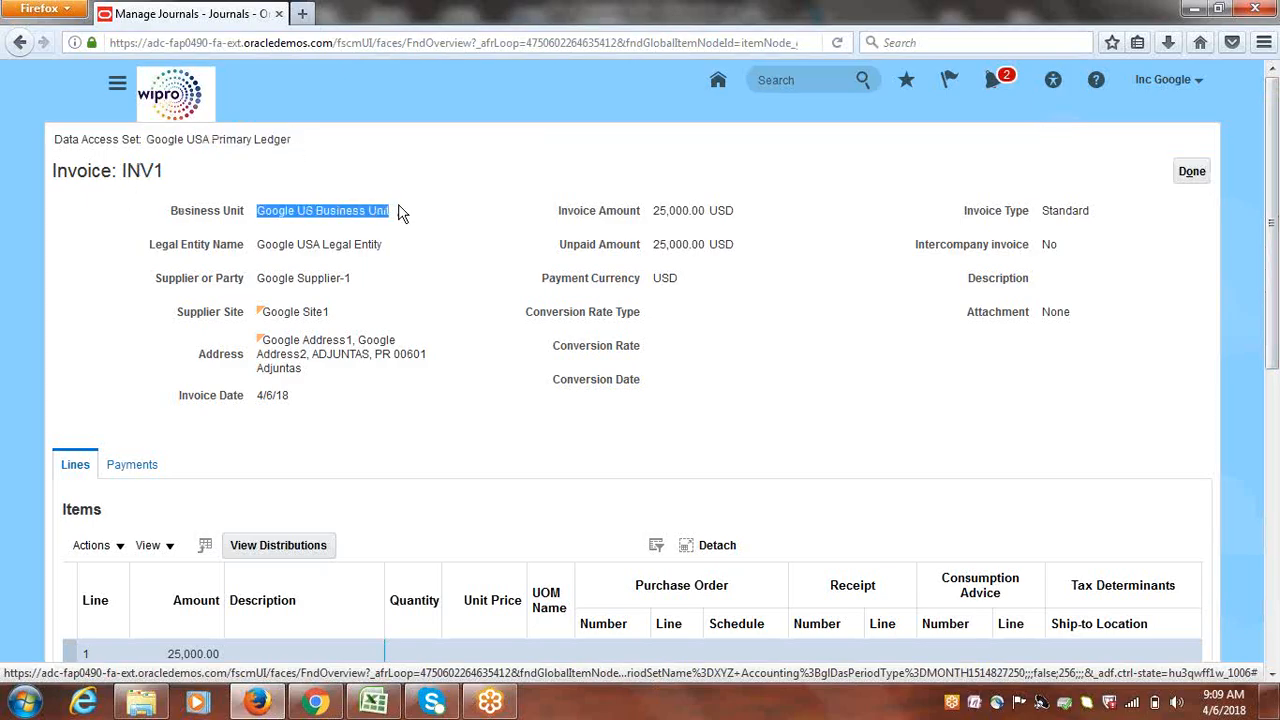
pyautogui.click(478, 228)
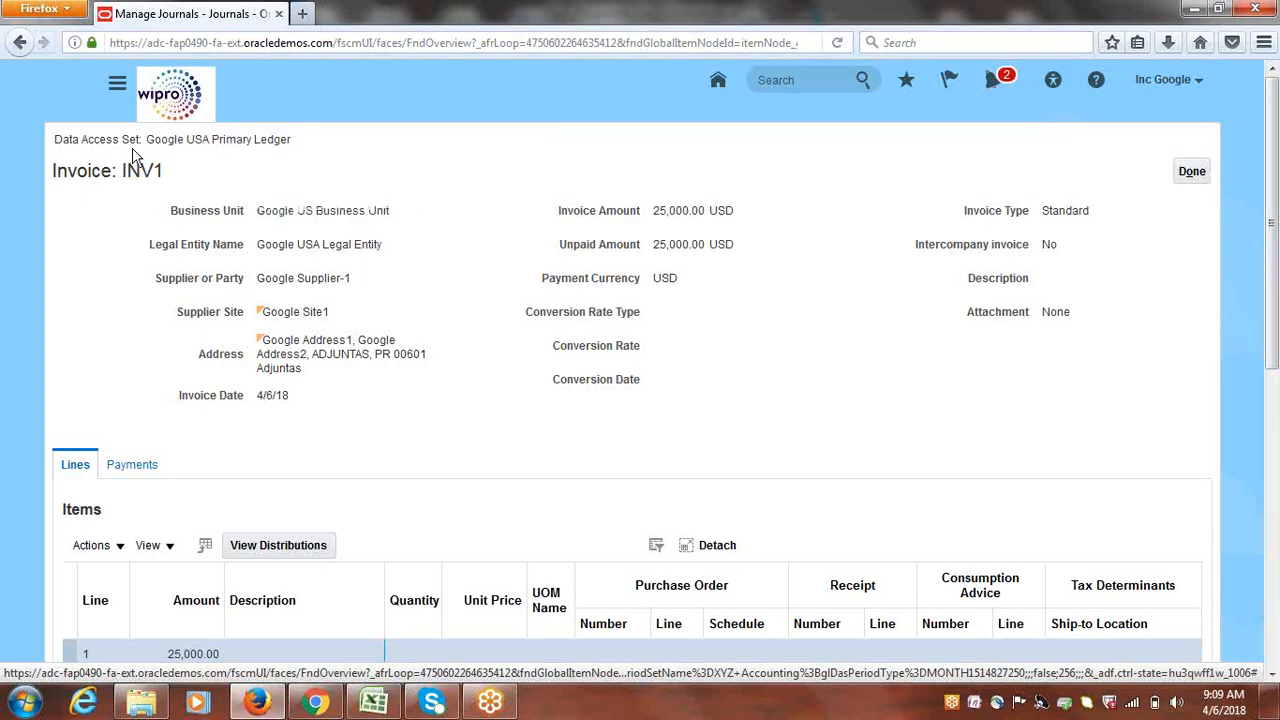
pyautogui.scroll(-1, 1276, 220)
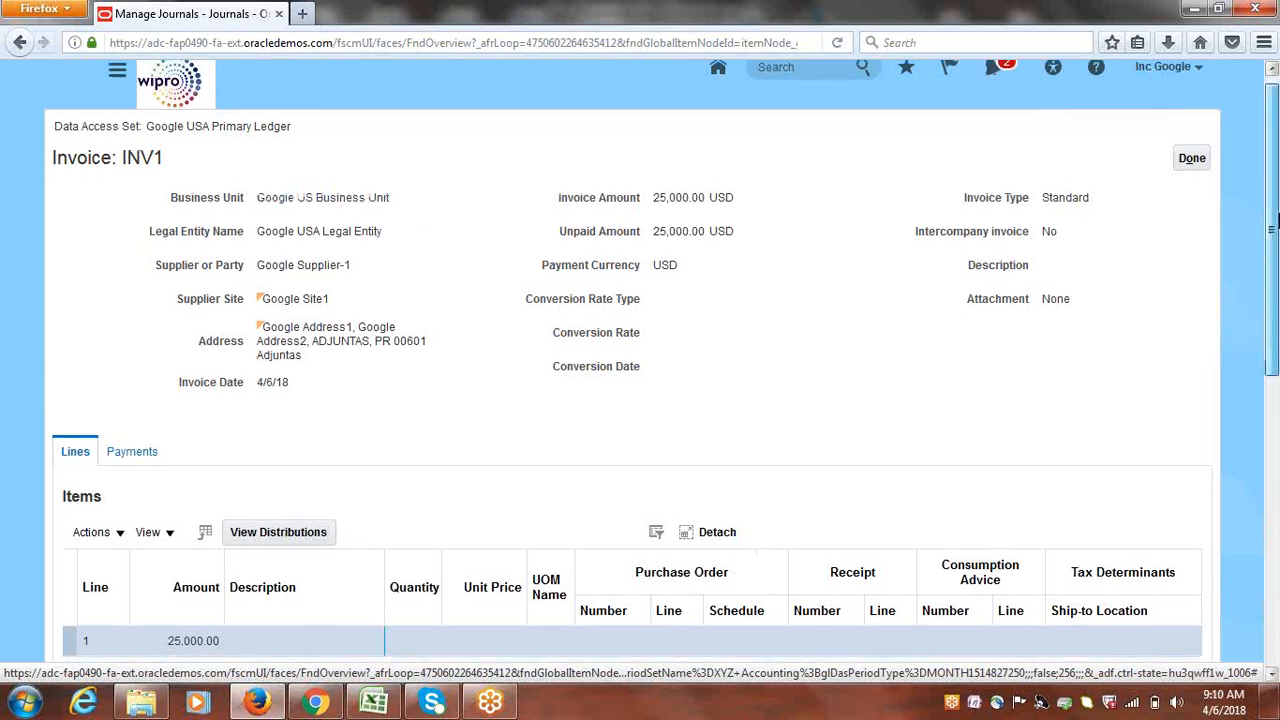
pyautogui.moveTo(1277, 220); pyautogui.dragTo(1266, 133)
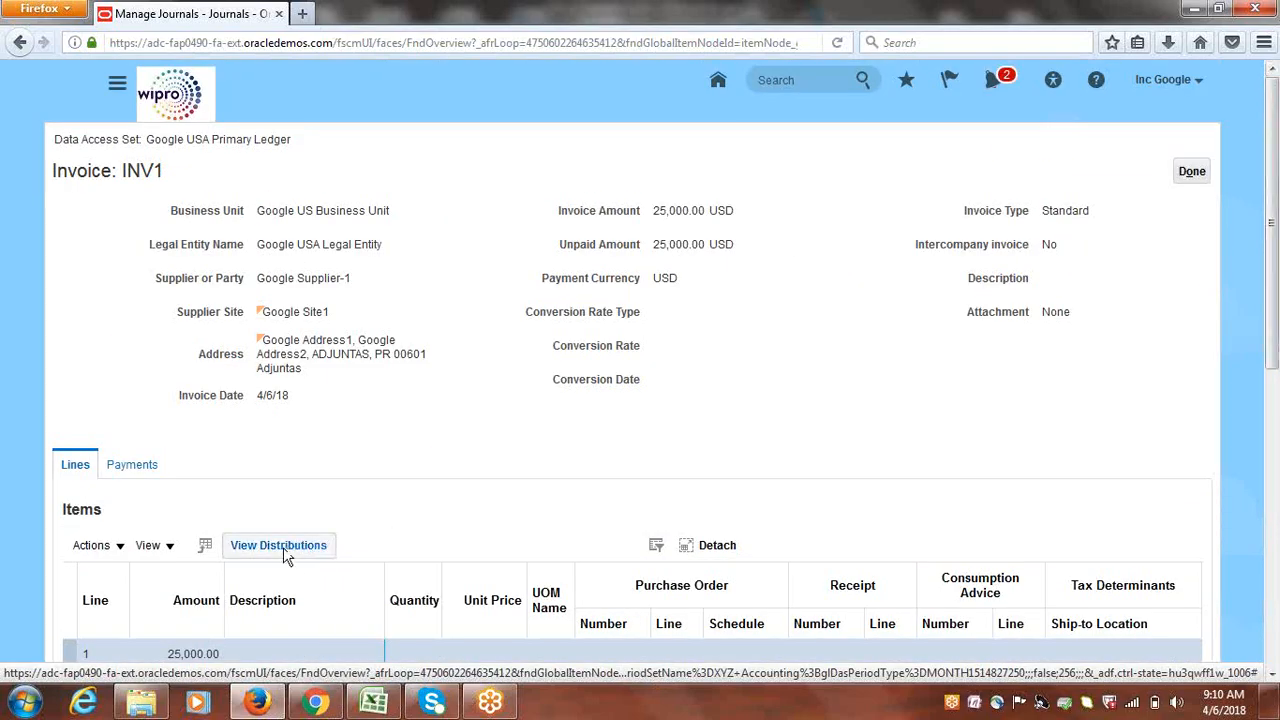
# Confirm INV1 has no payments, then leave the subledger journal lines
pyautogui.click(131, 466)
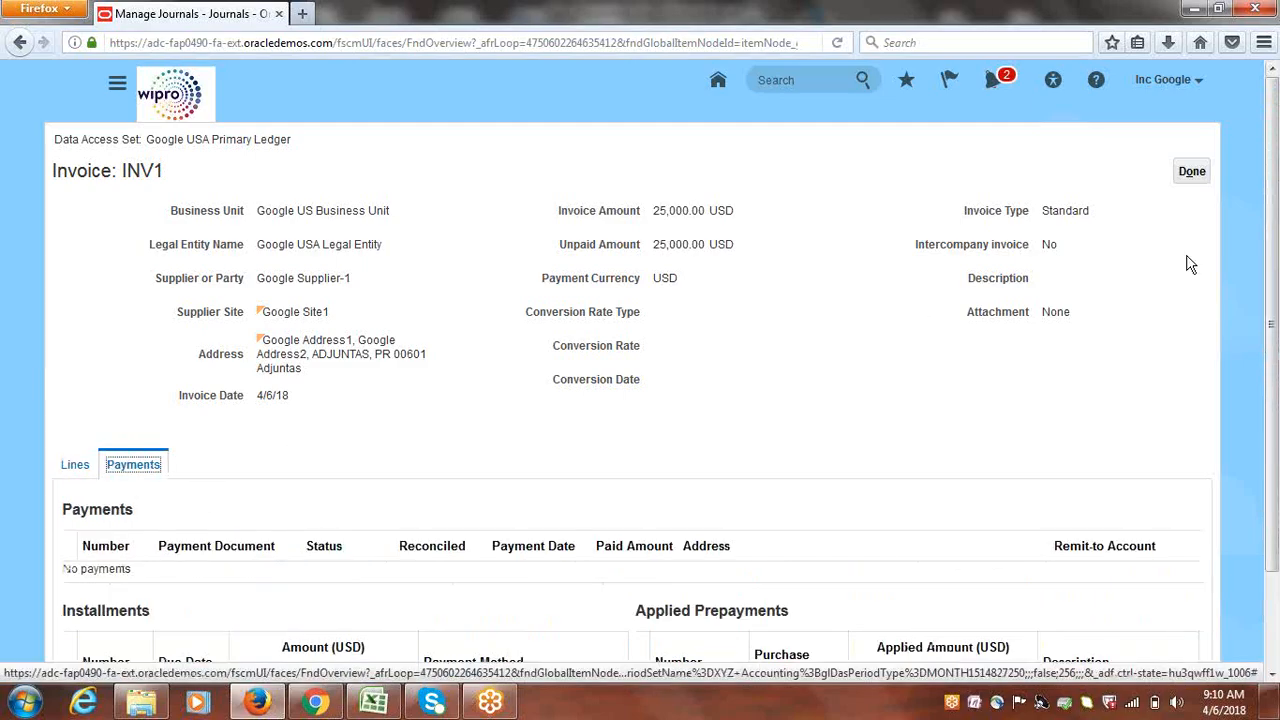
pyautogui.doubleClick(1052, 211)
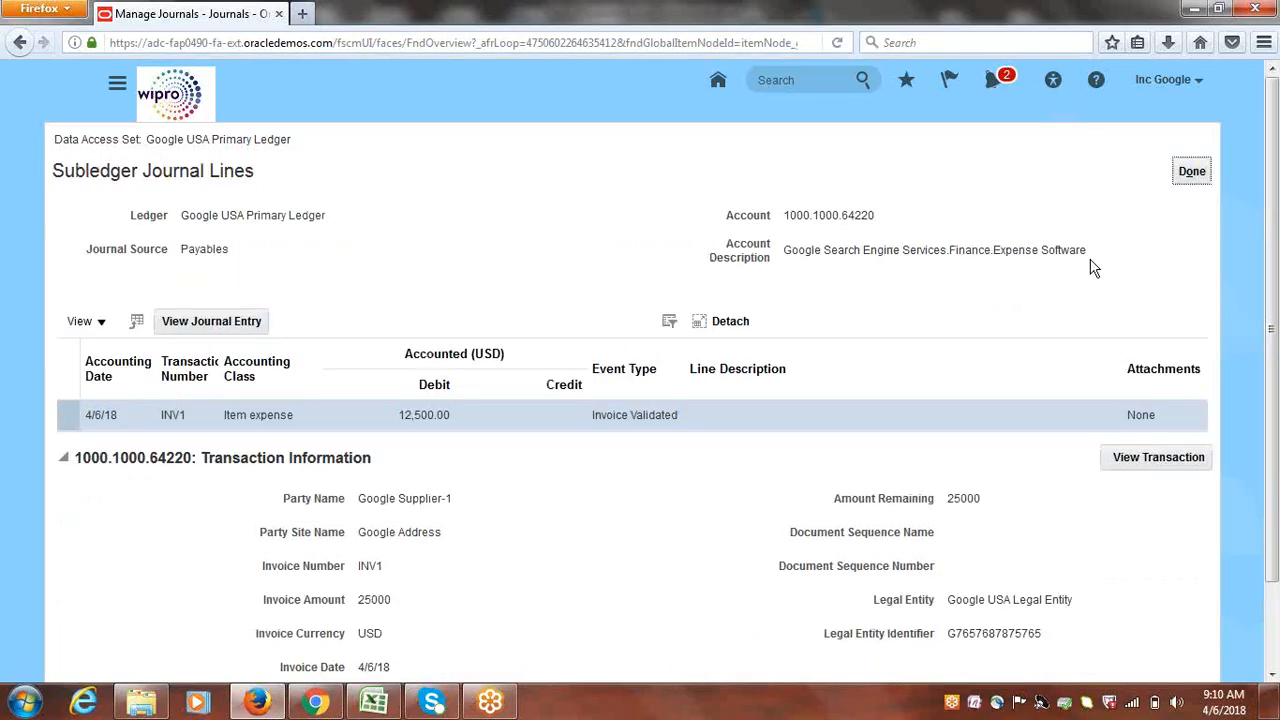
pyautogui.click(1189, 171)
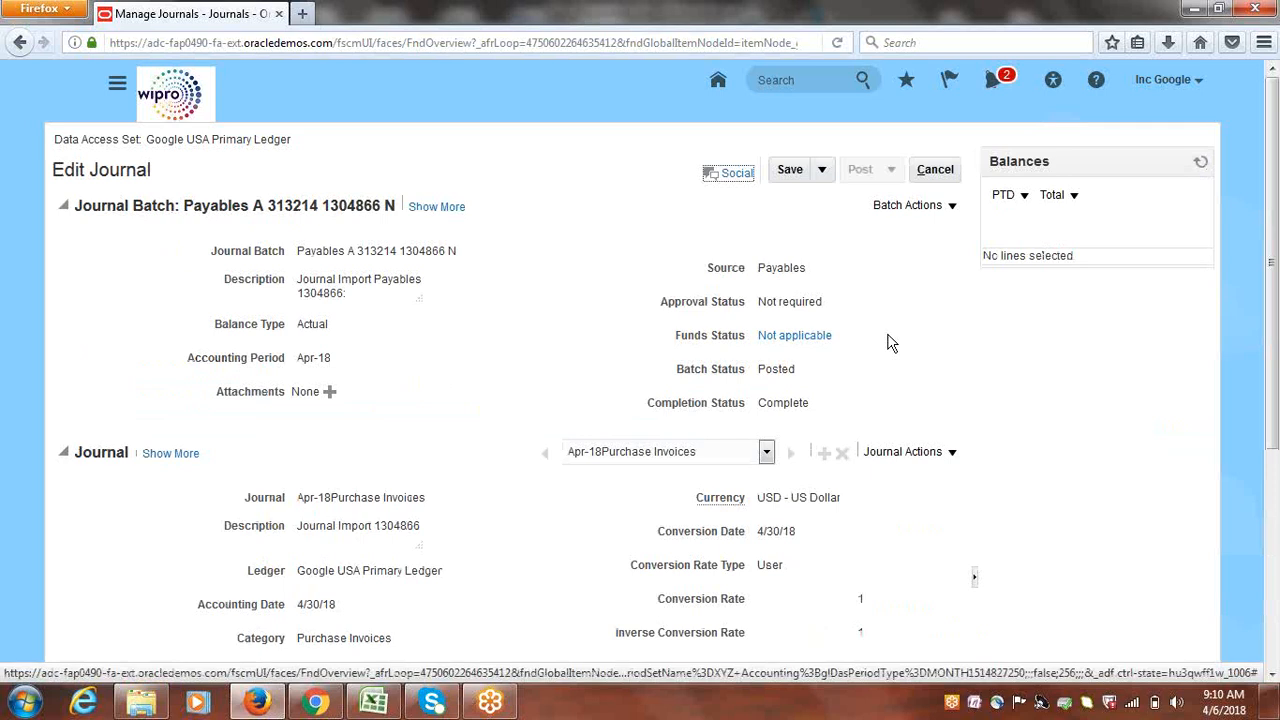
# Return to Manage Journals, reopen the Apr-18Purchase Invoices journal and select line 1
pyautogui.click(936, 170)
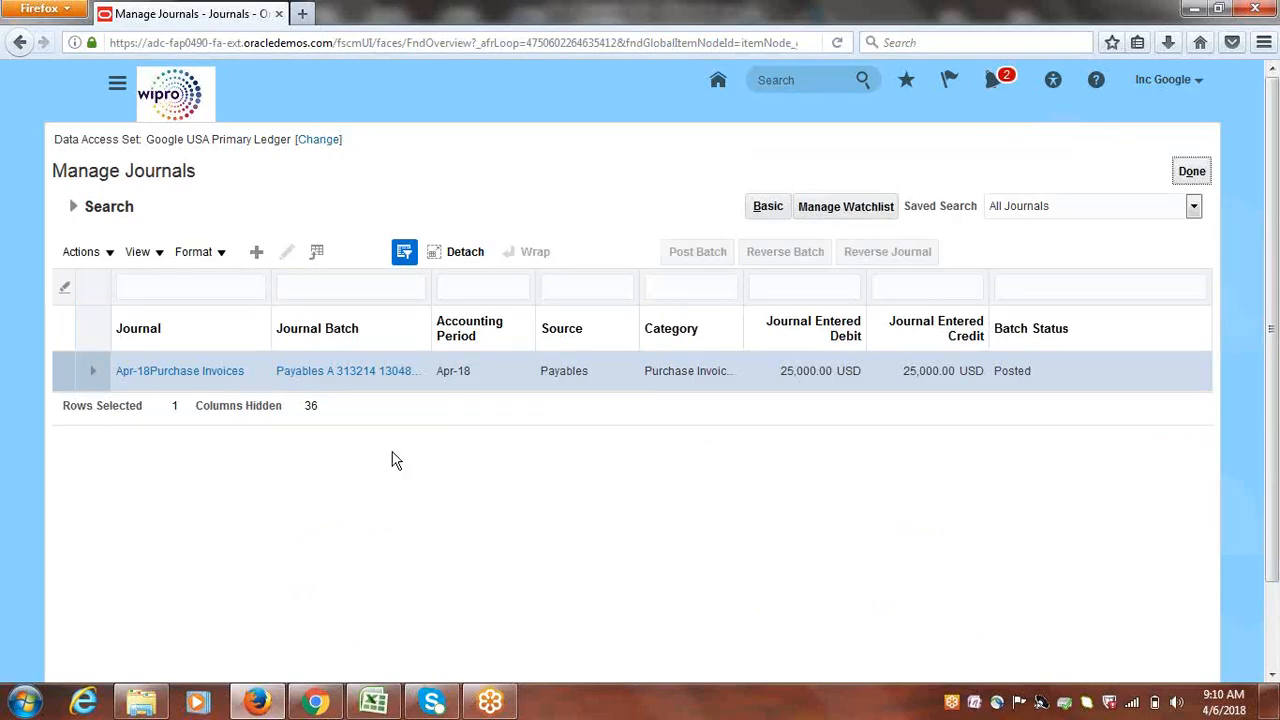
pyautogui.click(205, 375)
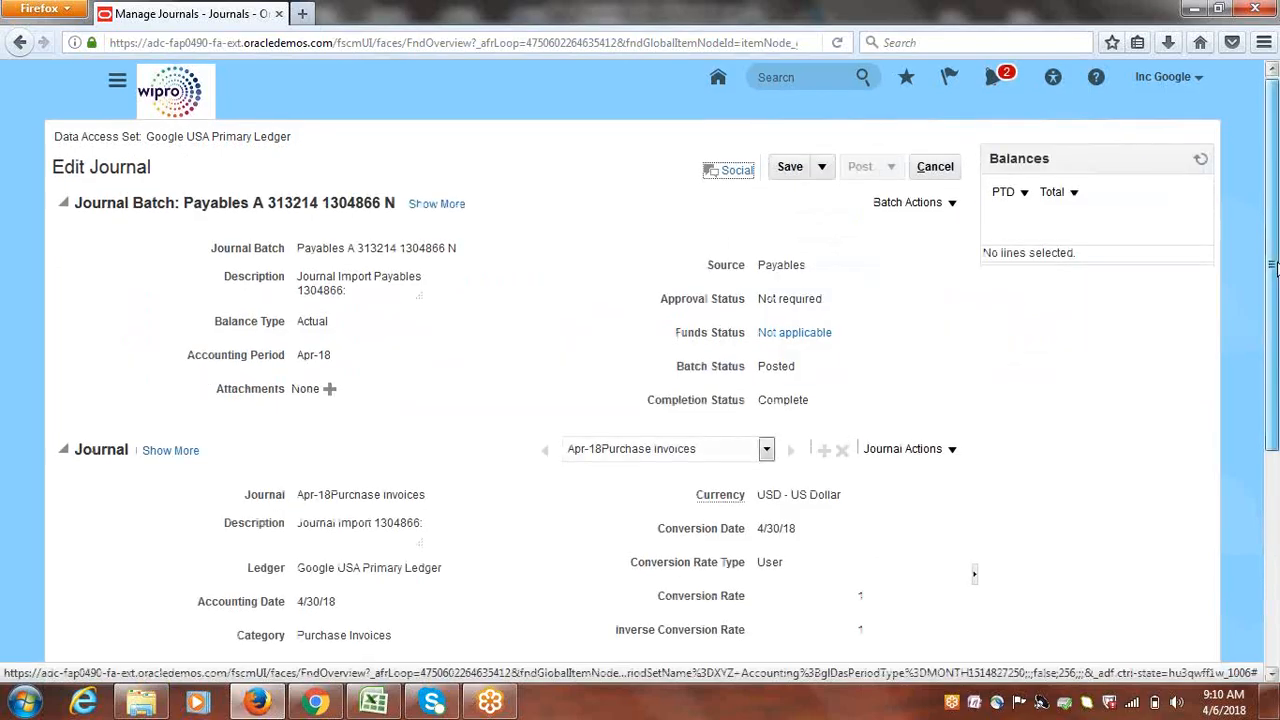
pyautogui.moveTo(1273, 245); pyautogui.dragTo(1273, 480)
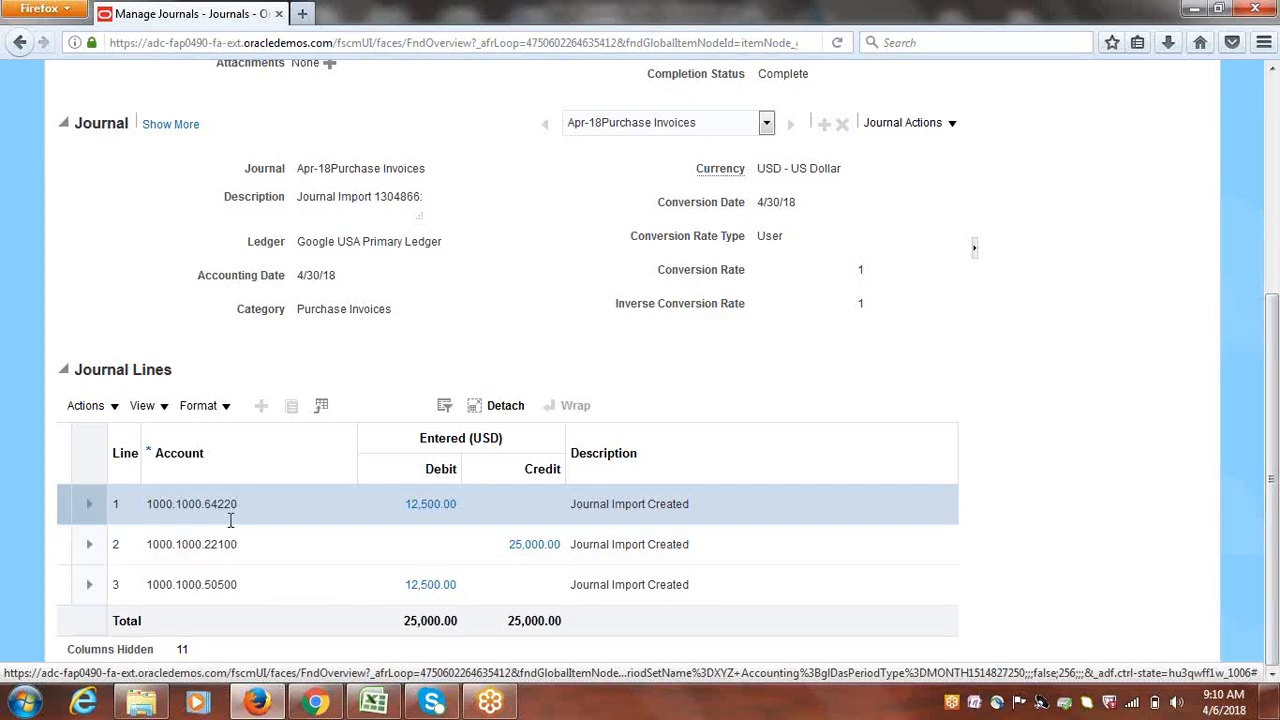
pyautogui.moveTo(225, 504)
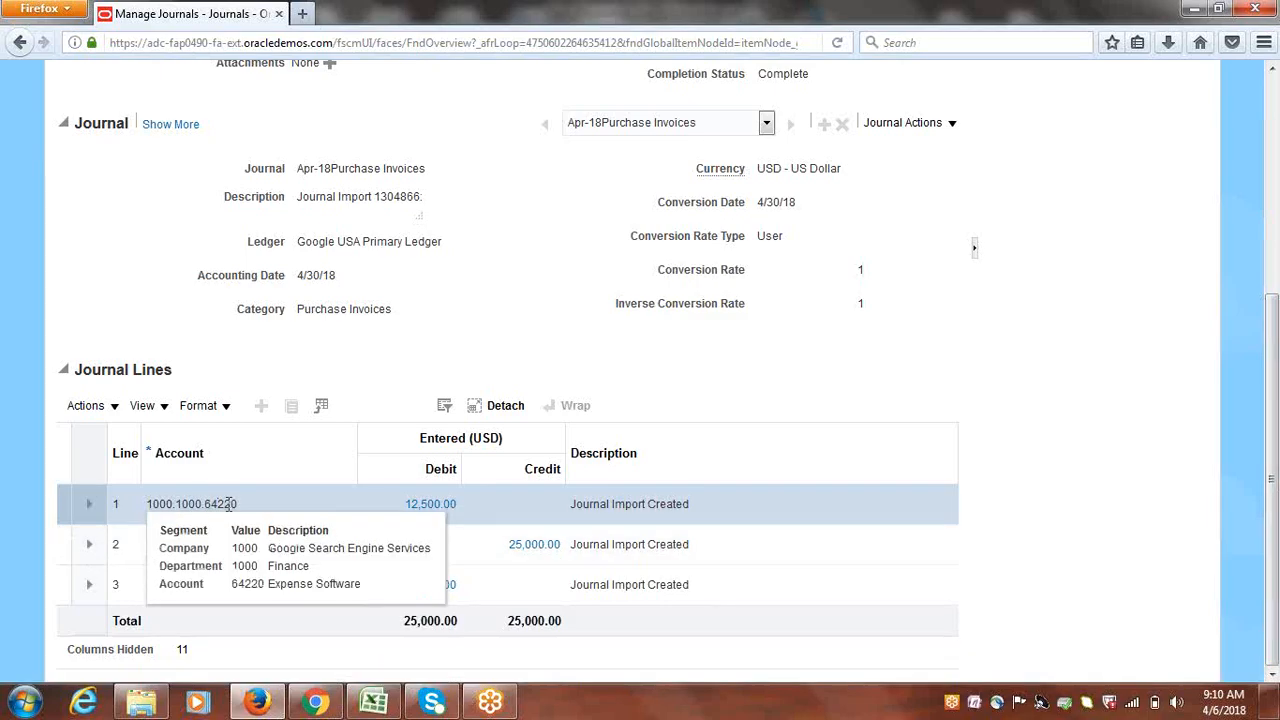
pyautogui.click(229, 504)
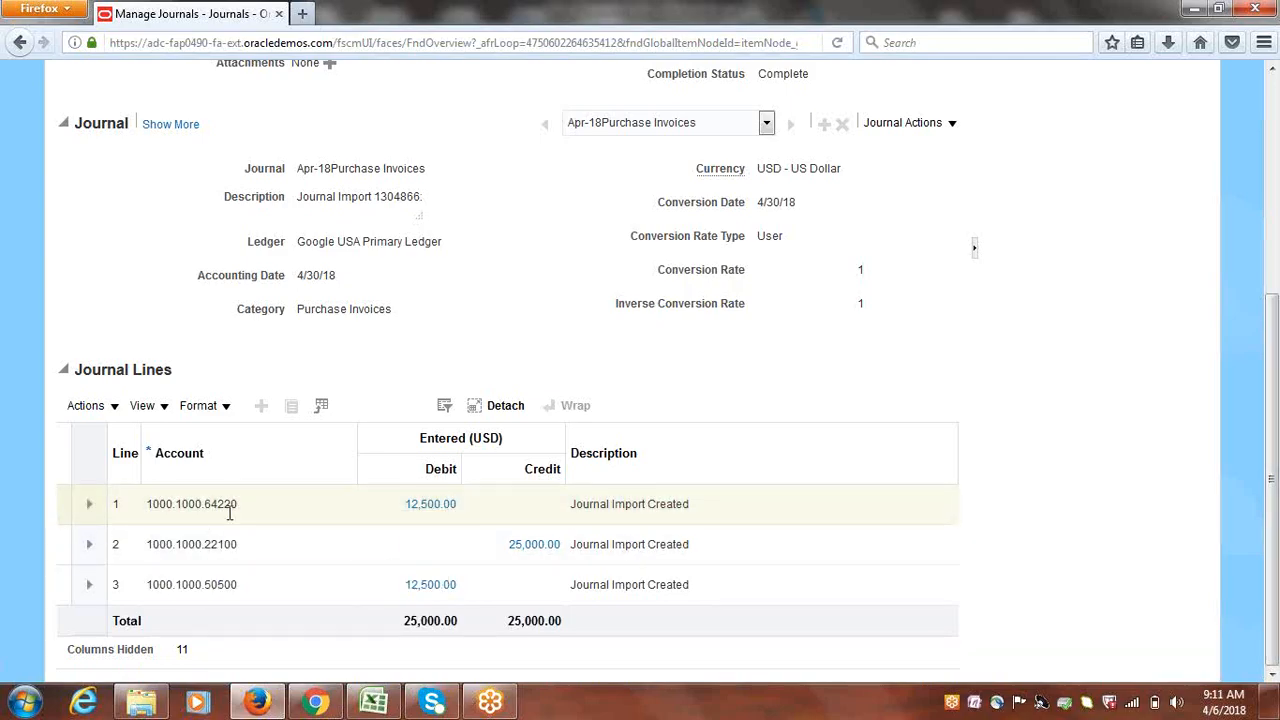
# Inspect line 1's account segment details, then cancel the journal without saving
pyautogui.moveTo(212, 505)
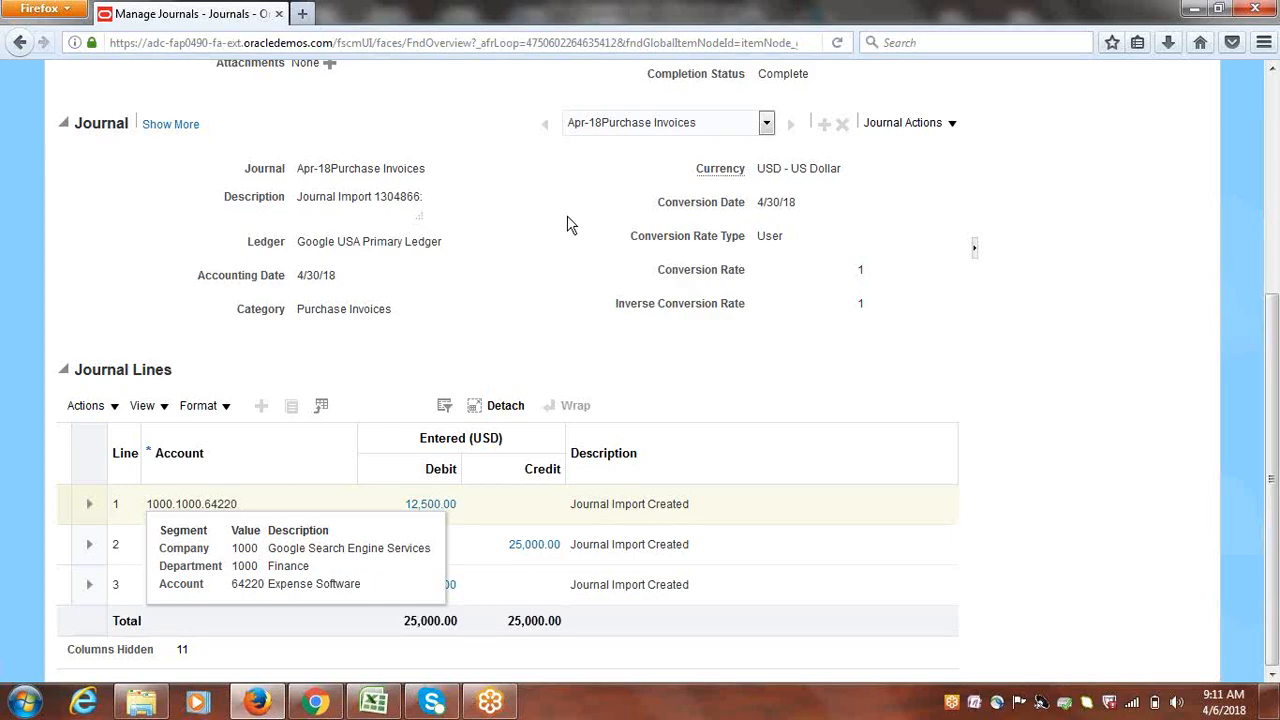
pyautogui.click(217, 504)
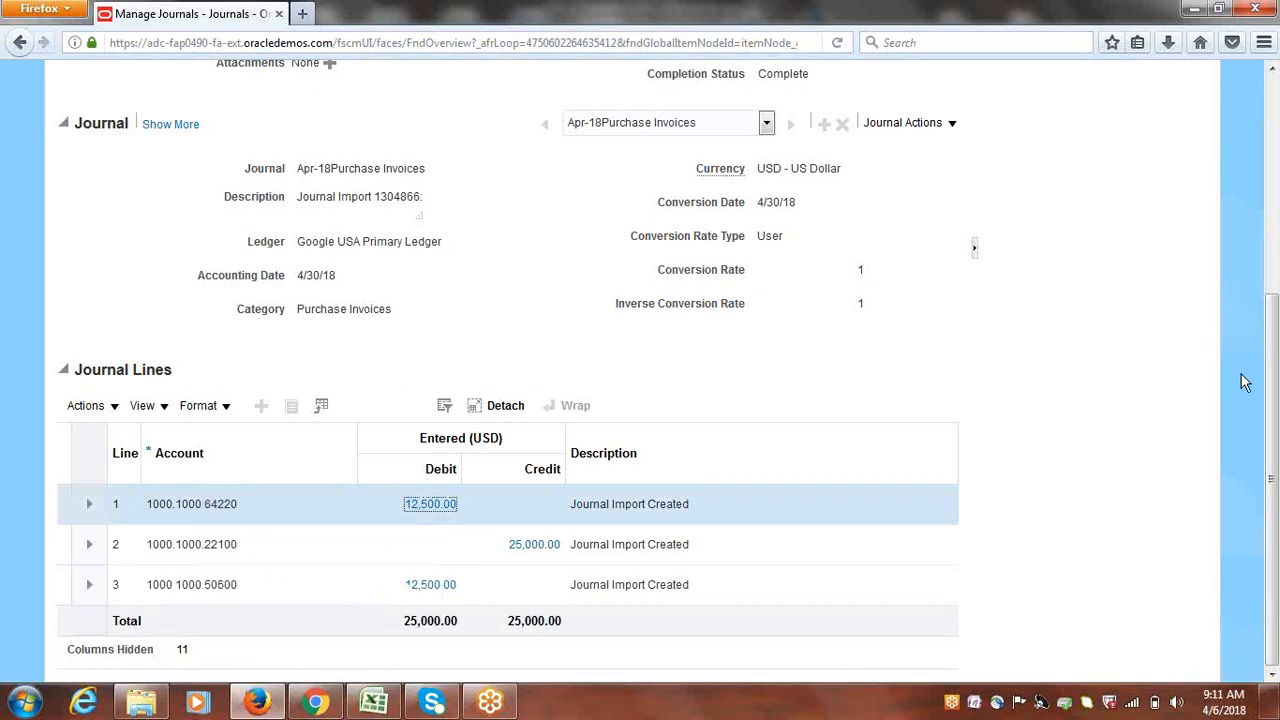
pyautogui.moveTo(1273, 477); pyautogui.dragTo(1268, 240)
pyautogui.click(940, 172)
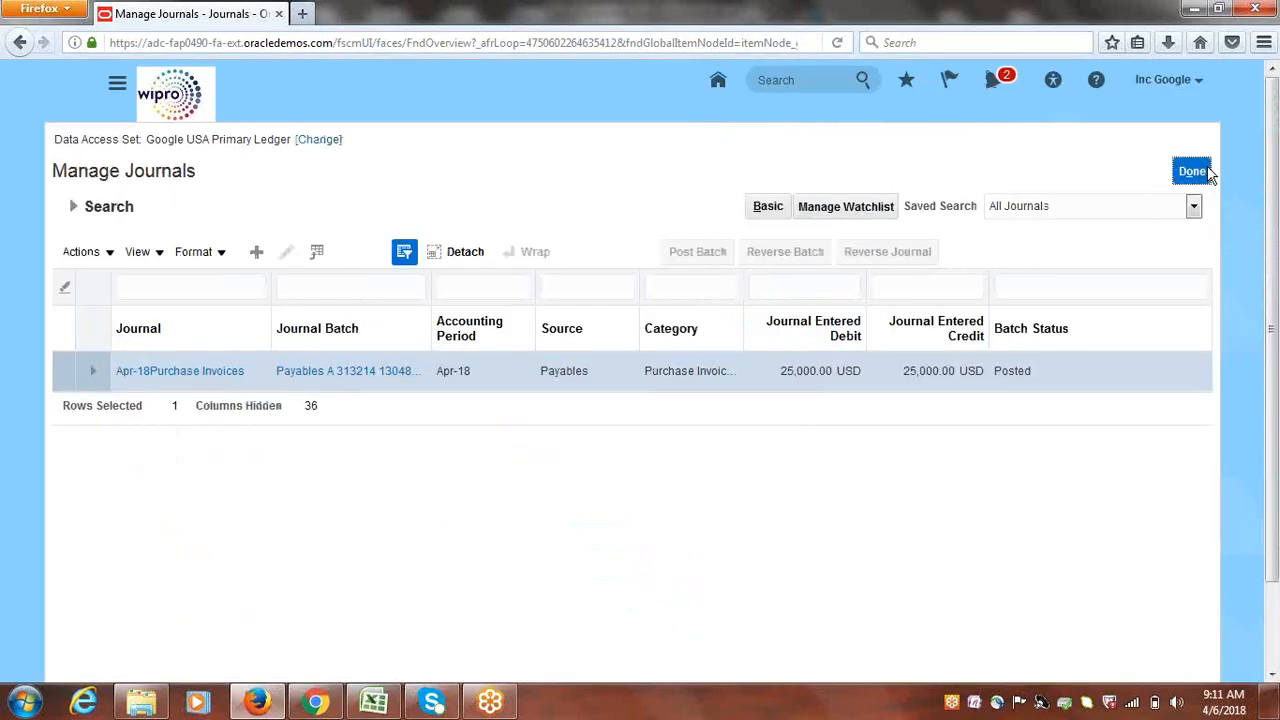
# Close Manage Journals with Done to reach the Journals overview
pyautogui.click(1190, 168)
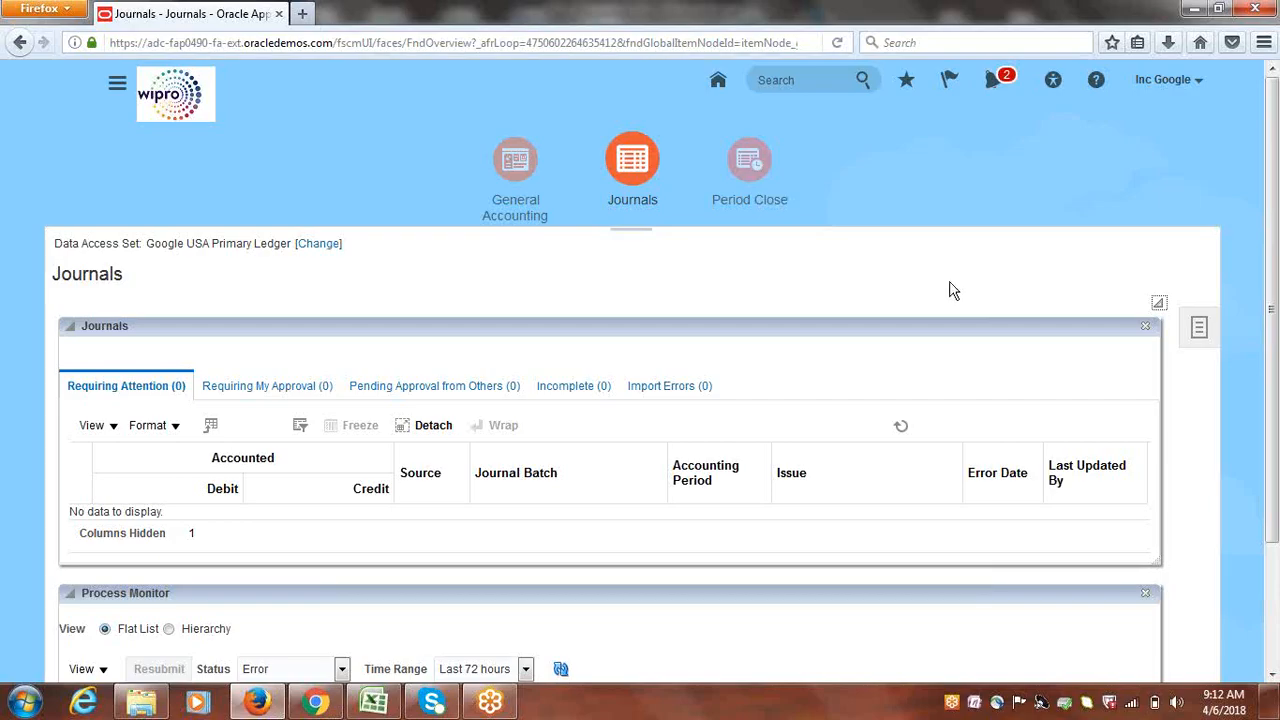
# Go to Payables > Invoices from the Navigator
pyautogui.click(117, 83)
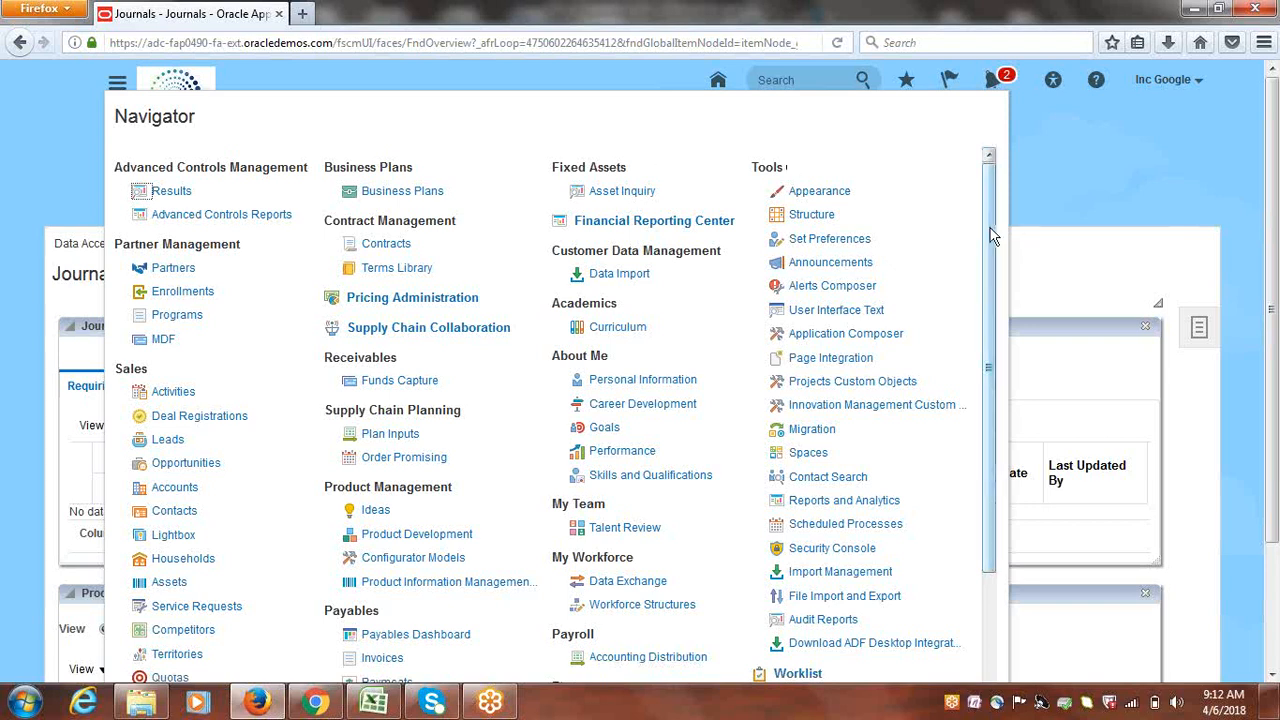
pyautogui.moveTo(995, 235); pyautogui.dragTo(1014, 387)
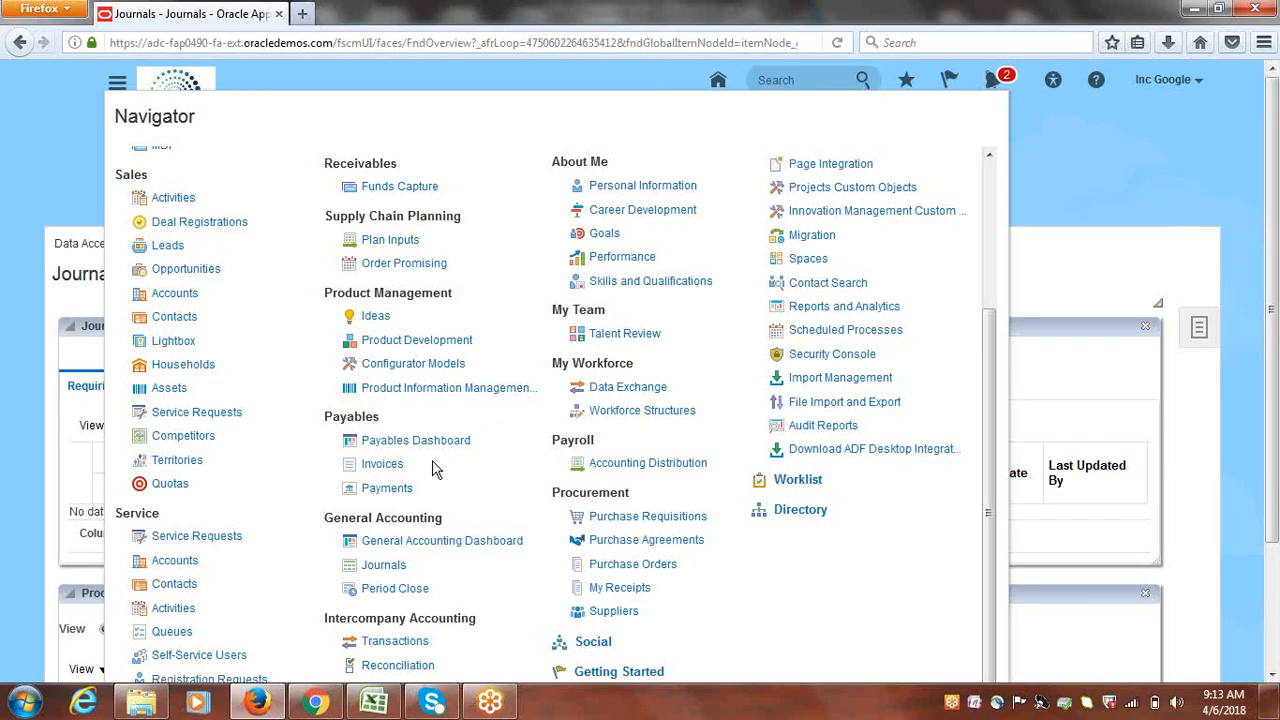
pyautogui.click(386, 468)
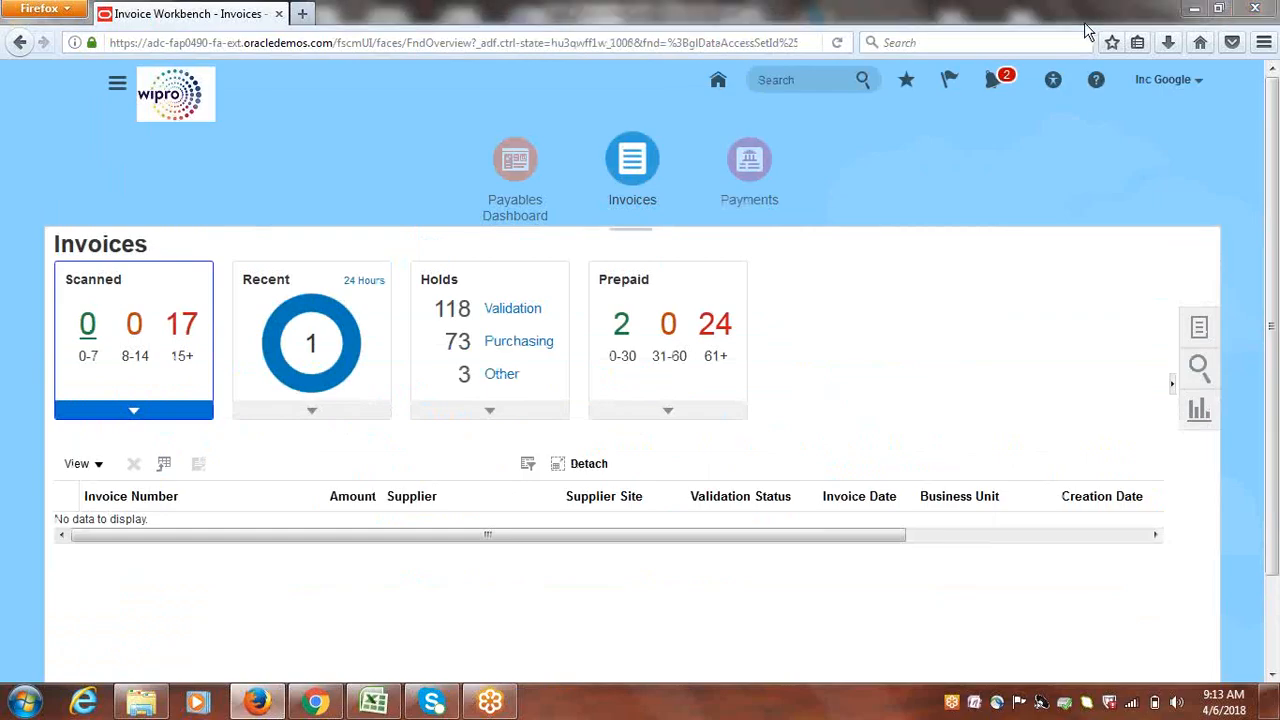
# Open INV1 from recent invoices and view its two 12,500.00 debits and 25,000.00 credit
pyautogui.click(313, 350)
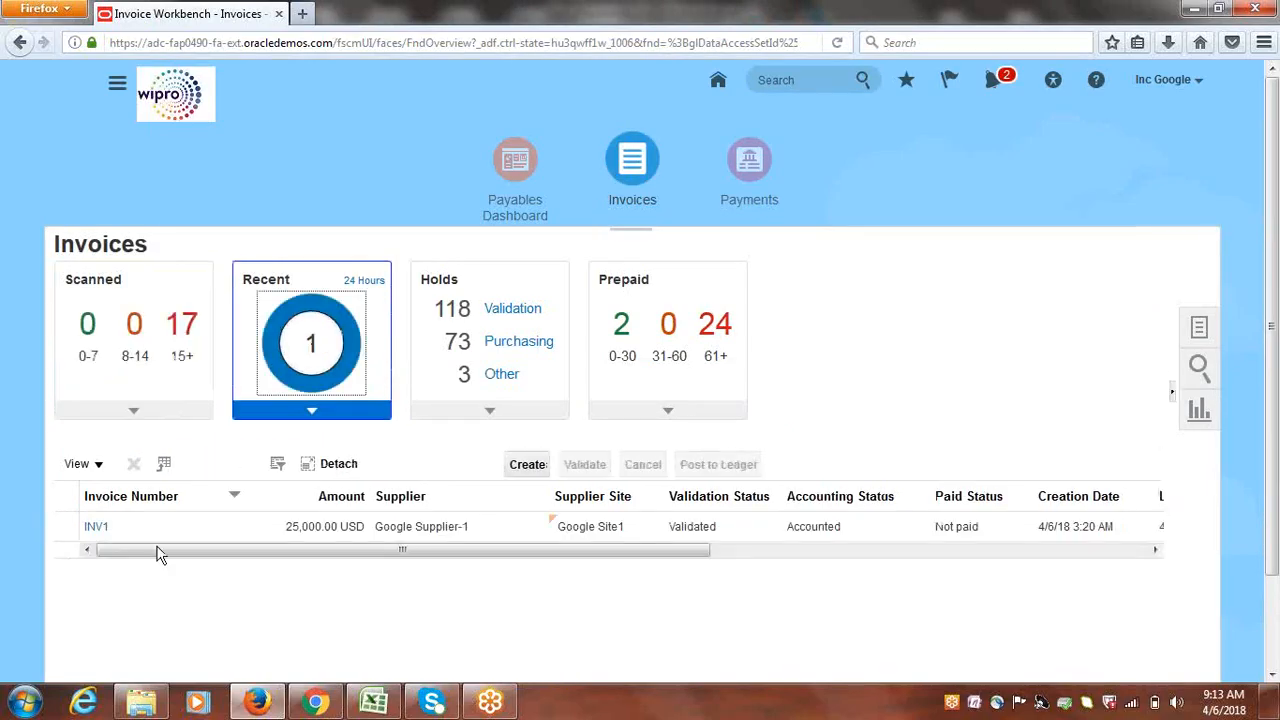
pyautogui.click(95, 527)
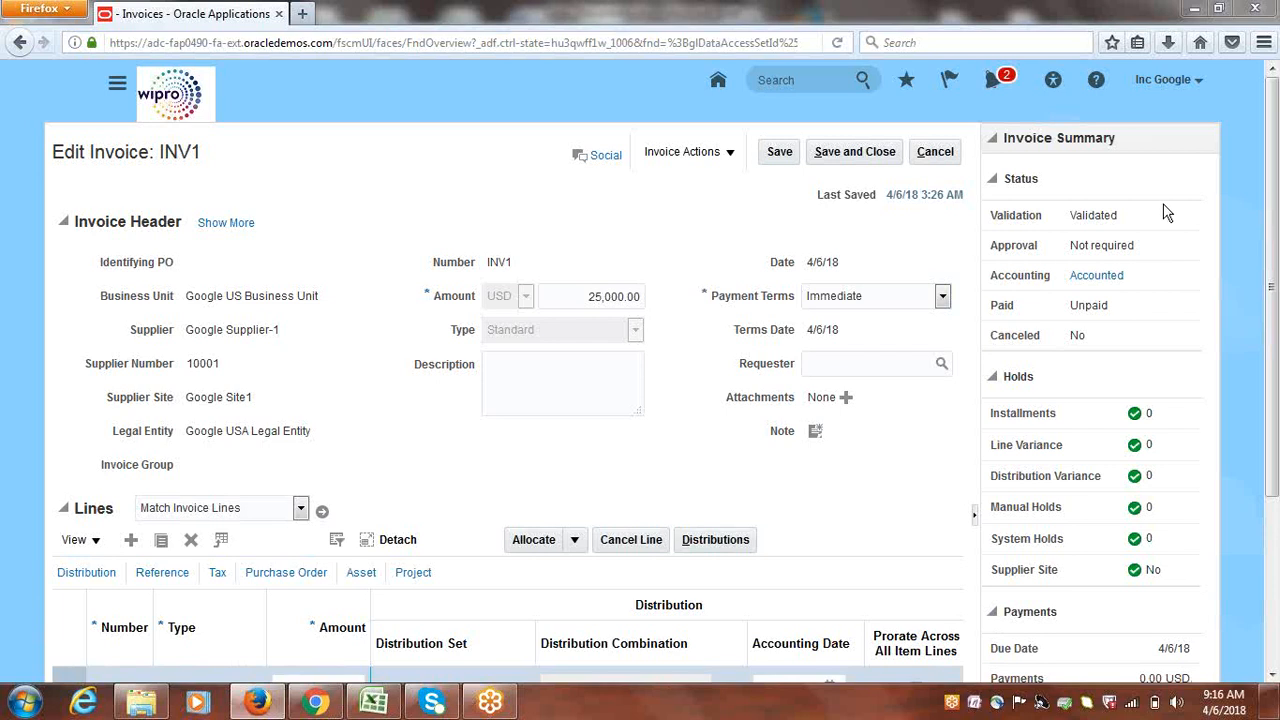
pyautogui.click(1095, 275)
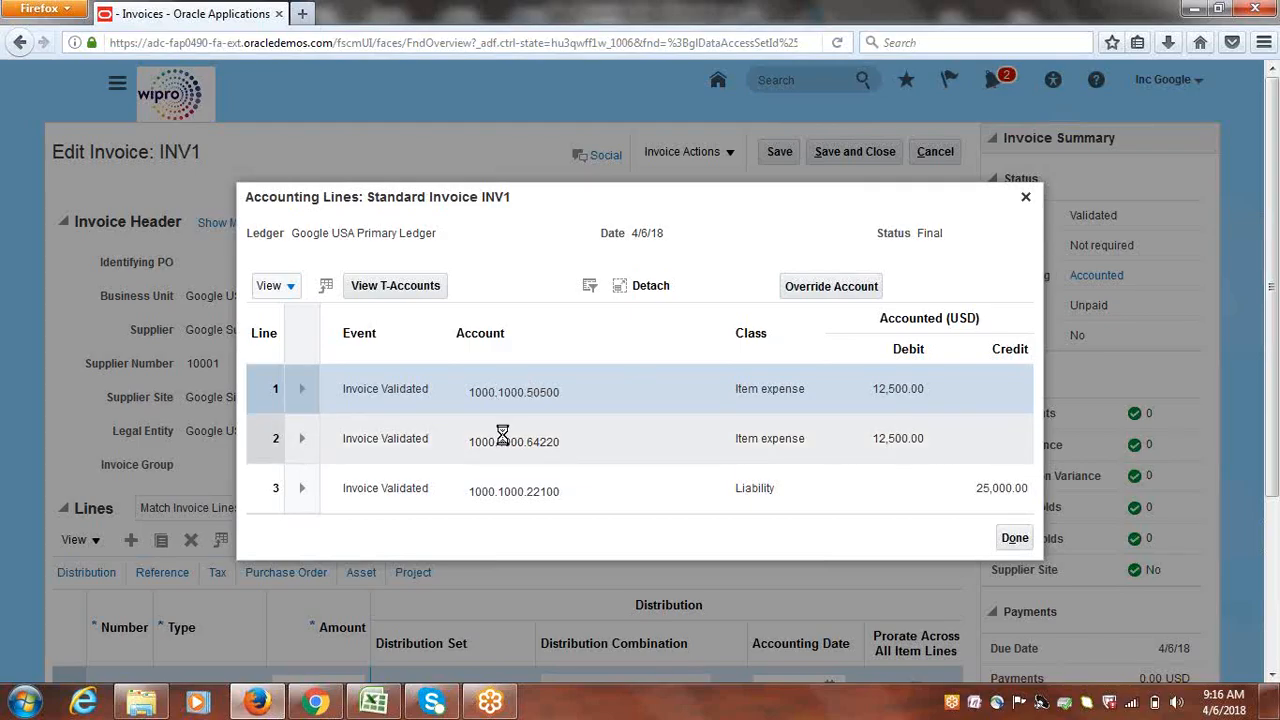
# Select accounting line 2 (account 1000.1000.64220) and open Override Account for it
pyautogui.moveTo(504, 433)
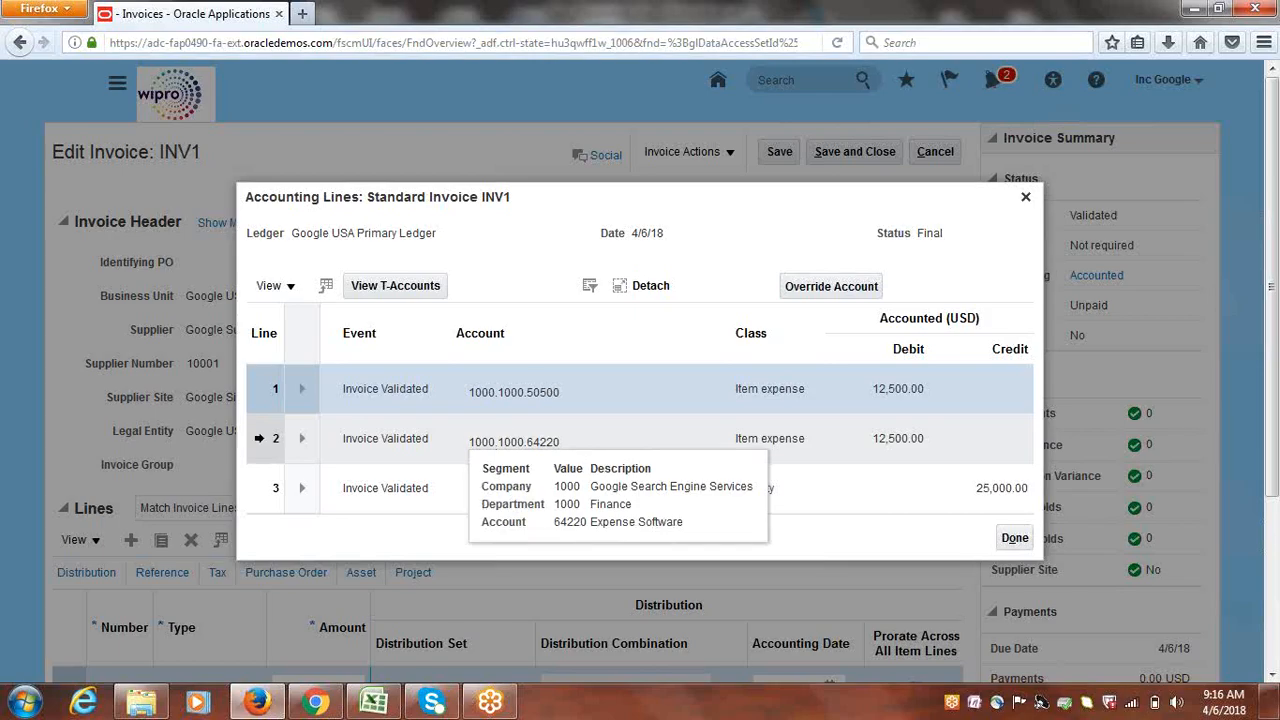
pyautogui.click(257, 437)
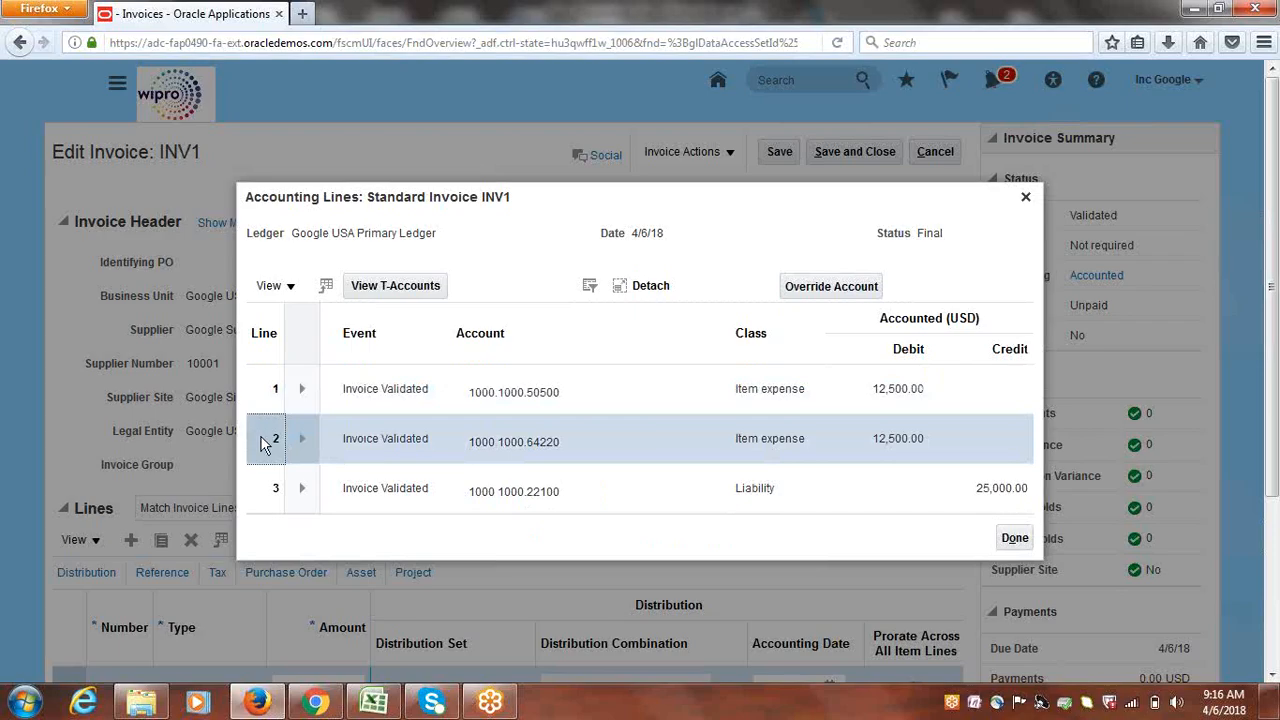
pyautogui.click(818, 289)
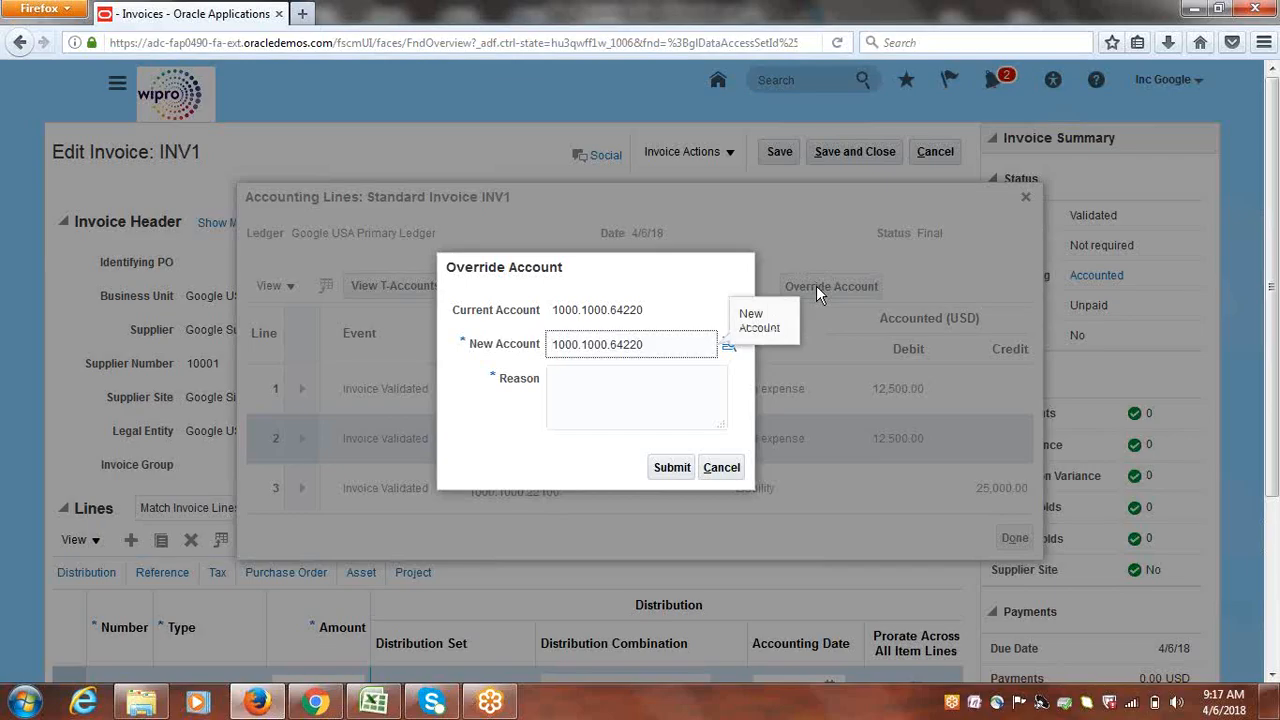
# Search natural account values whose description contains 'Expense', clearing the old 64220 value
pyautogui.click(667, 361)
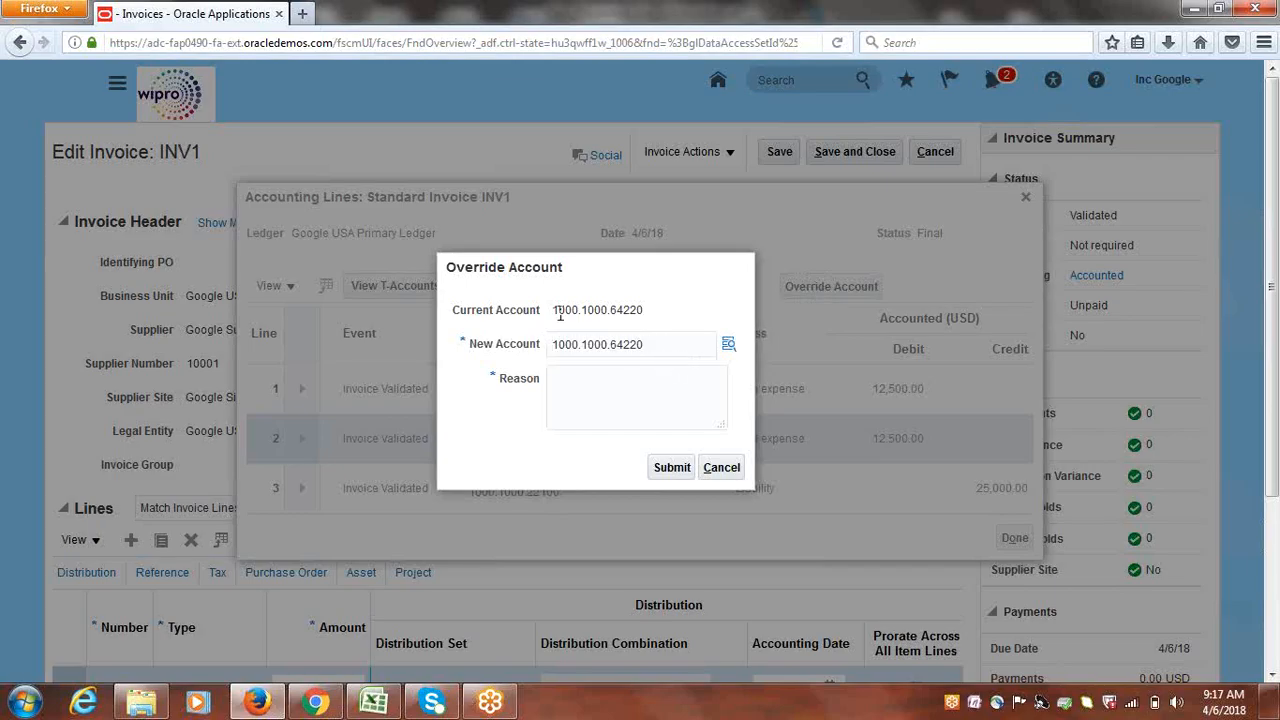
pyautogui.moveTo(650, 310)
pyautogui.click(728, 346)
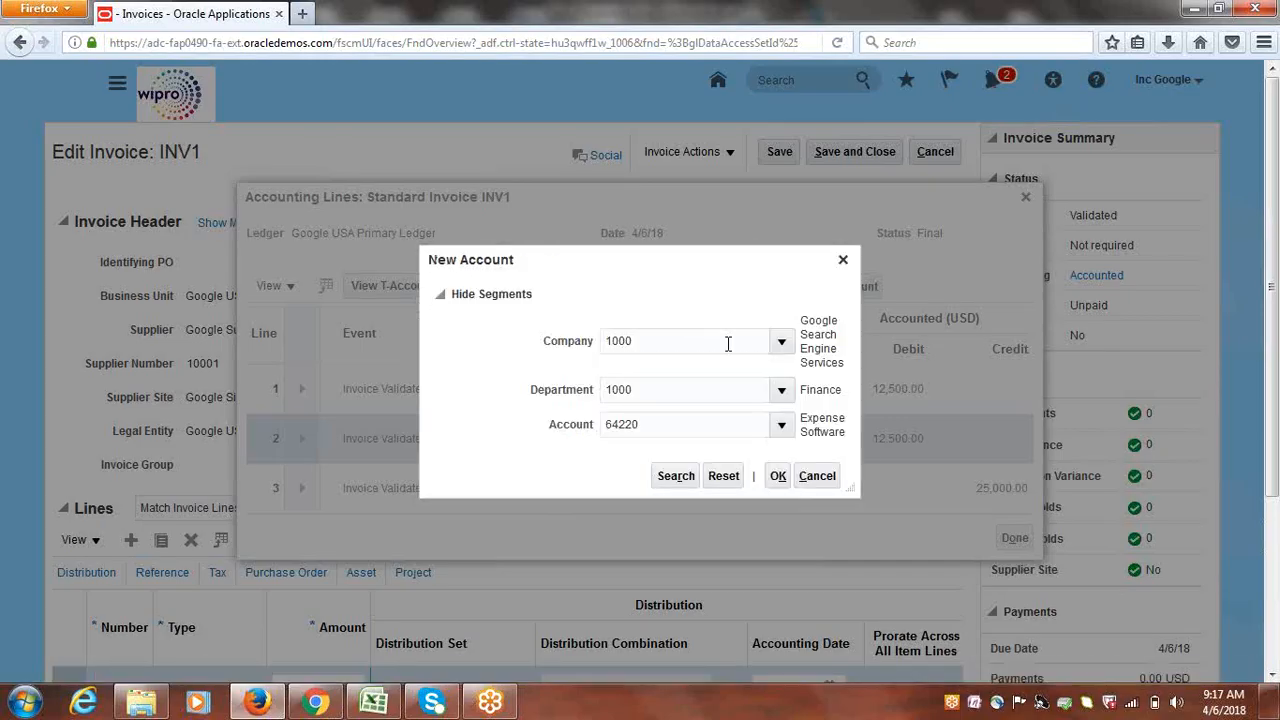
pyautogui.click(783, 426)
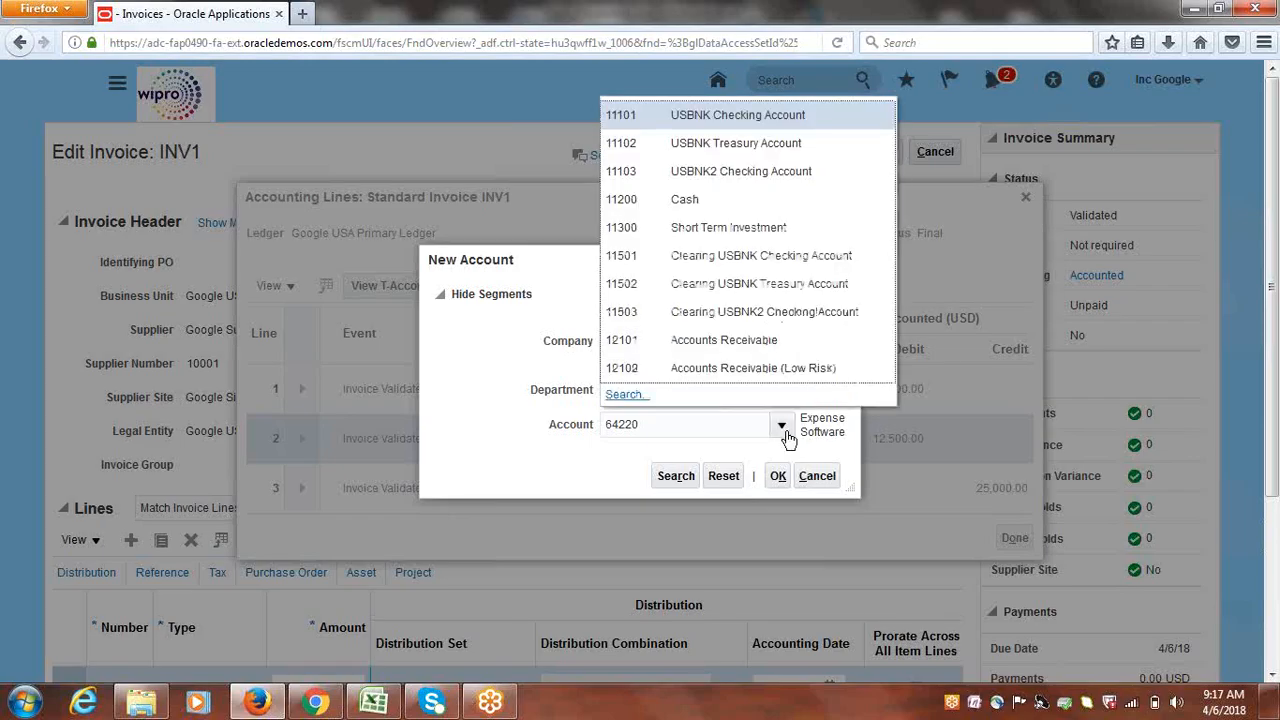
pyautogui.click(637, 396)
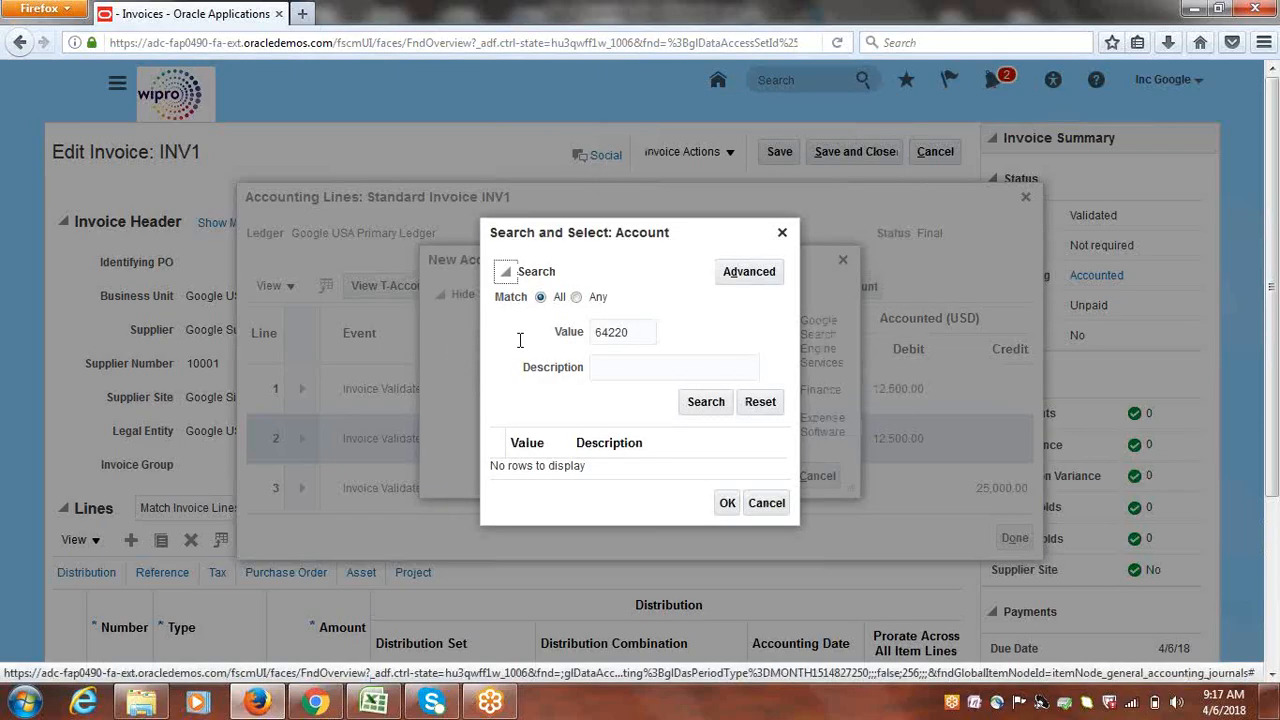
pyautogui.click(750, 276)
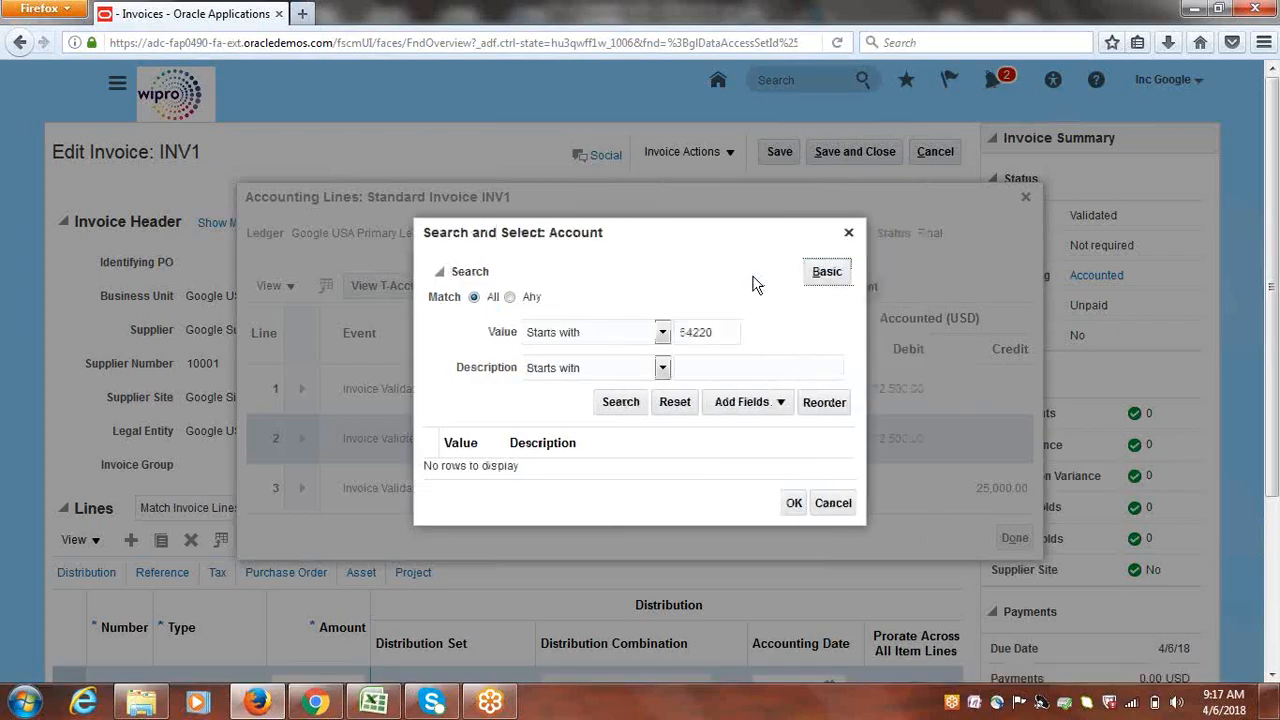
pyautogui.doubleClick(718, 334)
pyautogui.press('BackSpace')
pyautogui.click(662, 368)
pyautogui.click(548, 530)
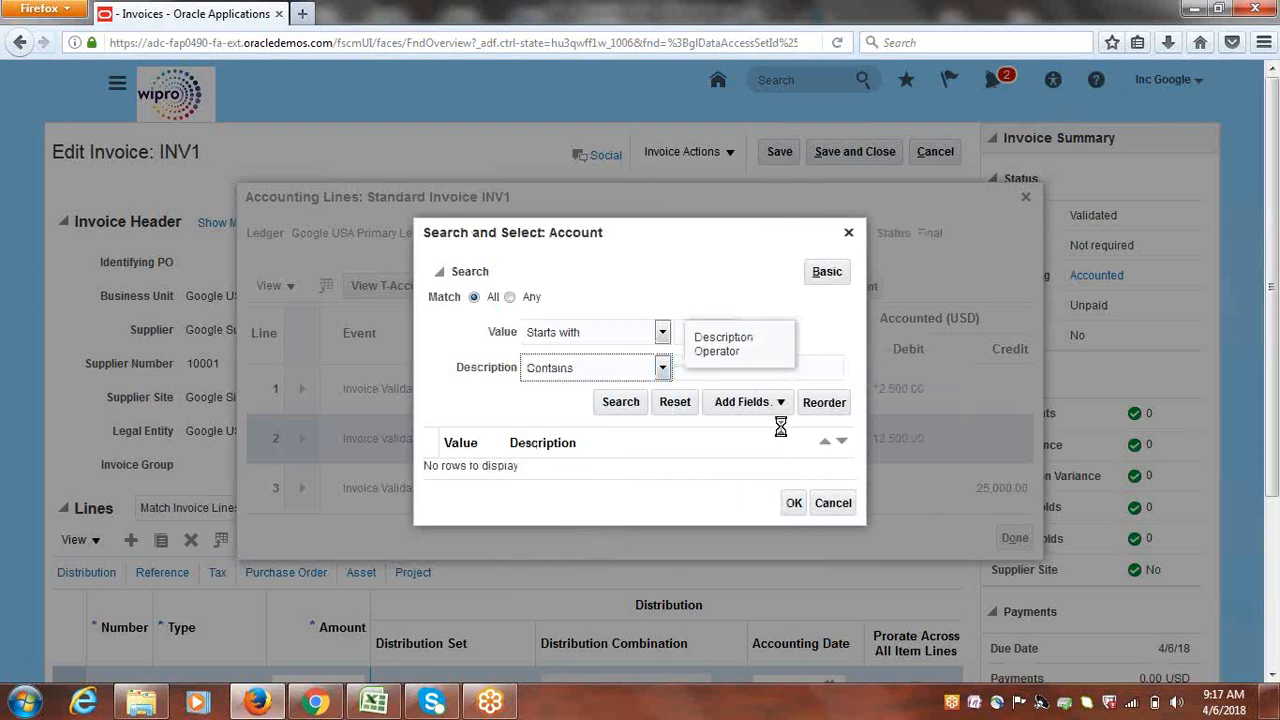
pyautogui.write('Expense')
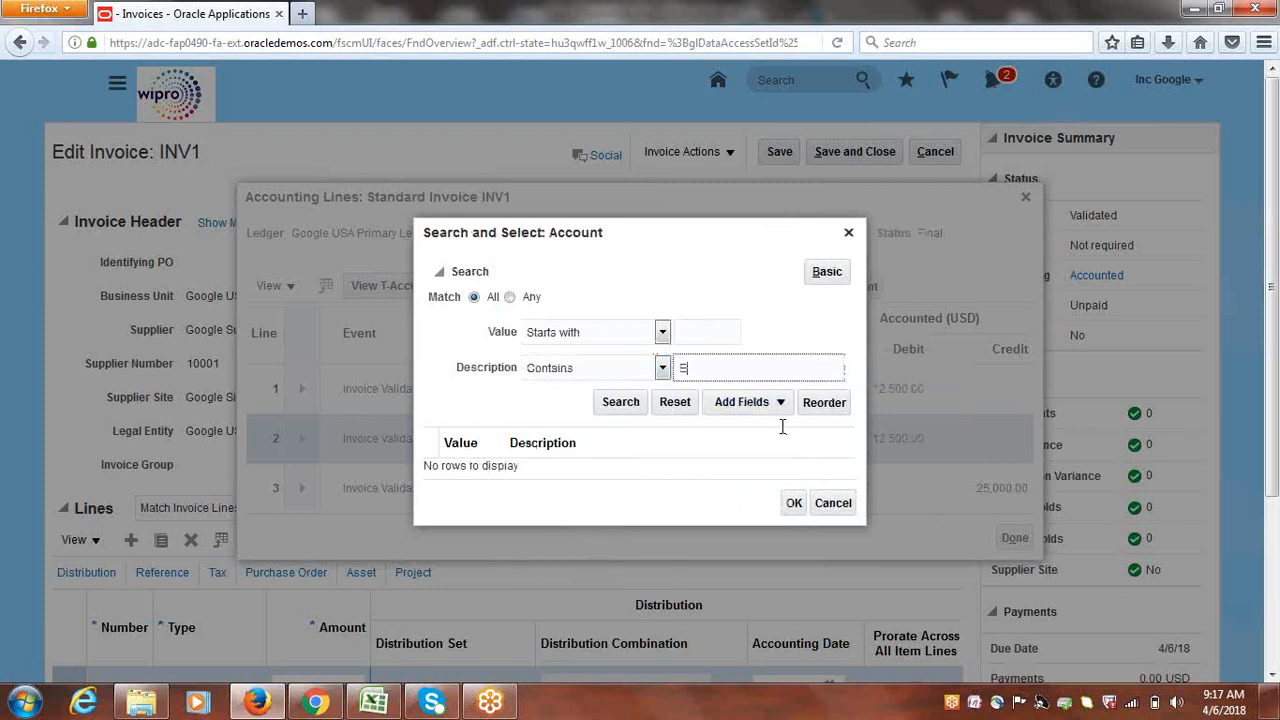
pyautogui.click(610, 402)
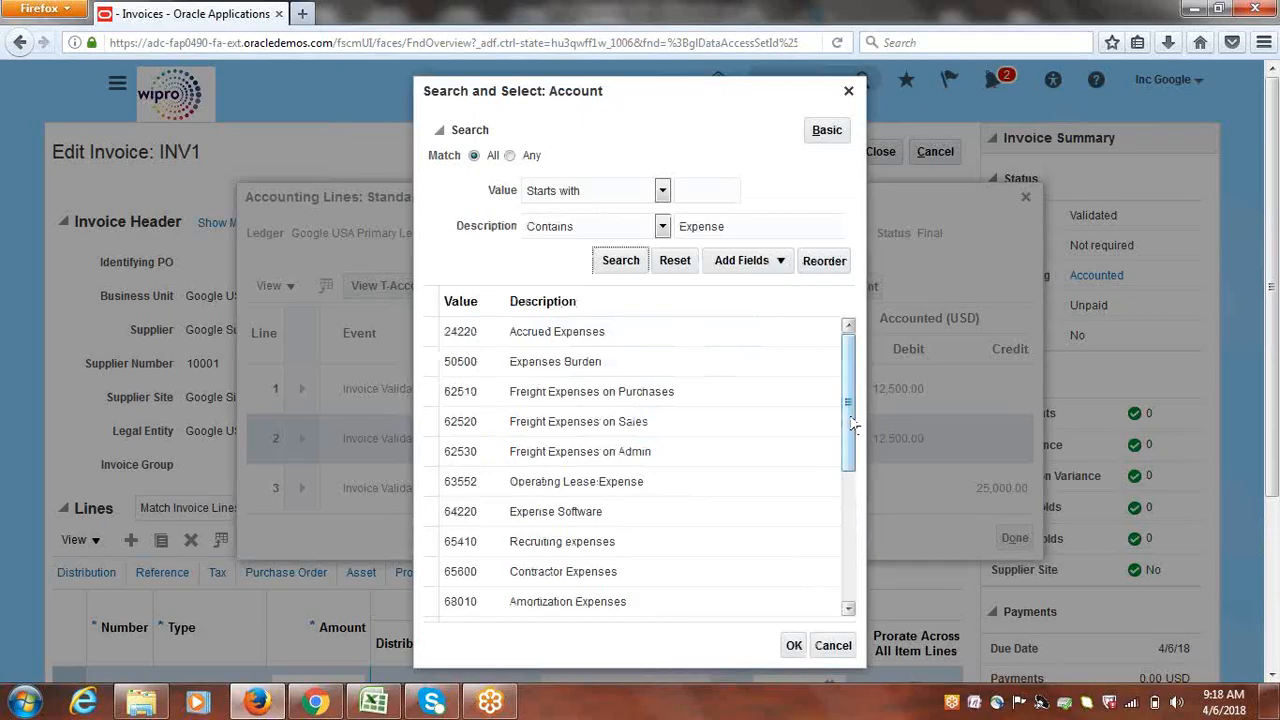
# Choose 65600 Contractor Expenses and confirm it as the new account combination
pyautogui.moveTo(851, 425); pyautogui.dragTo(859, 516)
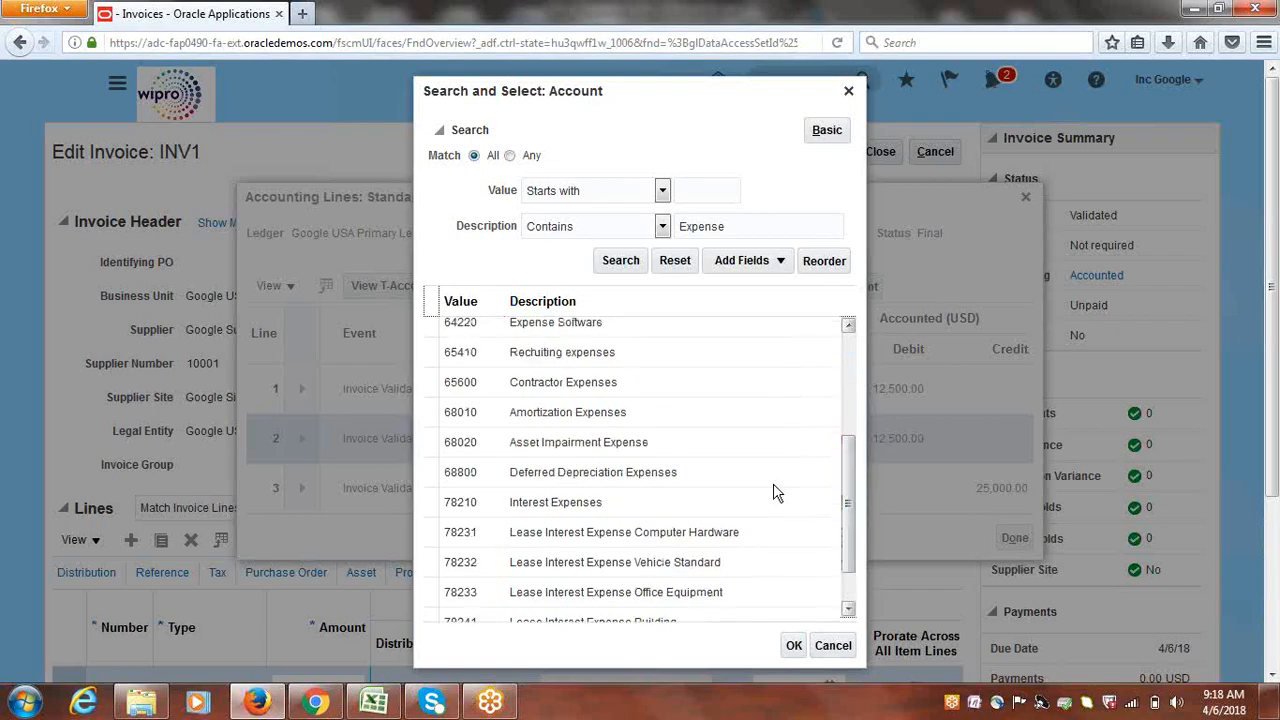
pyautogui.click(562, 384)
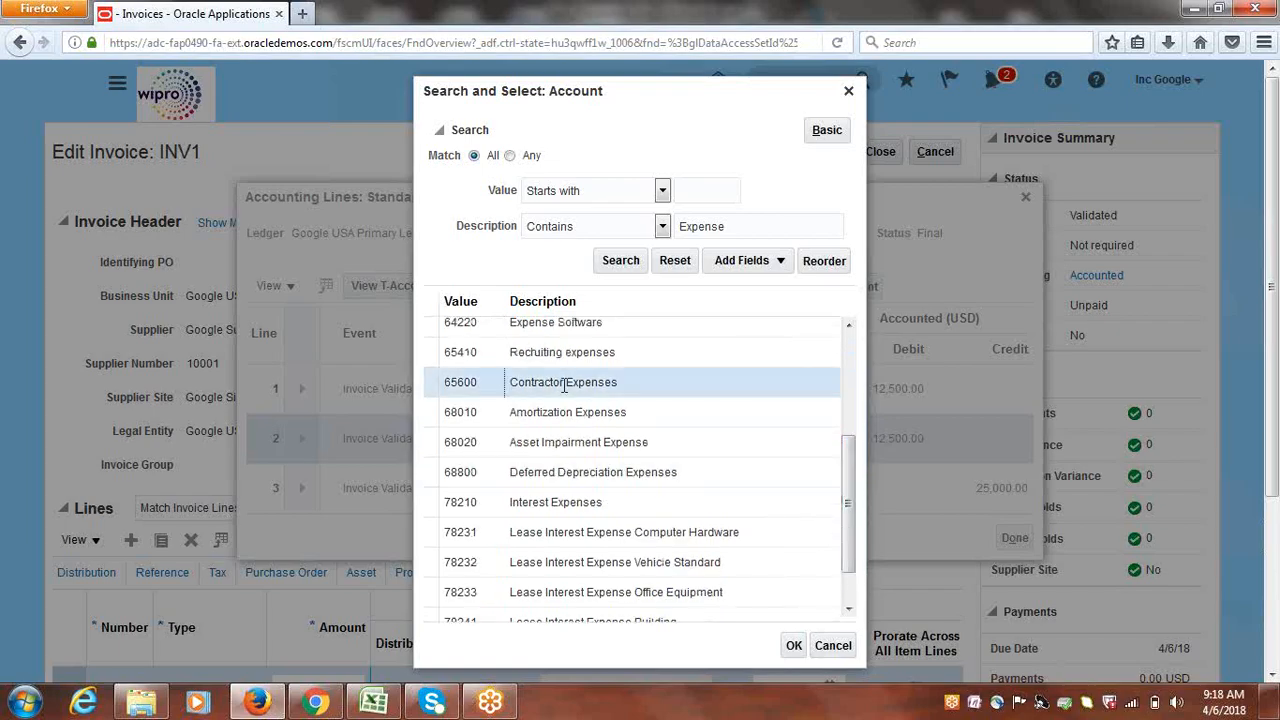
pyautogui.click(793, 645)
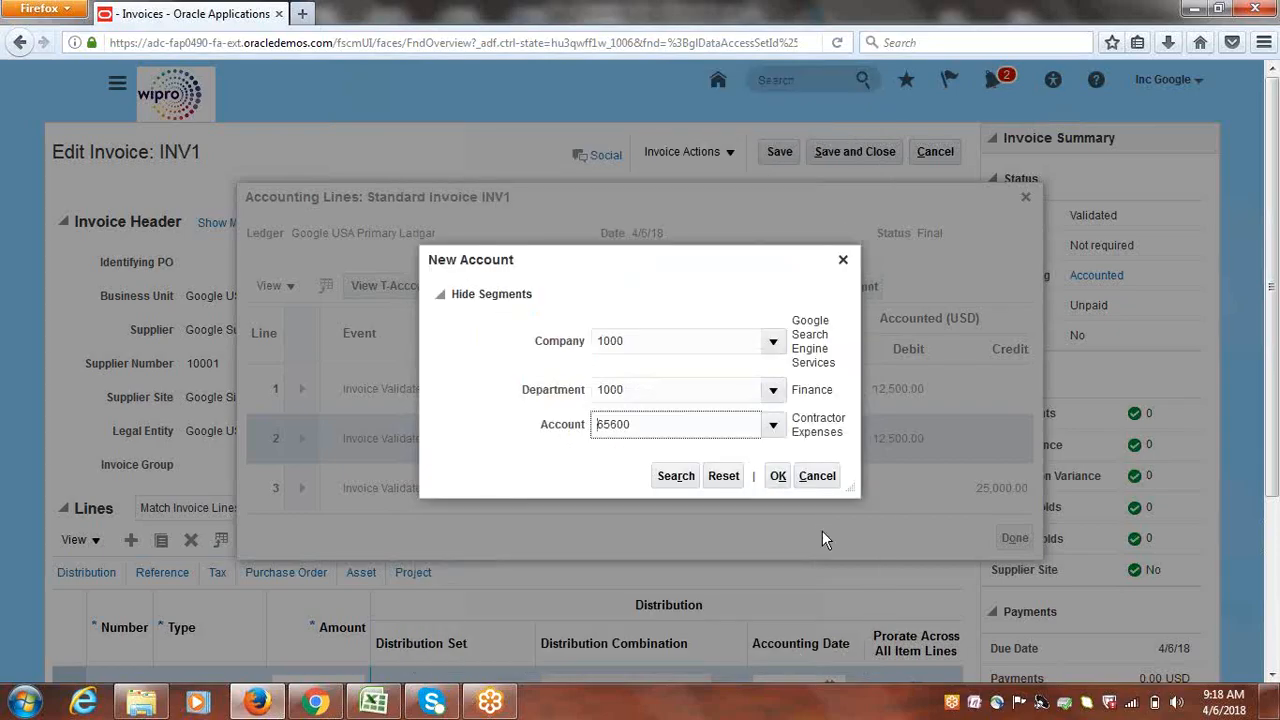
pyautogui.click(780, 477)
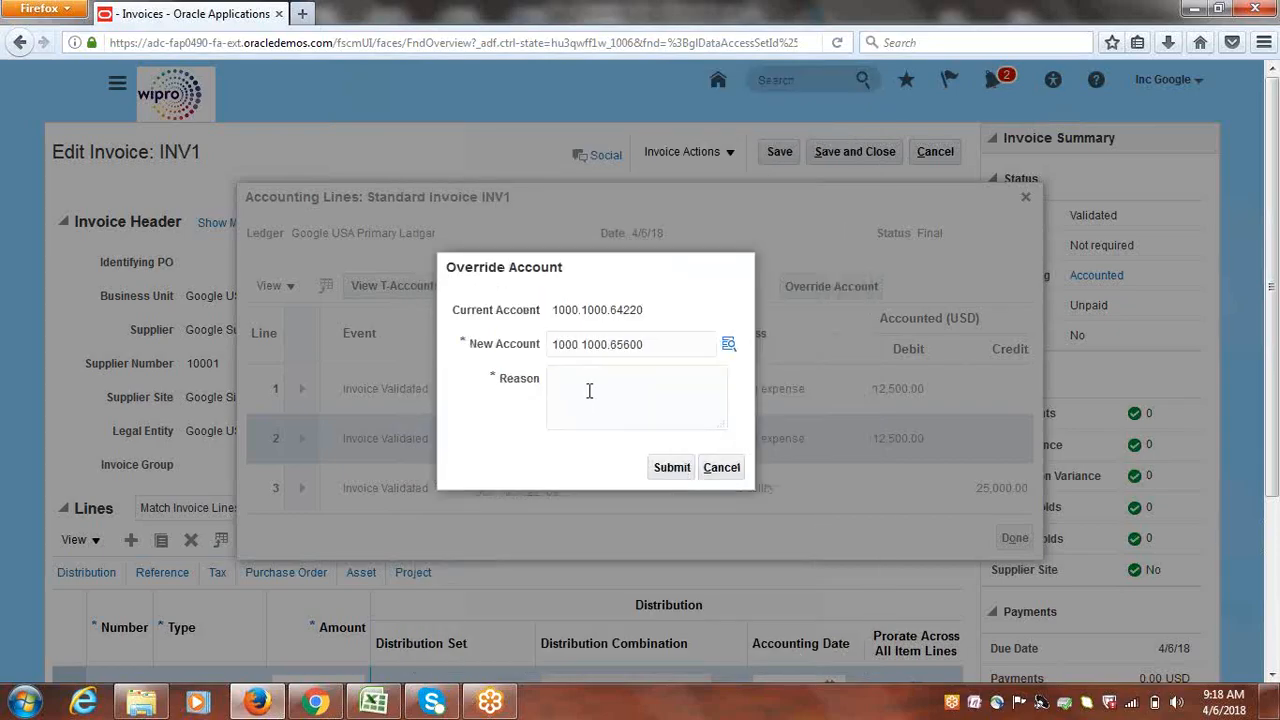
# Enter reason 'Correction', submit the override and dismiss the confirmation
pyautogui.click(589, 391)
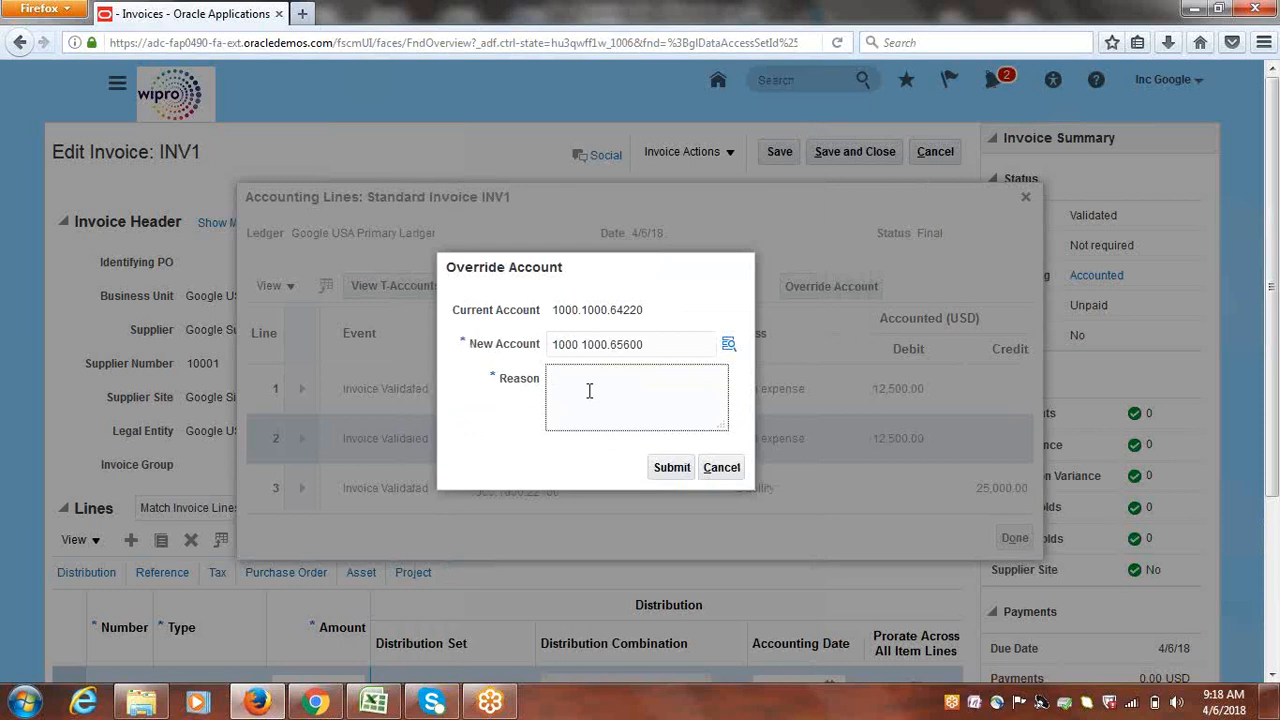
pyautogui.write('Correction')
pyautogui.click(672, 468)
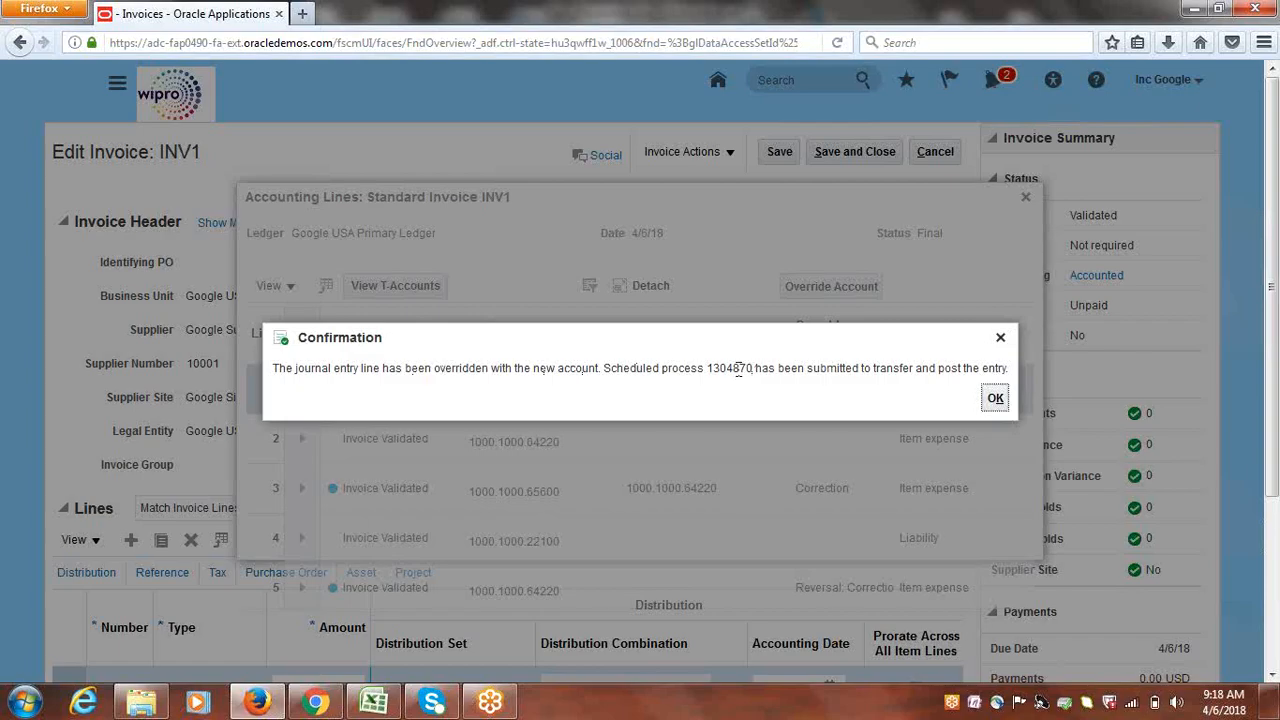
pyautogui.moveTo(708, 369); pyautogui.dragTo(756, 369)
pyautogui.click(994, 398)
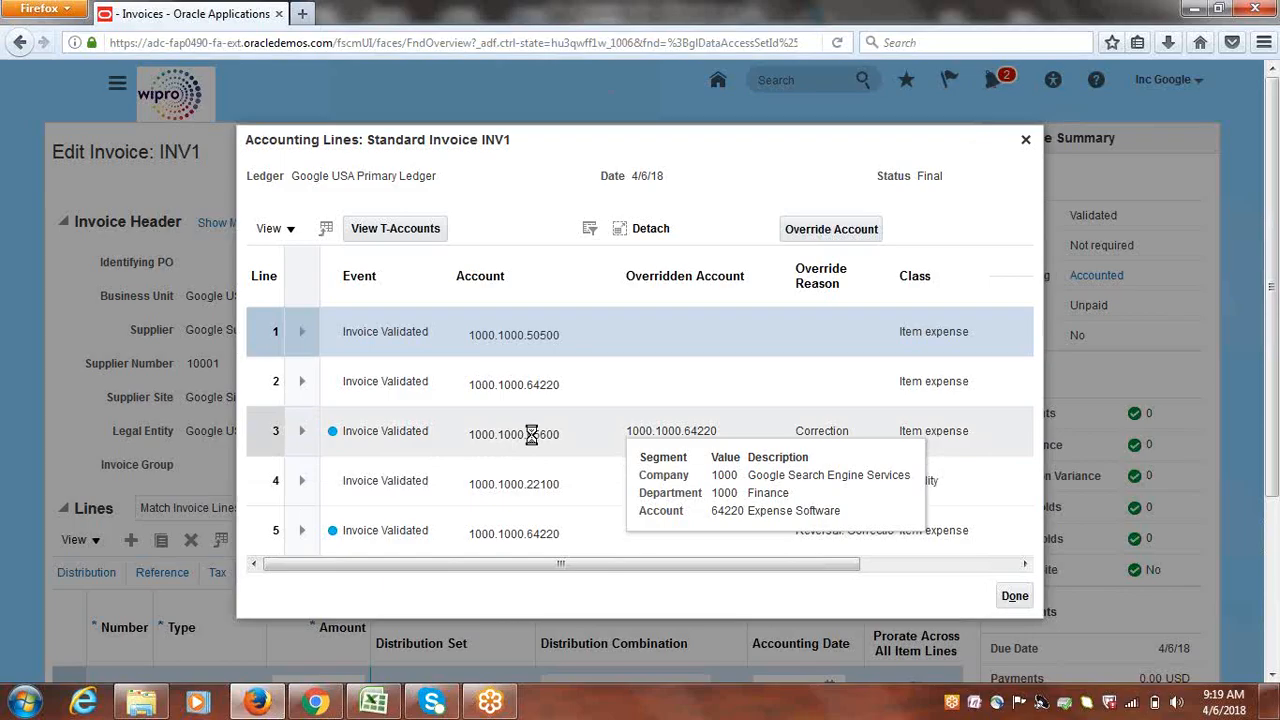
# Check the corrected account segments on line 3, then close the Accounting Lines window with Done
pyautogui.moveTo(531, 435)
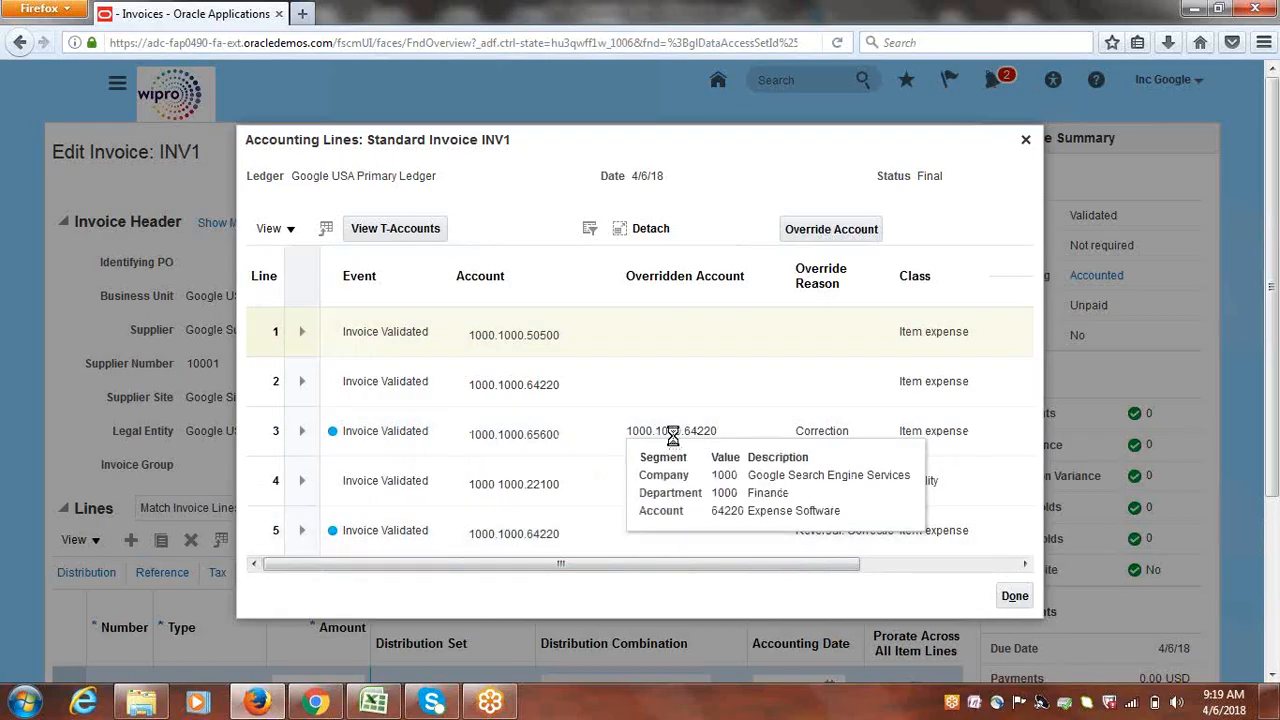
pyautogui.click(541, 545)
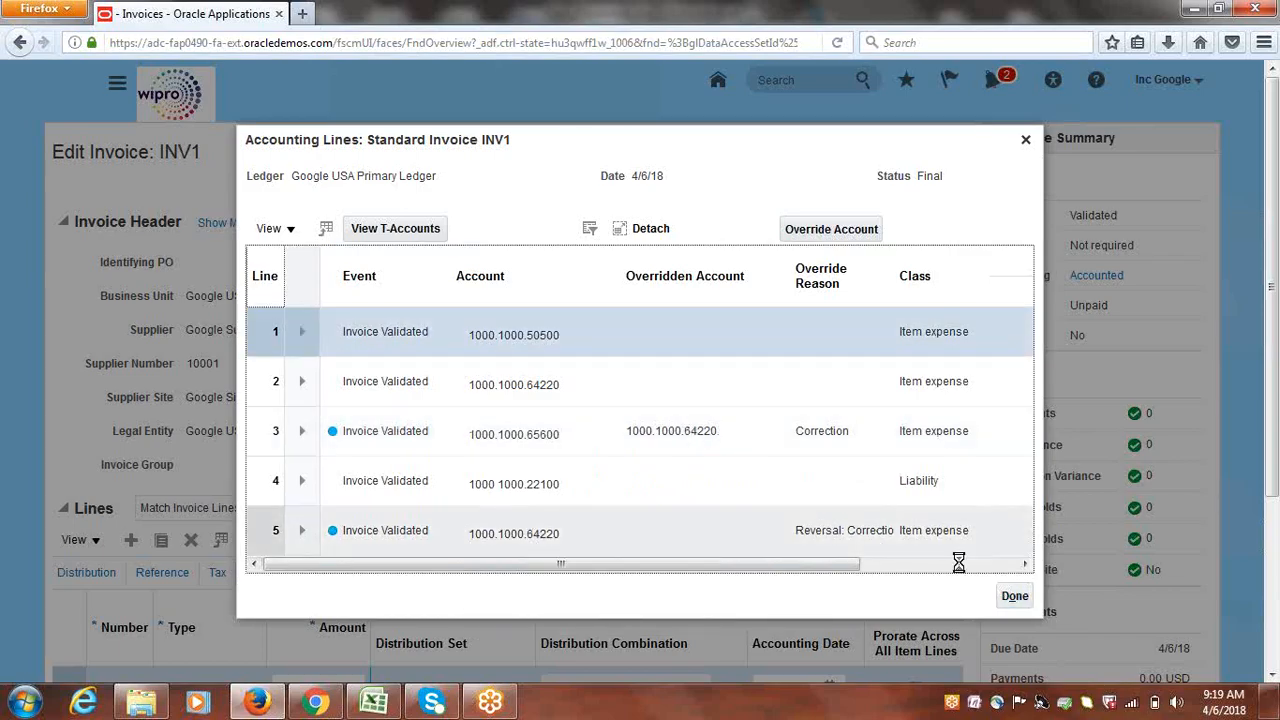
pyautogui.click(1014, 596)
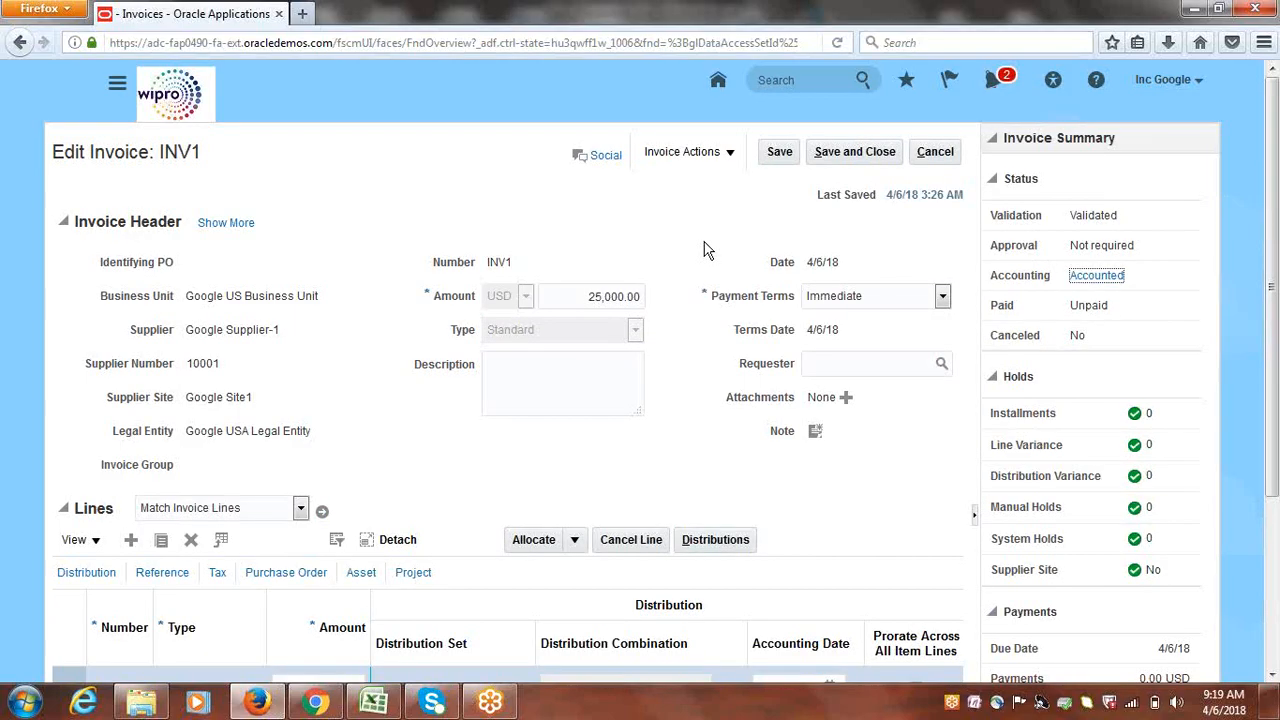
# Save and close INV1, then go to General Accounting > Journals from the Navigator
pyautogui.click(850, 152)
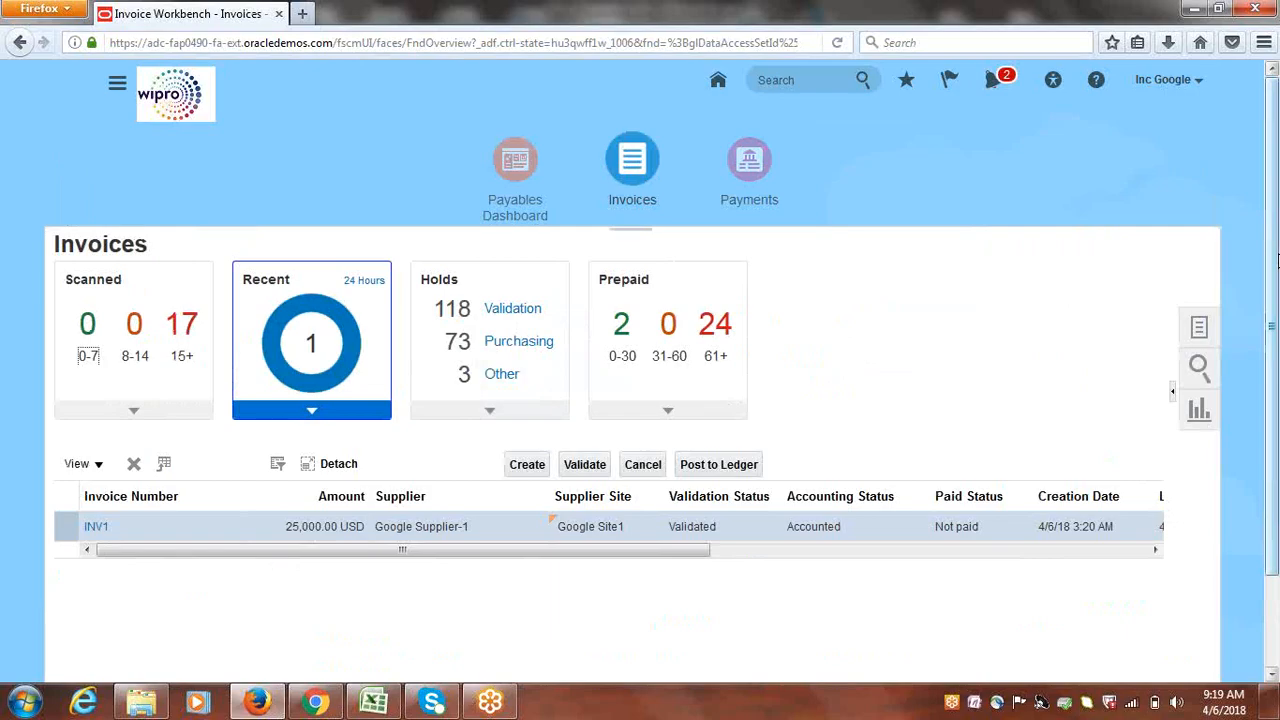
pyautogui.click(113, 85)
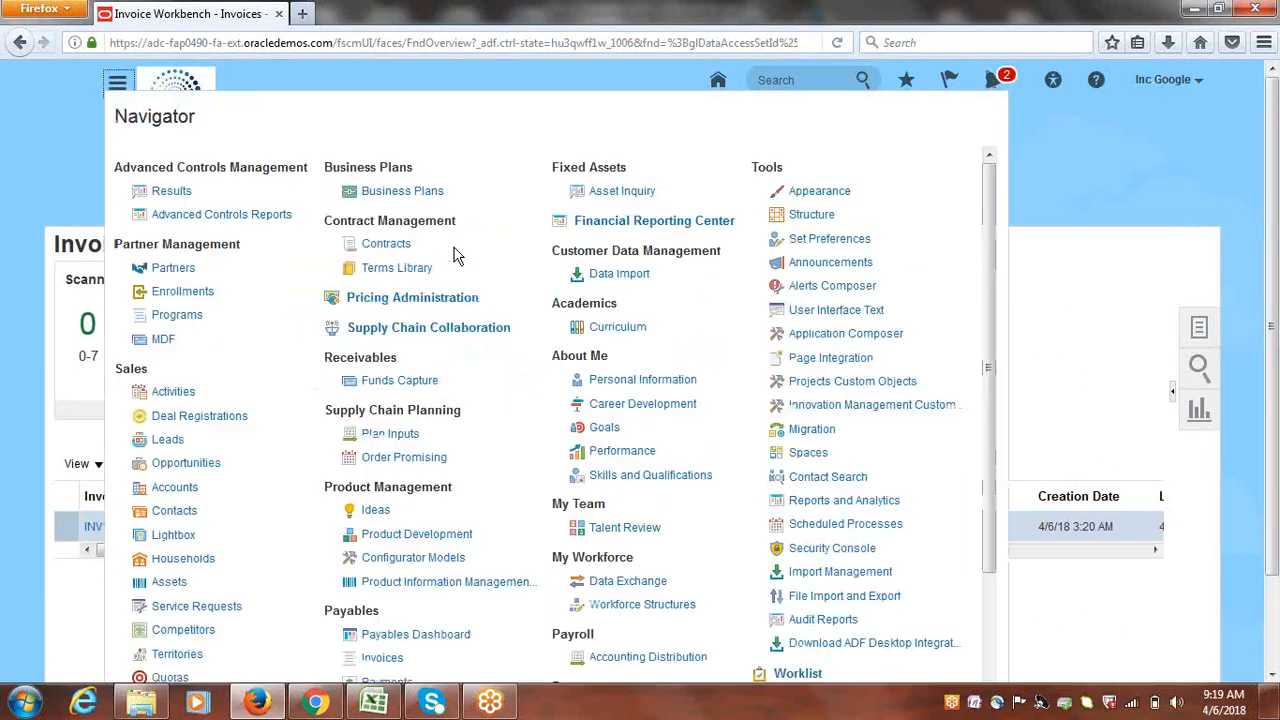
pyautogui.moveTo(992, 330); pyautogui.dragTo(1006, 480)
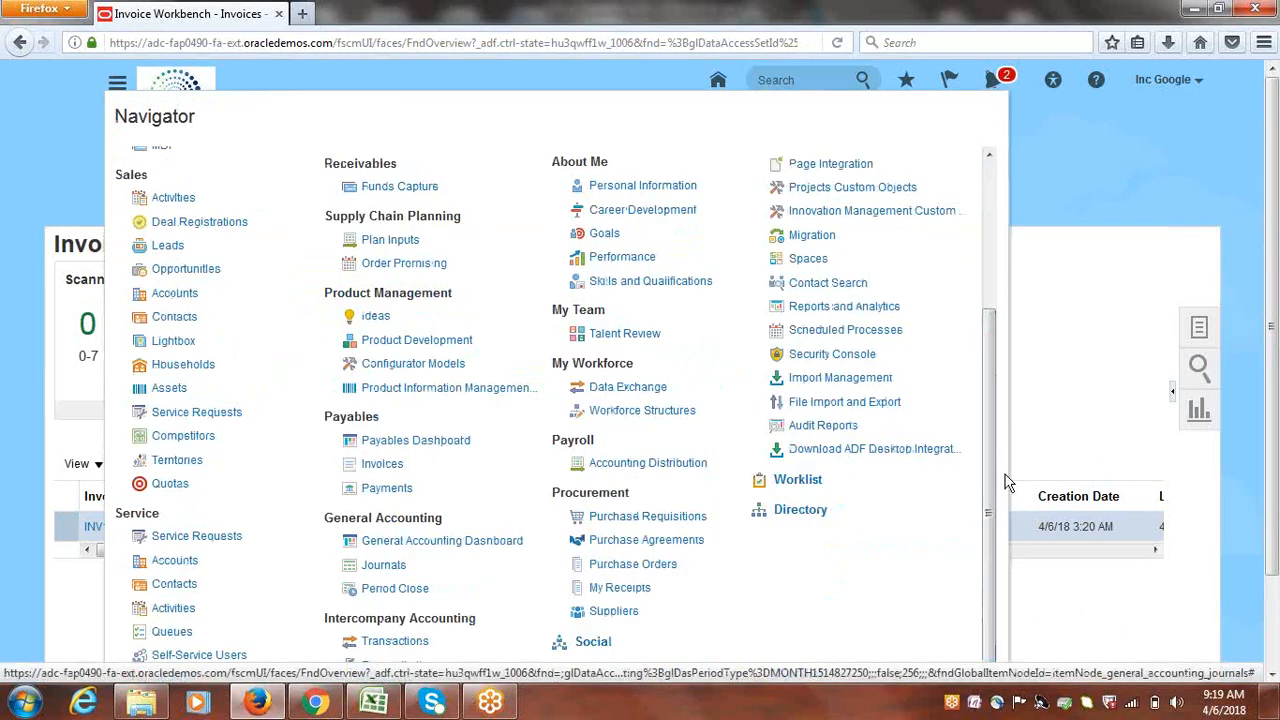
pyautogui.click(385, 567)
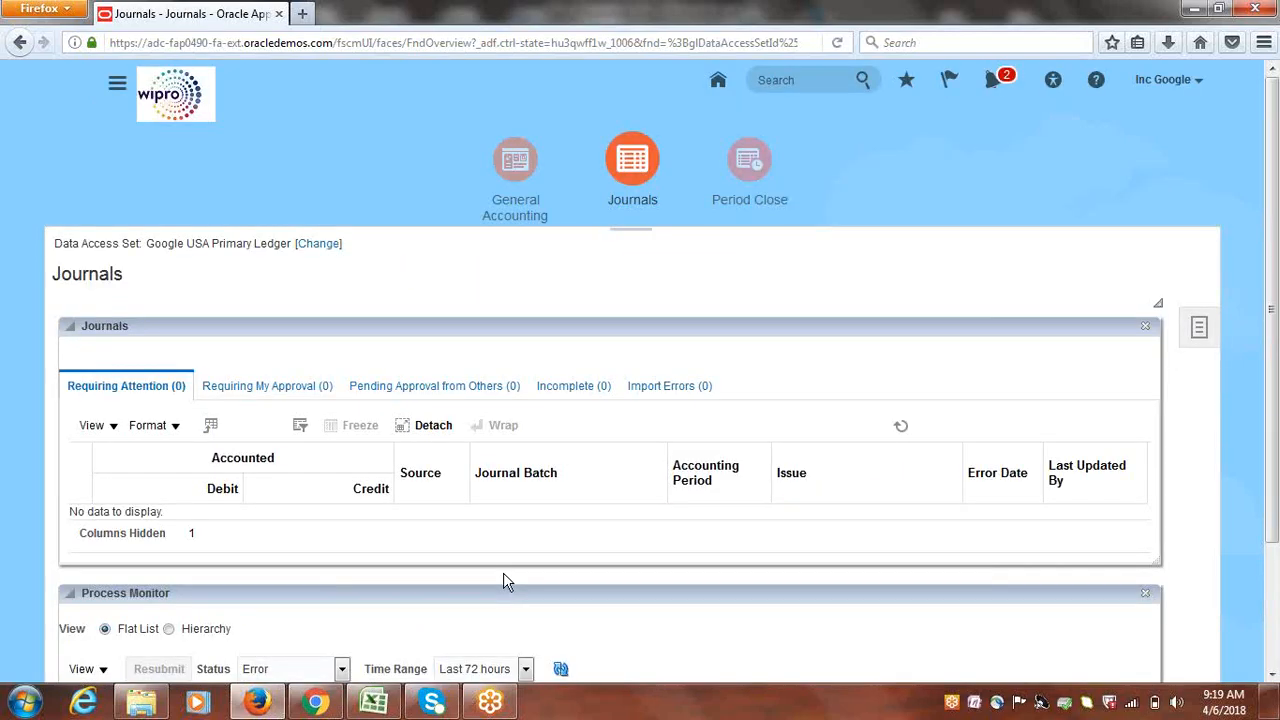
# Open Manage Journals and set the accounting period to Apr-18
pyautogui.click(1199, 327)
pyautogui.click(1095, 265)
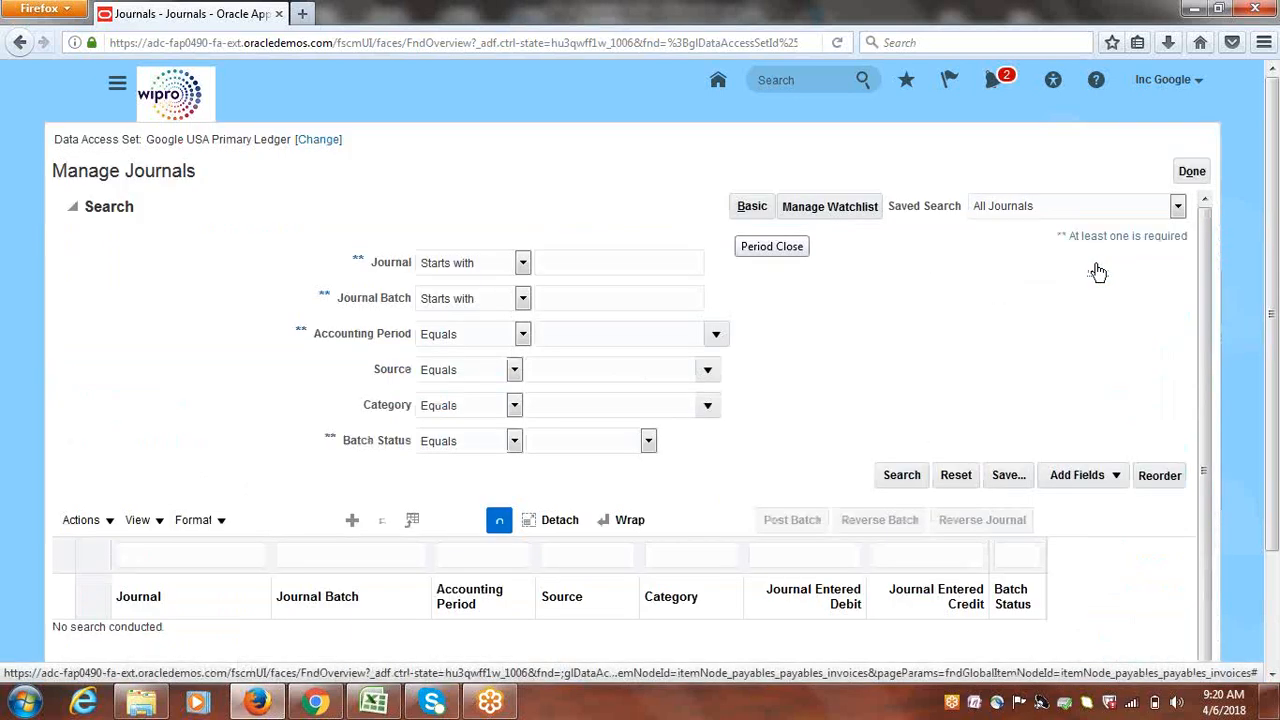
pyautogui.click(721, 333)
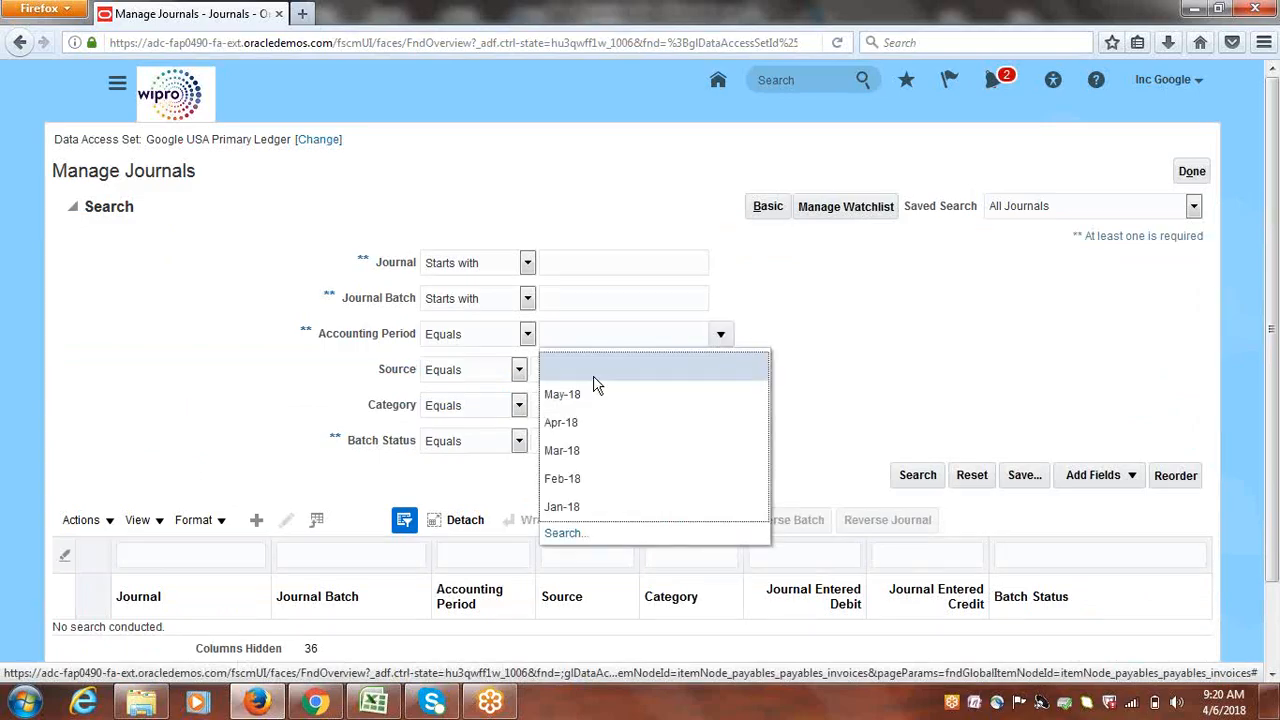
pyautogui.click(571, 421)
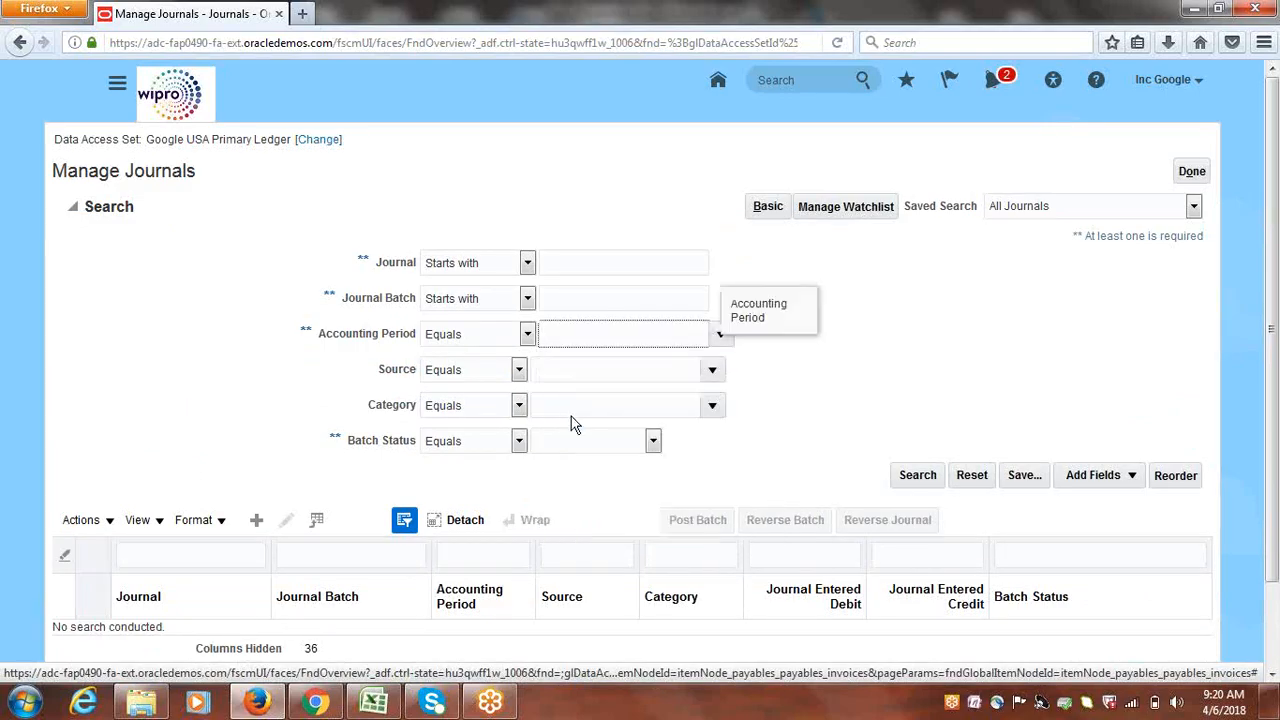
# Set the journal source to Payables and run the journal search
pyautogui.click(713, 370)
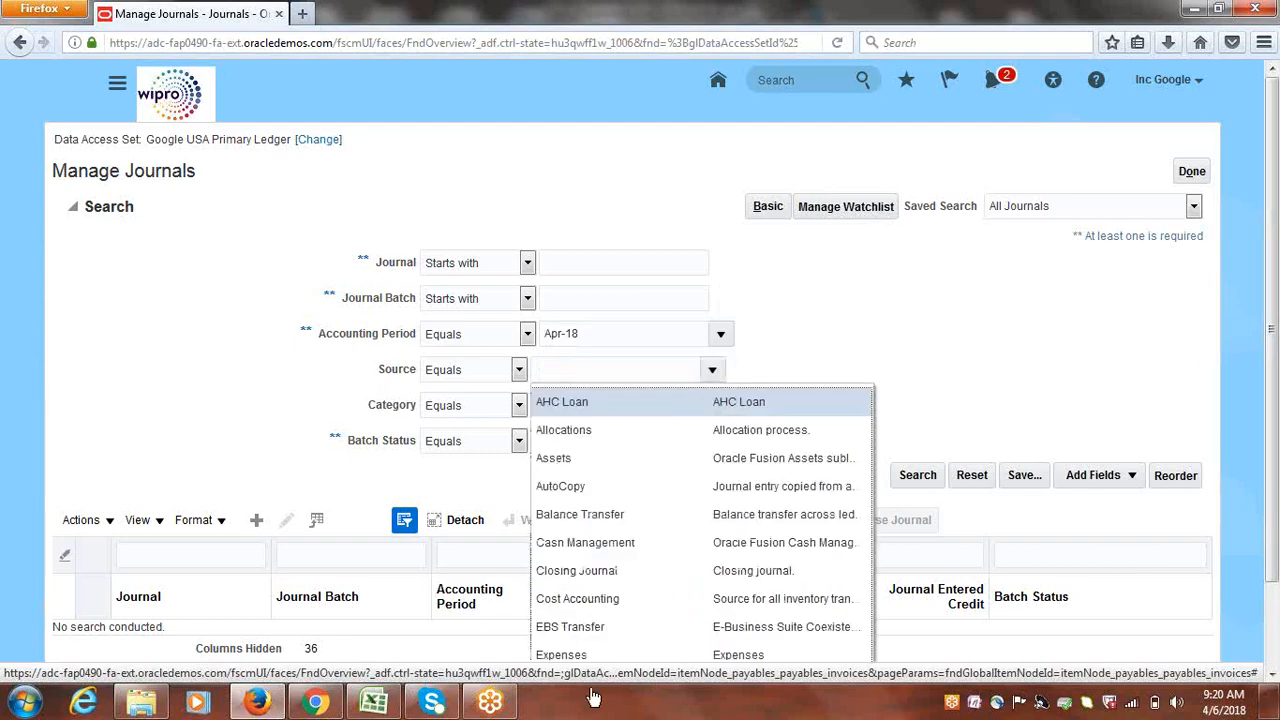
pyautogui.scroll(-2, 545, 622)
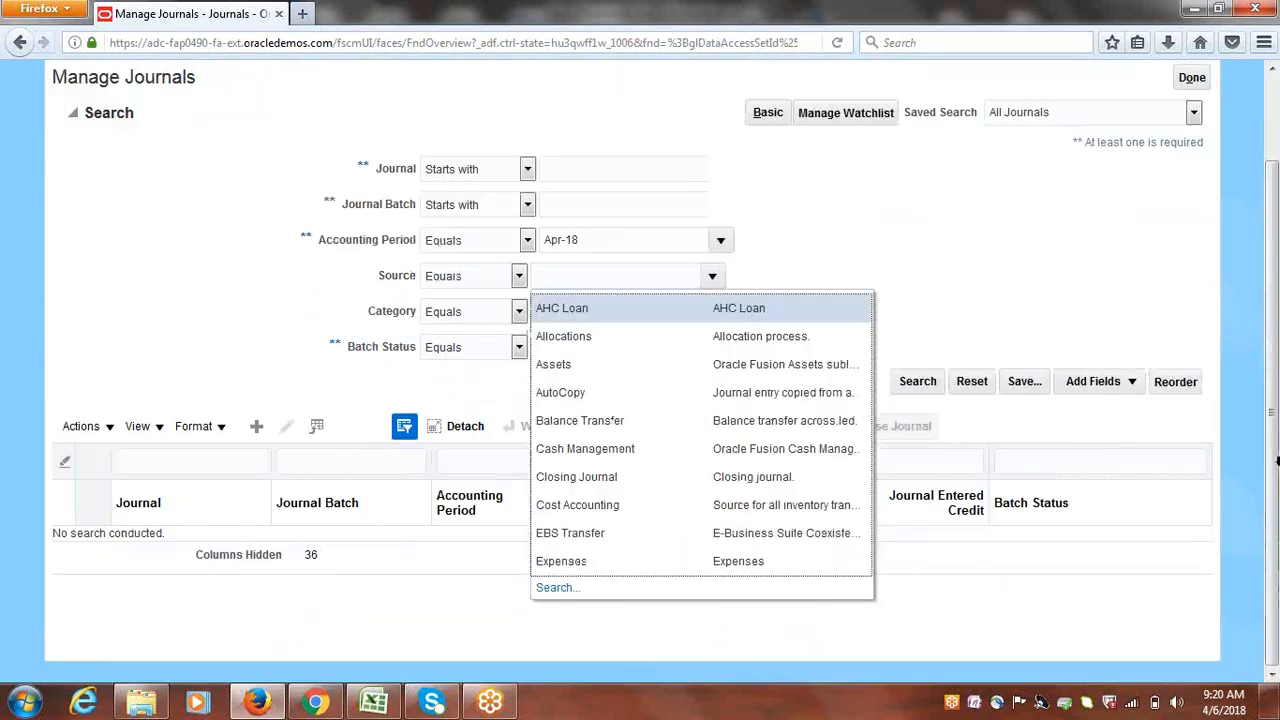
pyautogui.click(558, 589)
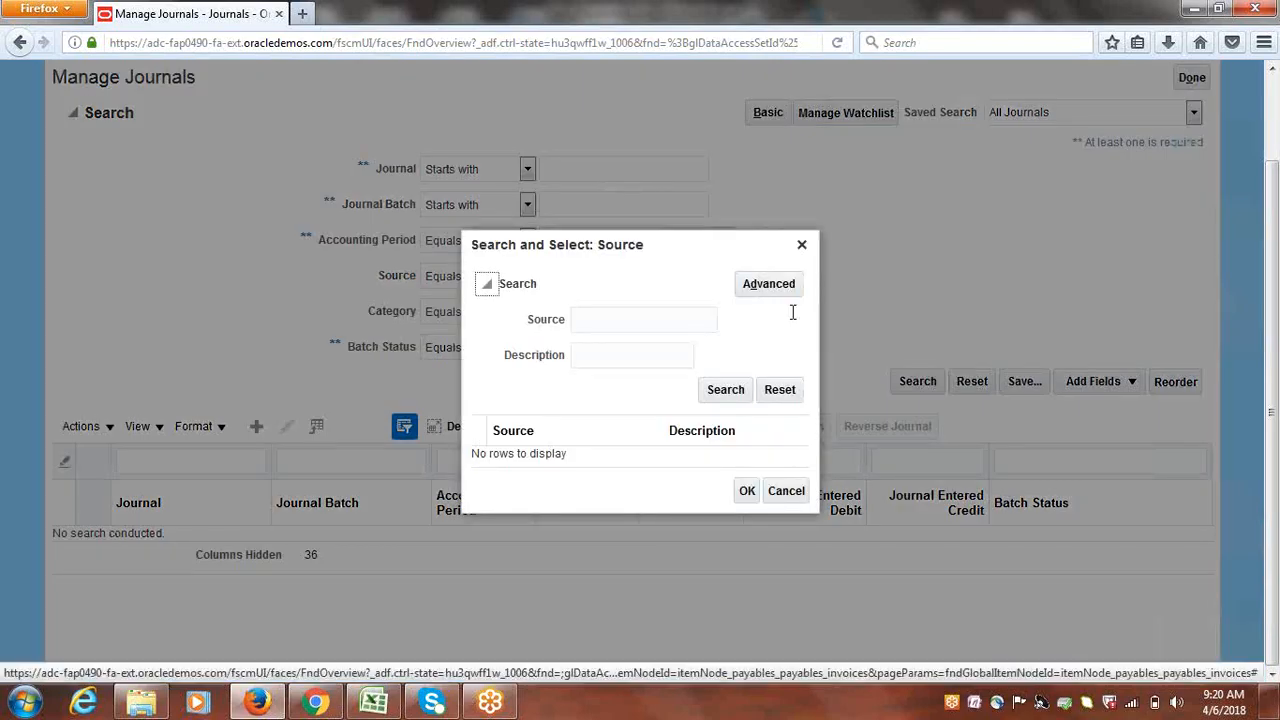
pyautogui.click(660, 323)
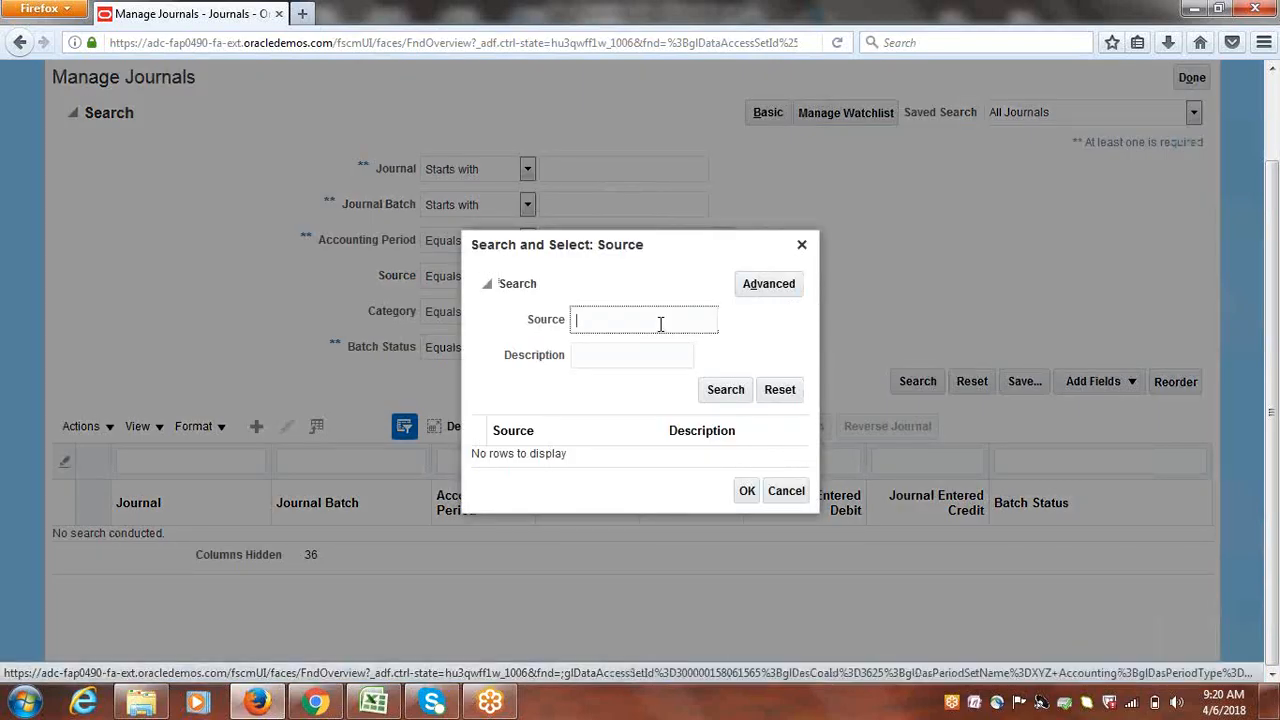
pyautogui.write('Payables')
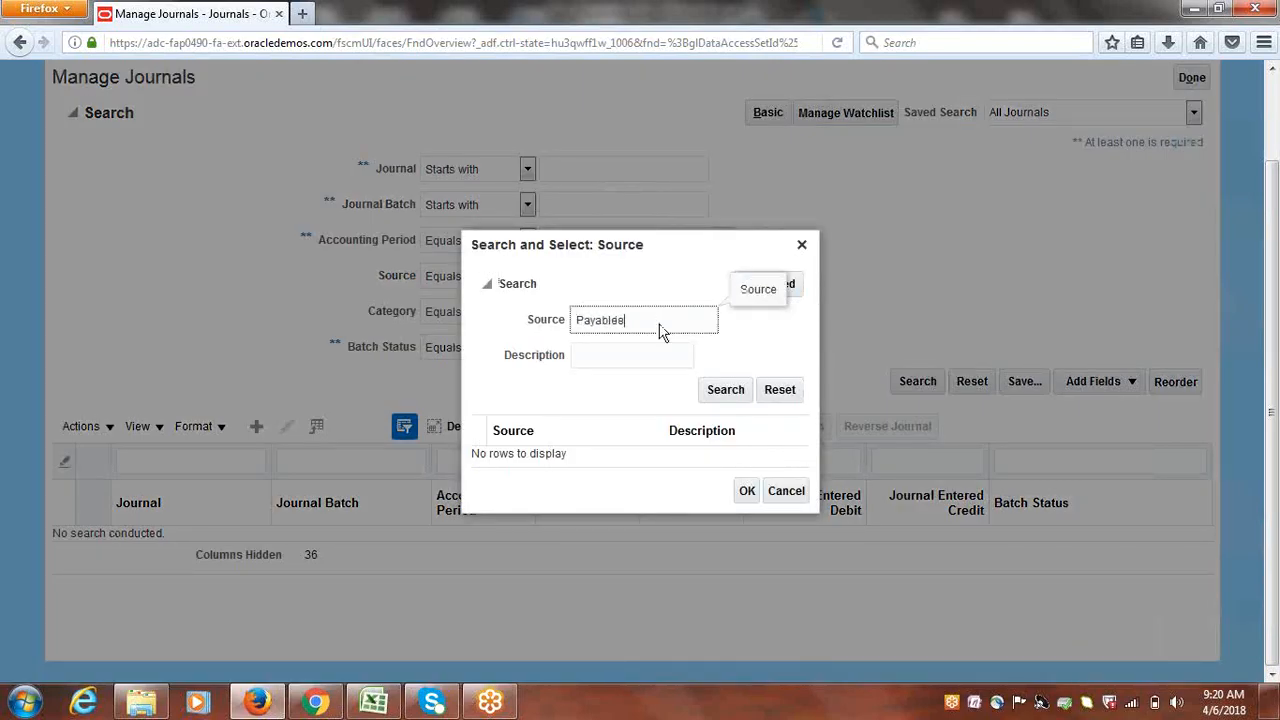
pyautogui.click(721, 389)
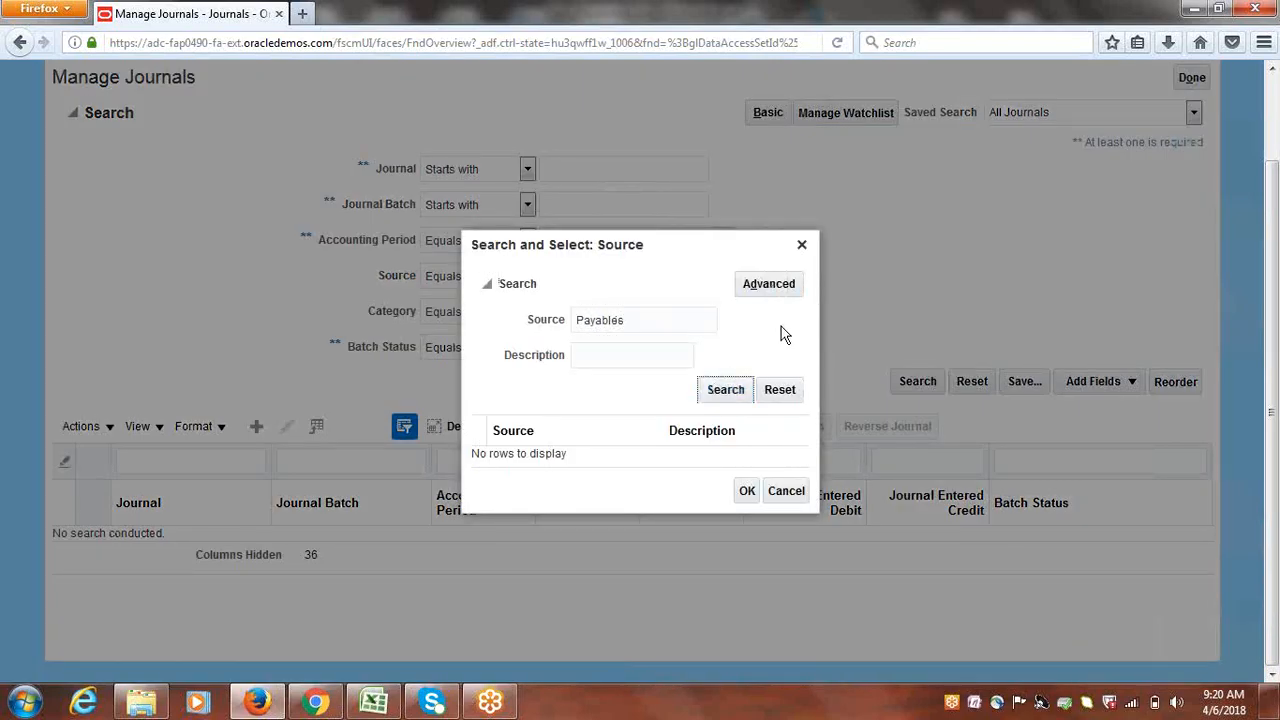
pyautogui.click(566, 454)
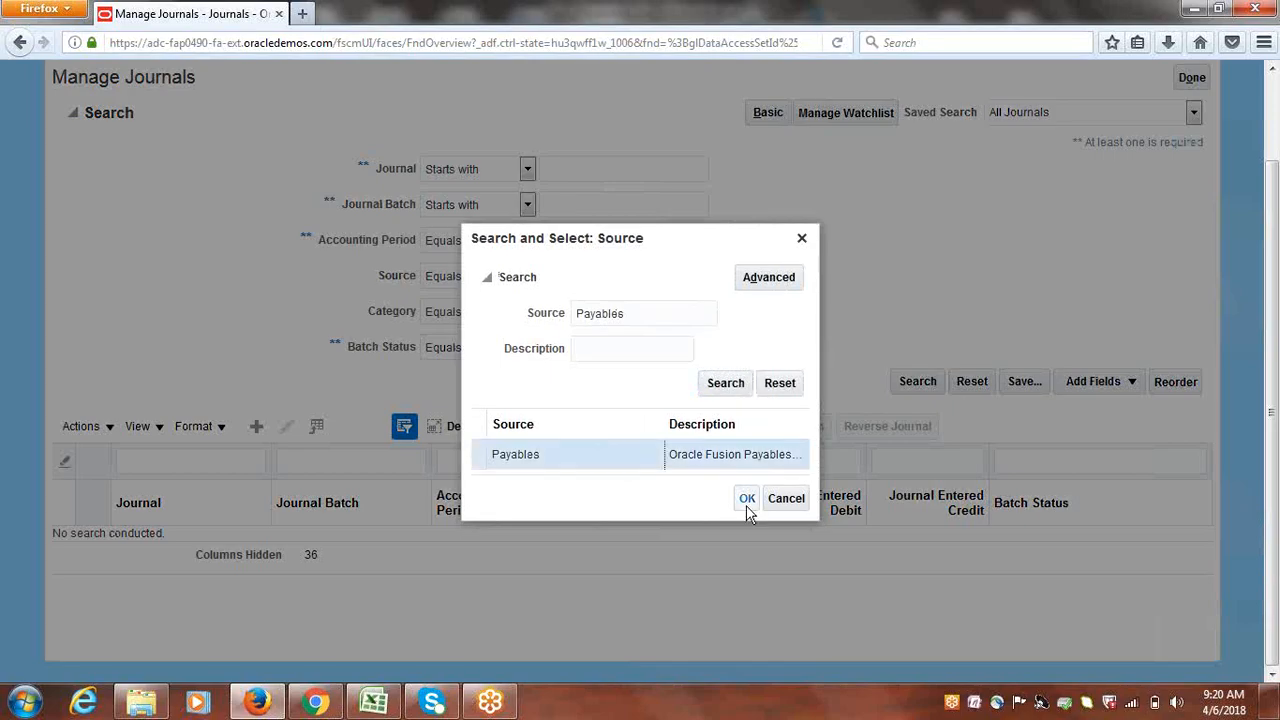
pyautogui.click(748, 500)
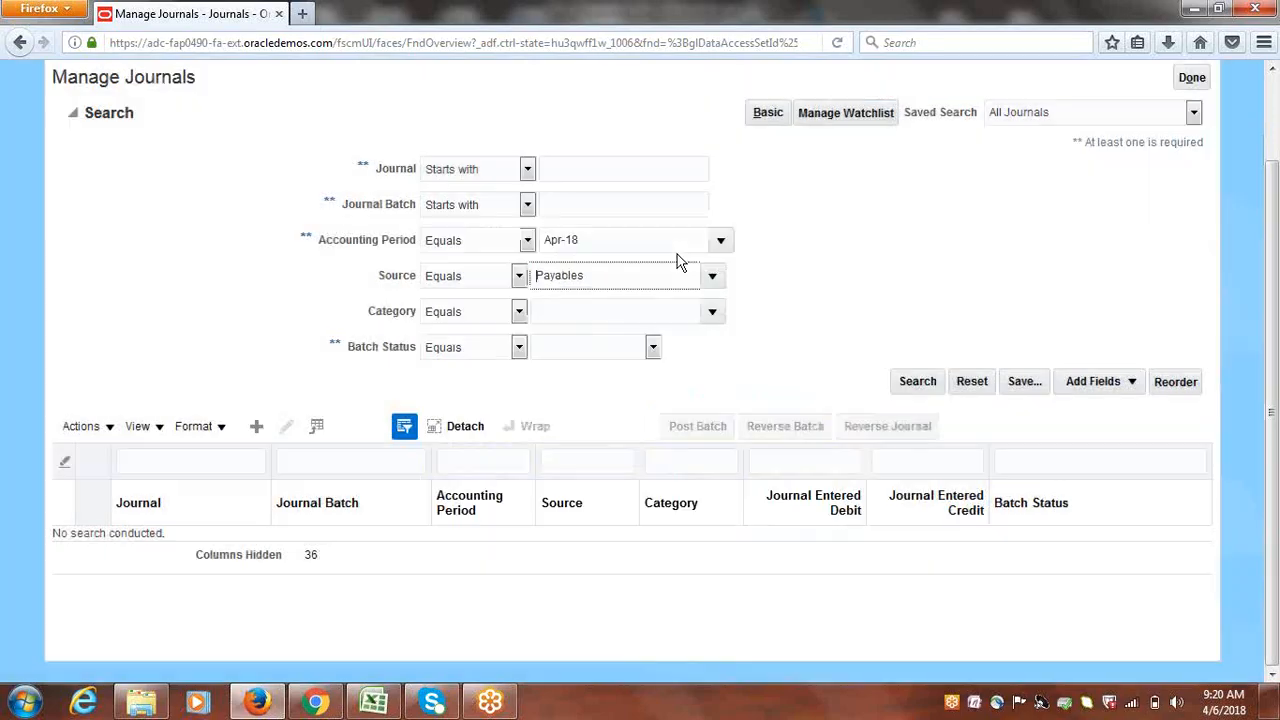
pyautogui.click(918, 382)
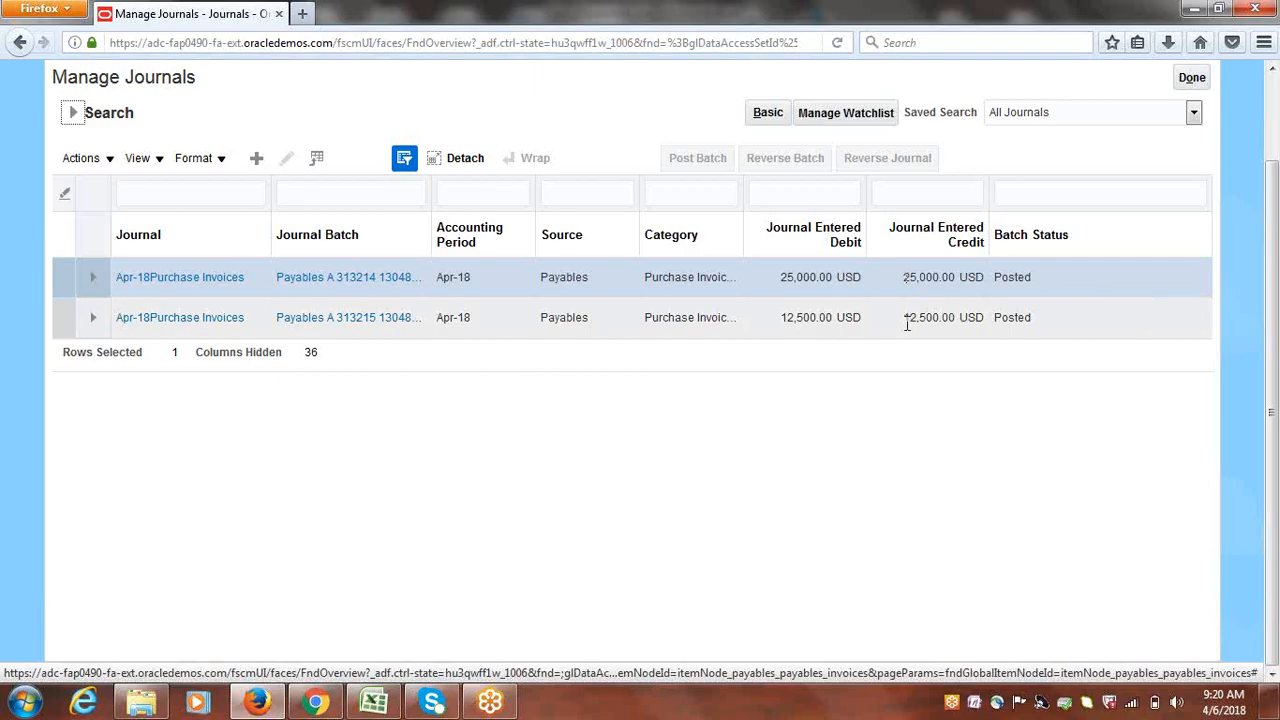
pyautogui.click(210, 320)
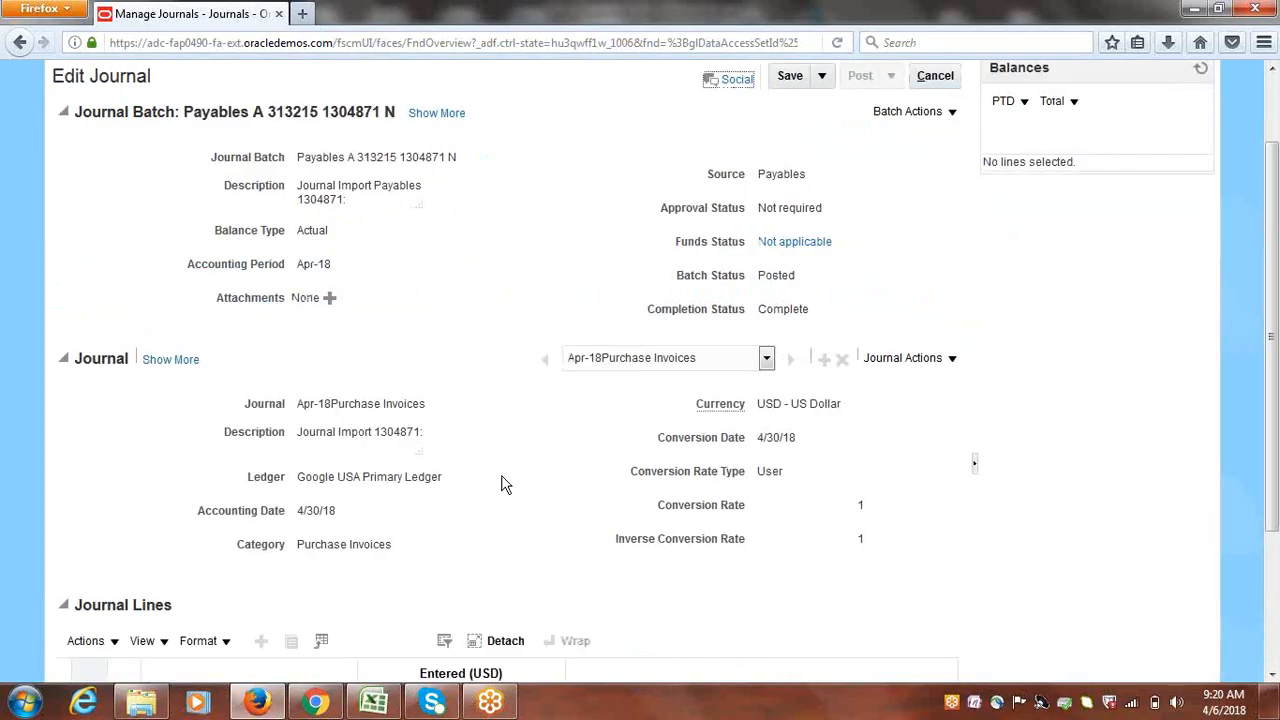
pyautogui.moveTo(1272, 243); pyautogui.dragTo(1276, 430)
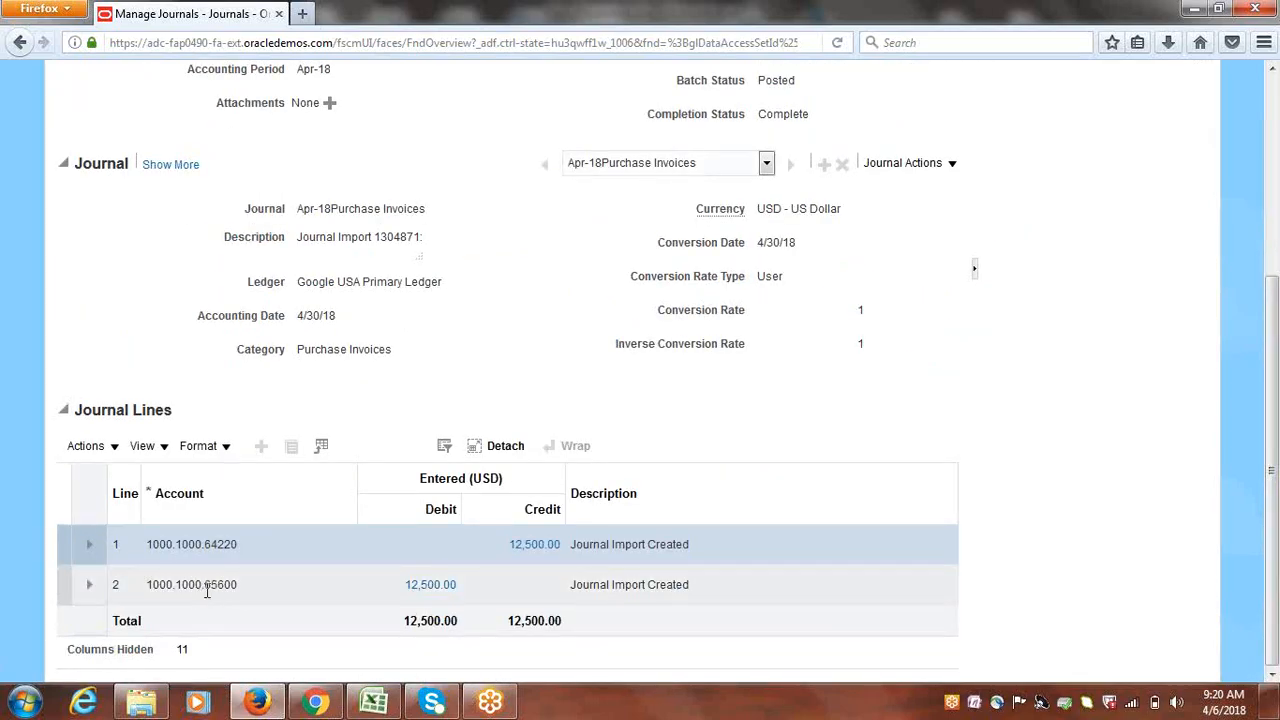
pyautogui.moveTo(206, 591)
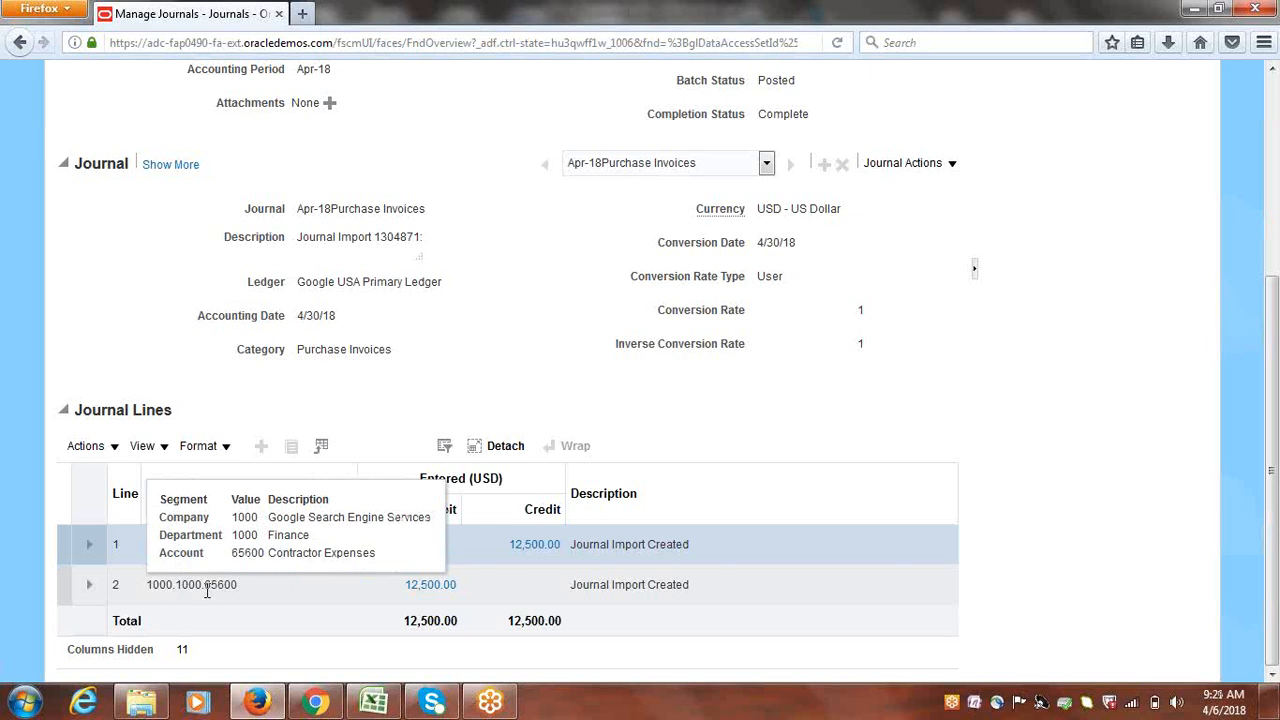
pyautogui.scroll(3, 385, 290)
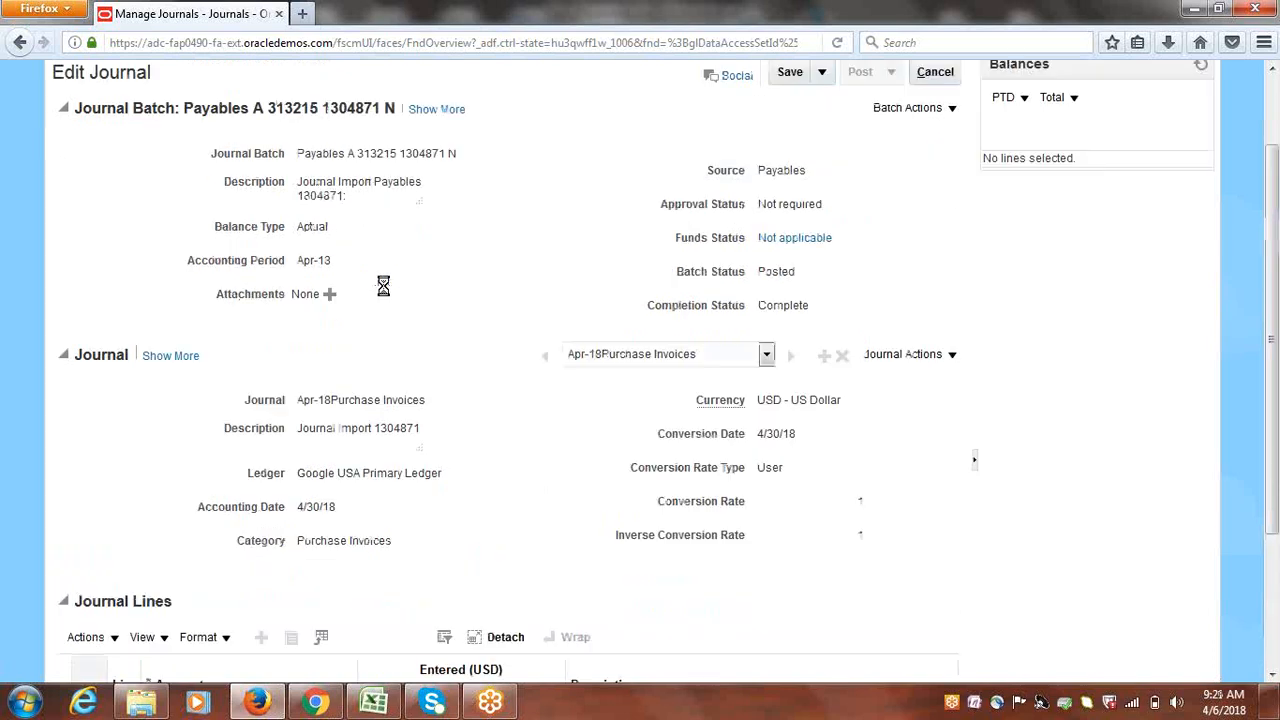
pyautogui.scroll(-3, 435, 600)
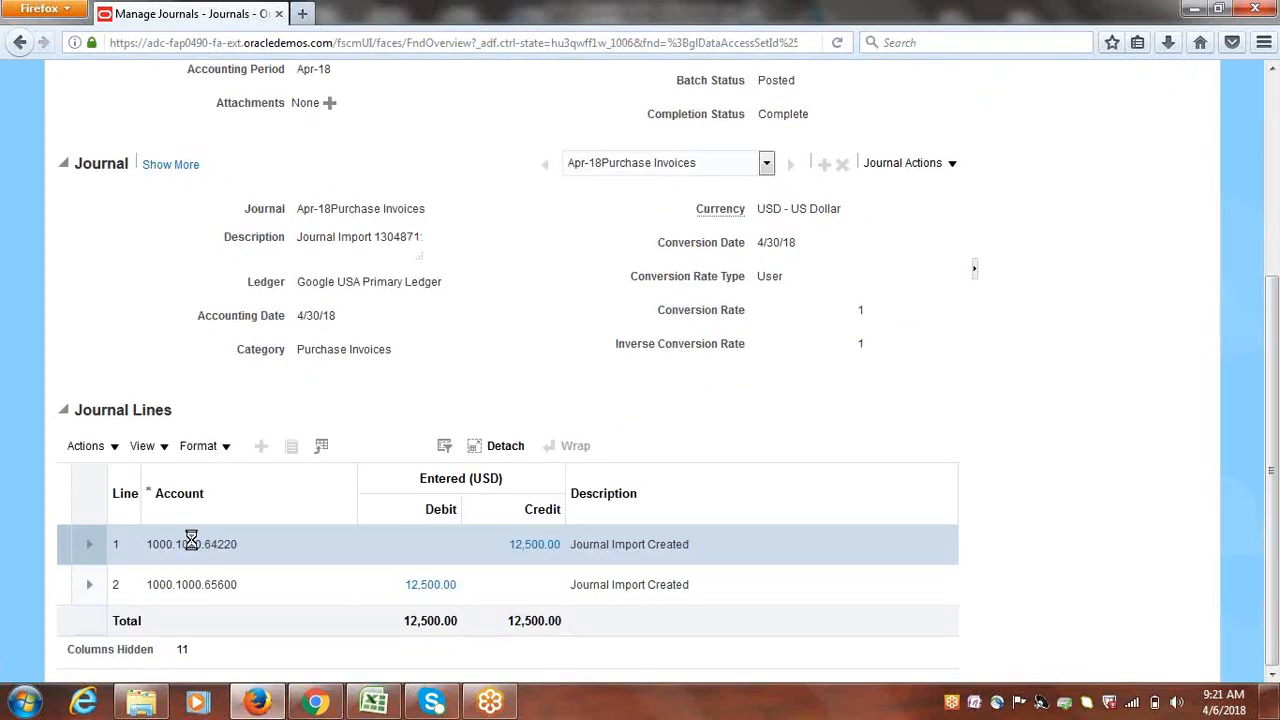
pyautogui.moveTo(191, 540)
pyautogui.click(433, 590)
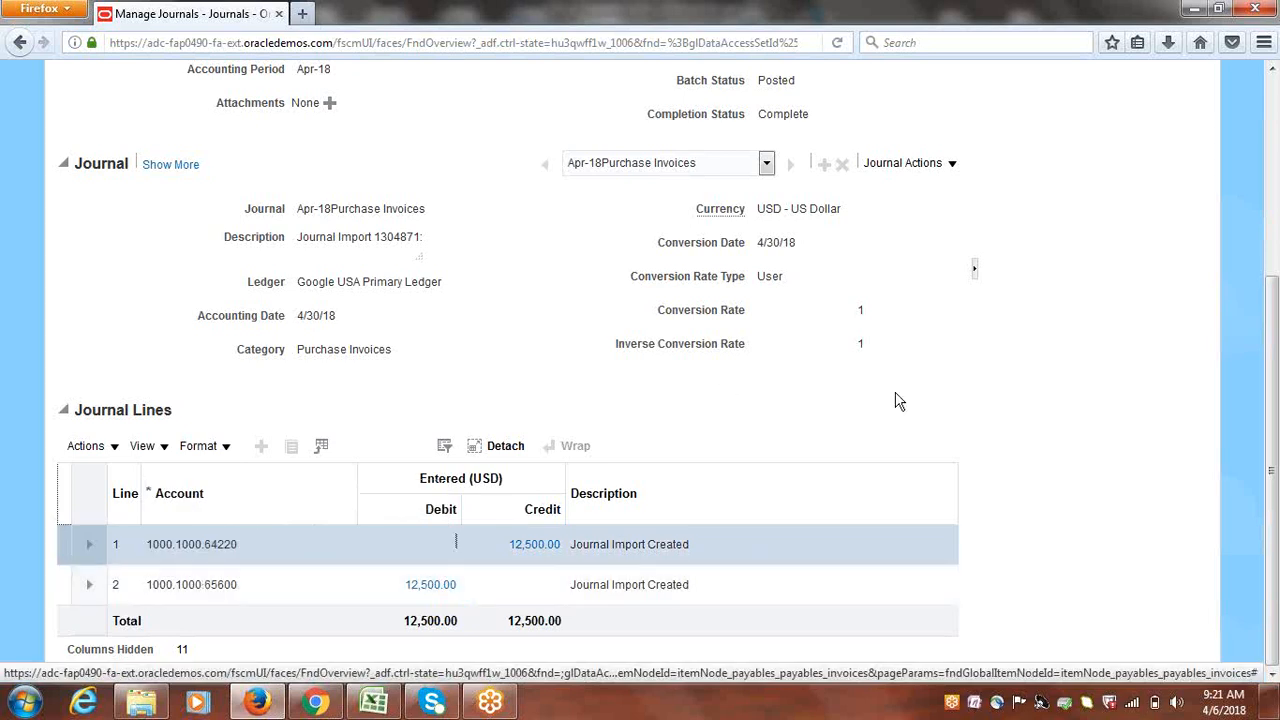
pyautogui.click(1071, 434)
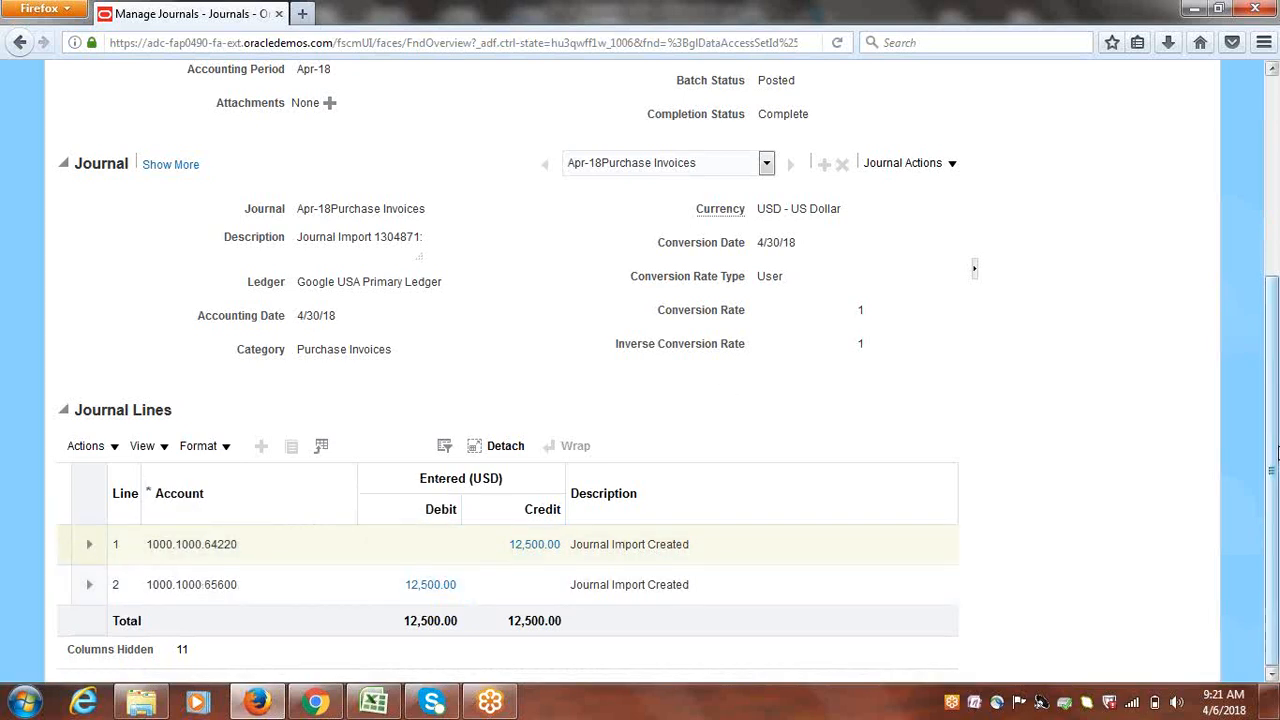
pyautogui.moveTo(1273, 484); pyautogui.dragTo(1273, 270)
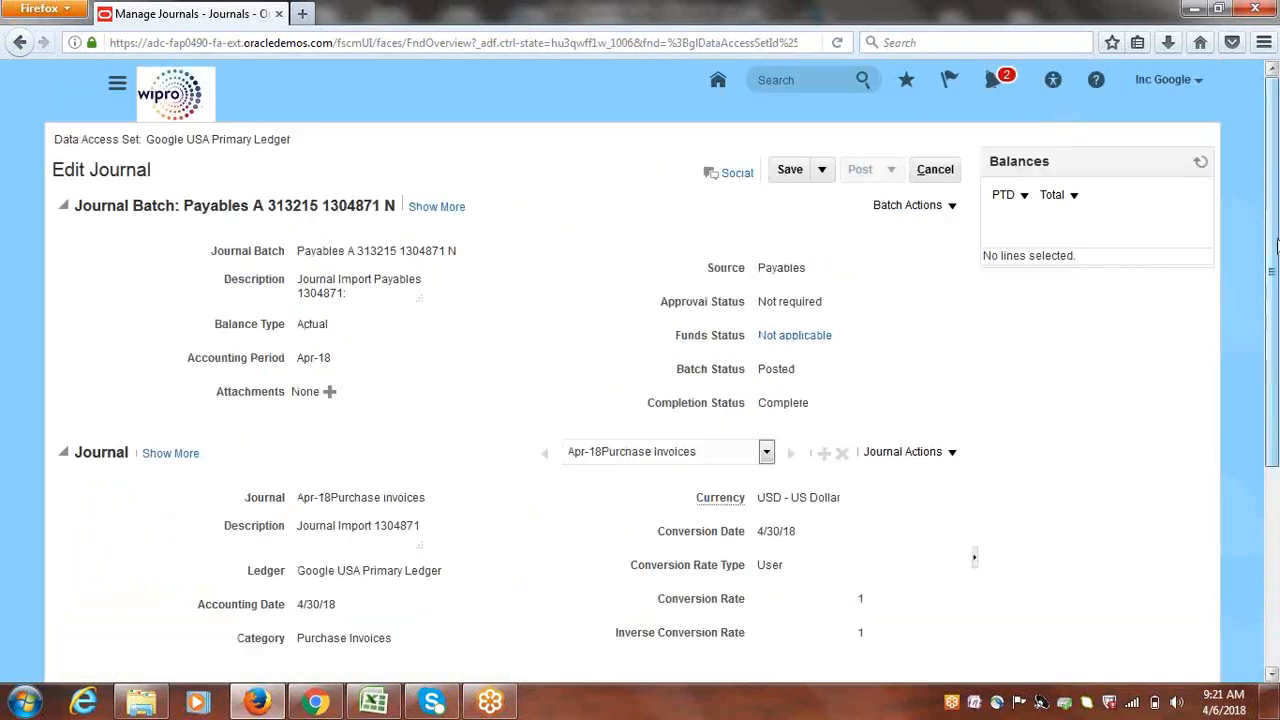
# Cancel out of the journal unchanged and scroll through the Journals overview
pyautogui.click(935, 169)
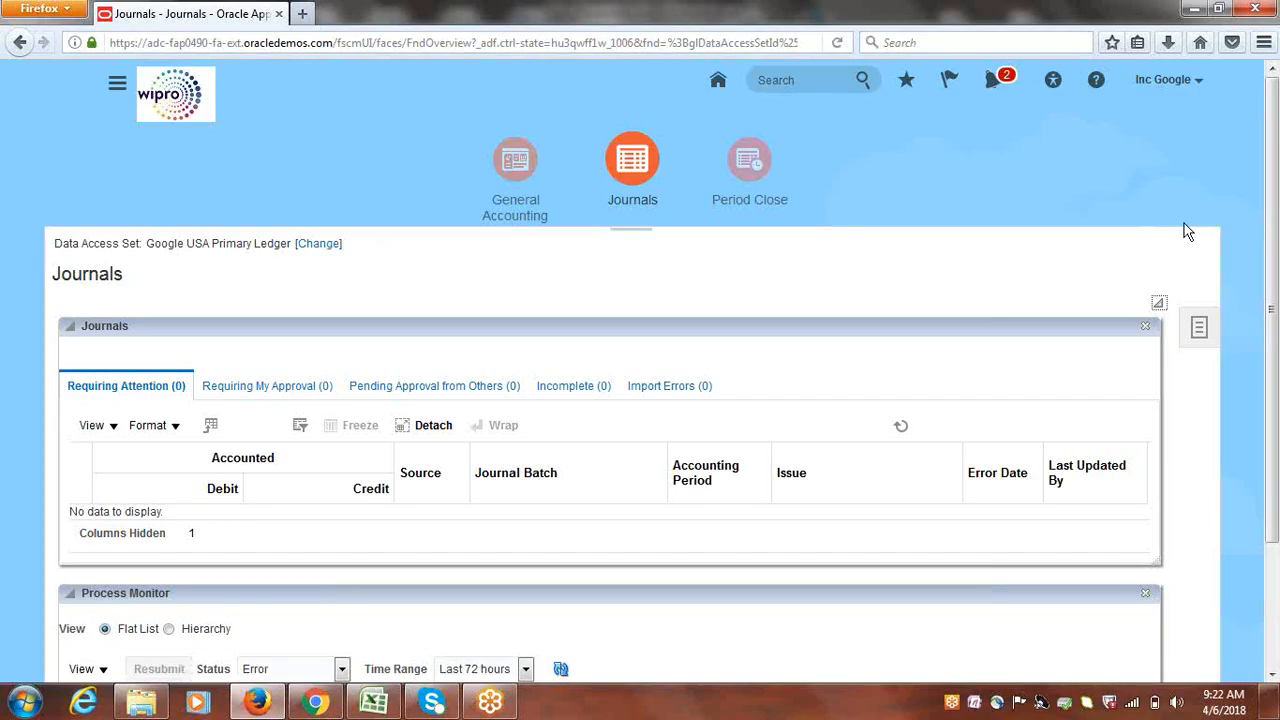
pyautogui.moveTo(1276, 176); pyautogui.dragTo(1277, 305)
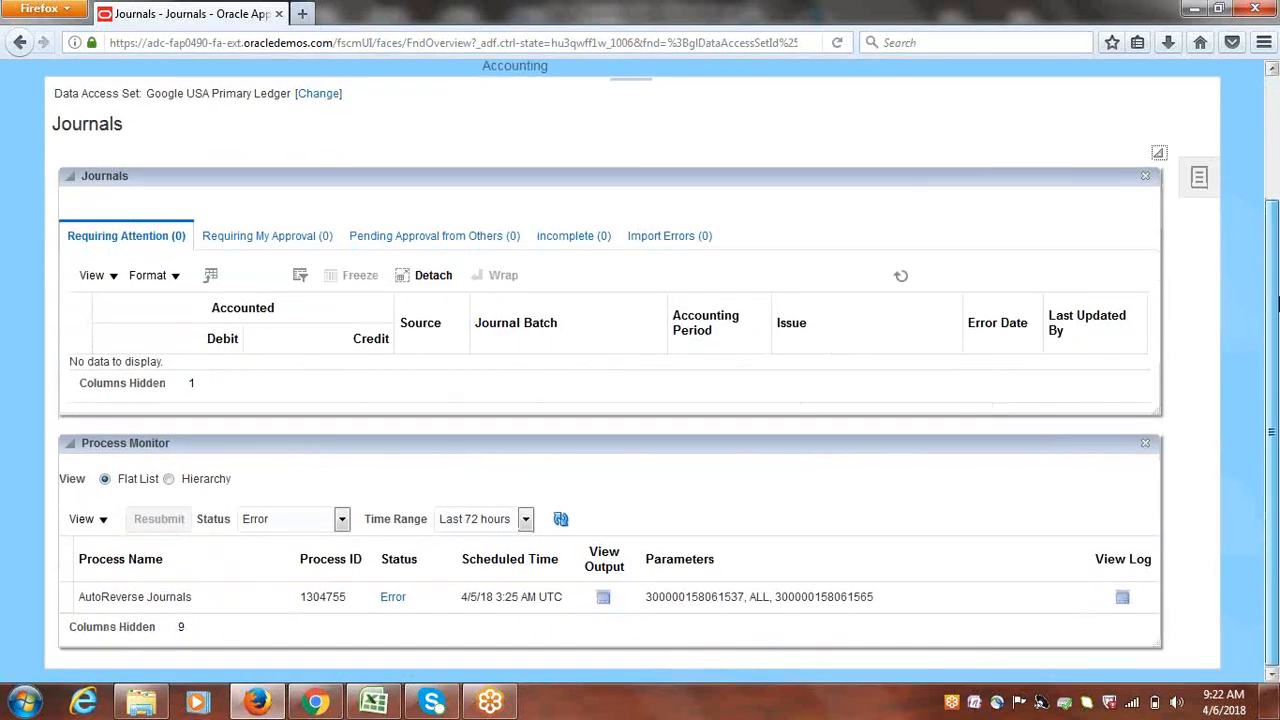
pyautogui.moveTo(1276, 305); pyautogui.dragTo(1272, 150)
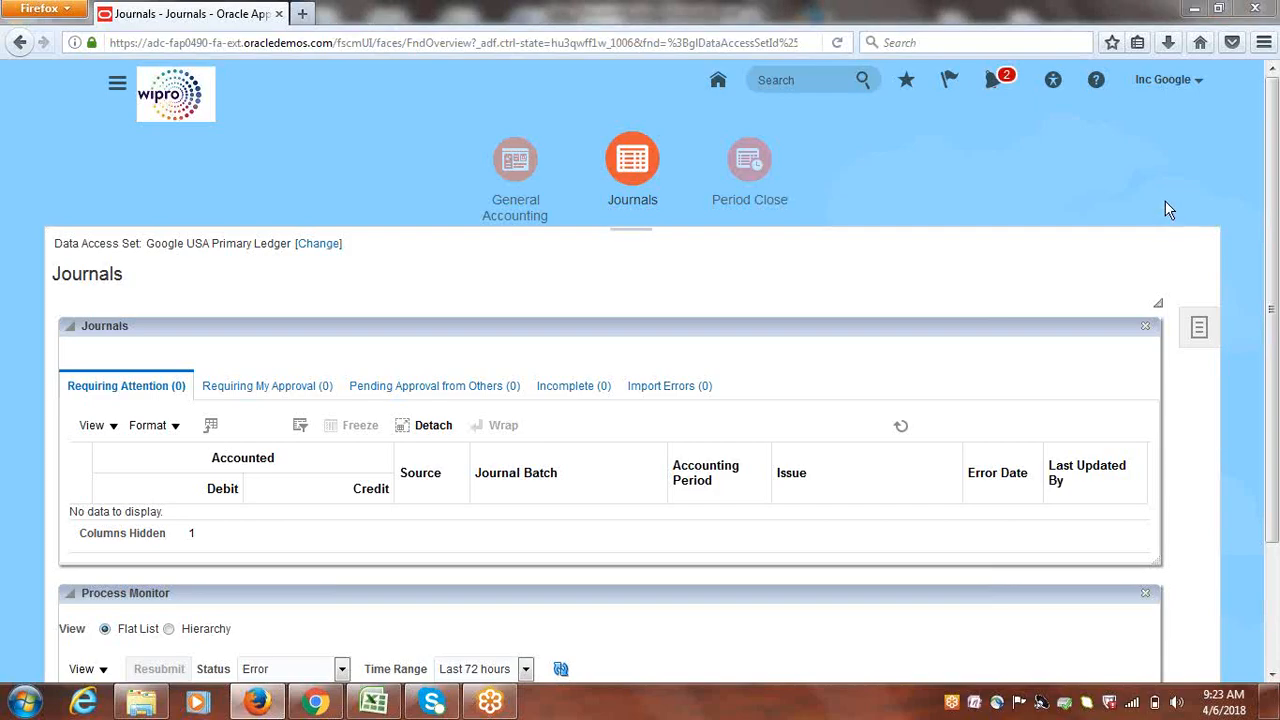
# Navigate through the Navigator menu to Payables > Invoices
pyautogui.click(826, 290)
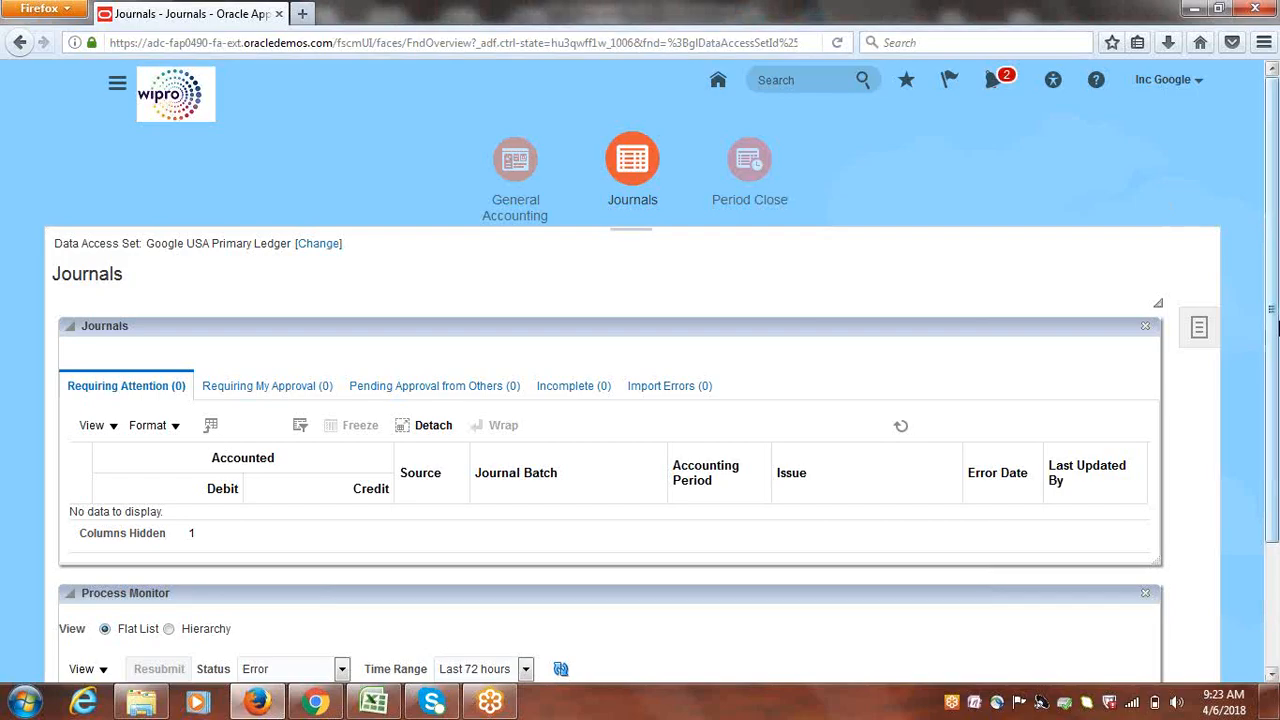
pyautogui.moveTo(1277, 326); pyautogui.dragTo(1249, 248)
pyautogui.moveTo(1274, 118)
pyautogui.mouseDown()
pyautogui.moveTo(1276, 240)
pyautogui.moveTo(1275, 109)
pyautogui.mouseUp()
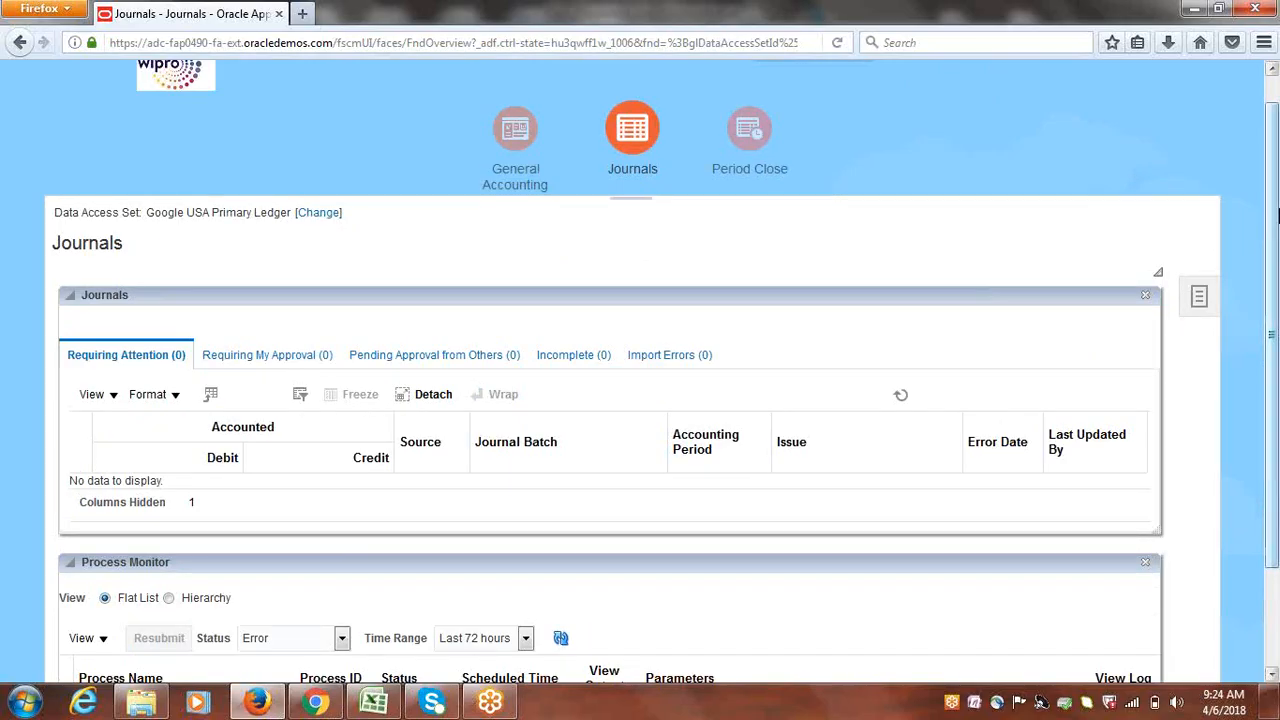
pyautogui.scroll(1, 722, 258)
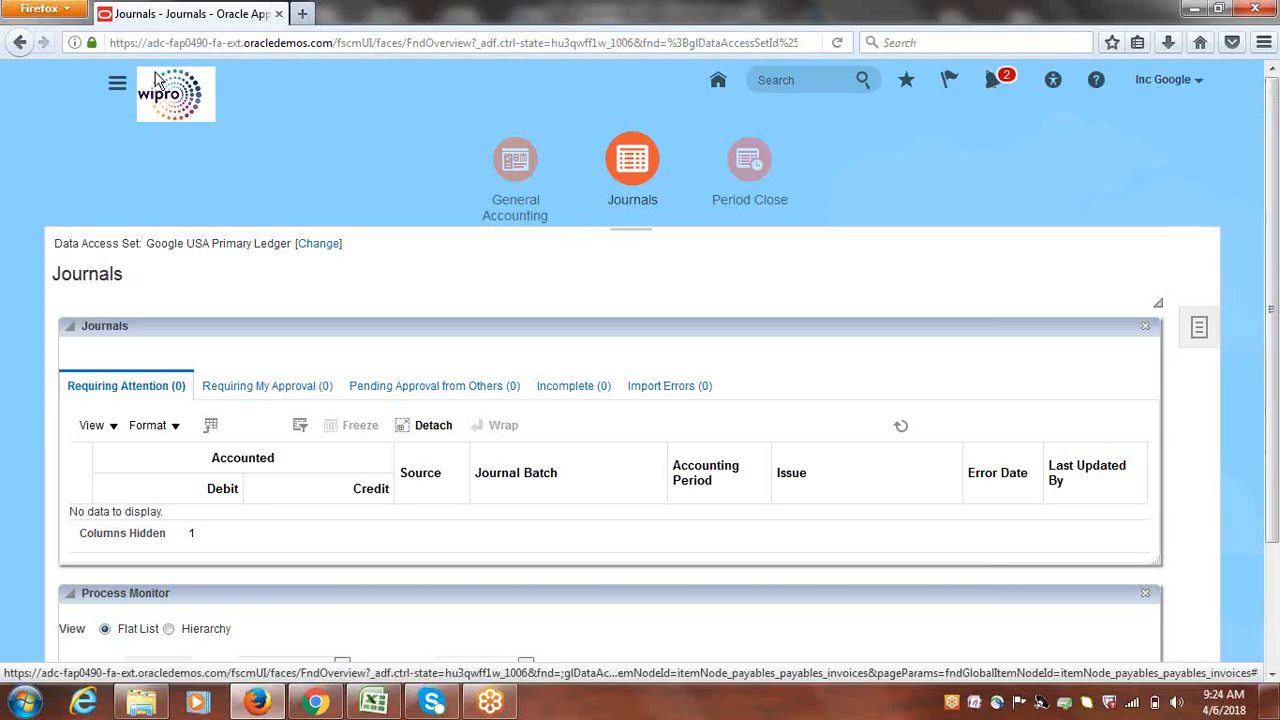
pyautogui.click(115, 88)
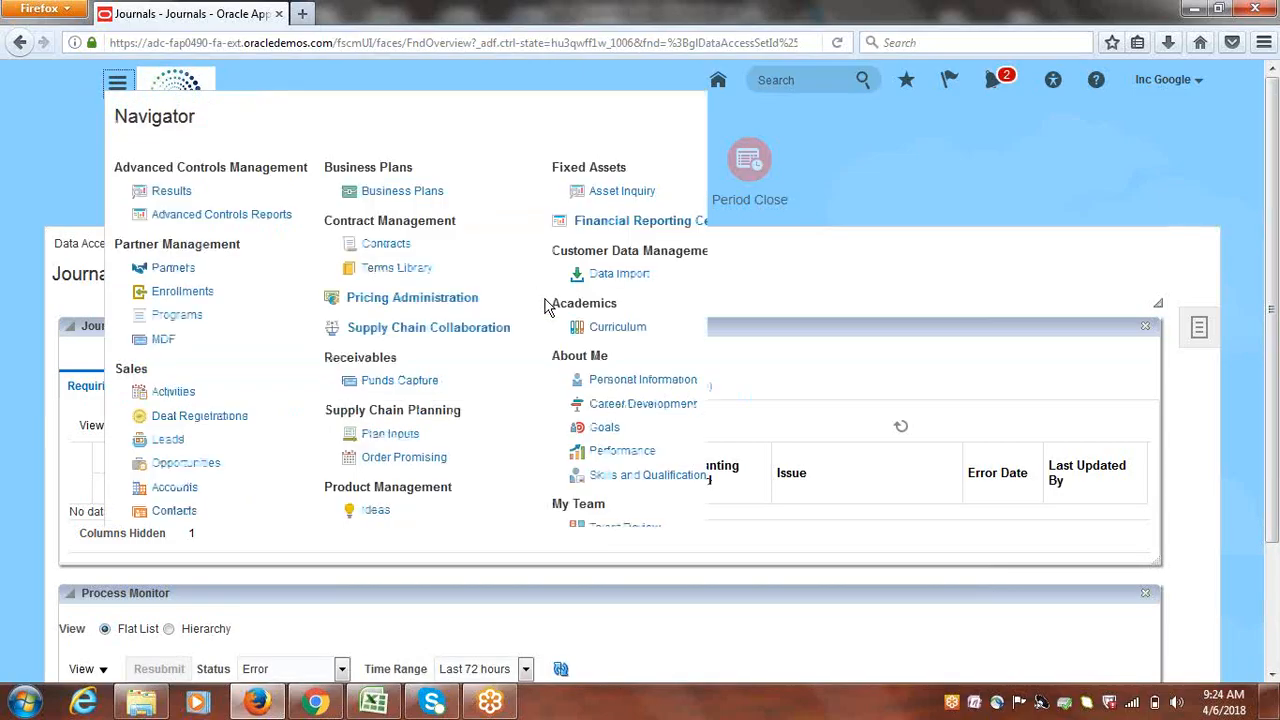
pyautogui.moveTo(1272, 260); pyautogui.dragTo(1272, 370)
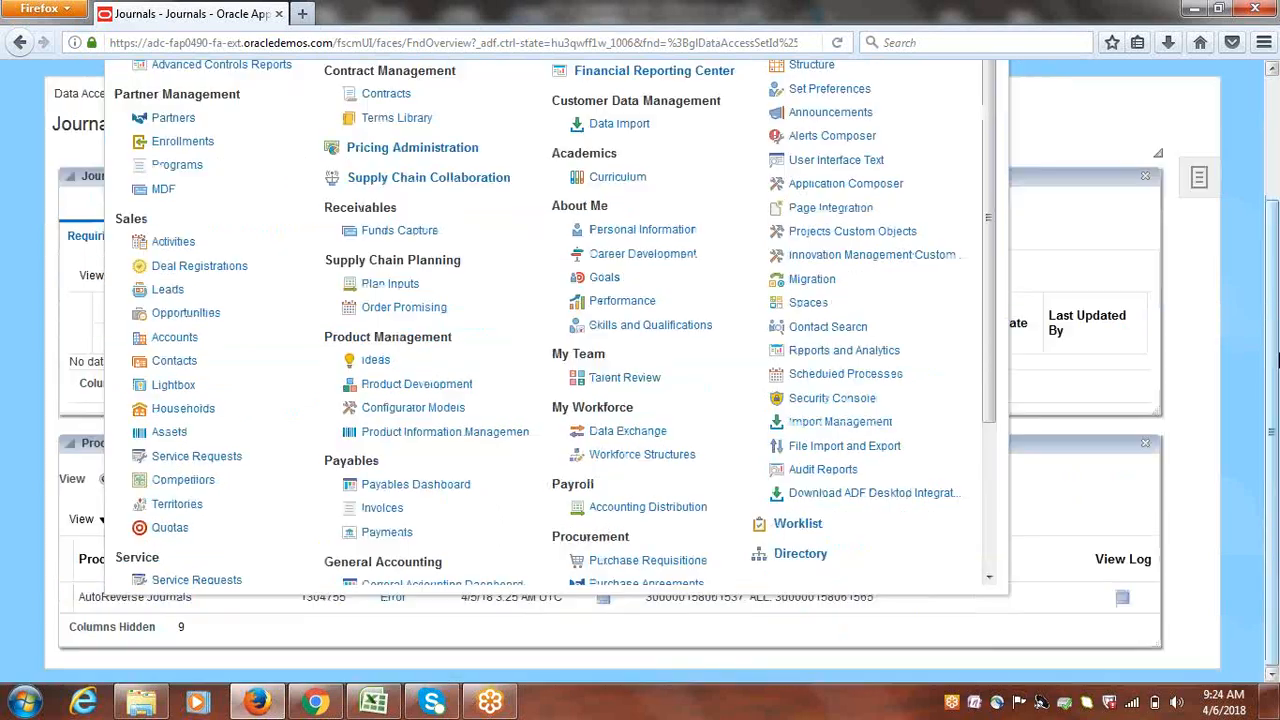
pyautogui.click(386, 512)
pyautogui.click(116, 73)
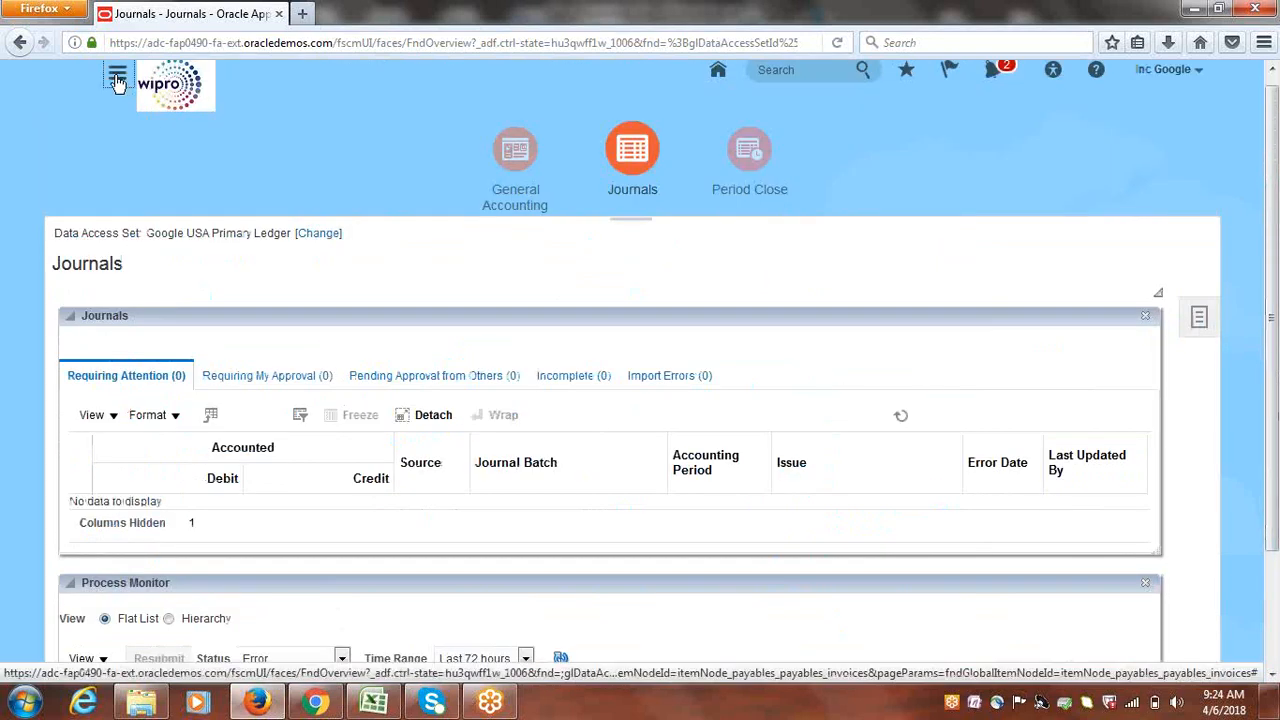
pyautogui.moveTo(990, 318); pyautogui.dragTo(984, 410)
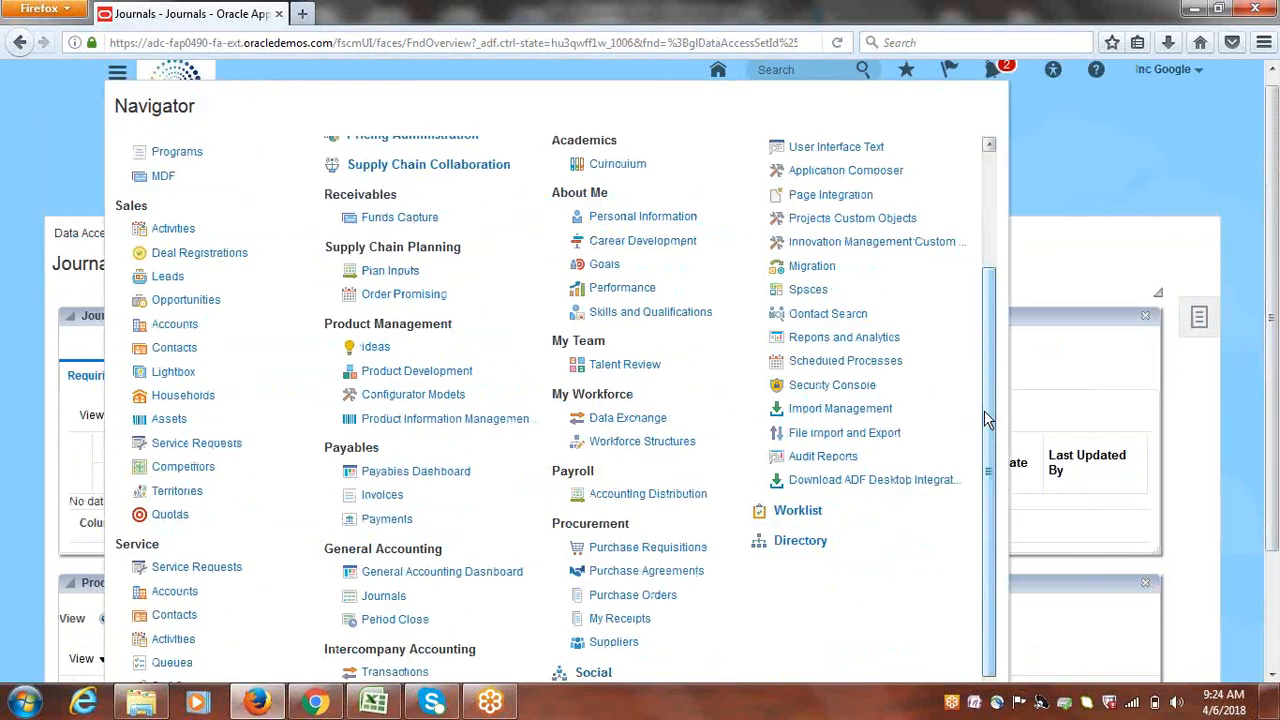
pyautogui.click(380, 496)
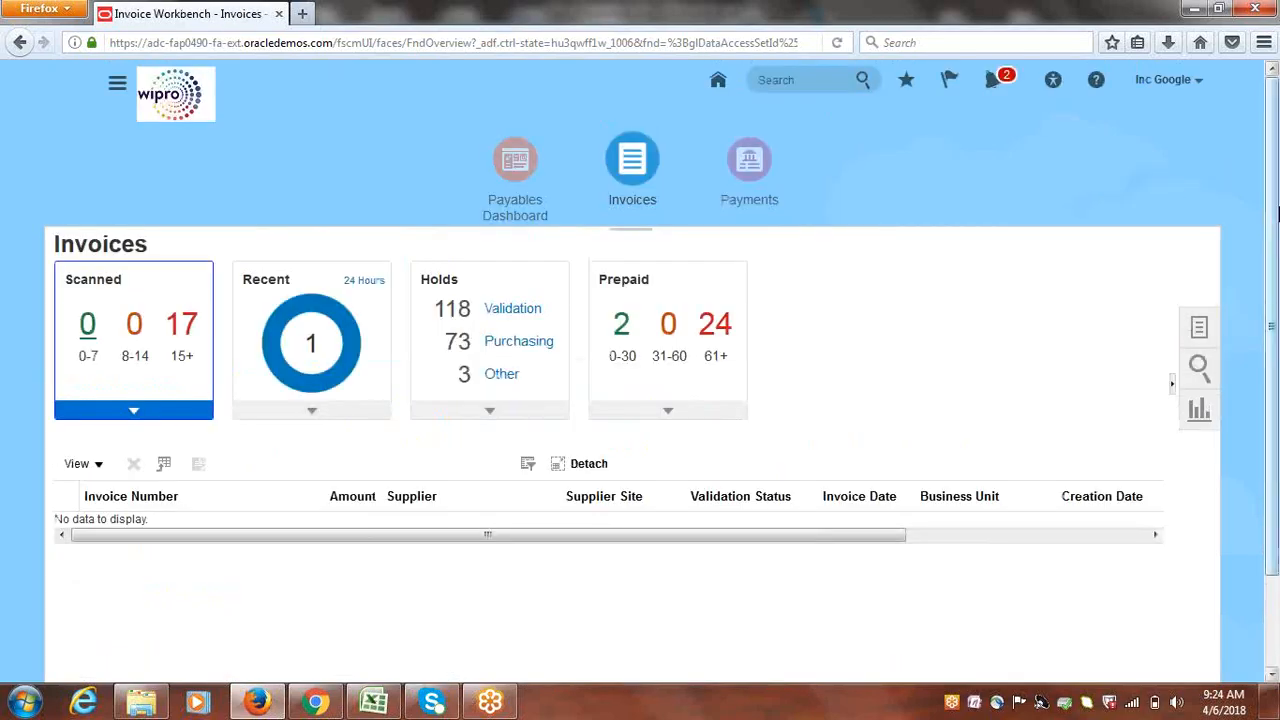
# Show invoices from the Recent tile and open INV1 on the Edit Invoice page
pyautogui.click(312, 344)
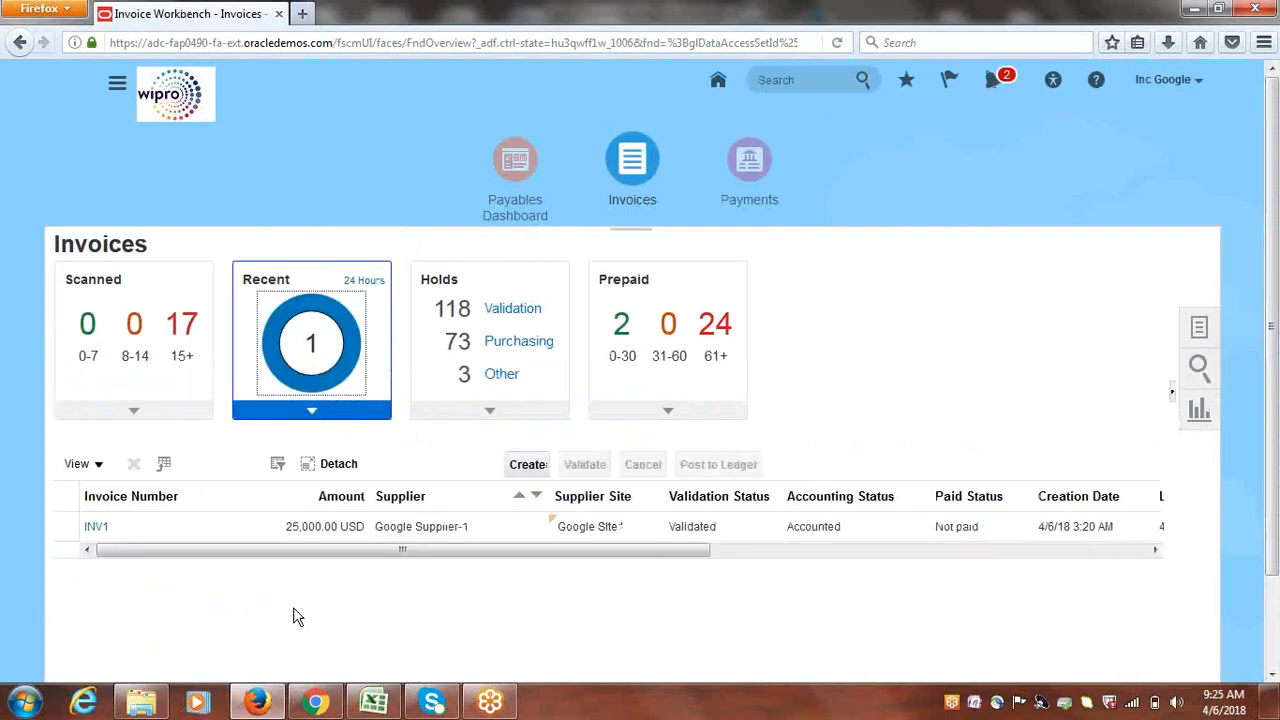
pyautogui.click(527, 467)
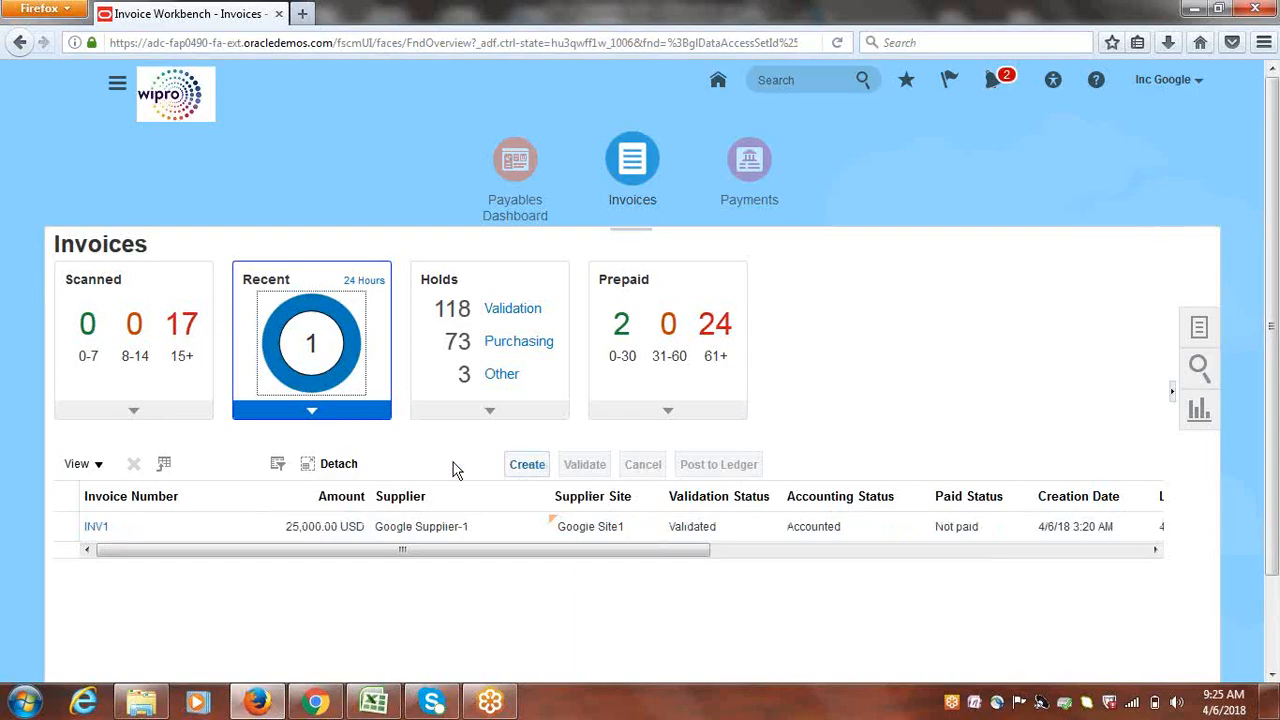
pyautogui.click(65, 530)
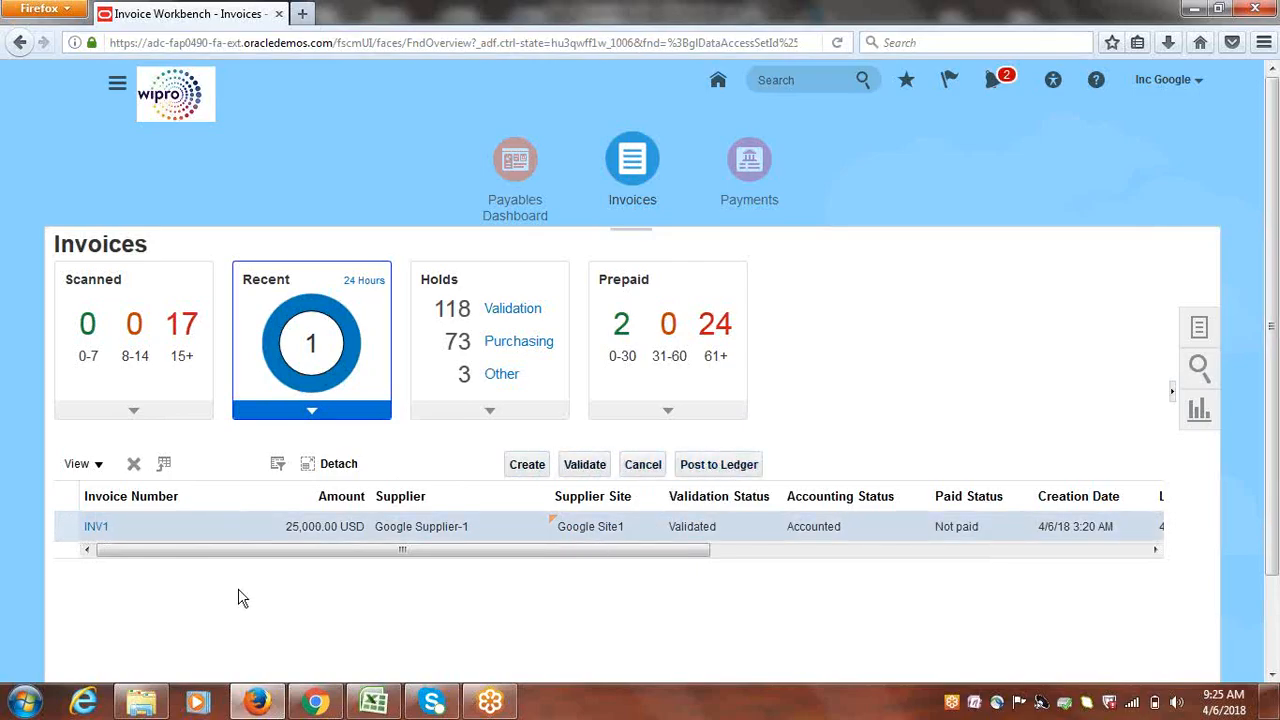
pyautogui.click(95, 528)
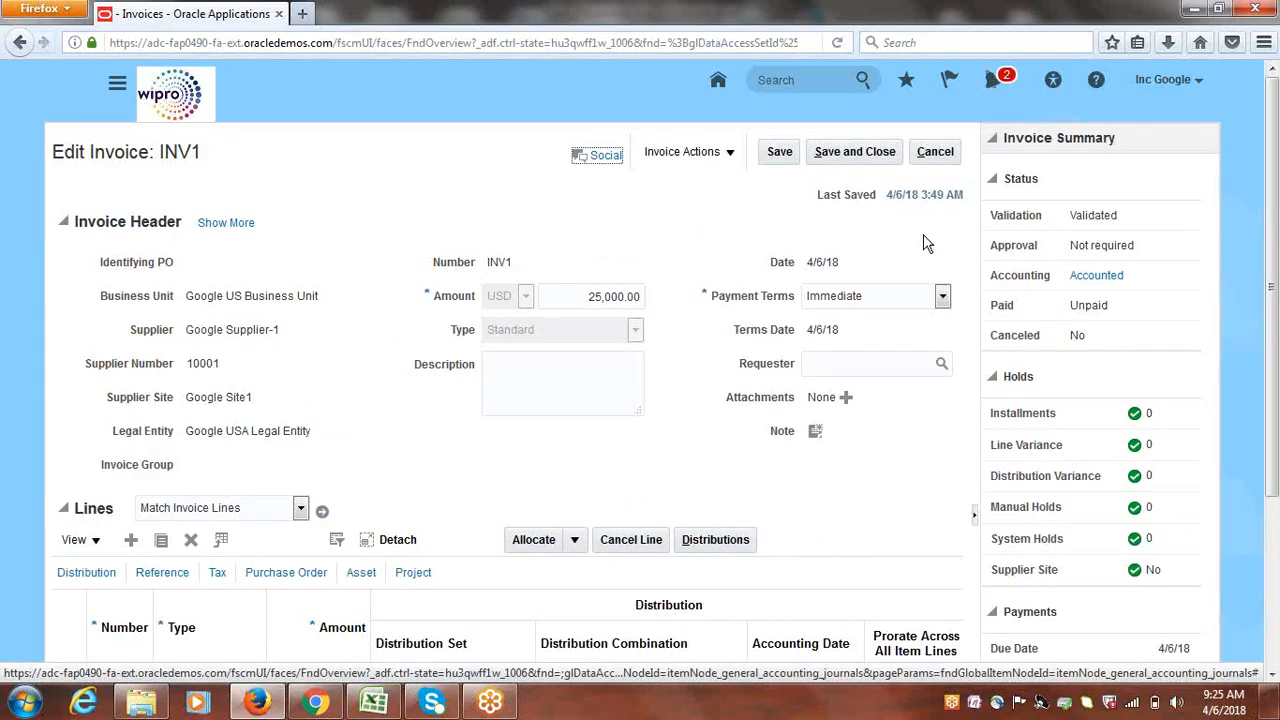
# Keep INV1's payment terms as Immediate and cancel back to the Invoices workbench
pyautogui.click(943, 298)
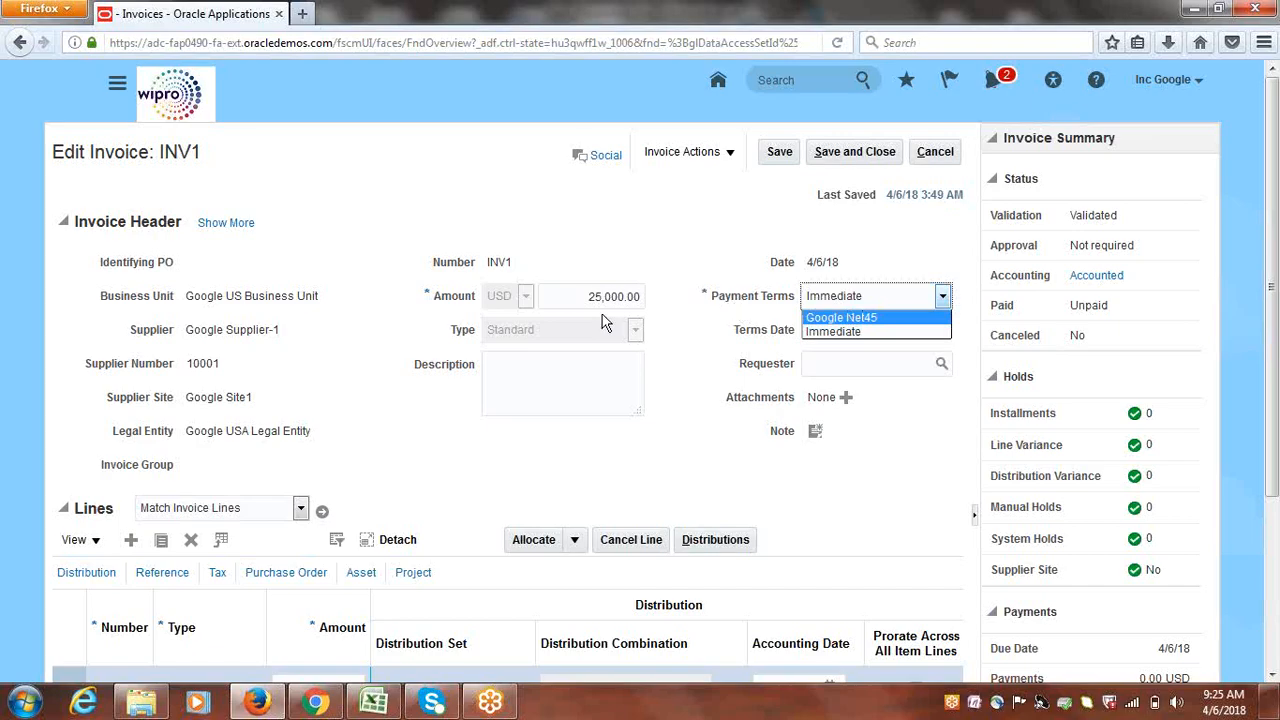
pyautogui.click(253, 297)
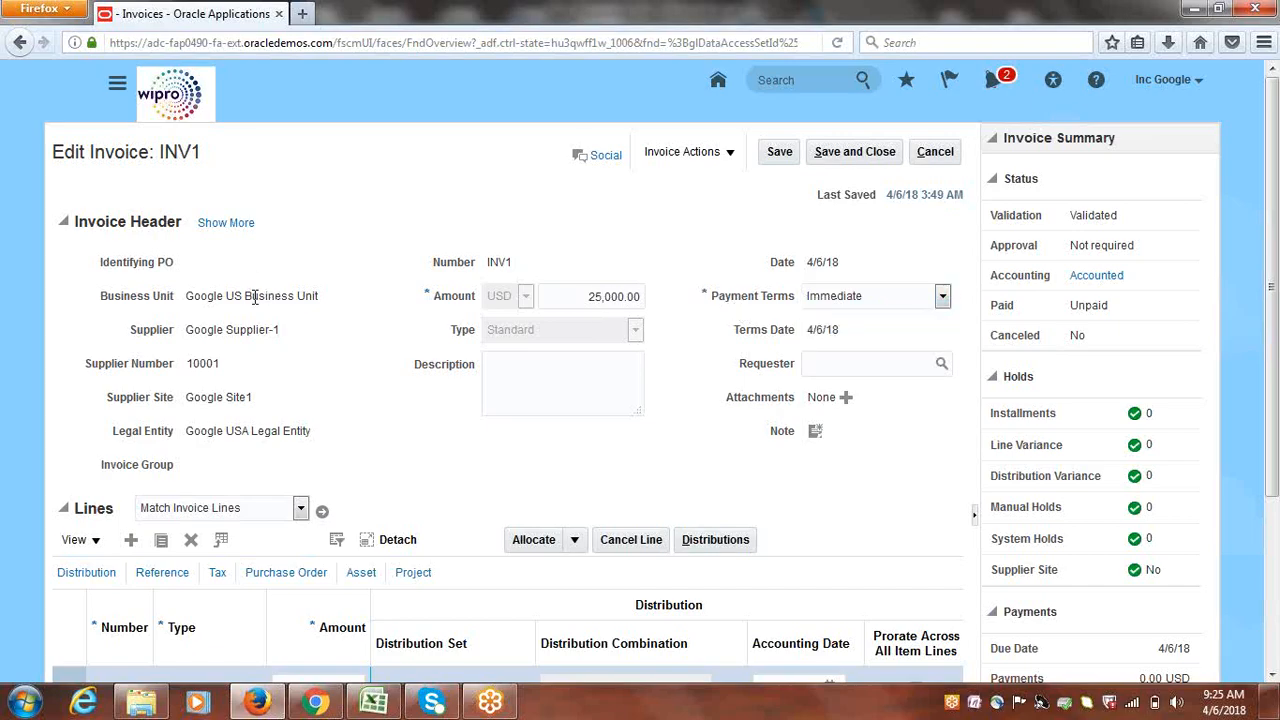
pyautogui.click(849, 300)
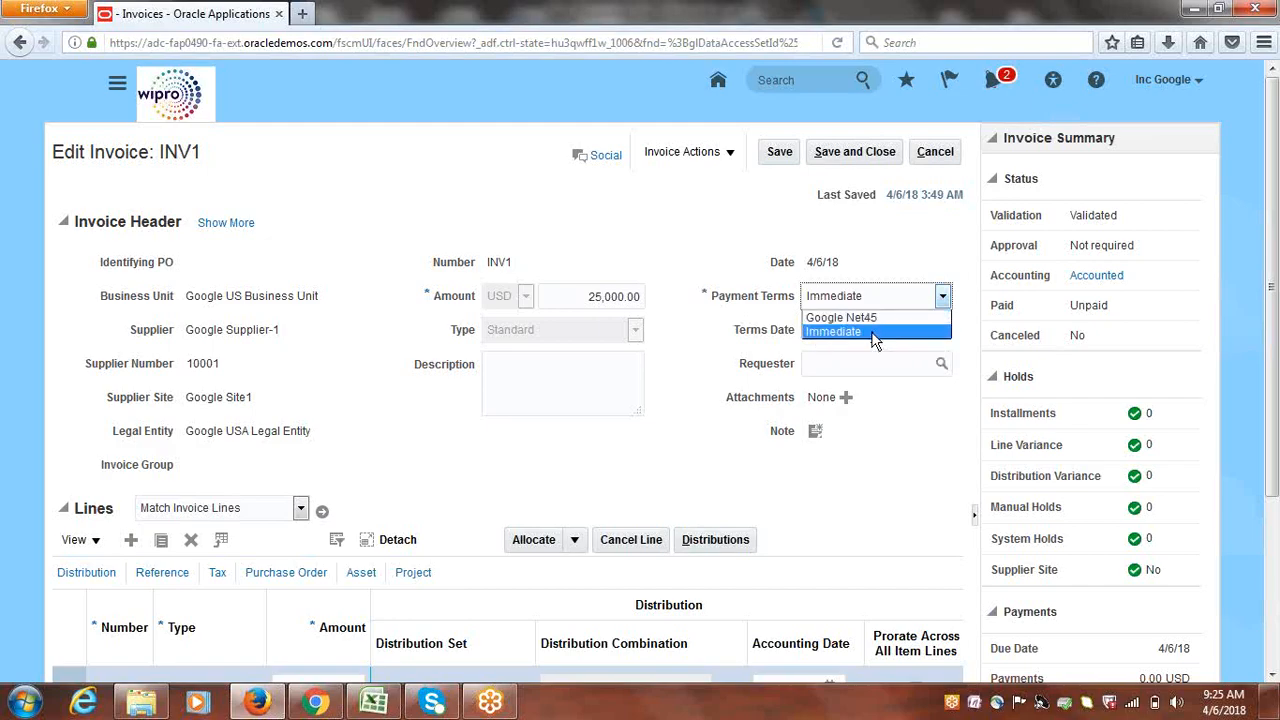
pyautogui.click(884, 248)
pyautogui.click(938, 152)
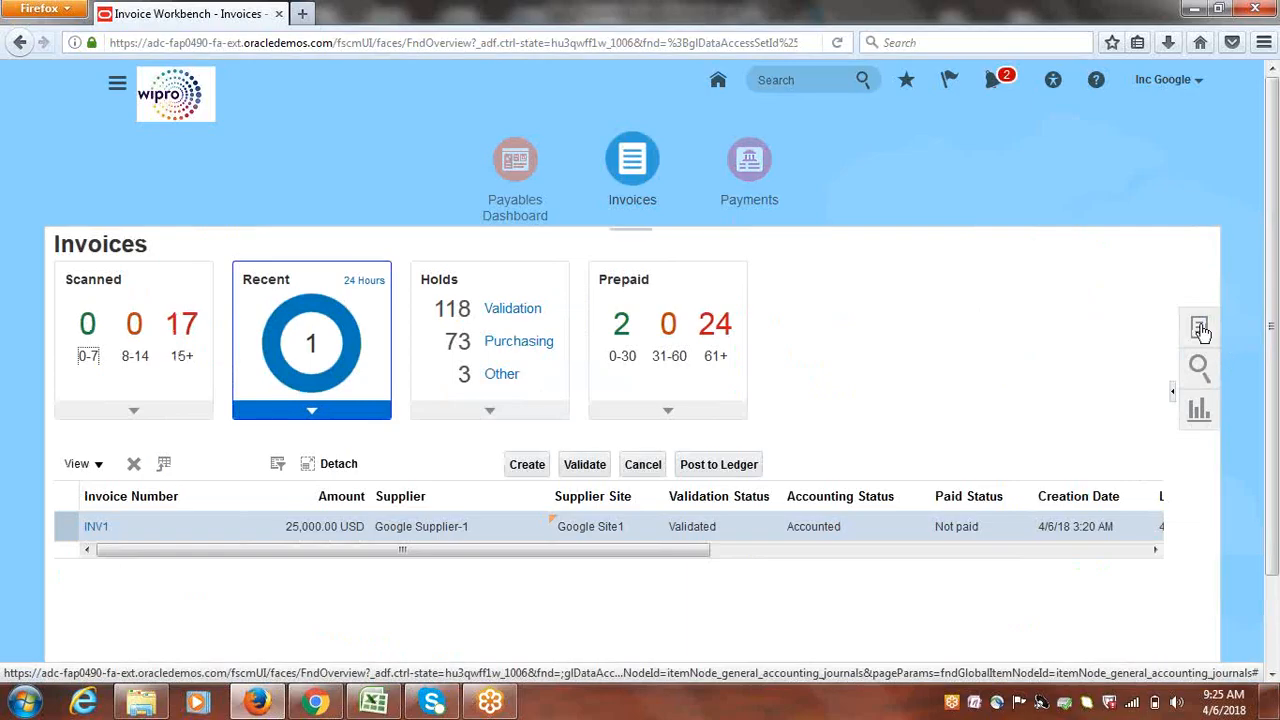
# Open a blank Create Invoice page from the Invoices workbench
pyautogui.click(524, 464)
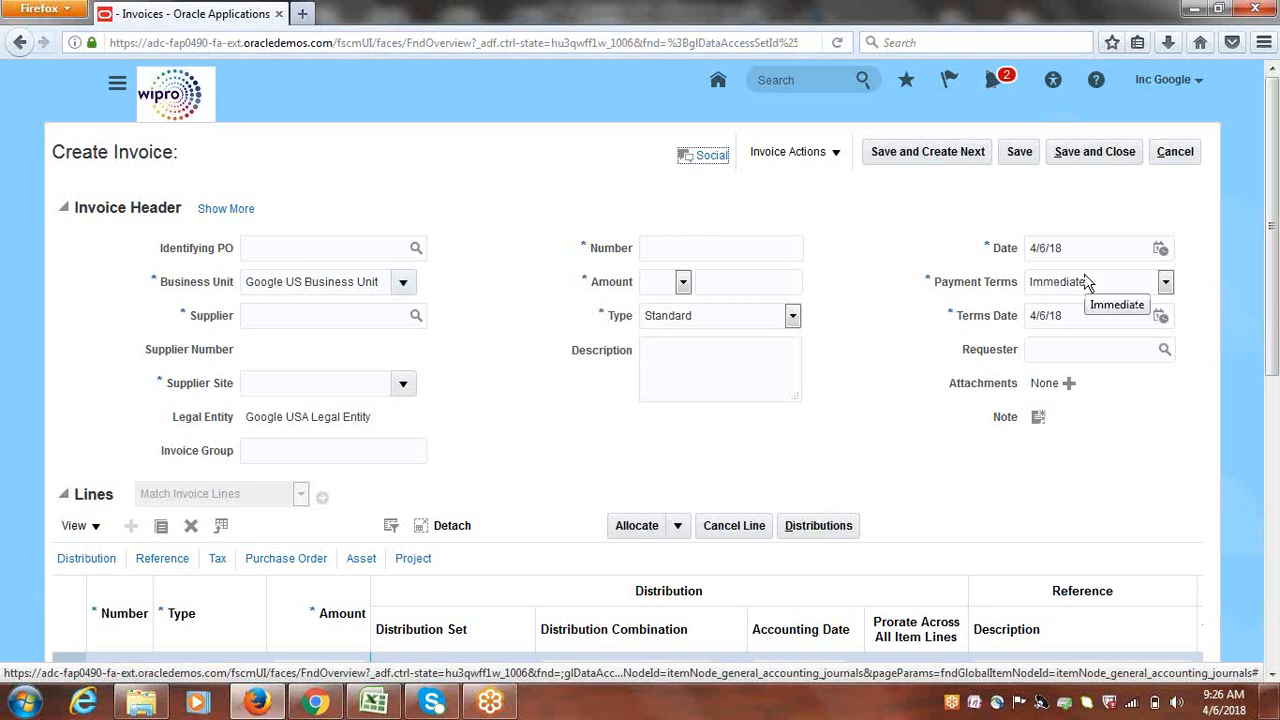
# Cancel the blank Create Invoice page to get back to the Invoices workbench listing INV1
pyautogui.click(1175, 152)
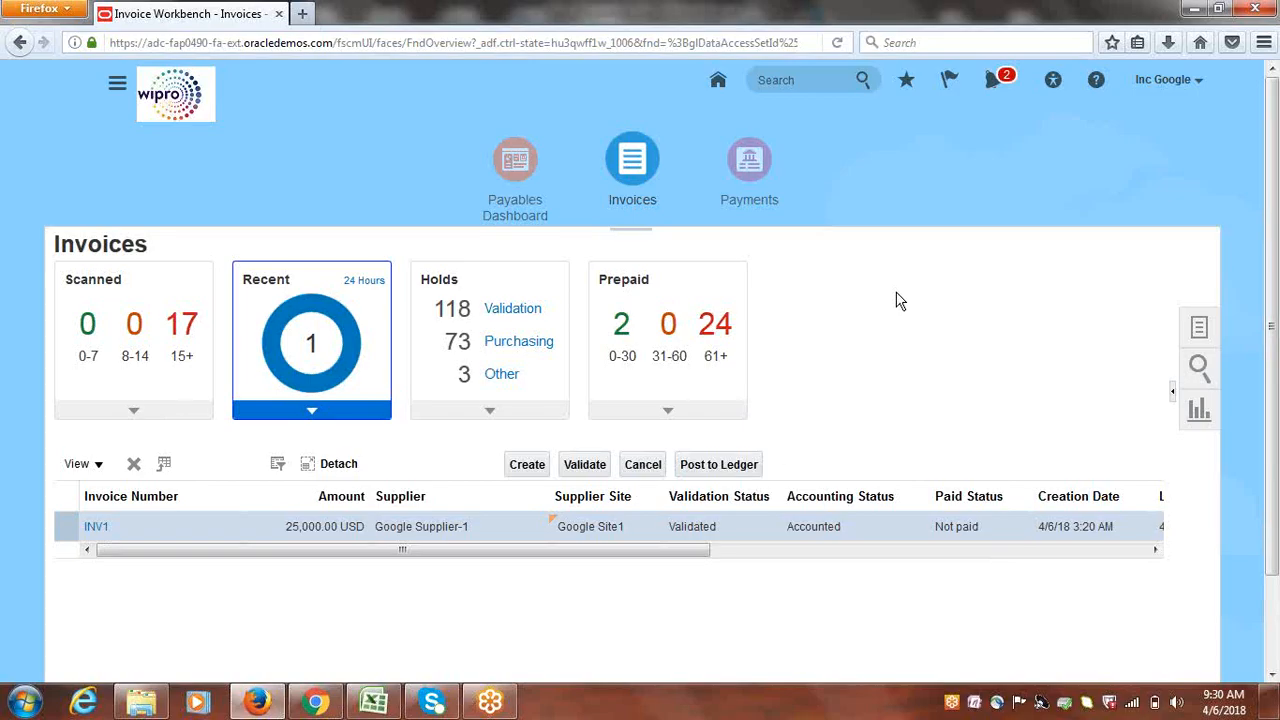
# Scroll through the invoices table's columns and open invoice INV1's details
pyautogui.moveTo(686, 558); pyautogui.dragTo(737, 569)
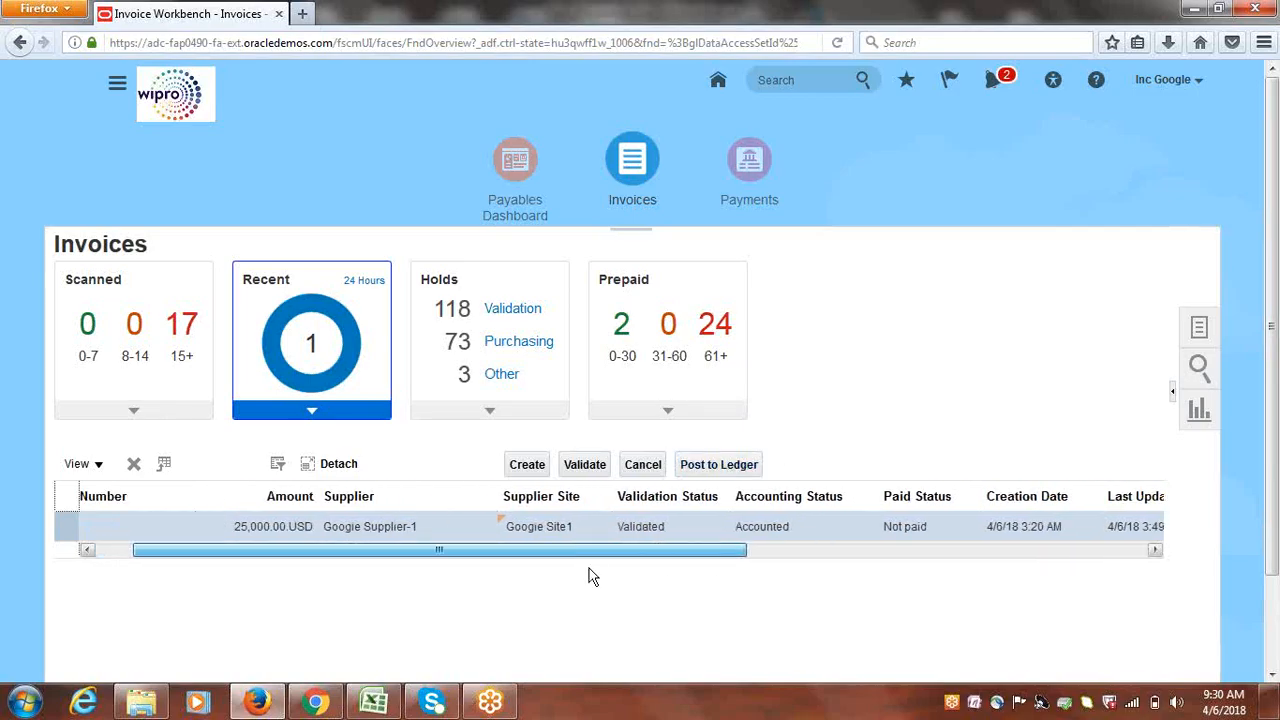
pyautogui.moveTo(590, 577); pyautogui.dragTo(553, 577)
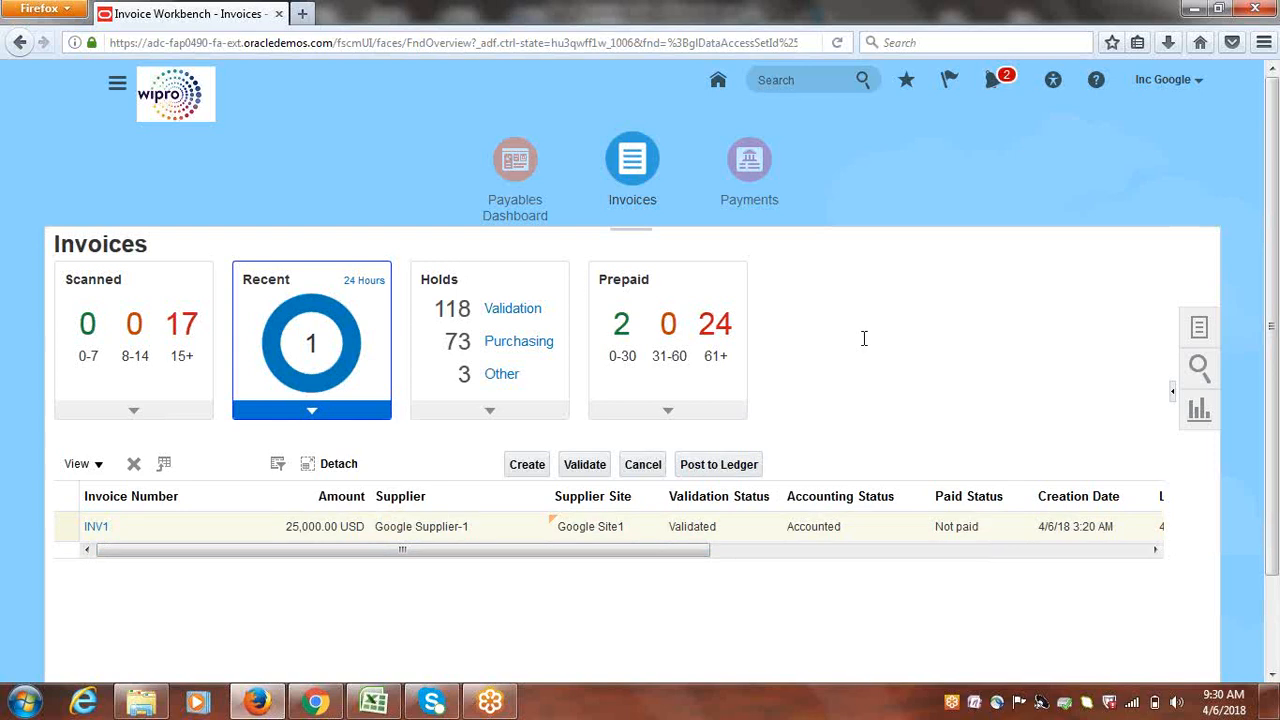
pyautogui.click(93, 526)
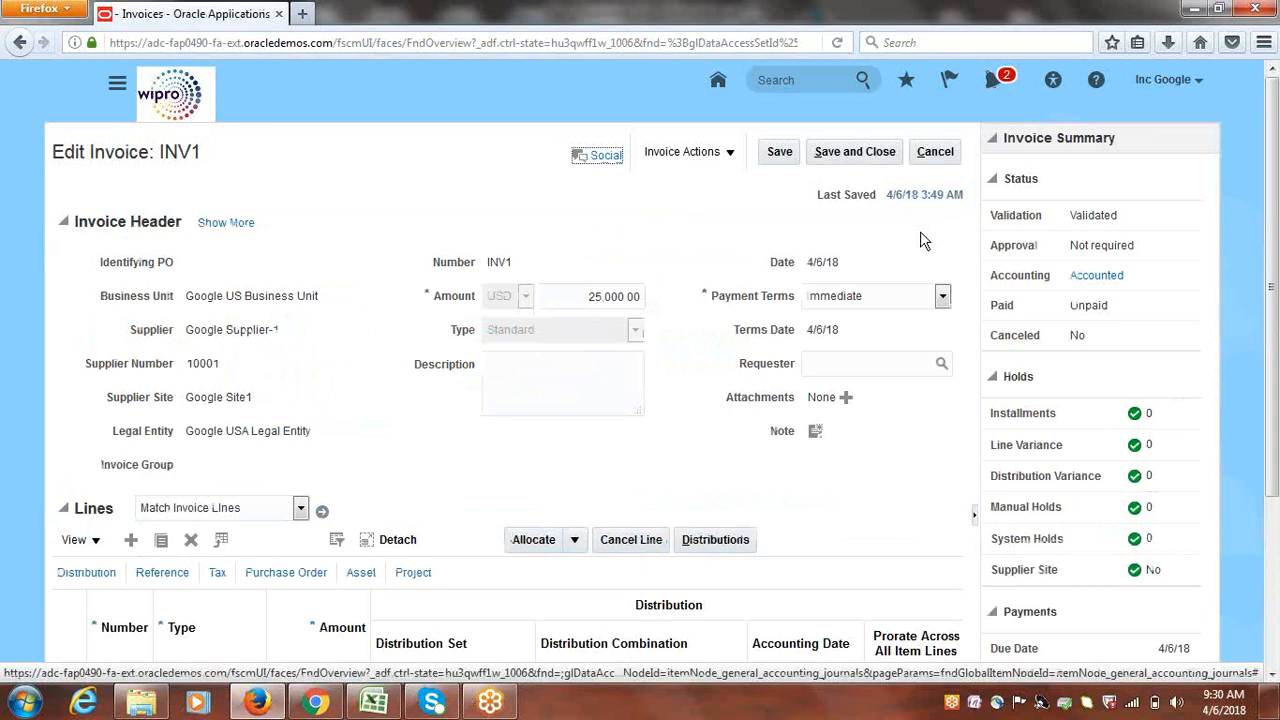
# Pay INV1 in full with Google Payment Process Profile and Google Check as payment document
pyautogui.click(1122, 226)
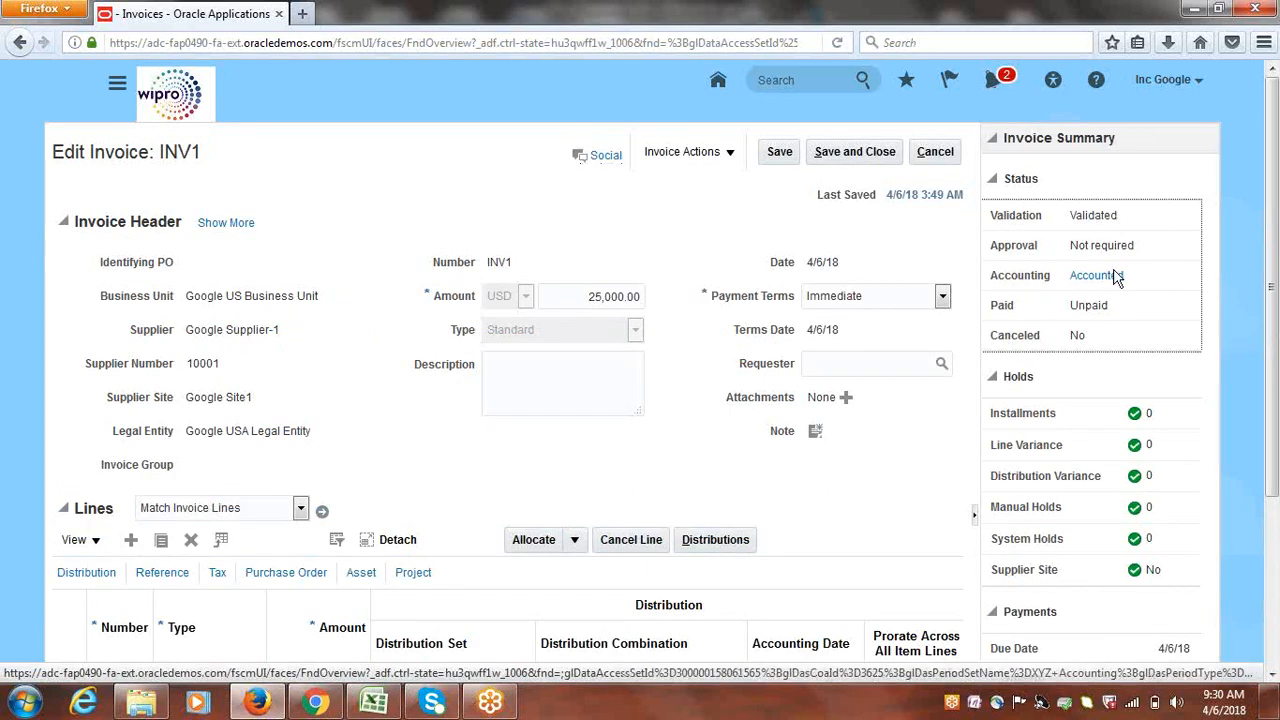
pyautogui.click(731, 155)
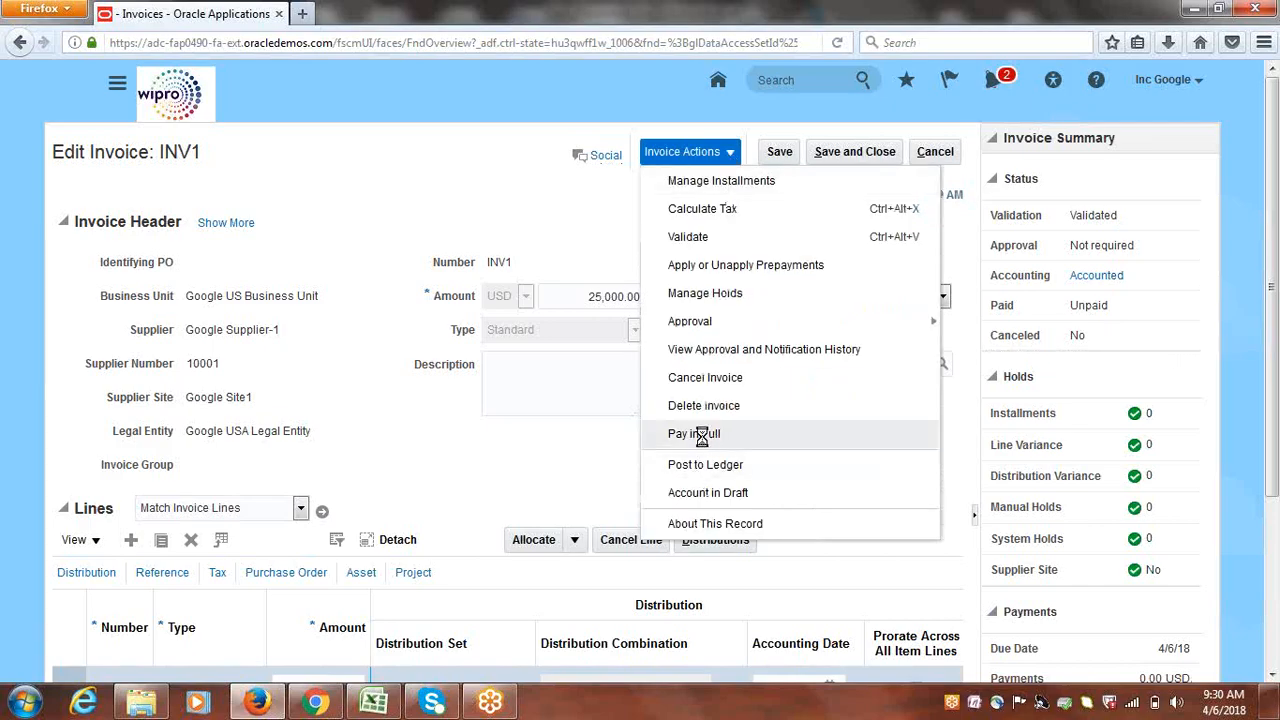
pyautogui.click(703, 437)
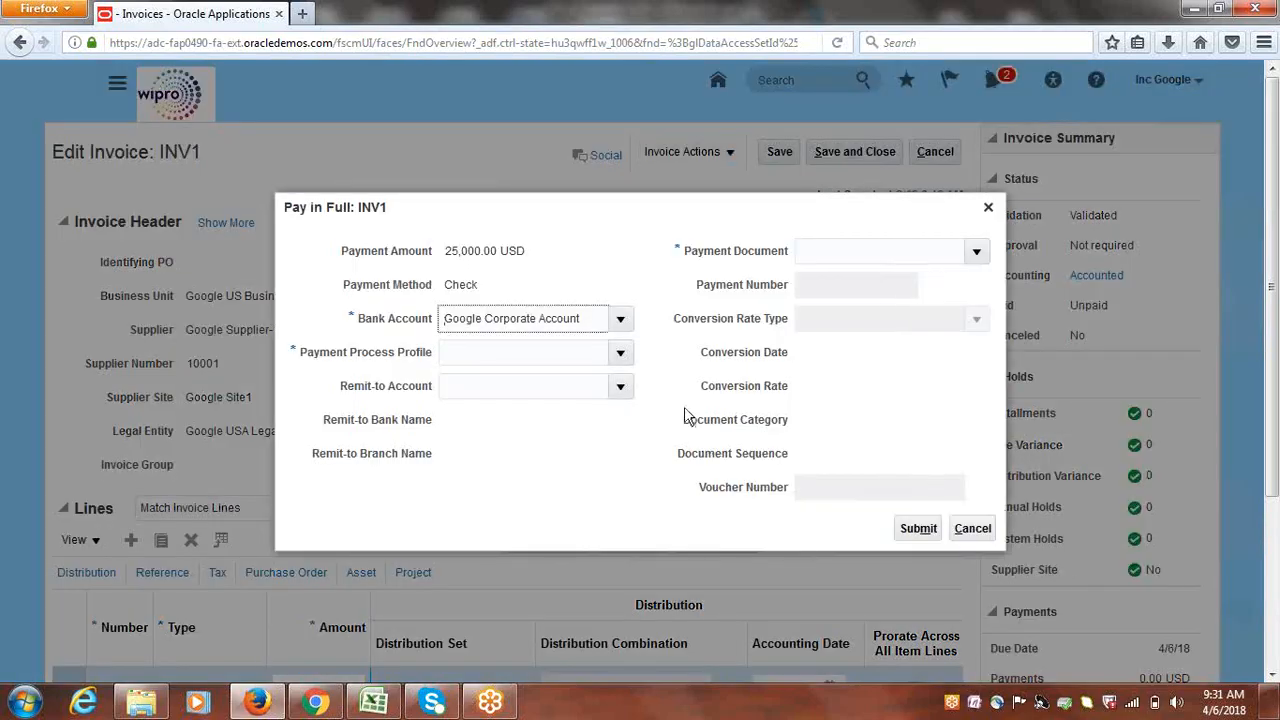
pyautogui.click(622, 354)
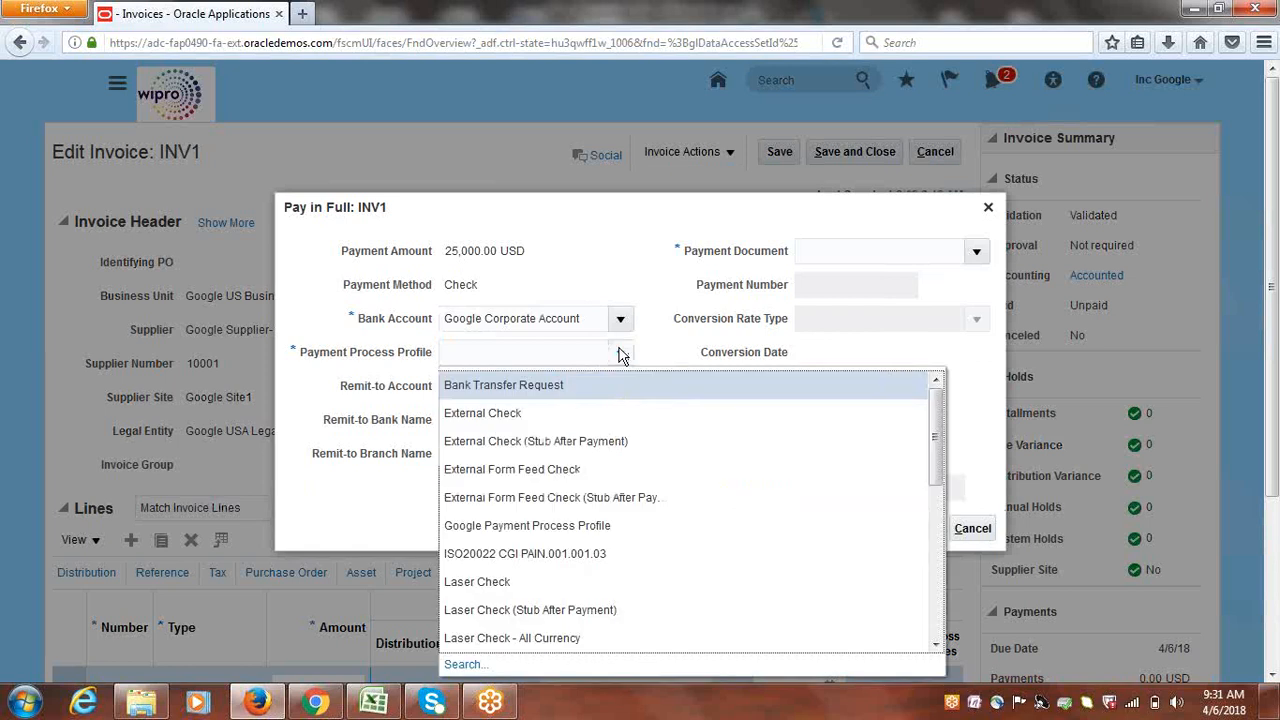
pyautogui.click(500, 525)
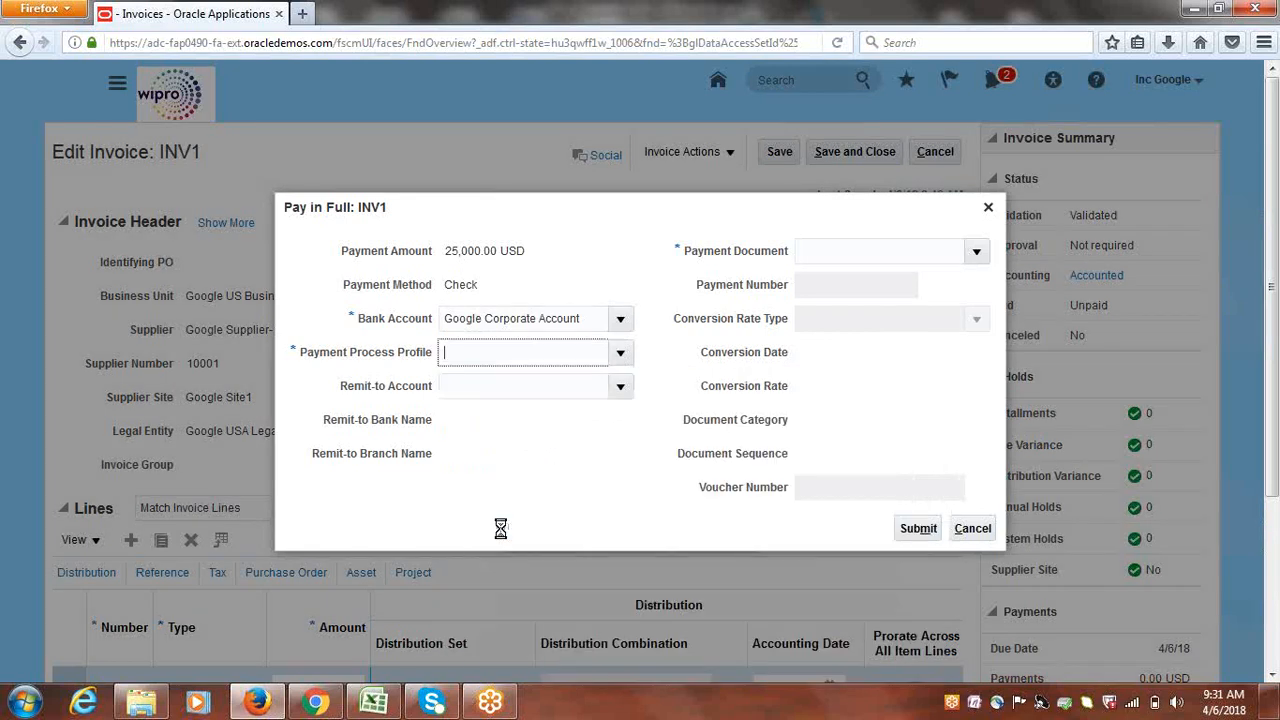
pyautogui.click(976, 252)
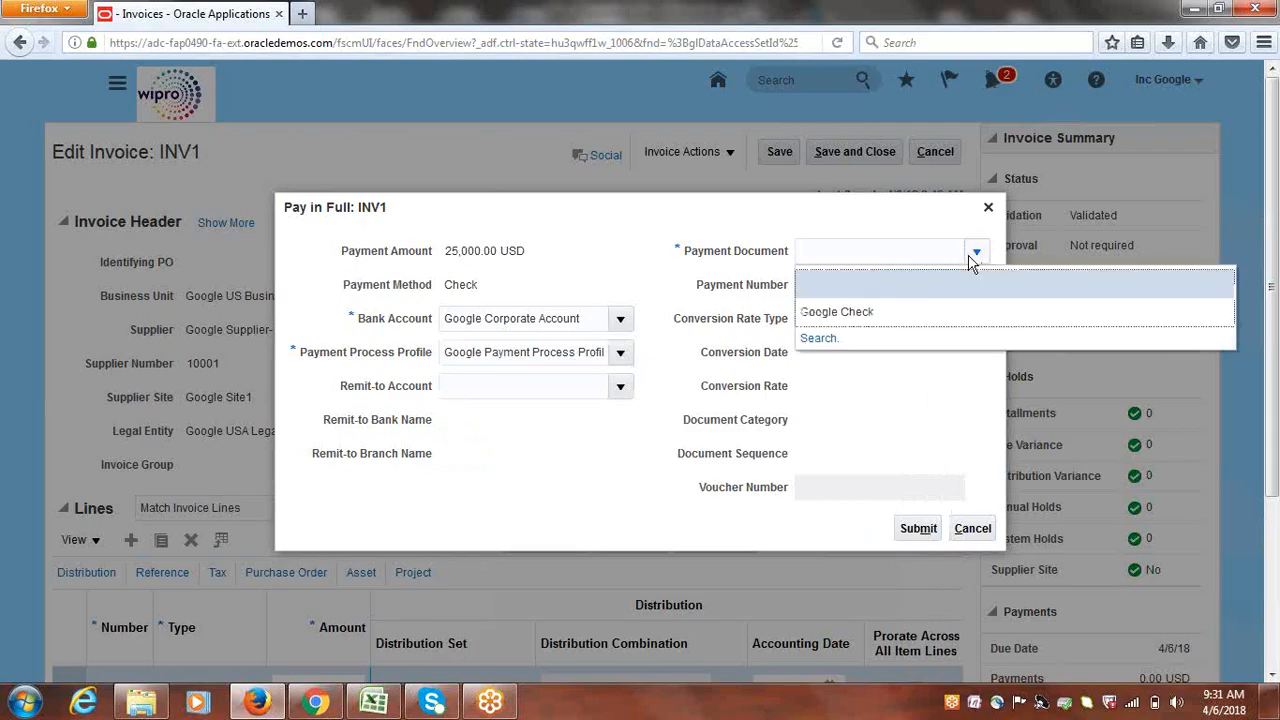
pyautogui.click(878, 306)
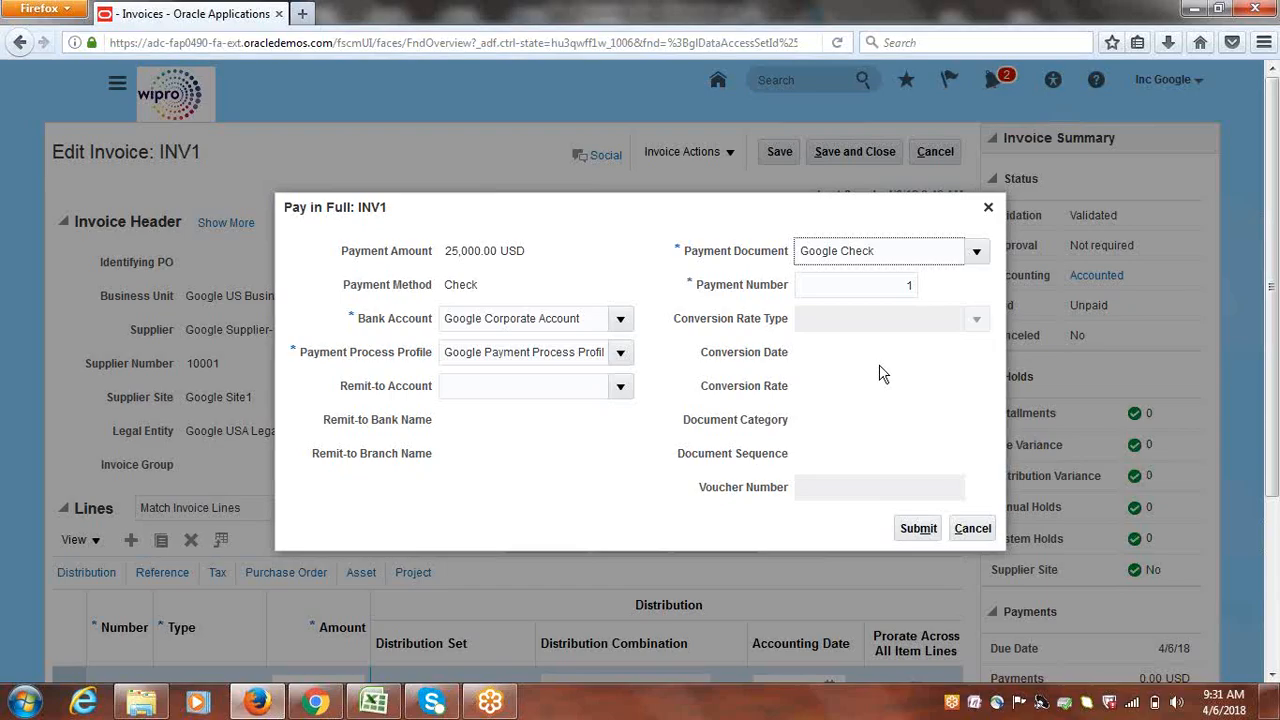
pyautogui.click(918, 528)
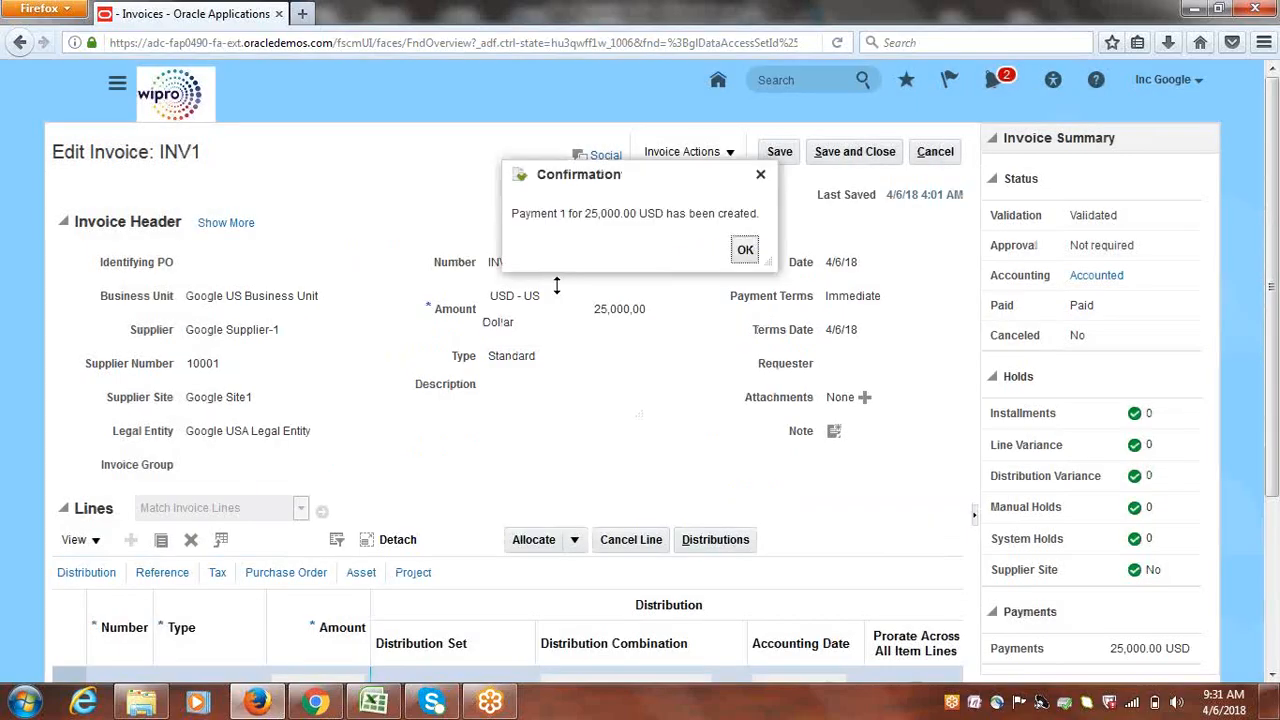
# Acknowledge the payment, confirm INV1 is Paid for 25,000.00 USD, save and close, then go to Payments
pyautogui.click(746, 252)
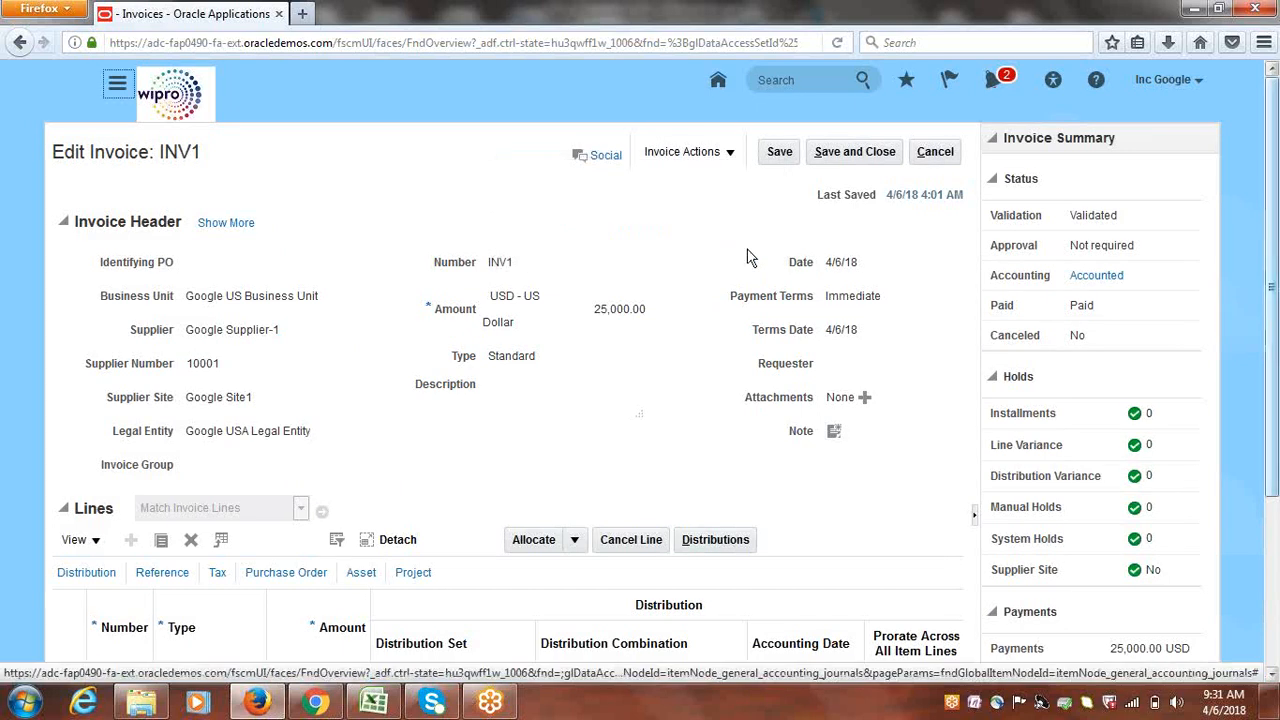
pyautogui.moveTo(1080, 311); pyautogui.dragTo(1100, 315)
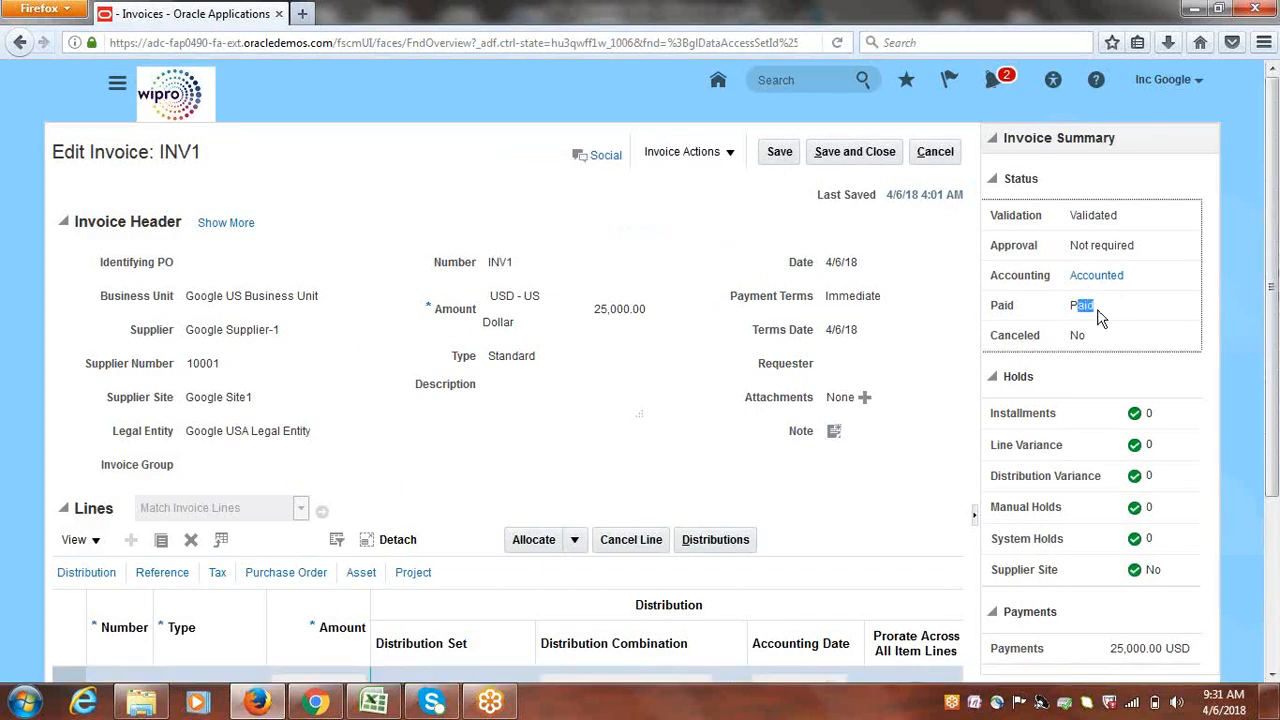
pyautogui.moveTo(1111, 649); pyautogui.dragTo(1200, 652)
pyautogui.click(872, 151)
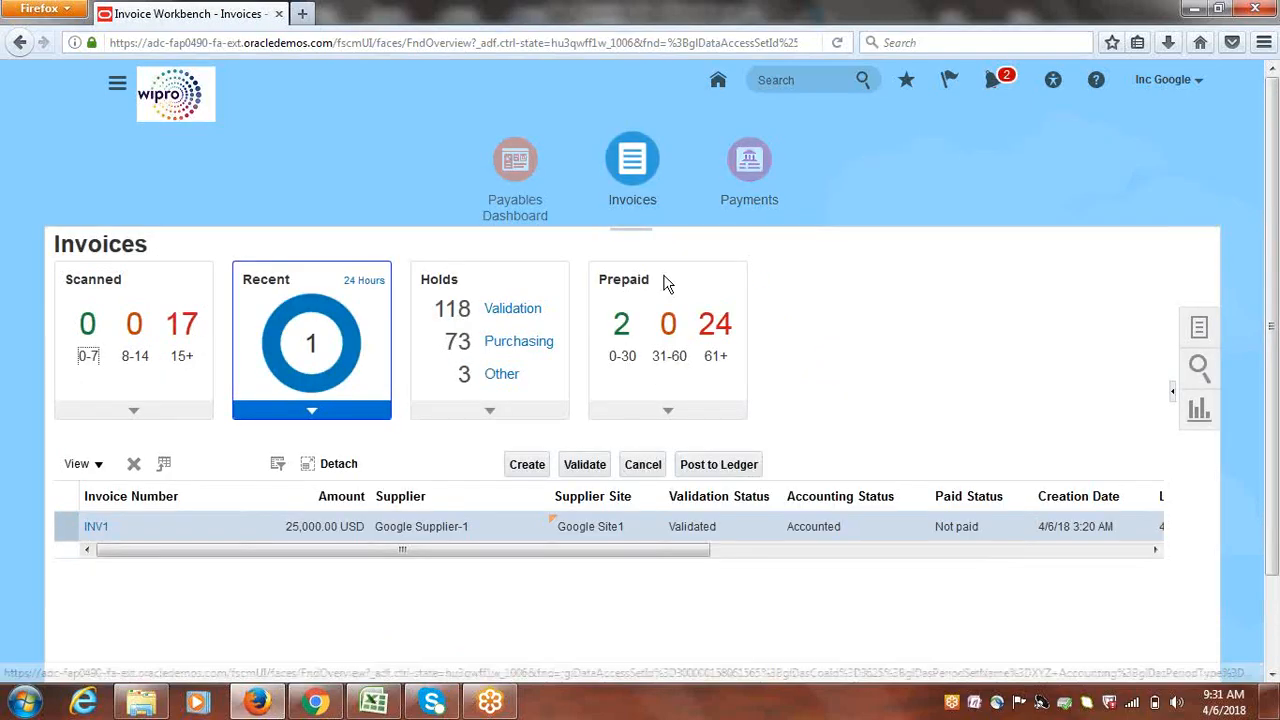
pyautogui.click(752, 160)
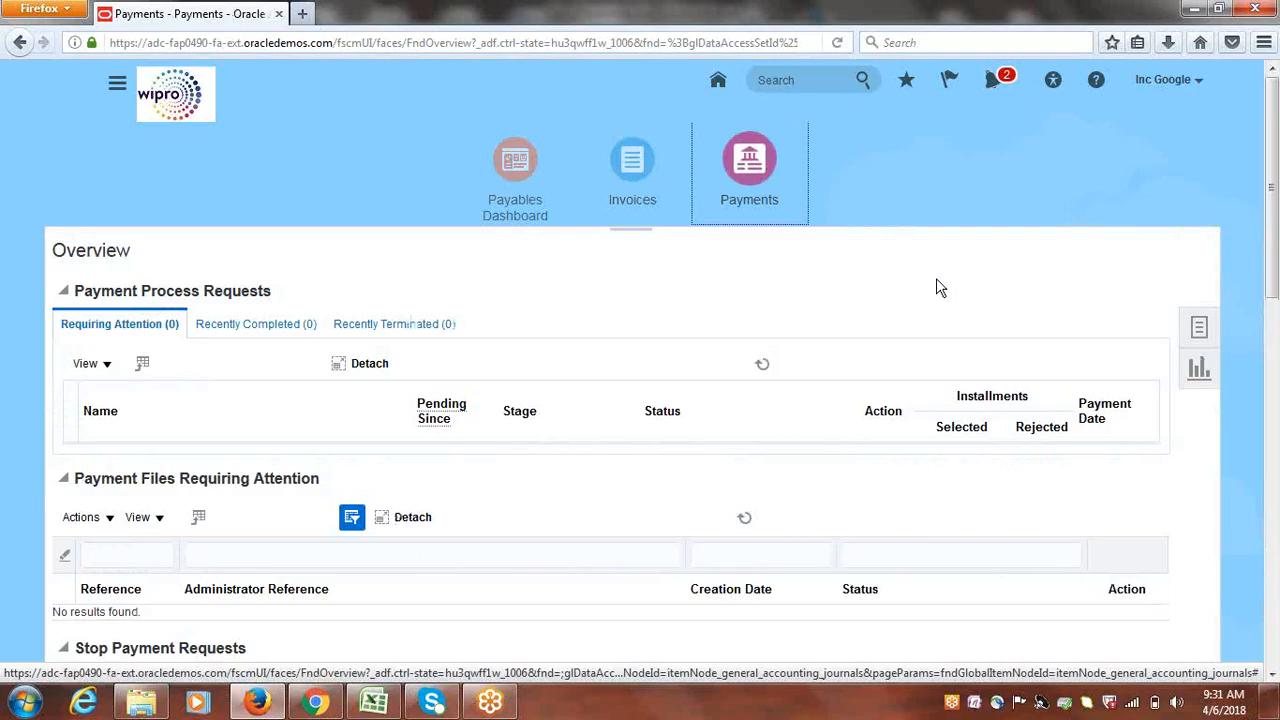
# Search Manage Payments for supplier Google Supplier-1, listing payment 1 for 25,000.00 USD
pyautogui.click(1195, 333)
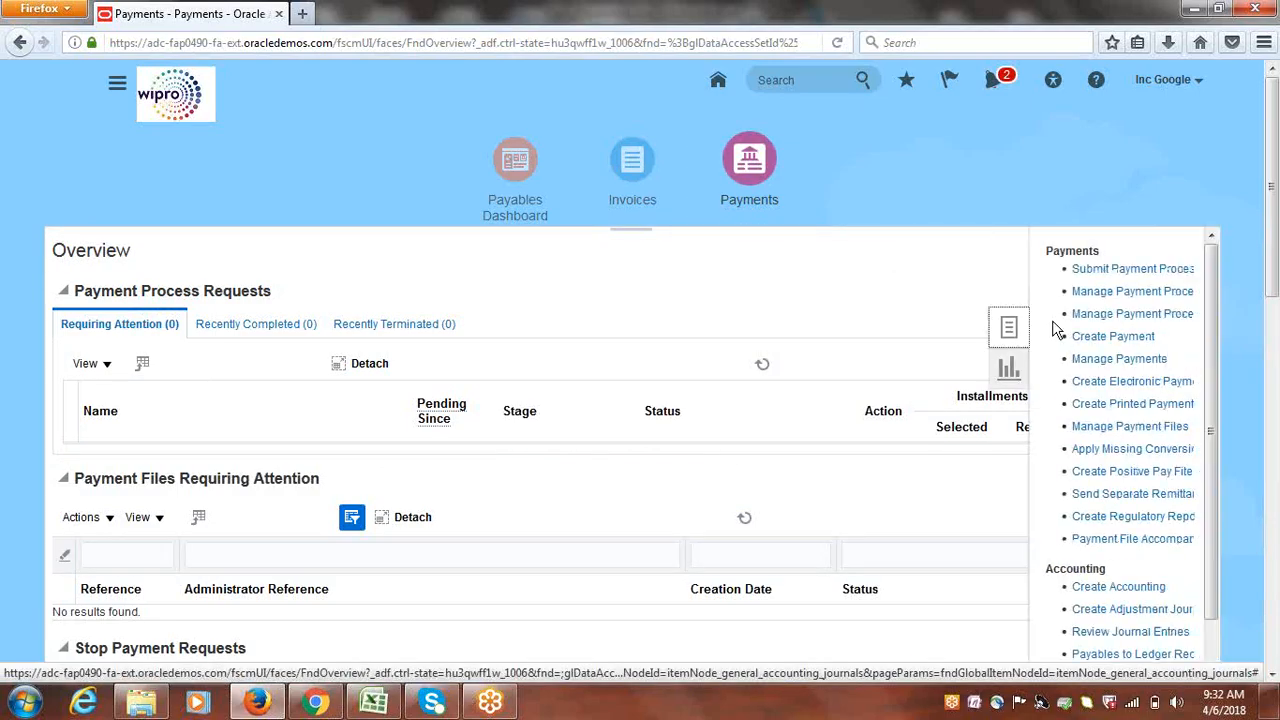
pyautogui.click(1124, 358)
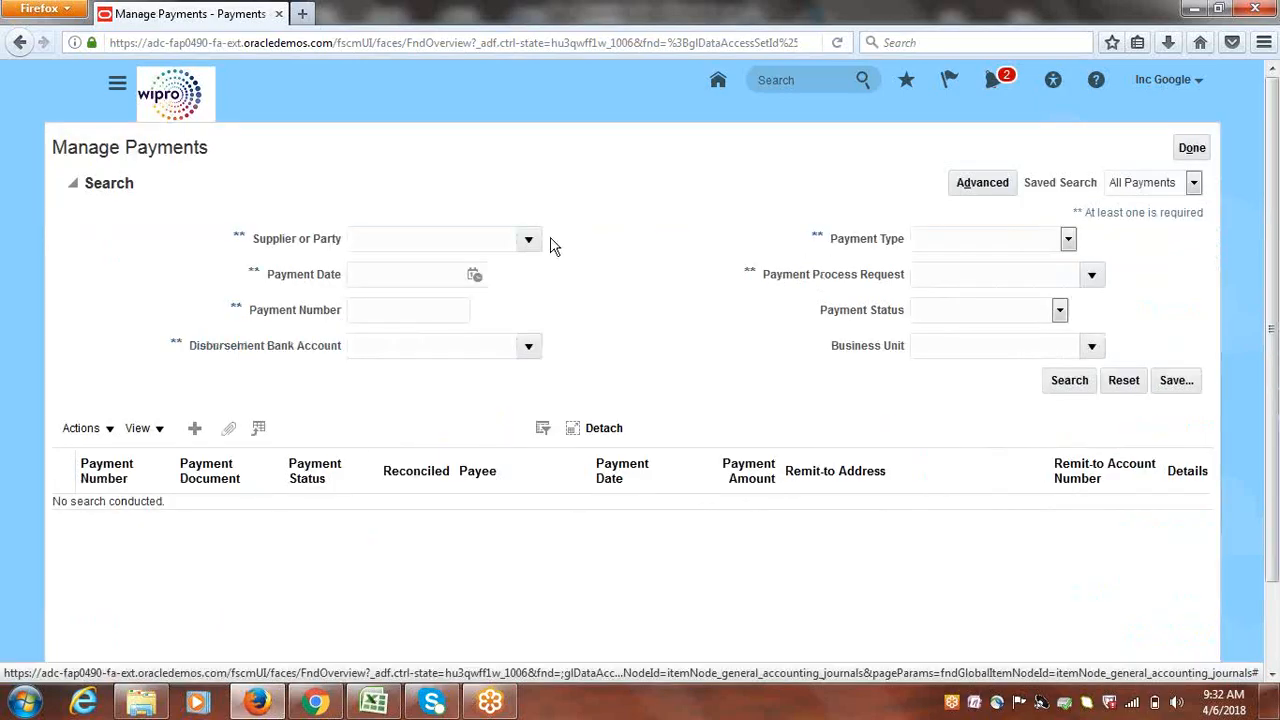
pyautogui.click(529, 242)
pyautogui.click(451, 238)
pyautogui.write('Goo')
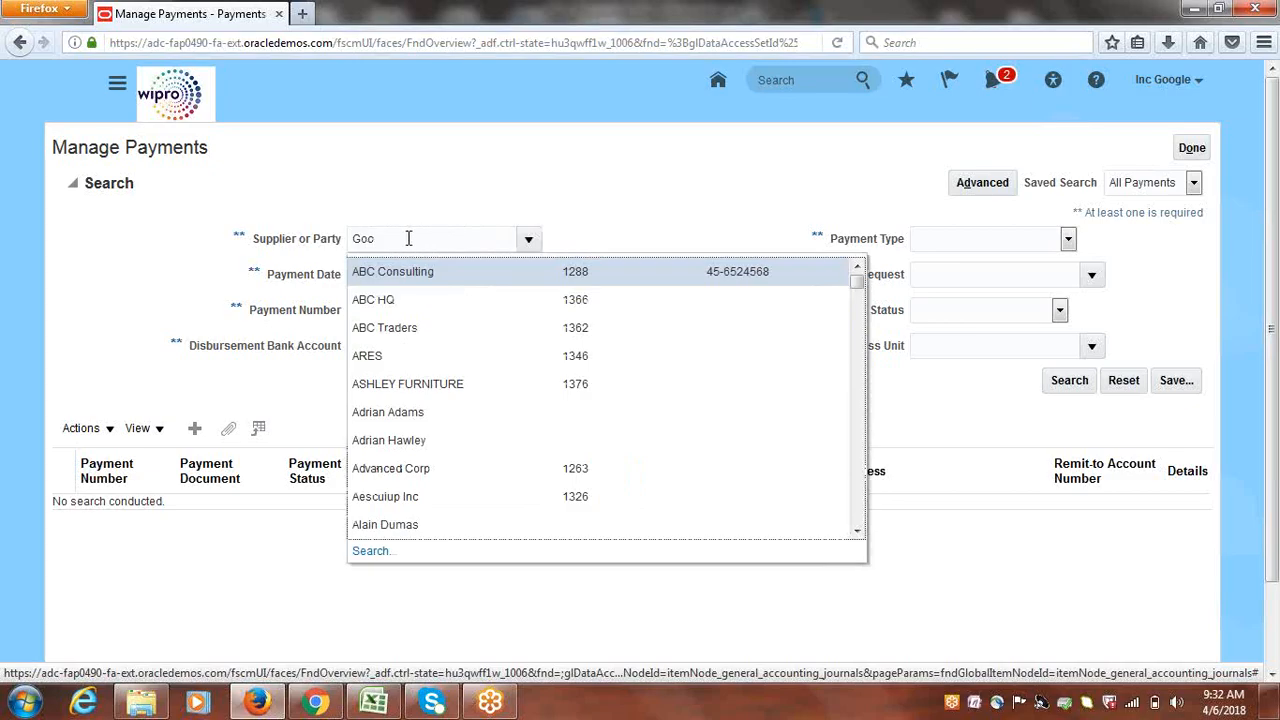
pyautogui.doubleClick(408, 238)
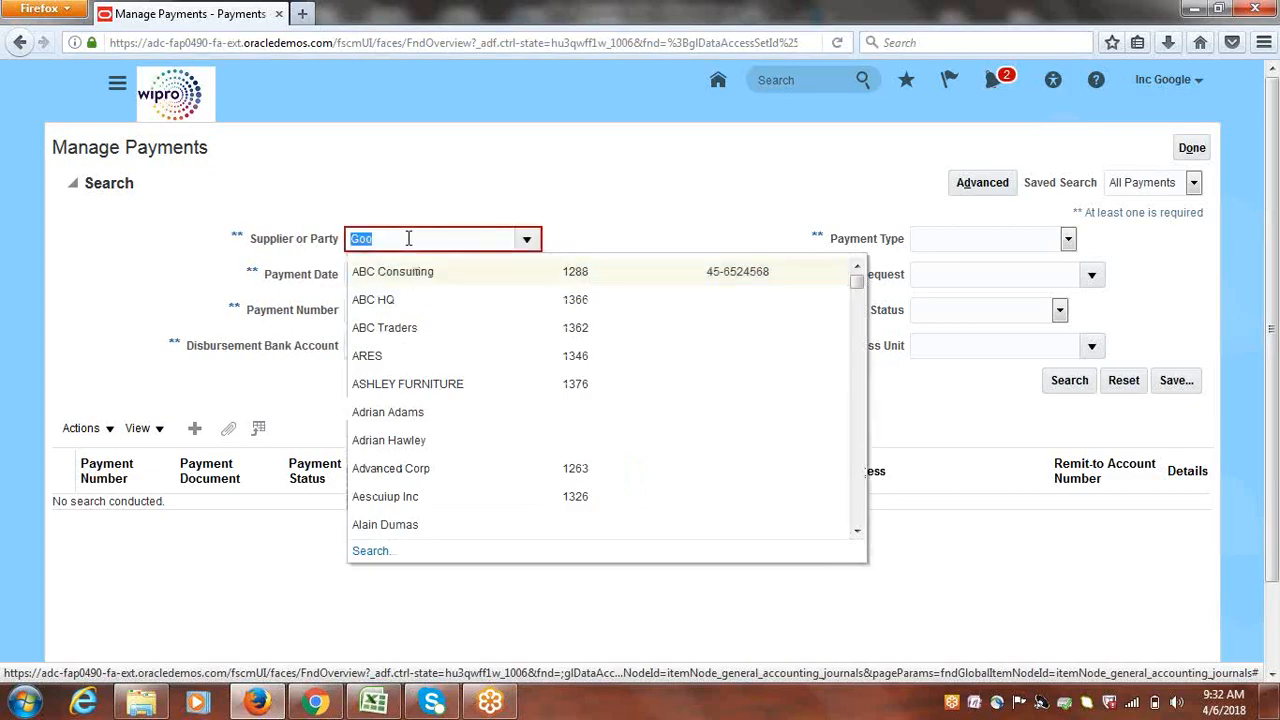
pyautogui.write('Google')
pyautogui.press('Tab')
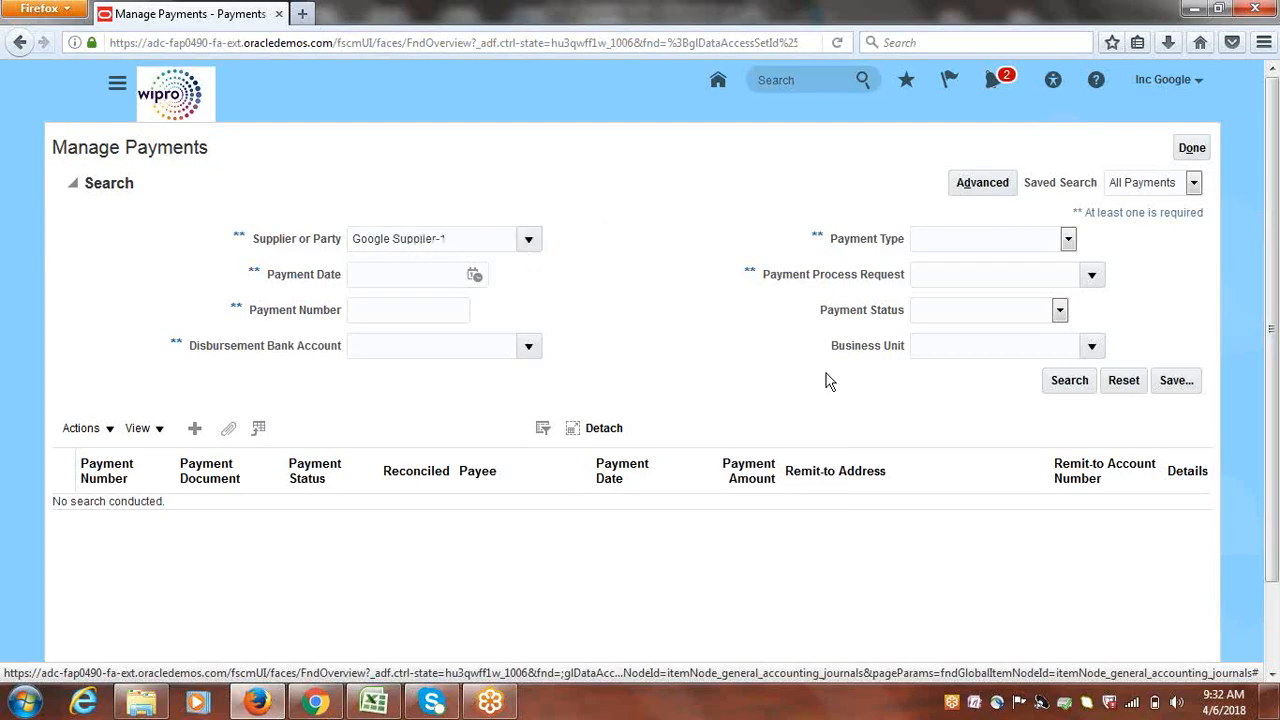
pyautogui.click(1066, 380)
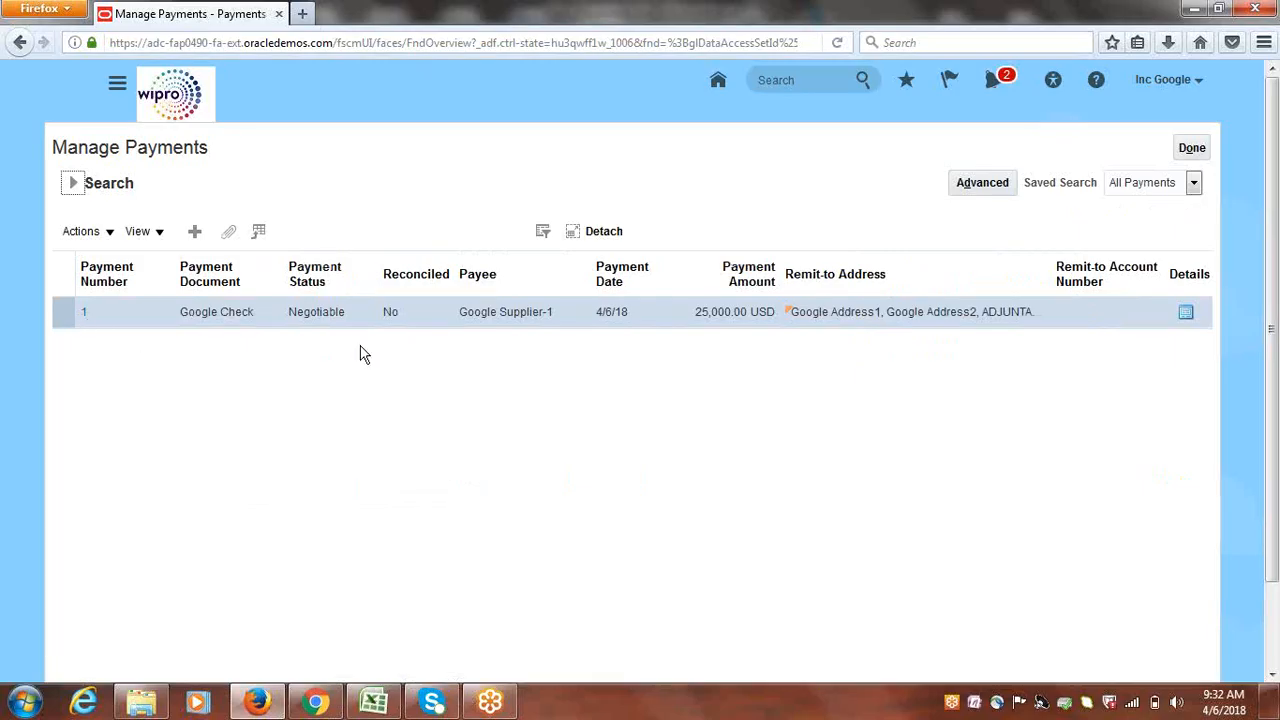
# Post payment 1 to the ledger from its Actions menu and dismiss the confirmation
pyautogui.click(107, 232)
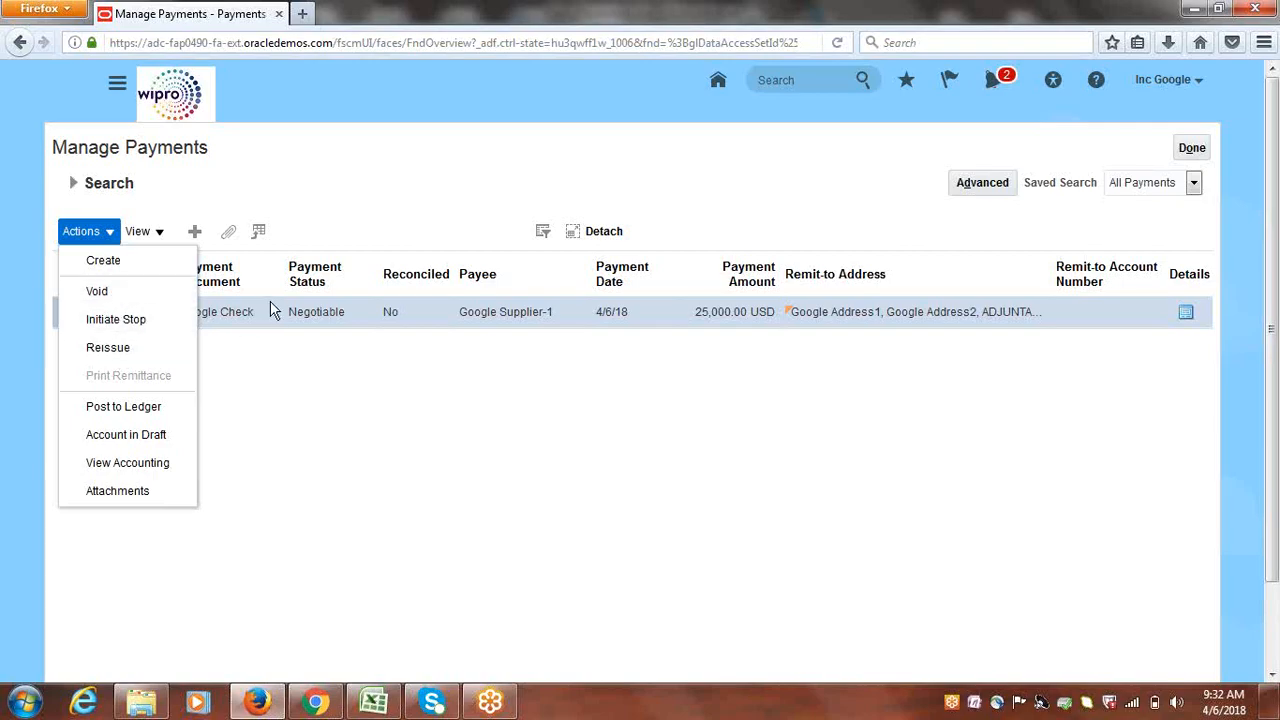
pyautogui.click(125, 410)
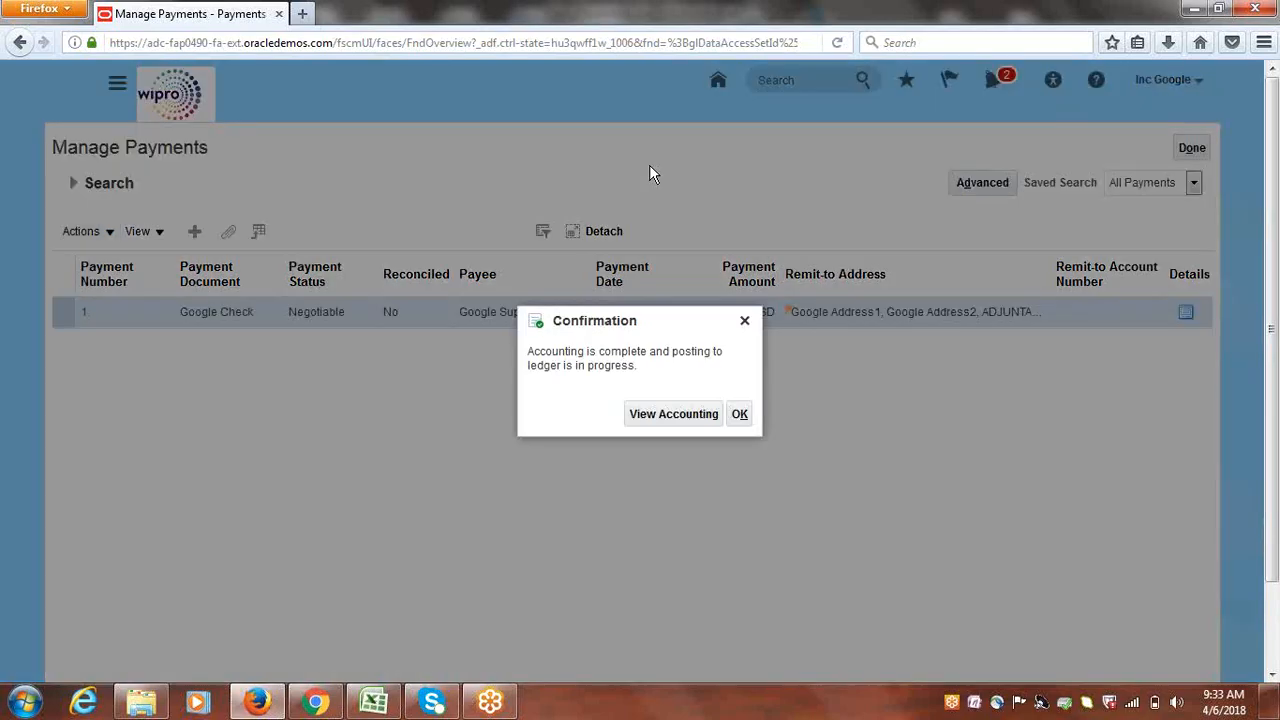
pyautogui.click(748, 418)
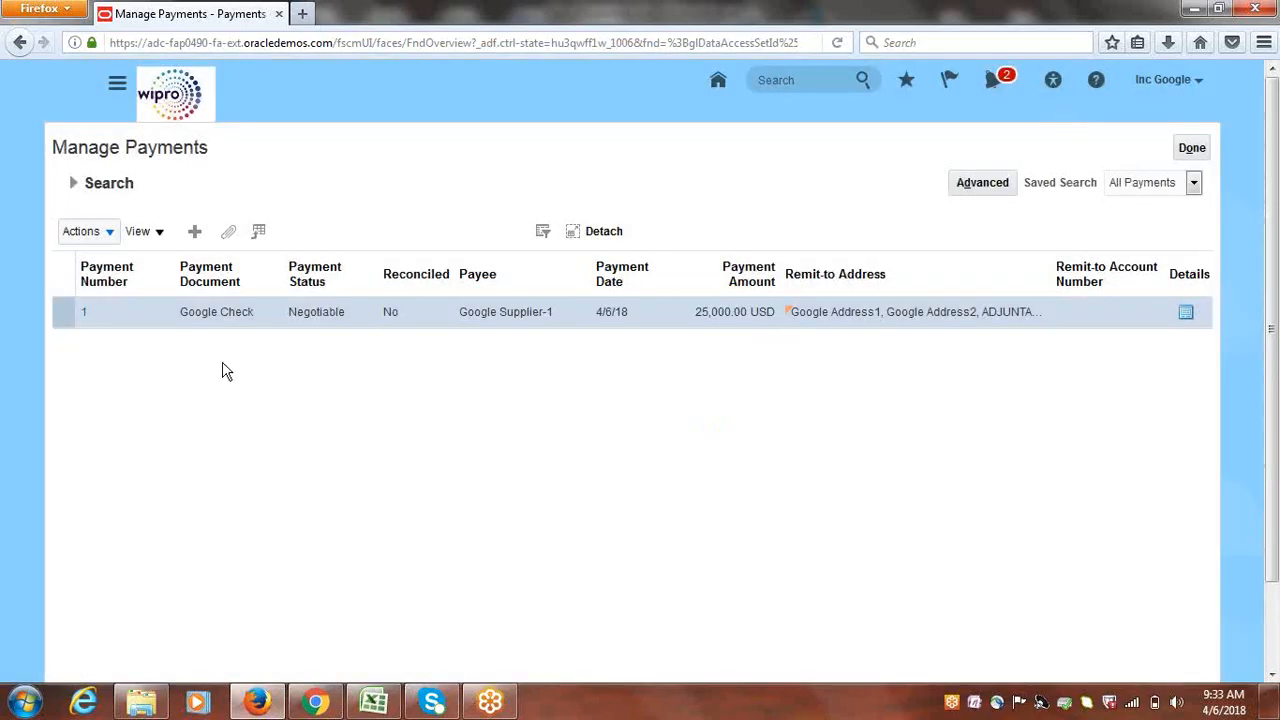
pyautogui.click(85, 314)
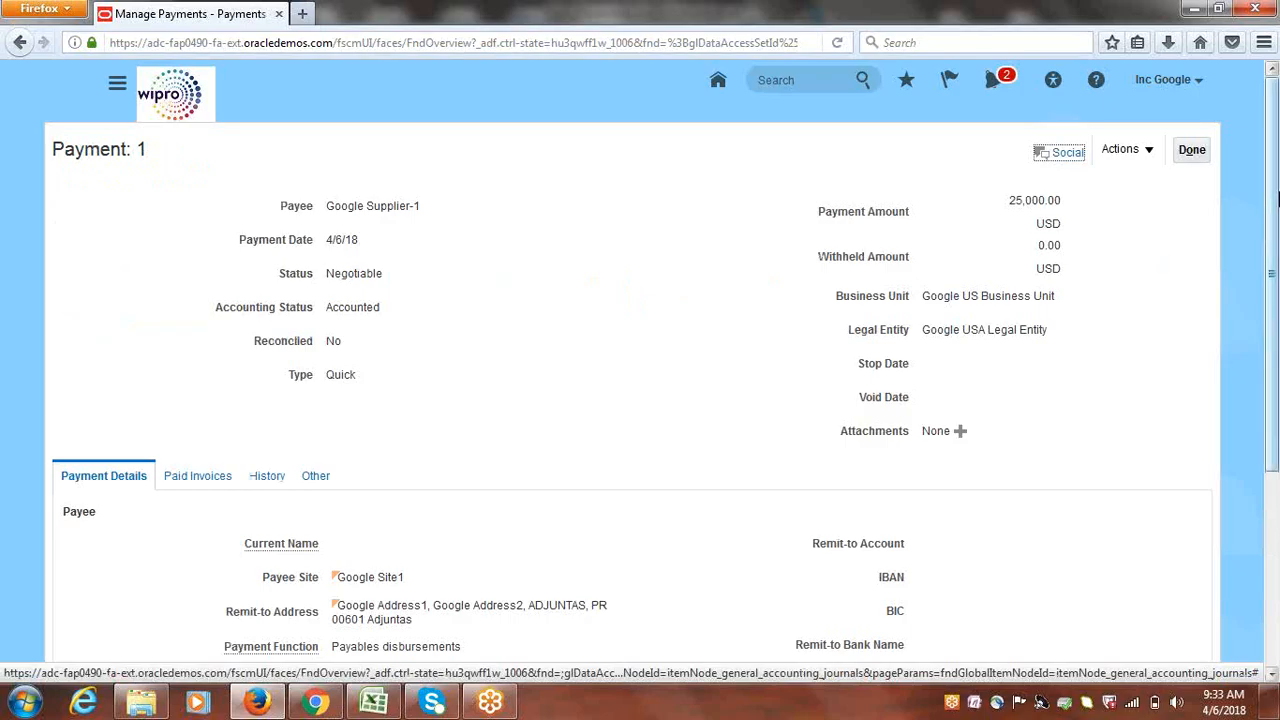
pyautogui.moveTo(1277, 197)
pyautogui.mouseDown()
pyautogui.moveTo(1270, 394)
pyautogui.moveTo(1270, 196)
pyautogui.mouseUp()
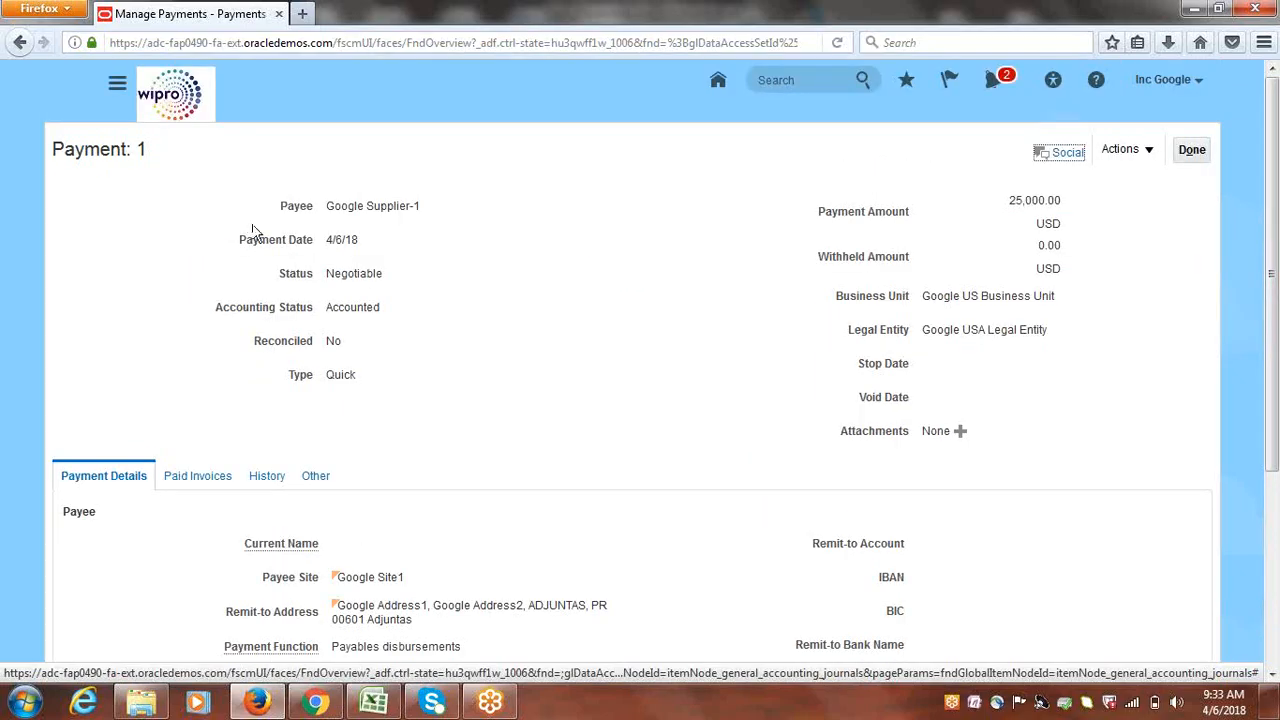
pyautogui.click(196, 478)
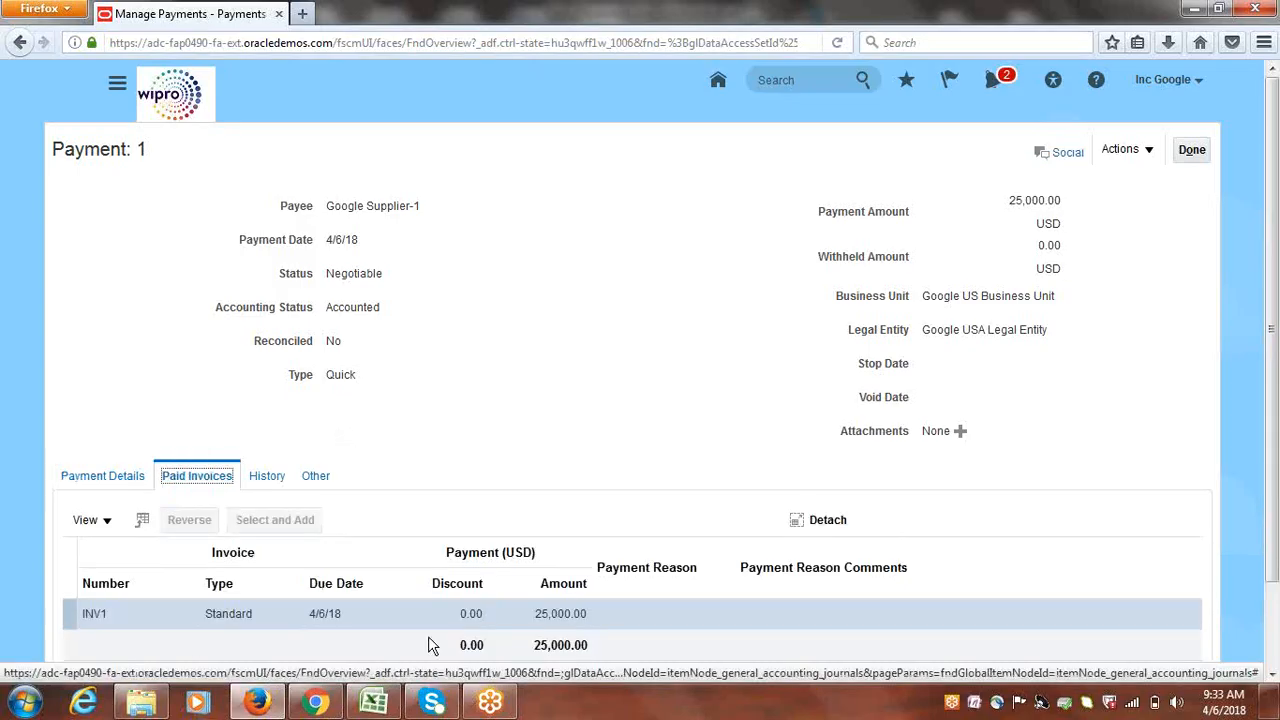
pyautogui.click(268, 478)
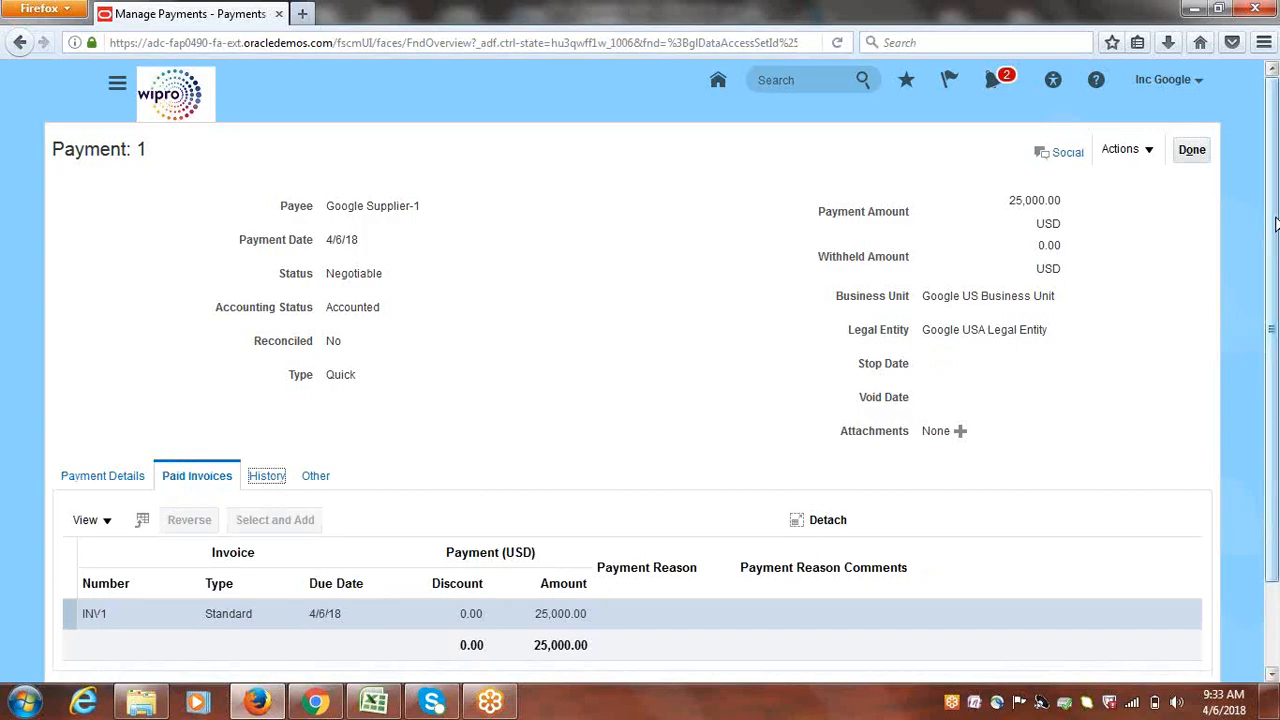
pyautogui.moveTo(1275, 277); pyautogui.dragTo(1277, 362)
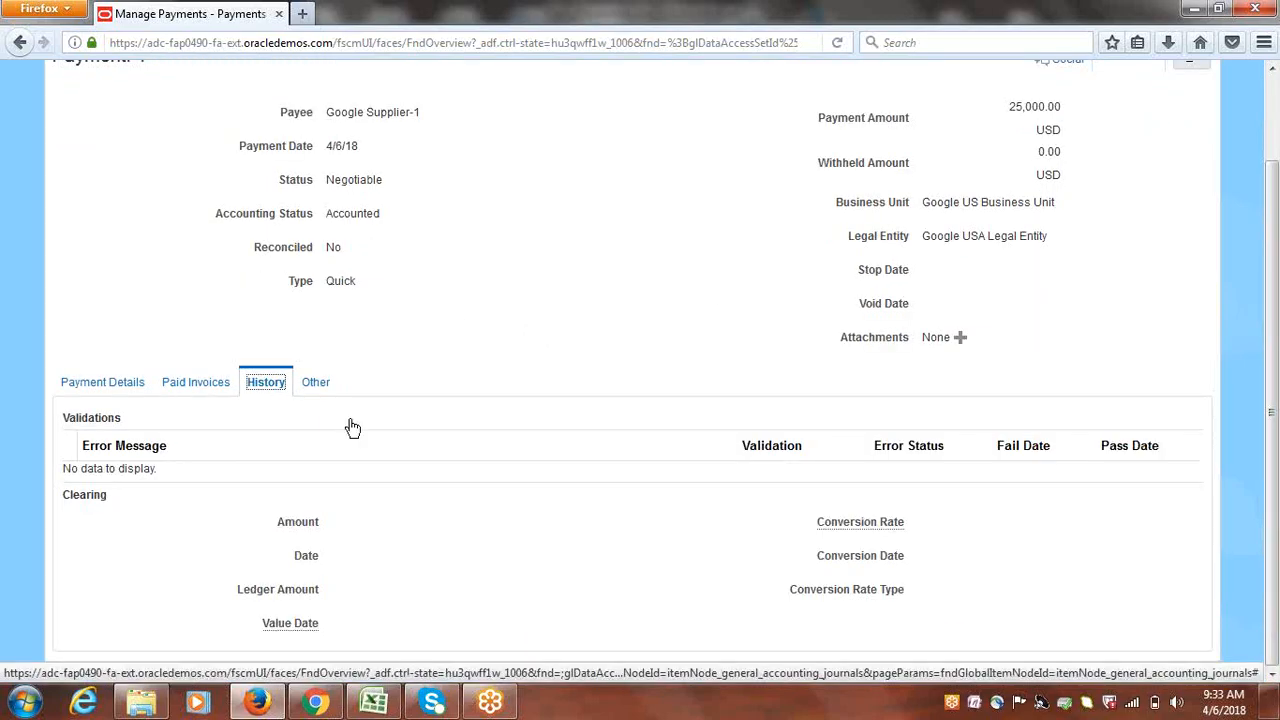
pyautogui.click(318, 384)
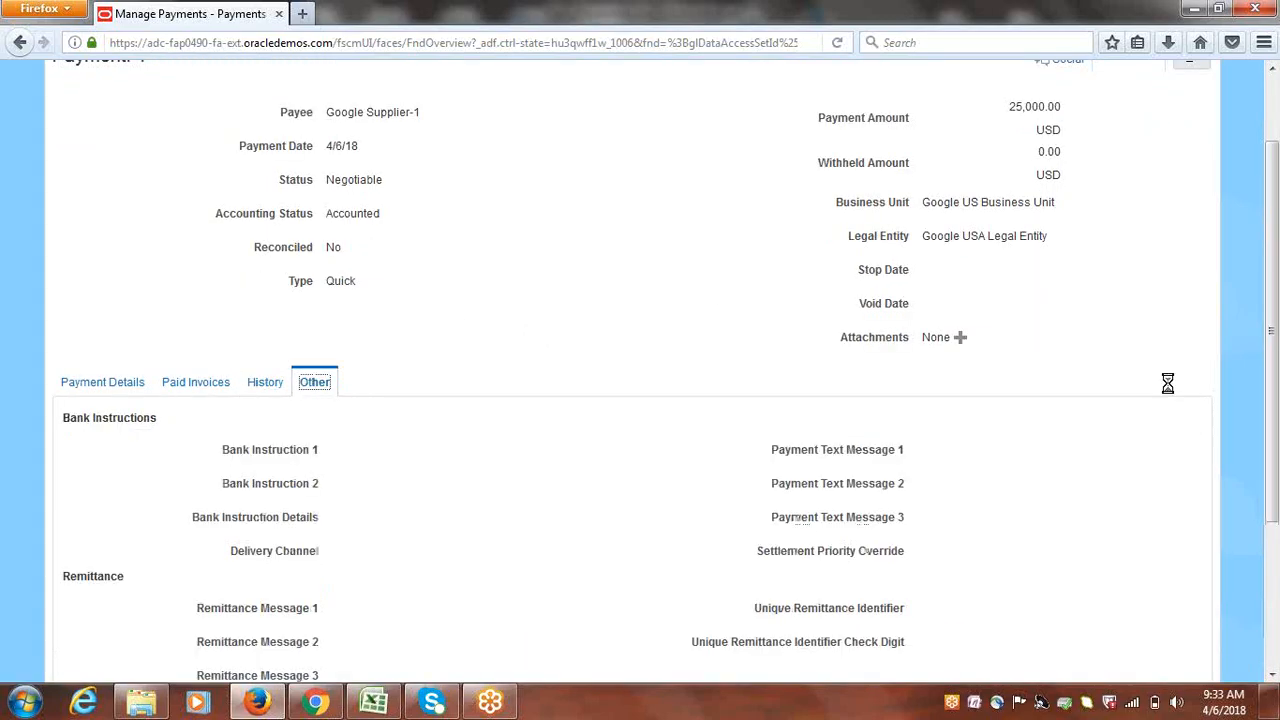
pyautogui.moveTo(1275, 263); pyautogui.dragTo(1275, 211)
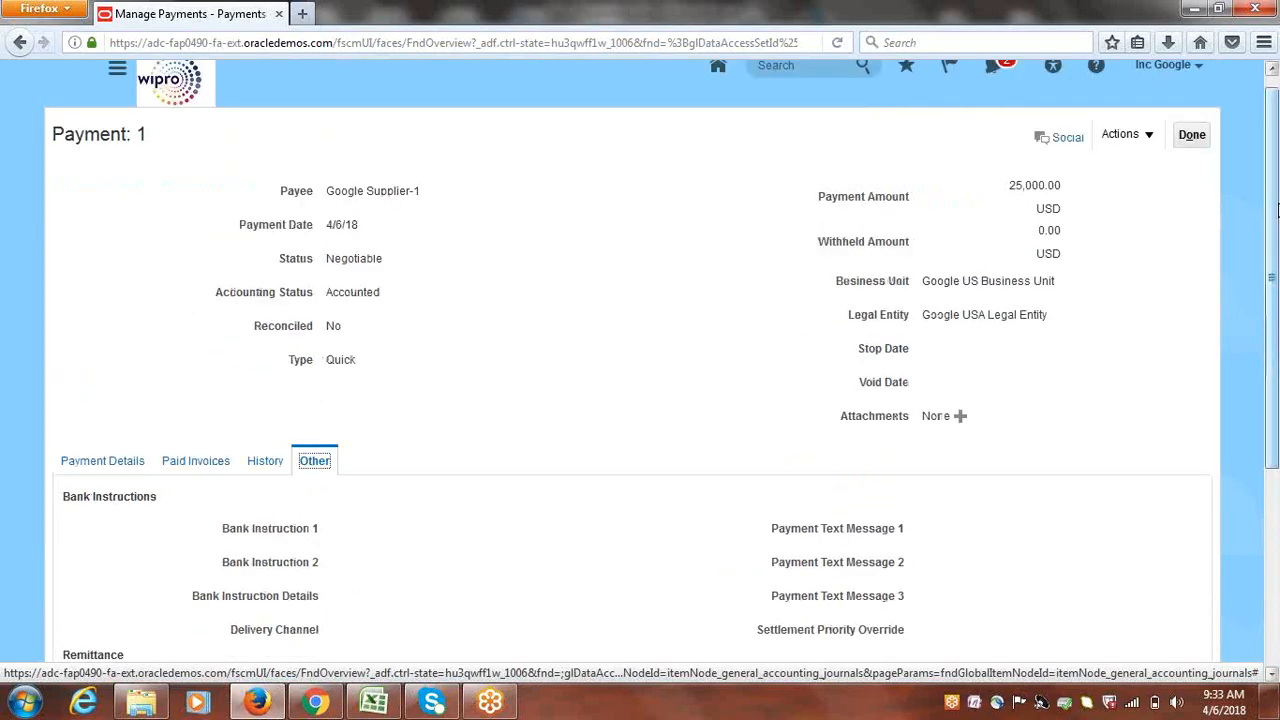
pyautogui.click(131, 470)
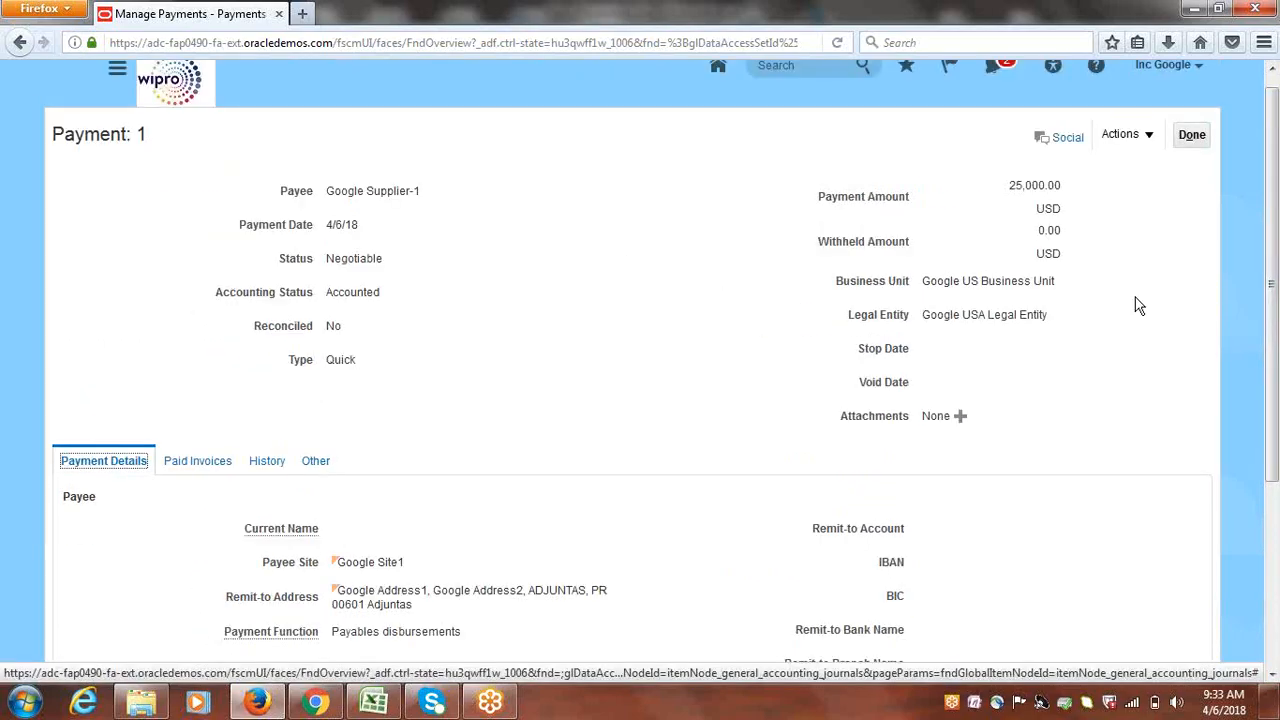
pyautogui.click(1198, 140)
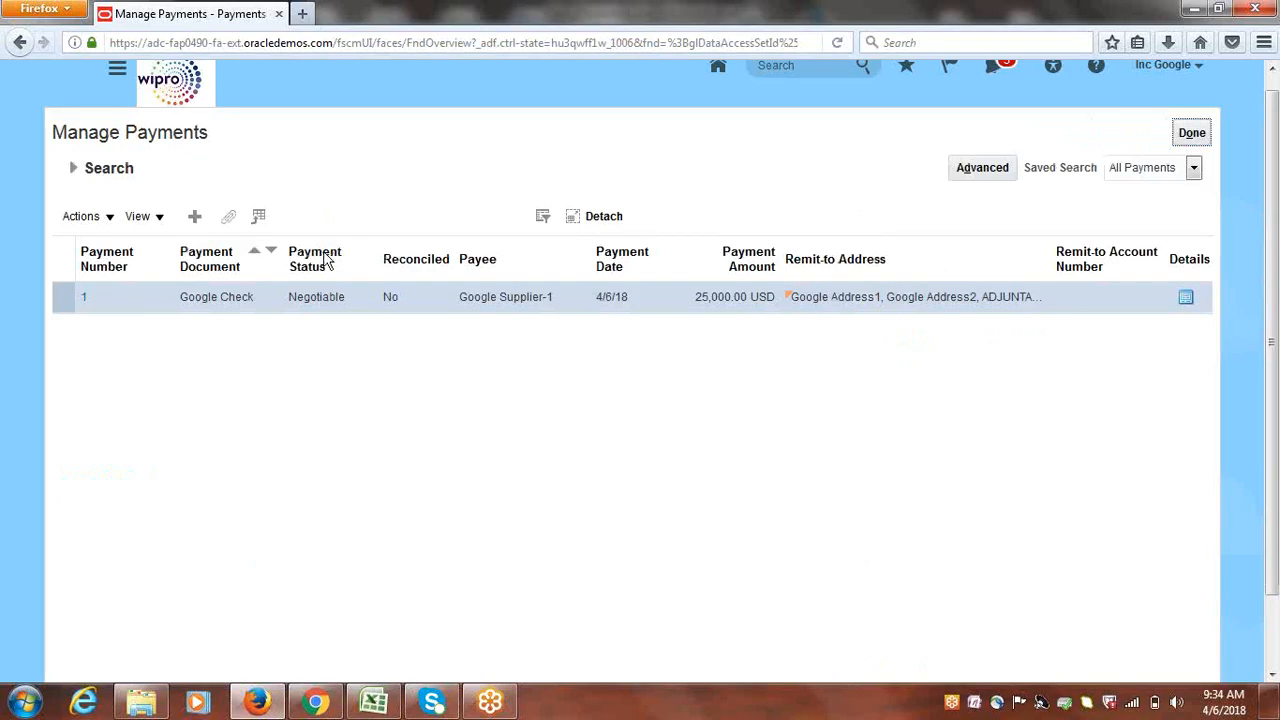
# Review payment 1's accounting, including the 25,000.00 Cash clearing credit, then close Manage Payments
pyautogui.click(108, 218)
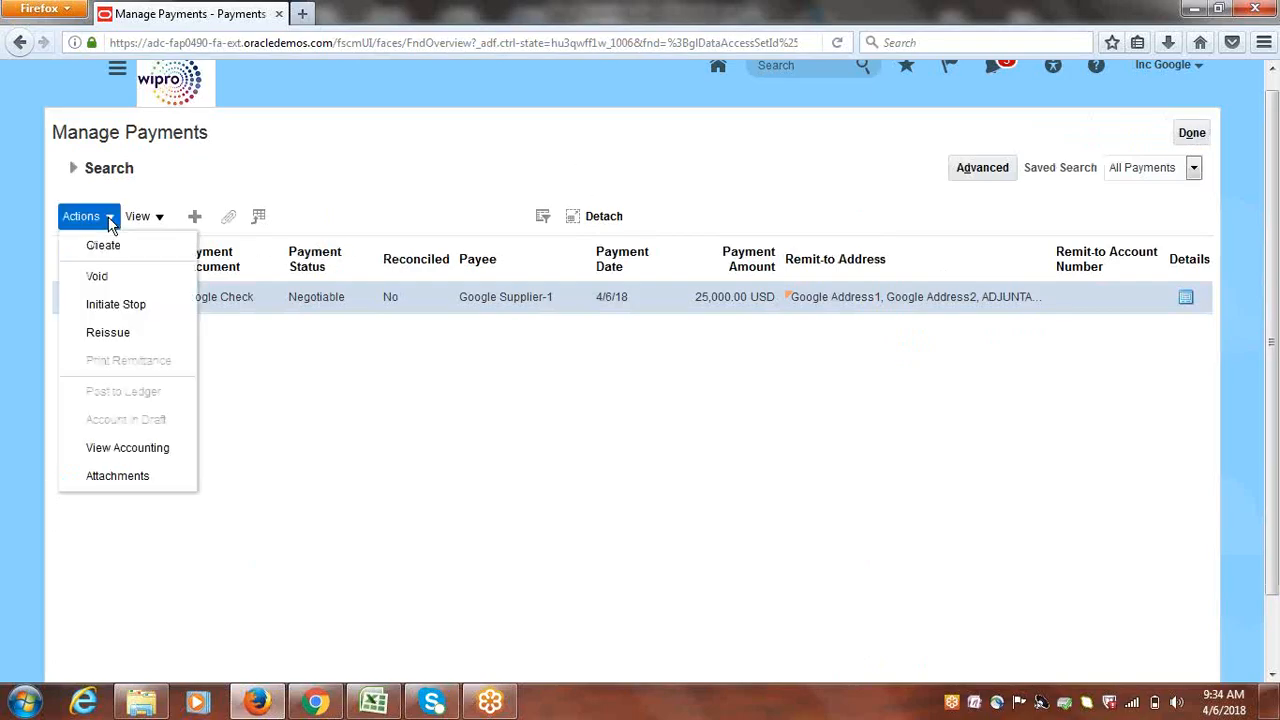
pyautogui.click(128, 450)
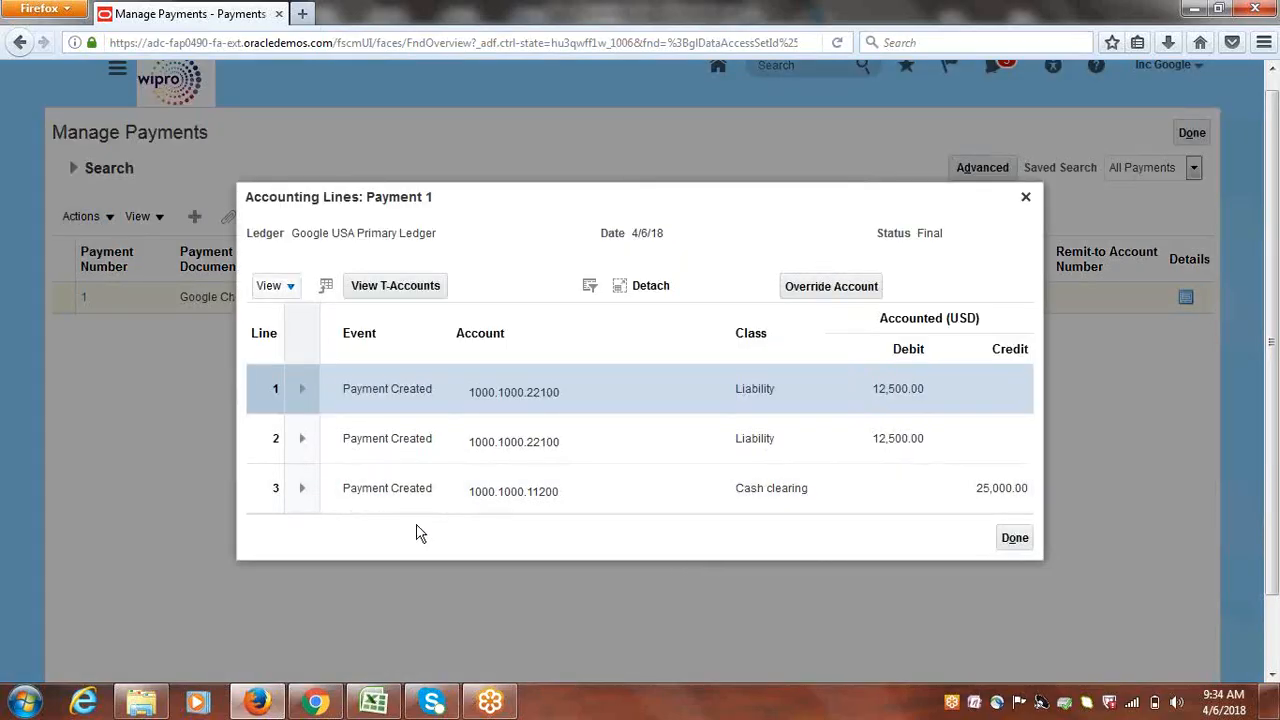
pyautogui.click(258, 493)
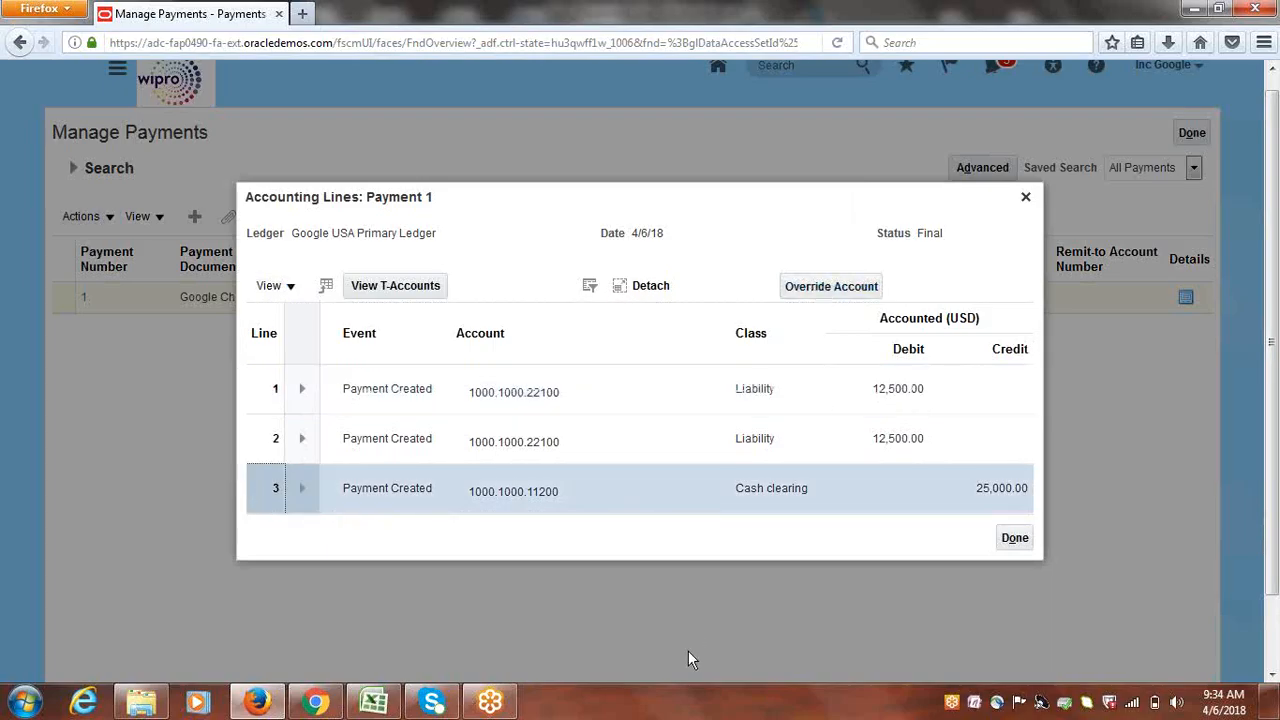
pyautogui.click(1013, 538)
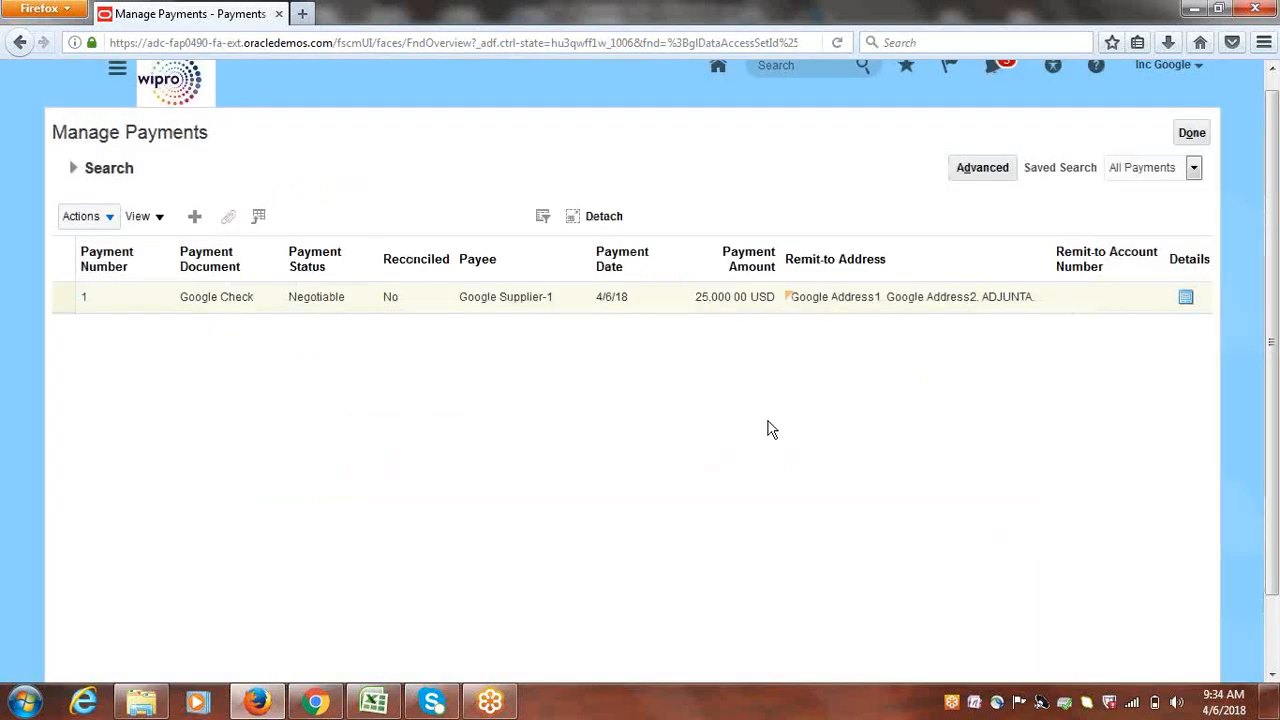
pyautogui.click(1200, 133)
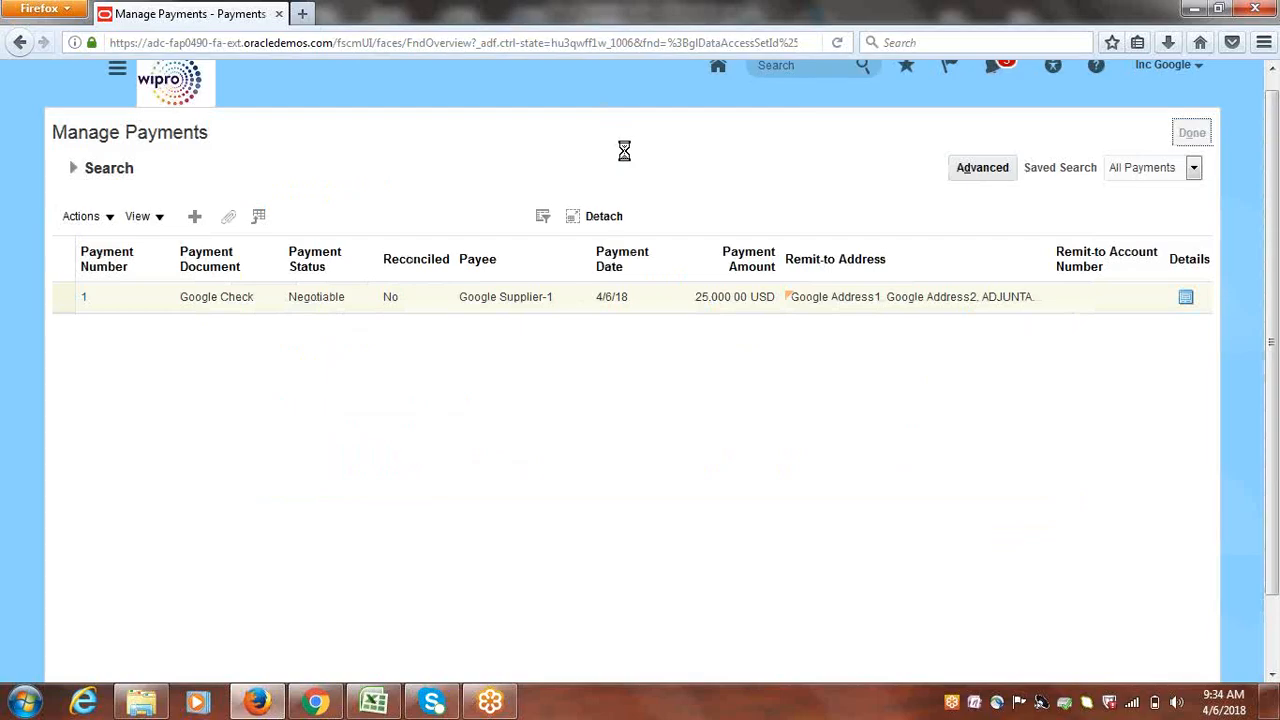
# In the Excel tracker, mark Standard Invoice Creation as Done
pyautogui.click(370, 700)
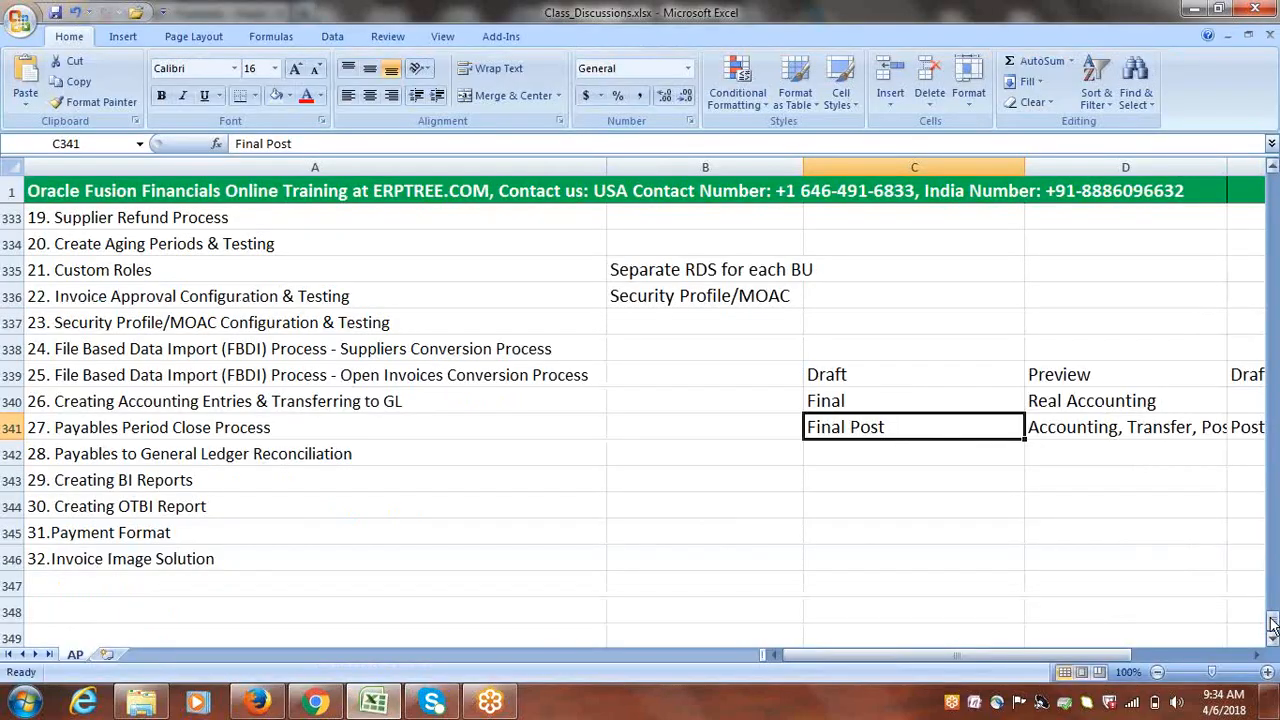
pyautogui.moveTo(1272, 625); pyautogui.dragTo(1273, 593)
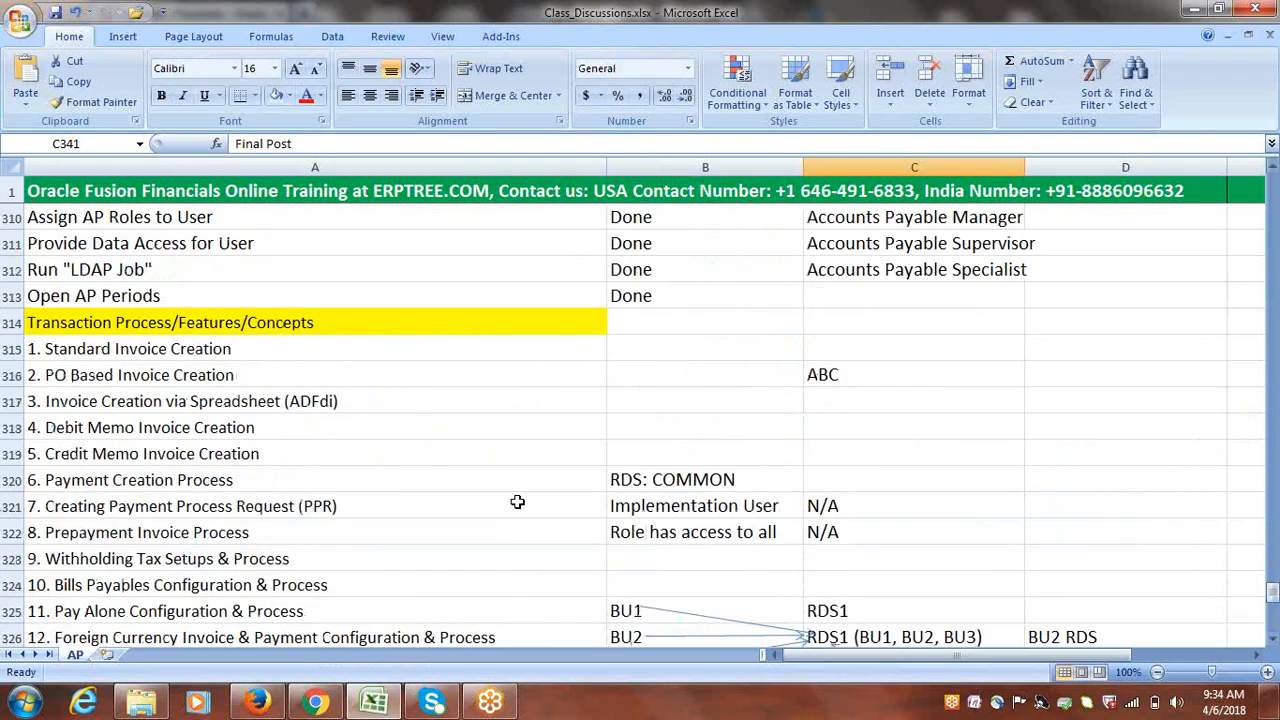
pyautogui.click(210, 352)
pyautogui.press('Tab')
pyautogui.write('d')
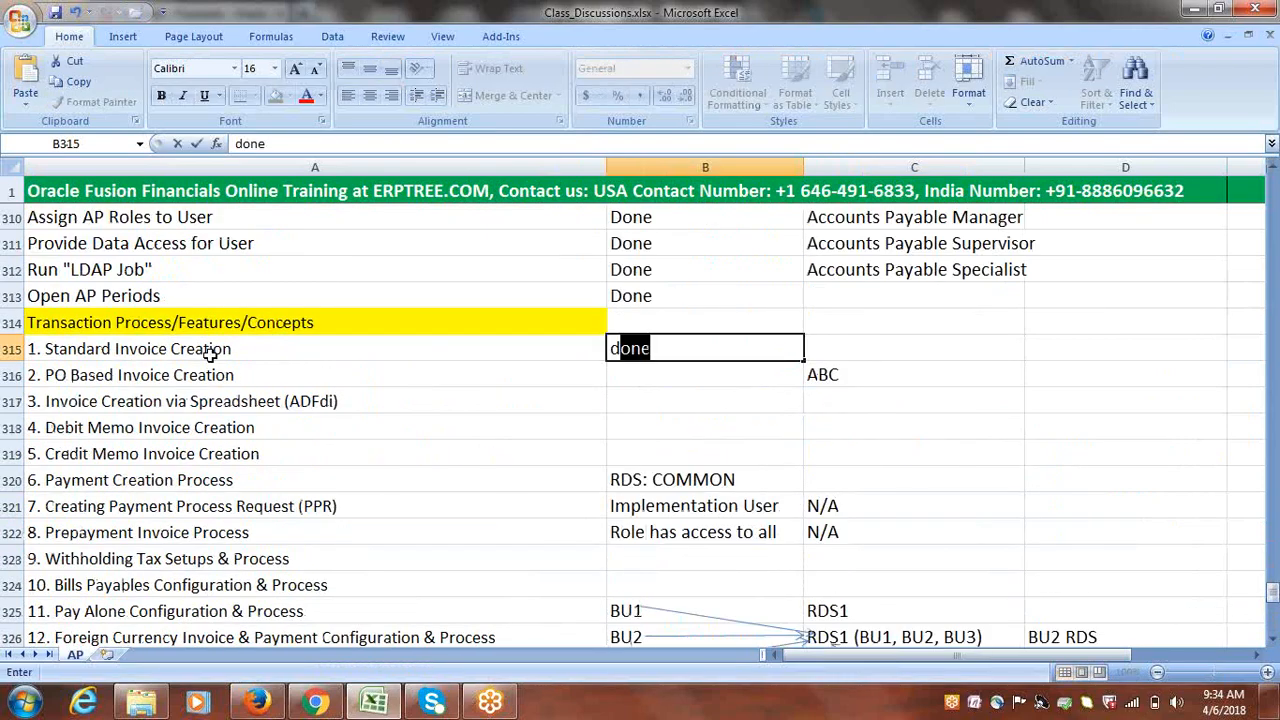
pyautogui.press('Tab')
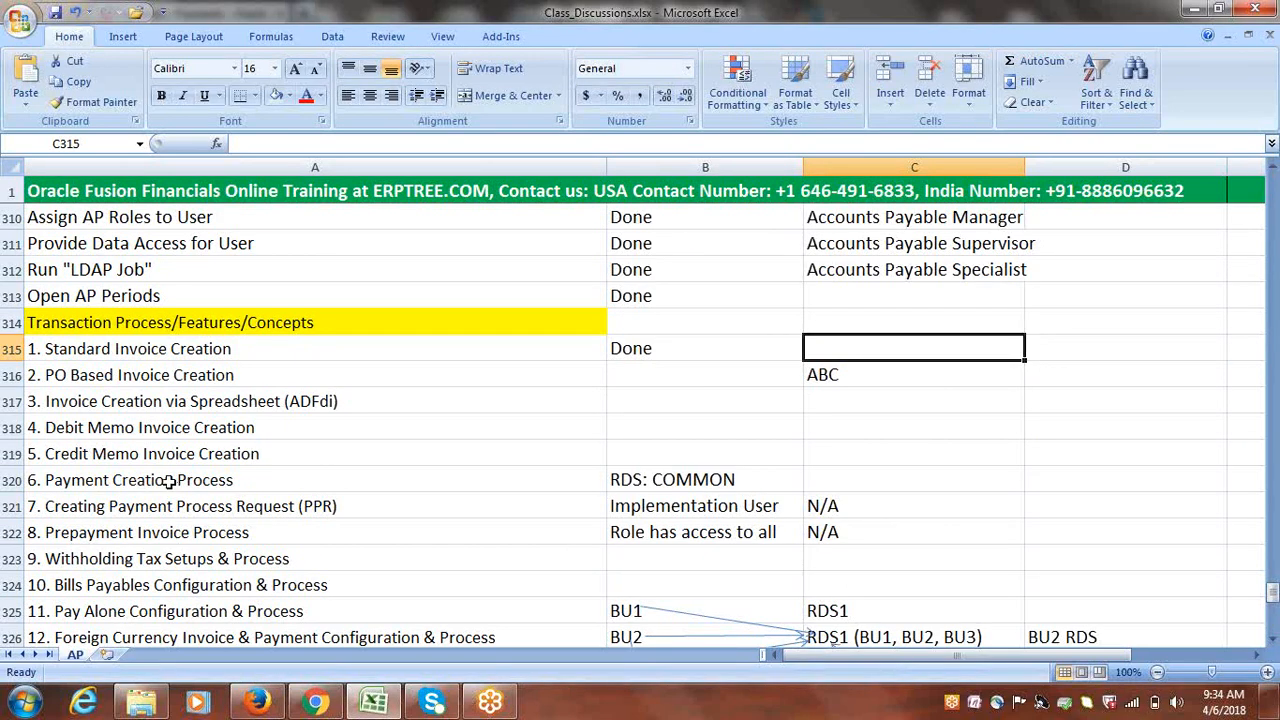
pyautogui.click(216, 481)
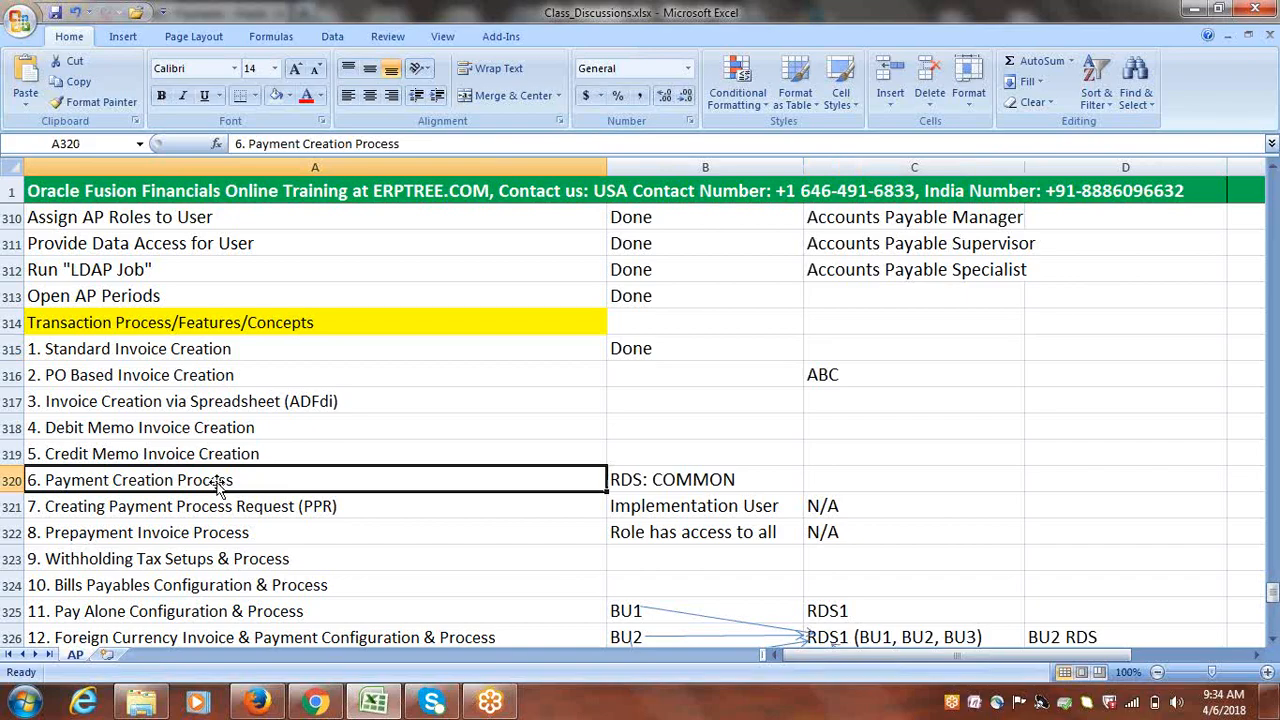
pyautogui.click(196, 355)
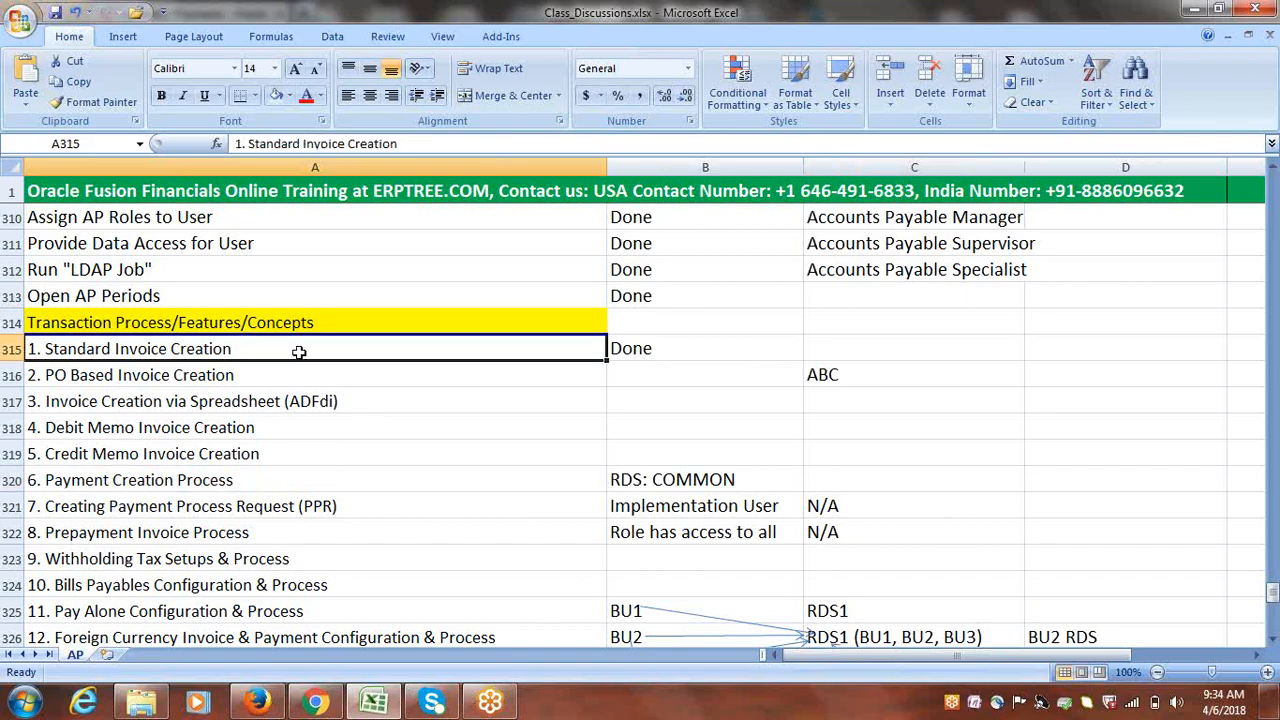
pyautogui.moveTo(566, 353); pyautogui.dragTo(638, 358)
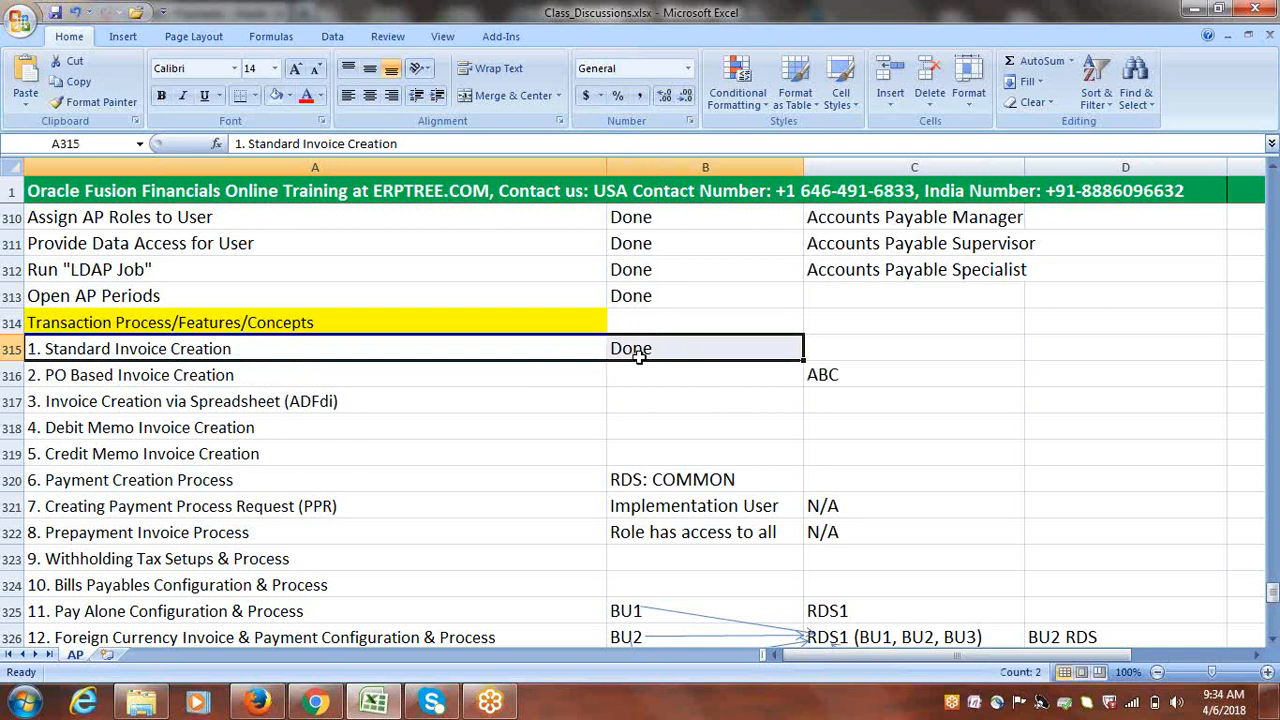
# Set PO Based Invoice Creation's status to Pending in red font
pyautogui.click(198, 375)
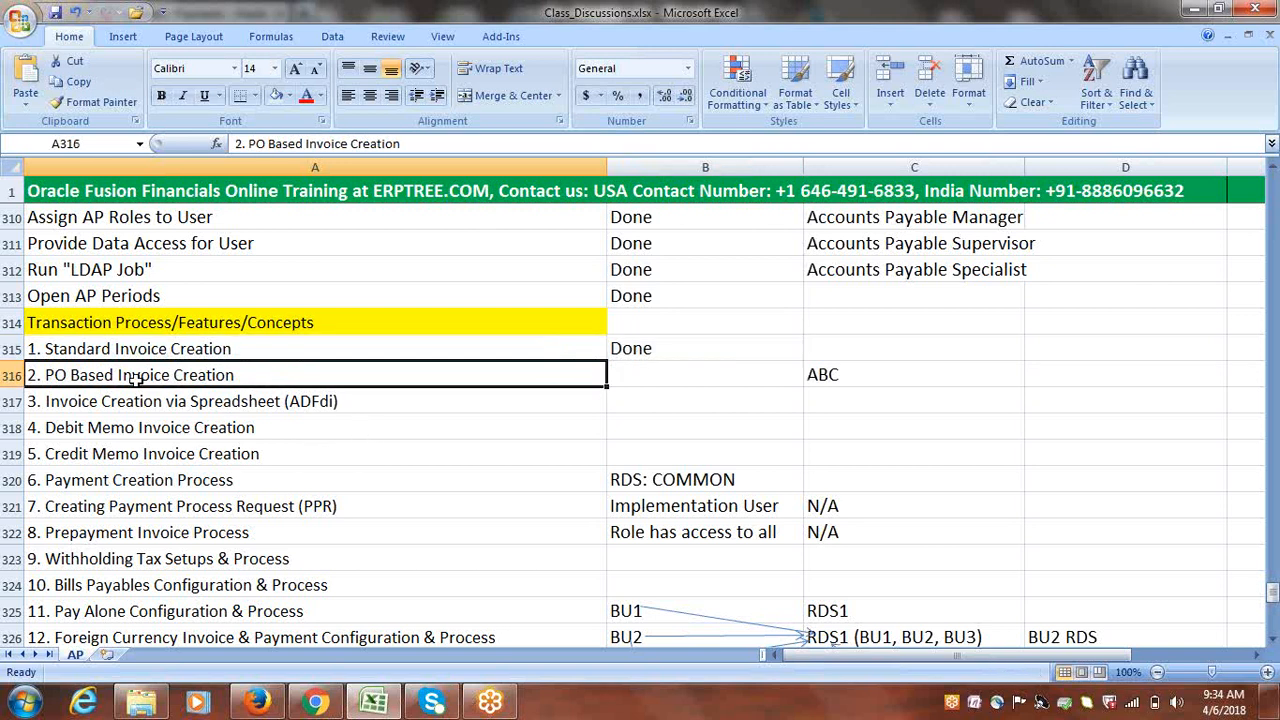
pyautogui.press('Tab')
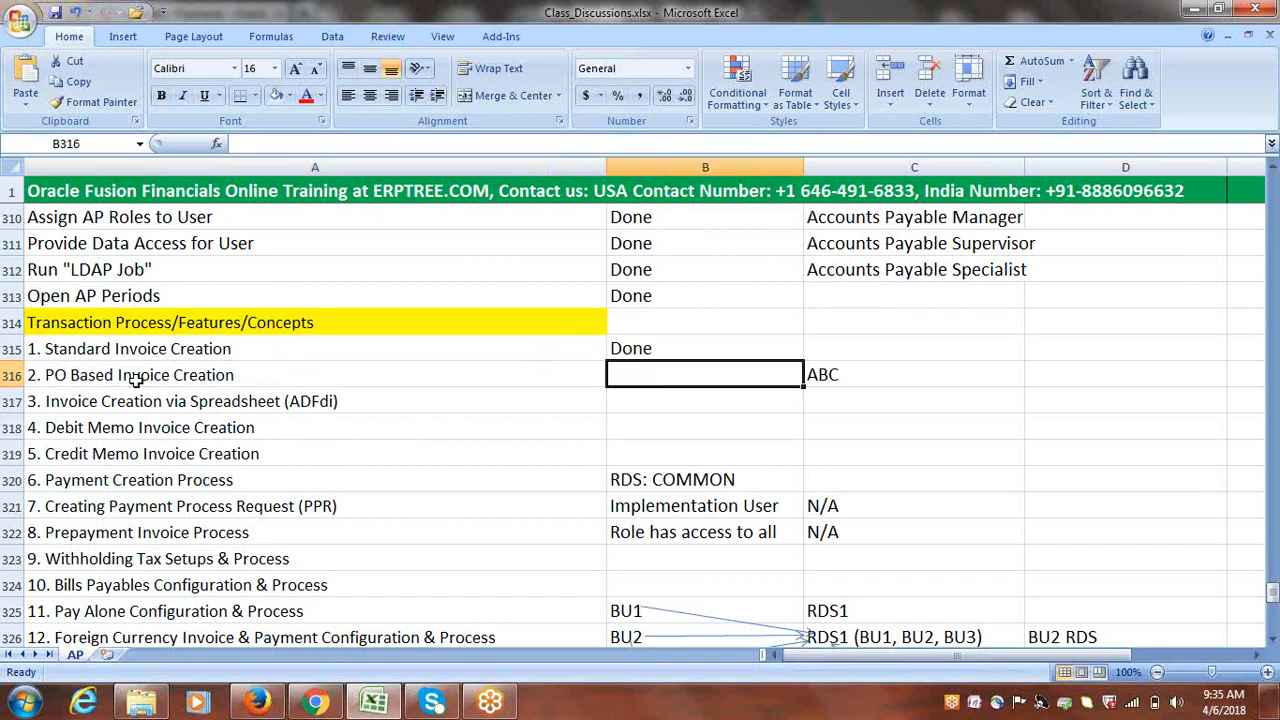
pyautogui.write('p')
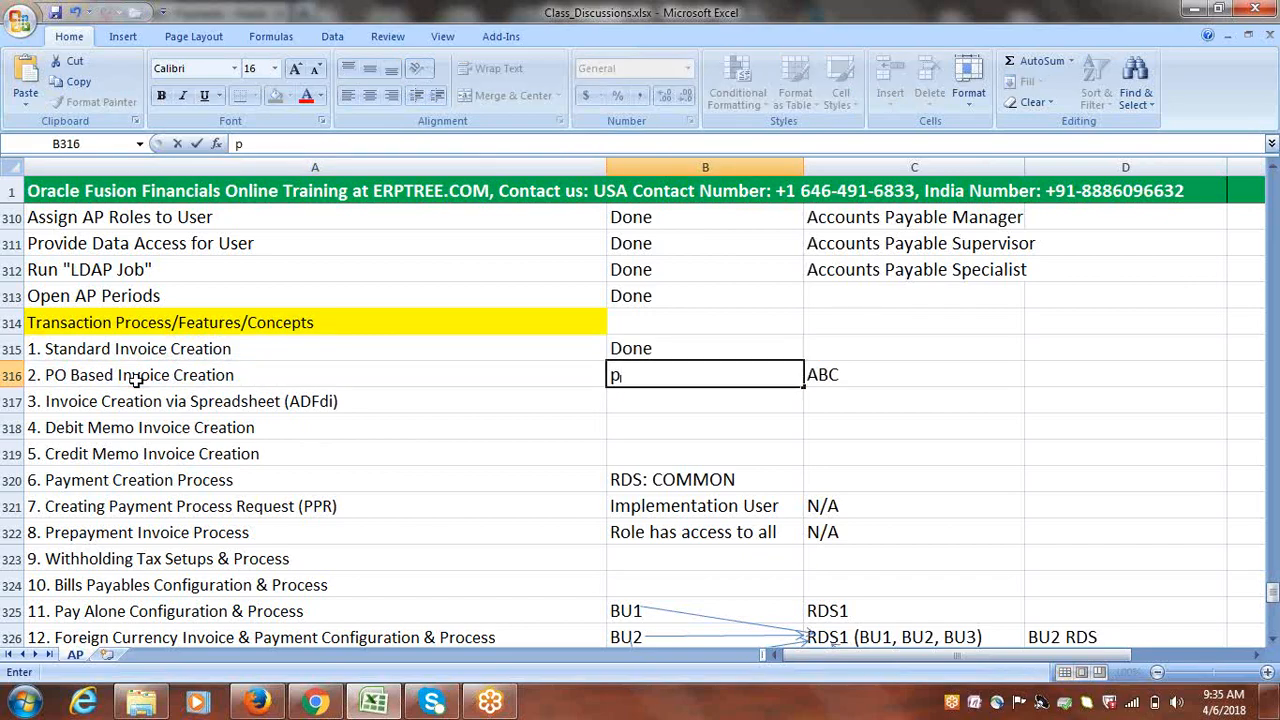
pyautogui.press('BackSpace')
pyautogui.write('p')
pyautogui.press('BackSpace')
pyautogui.write('p')
pyautogui.press('BackSpace')
pyautogui.write('Pending')
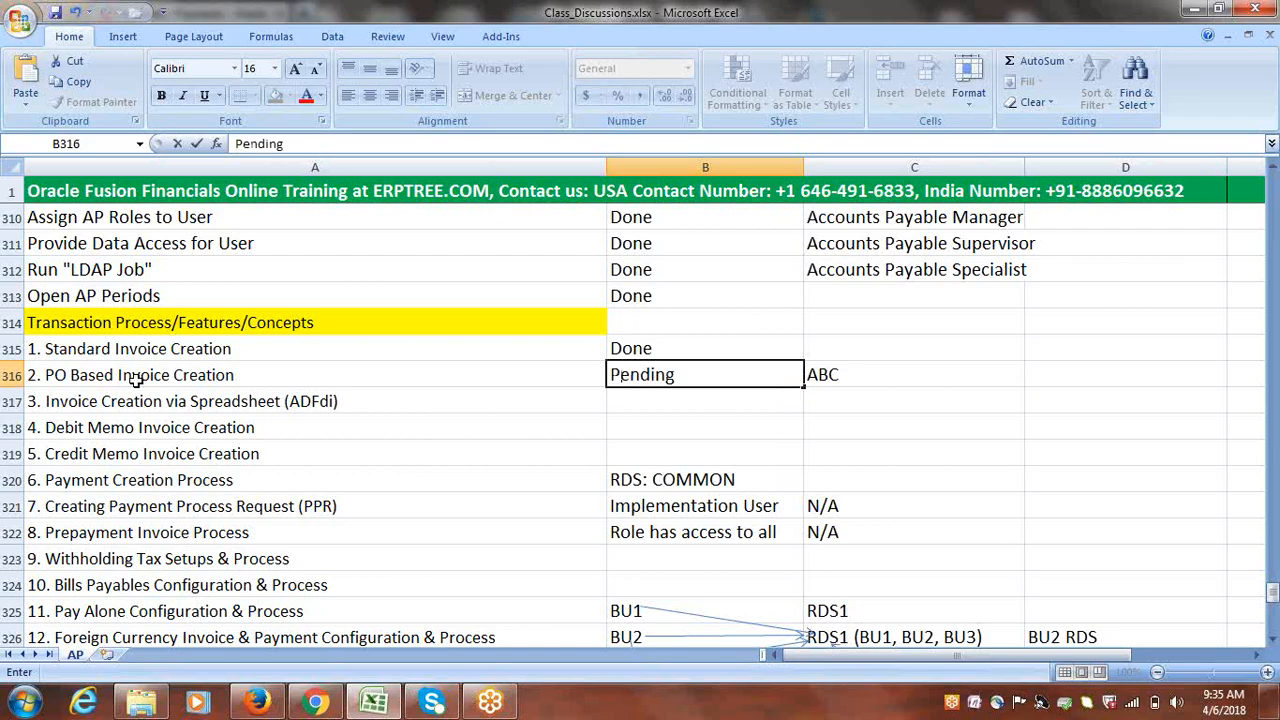
pyautogui.hotkey('ctrl', 'Return')
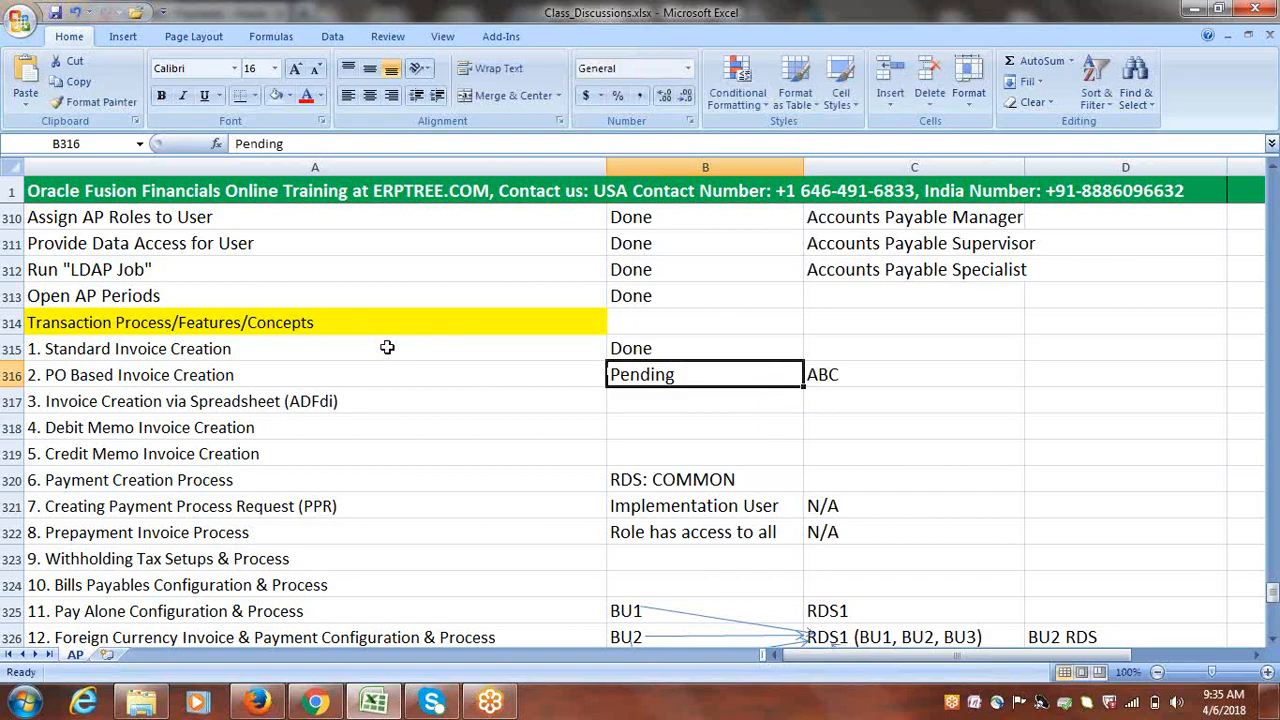
pyautogui.click(305, 95)
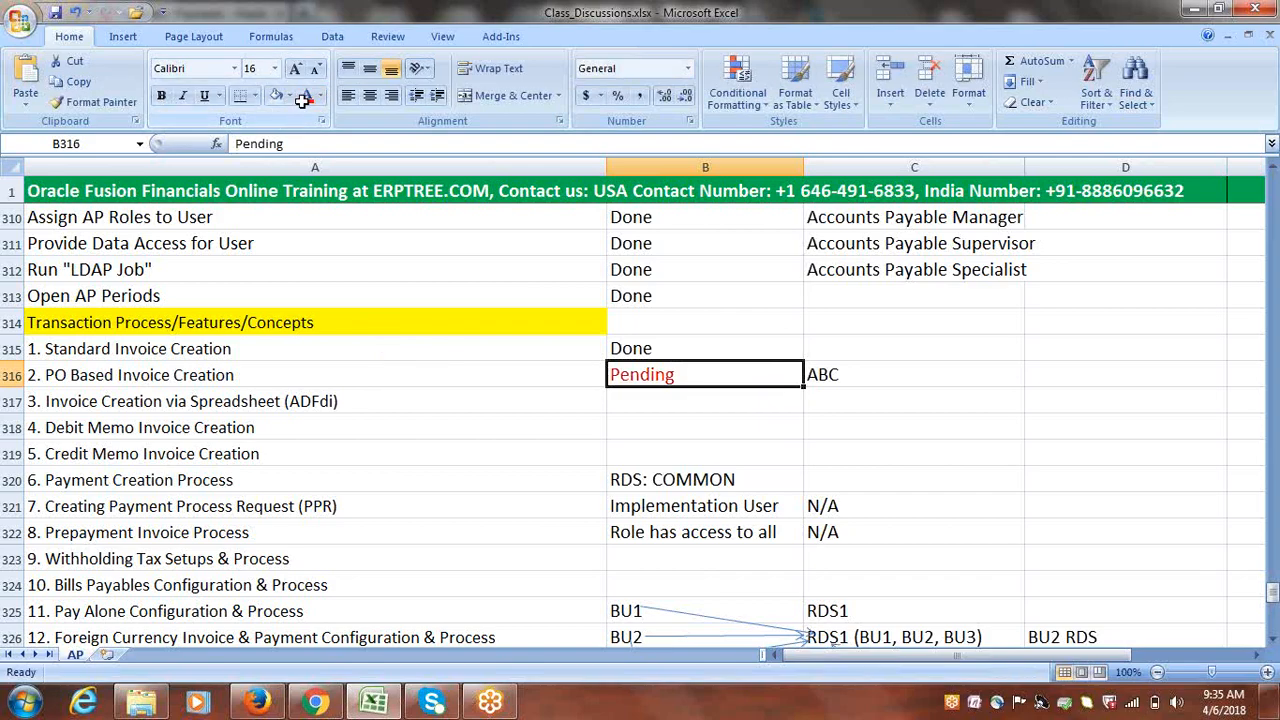
pyautogui.click(252, 399)
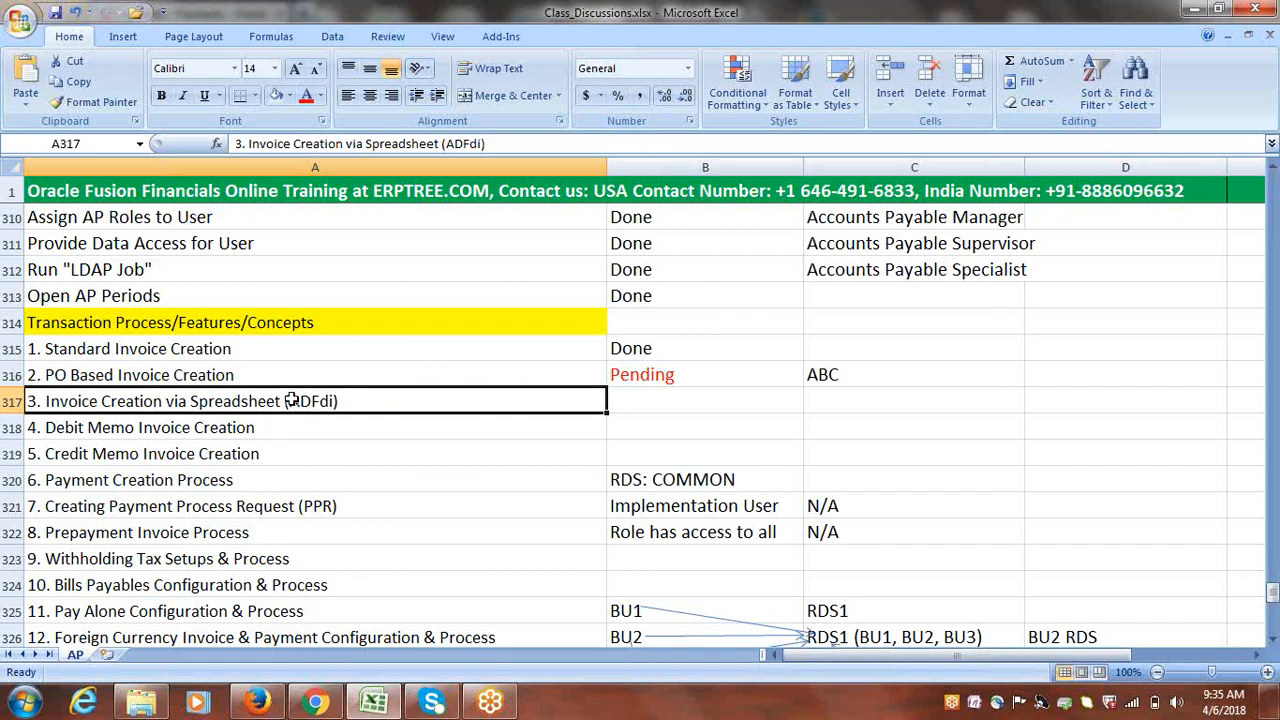
pyautogui.doubleClick(291, 401)
pyautogui.moveTo(289, 401); pyautogui.dragTo(337, 401)
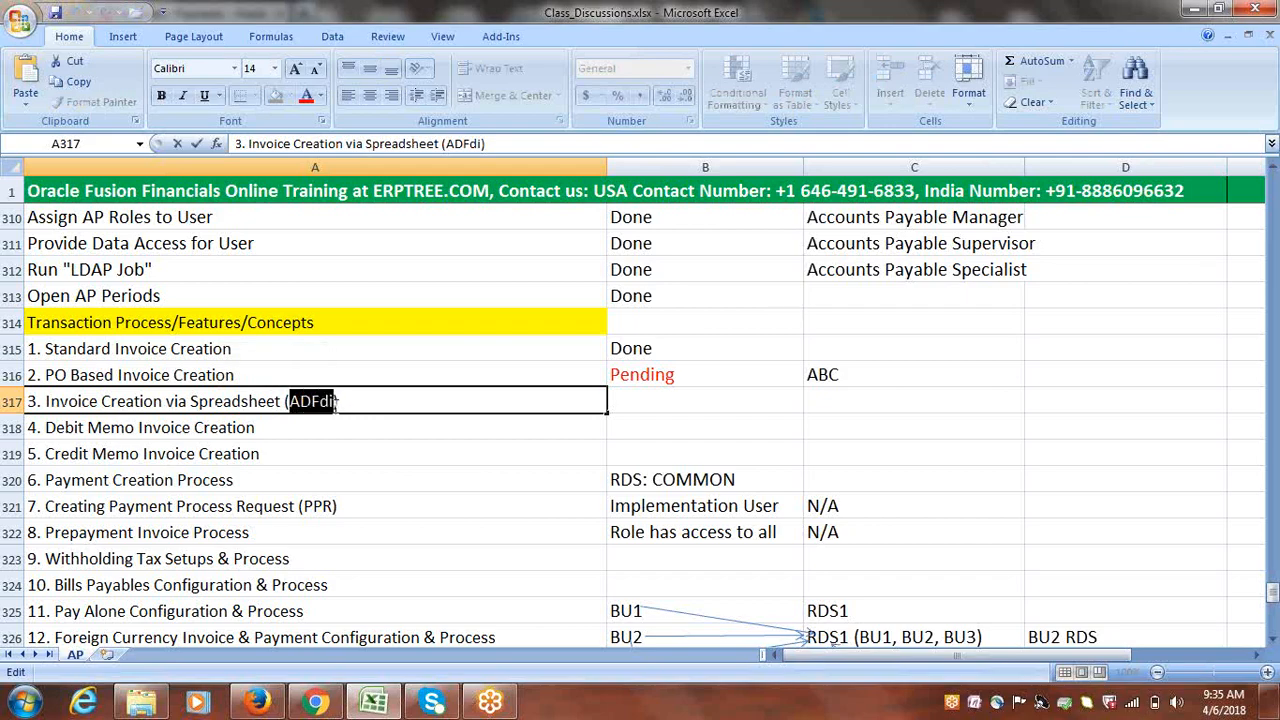
pyautogui.click(338, 421)
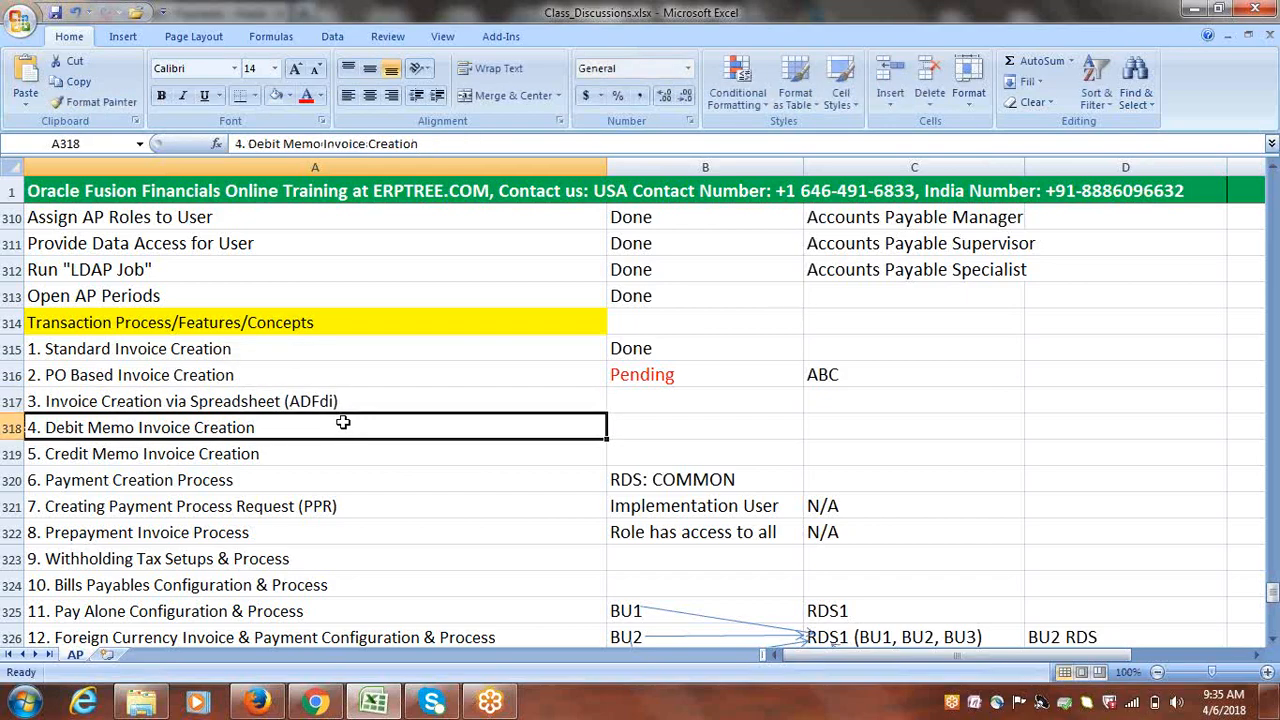
pyautogui.click(288, 412)
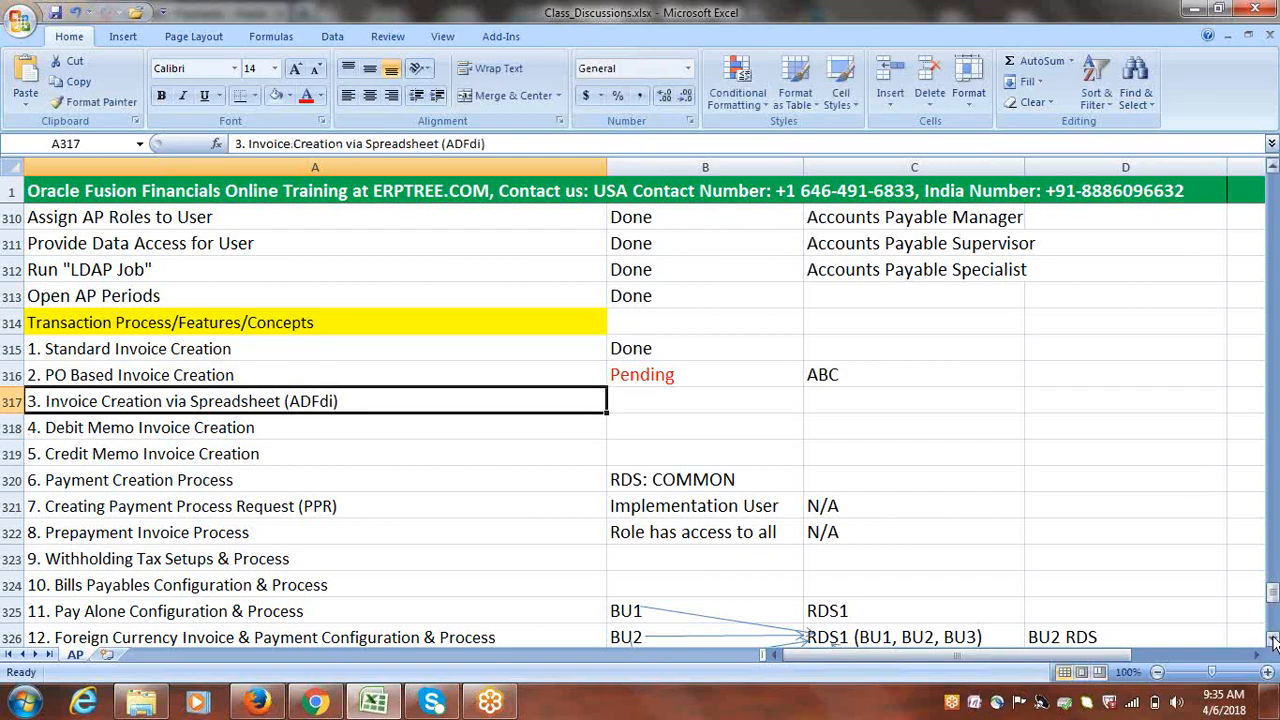
pyautogui.click(1060, 370)
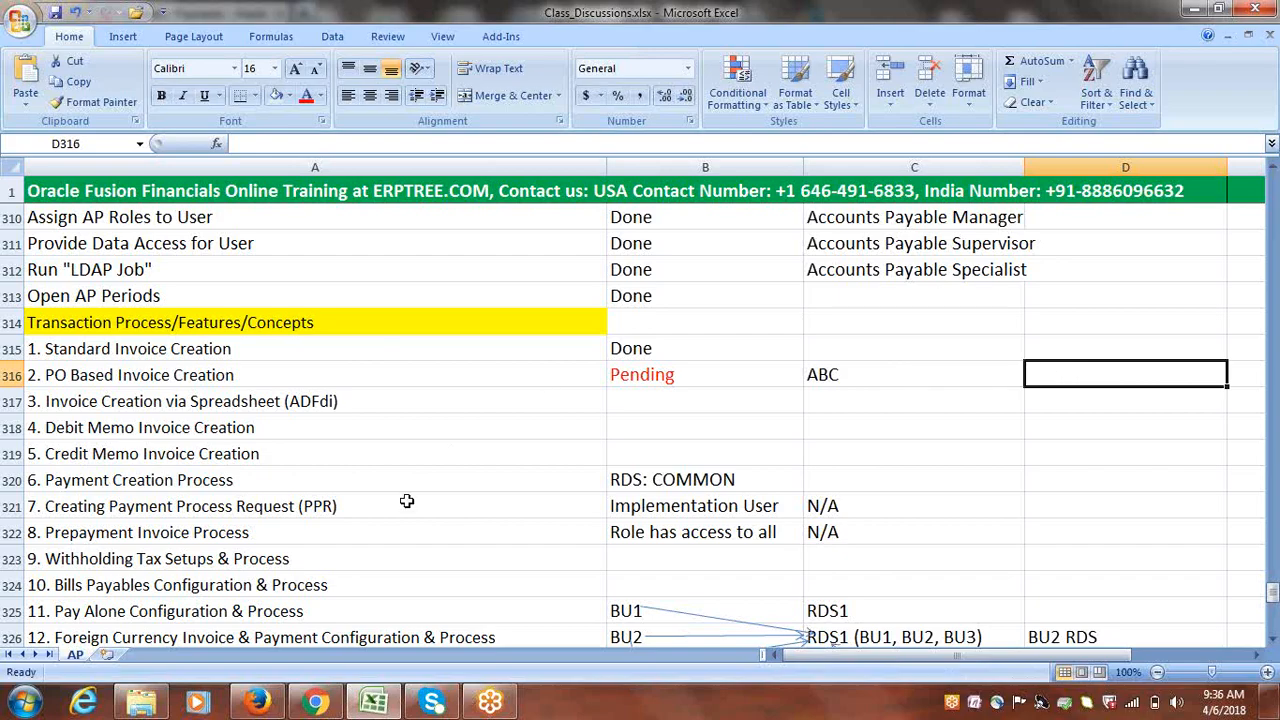
pyautogui.hotkey('alt', 'Tab')
pyautogui.click(1084, 18)
pyautogui.hotkey('alt', 'Tab')
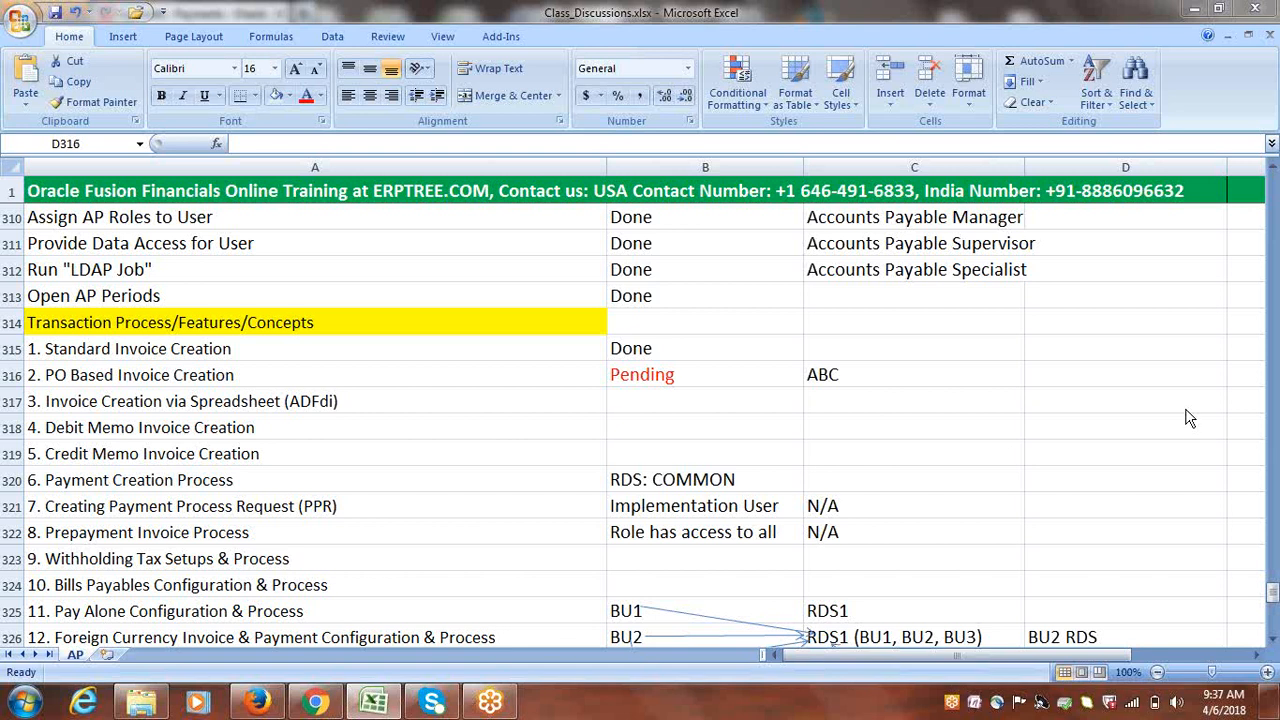
# Switch from the Excel tracker to Firefox, showing the Oracle Payments overview
pyautogui.click(257, 703)
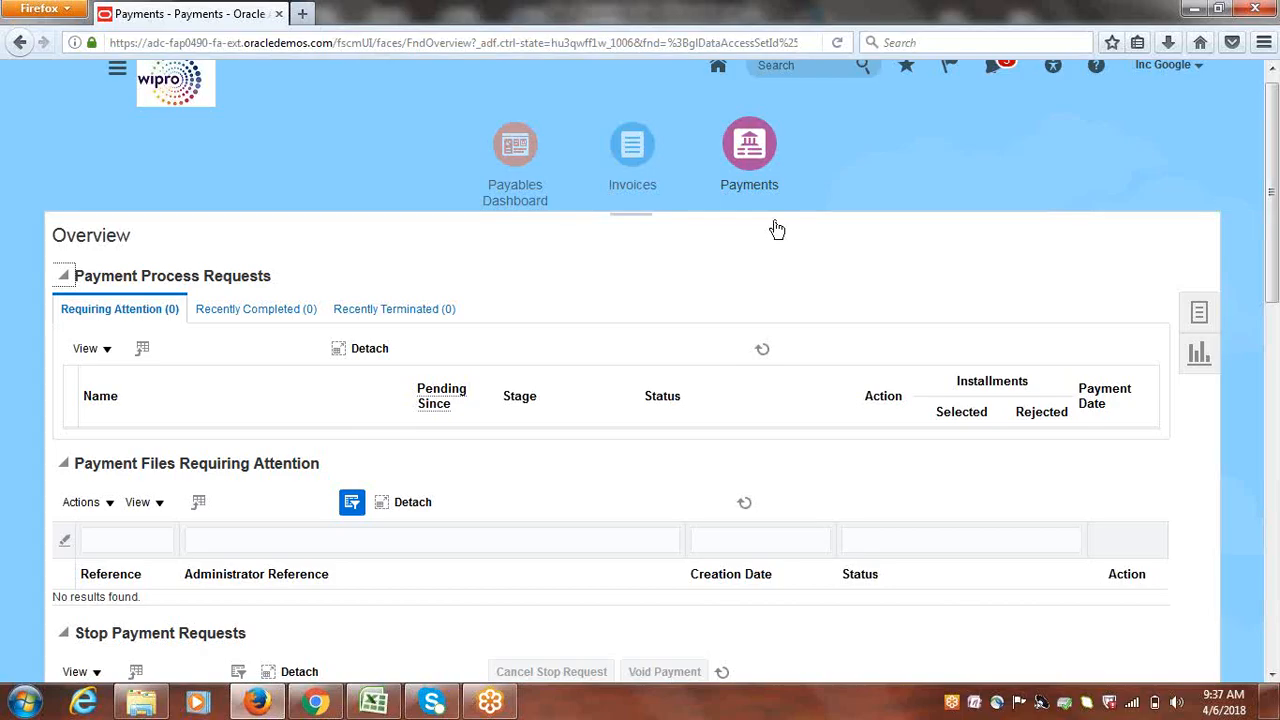
# In the Invoices workbench, list Recent invoices and open INV1 (25,000 USD) in Edit Invoice
pyautogui.click(631, 149)
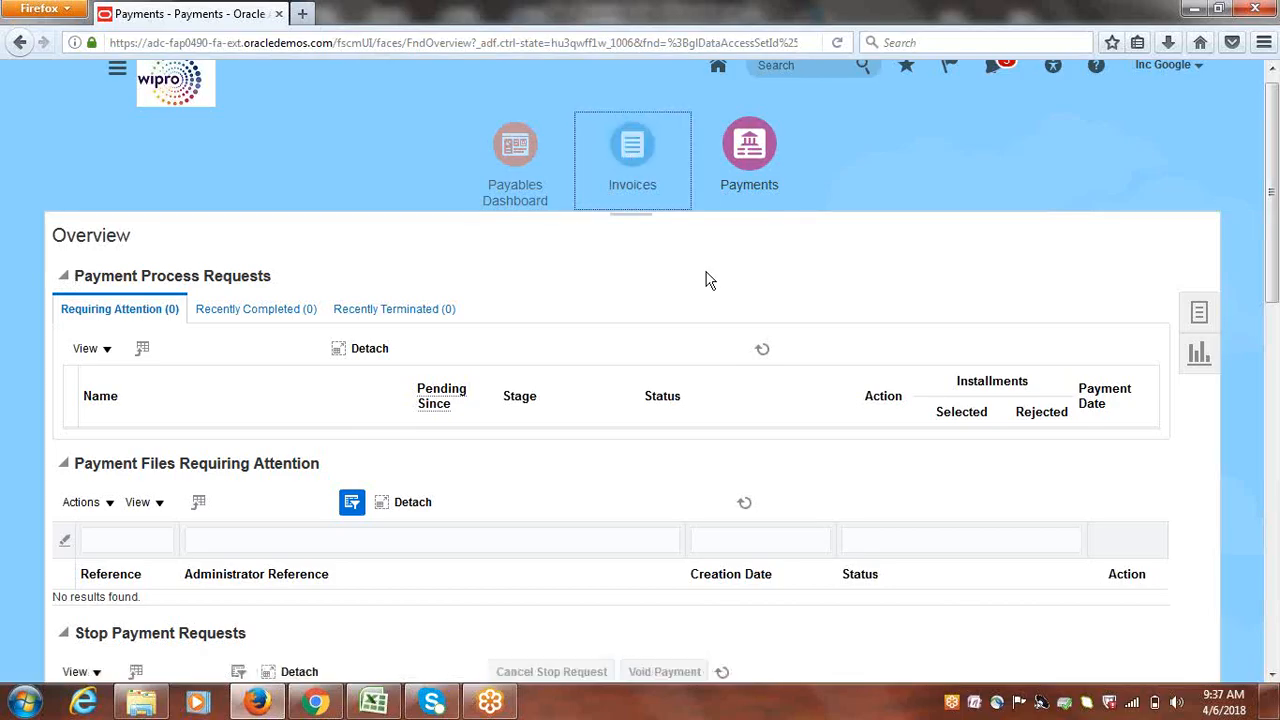
pyautogui.click(637, 160)
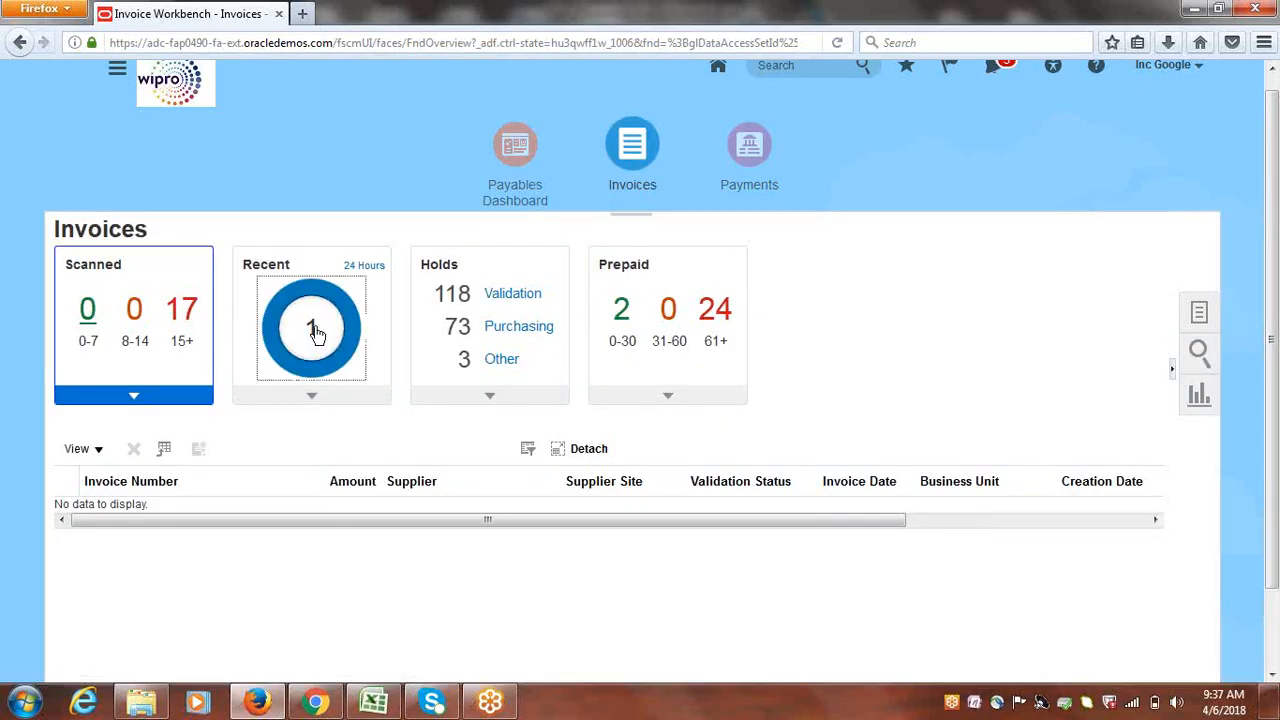
pyautogui.click(315, 333)
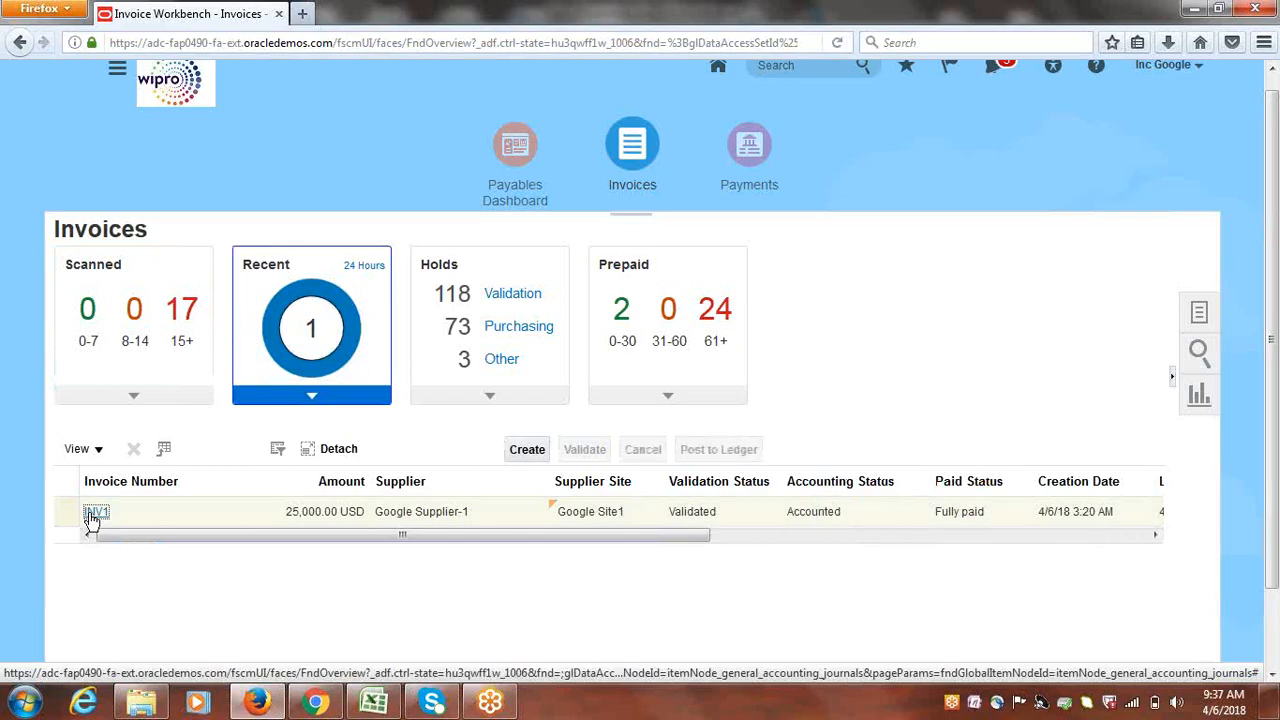
pyautogui.click(91, 519)
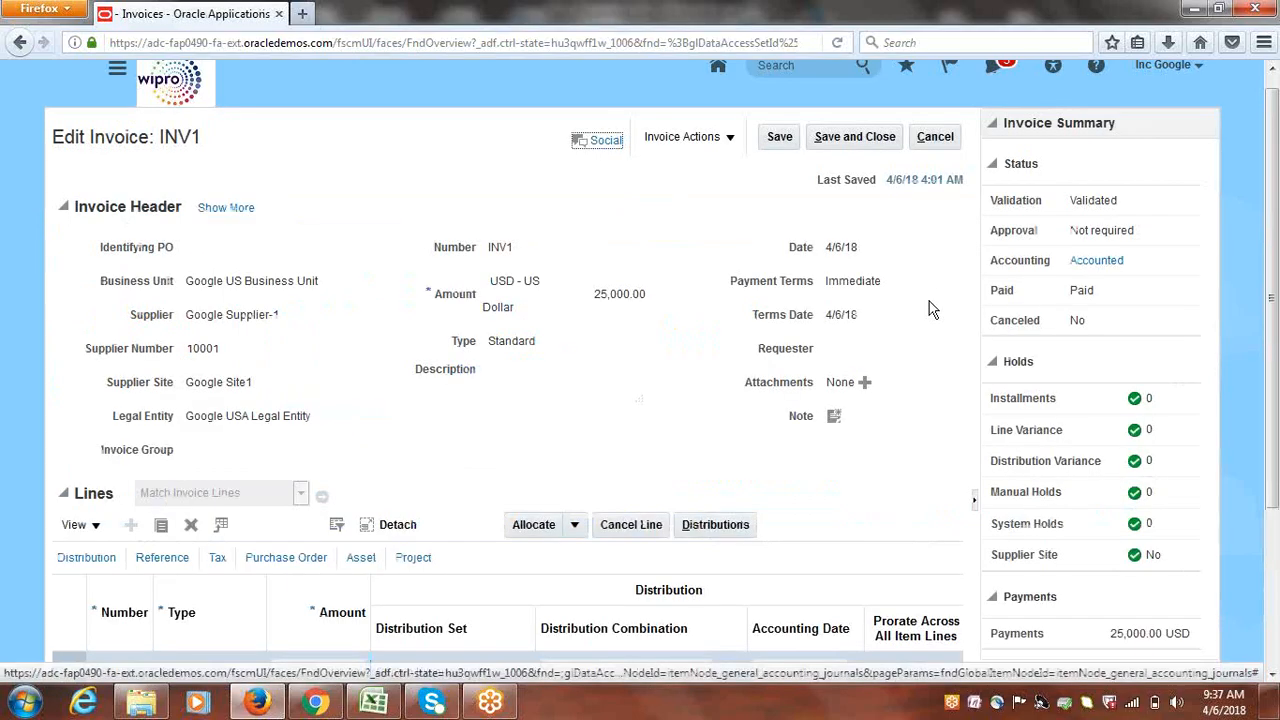
pyautogui.click(727, 137)
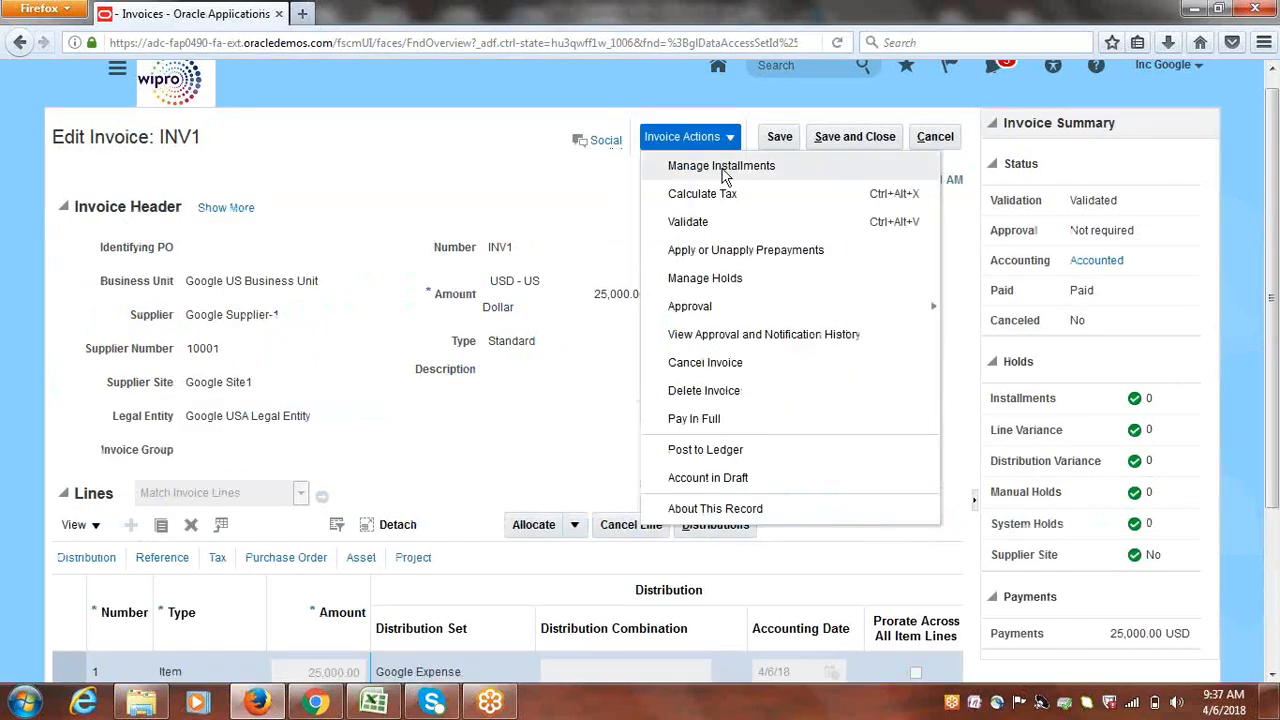
pyautogui.click(722, 167)
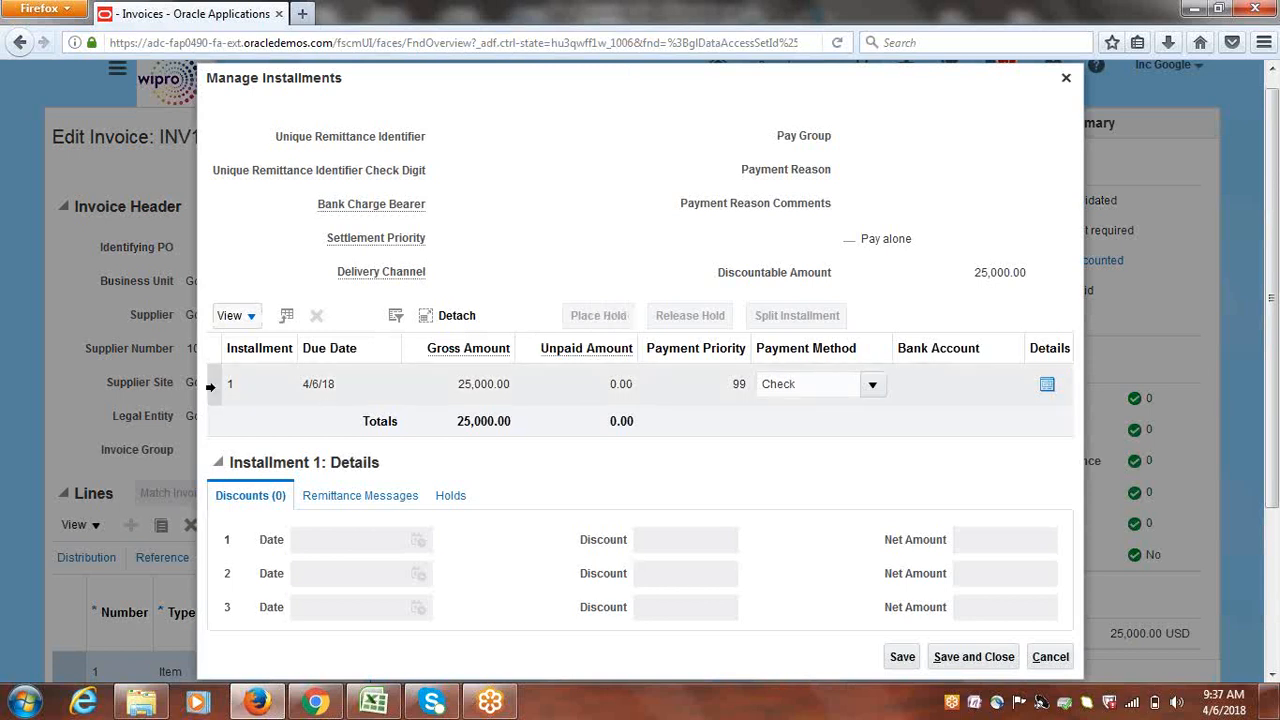
pyautogui.click(210, 387)
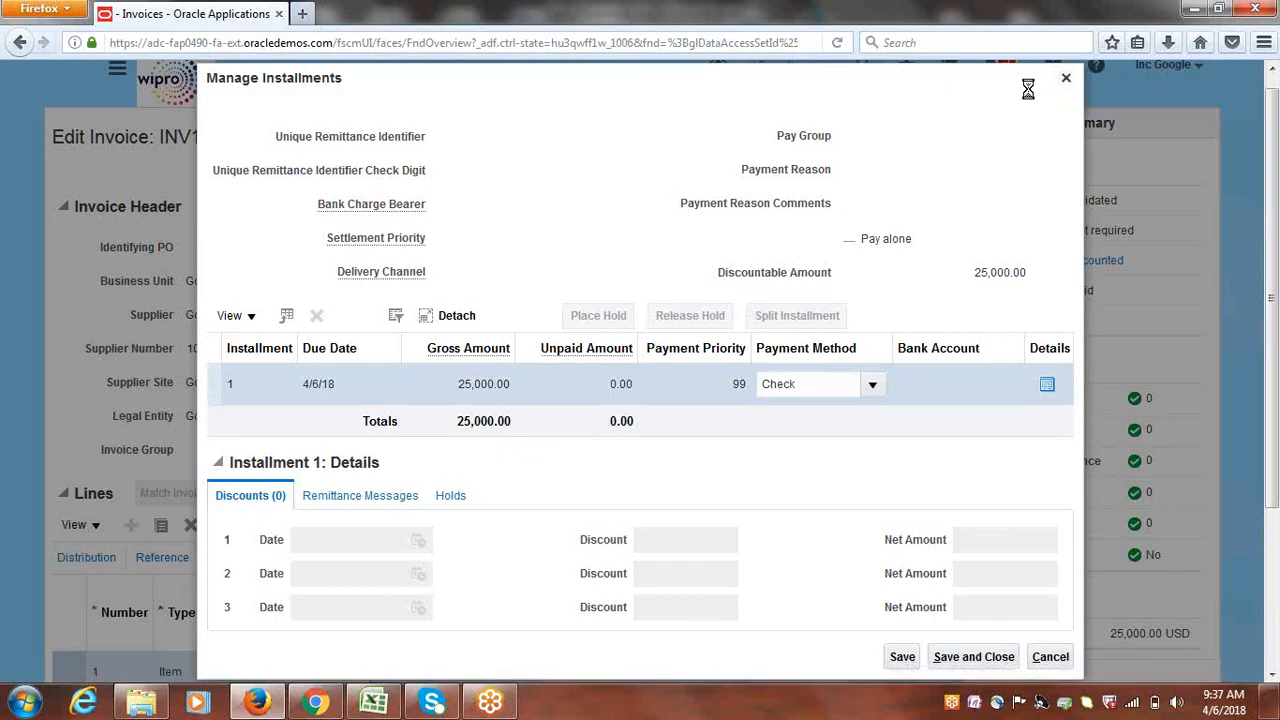
pyautogui.click(1066, 80)
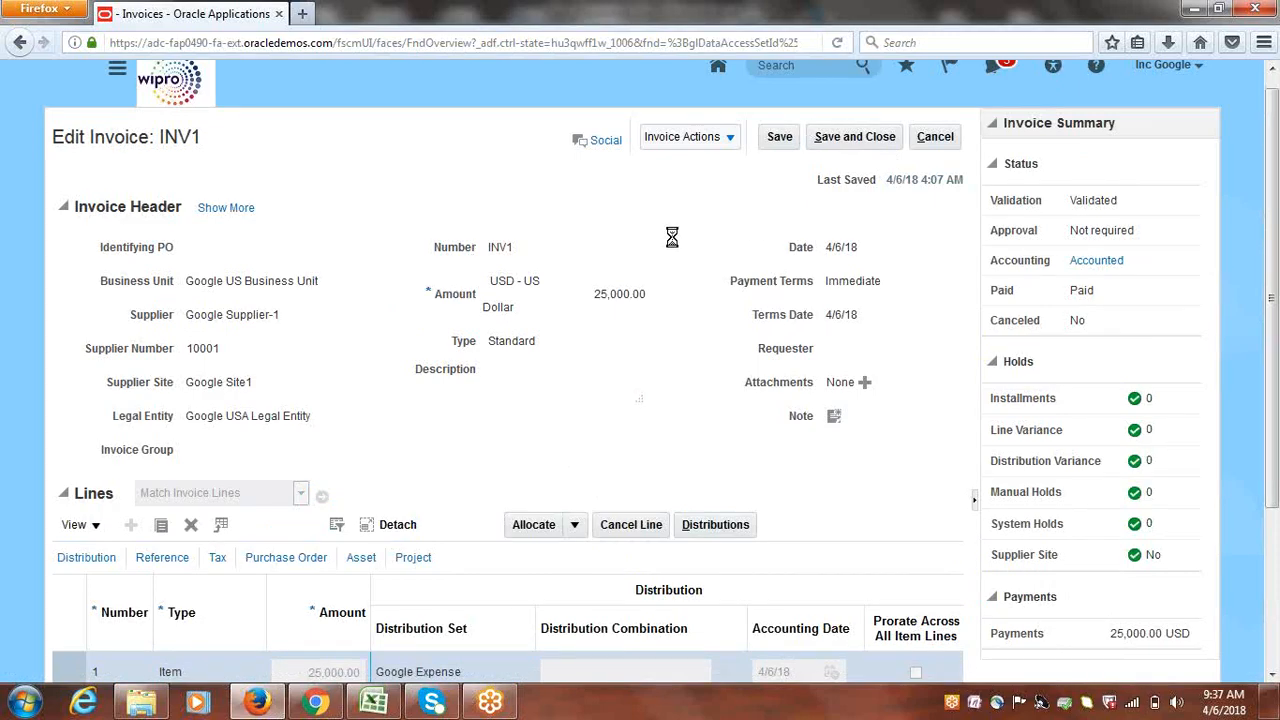
pyautogui.click(729, 137)
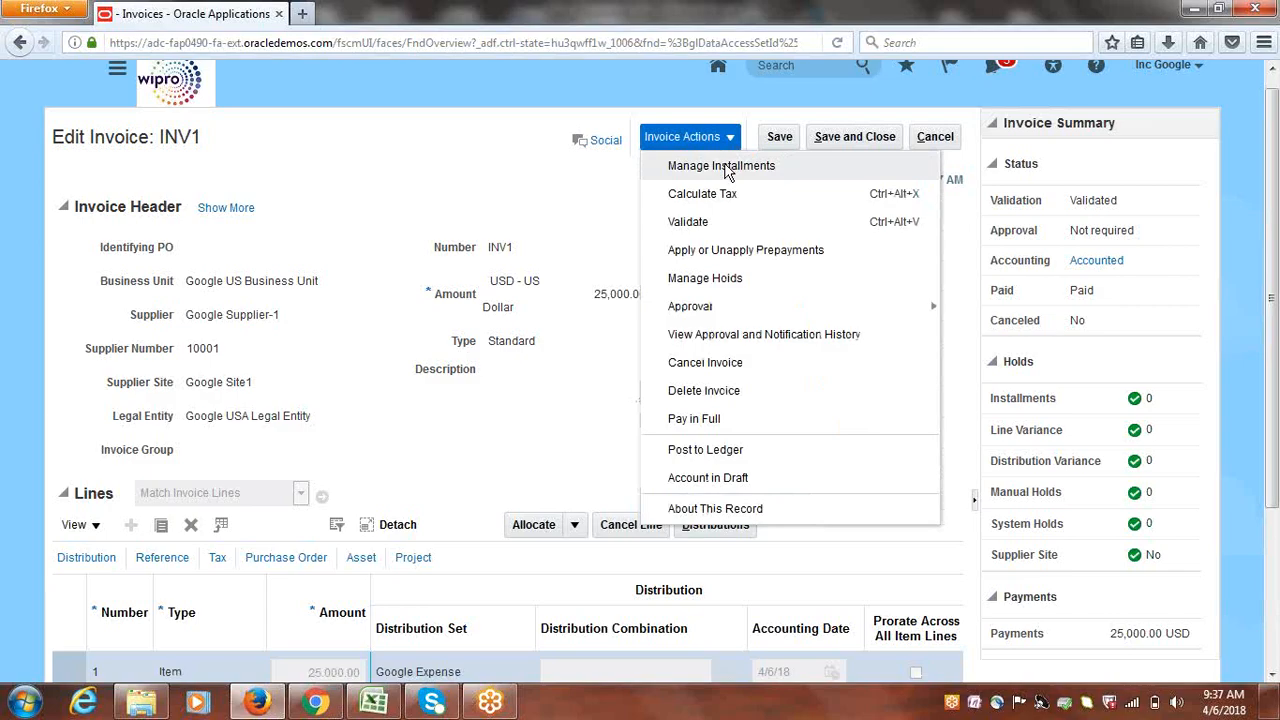
pyautogui.click(727, 170)
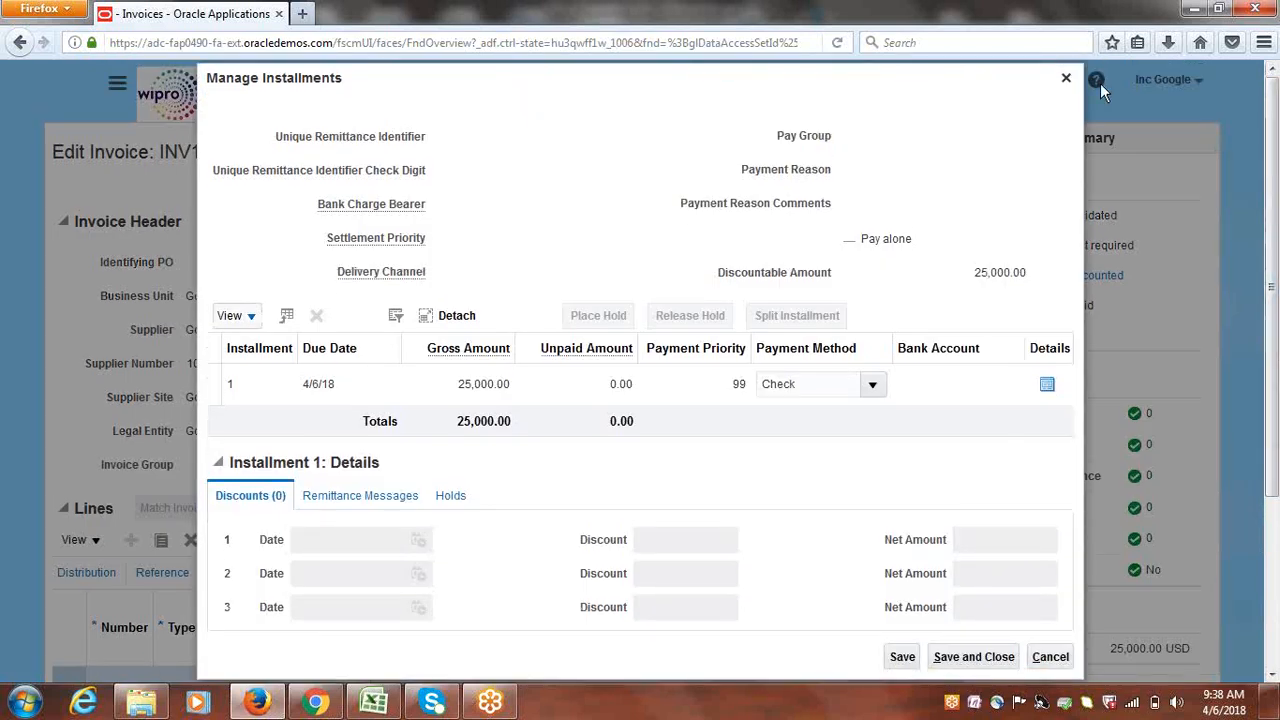
pyautogui.click(1066, 79)
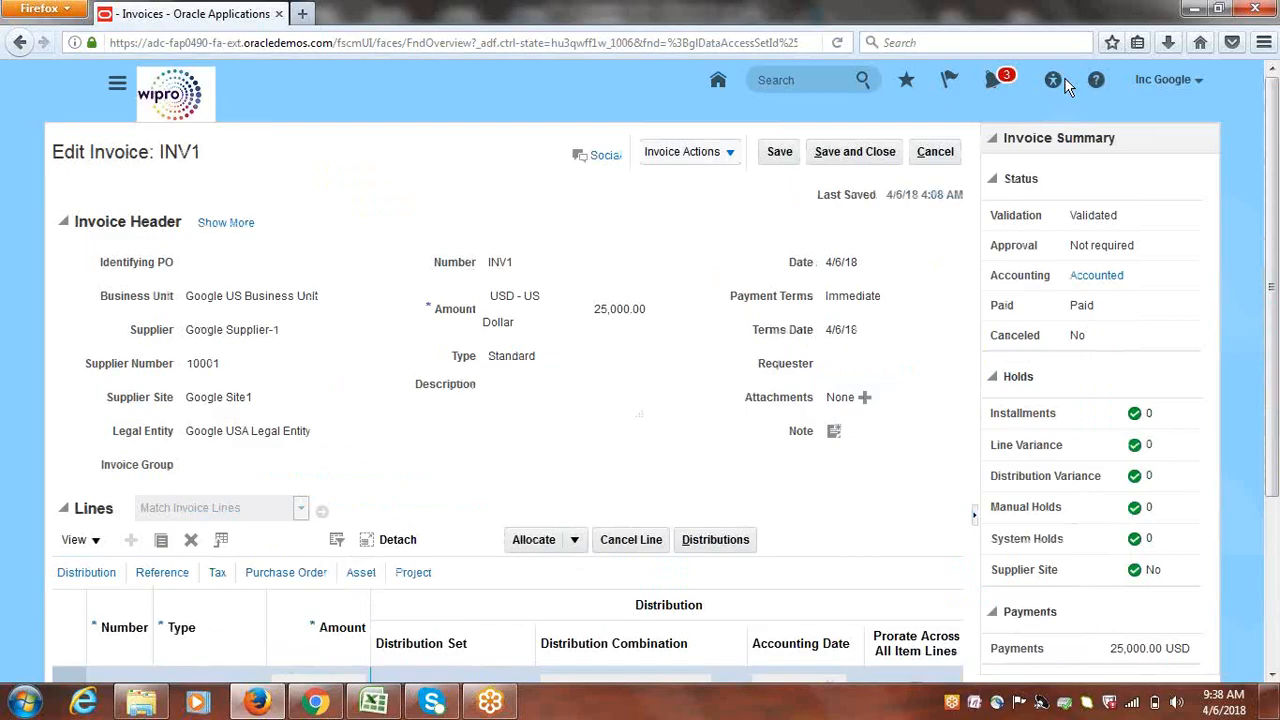
# Cancel out of INV1's Edit Invoice page without saving changes
pyautogui.click(935, 154)
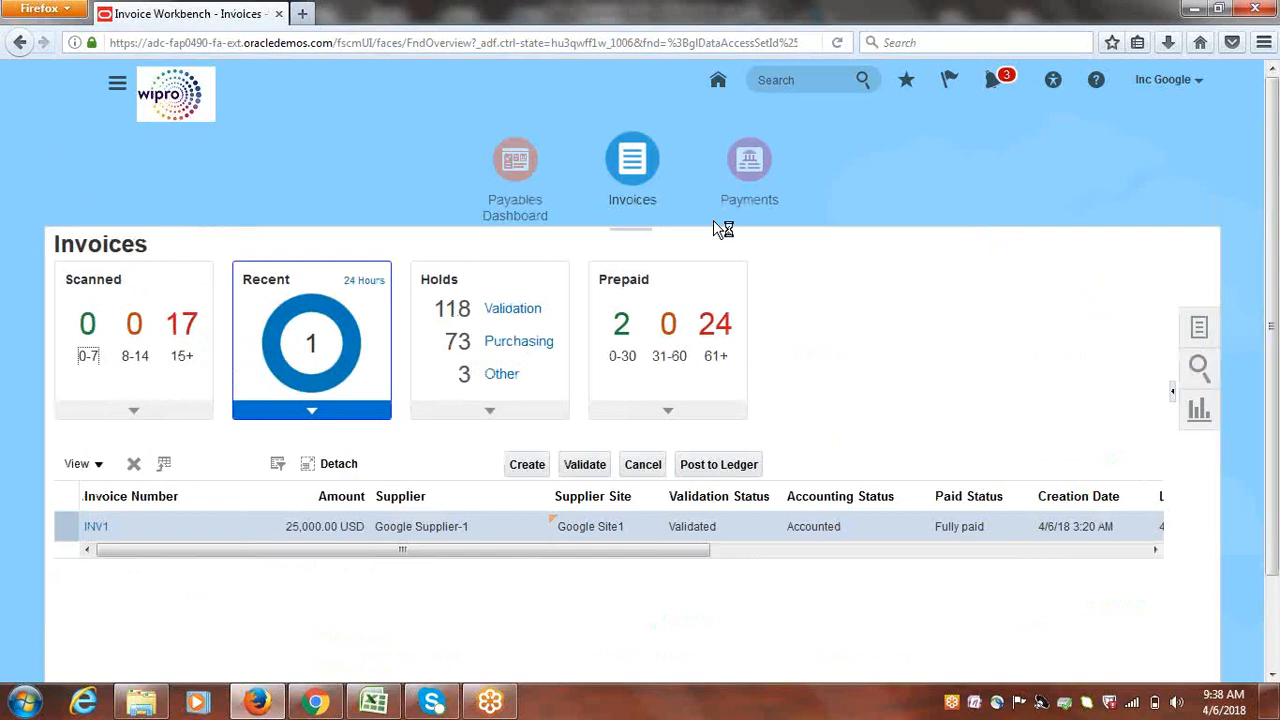
# Go to the General Accounting Journals page through the Navigator
pyautogui.click(118, 90)
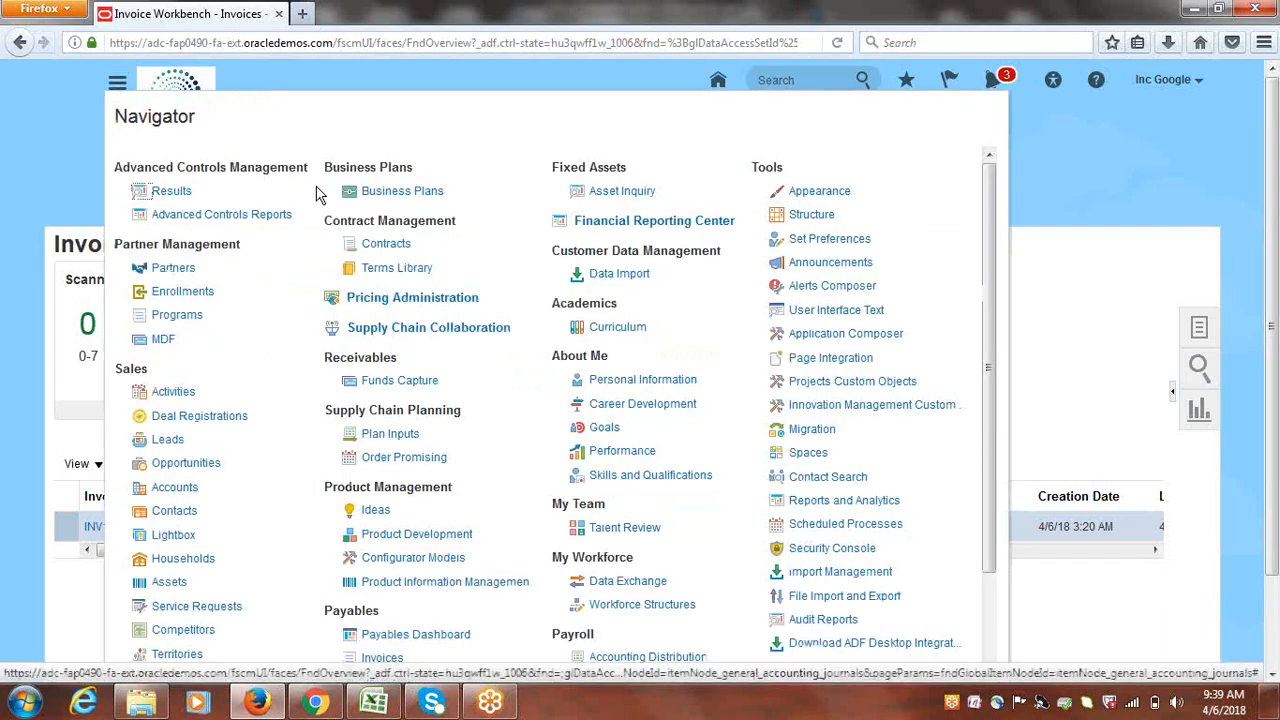
pyautogui.moveTo(995, 323); pyautogui.dragTo(991, 451)
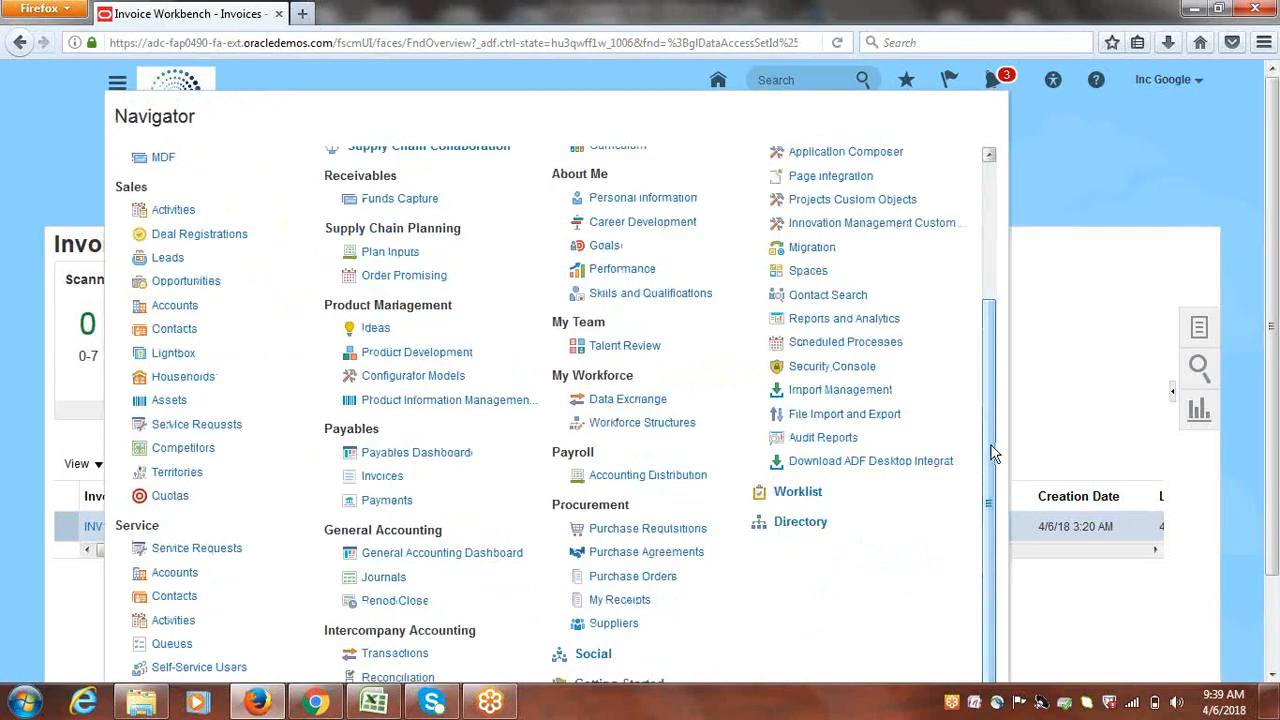
pyautogui.click(383, 577)
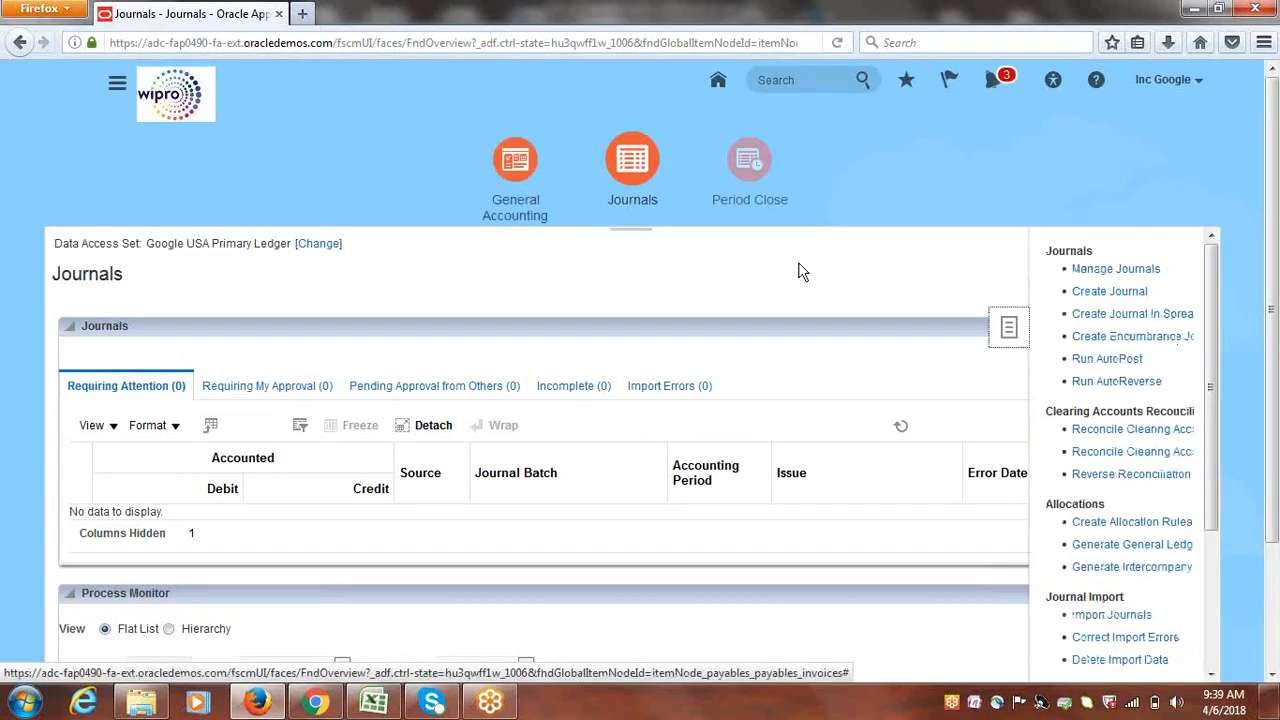
# Return to the Payables Invoices work area through the Navigator
pyautogui.click(117, 90)
pyautogui.click(117, 90)
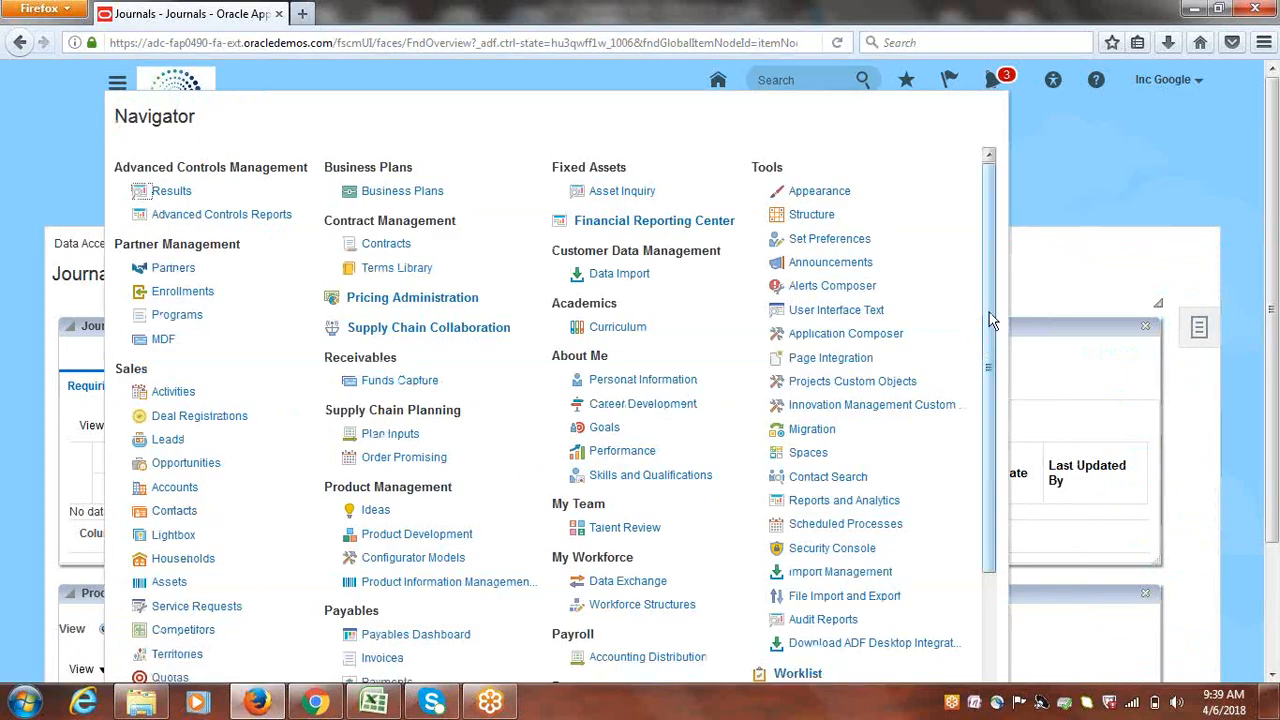
pyautogui.moveTo(989, 312); pyautogui.dragTo(991, 392)
pyautogui.click(372, 551)
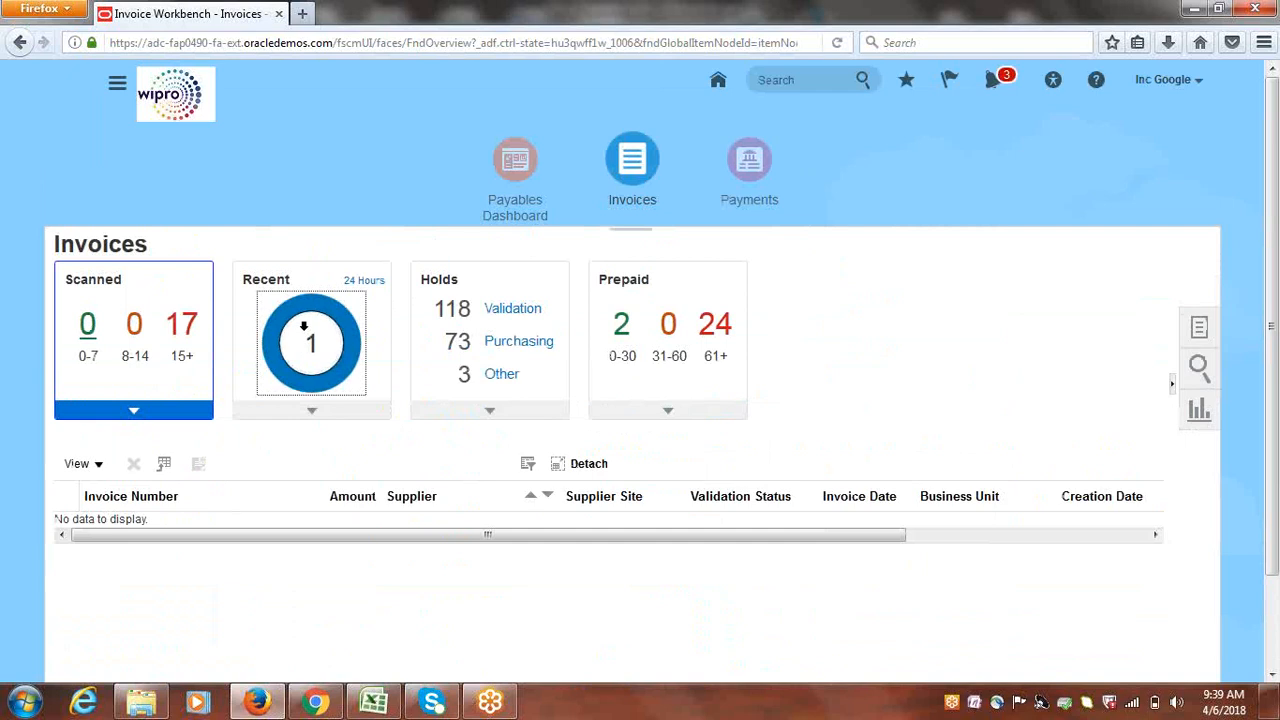
# Reopen INV1 from the Recent invoices list, review its details, then close it
pyautogui.click(307, 340)
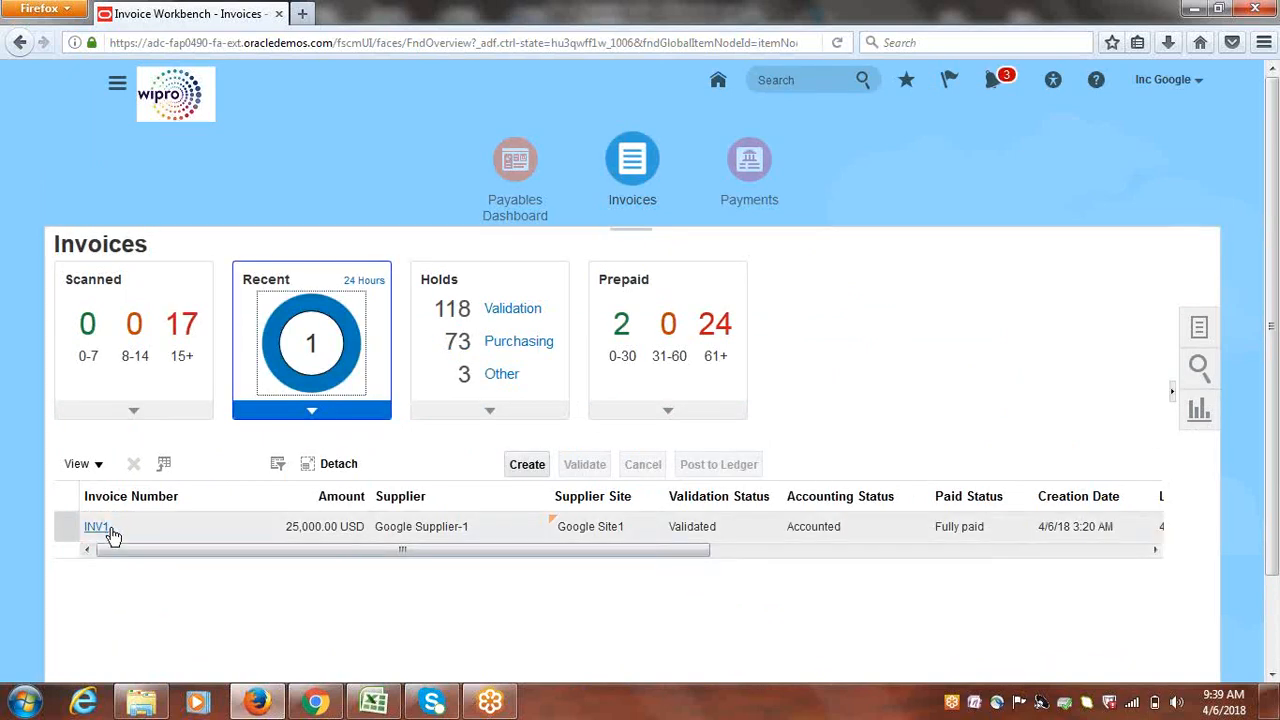
pyautogui.click(97, 526)
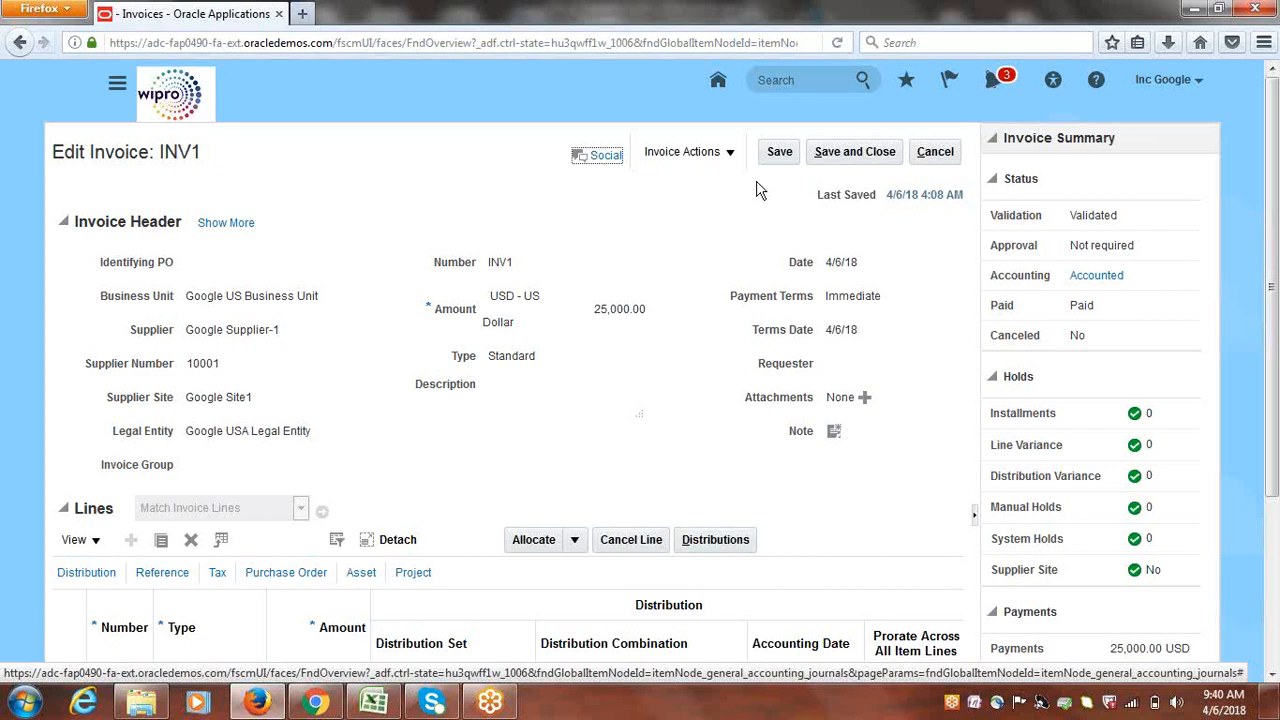
pyautogui.click(935, 152)
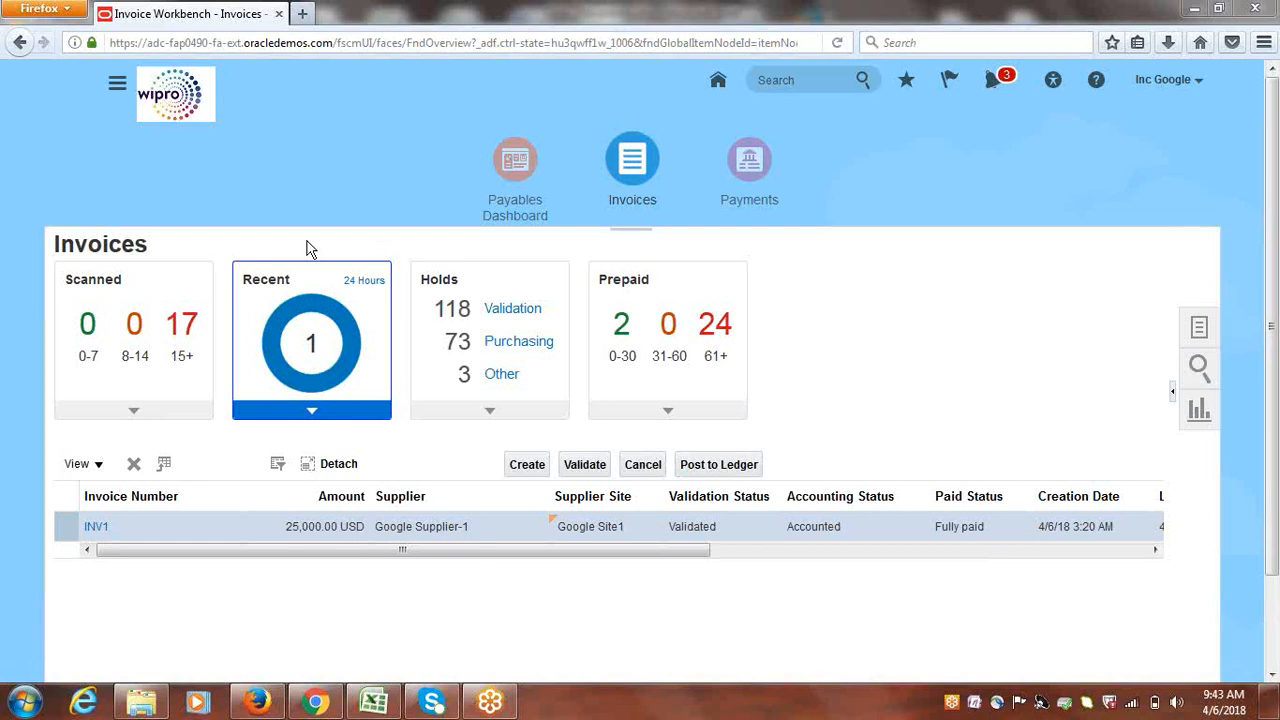
pyautogui.click(96, 527)
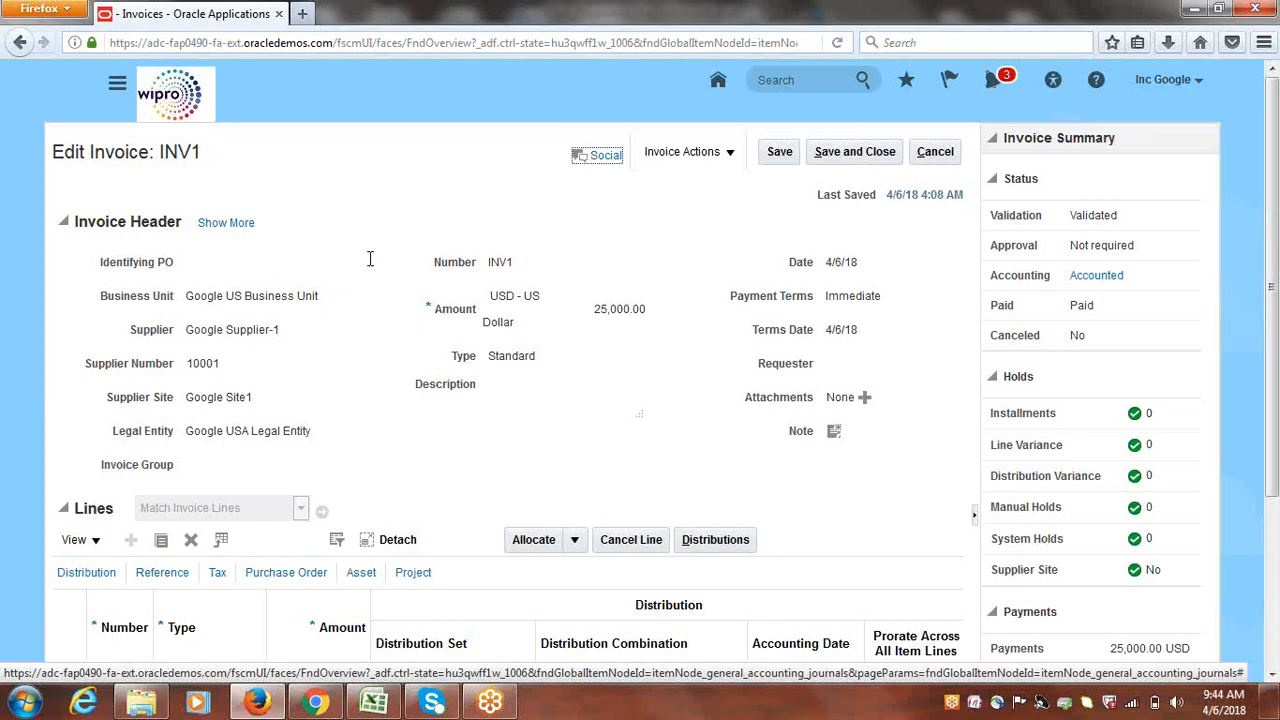
pyautogui.click(940, 154)
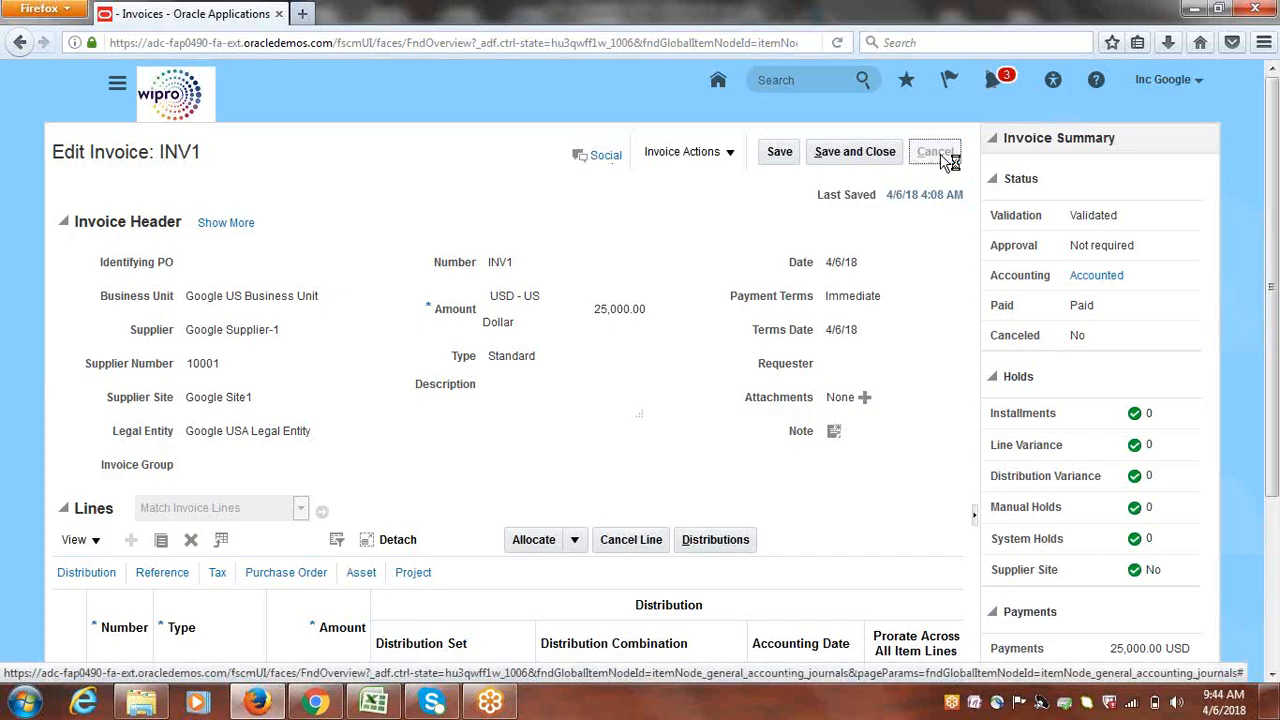